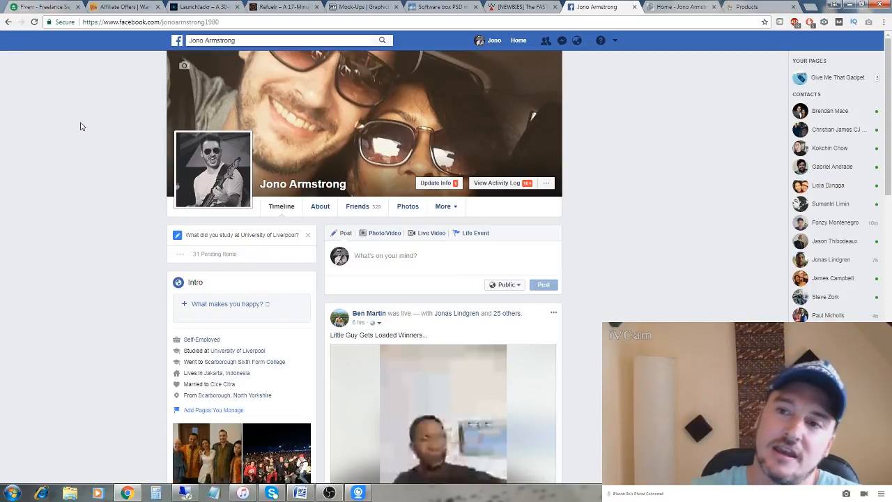
Step: Show the jono-armstrong.com home page and close its '$500 - $1000' YouTube course pop-up
left_click(679, 7)
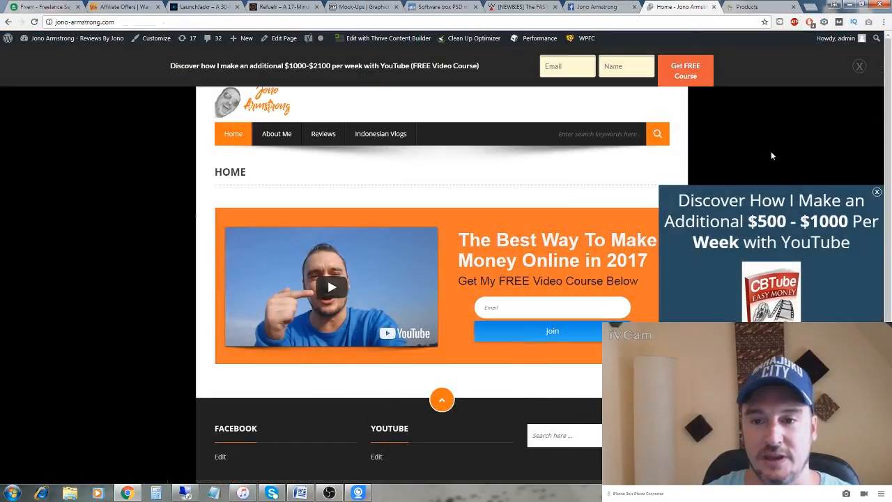
left_click(876, 191)
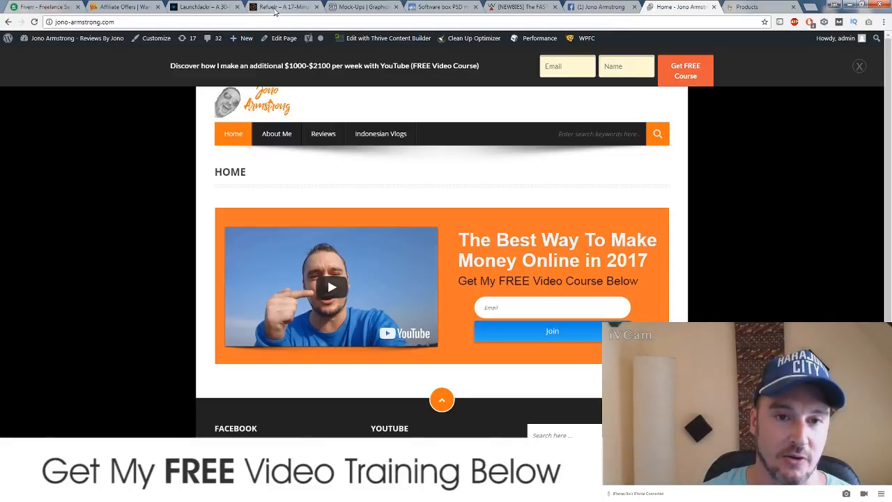
Step: Switch to the Refuelr sales page and scroll through its sections, then back to the 17-Minute System headline
left_click(275, 8)
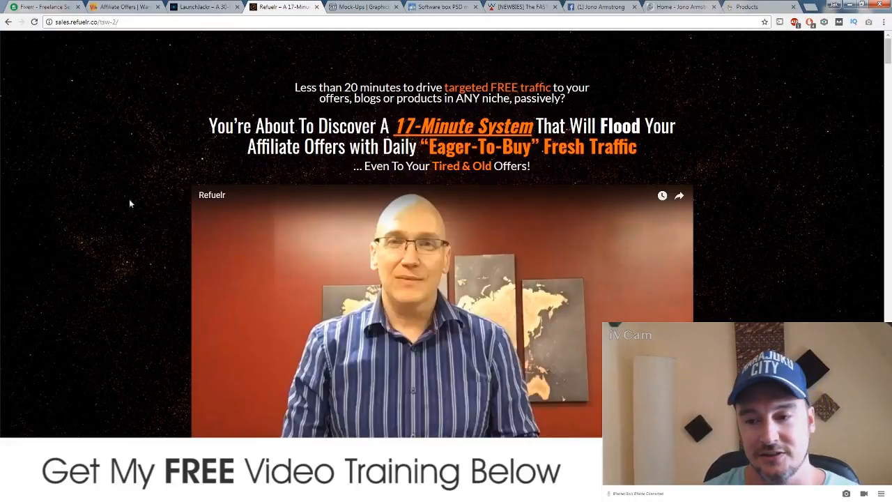
scroll(129, 198, "down", 2)
scroll(130, 201, "up", 2)
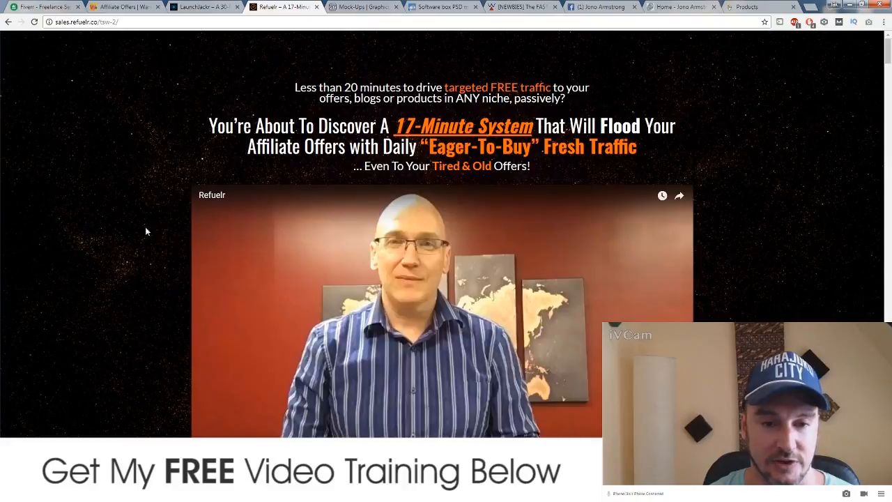
scroll(147, 224, "down", 3)
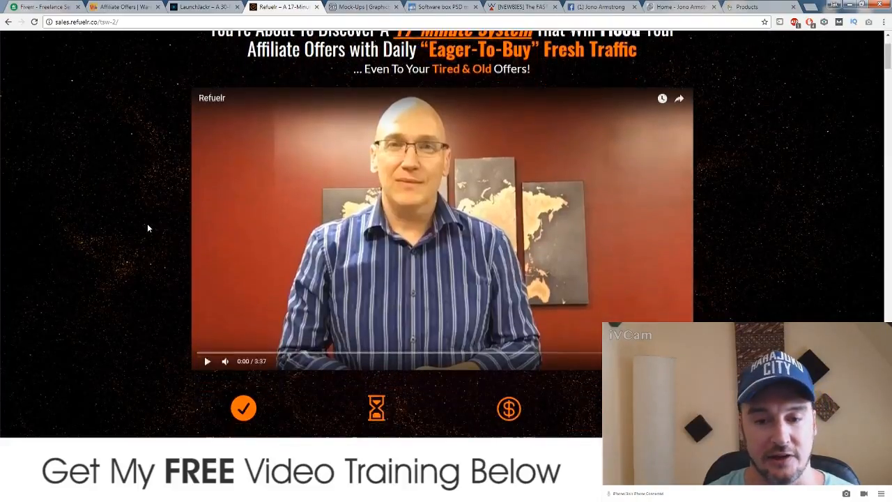
scroll(145, 225, "down", 6)
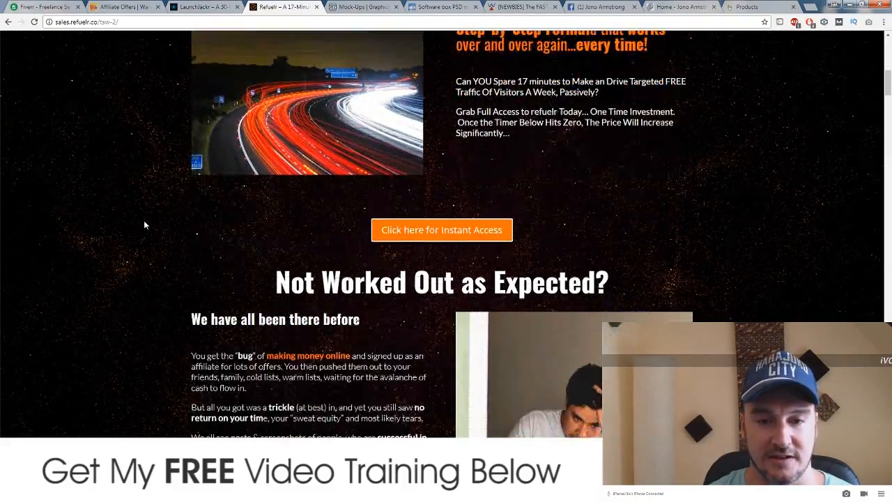
scroll(145, 224, "down", 2)
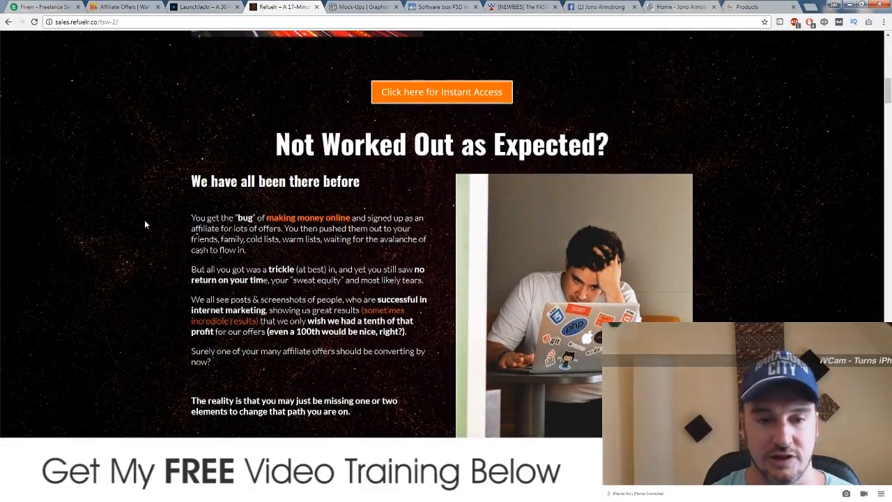
scroll(139, 228, "down", 6)
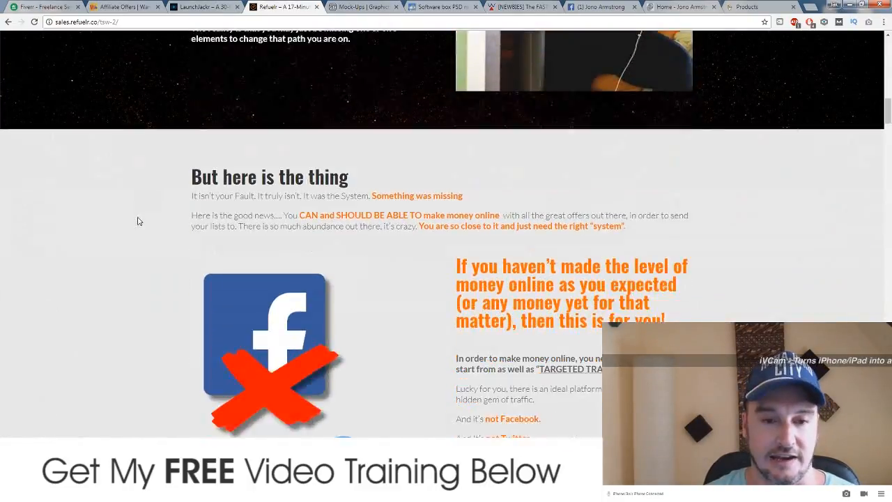
scroll(138, 221, "down", 9)
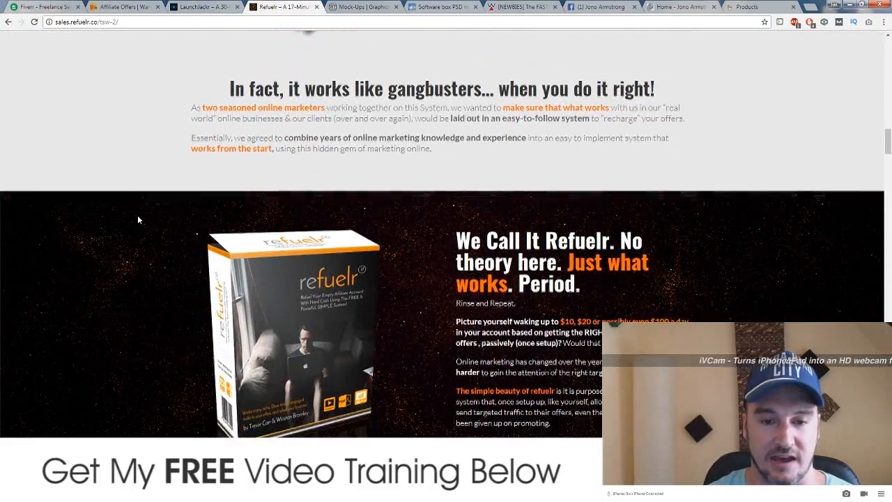
scroll(137, 216, "down", 11)
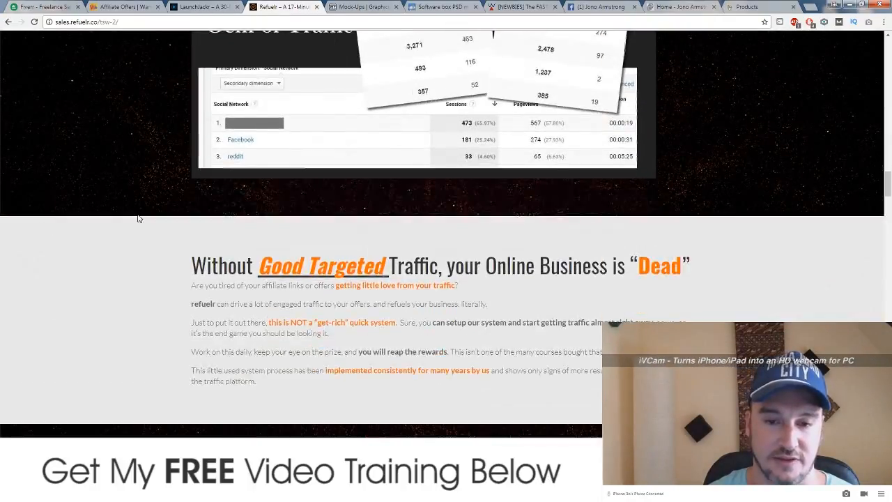
scroll(138, 218, "down", 6)
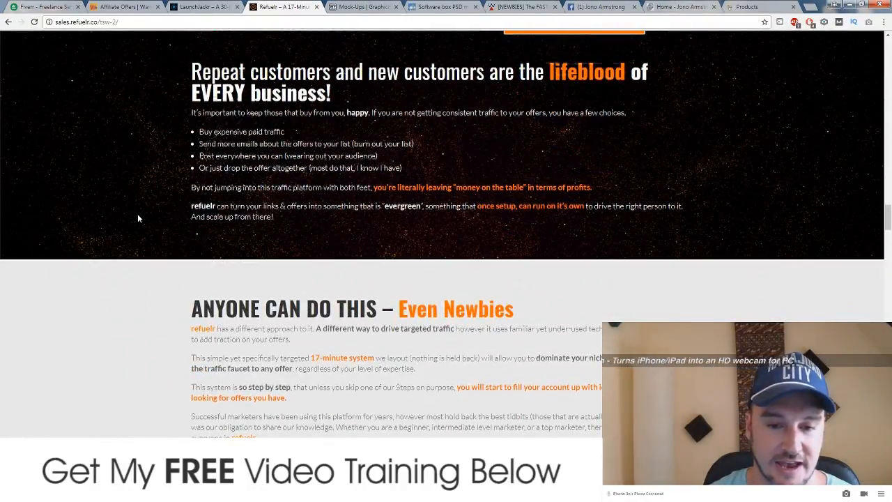
scroll(138, 218, "up", 4)
scroll(137, 216, "up", 20)
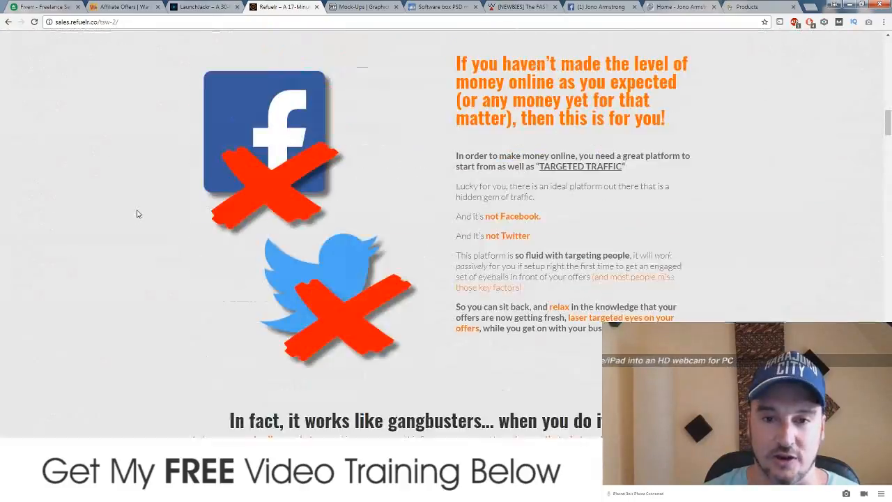
scroll(137, 214, "up", 13)
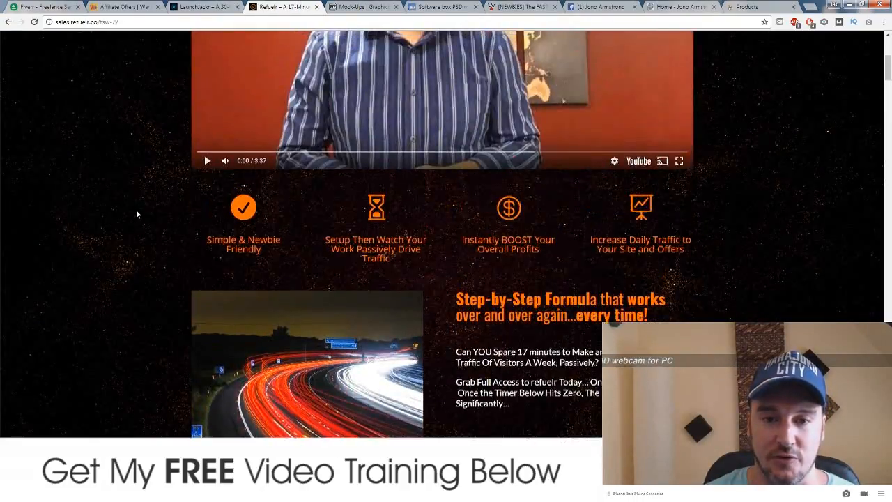
scroll(136, 214, "up", 2)
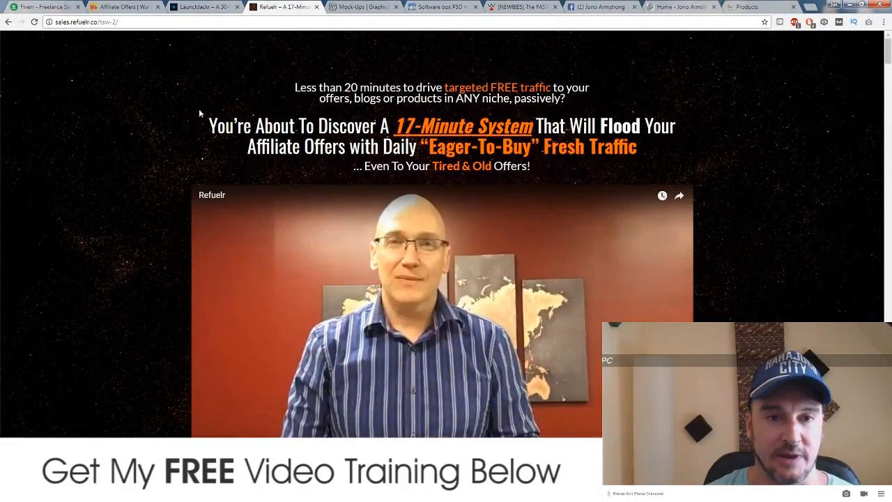
Step: Scroll the LaunchJackr sales page down to its Add to Cart section, then return to the top
left_click(213, 7)
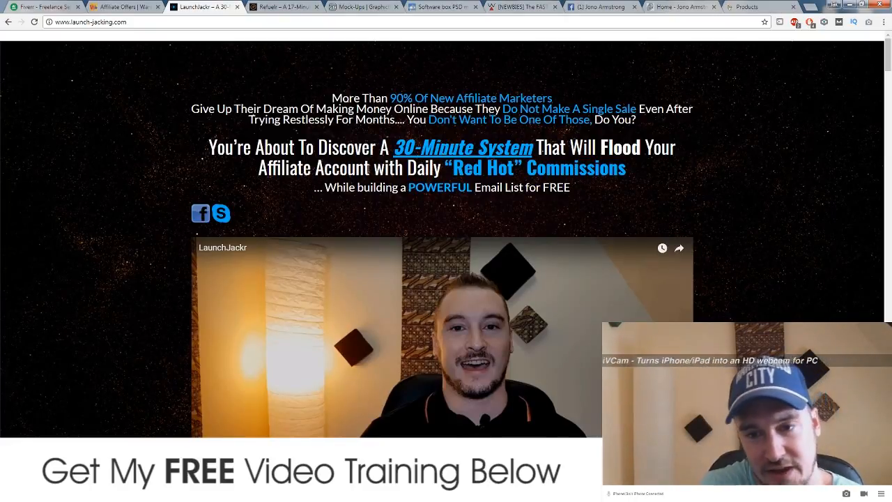
scroll(187, 239, "down", 9)
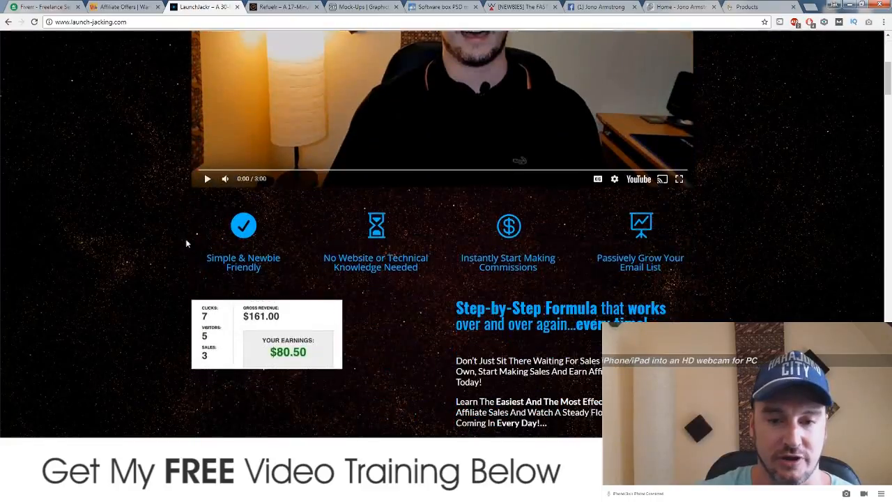
scroll(187, 240, "down", 15)
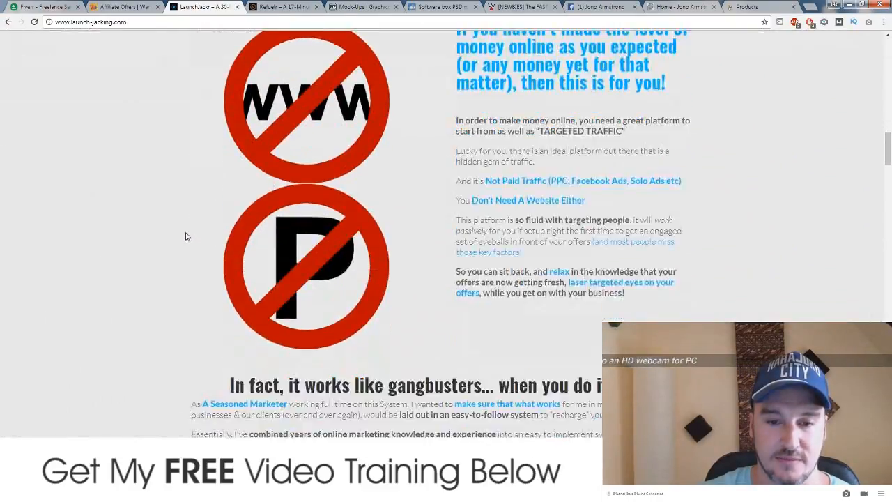
scroll(187, 238, "down", 10)
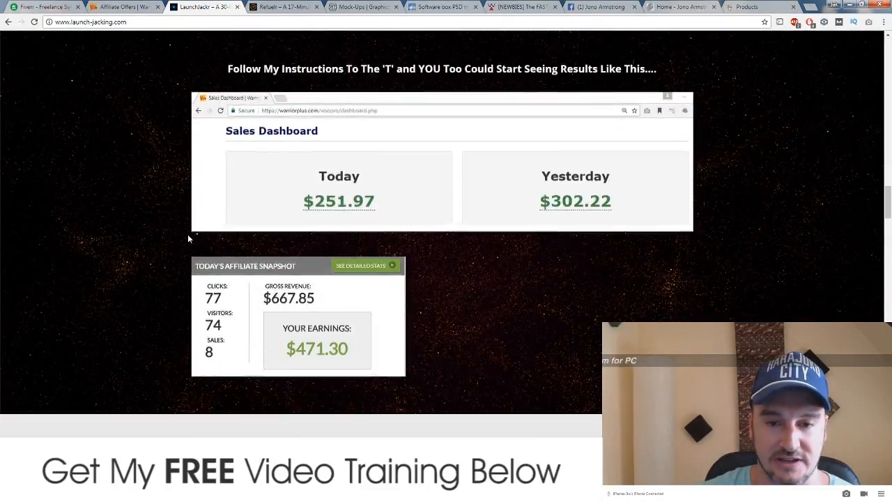
scroll(187, 238, "down", 6)
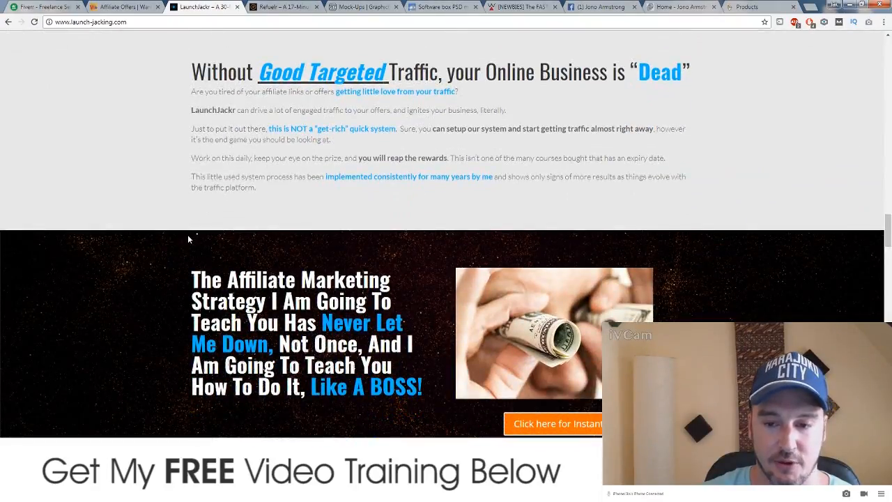
scroll(188, 238, "down", 8)
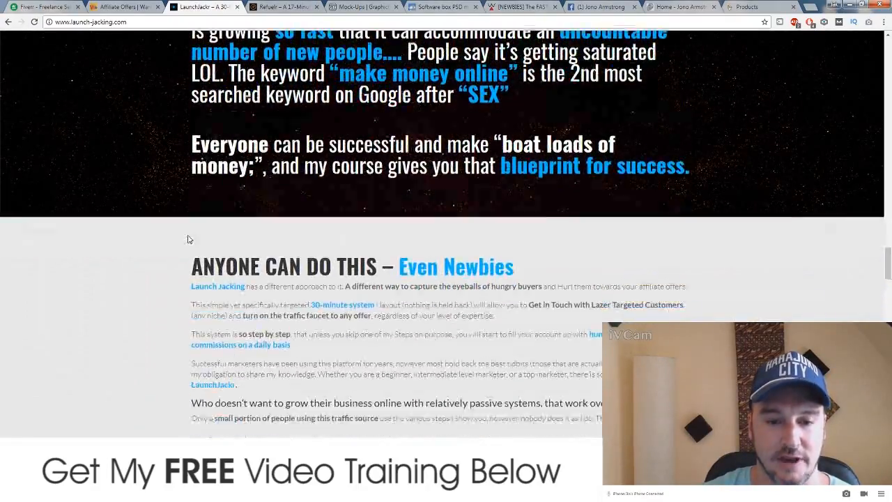
scroll(188, 238, "down", 12)
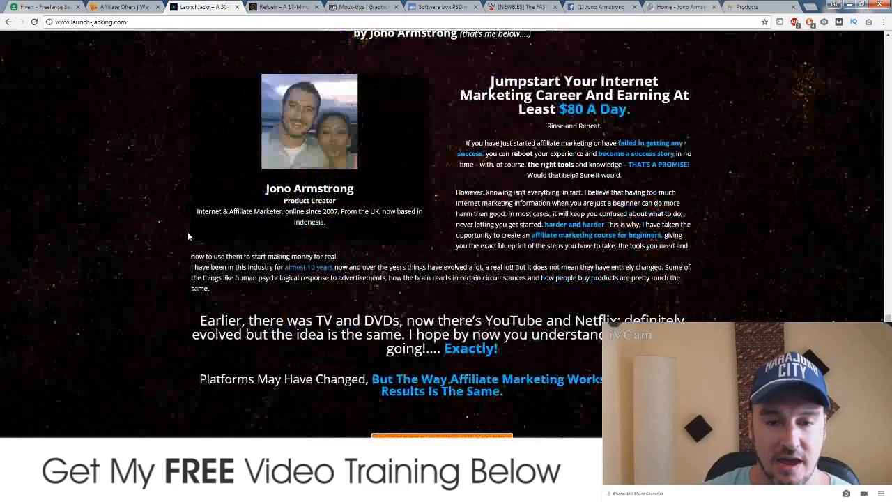
scroll(187, 235, "down", 12)
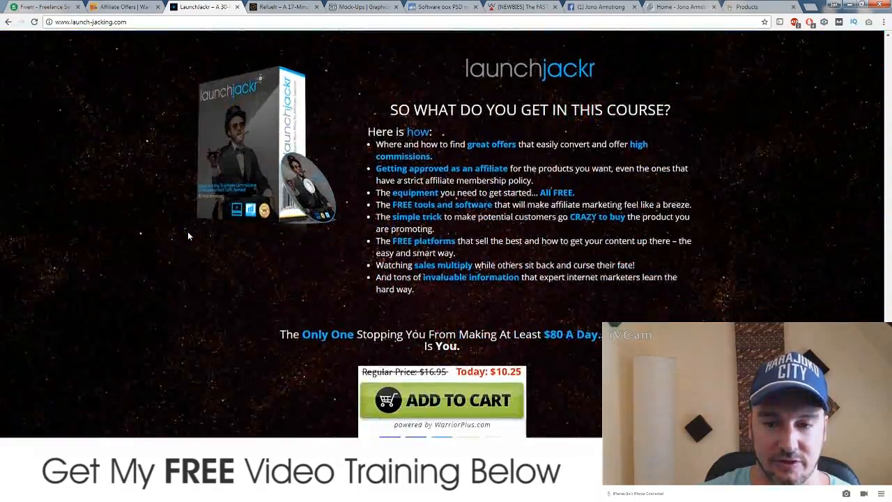
scroll(187, 236, "down", 4)
scroll(189, 232, "up", 6)
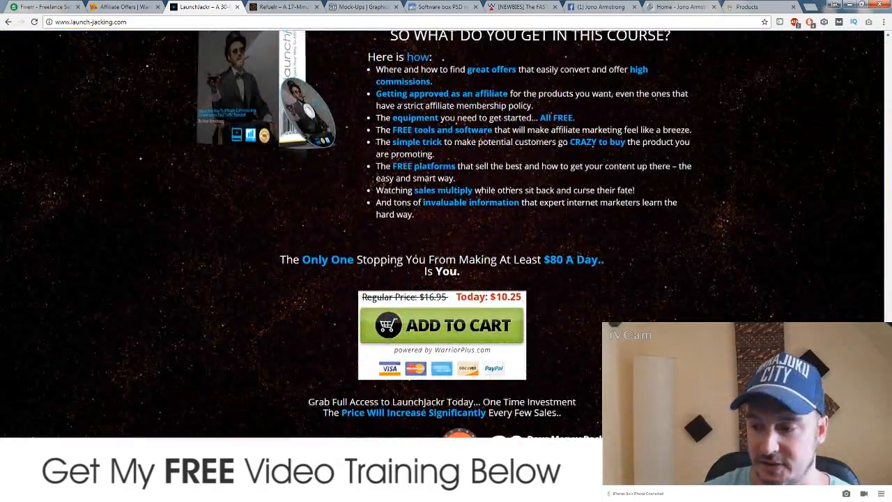
left_click_drag(887, 355, 888, 40)
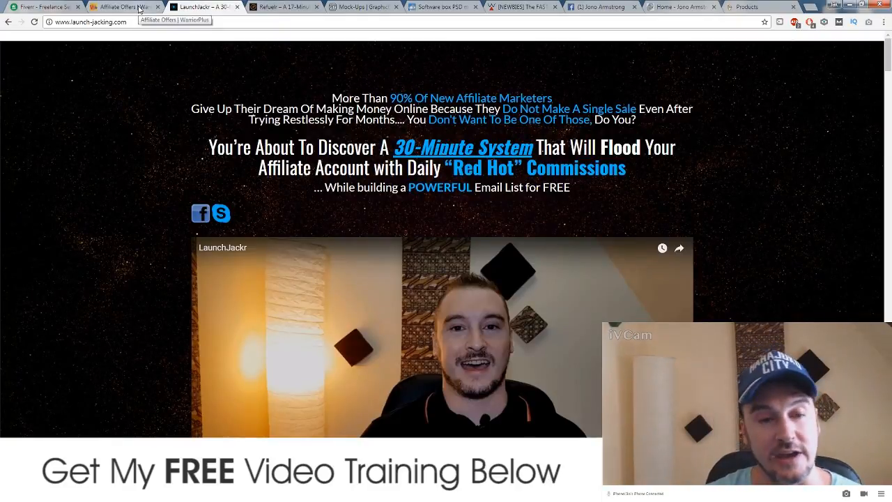
Step: Scroll the WarriorPlus affiliate offers table, then switch to the Warrior Forum '[NEWBIES]' thread
left_click(138, 9)
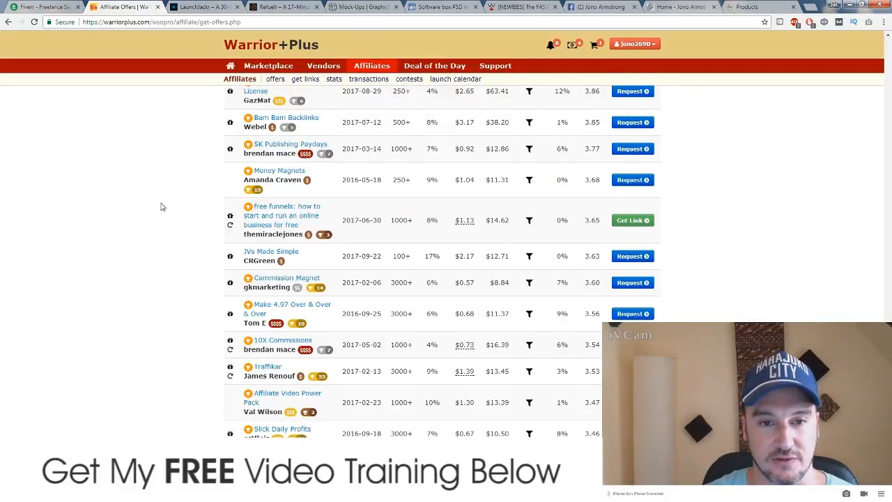
scroll(160, 201, "up", 3)
scroll(160, 201, "down", 2)
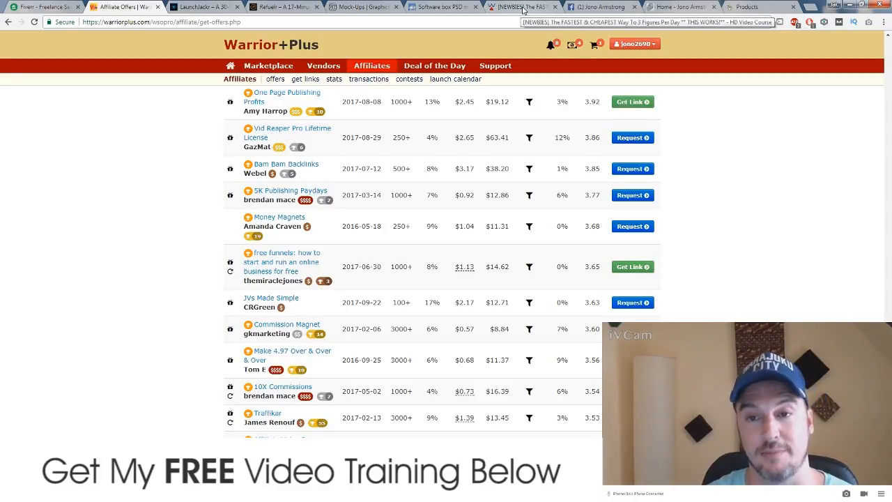
left_click(523, 9)
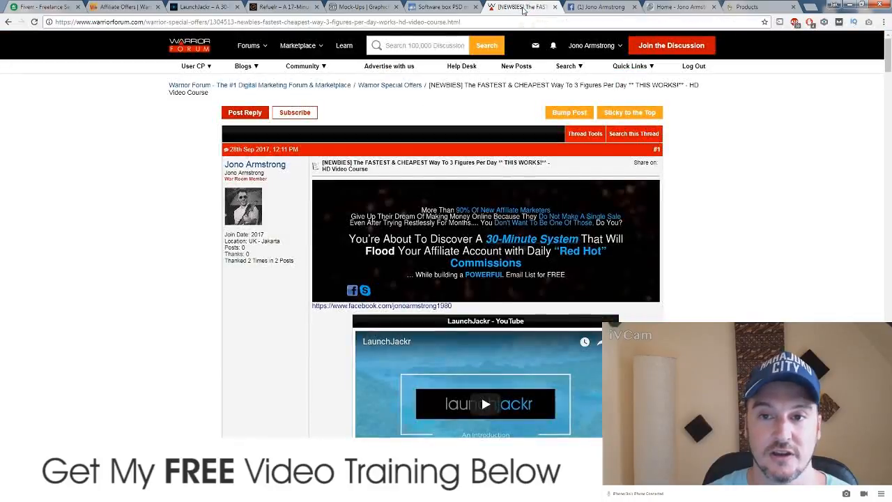
Step: Scroll the LaunchJackr forum post down to the $6.95 Buy Now offer and guarantee, then back up
scroll(230, 324, "down", 5)
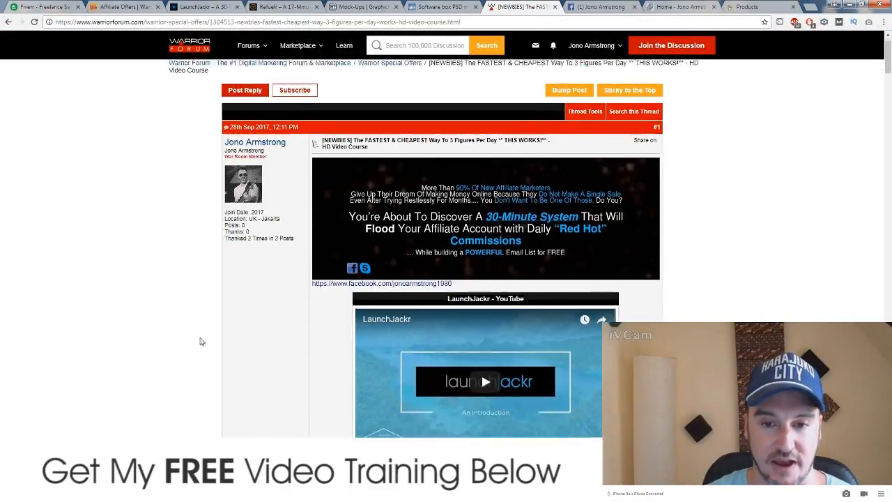
scroll(227, 322, "down", 15)
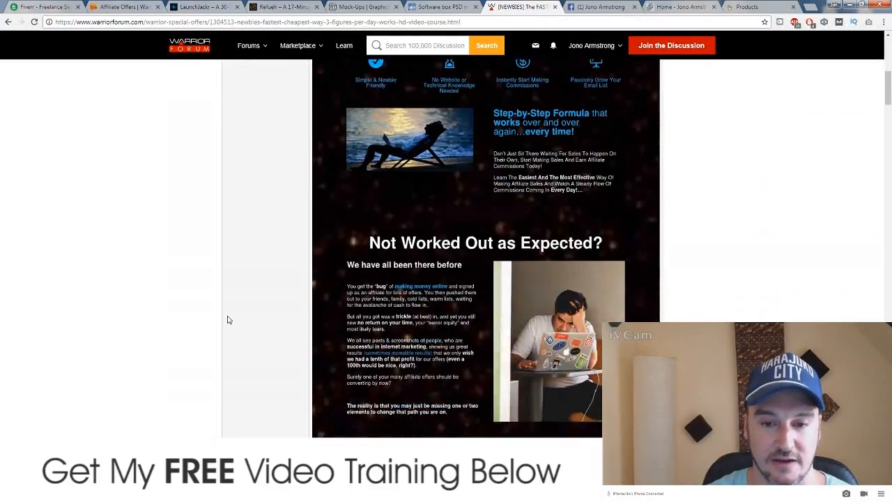
scroll(239, 309, "down", 10)
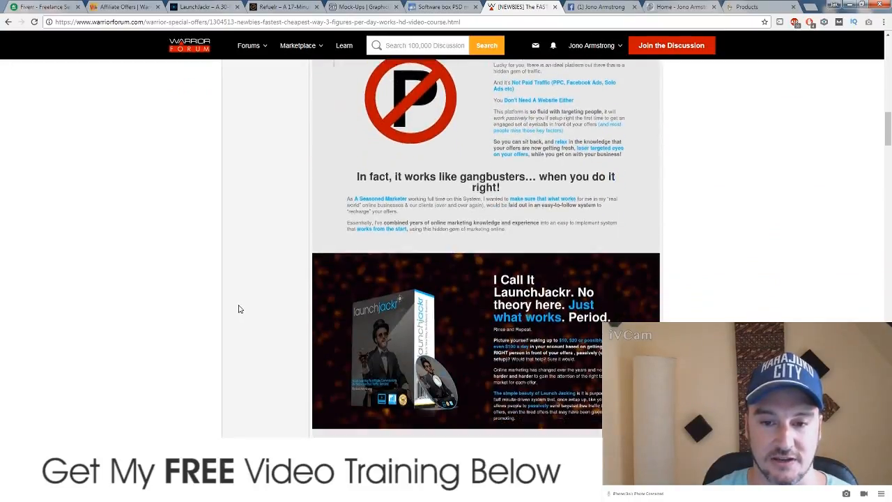
scroll(238, 309, "down", 5)
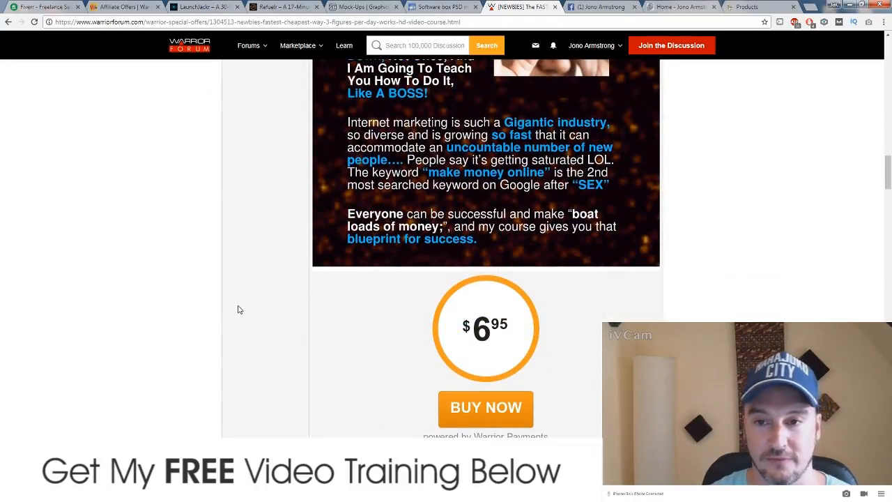
scroll(276, 279, "down", 7)
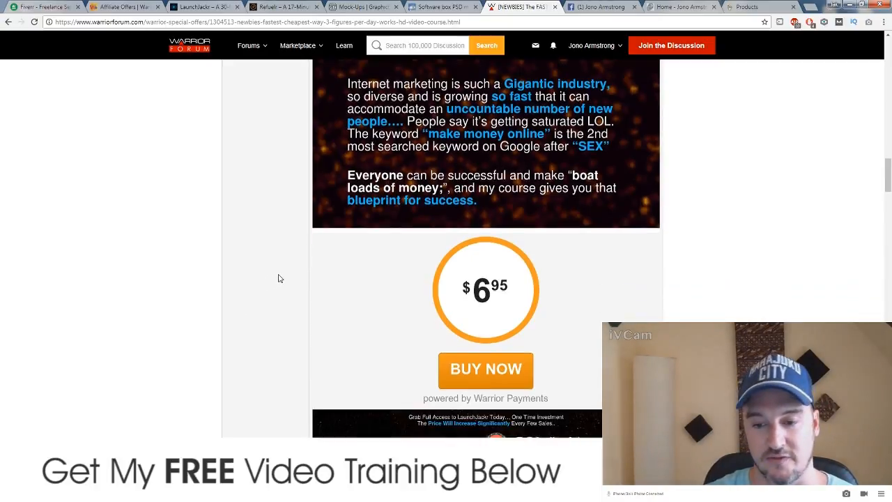
scroll(276, 278, "down", 12)
scroll(274, 281, "up", 20)
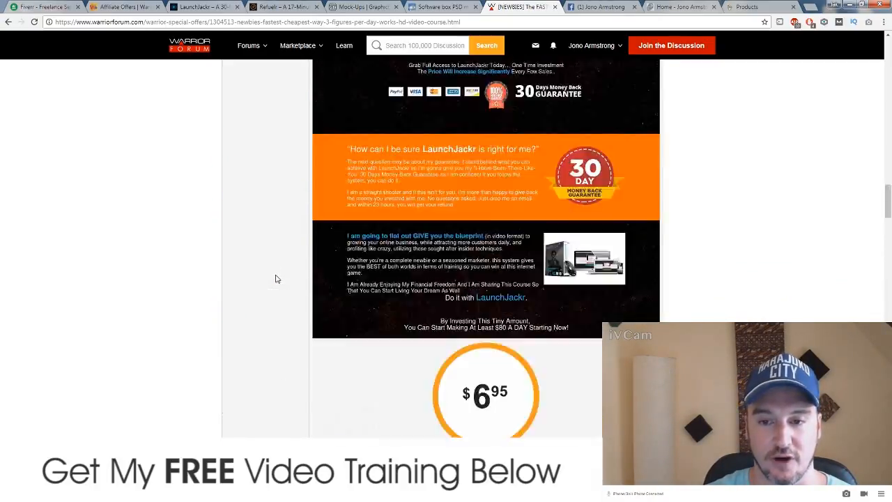
scroll(274, 283, "up", 20)
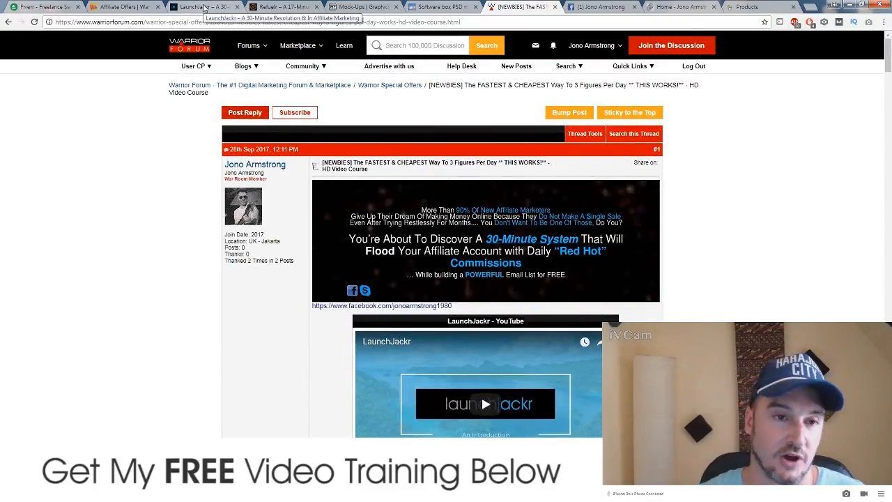
Step: Return to the WarriorPlus Affiliate Offers list, scrolled to the top with Auto Profit Daily leading
left_click(140, 8)
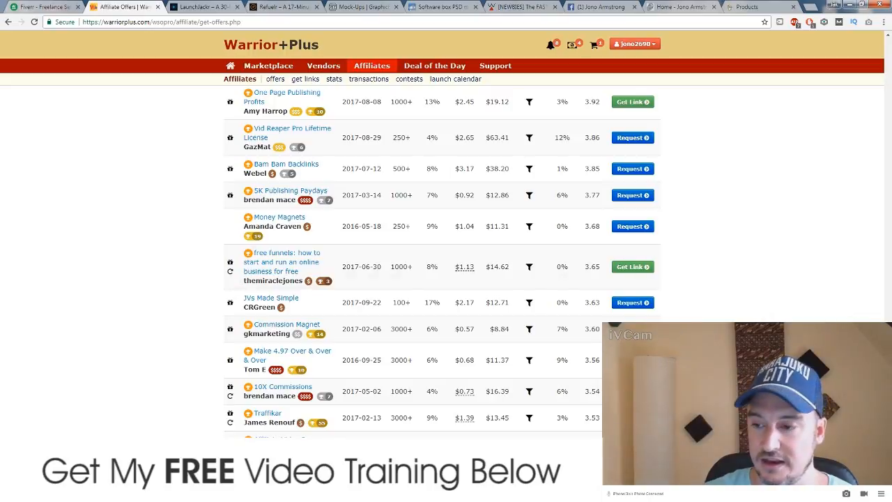
scroll(843, 171, "up", 15)
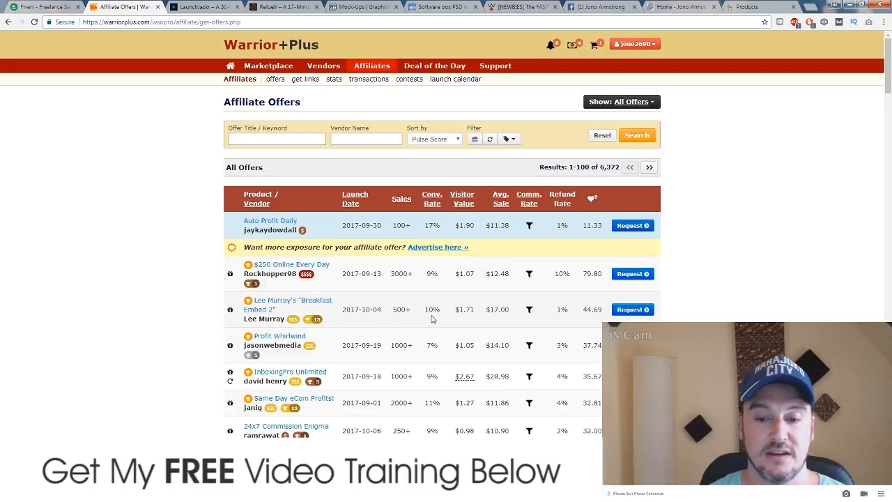
Step: Scroll down the WarriorPlus offers table to find the $500 CPA Every Day offer
scroll(430, 299, "down", 2)
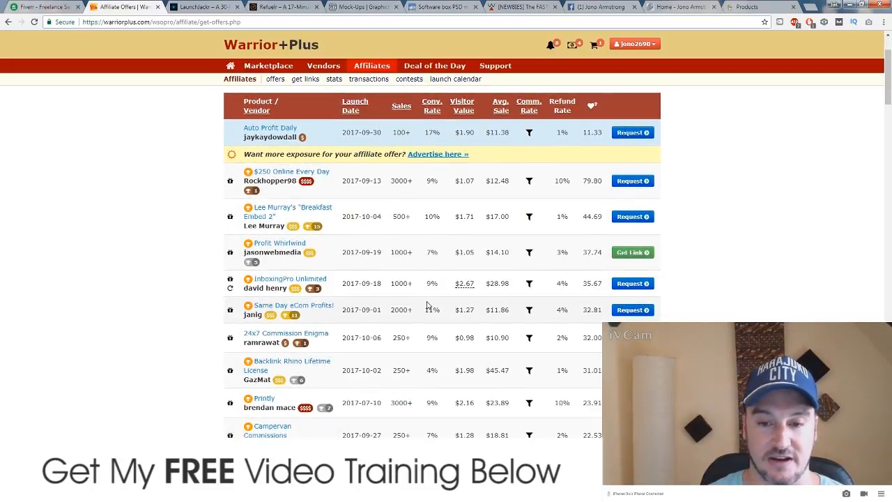
scroll(430, 305, "down", 4)
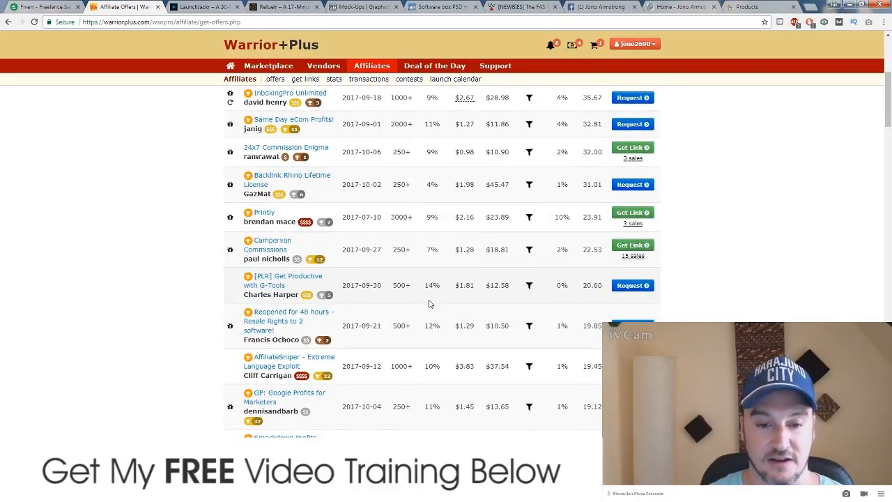
scroll(431, 285, "down", 6)
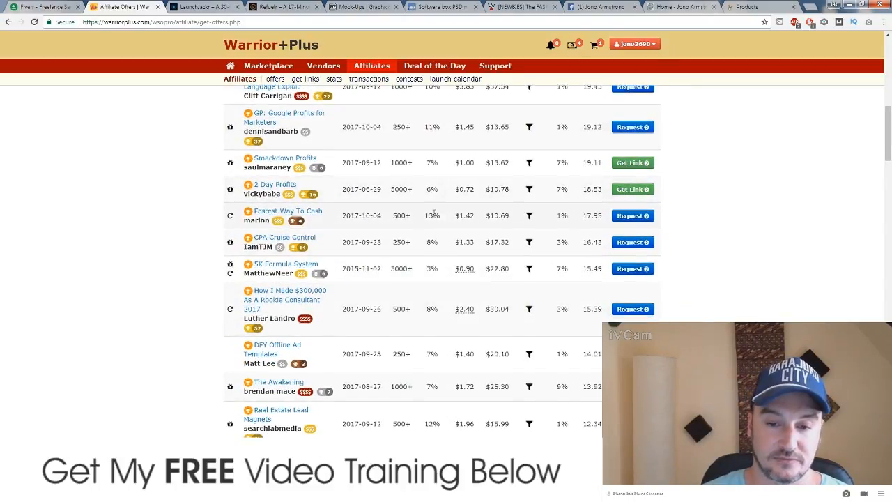
scroll(418, 209, "down", 5)
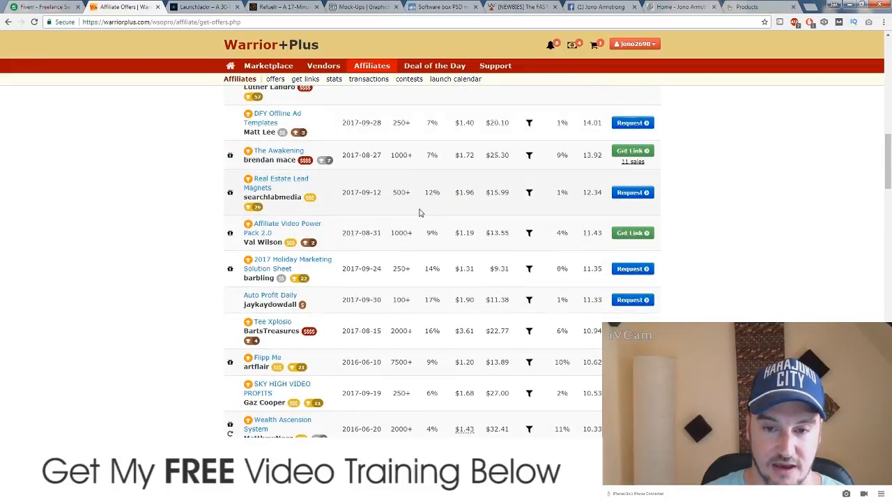
scroll(431, 216, "down", 2)
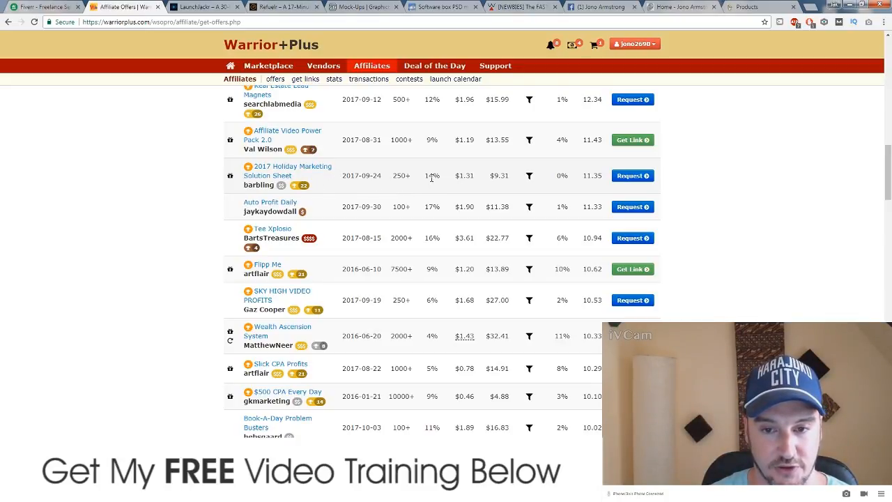
scroll(434, 183, "down", 1)
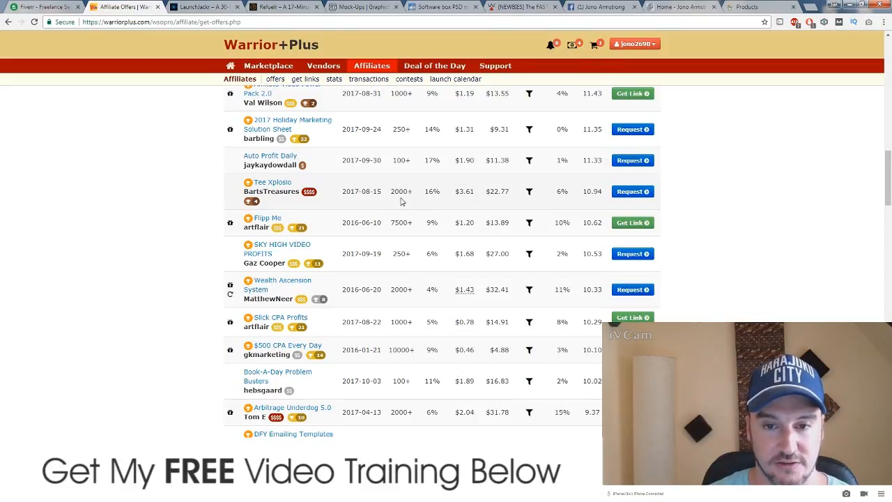
scroll(425, 209, "down", 1)
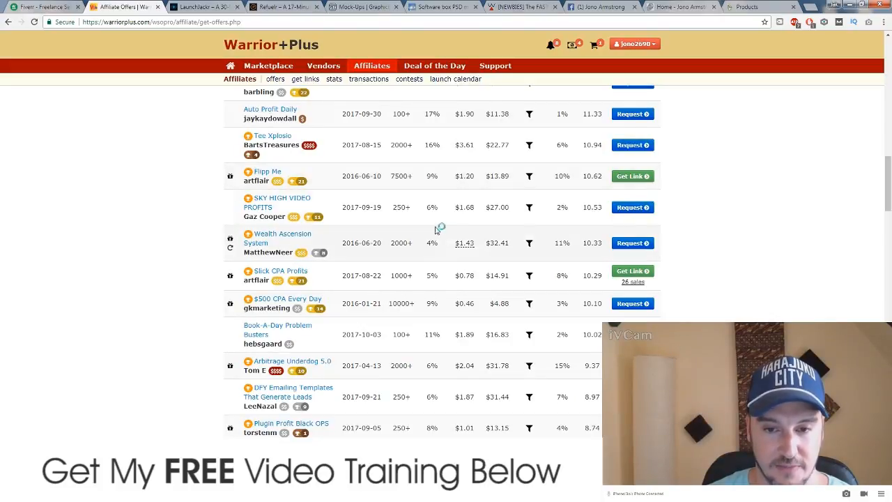
scroll(430, 219, "down", 1)
scroll(424, 223, "down", 2)
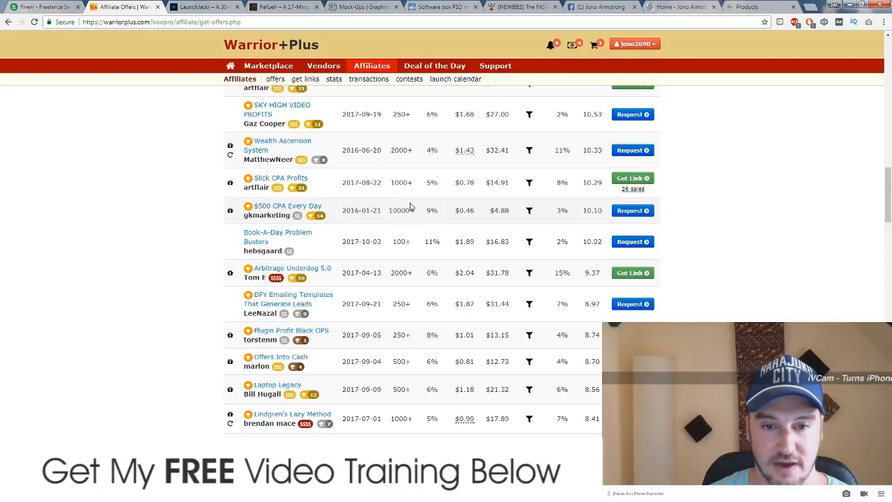
scroll(414, 218, "down", 1)
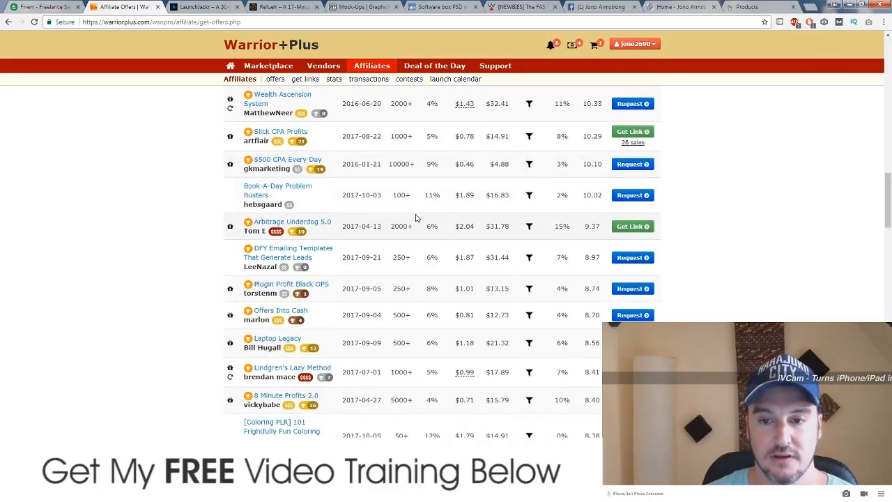
Step: Open the $500 CPA Every Day offer in a new tab and view its details
right_click(287, 164)
left_click(300, 166)
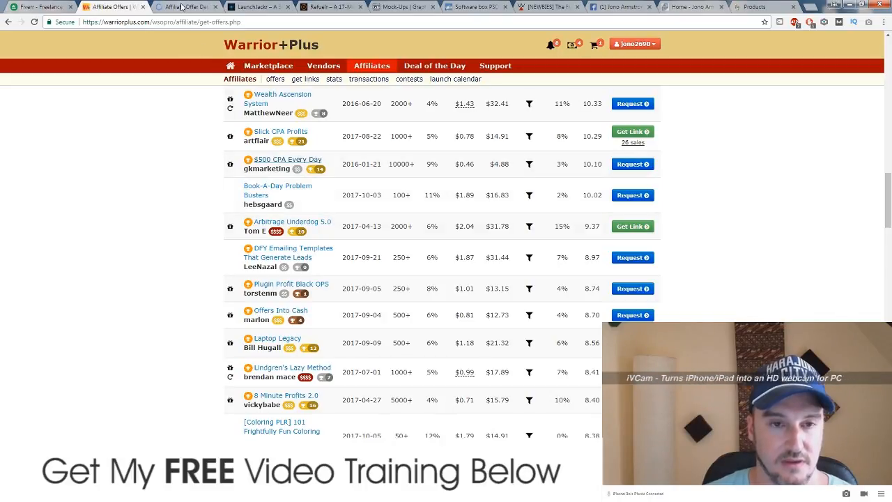
left_click(181, 7)
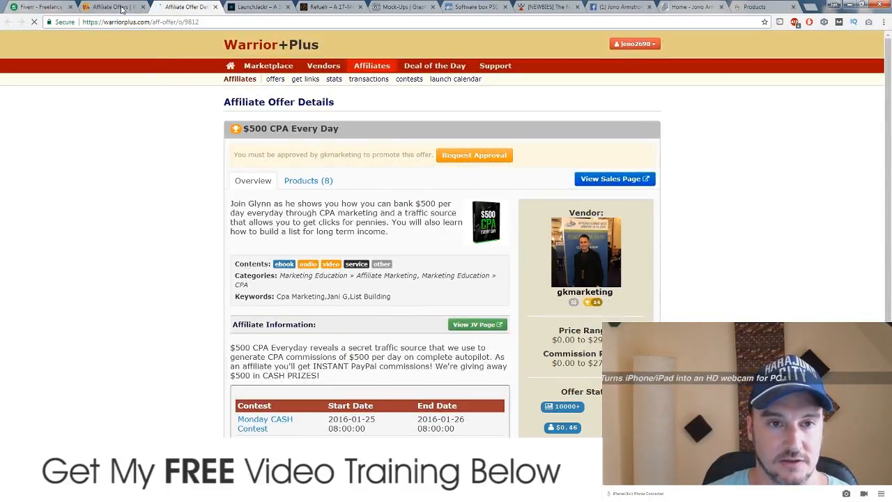
Step: From the $500 CPA Every Day offer details, launch its sales page via View Sales Page
left_click(117, 7)
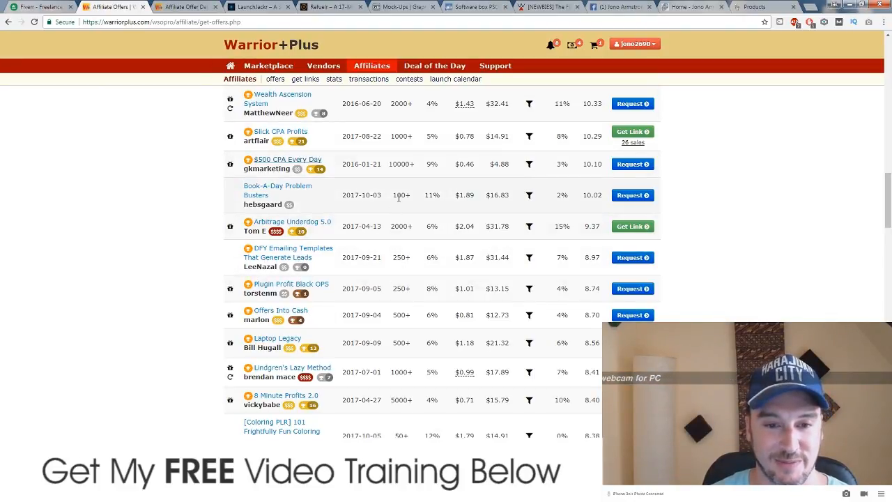
right_click(277, 161)
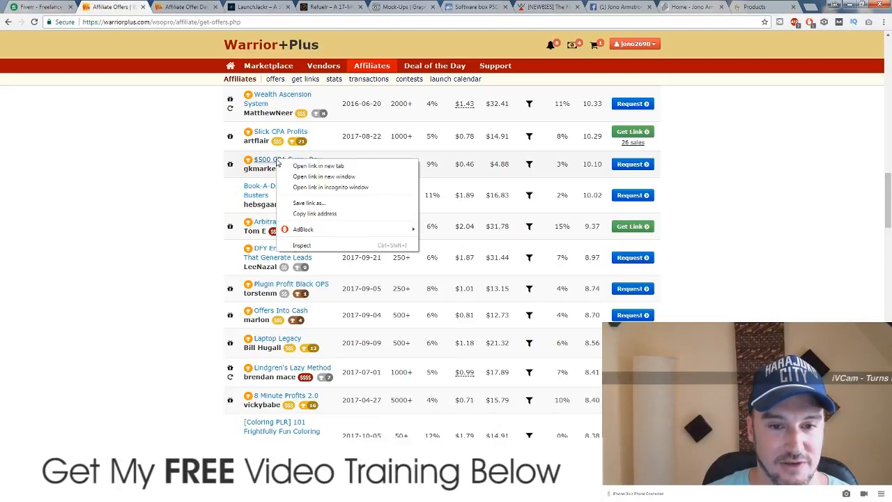
left_click(184, 6)
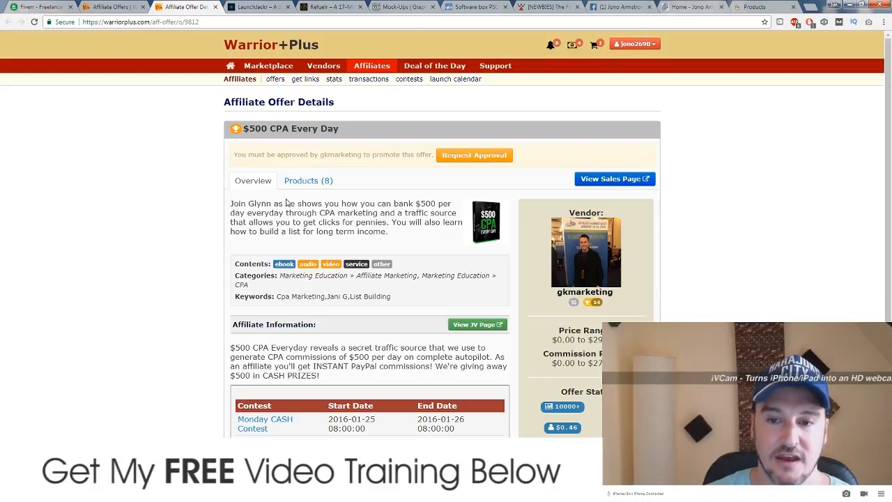
left_click(612, 179)
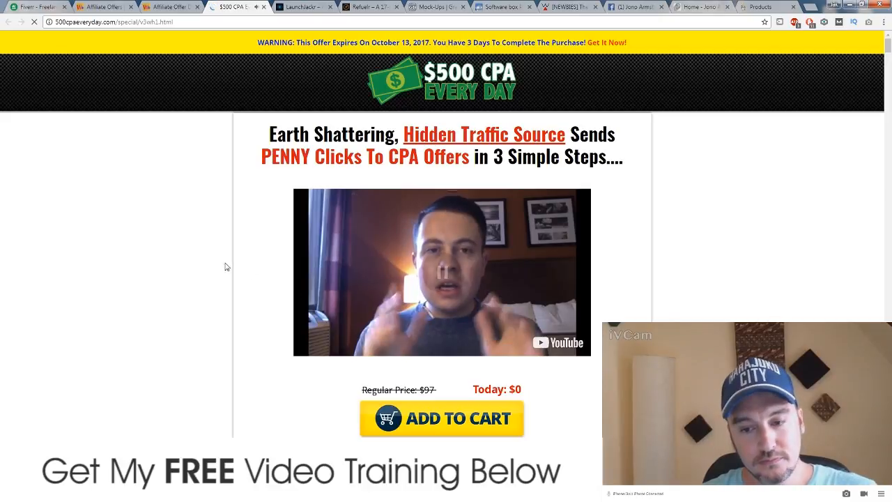
Step: Scroll through the $500 CPA Every Day sales page and return to its top
scroll(224, 260, "down", 2)
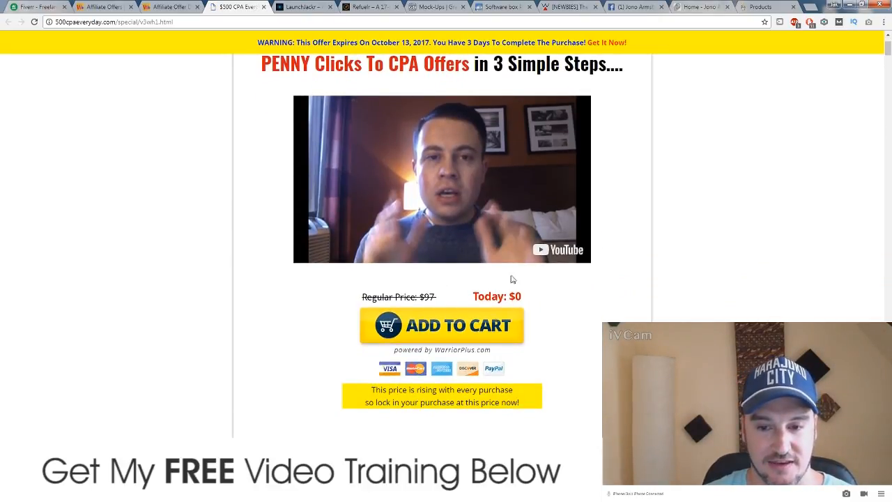
scroll(257, 291, "down", 5)
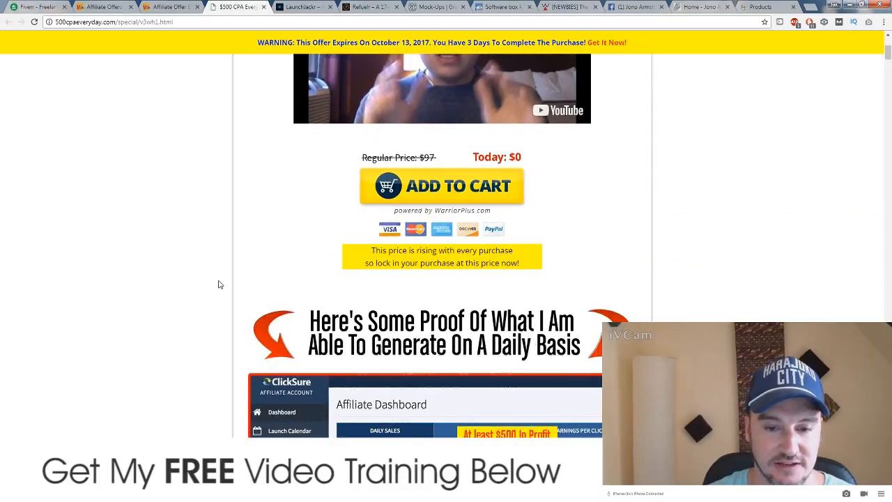
scroll(208, 279, "down", 5)
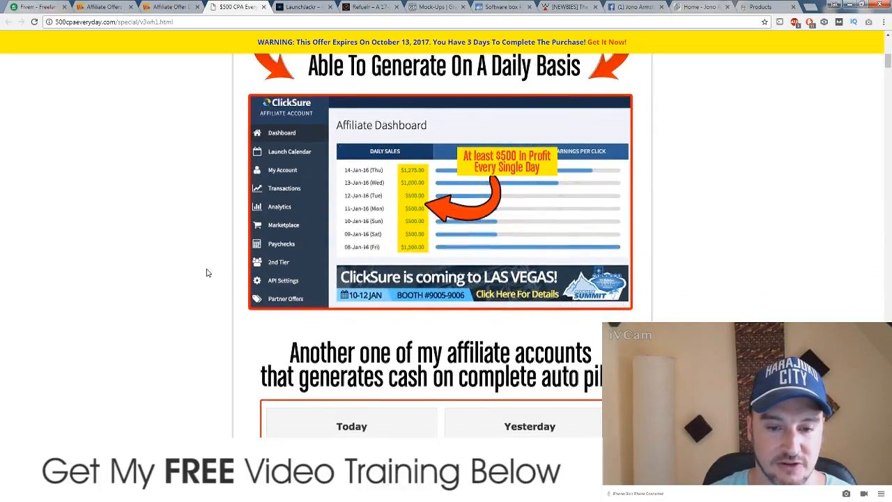
scroll(207, 271, "down", 15)
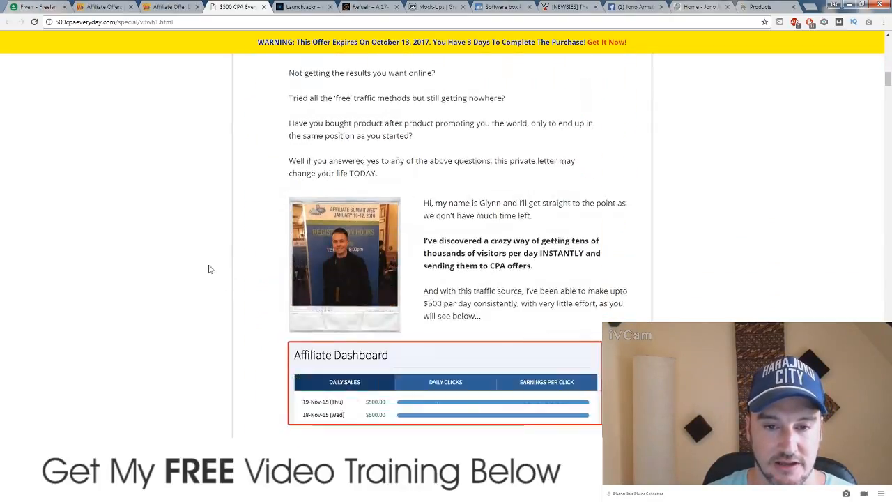
scroll(209, 265, "down", 18)
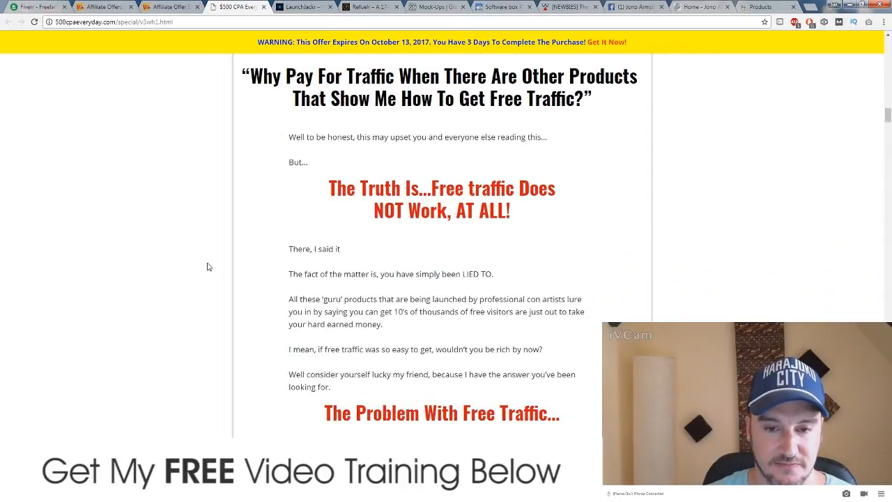
scroll(208, 266, "down", 18)
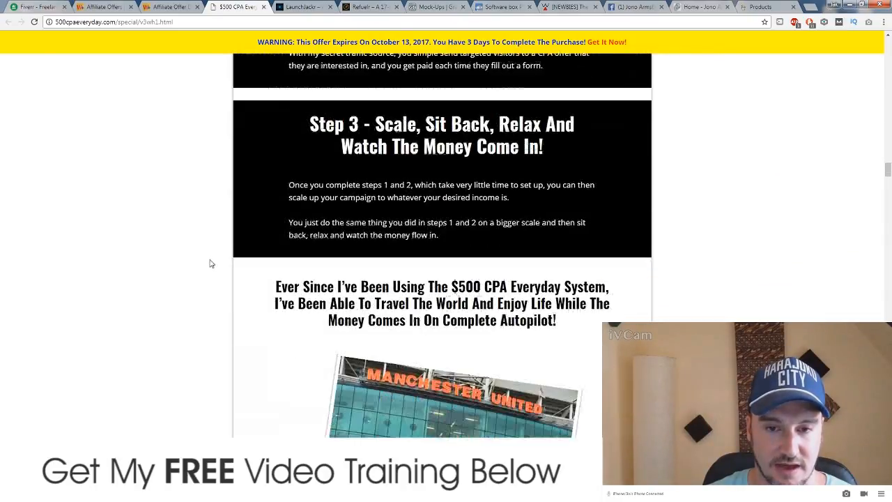
scroll(212, 262, "down", 1)
scroll(212, 262, "up", 1)
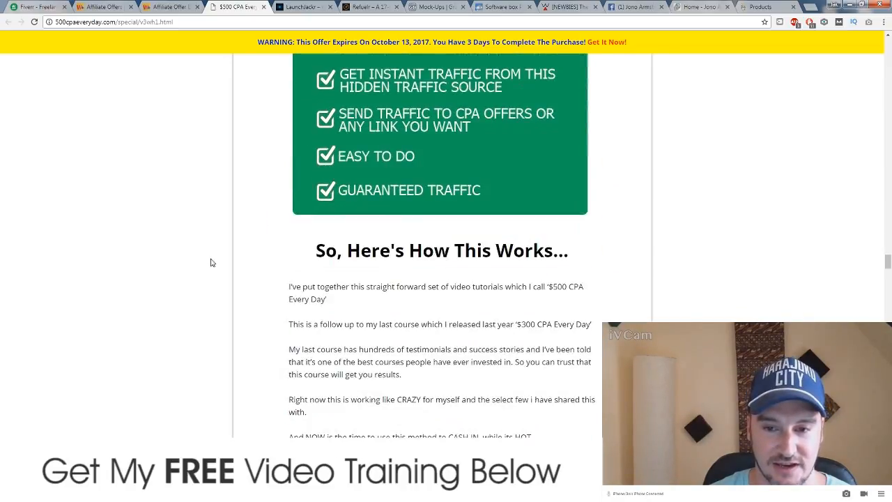
scroll(214, 262, "down", 18)
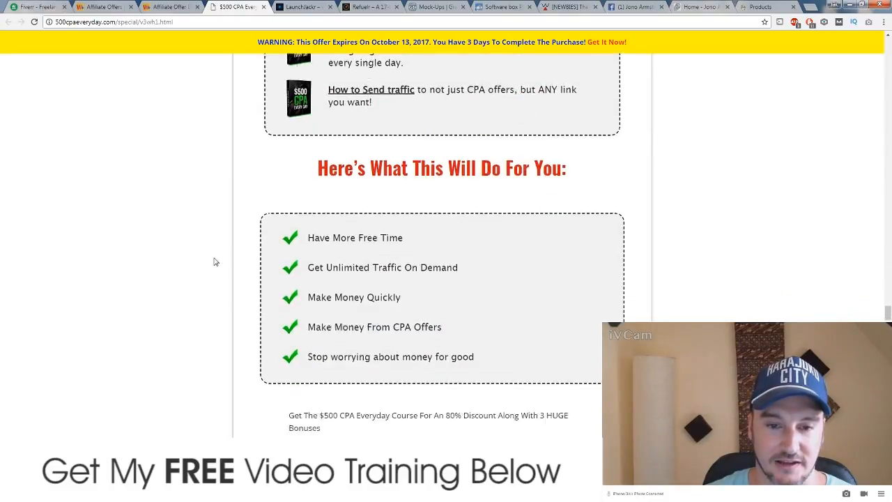
scroll(214, 259, "down", 8)
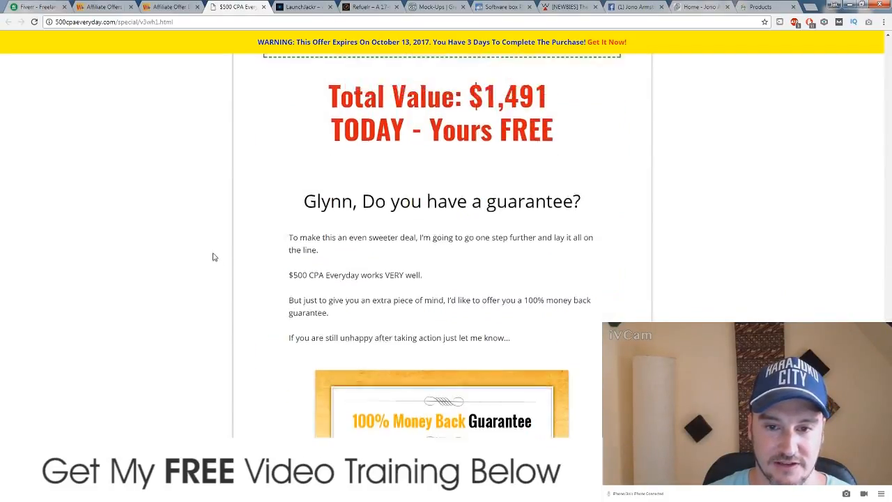
scroll(722, 278, "up", 8)
left_click_drag(887, 349, 880, 23)
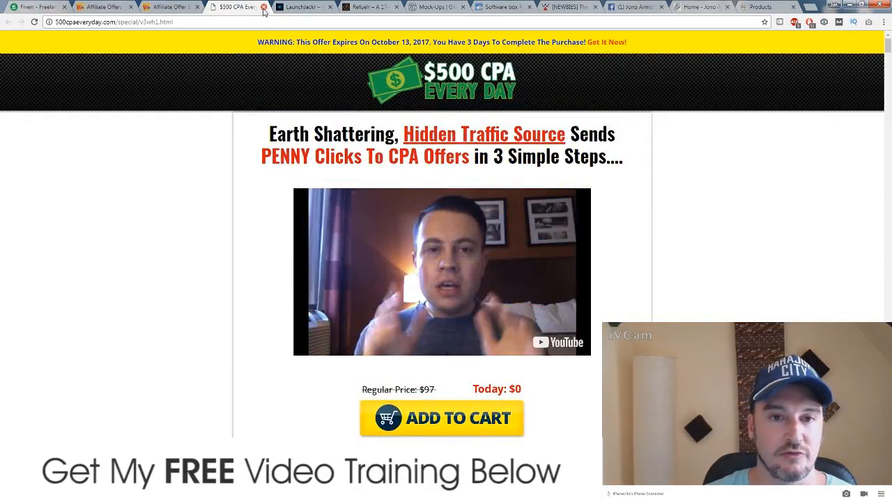
Step: Close the $500 CPA sales page, glance over Refuelr, and return to the offer details
left_click(263, 10)
left_click(306, 7)
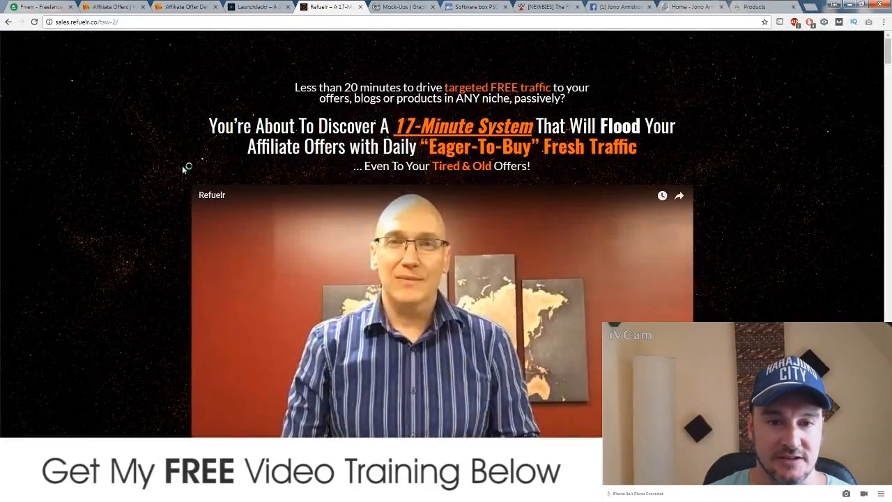
scroll(136, 187, "down", 9)
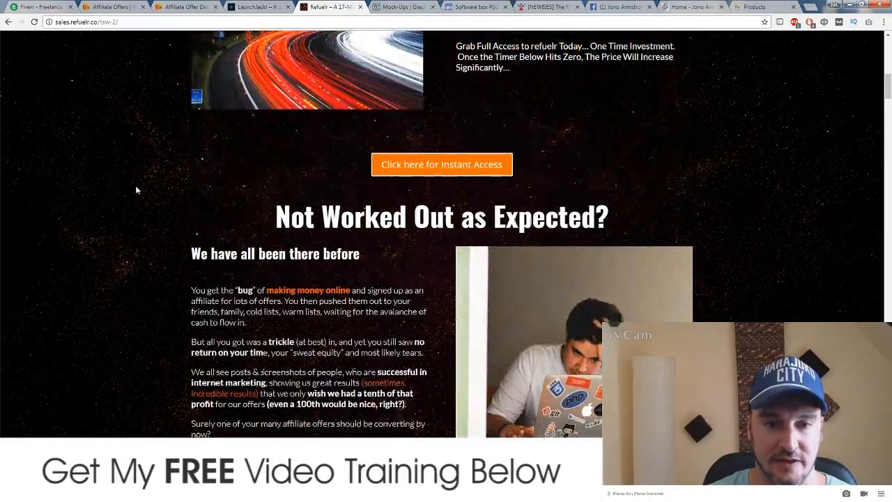
scroll(136, 187, "up", 8)
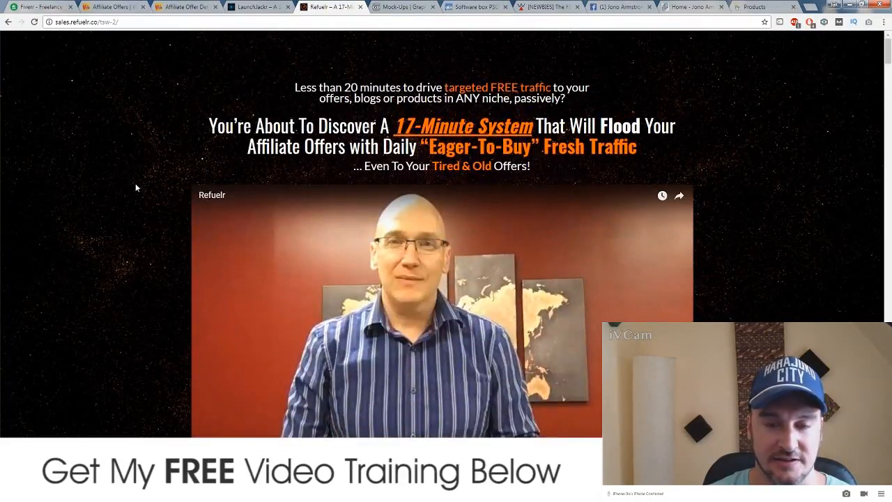
left_click(188, 6)
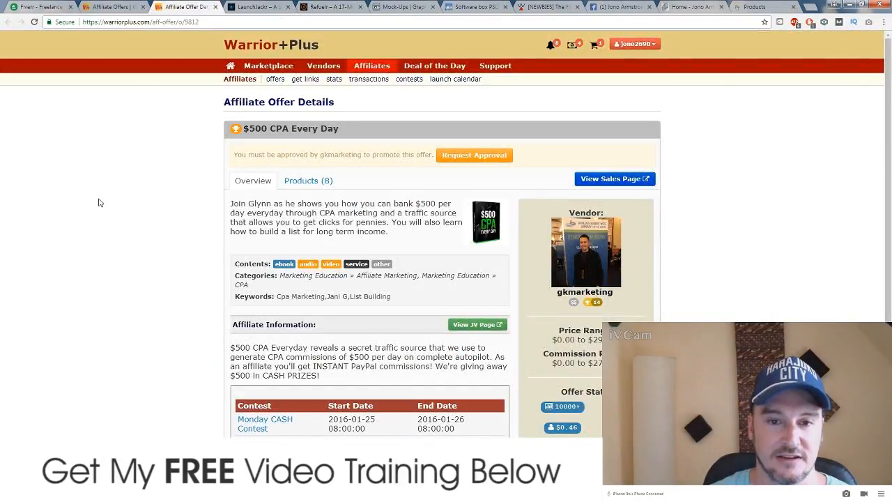
Step: Close the $500 CPA offer details and scroll the affiliate offers list to Refuelr
left_click(215, 6)
left_click(122, 6)
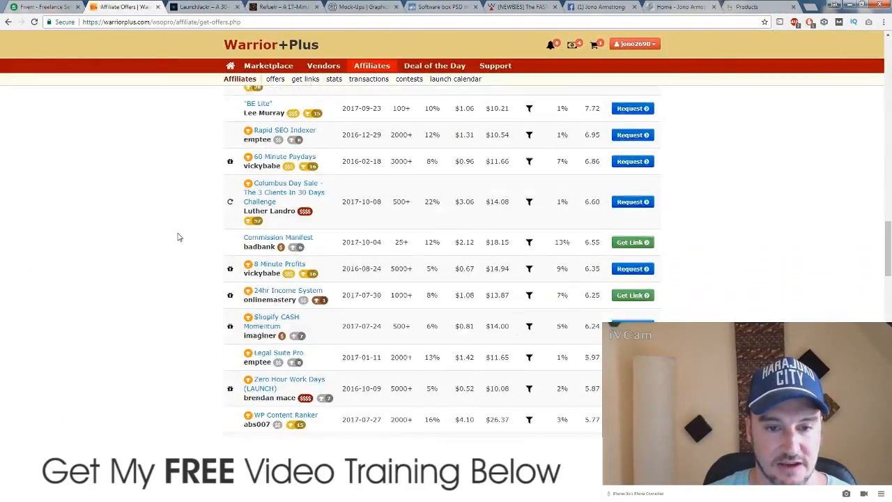
scroll(177, 237, "down", 12)
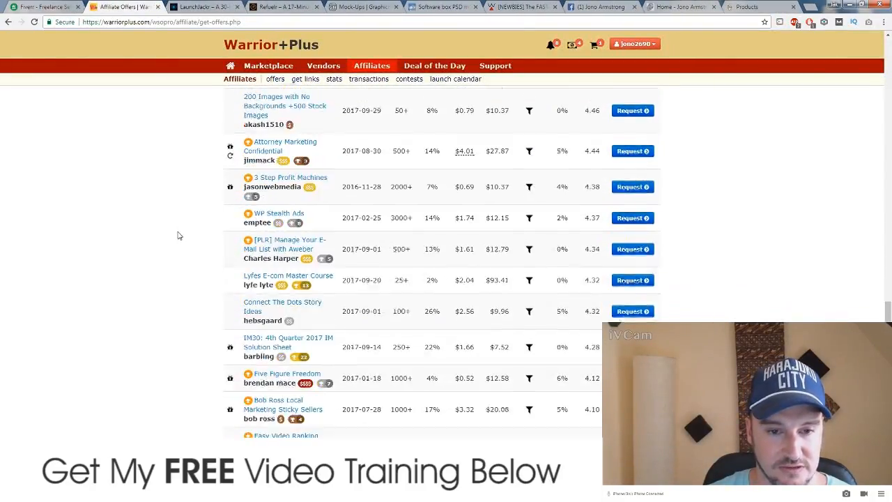
scroll(178, 237, "down", 12)
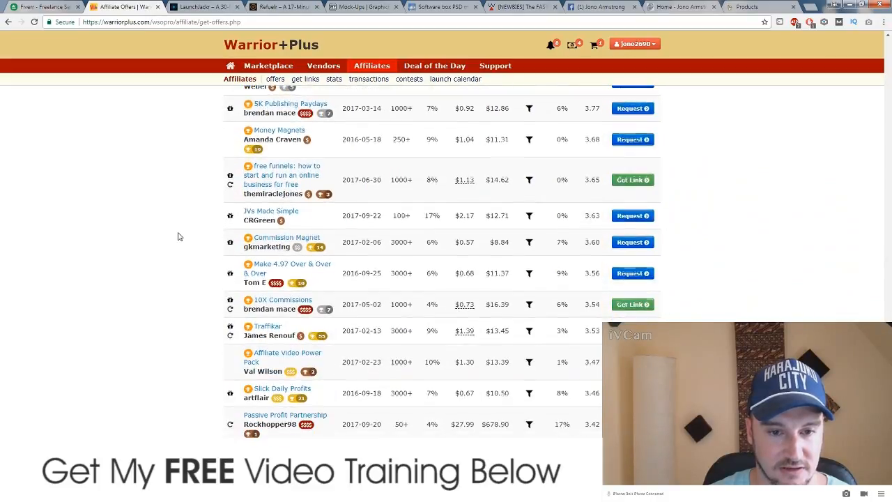
scroll(178, 237, "down", 12)
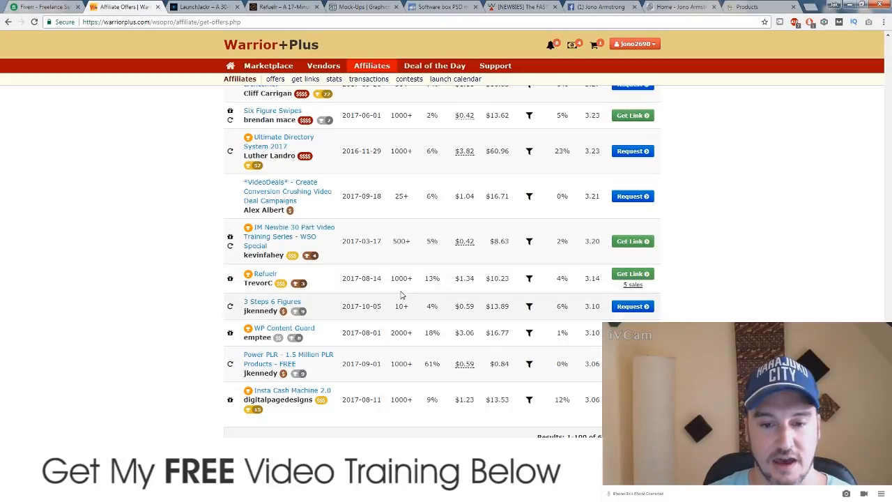
Step: Open the Refuelr offer details in a new tab, launch its sales page, and minimise Chrome
right_click(263, 273)
left_click(301, 279)
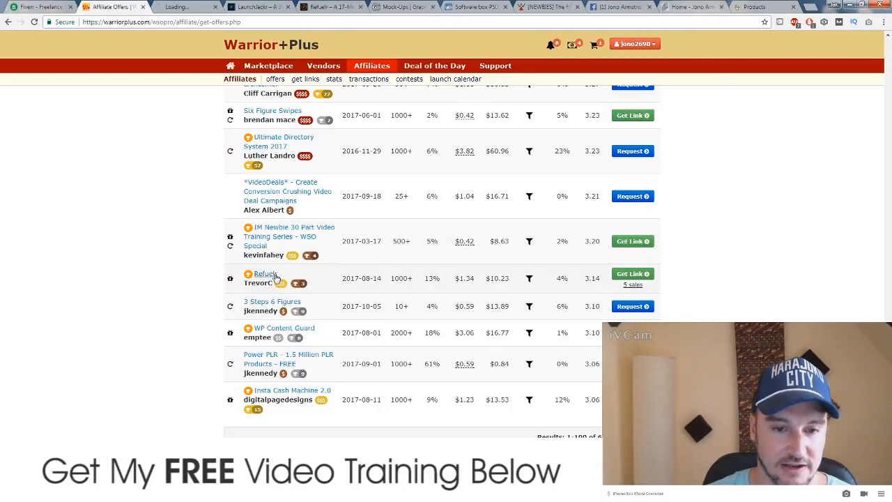
key("ctrl+Tab")
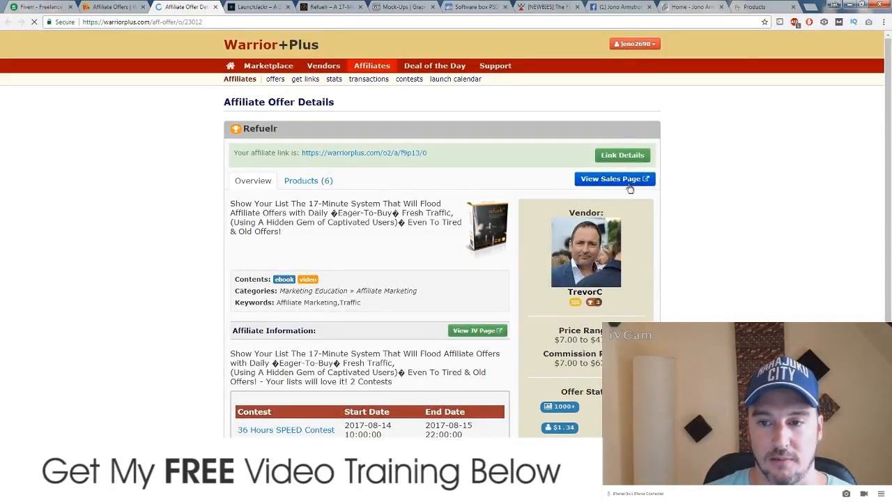
left_click(631, 179)
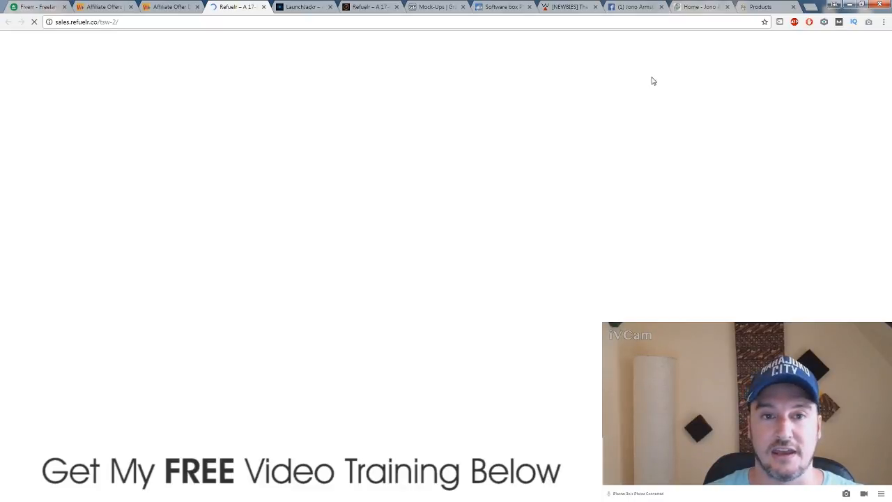
left_click(849, 6)
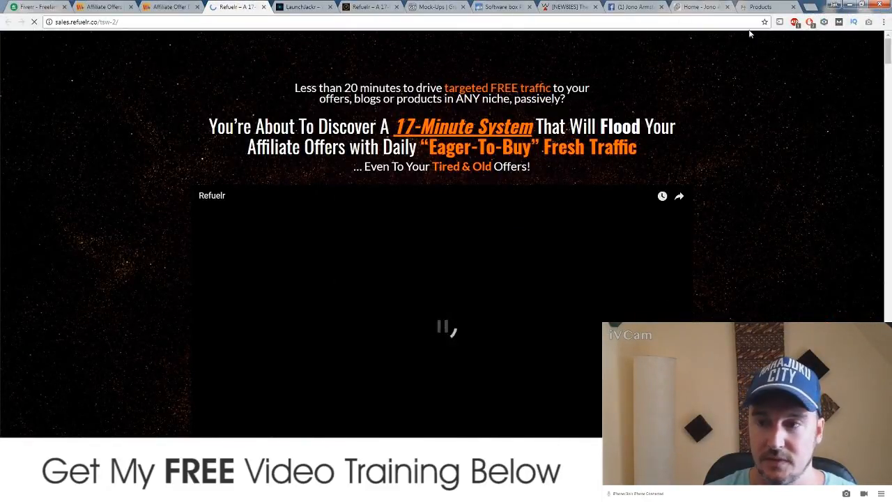
Step: Search Google for 'httrack' in a new browser tab
left_click(810, 7)
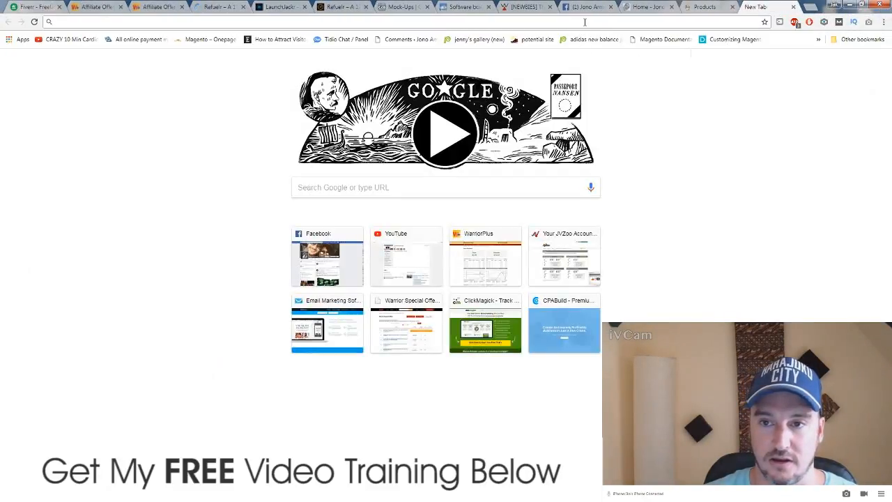
left_click(438, 188)
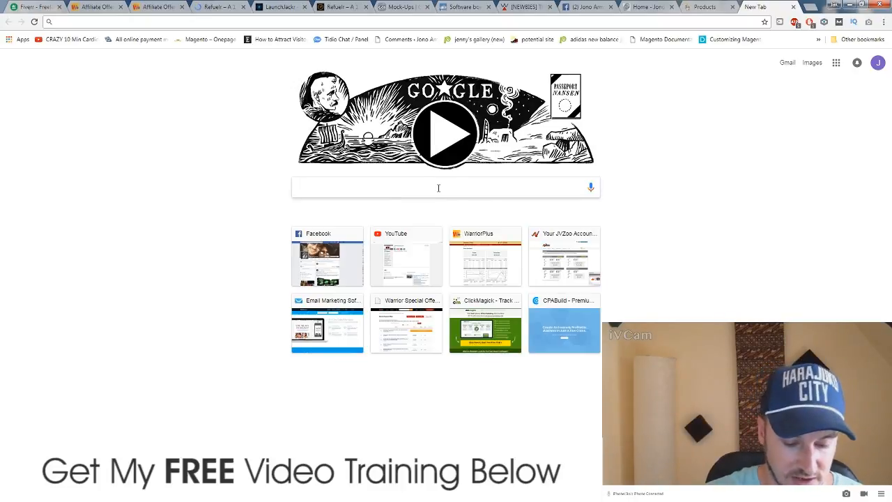
type("httrac")
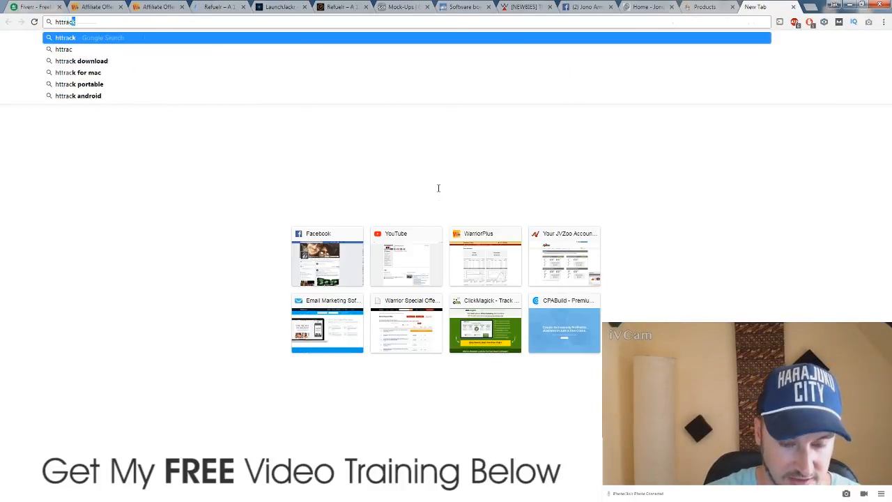
type("vk")
key("BackSpace")
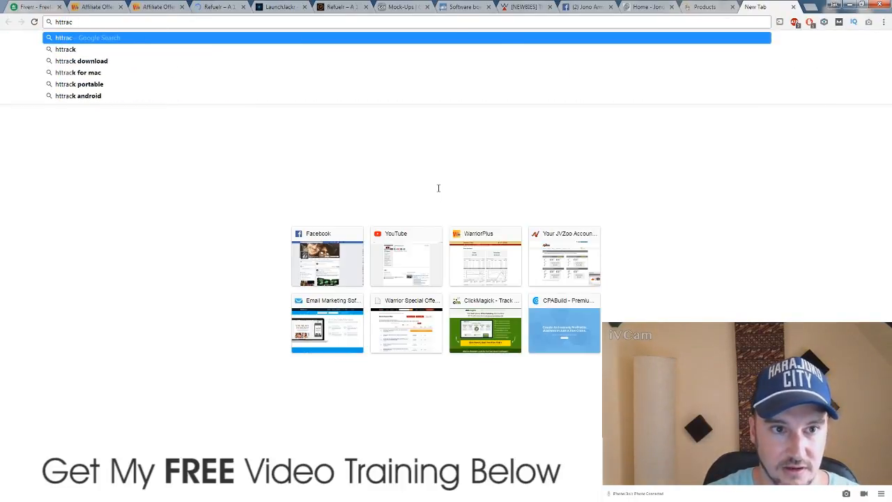
key("BackSpace")
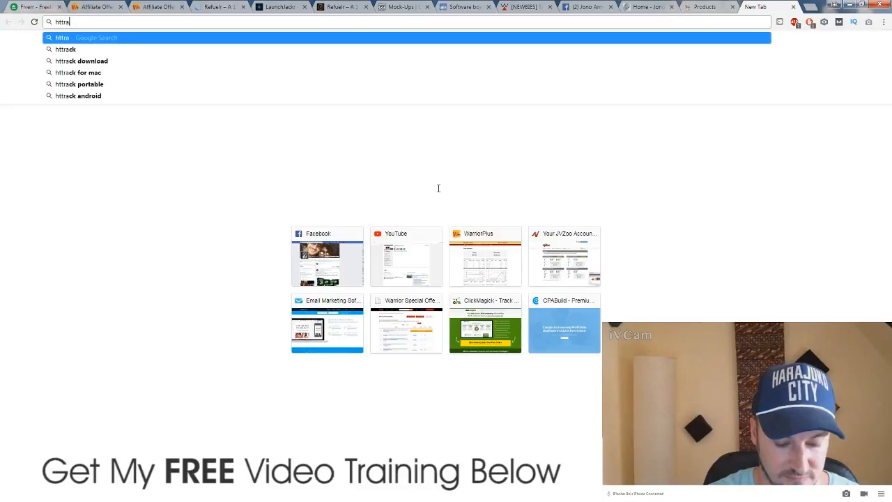
type("ck")
key("Return")
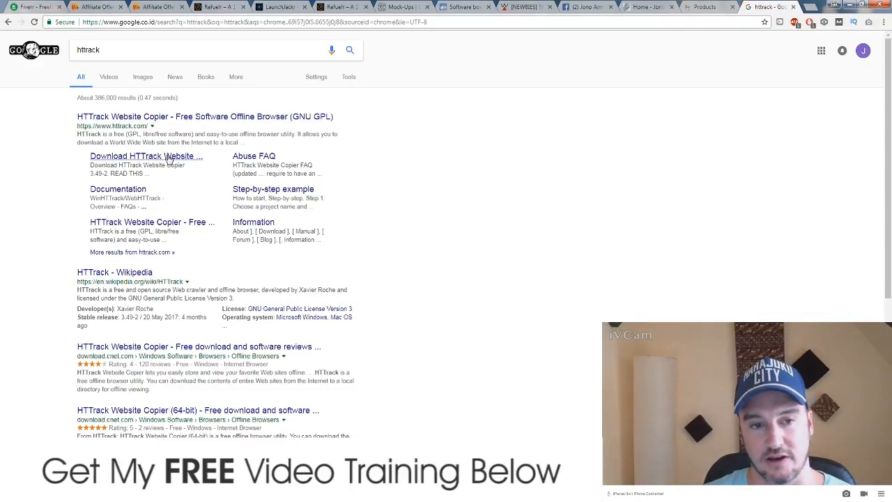
Step: Open the HTTrack Website Copier download page, then close it and minimise Chrome
left_click(169, 159)
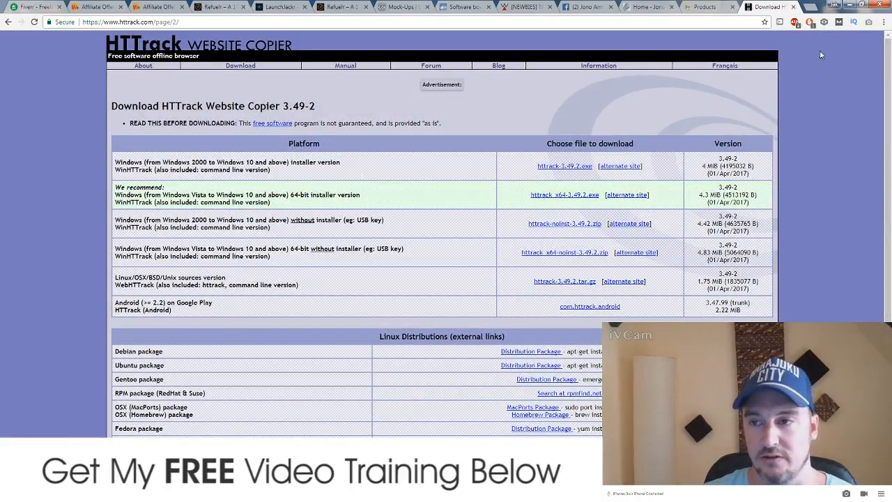
left_click(792, 6)
left_click(850, 3)
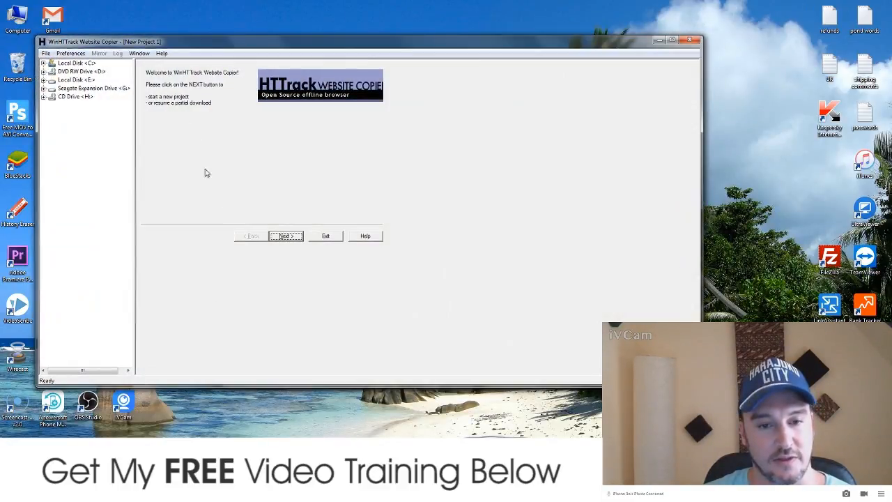
Step: Start a new WinHTTrack 'sales page demo' project, keeping the existing base path
left_click(290, 237)
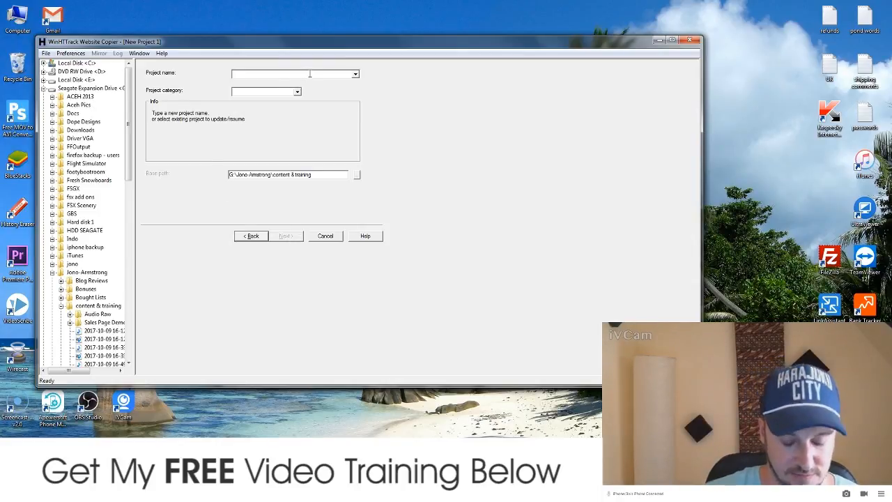
type("sales page demo")
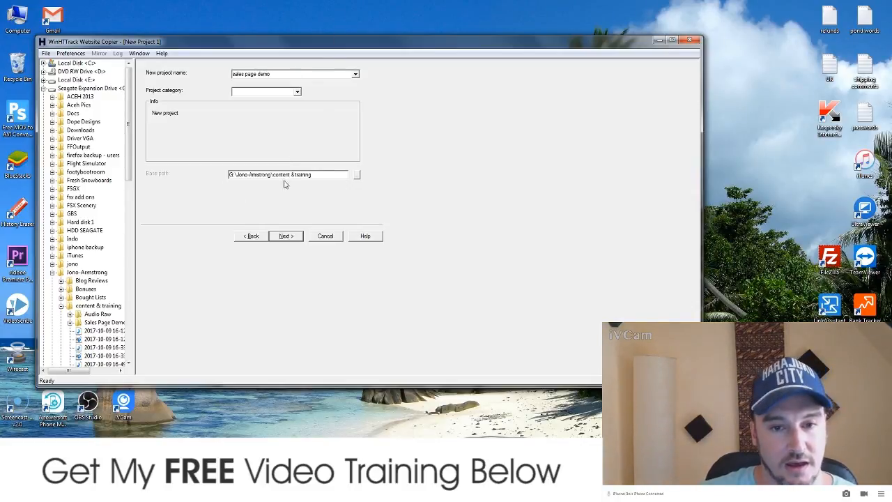
left_click(357, 177)
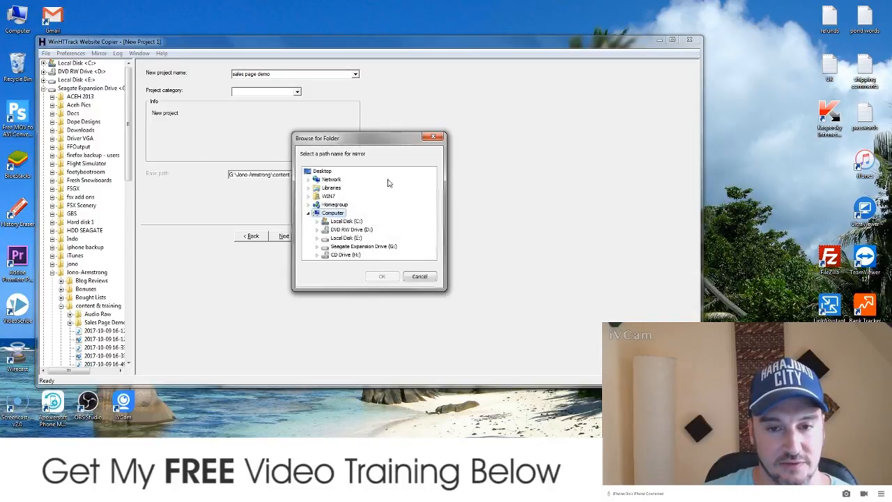
left_click(431, 277)
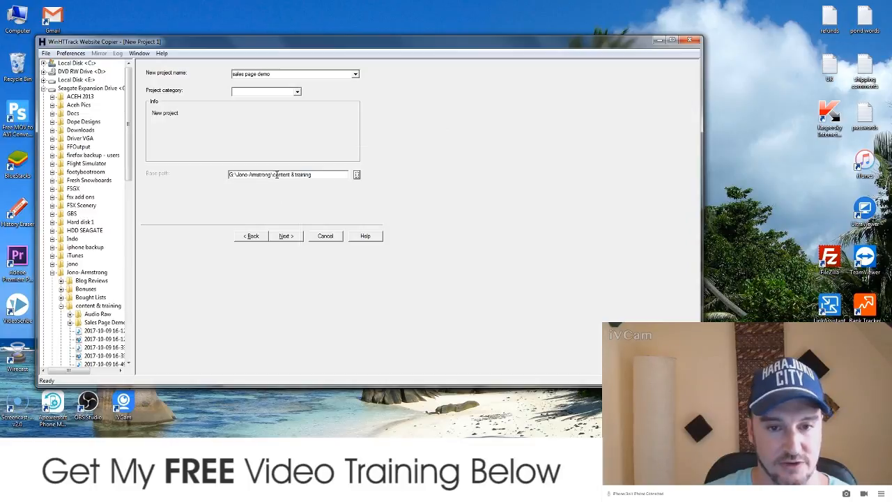
left_click(285, 237)
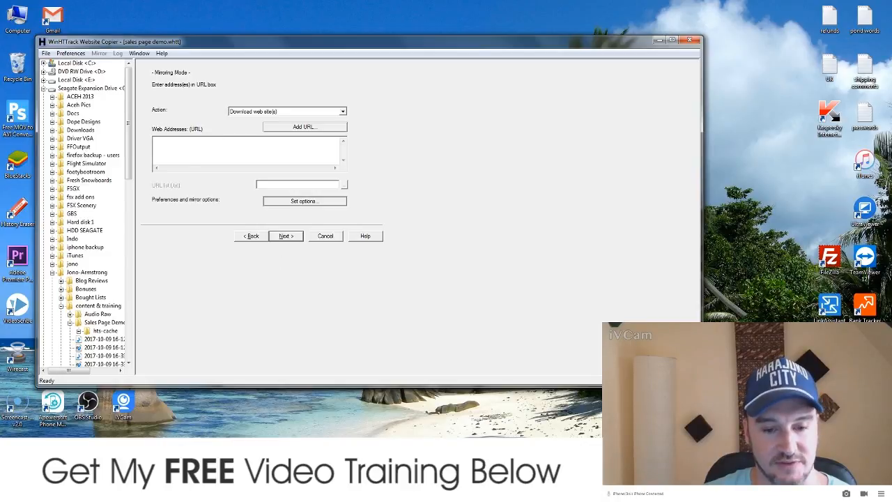
key("alt+Tab")
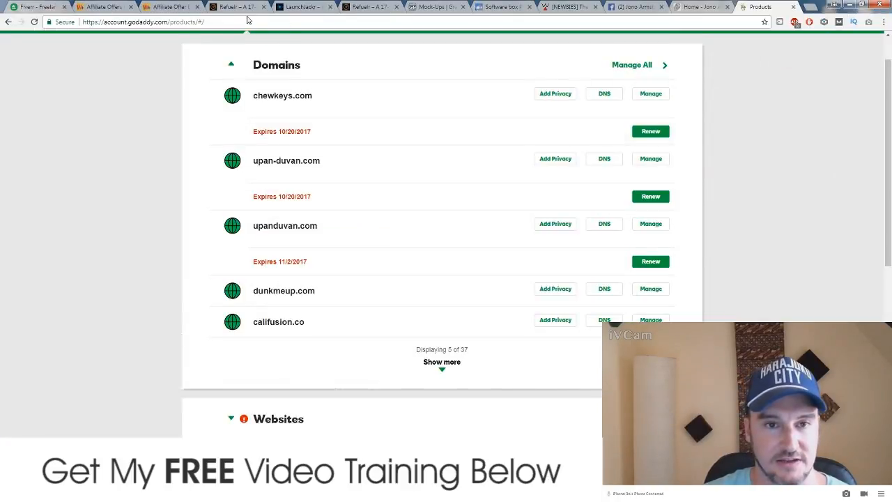
left_click(243, 7)
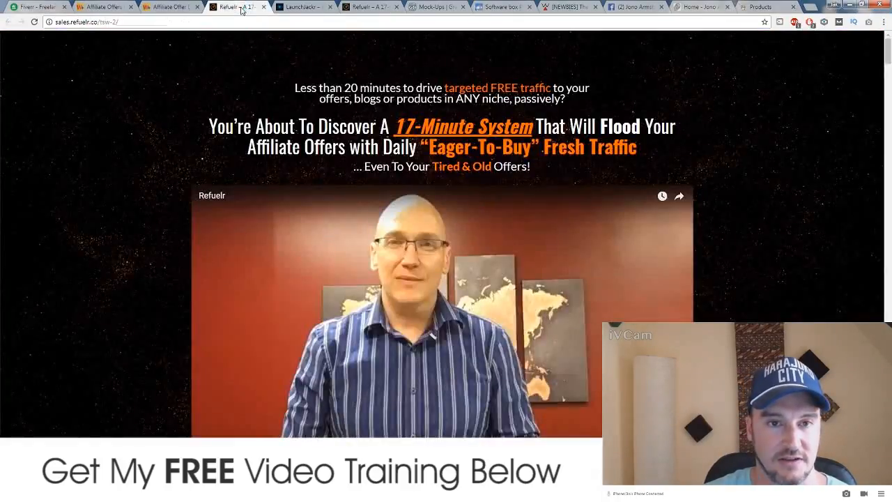
left_click(174, 22)
key("ctrl+c")
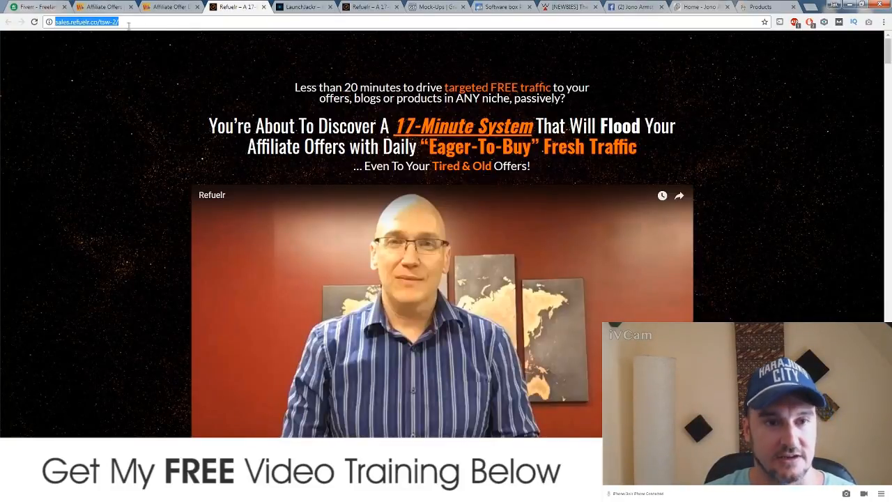
key("alt+Tab")
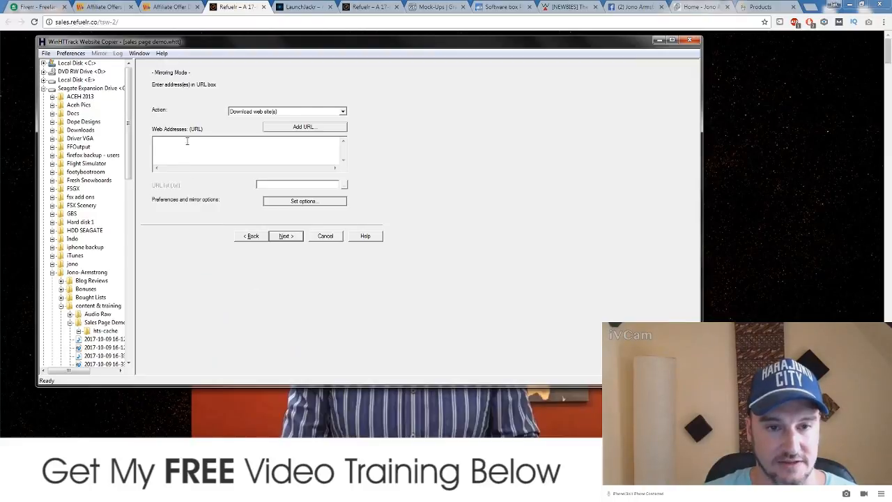
key("ctrl+v")
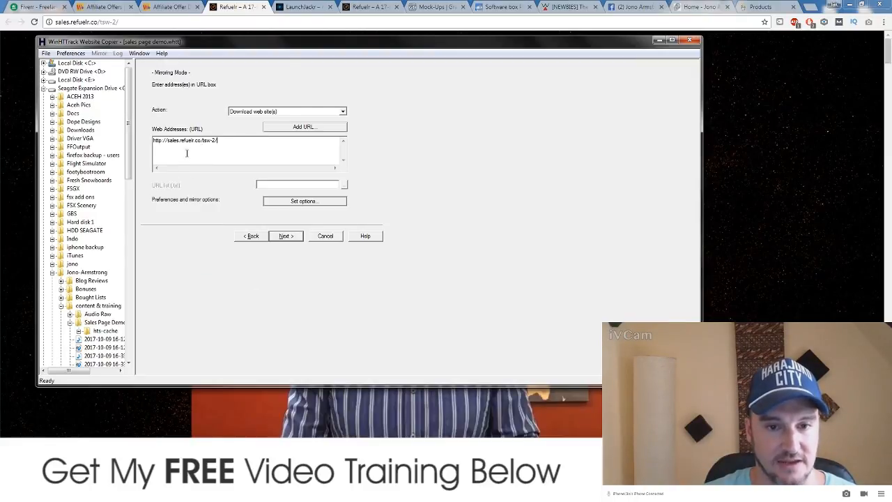
Step: Keep the default connection settings and launch the Refuelr sales page mirror
left_click(286, 236)
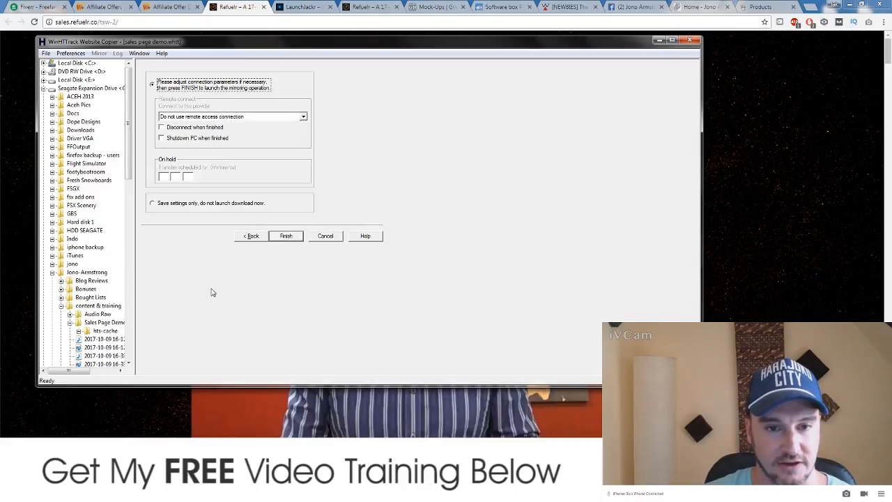
left_click(287, 236)
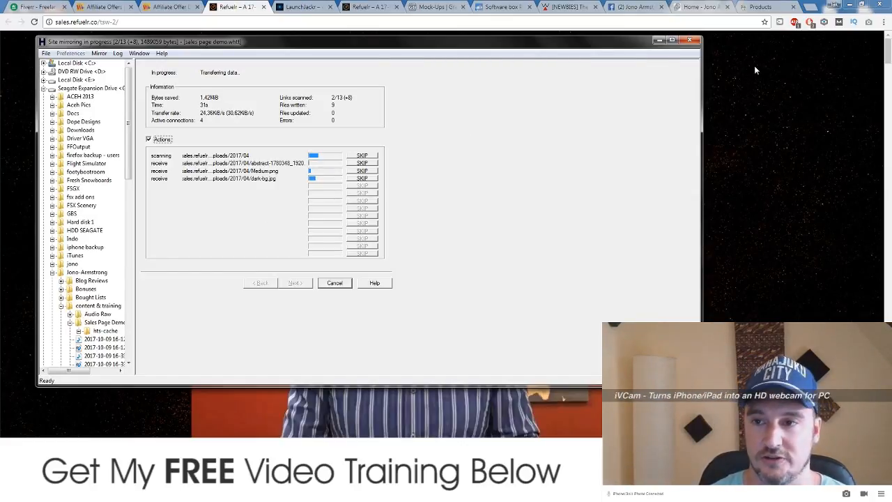
Step: On the GoDaddy Products tab, expand Web Hosting to list the Economy and Deluxe Linux Hosting plans
left_click(763, 7)
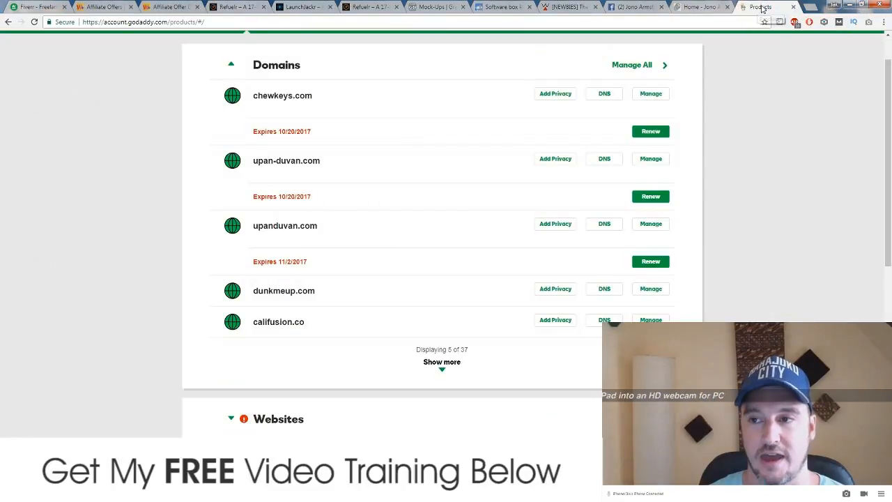
left_click(810, 7)
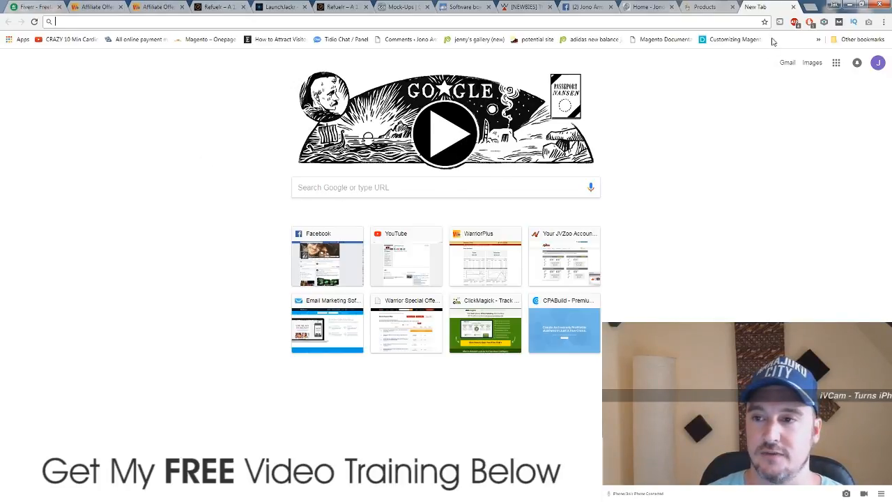
left_click(793, 7)
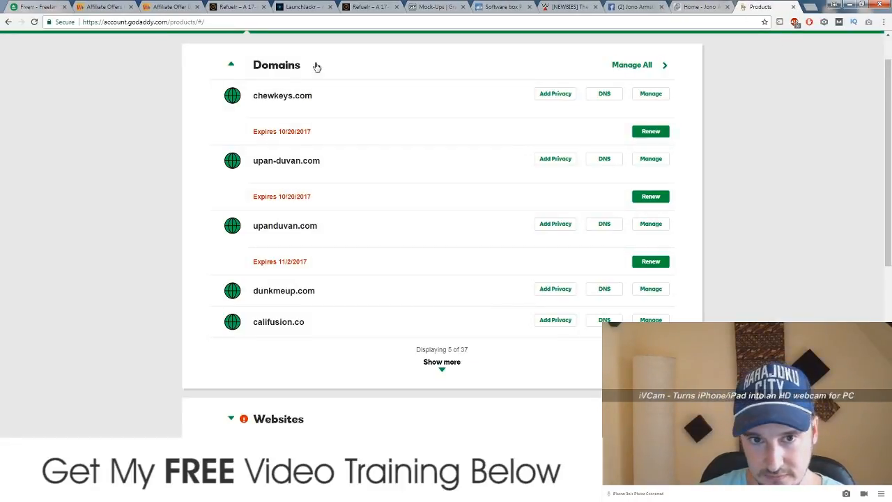
scroll(215, 288, "down", 1)
scroll(215, 286, "down", 2)
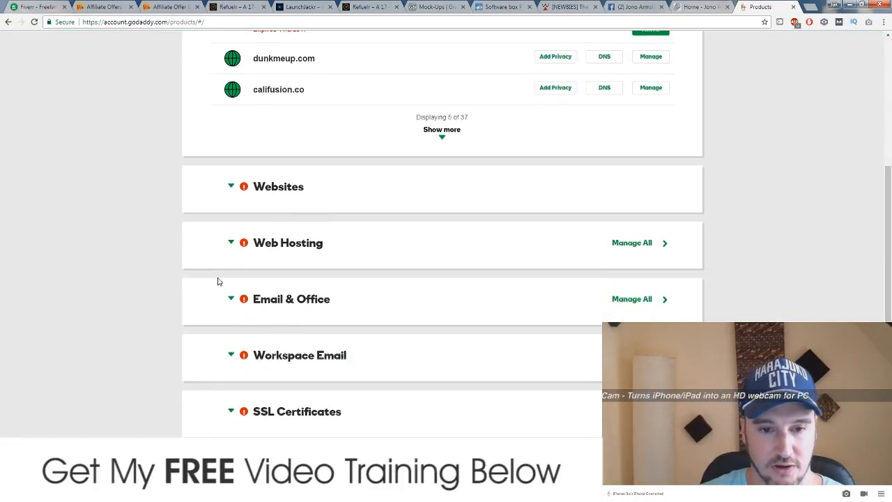
left_click(231, 243)
scroll(145, 296, "down", 2)
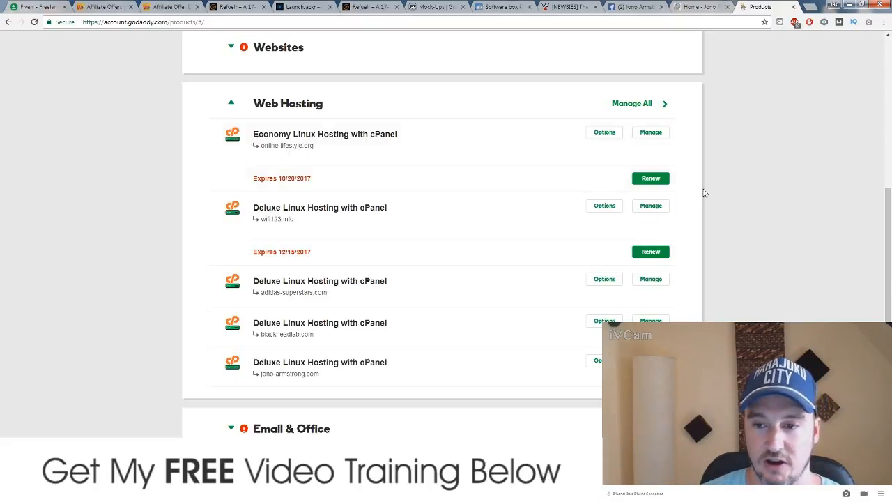
Step: Manage the online-lifestyle.org Economy Linux Hosting plan, minimise HTTrack, and browse the cPanel dashboard
left_click(653, 133)
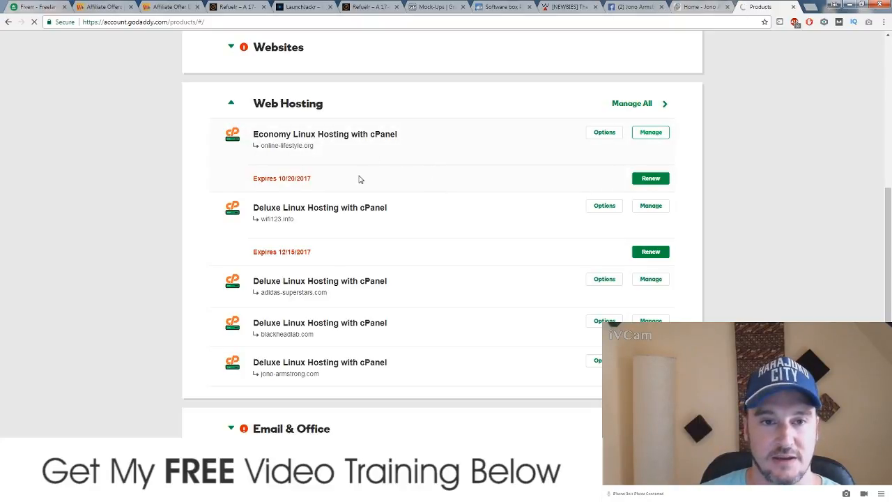
key("alt+Tab")
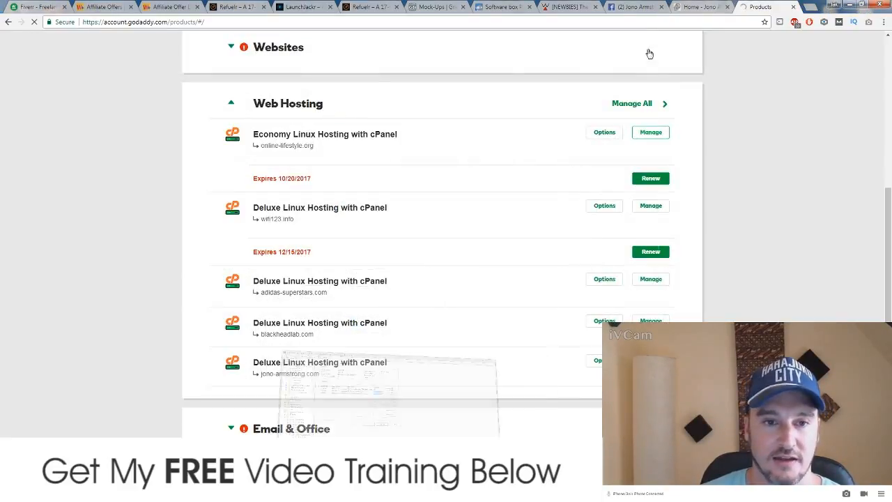
left_click(658, 40)
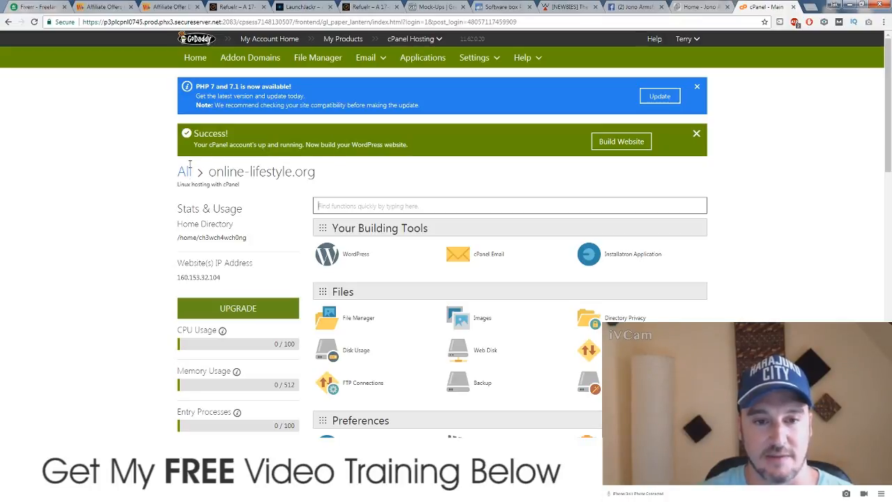
scroll(148, 236, "down", 3)
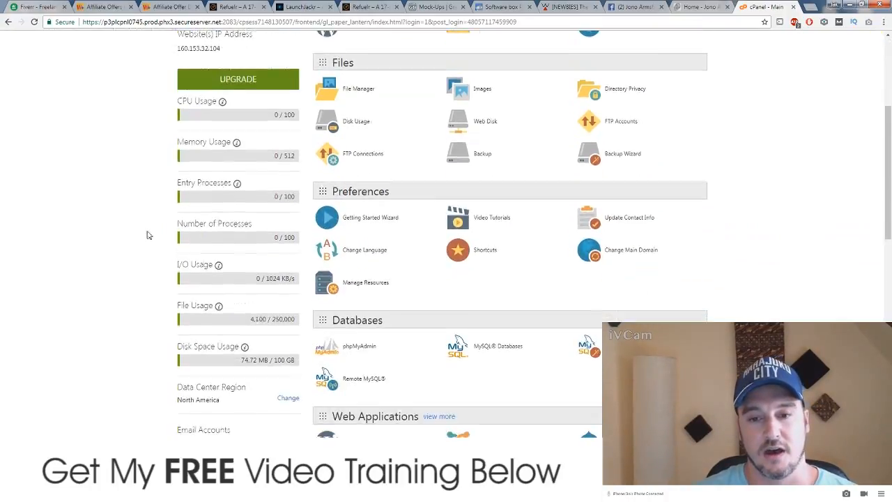
scroll(147, 234, "up", 1)
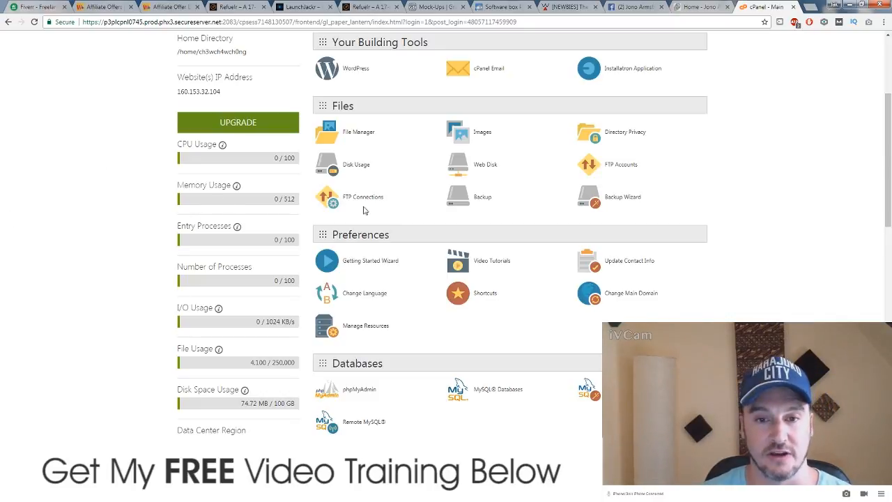
scroll(127, 273, "up", 3)
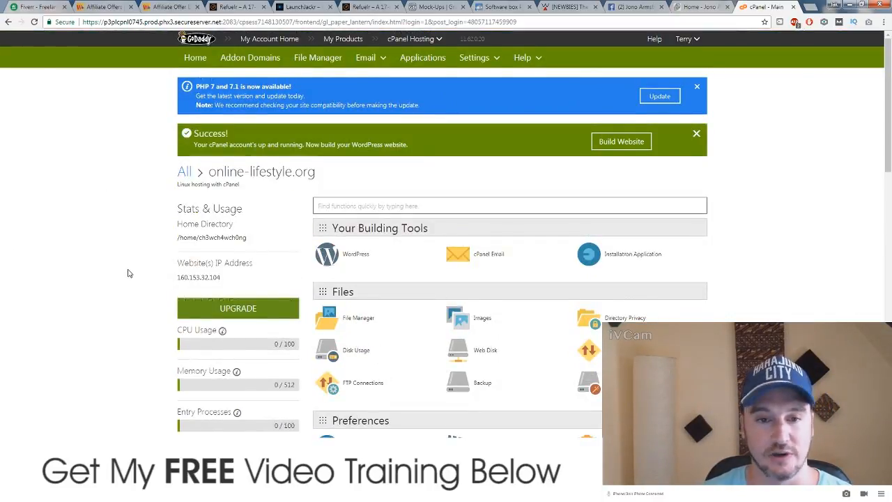
scroll(128, 273, "down", 2)
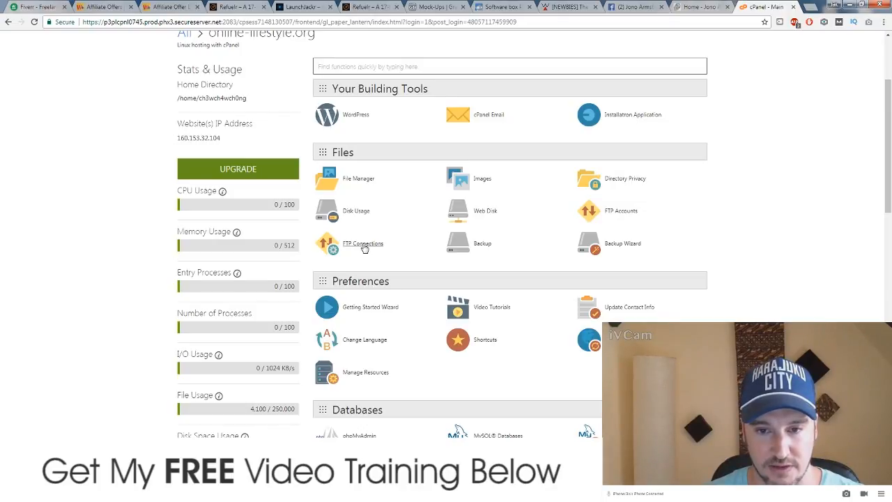
Step: Review the current FTP connections, then return to the cPanel home page
left_click(363, 245)
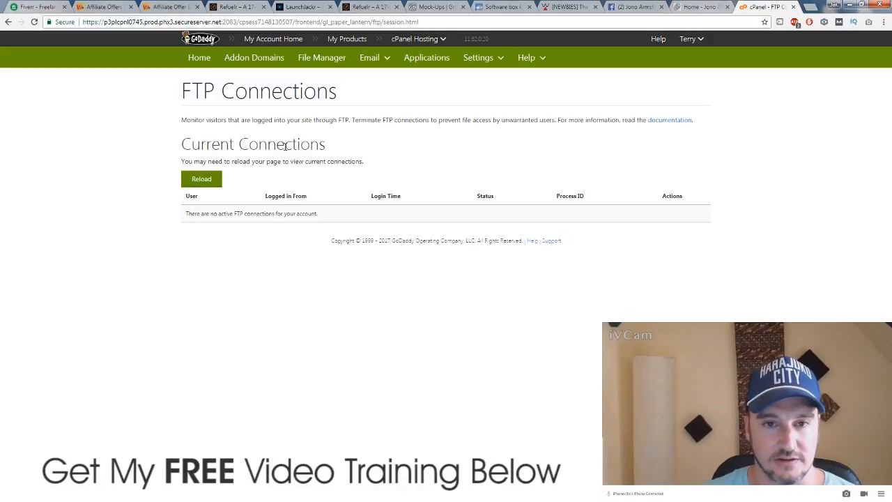
left_click(196, 61)
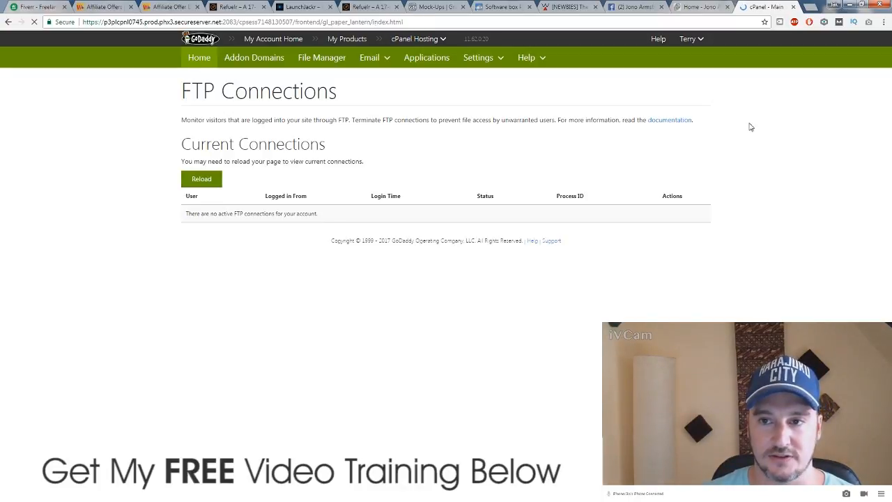
scroll(555, 285, "down", 1)
scroll(617, 295, "down", 1)
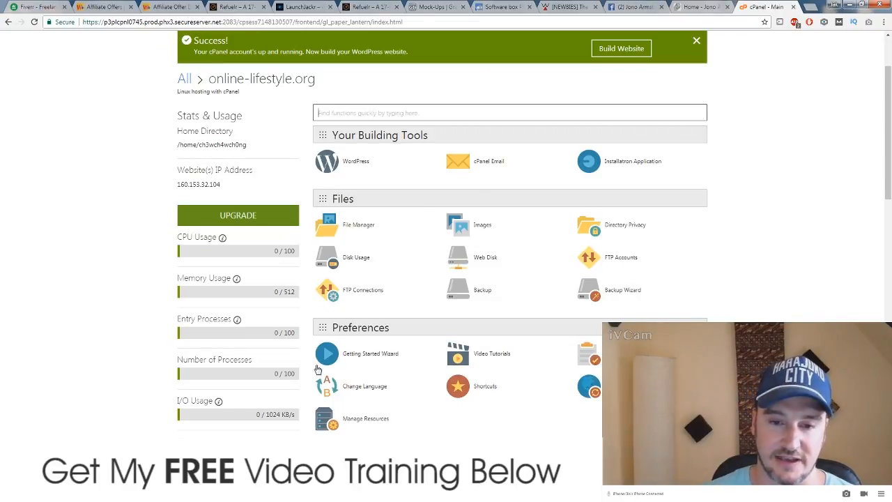
Step: Open the FTP Accounts page and open GoDaddy My Products in a new tab
left_click(621, 257)
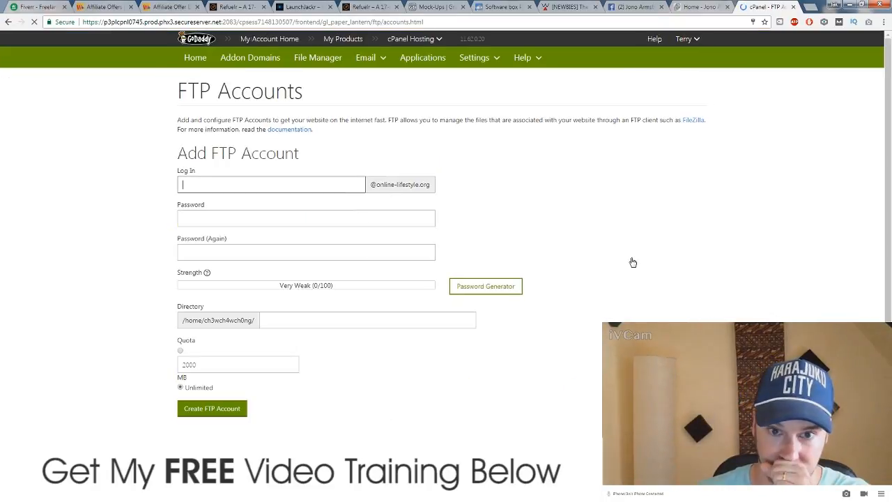
left_click(263, 182)
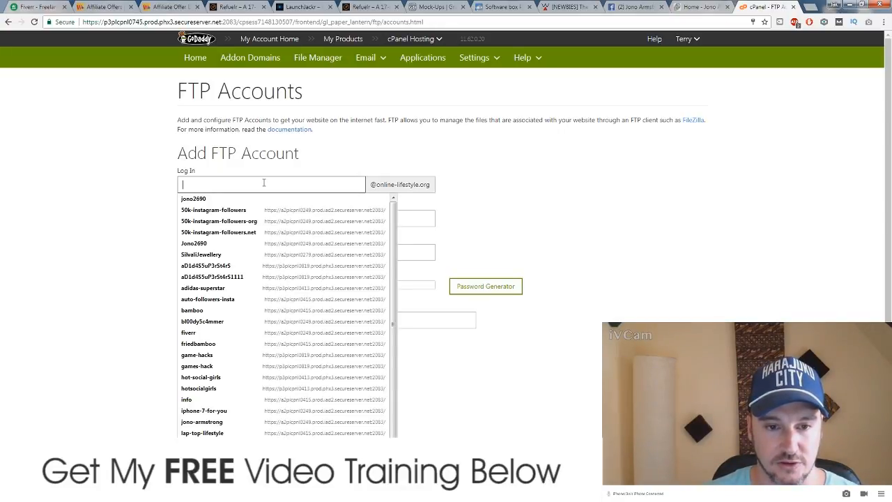
left_click(669, 184)
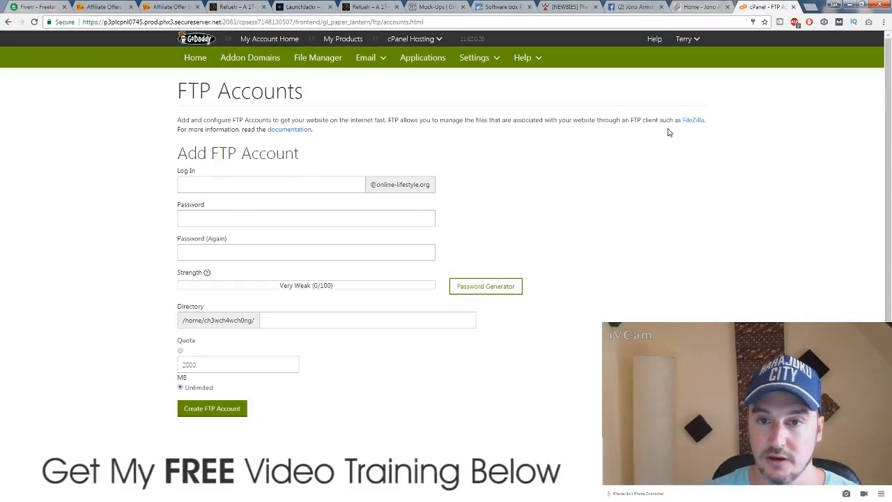
right_click(336, 39)
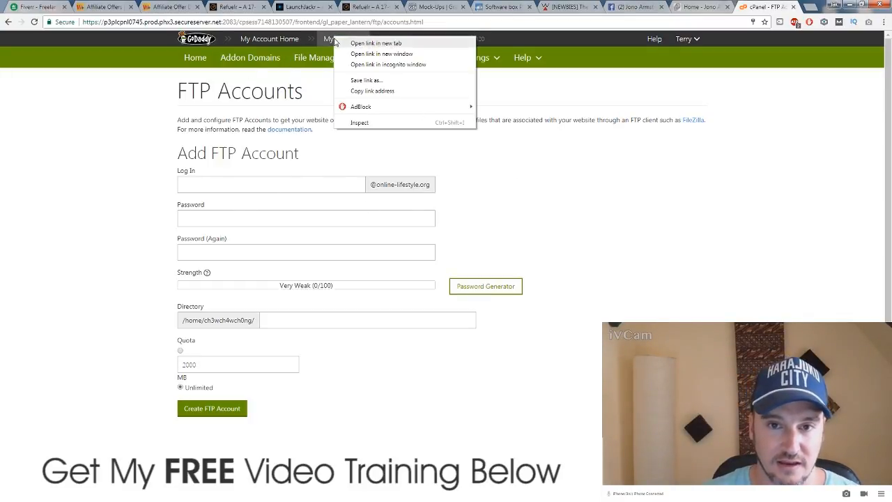
left_click(346, 43)
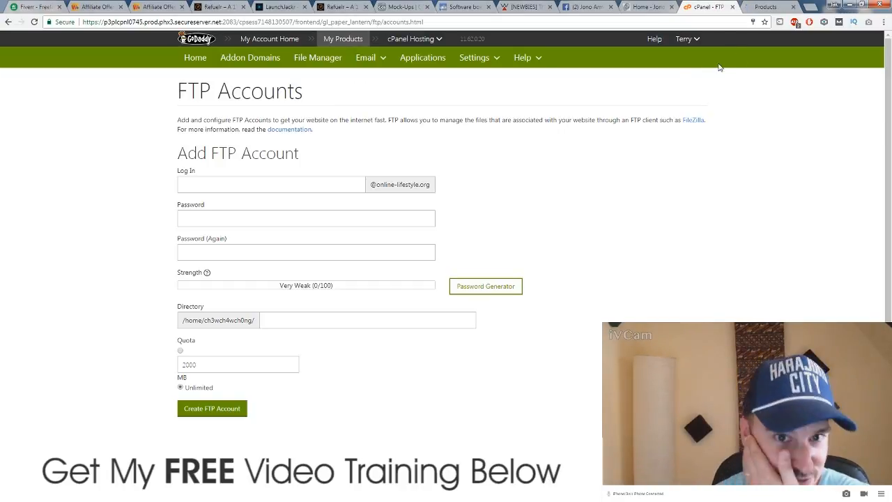
Step: Expand the full GoDaddy domain list, select bamboovoodoo.com, and return to the launch-jacking.com tab
left_click(766, 6)
scroll(292, 181, "down", 2)
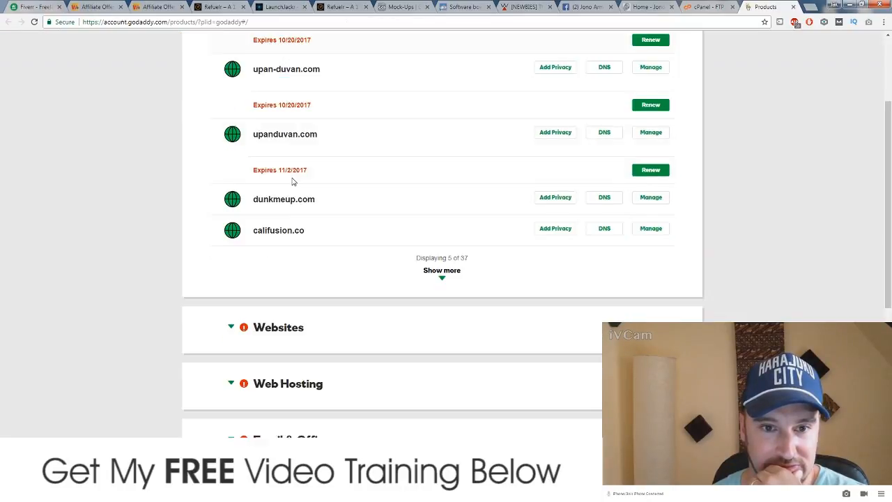
left_click(442, 272)
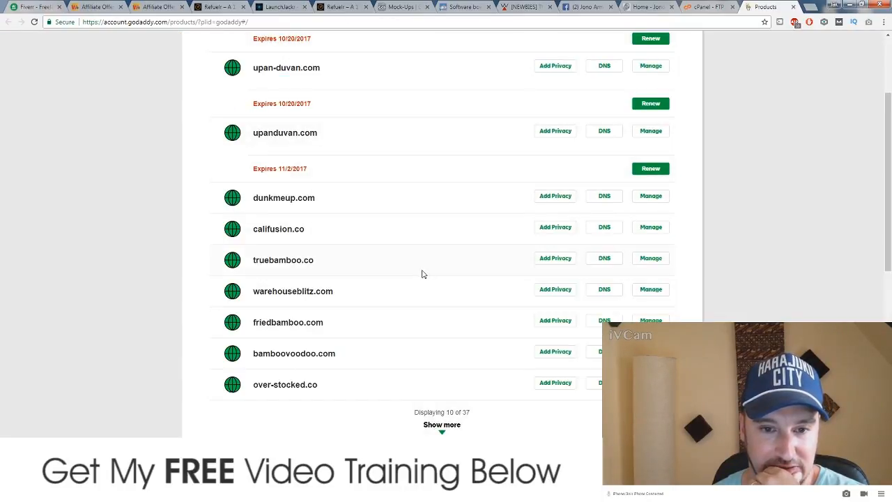
scroll(428, 292, "down", 1)
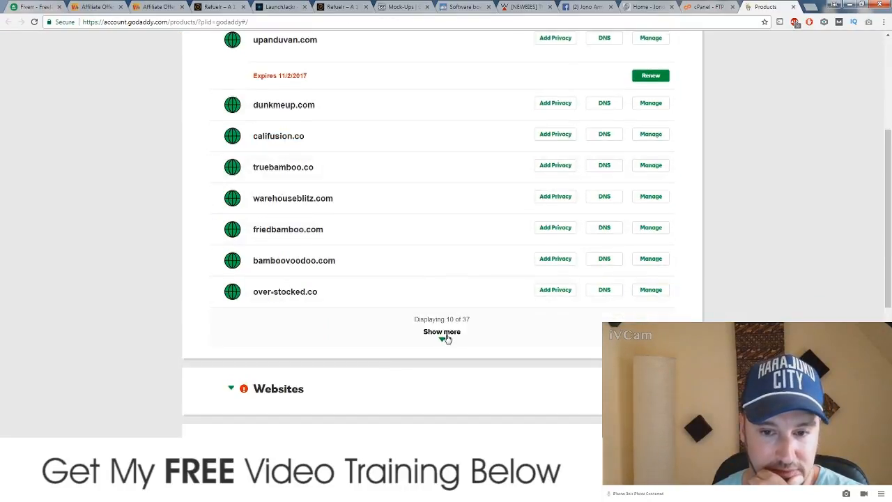
left_click(446, 337)
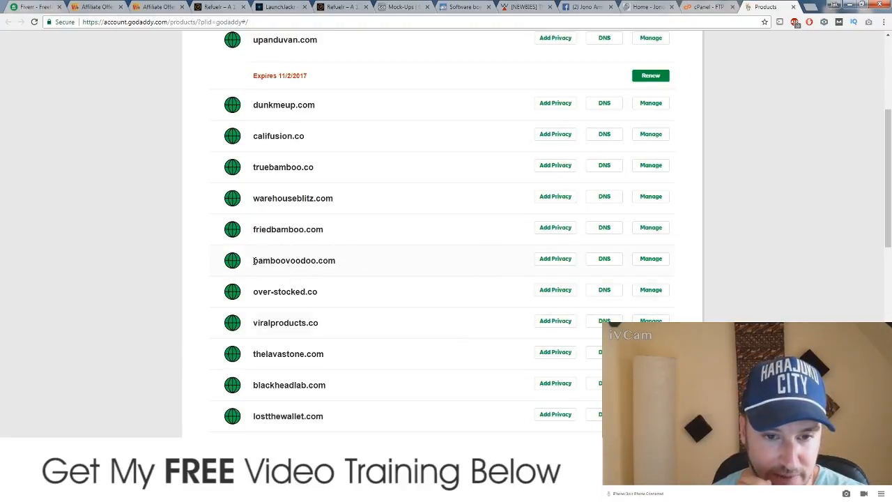
left_click_drag(253, 260, 336, 269)
key("ctrl+c")
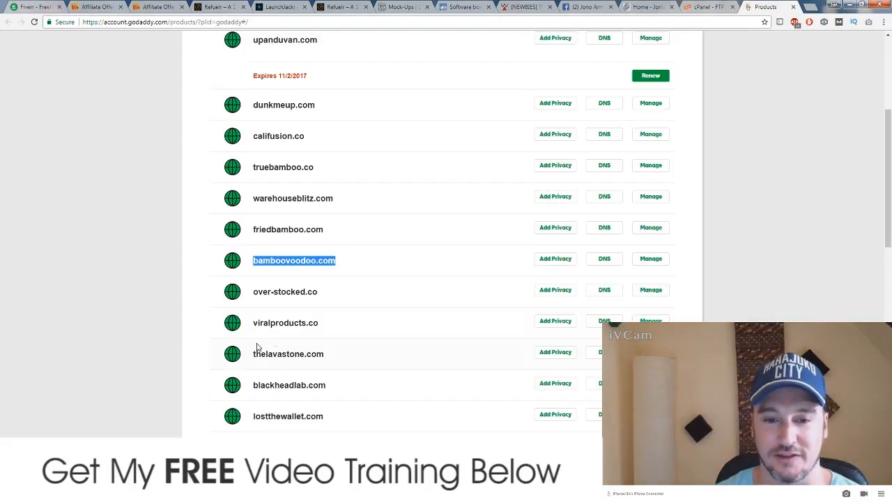
scroll(257, 346, "up", 3)
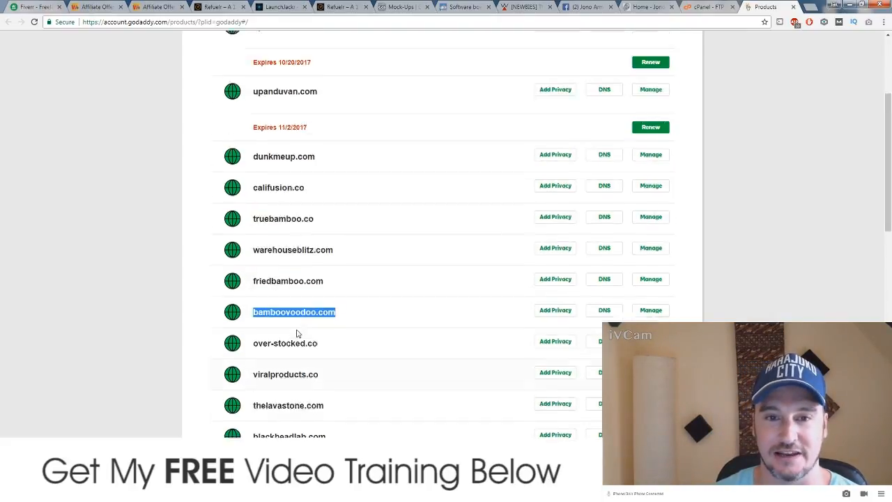
left_click(277, 8)
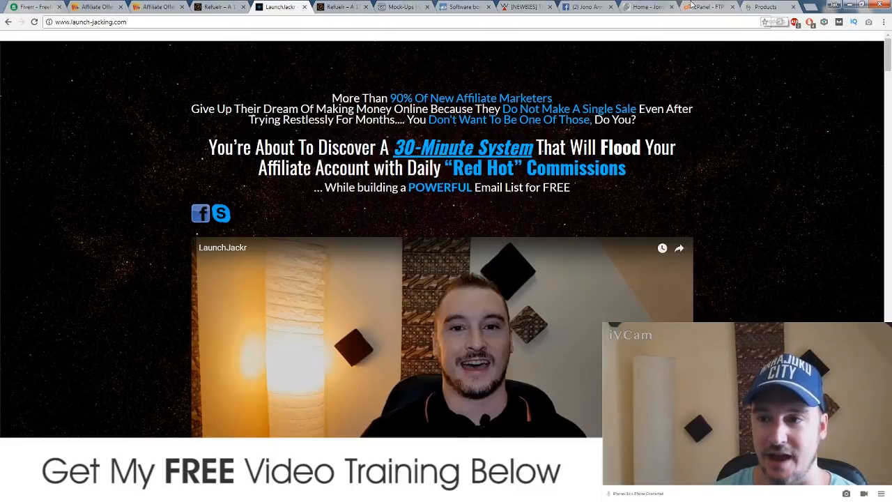
Step: Close the GoDaddy Products tab and return to the cPanel FTP Accounts form
left_click(793, 7)
left_click(767, 7)
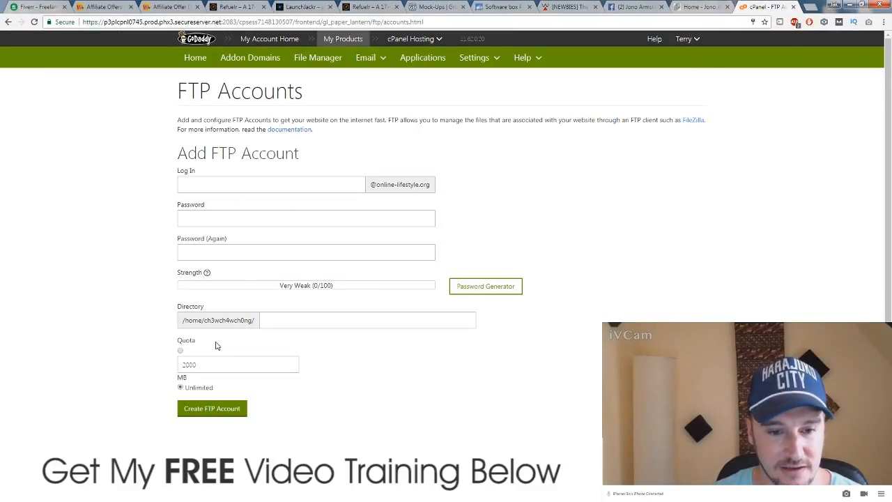
left_click(236, 185)
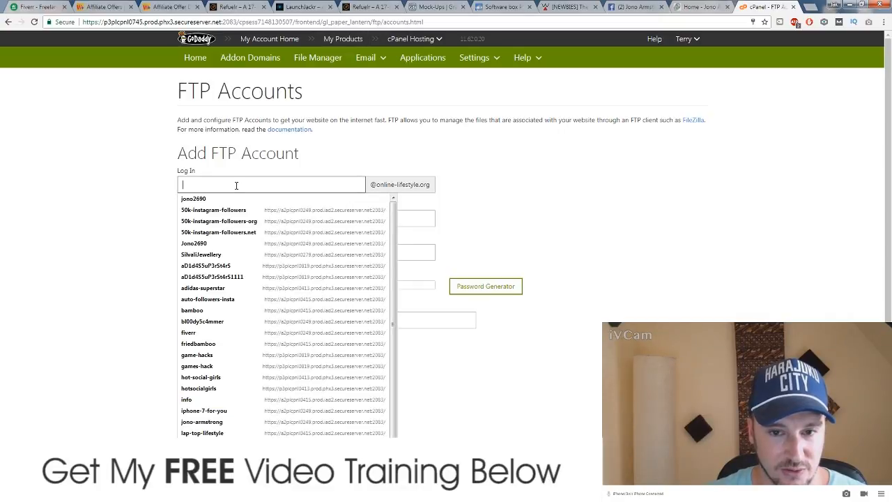
left_click(118, 200)
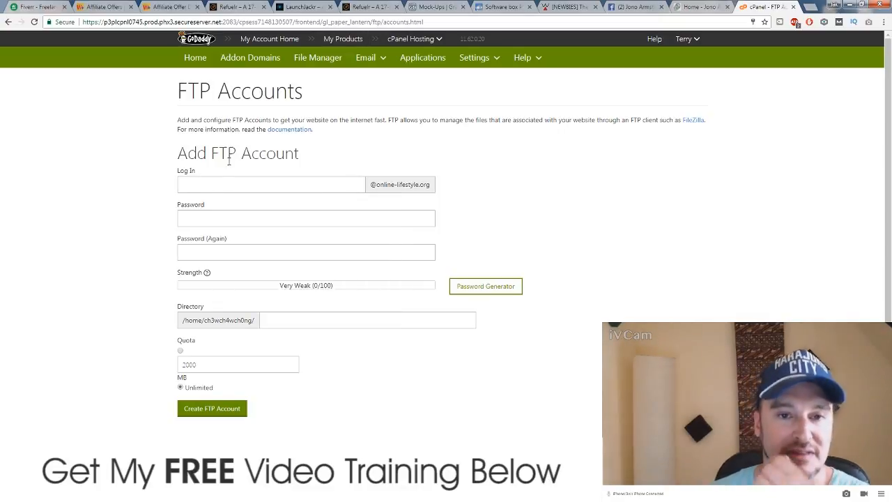
Step: Go back to the cPanel home and open the Addon Domains page
left_click(195, 57)
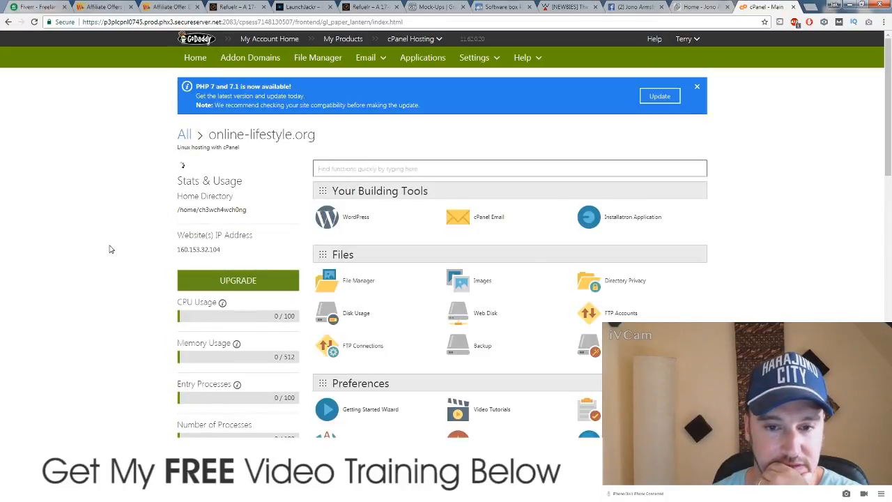
scroll(354, 231, "down", 2)
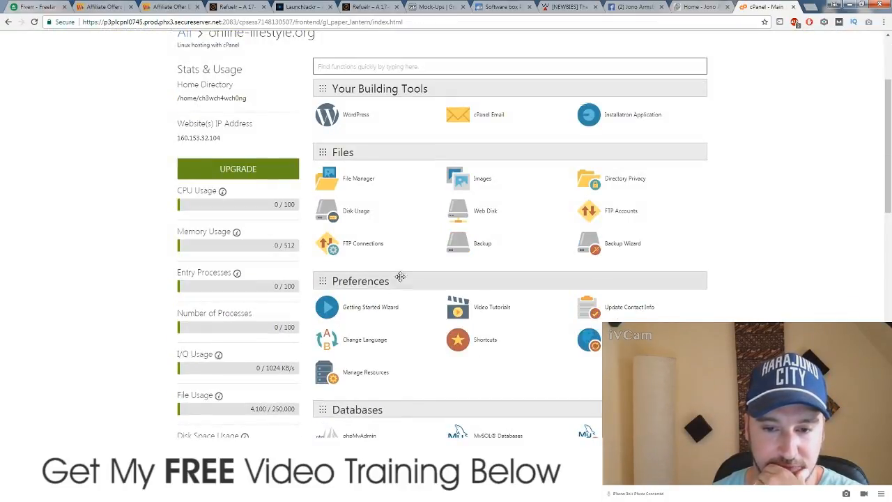
scroll(401, 276, "down", 3)
scroll(401, 272, "down", 3)
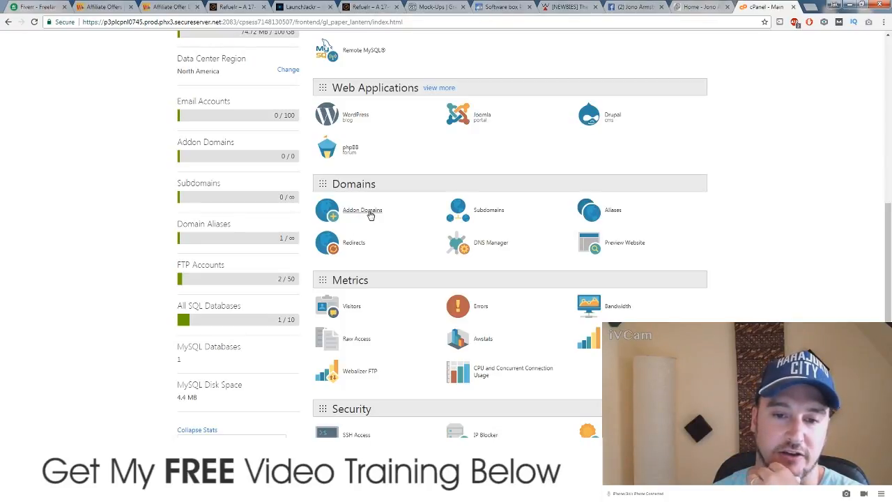
left_click(370, 214)
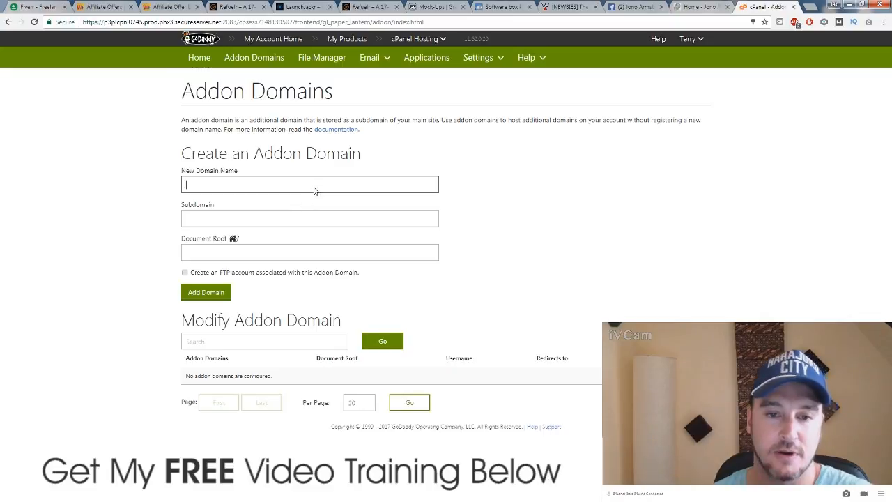
Step: Enter bamboovoodoo.com as the addon domain with auto-filled subdomain and document root, plus an FTP account
key("ctrl+v")
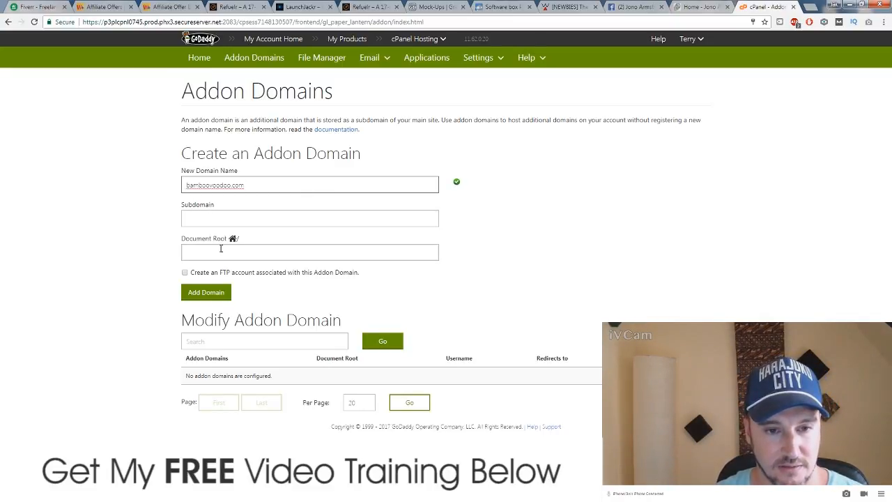
left_click(347, 256)
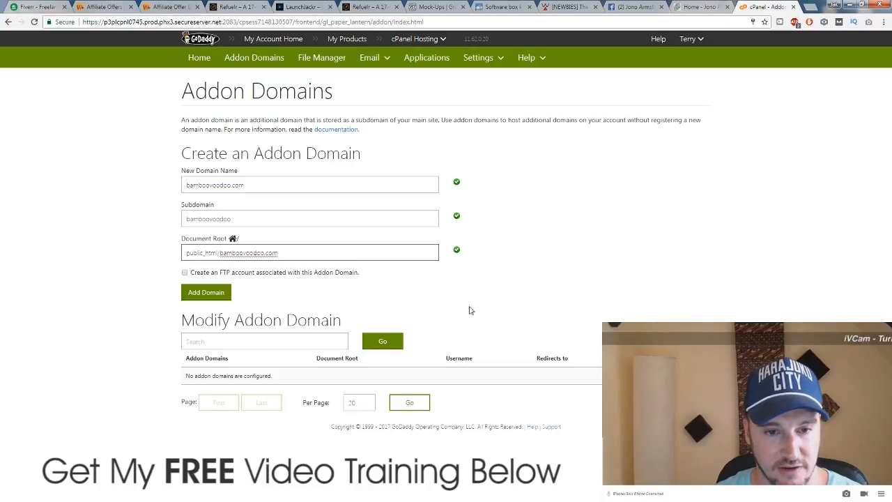
left_click(128, 310)
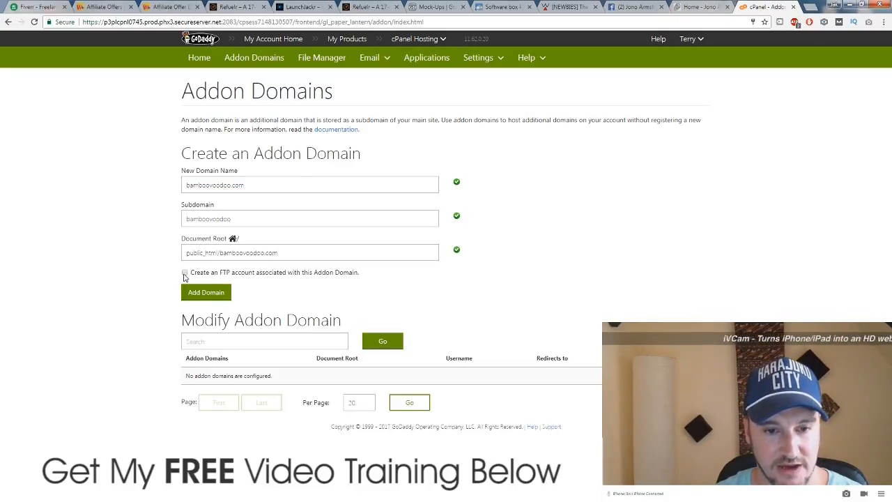
left_click(185, 273)
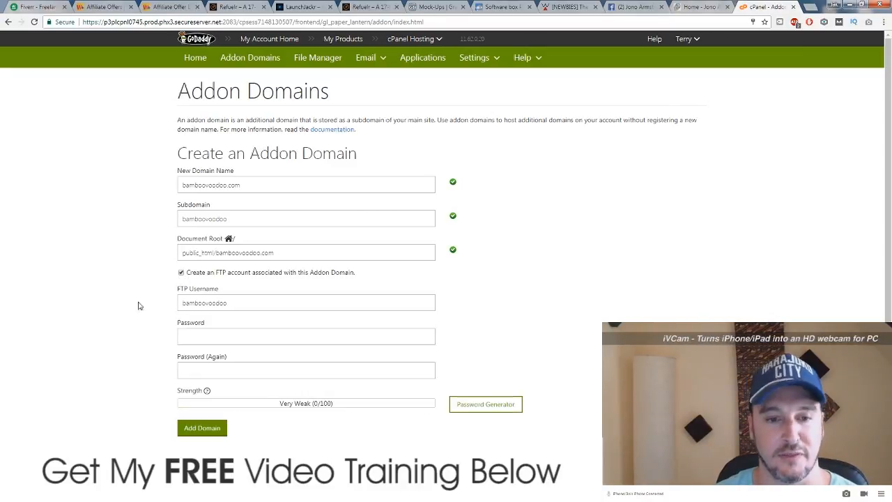
scroll(202, 209, "down", 2)
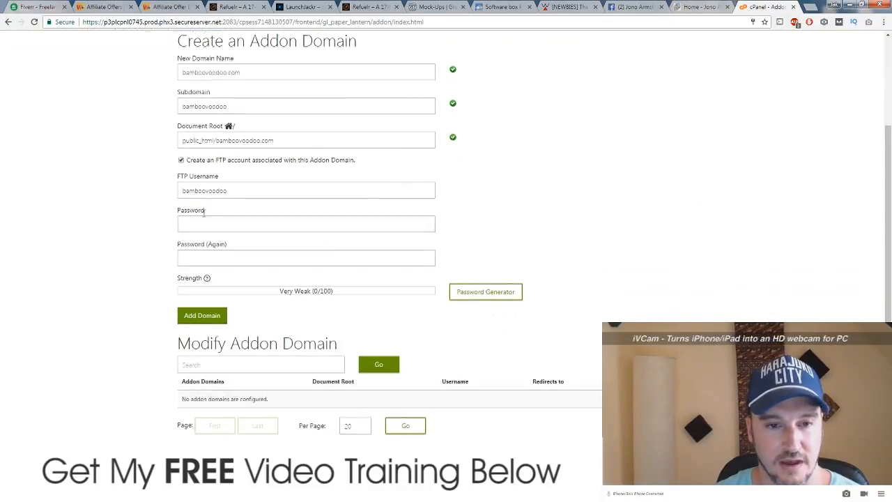
Step: Fill in the FTP password and its confirmation, then retype both
left_click(245, 223)
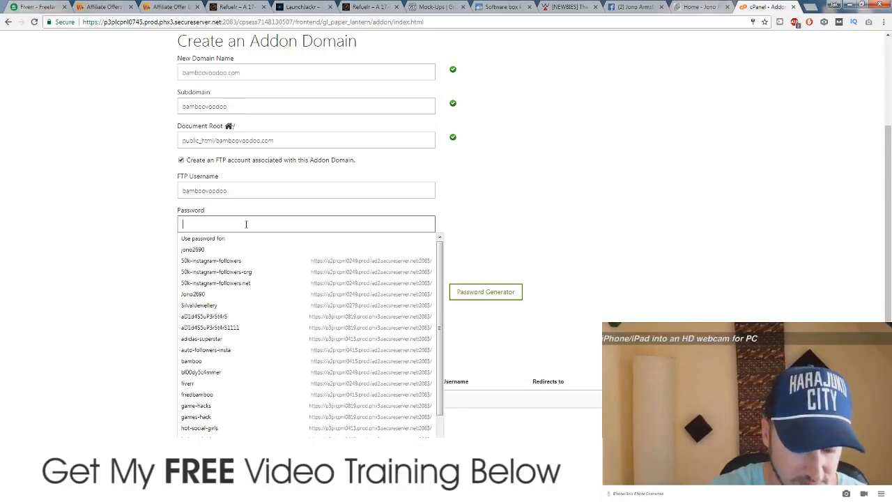
type("********")
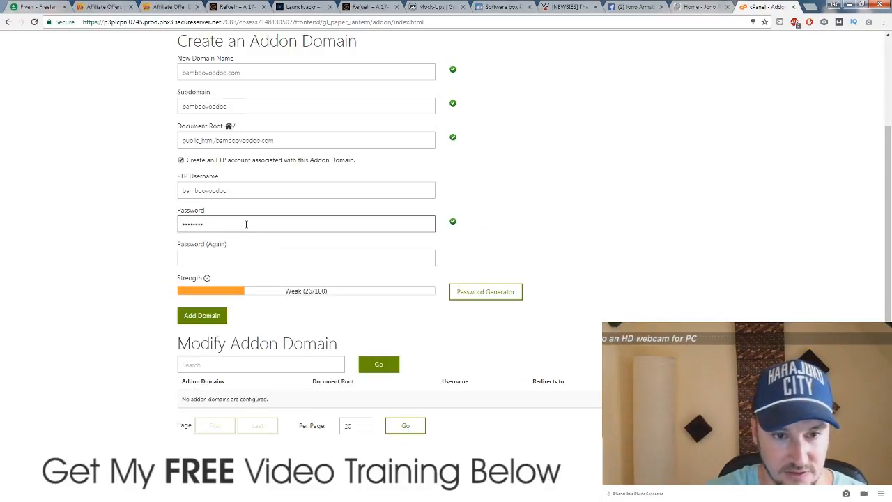
key("Tab")
type("*********")
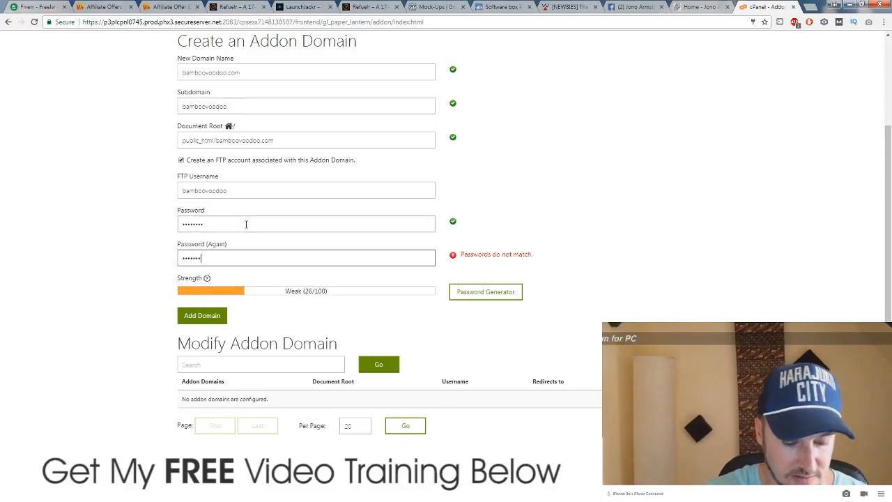
left_click(102, 239)
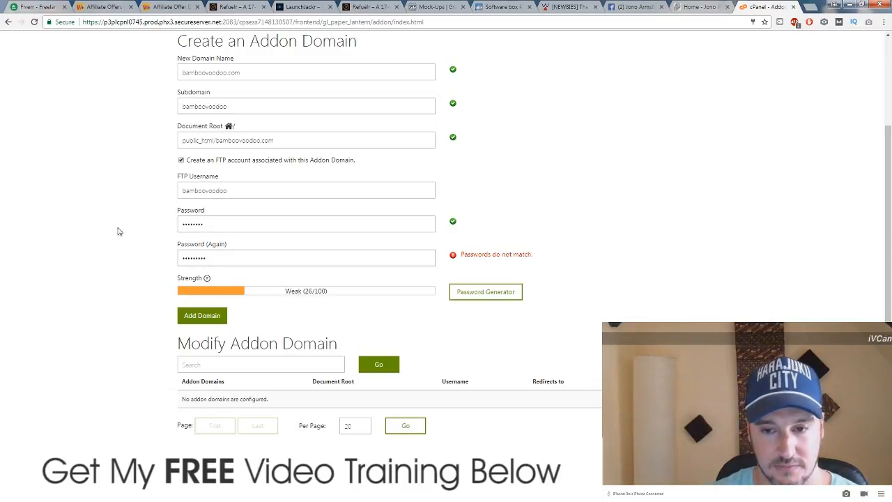
double_click(233, 226)
type("****************")
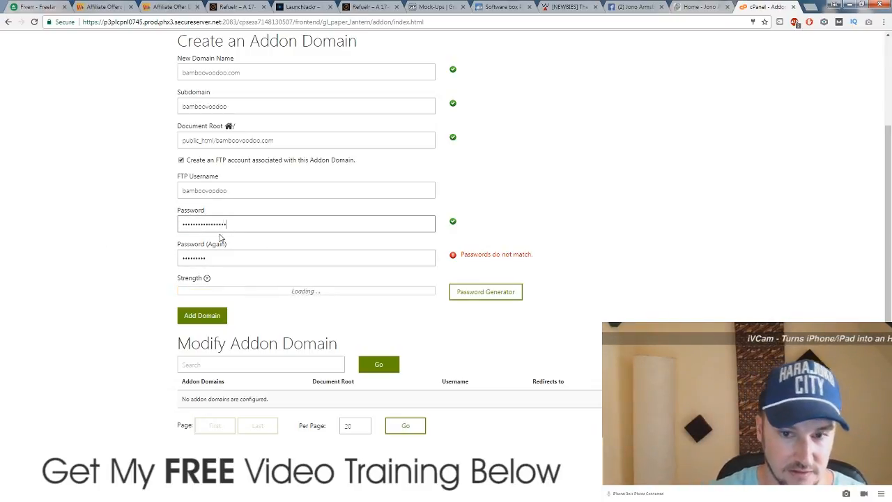
double_click(243, 255)
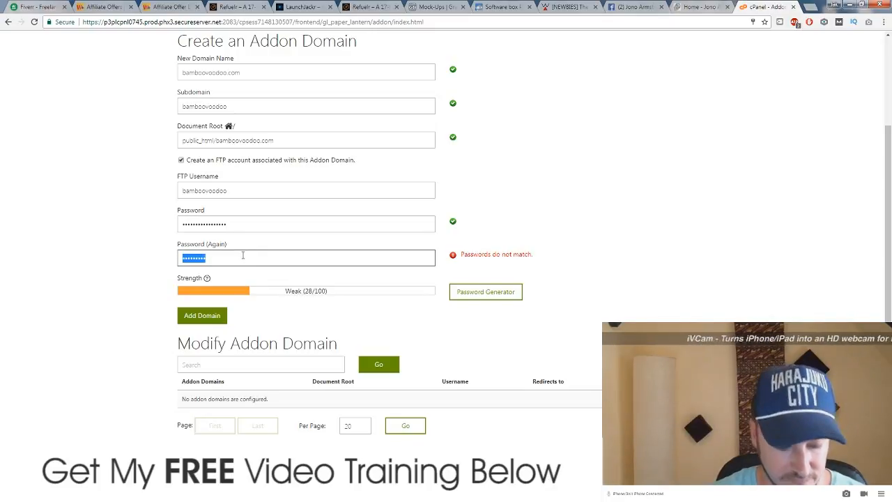
type("********")
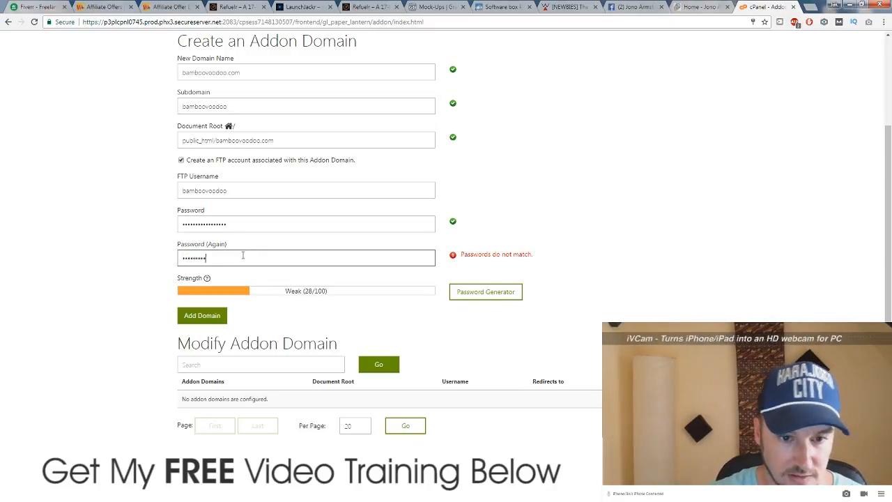
left_click(134, 271)
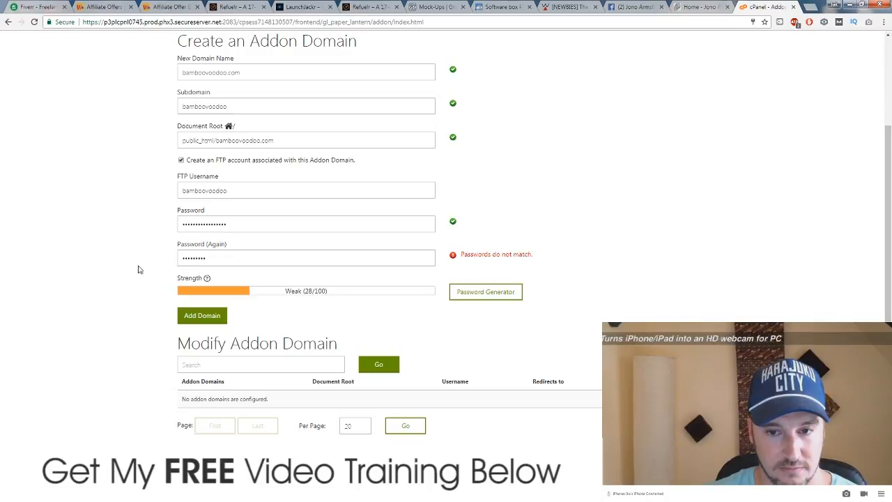
Step: Clear both password fields and re-enter a matching FTP password and confirmation
double_click(236, 228)
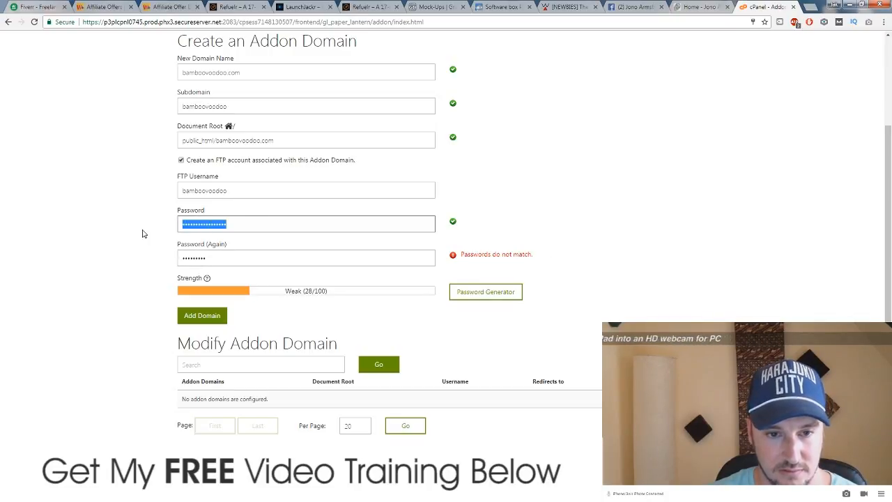
key("BackSpace")
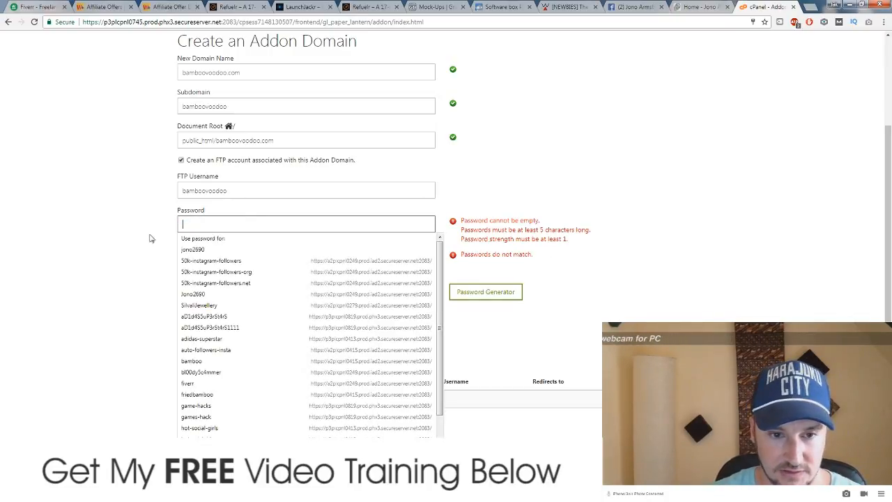
left_click(135, 234)
double_click(182, 259)
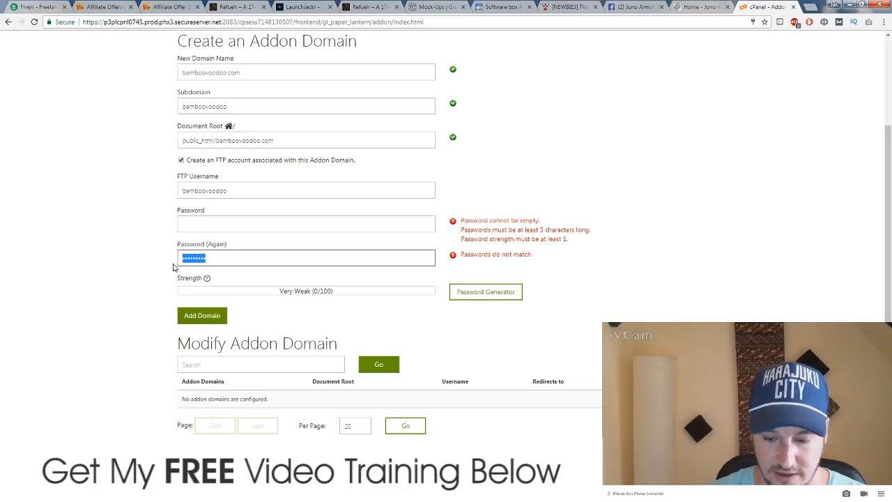
key("BackSpace")
left_click(109, 251)
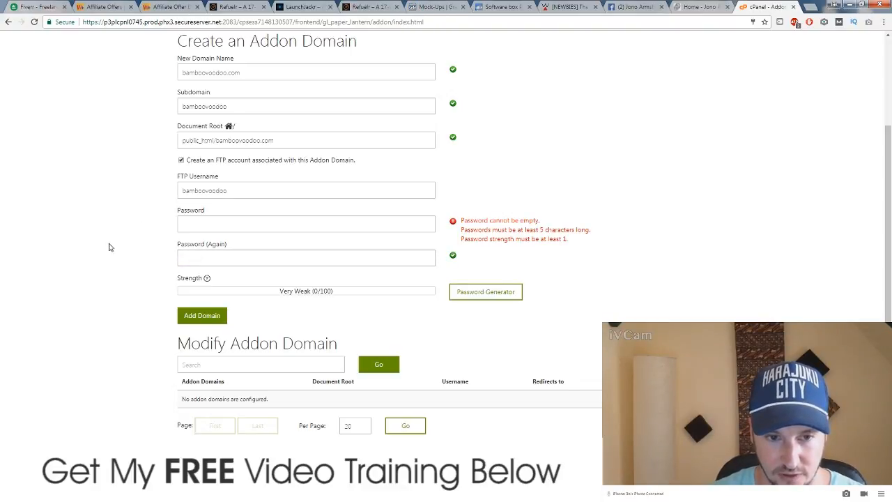
left_click(206, 224)
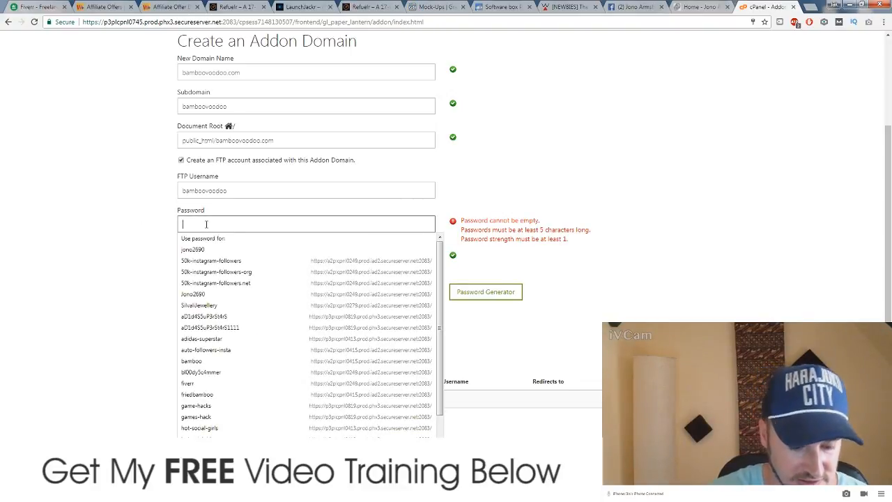
type("••••••••")
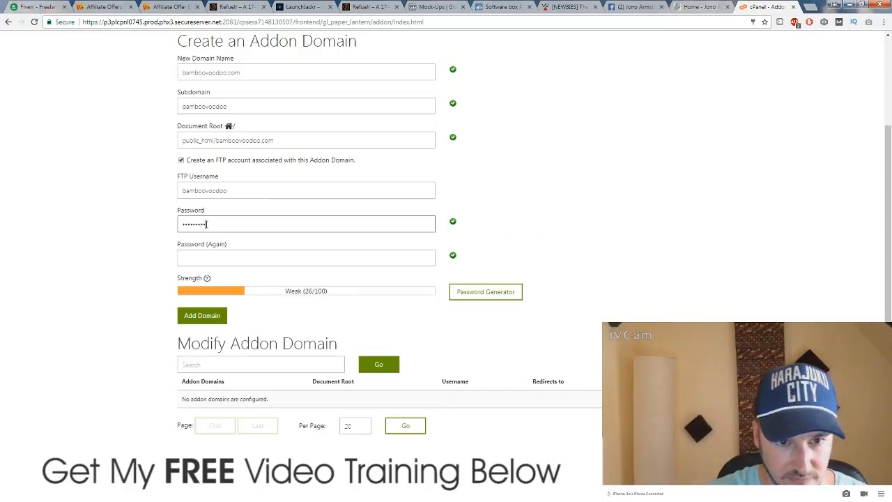
key("Tab")
type("•••••••")
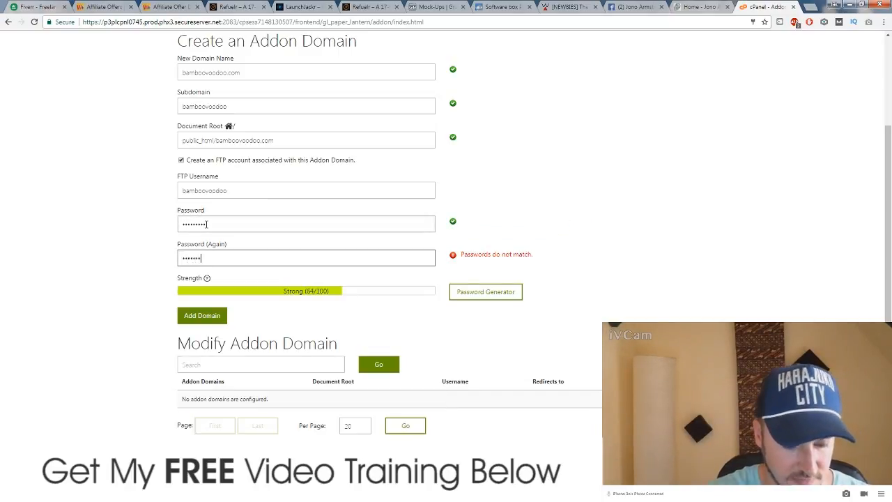
type("••")
left_click(86, 227)
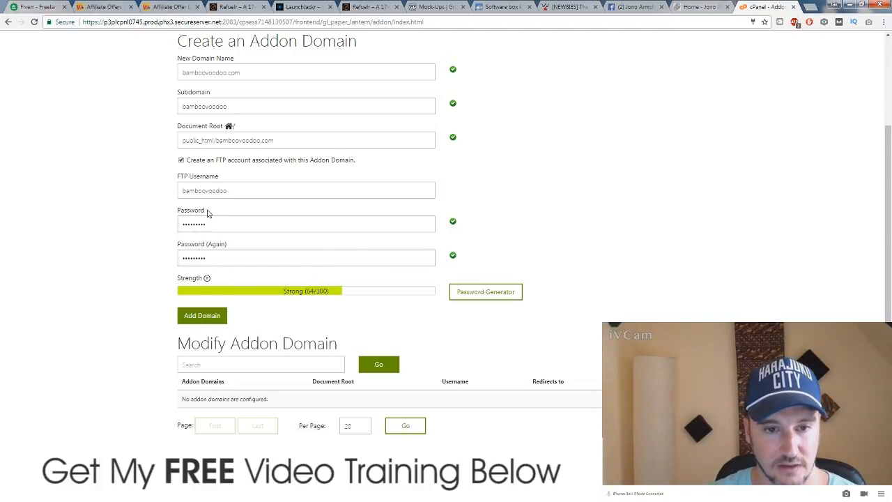
Step: Copy the FTP username into Notepad and submit the bamboovoodoo.com addon domain
left_click_drag(235, 189, 163, 189)
key("ctrl+c")
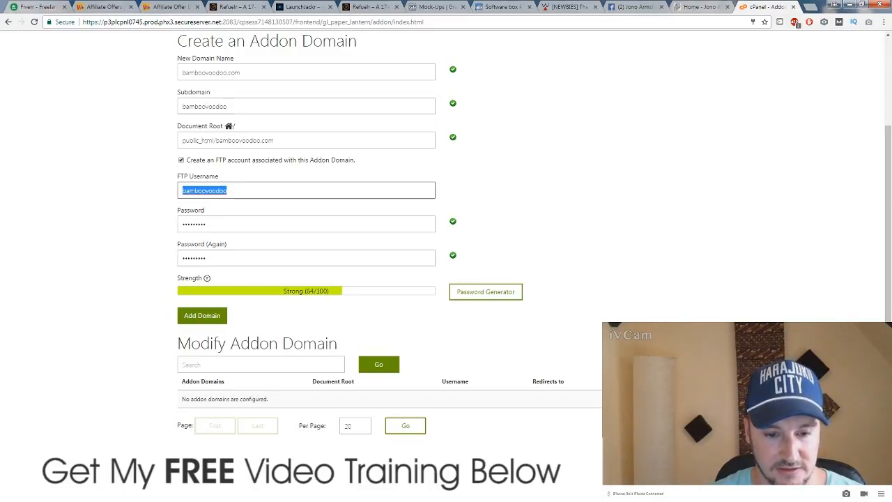
key("ctrl+v")
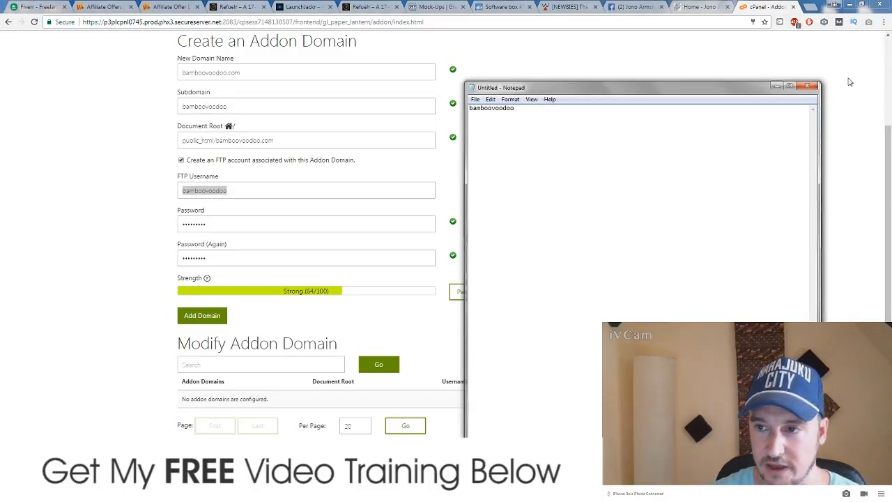
key("alt+Tab")
left_click(199, 317)
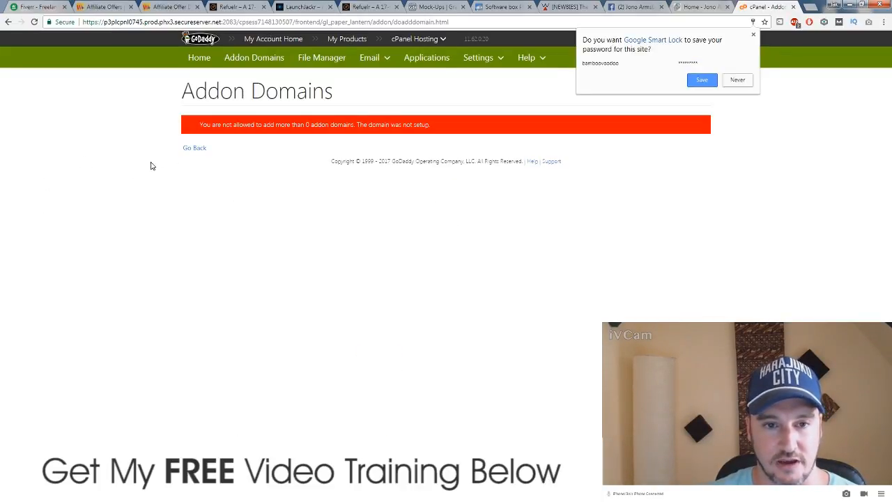
Step: Save the login in Chrome, then manage the wifi123.info Deluxe Linux Hosting plan from My Products
left_click(702, 81)
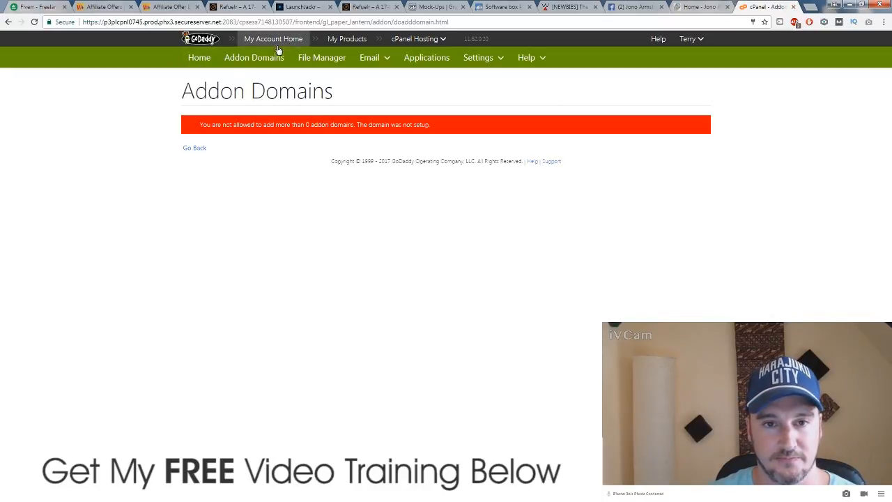
left_click(351, 41)
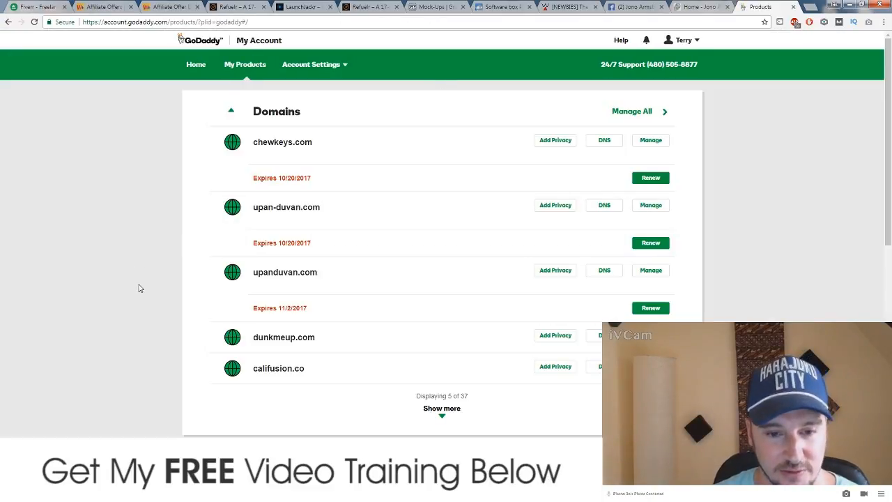
scroll(139, 290, "down", 6)
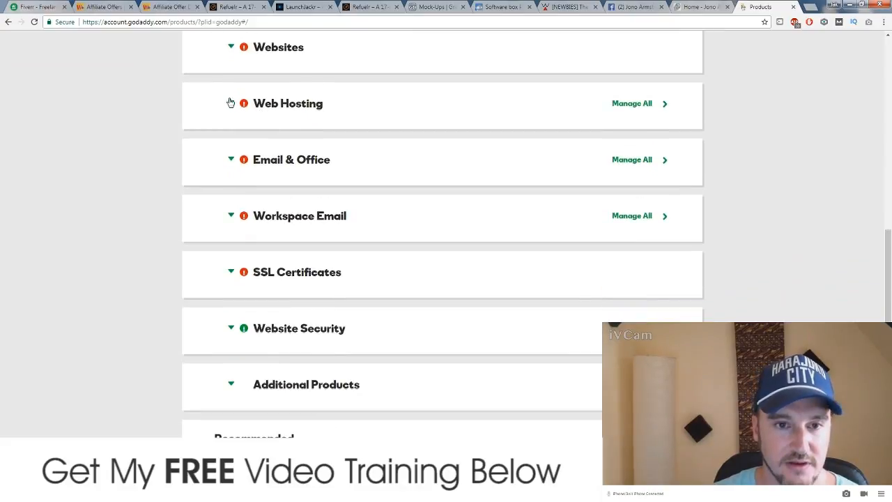
left_click(231, 103)
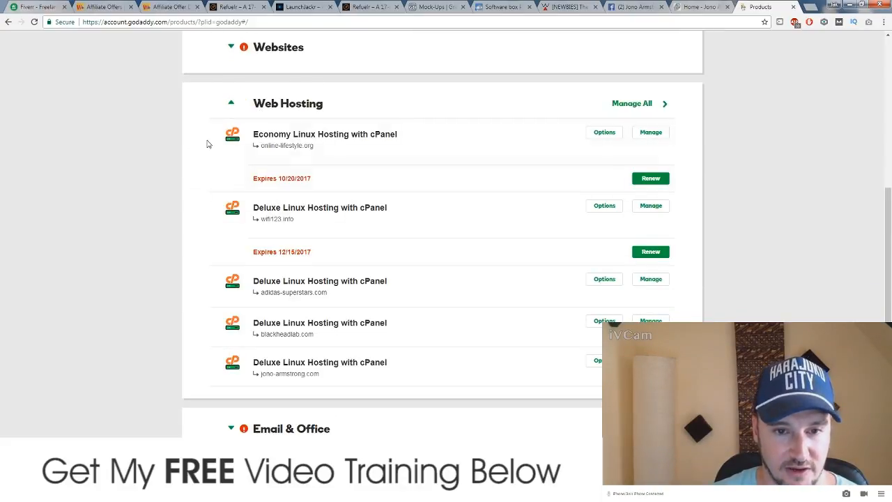
left_click(655, 209)
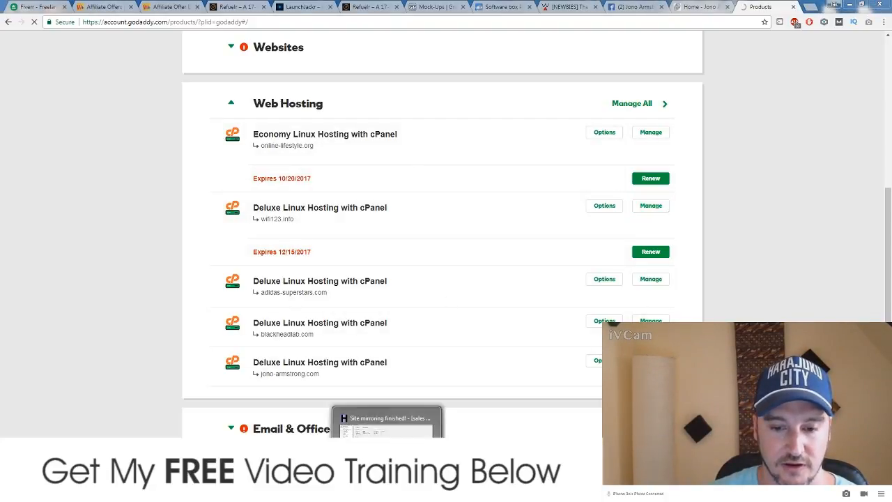
Step: Preview WinHTTrack's mirrored Refuelr page in Chrome, then close that local tab and leave it
left_click(387, 492)
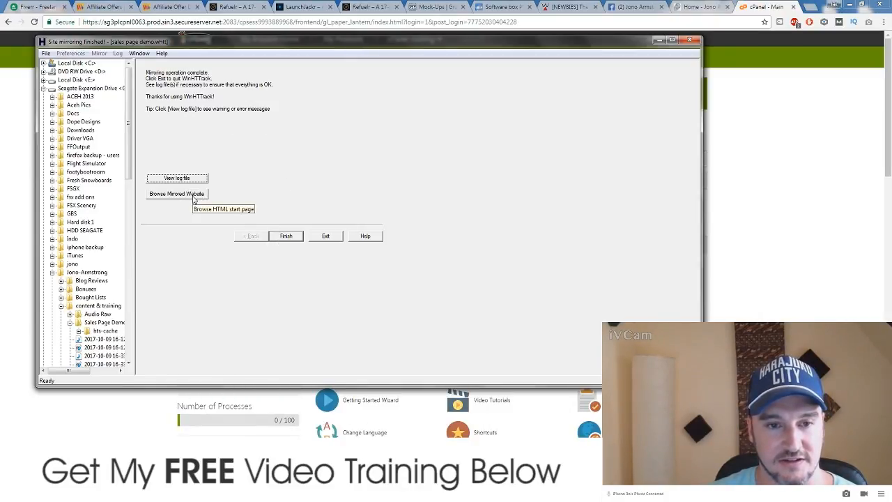
left_click(193, 200)
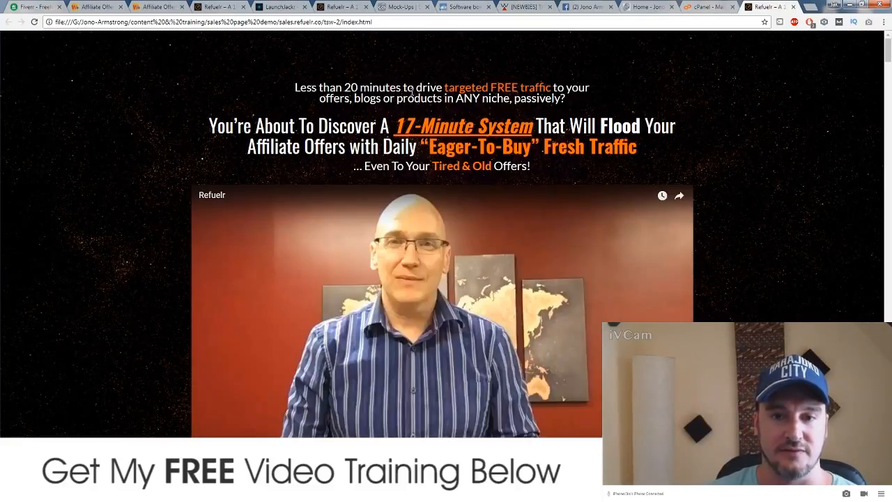
left_click(793, 7)
left_click(482, 71)
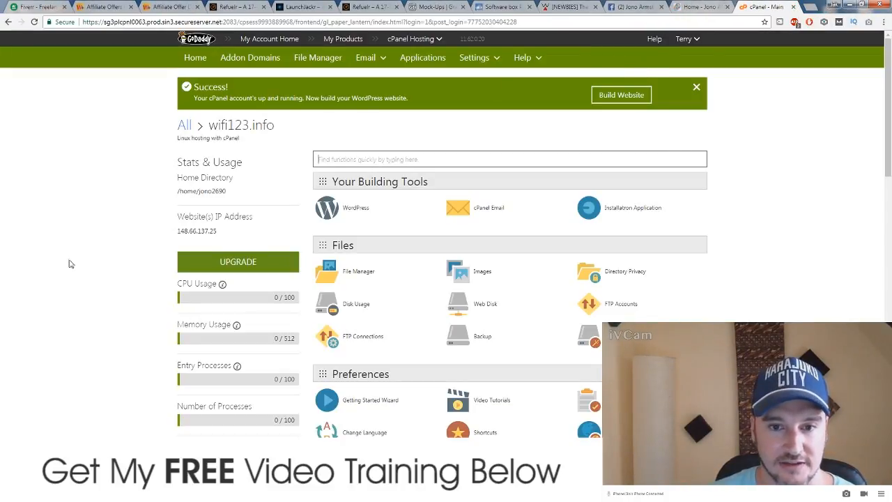
Step: Open Addon Domains and enter bamboovoodoo.com as the new domain name
scroll(120, 278, "down", 1)
scroll(120, 277, "down", 6)
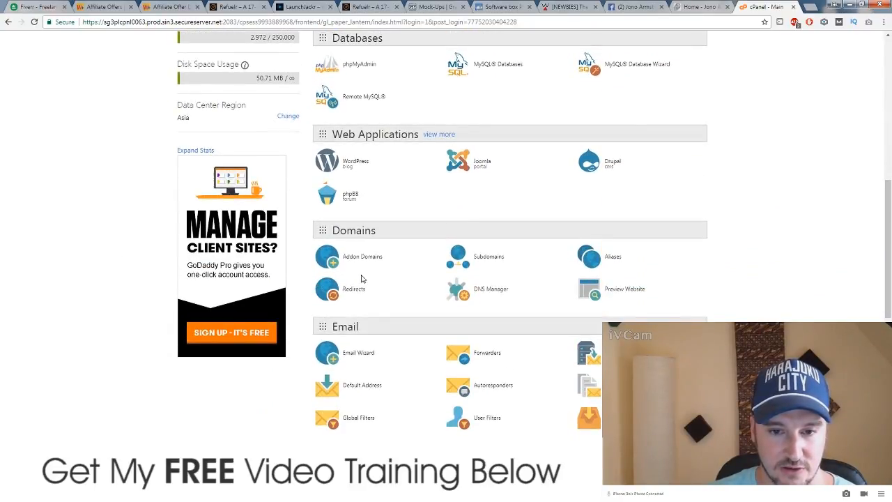
left_click(362, 257)
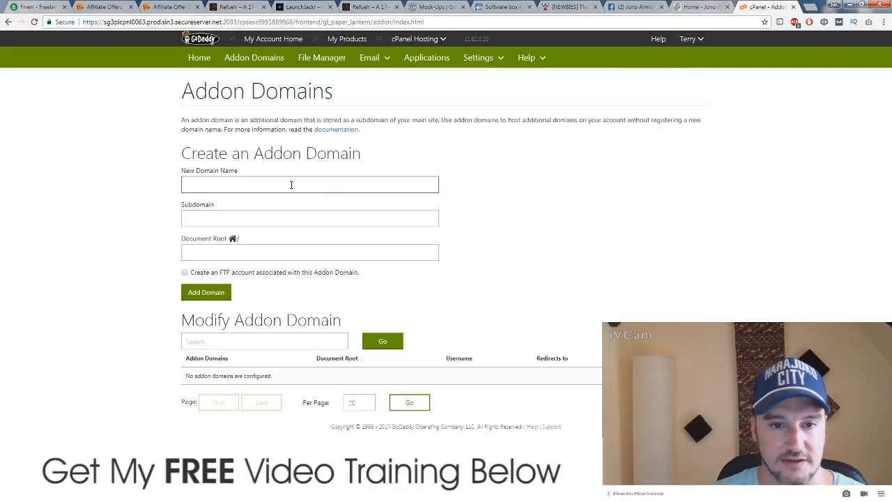
key("ctrl+v")
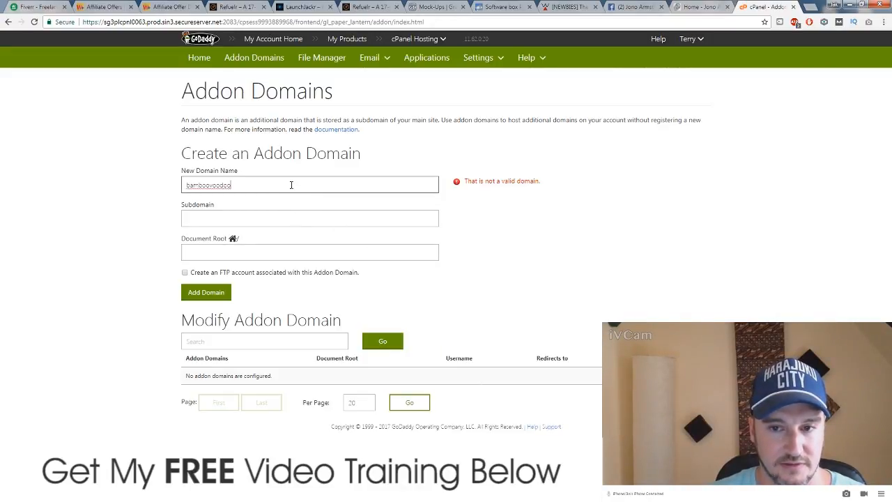
left_click(89, 217)
left_click(241, 186)
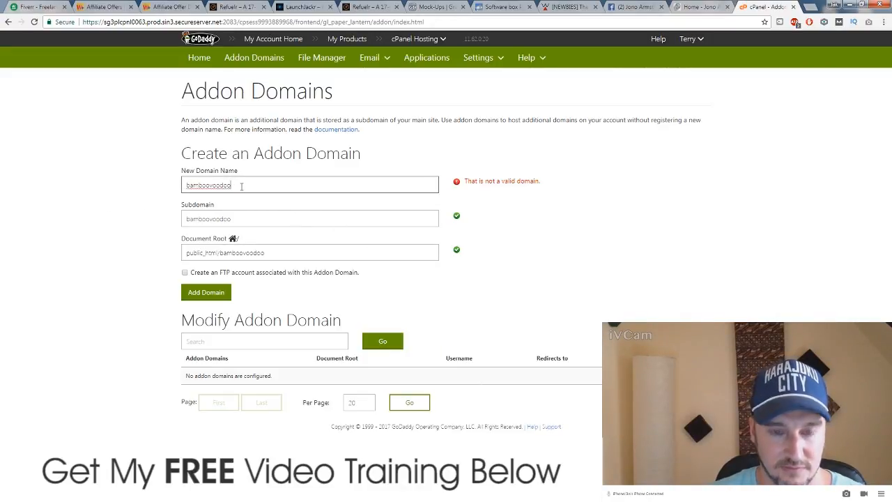
type(".com")
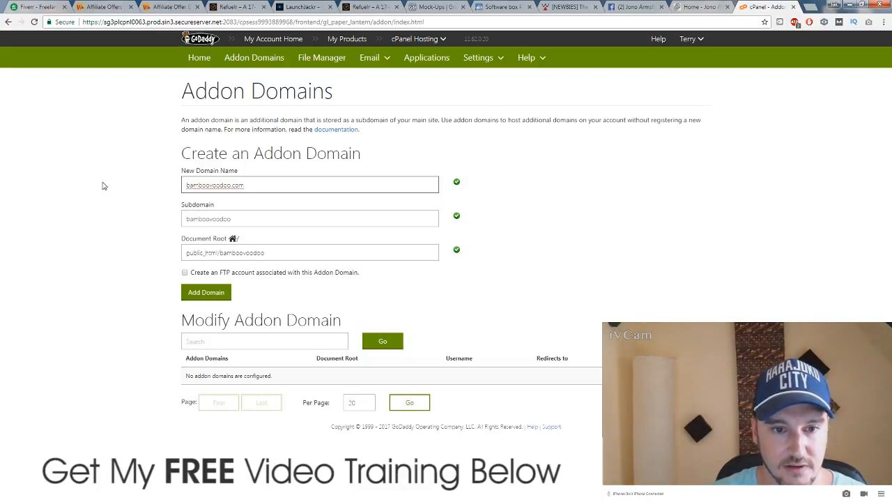
left_click(103, 186)
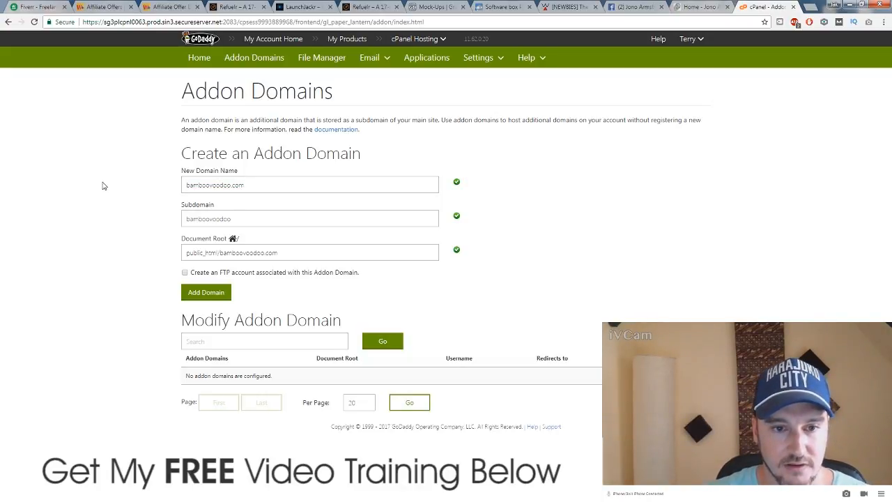
Step: Enable FTP account creation, enter and confirm the FTP password, and add the domain
left_click(185, 273)
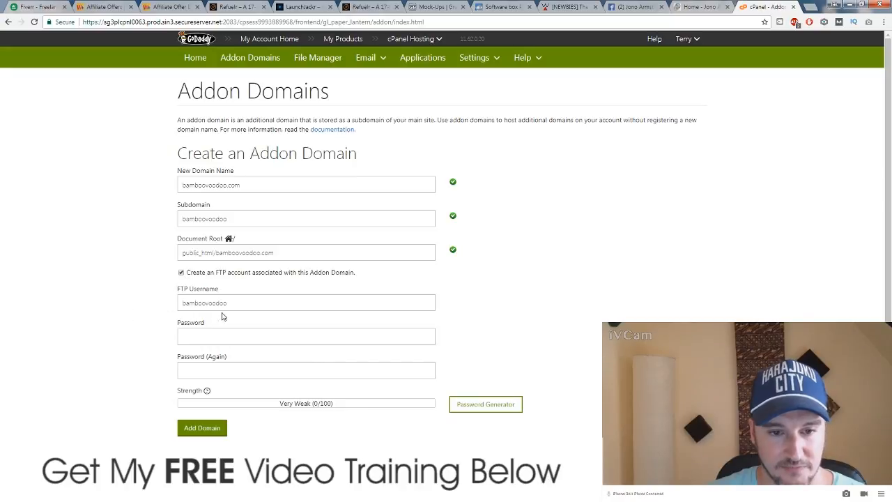
left_click(235, 337)
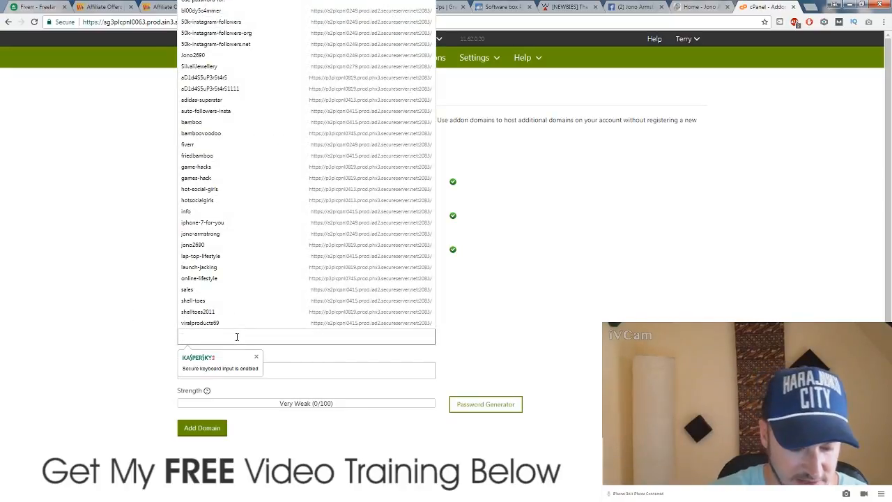
type("123456789")
key("Tab")
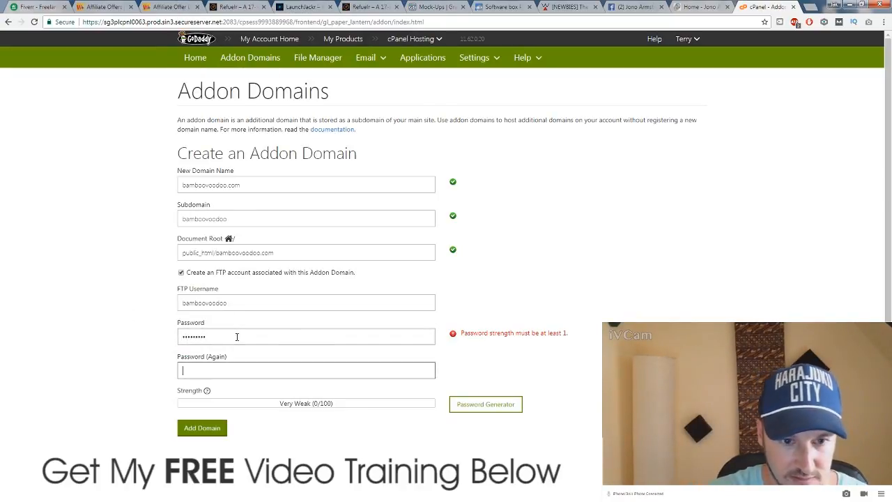
type("123456789")
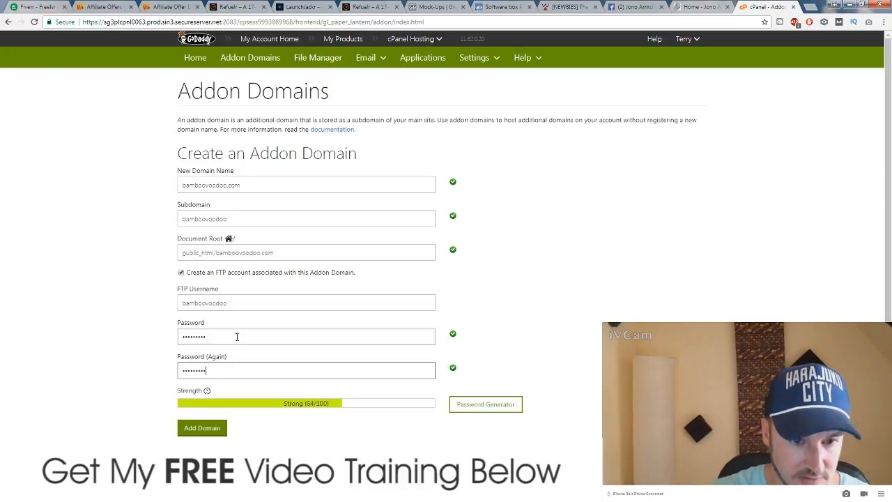
scroll(104, 335, "down", 3)
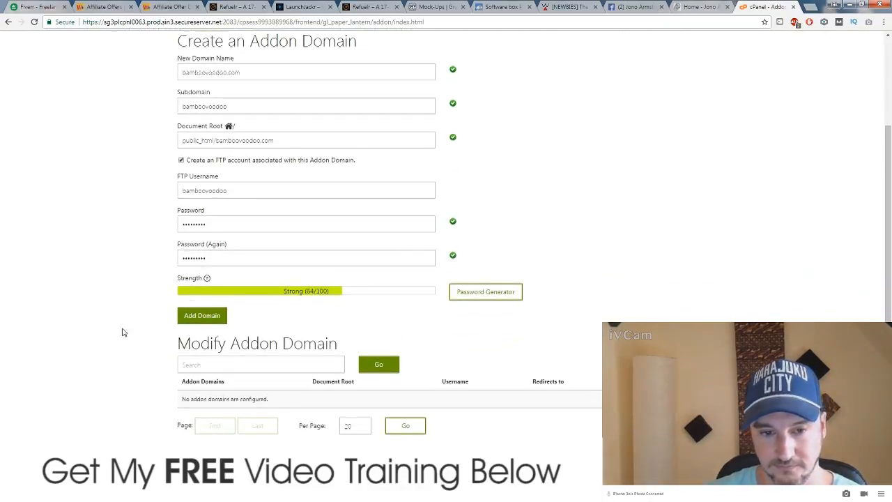
left_click(207, 317)
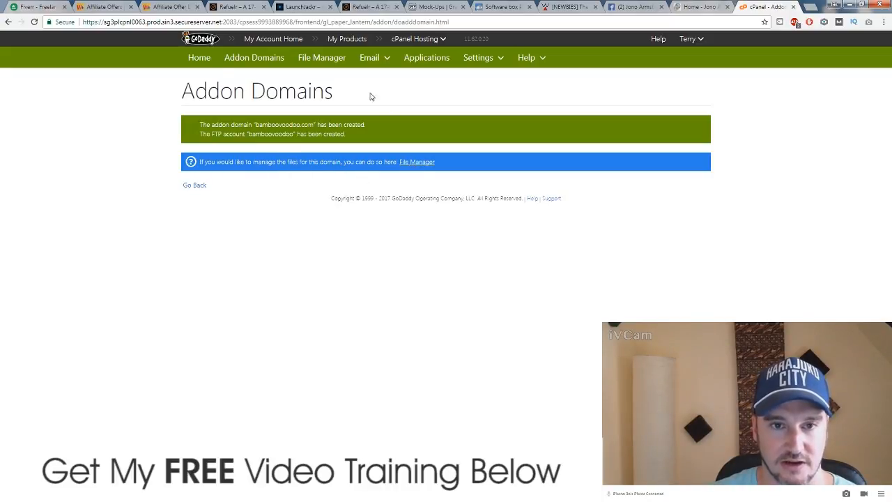
Step: From the cPanel home, open FTP Accounts, close the extra tab, and review the accounts table
left_click(200, 60)
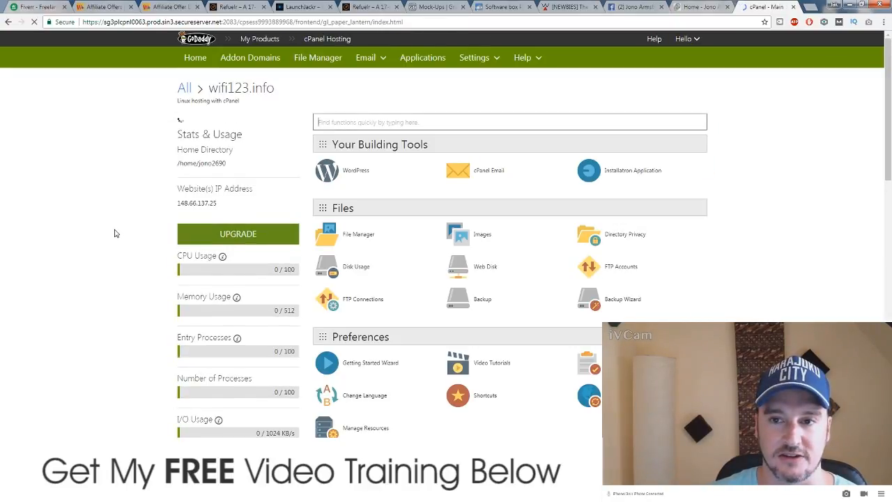
scroll(115, 232, "down", 7)
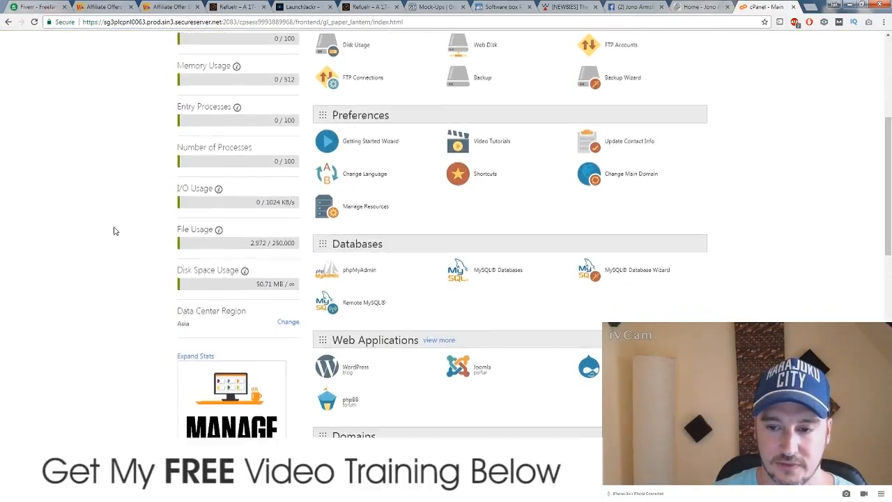
scroll(116, 227, "up", 3)
scroll(116, 225, "up", 3)
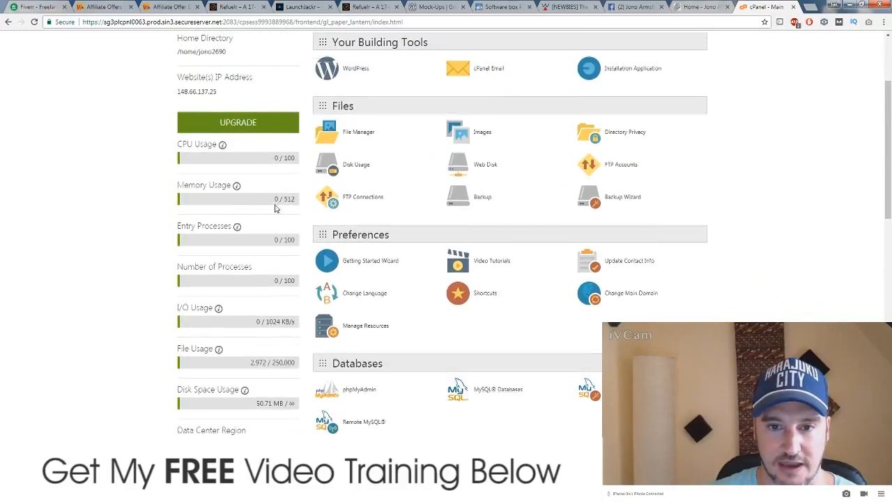
left_click(625, 168)
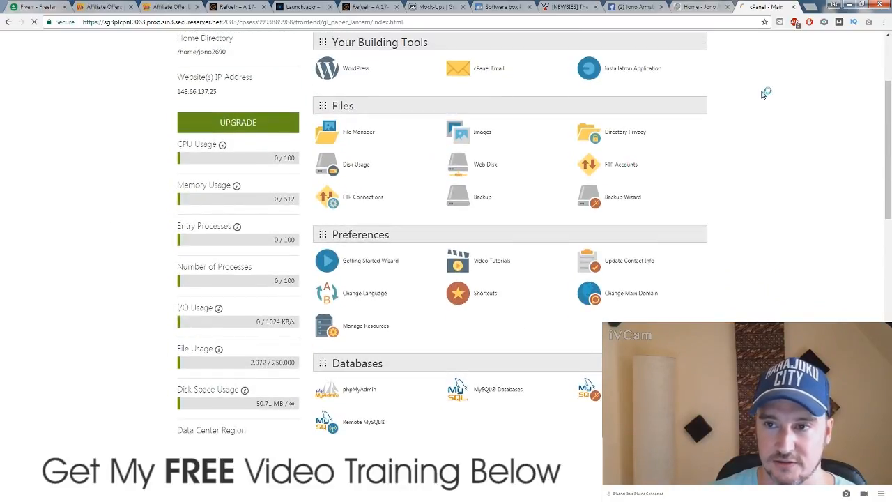
left_click(726, 7)
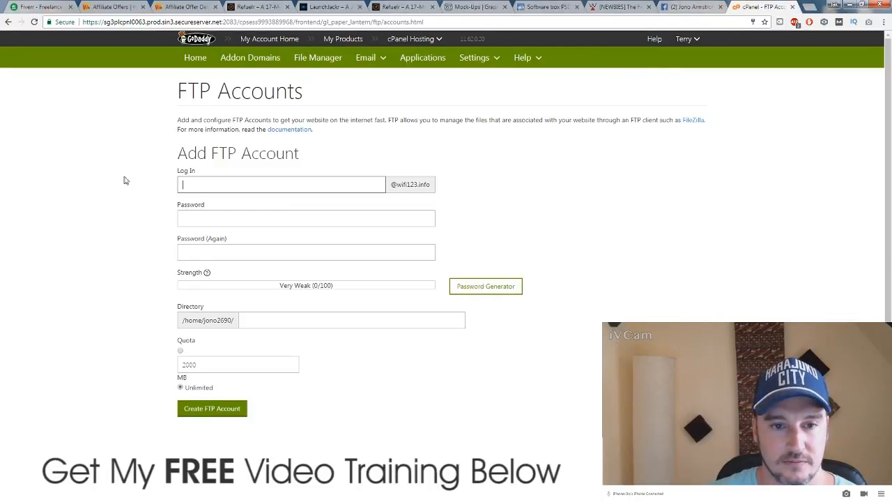
scroll(126, 176, "down", 3)
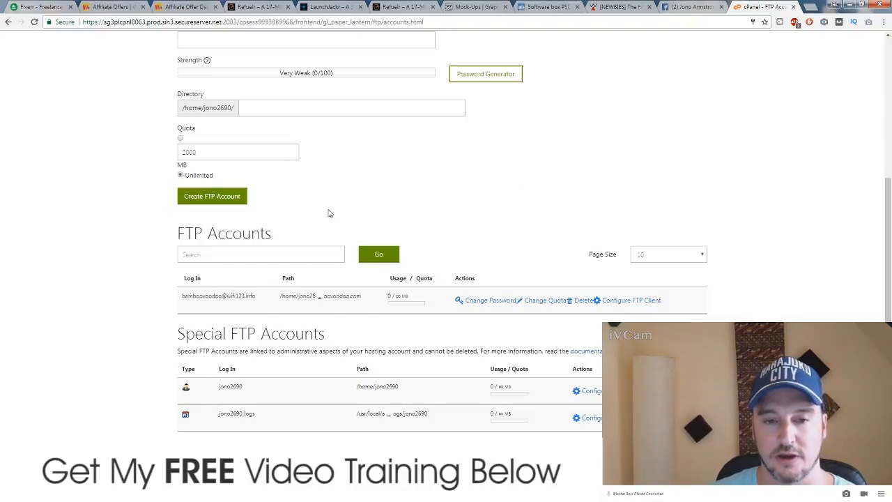
scroll(647, 160, "up", 4)
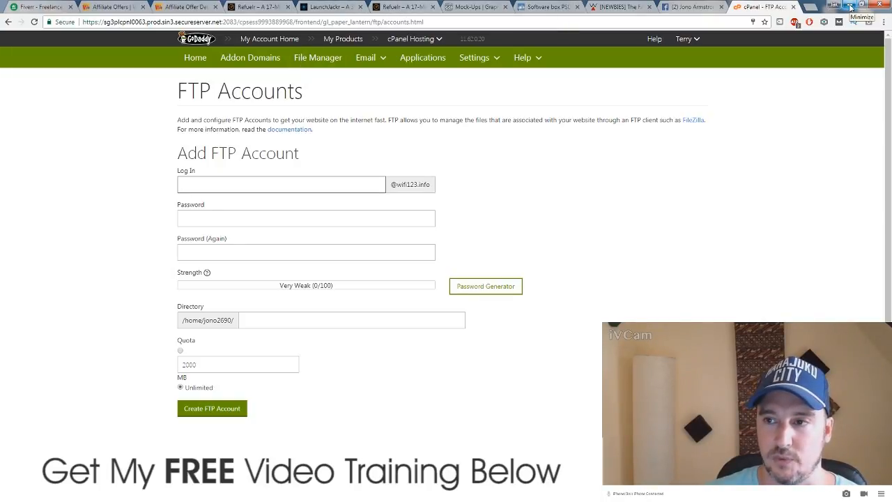
Step: Minimize Chrome and WinHTTrack, then launch Adobe Dreamweaver CC 2015 from the Start menu
left_click(851, 7)
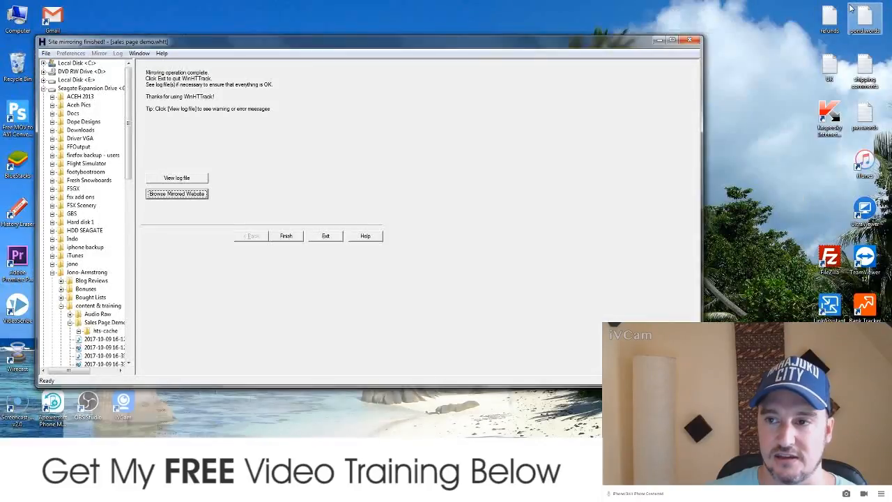
left_click(658, 41)
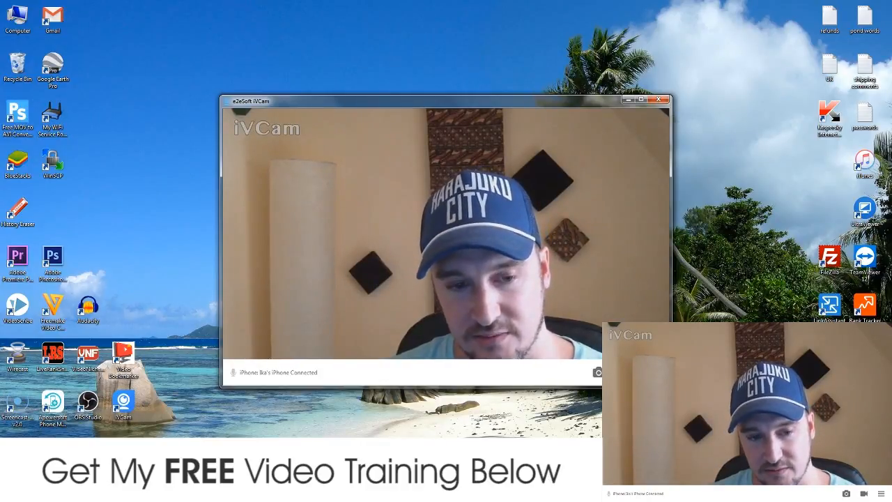
left_click(17, 491)
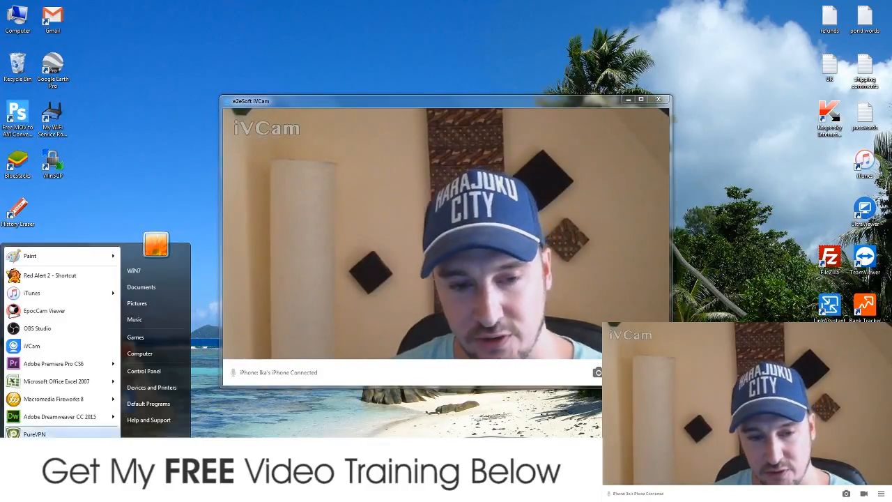
left_click(54, 416)
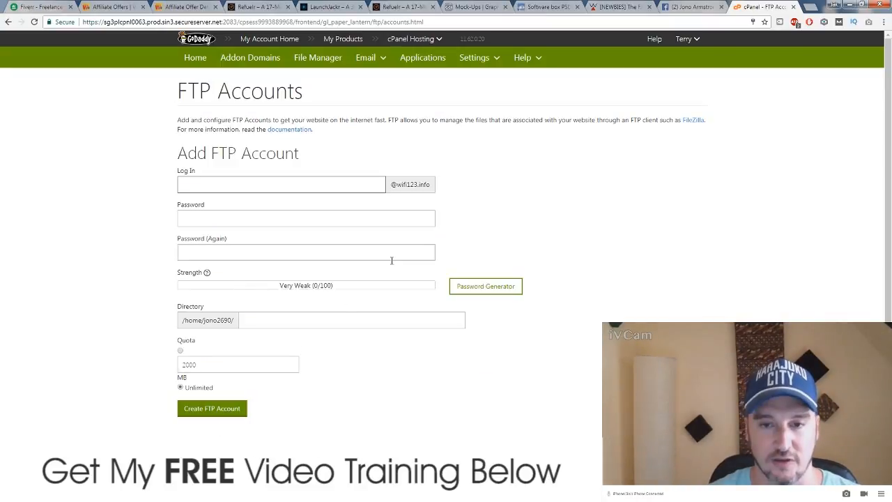
Step: Search for 'html editor free' in a new browser tab
left_click(810, 7)
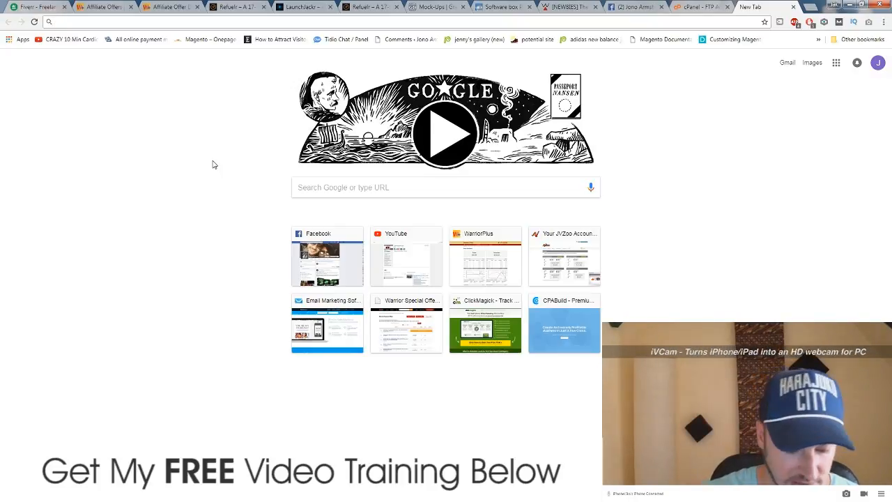
type("htm")
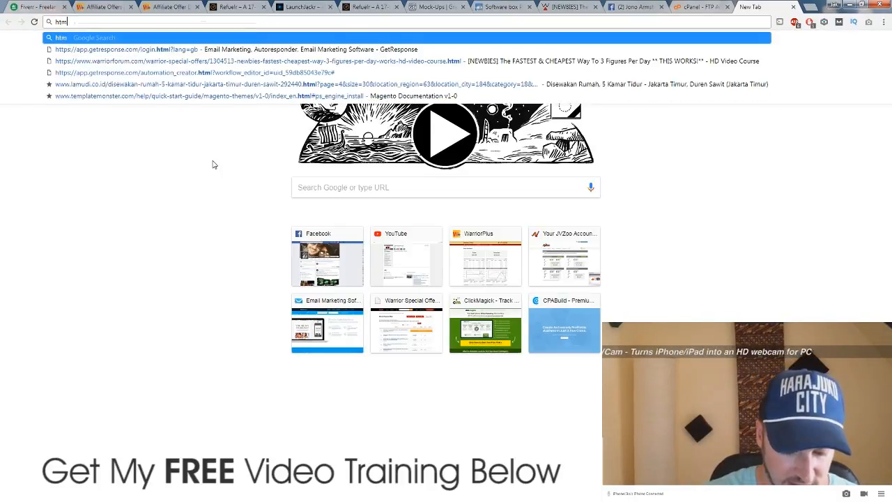
type("l editor free")
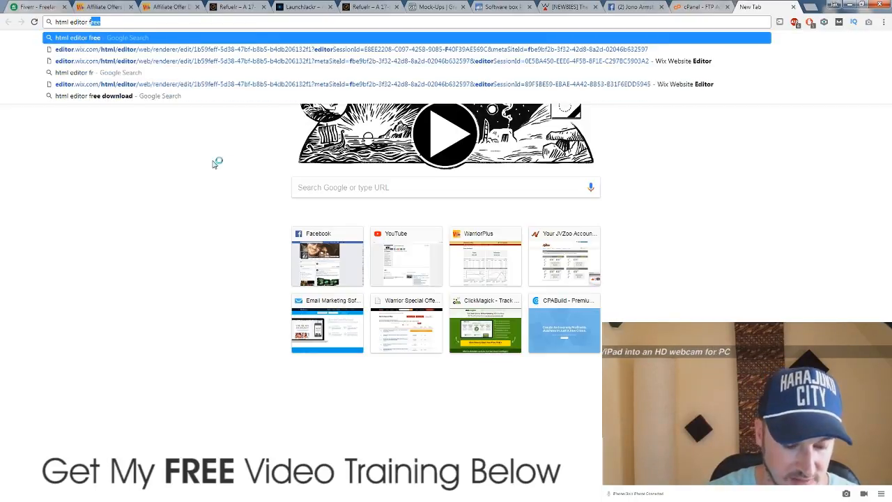
key("Return")
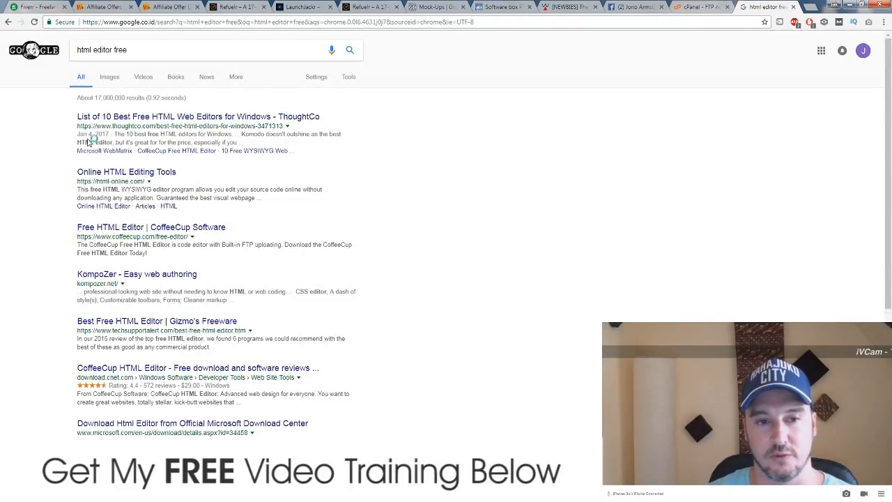
Step: Read through ThoughtCo's 10 best free HTML editors for Windows article, then close it
left_click(155, 120)
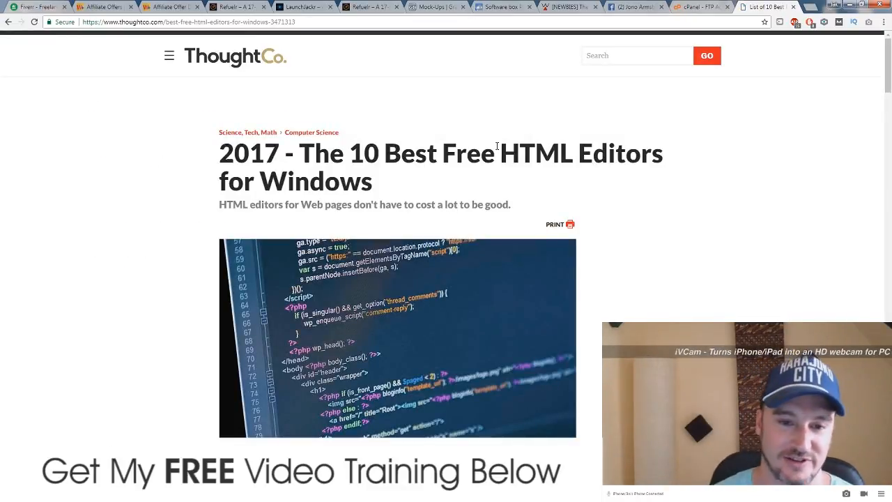
scroll(186, 269, "down", 1)
scroll(186, 269, "down", 8)
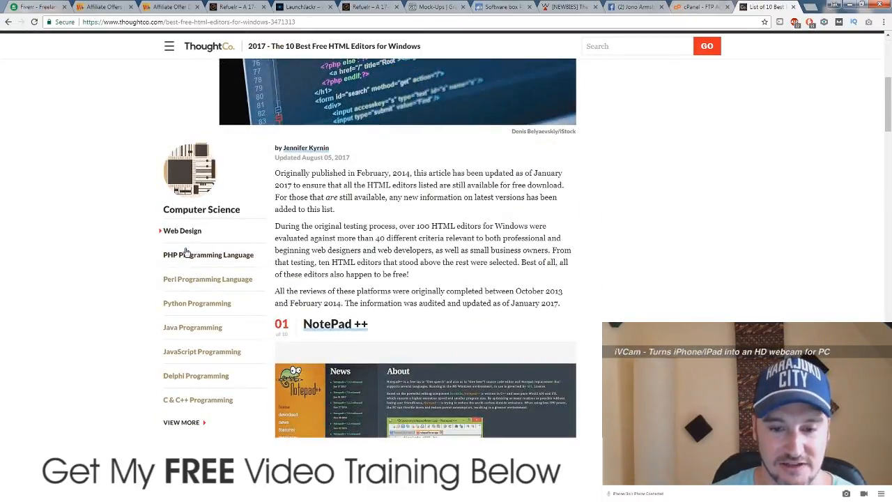
scroll(186, 252, "down", 3)
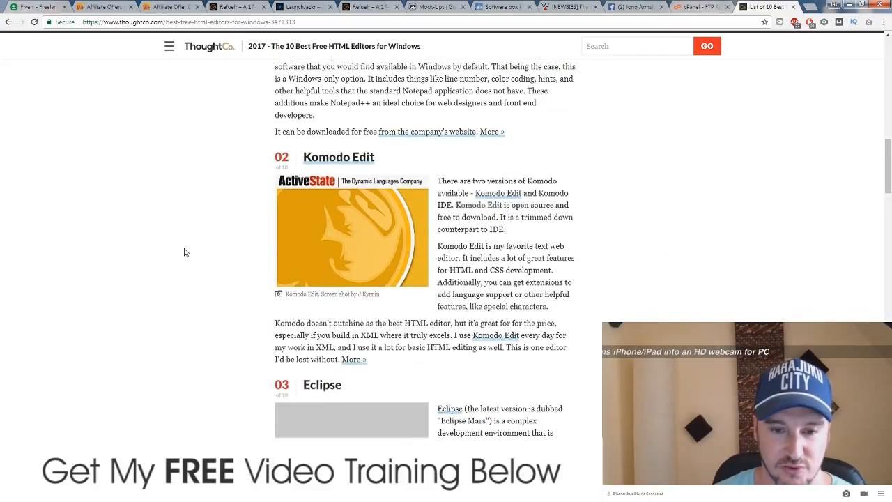
scroll(186, 252, "down", 3)
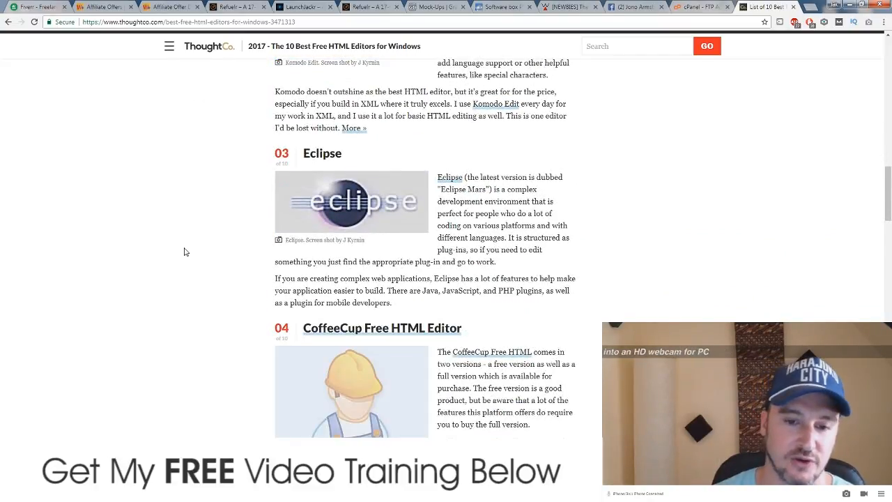
scroll(181, 253, "down", 5)
scroll(179, 253, "down", 11)
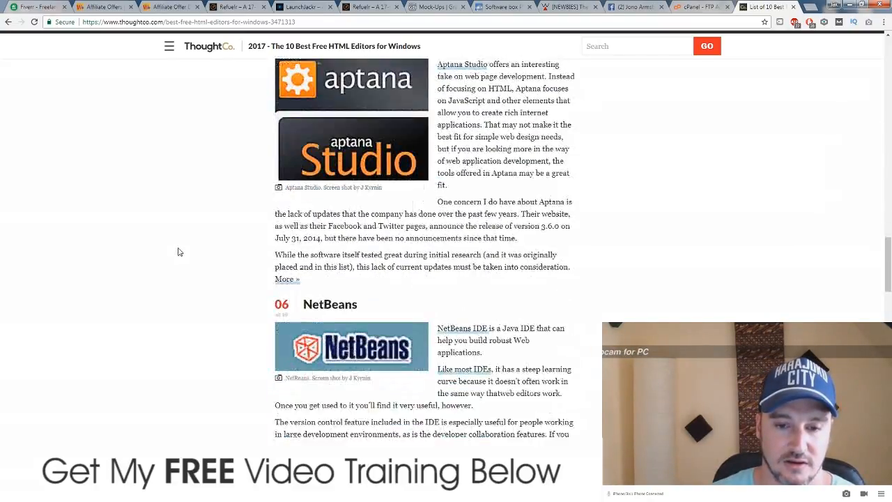
scroll(180, 250, "down", 9)
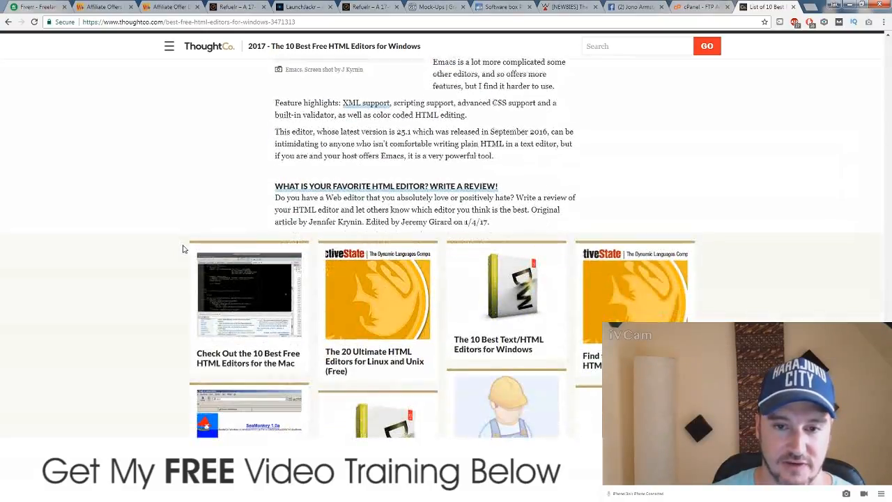
scroll(181, 250, "up", 11)
scroll(629, 73, "up", 10)
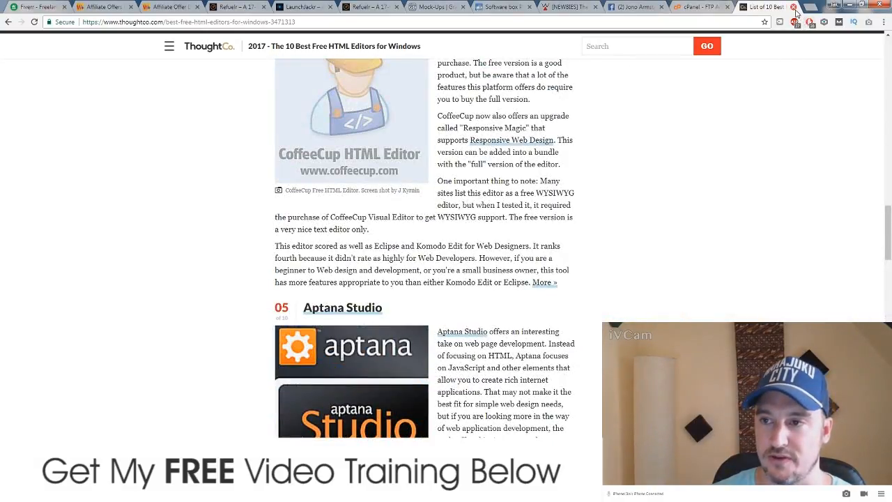
left_click(794, 7)
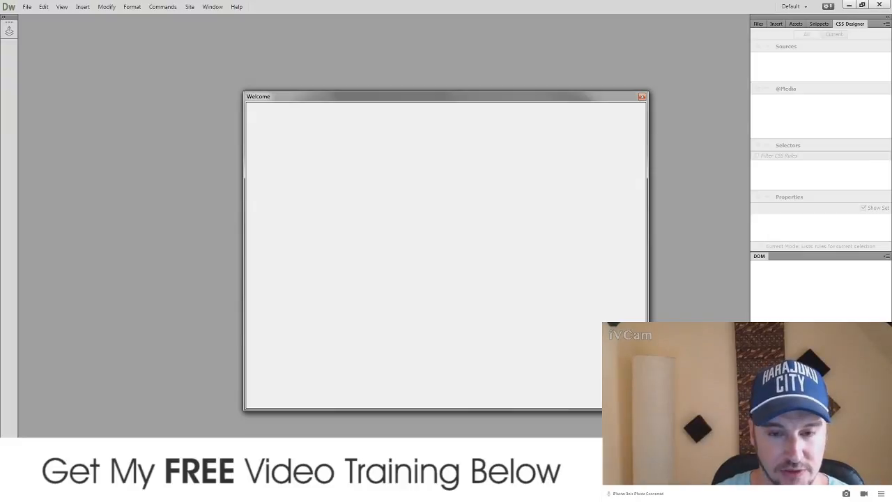
Step: Reveal Dreamweaver's Welcome screen, then switch back to the cPanel FTP Accounts page in Chrome
left_click(330, 492)
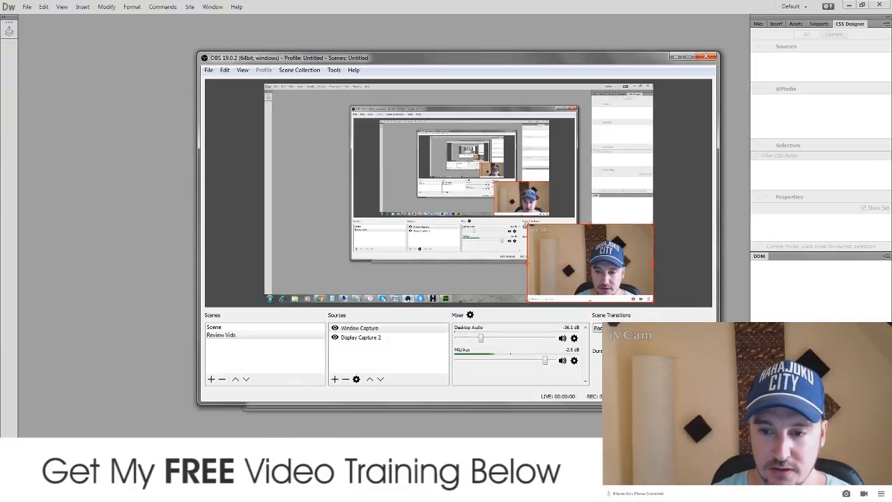
left_click(329, 493)
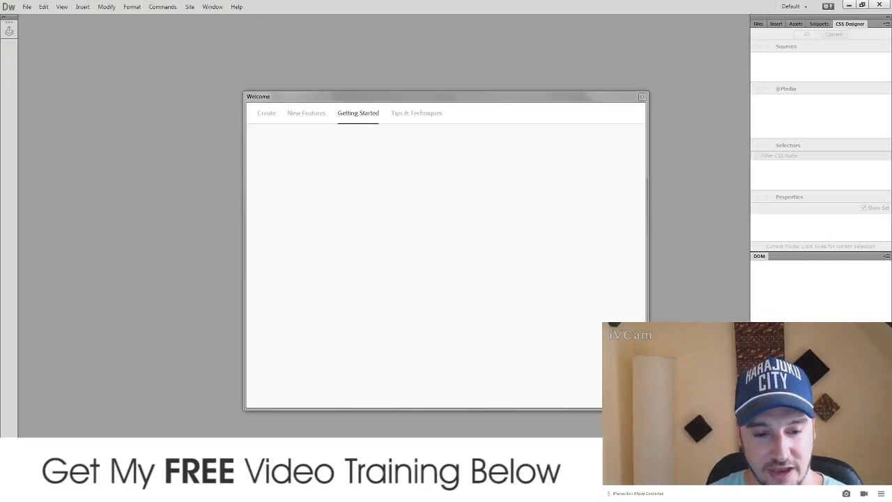
mouse_move(127, 492)
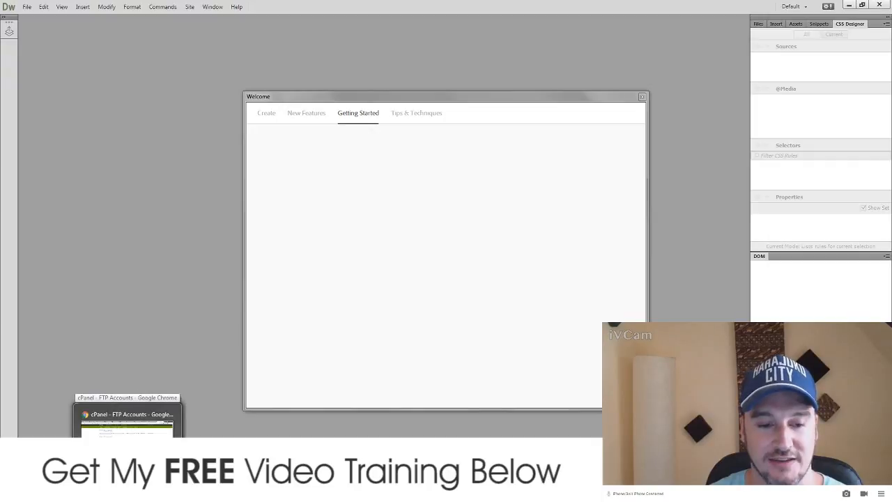
left_click(127, 422)
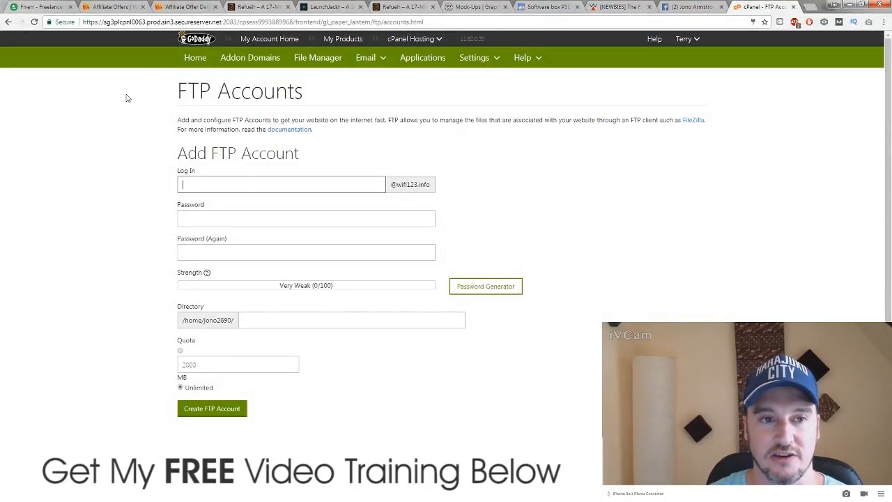
Step: Go to the Fiverr tab and choose Buying > Orders to list orders awaiting review
left_click(50, 8)
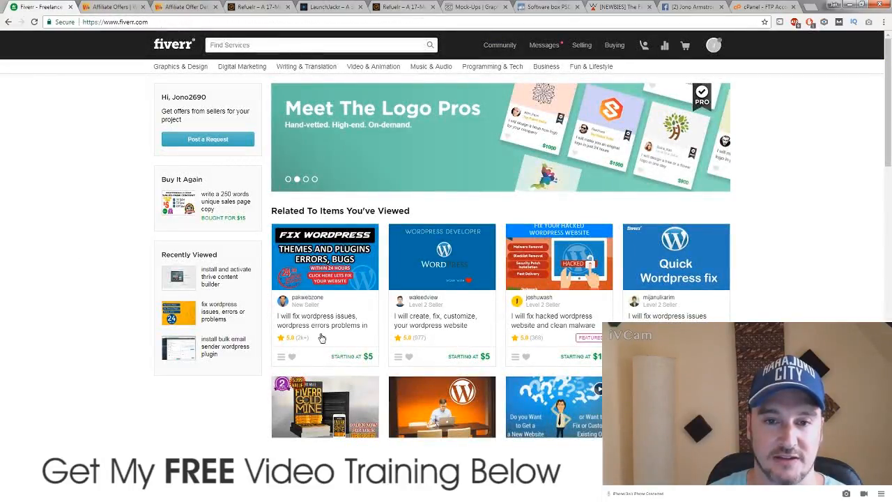
left_click(303, 45)
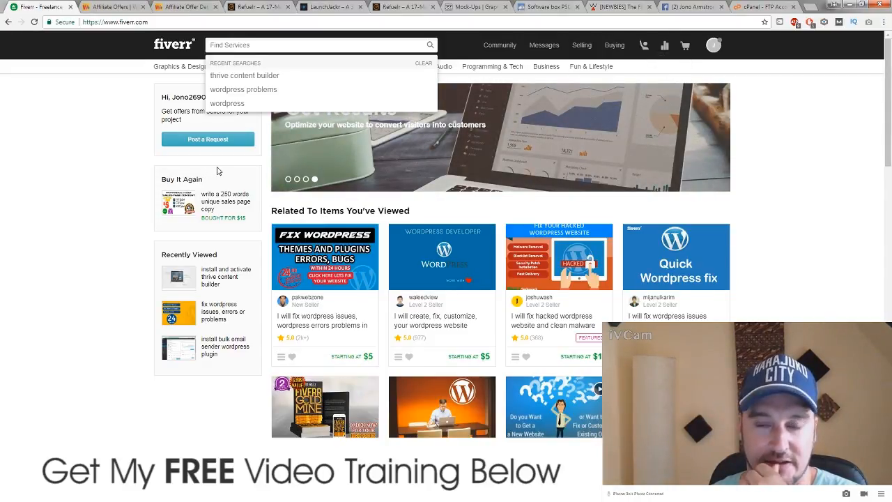
left_click(617, 46)
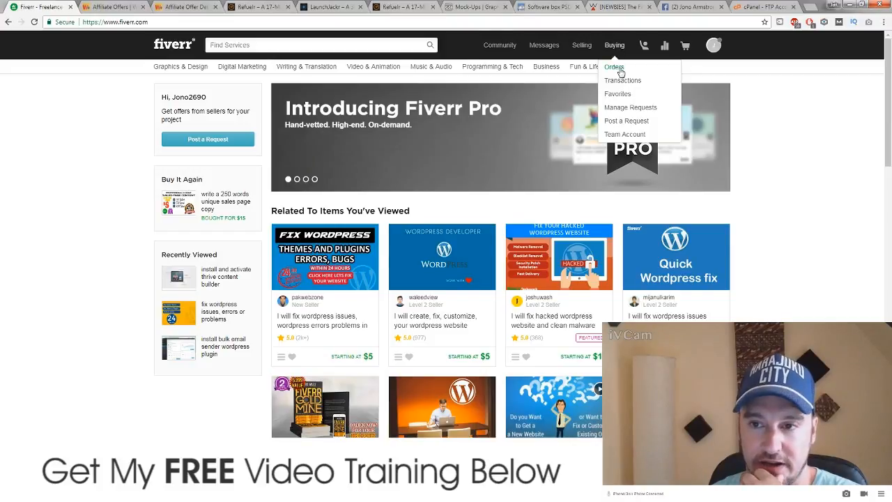
left_click(619, 70)
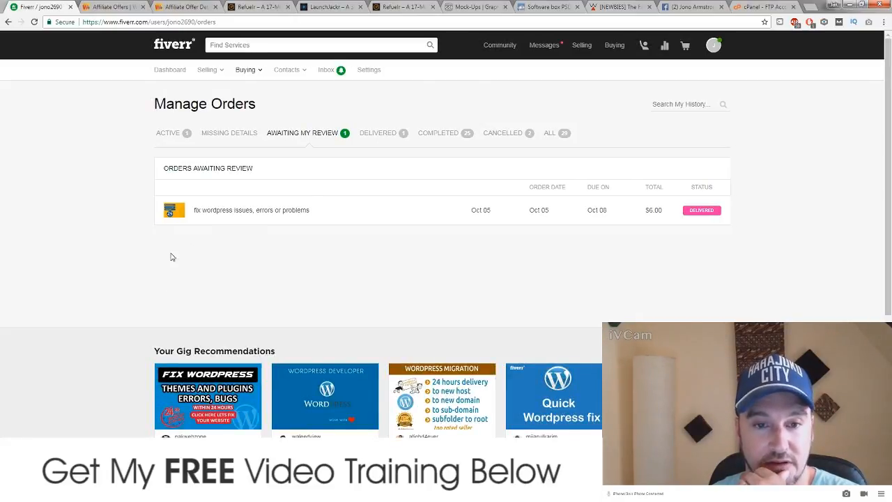
Step: Open the completed 'write a 250 words unique sales page copy' order from the completed orders
left_click(428, 138)
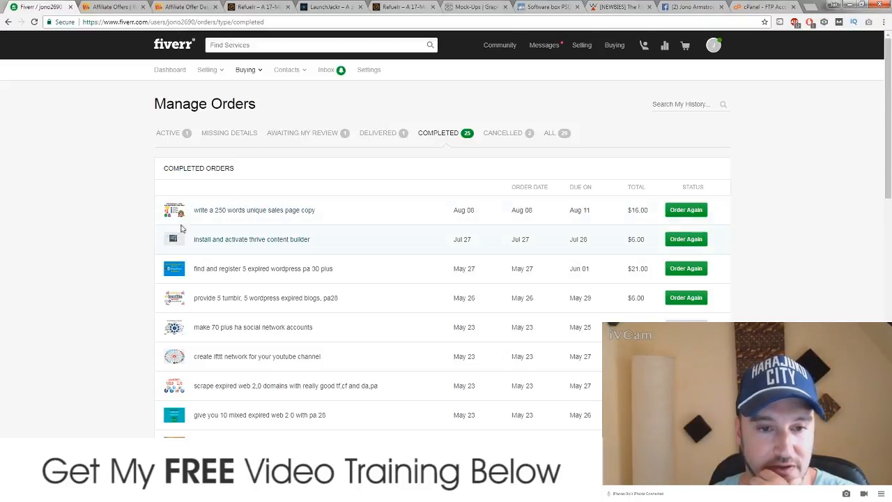
left_click(225, 213)
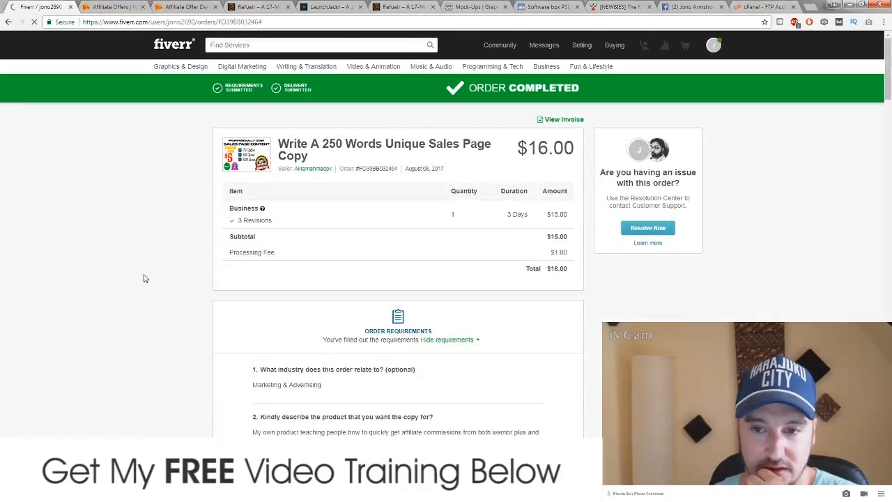
scroll(174, 358, "down", 20)
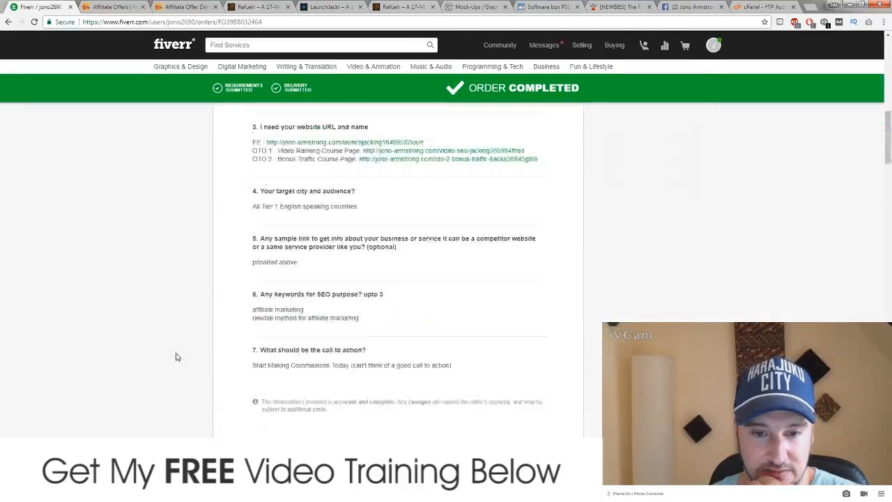
scroll(175, 361, "up", 15)
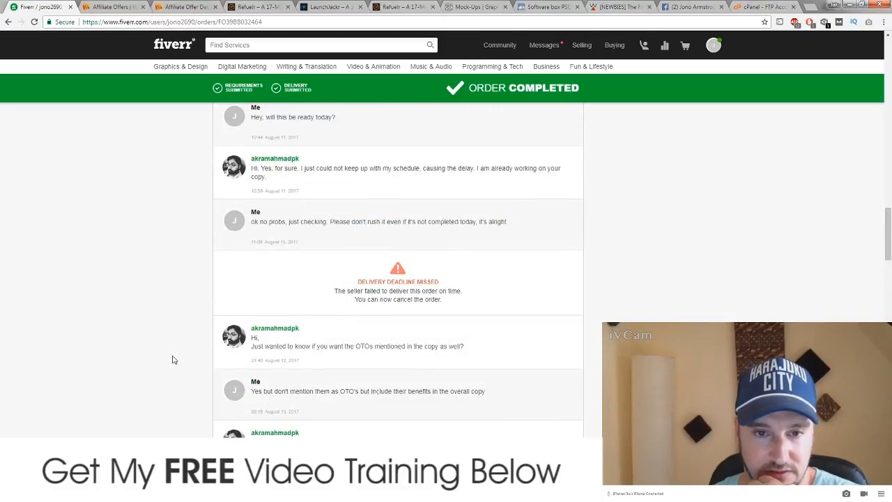
scroll(174, 360, "up", 15)
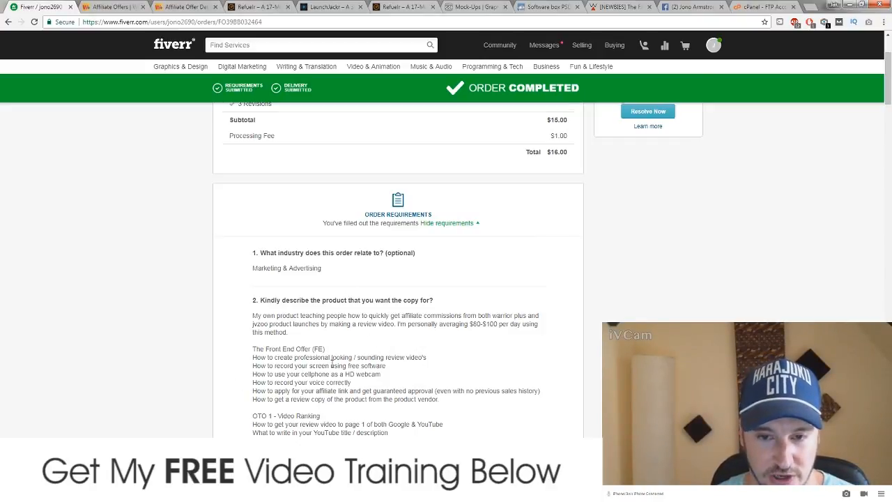
scroll(332, 364, "down", 4)
scroll(302, 231, "up", 6)
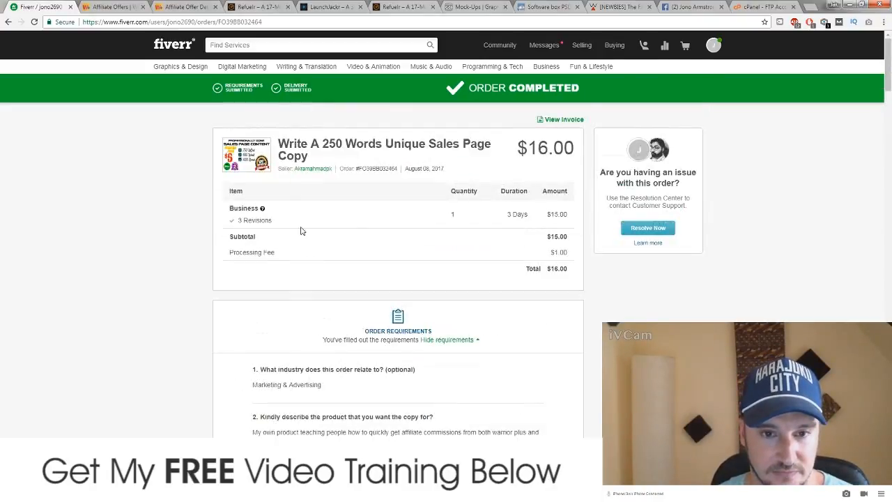
Step: View the seller's gig in a new tab, expand the $15 Premium package, then return
right_click(313, 146)
left_click(328, 150)
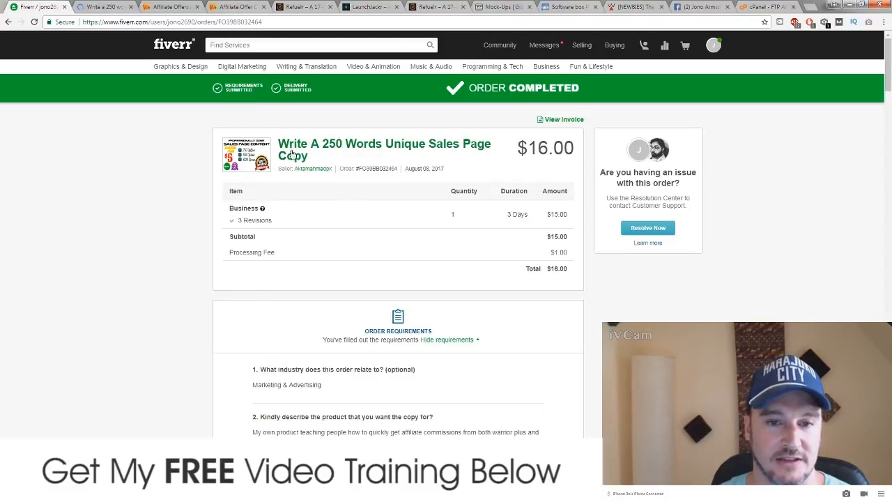
left_click(108, 8)
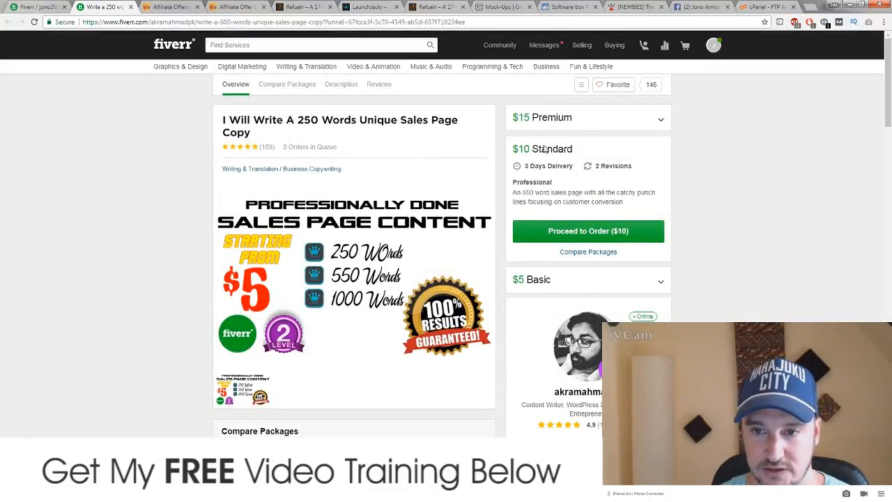
left_click(608, 123)
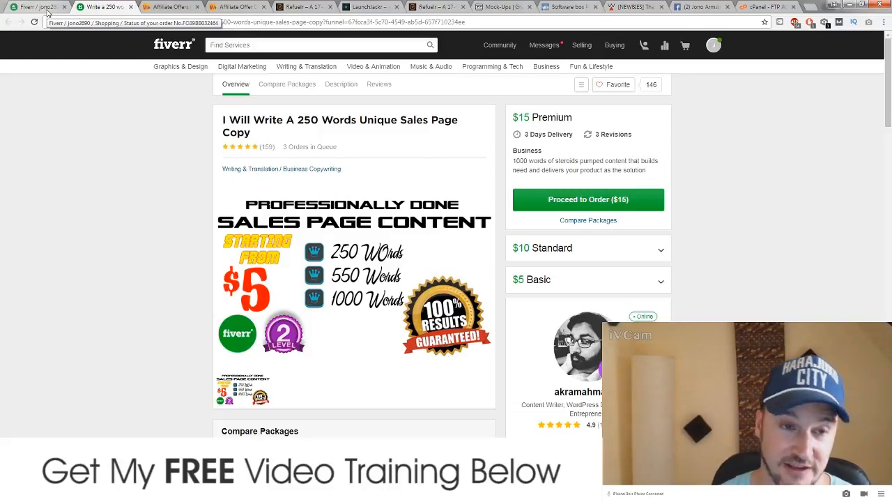
left_click(48, 8)
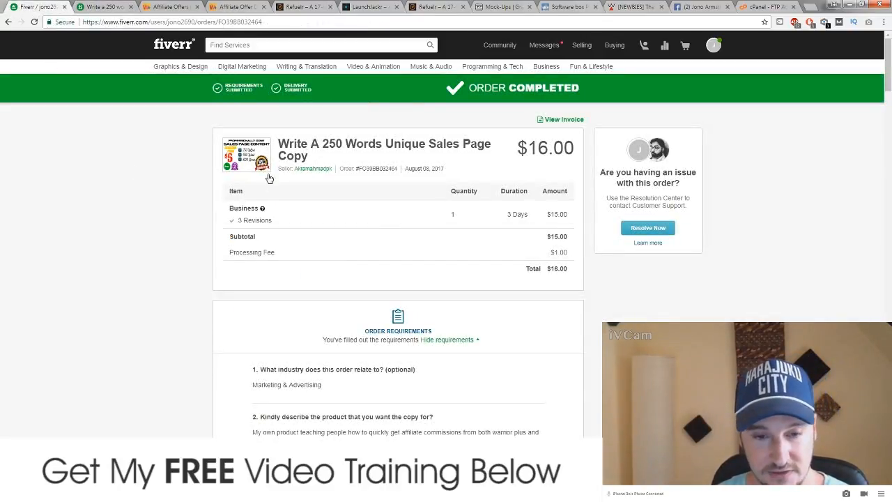
Step: Scroll through the order's requirements and message thread down to the delivered sales copy file
scroll(264, 182, "down", 6)
scroll(233, 220, "up", 3)
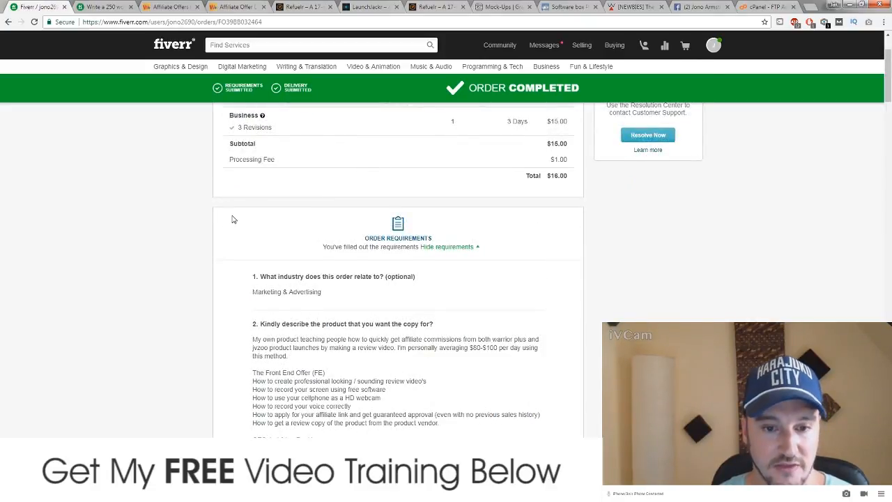
scroll(233, 220, "down", 2)
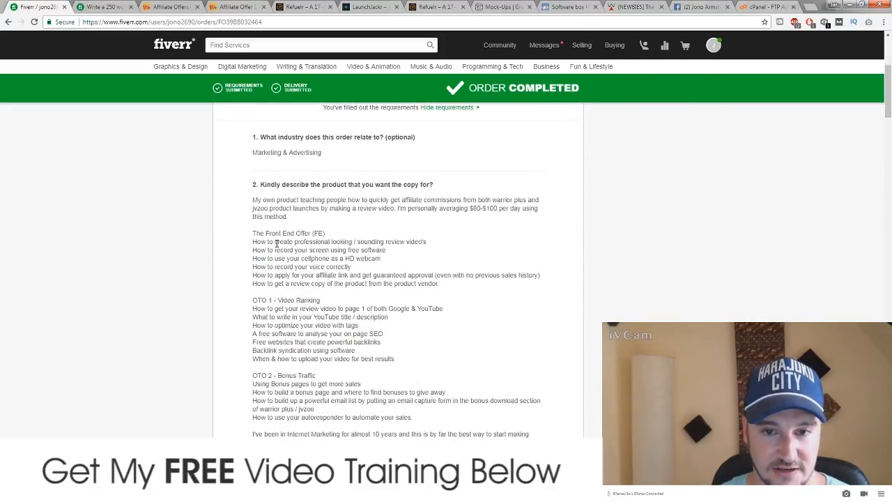
scroll(276, 243, "down", 1)
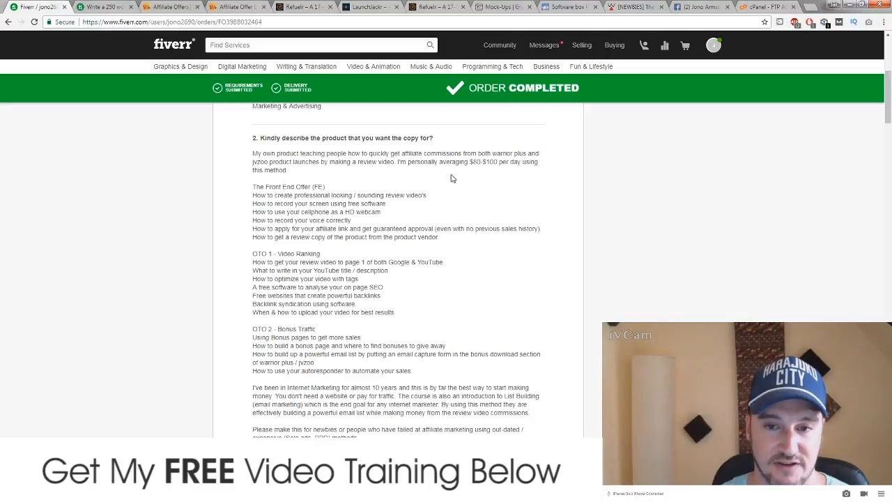
scroll(338, 218, "down", 1)
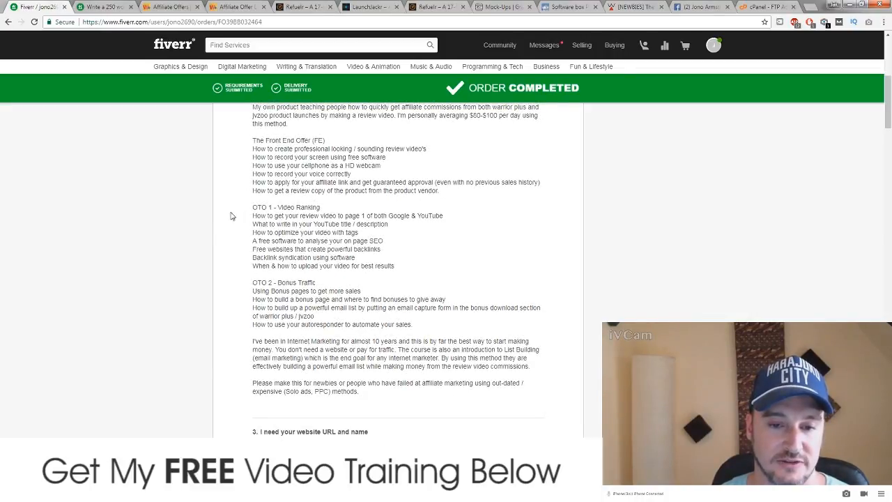
scroll(222, 234, "down", 3)
scroll(232, 229, "down", 1)
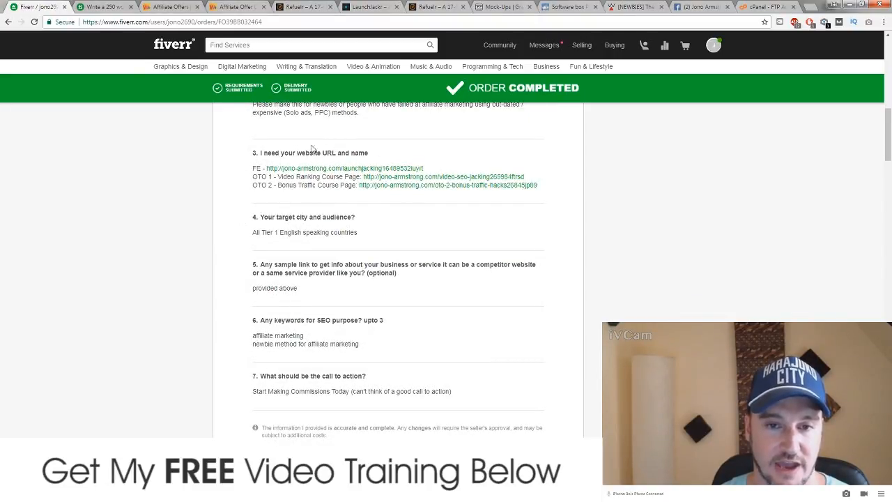
scroll(279, 235, "down", 2)
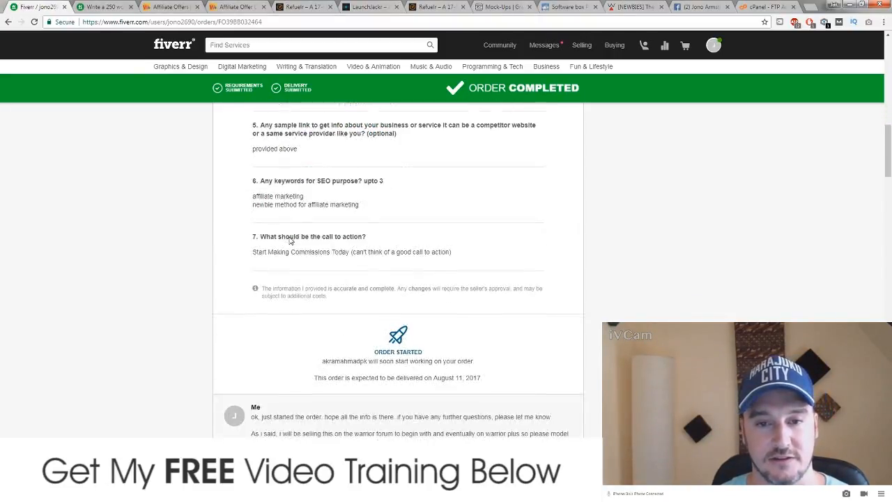
scroll(298, 235, "up", 1)
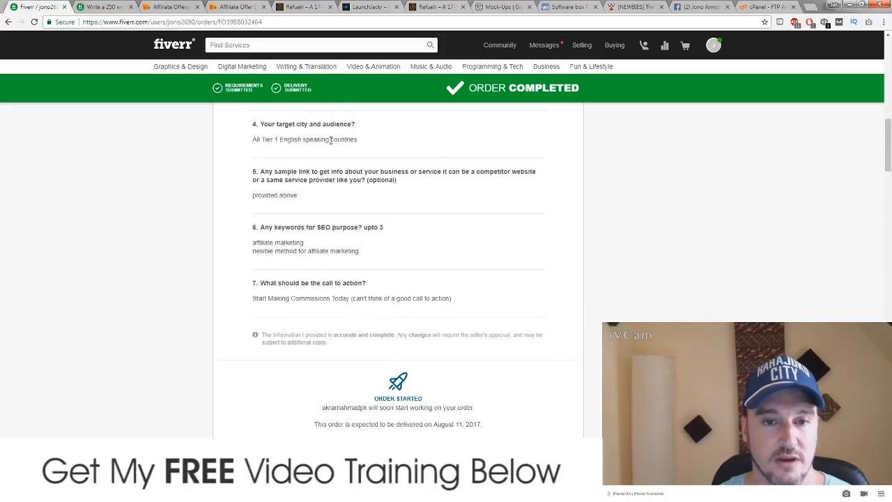
scroll(246, 281, "down", 5)
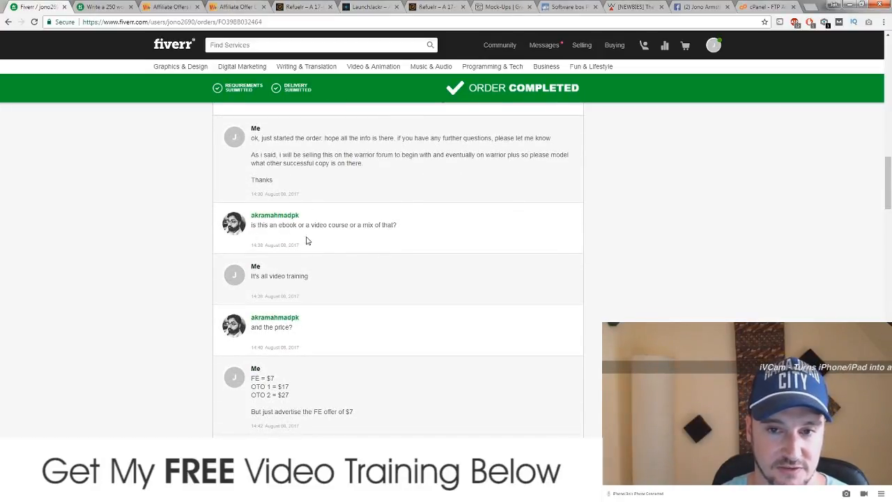
scroll(326, 269, "down", 1)
scroll(324, 259, "down", 3)
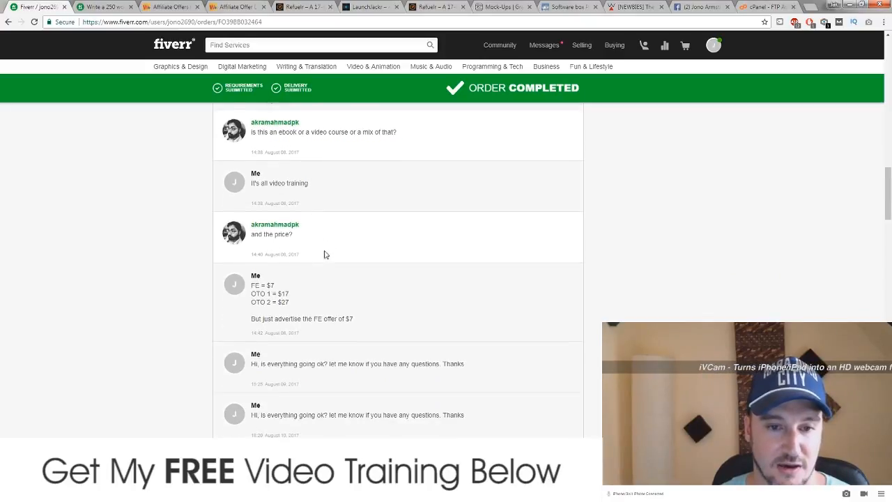
scroll(299, 165, "down", 5)
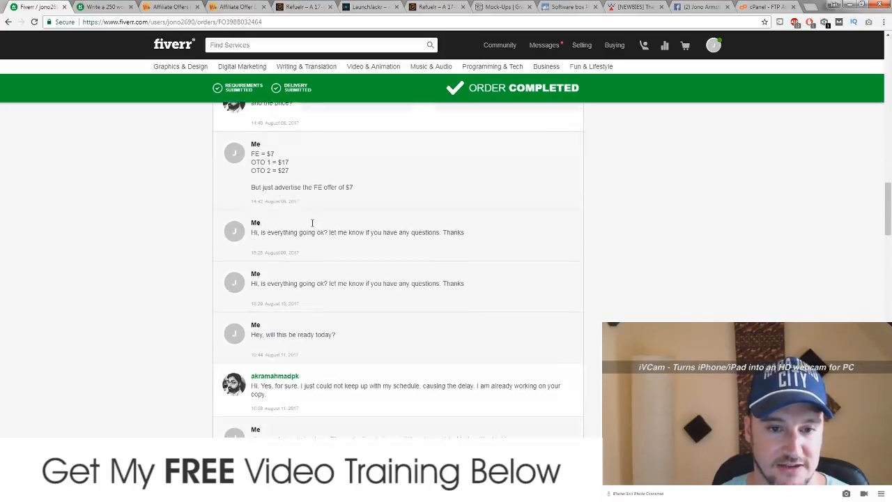
scroll(275, 286, "down", 12)
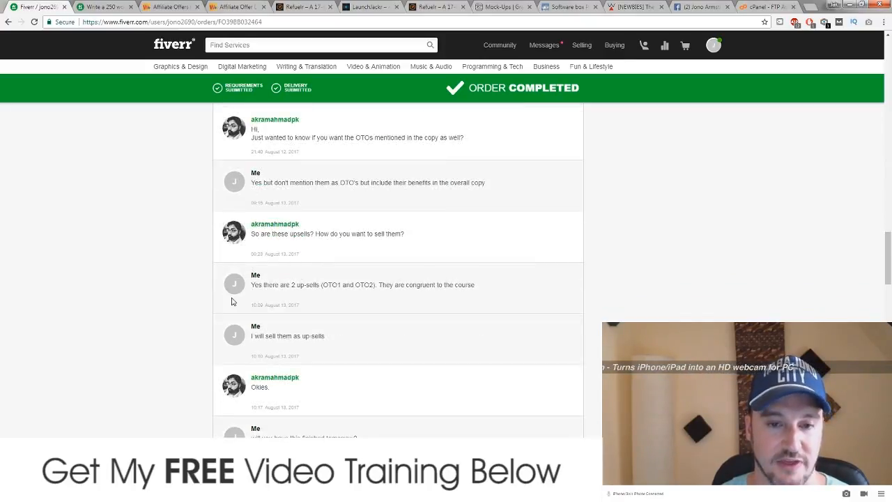
scroll(232, 299, "down", 9)
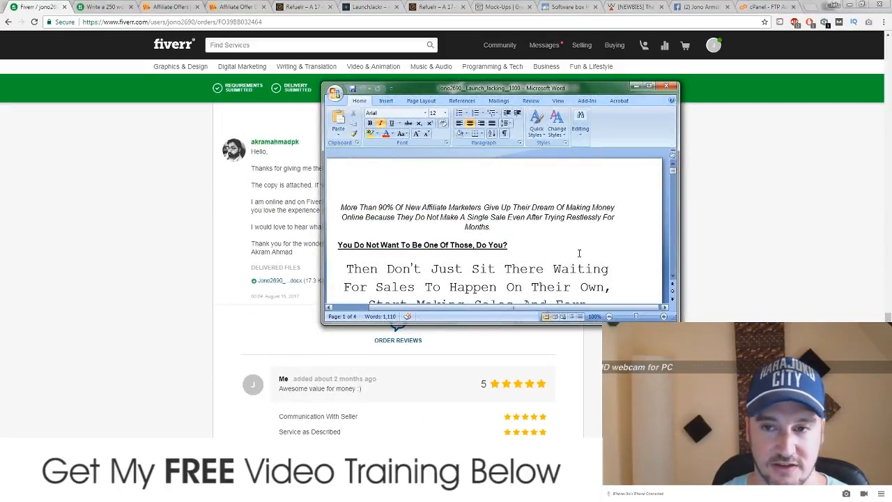
Step: Maximize the Launch Jacking sales copy in Word, skim through it, then minimize Word
left_click(649, 87)
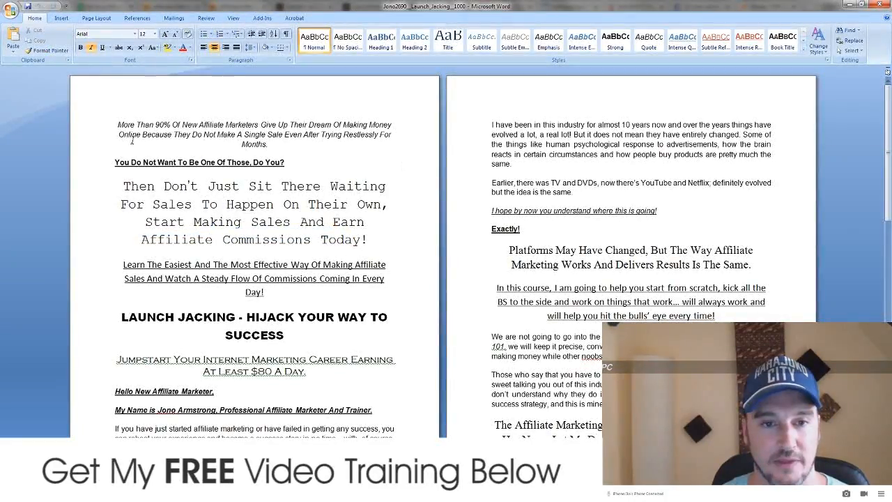
scroll(343, 179, "down", 4)
scroll(343, 179, "down", 15)
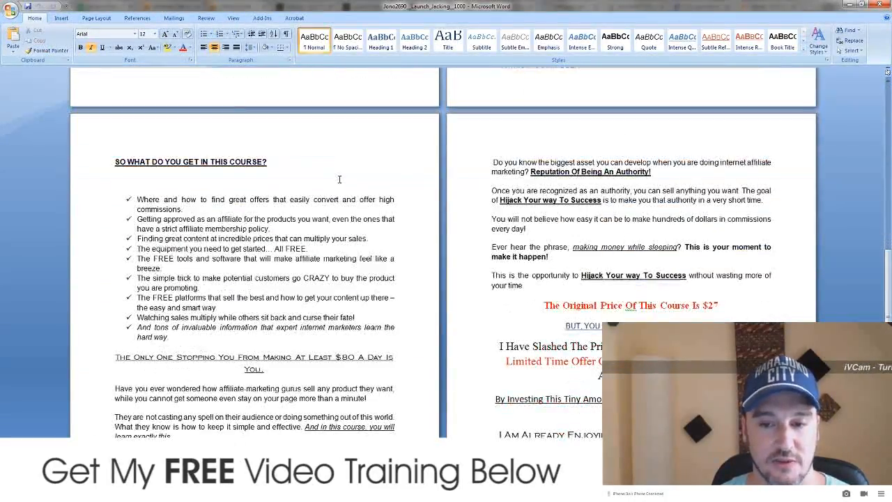
scroll(338, 181, "up", 12)
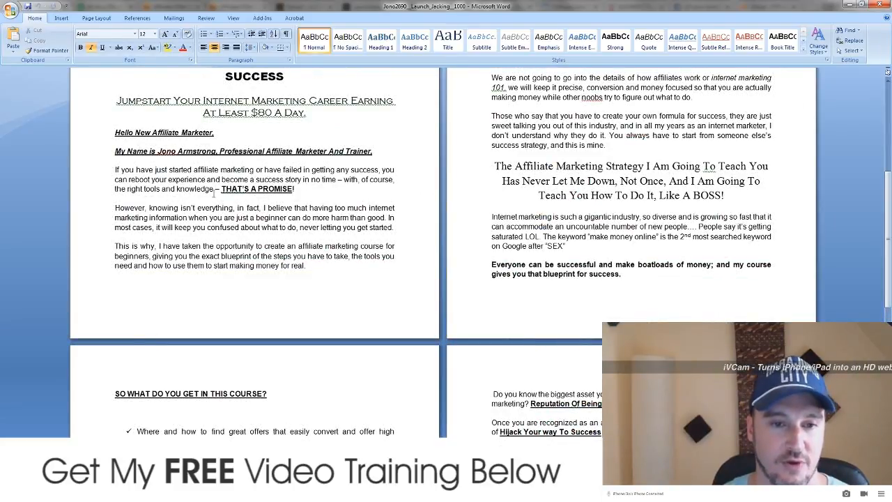
scroll(255, 215, "up", 7)
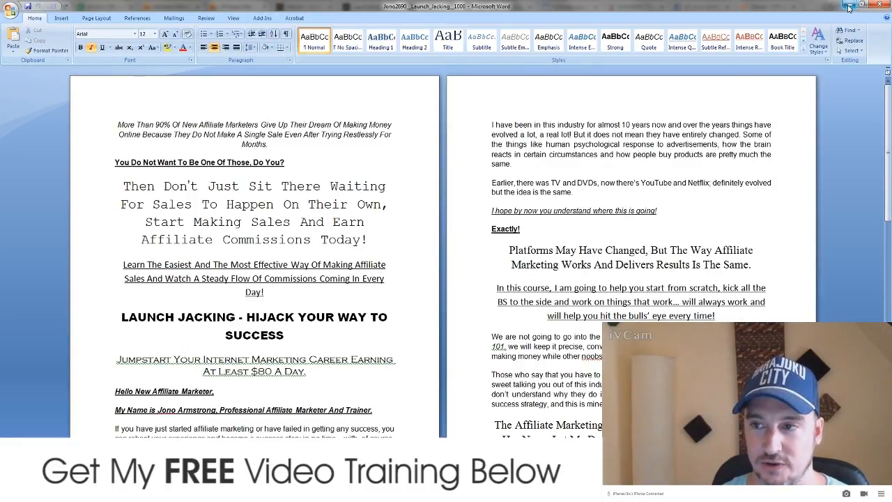
left_click(849, 6)
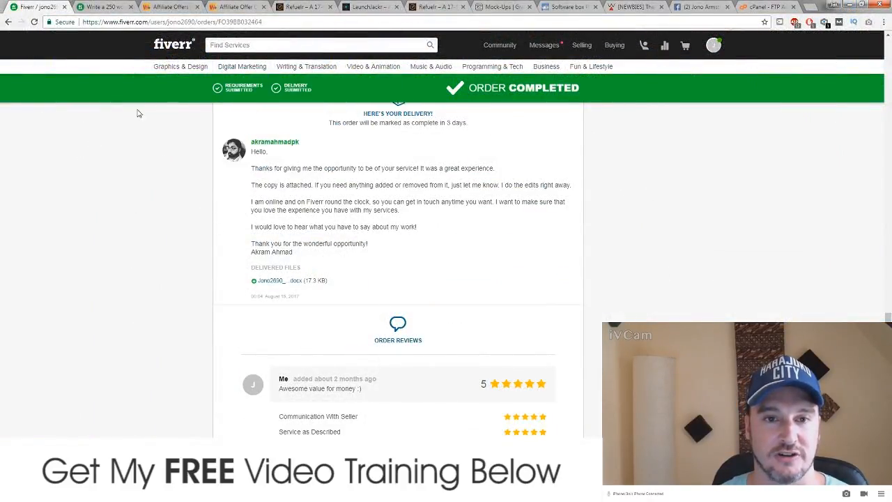
Step: Switch to the LaunchJackr tab and scroll down to its 30-Minute System intro video
left_click(370, 7)
scroll(147, 278, "down", 3)
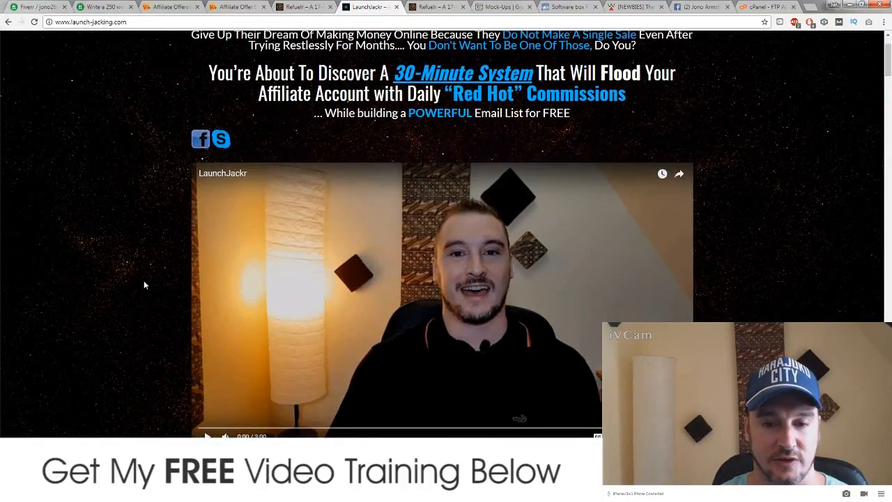
scroll(143, 280, "down", 1)
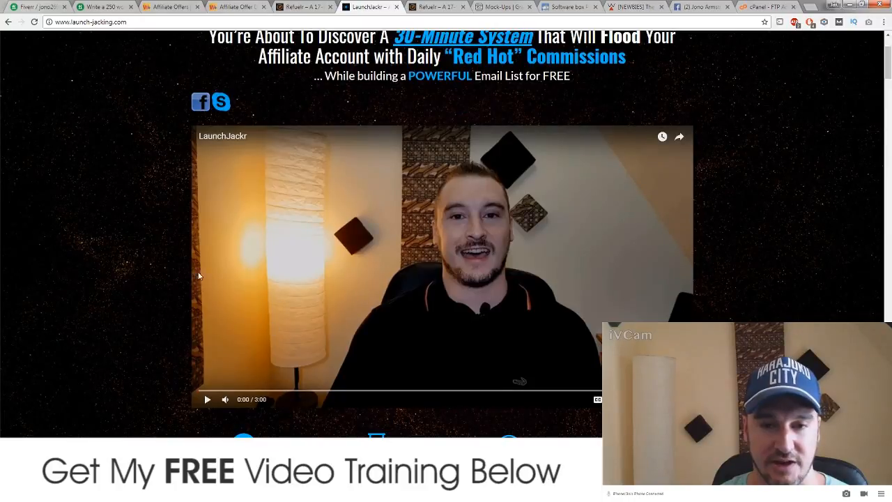
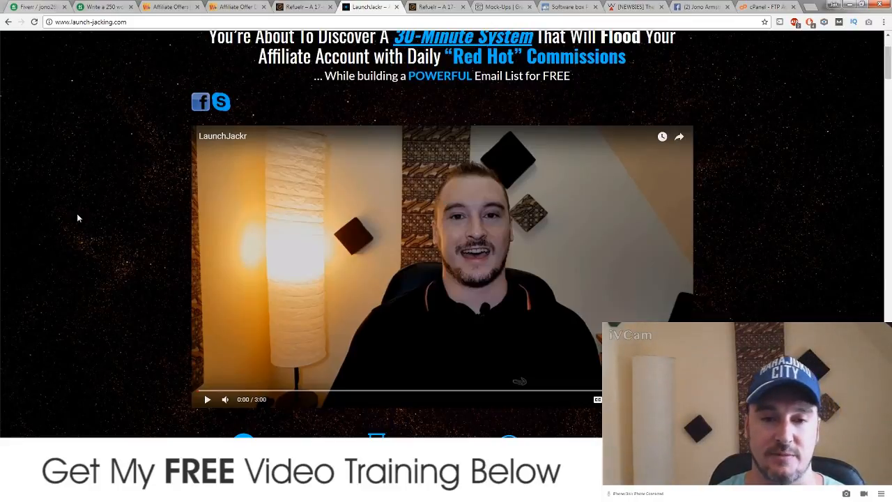
Step: Scroll around the LaunchJackr intro video, then switch over to Dreamweaver
scroll(155, 254, "down", 1)
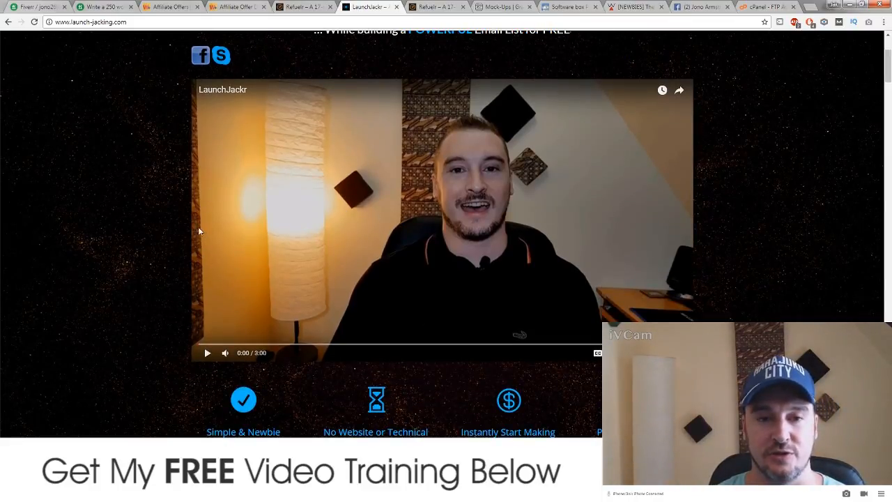
scroll(185, 247, "up", 1)
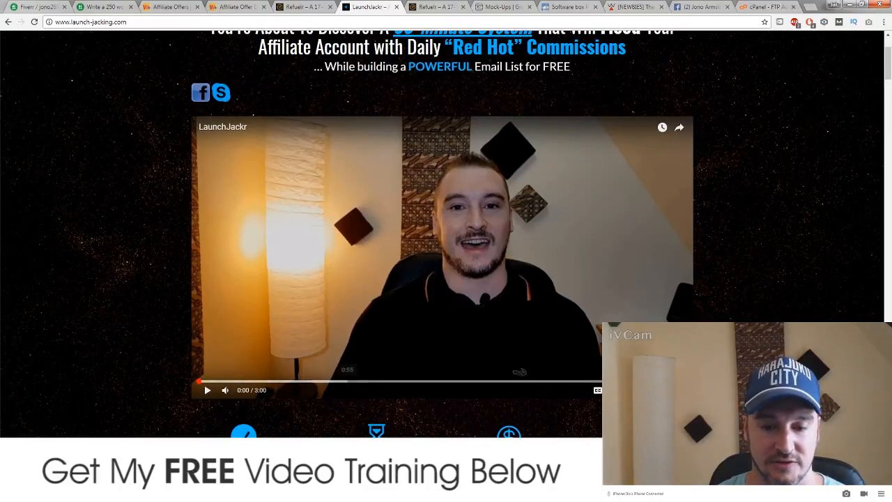
left_click(348, 492)
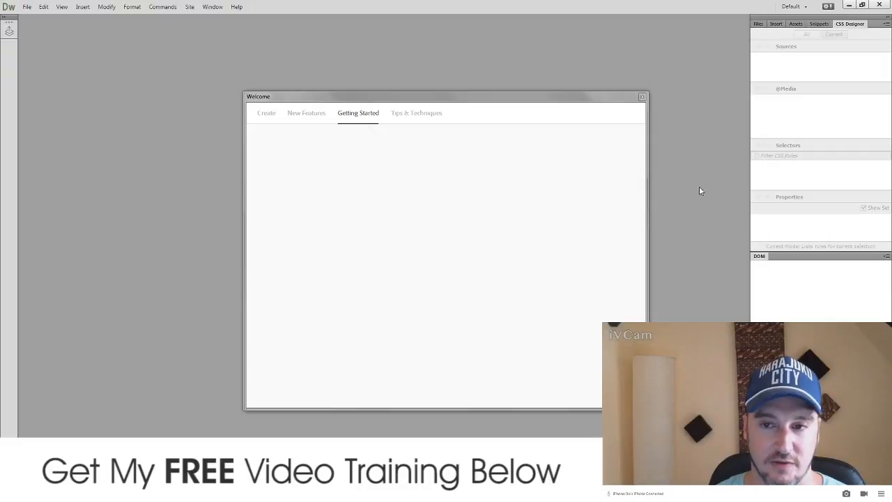
Step: Close the Welcome screen and create a new blank HTML5 document, Untitled-1
left_click(641, 98)
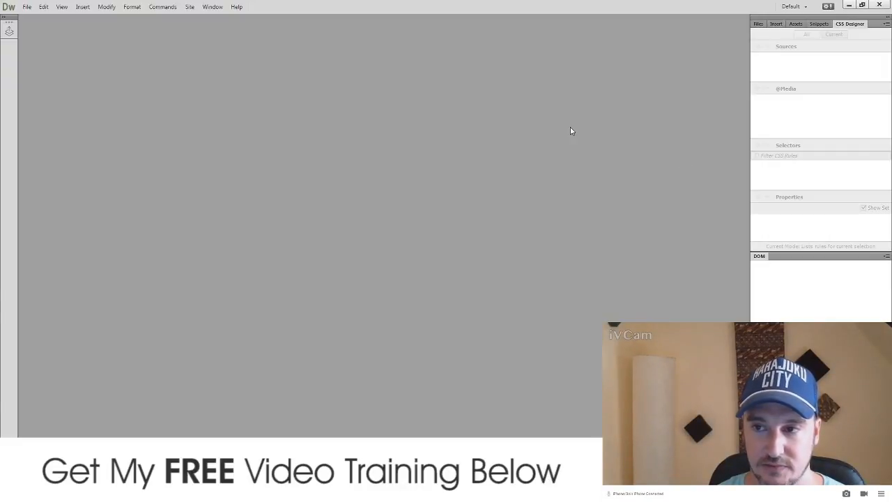
left_click(26, 7)
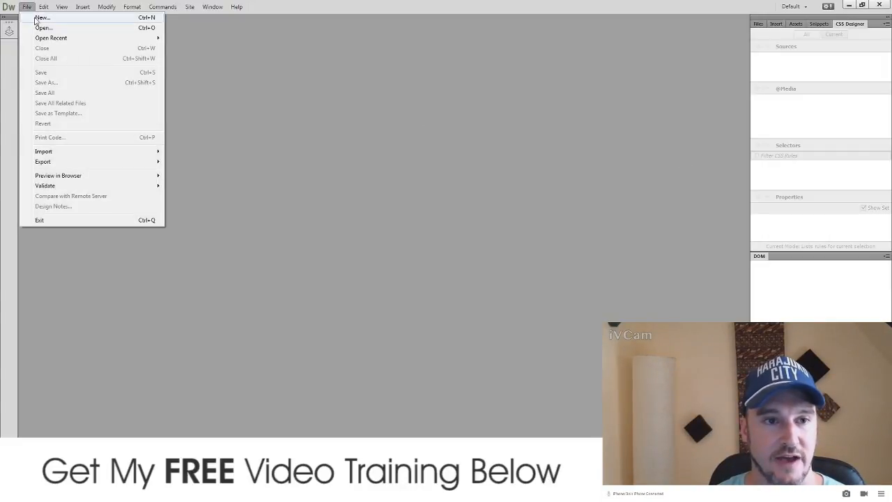
left_click(42, 17)
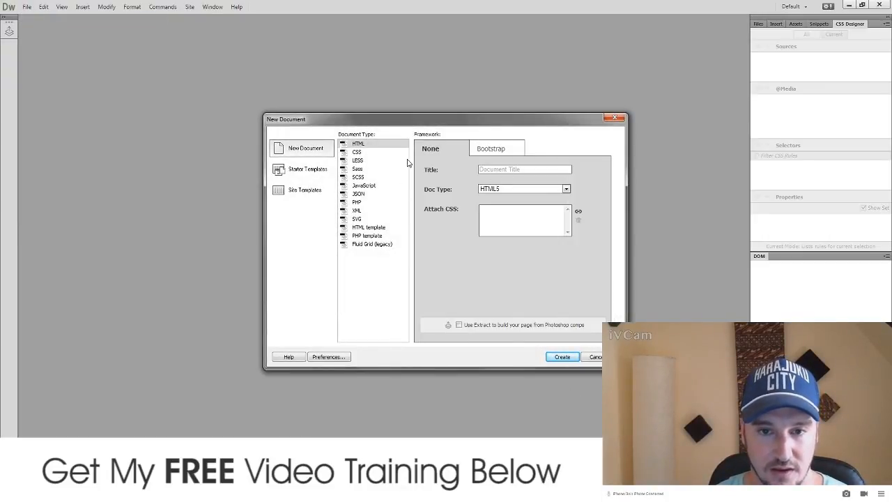
left_click(562, 357)
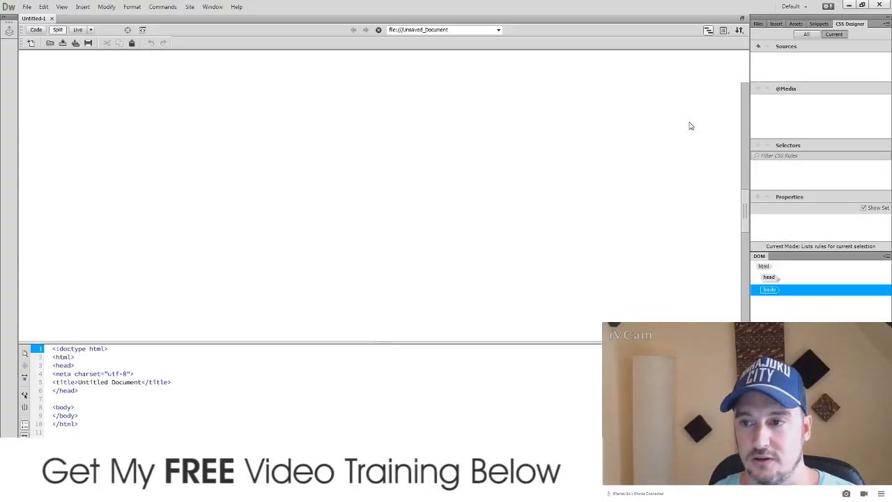
Step: Look over the File > Import commands, then close the menu
left_click(27, 7)
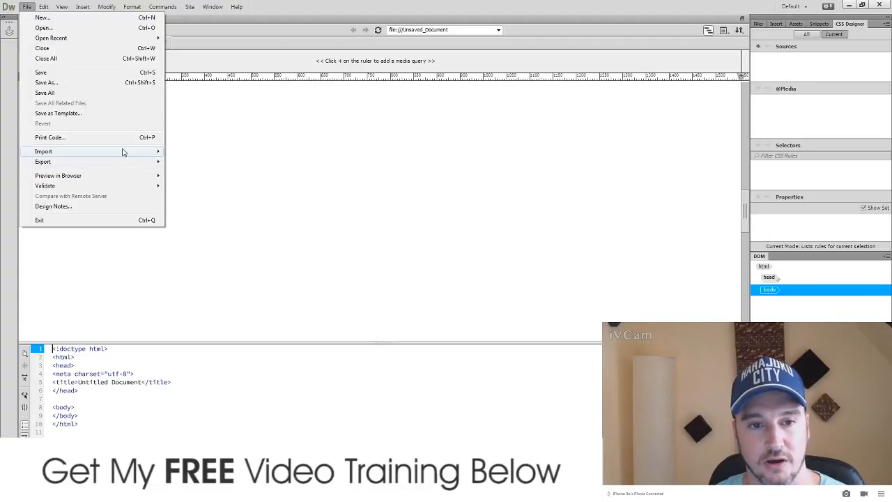
mouse_move(124, 151)
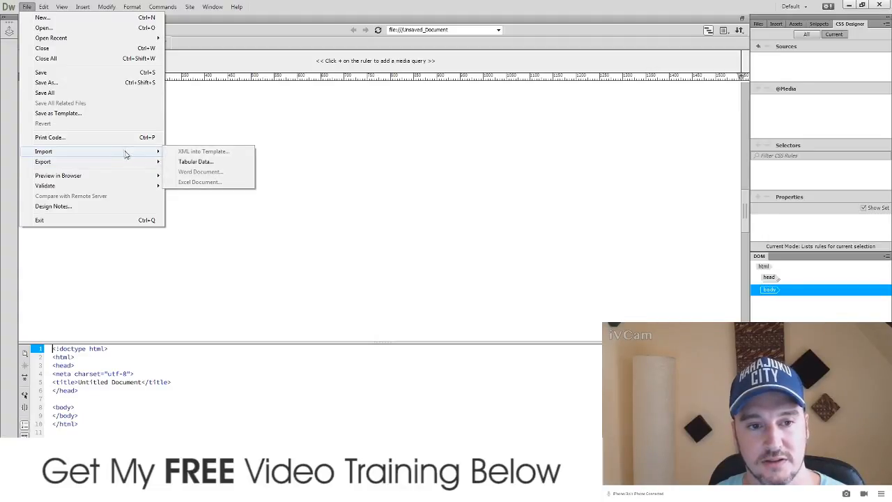
left_click(362, 145)
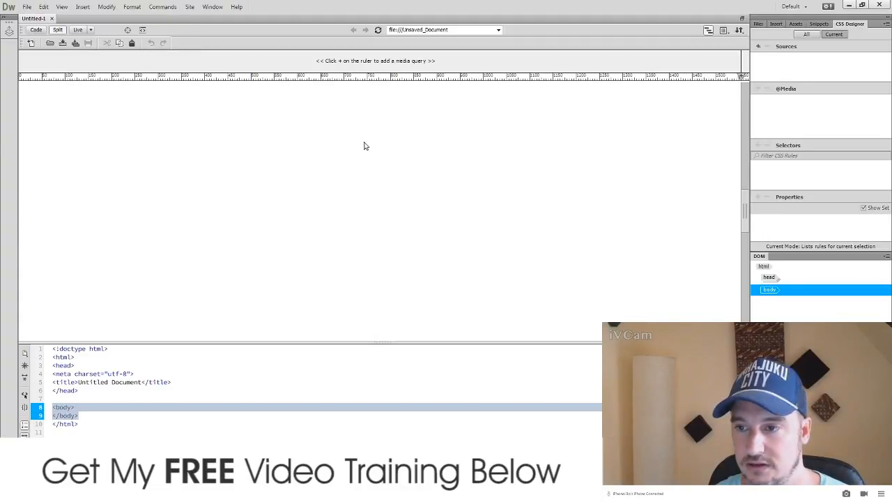
Step: Set the Files panel location to Local Disk (G:)
left_click(758, 24)
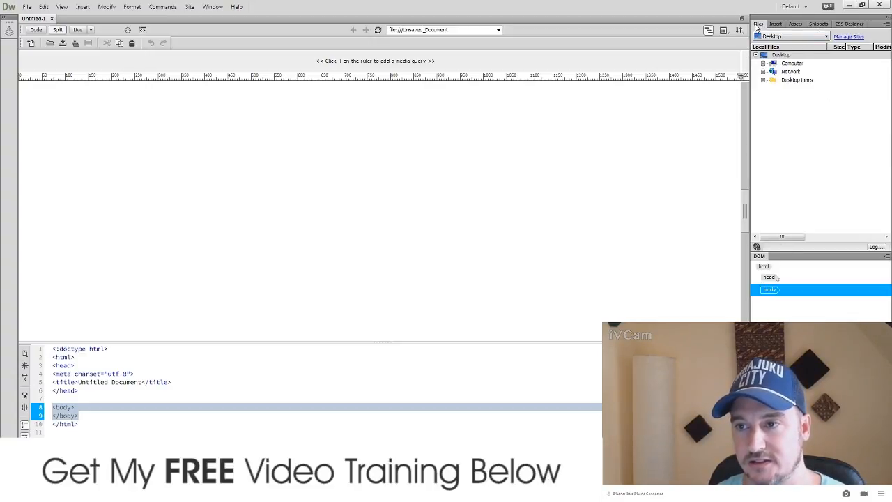
left_click(791, 36)
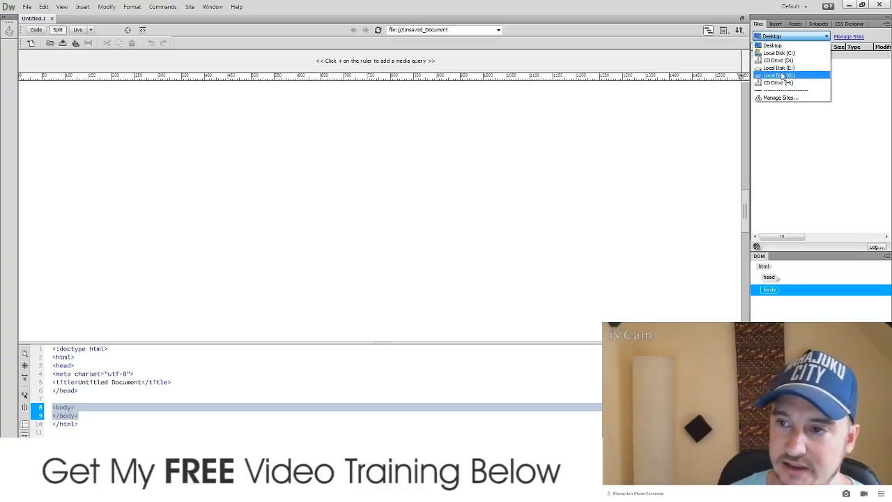
left_click(780, 76)
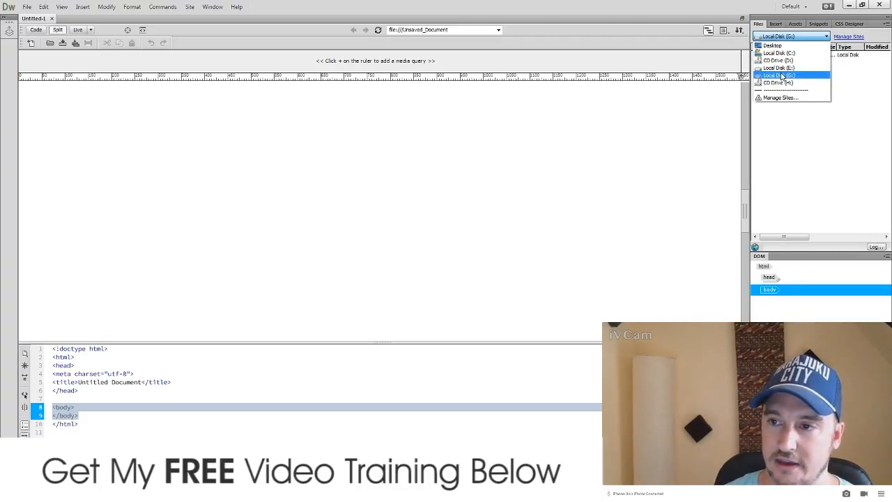
left_click(780, 75)
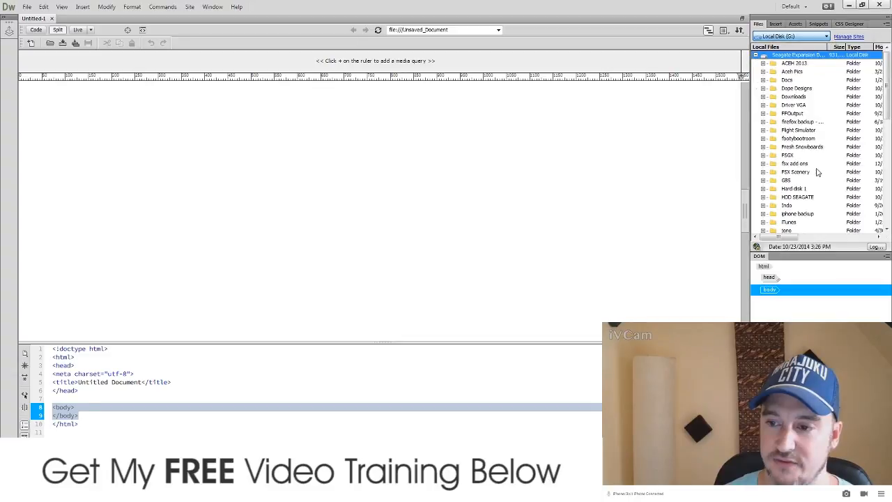
Step: Expand Jono-Armstrong > content & training to list the Sales Page Demo folder's contents
left_click(775, 165)
scroll(771, 169, "down", 1)
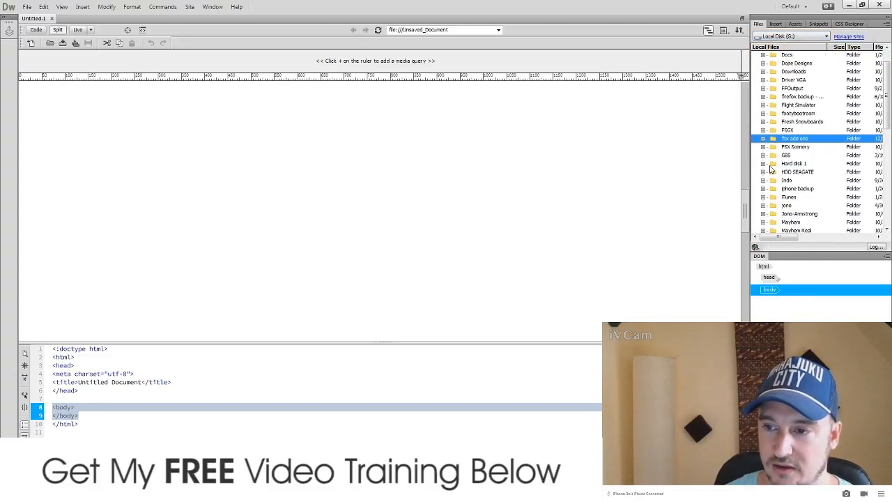
scroll(771, 169, "down", 3)
left_click(762, 138)
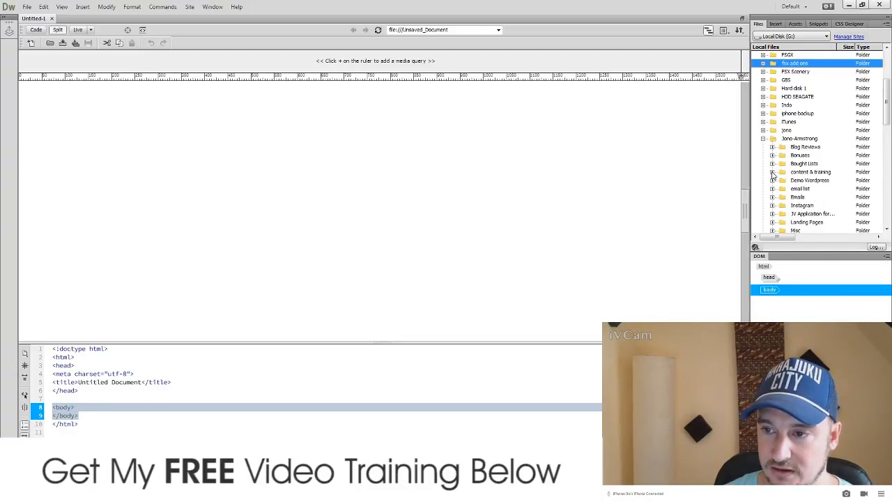
left_click(771, 172)
scroll(789, 185, "down", 1)
scroll(789, 181, "down", 1)
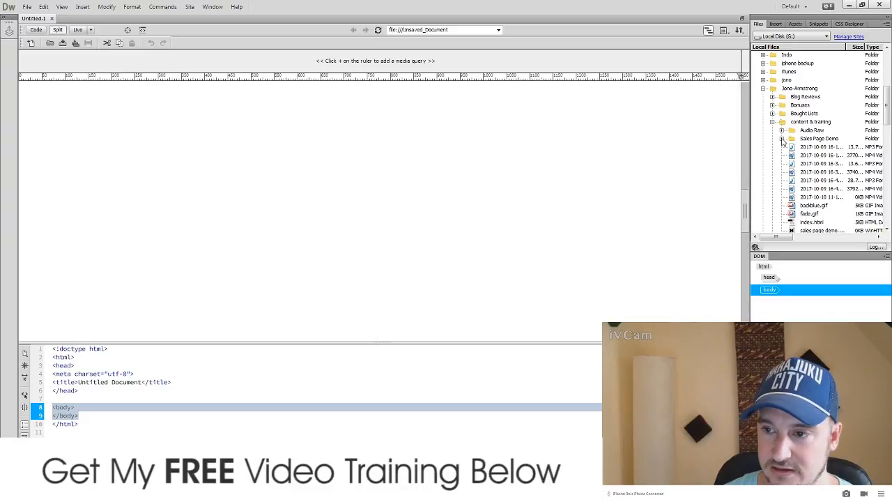
scroll(794, 156, "down", 1)
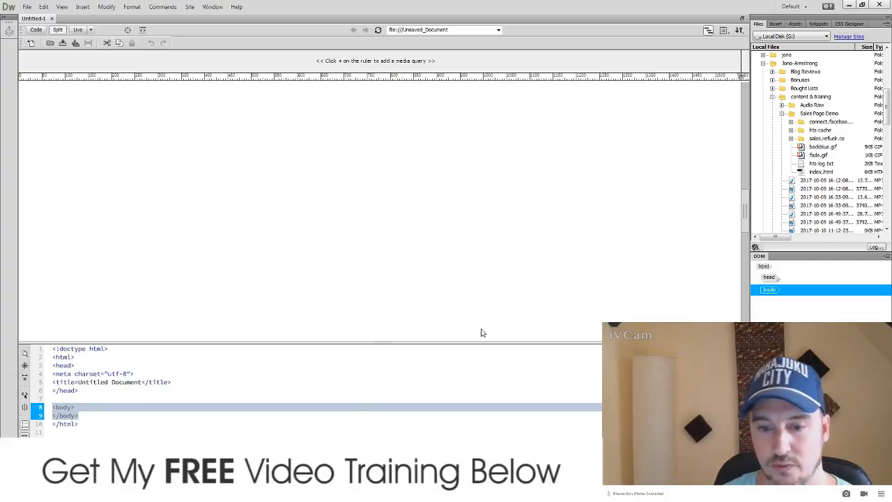
key("alt+Tab")
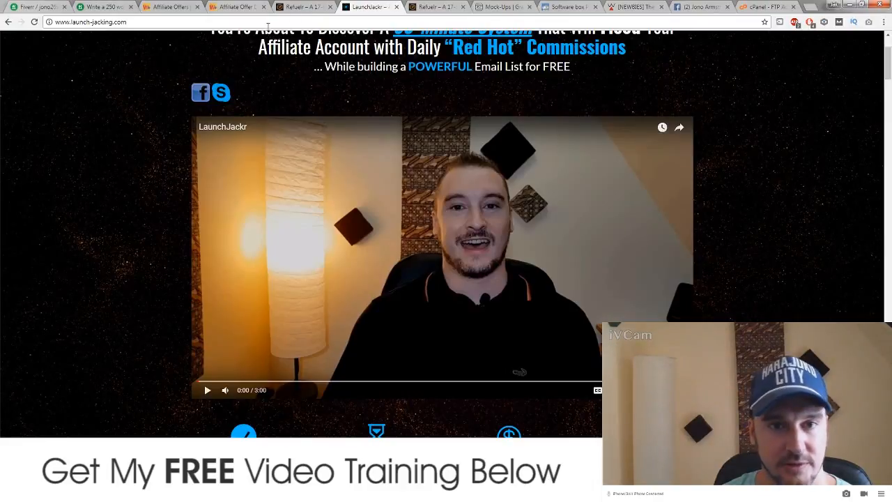
left_click(307, 6)
left_click(161, 25)
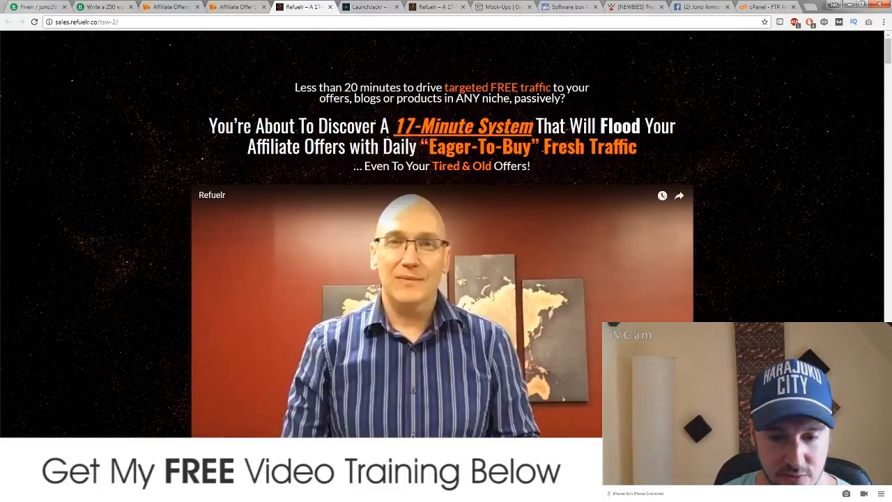
key("alt+Tab")
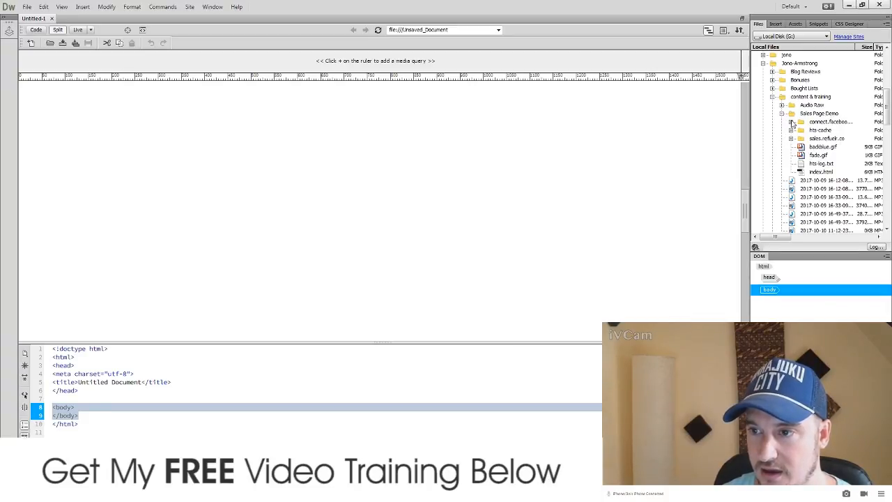
Step: Open index.html from sales.refuelr.co > tsw-2
left_click(792, 139)
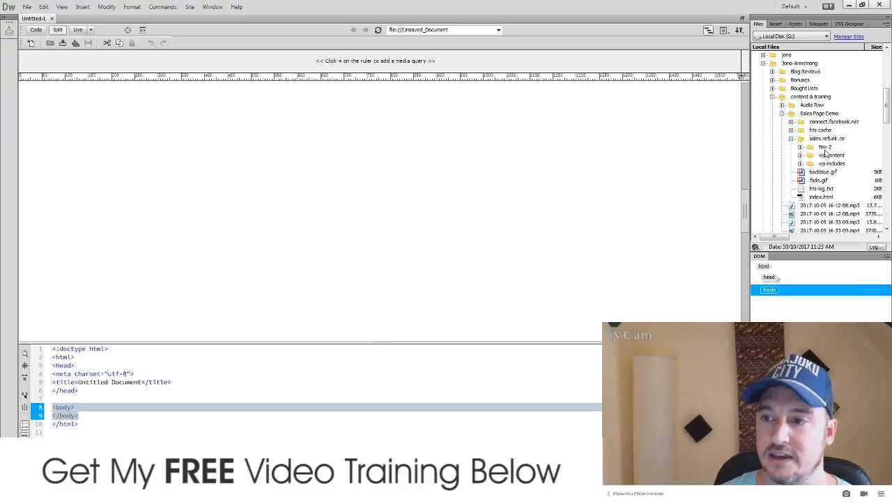
left_click(799, 147)
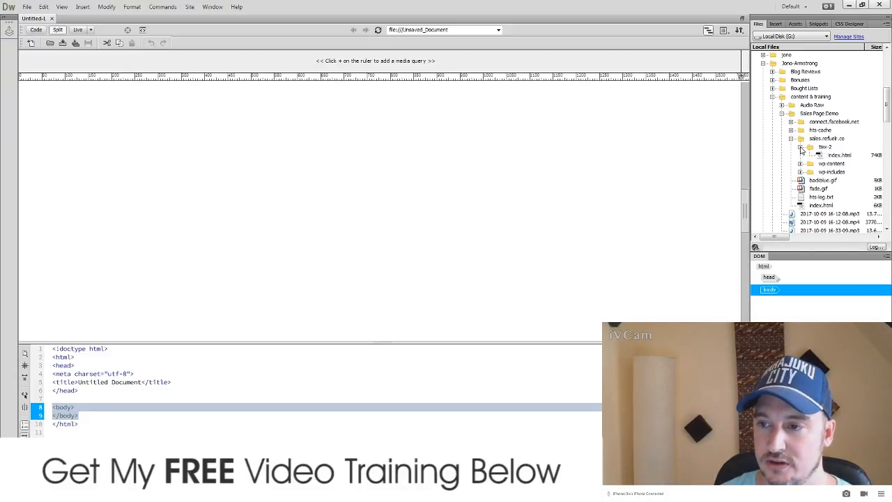
left_click(819, 156)
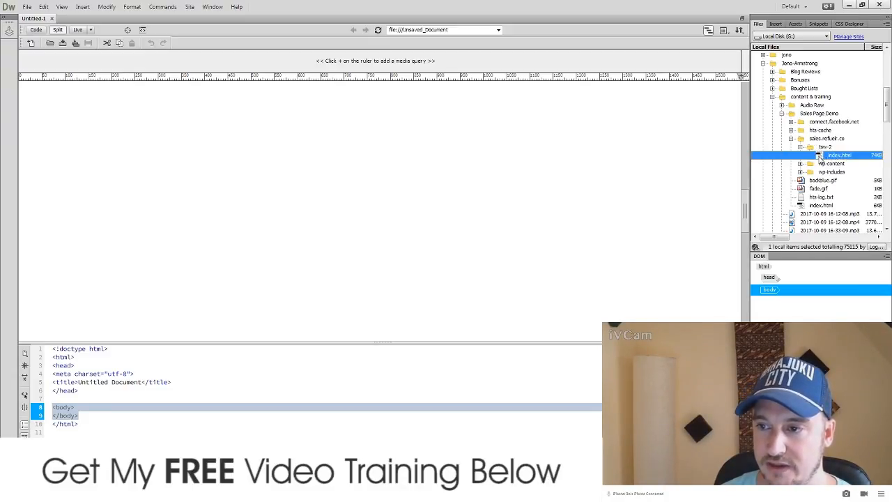
double_click(820, 156)
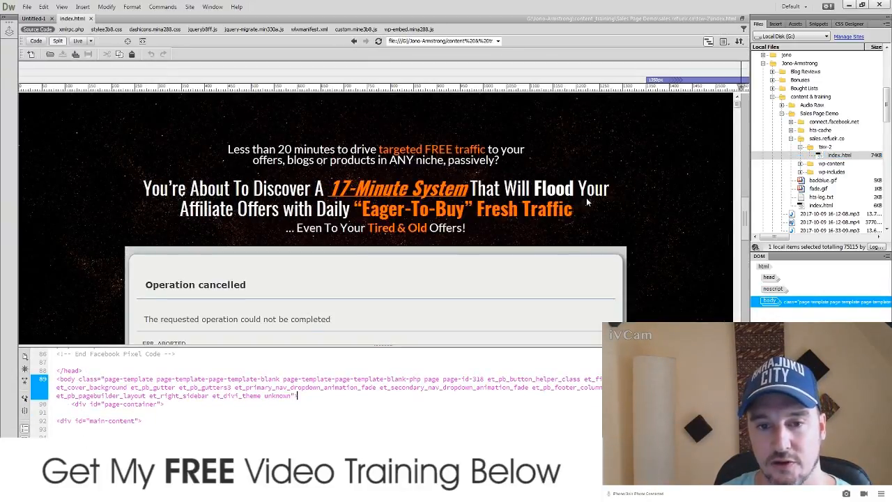
Step: Switch the document between Live, Design and Split views
left_click(78, 40)
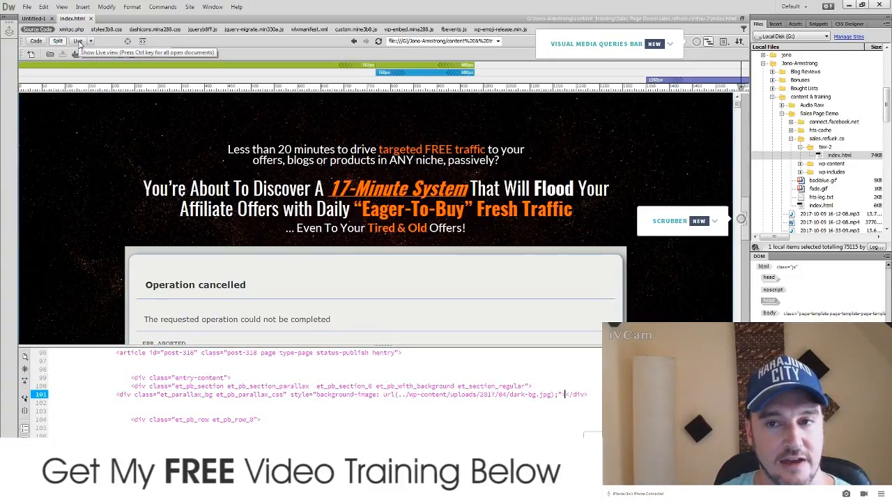
left_click(80, 44)
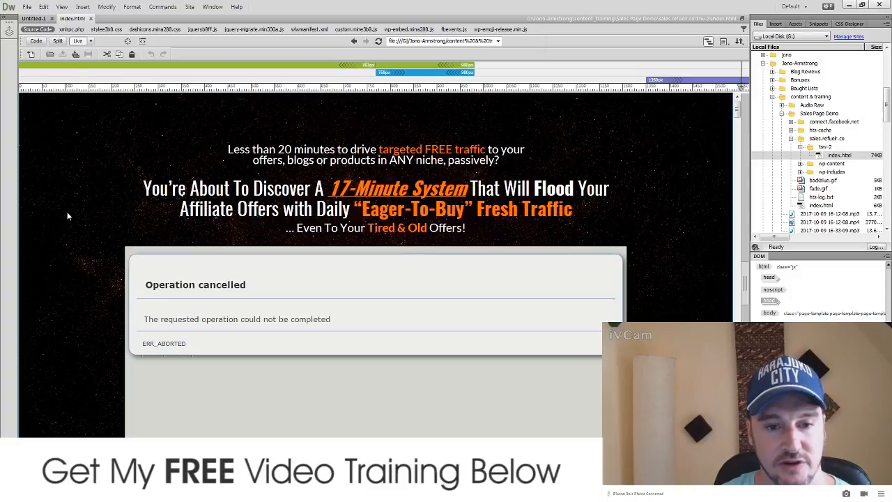
left_click(58, 42)
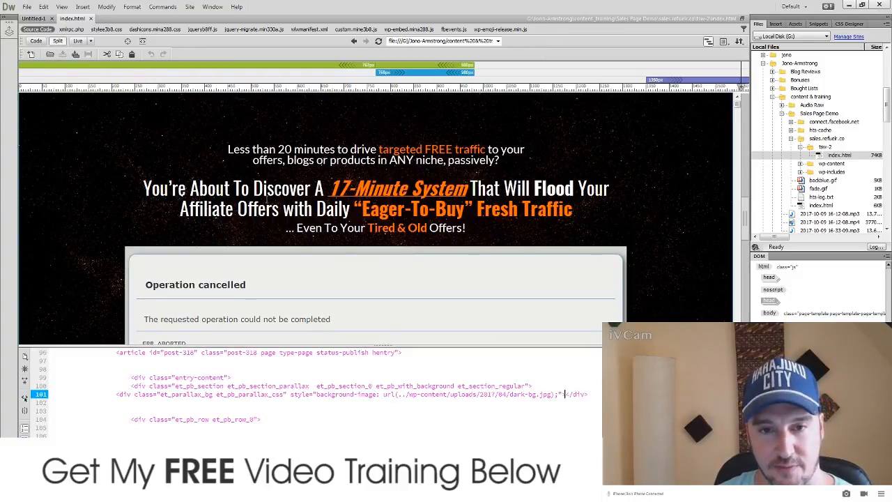
Step: Scroll the sales page back to the top and bring up the Launch Jacking Word document
scroll(701, 205, "down", 10)
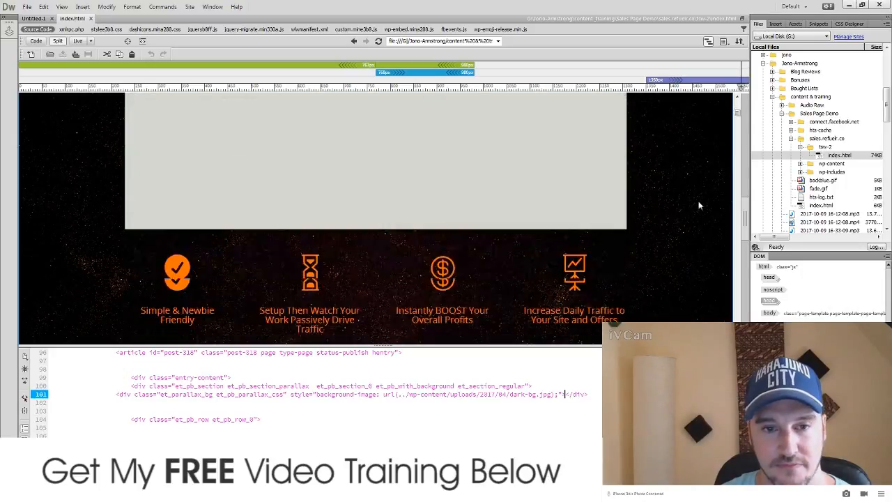
scroll(491, 222, "down", 10)
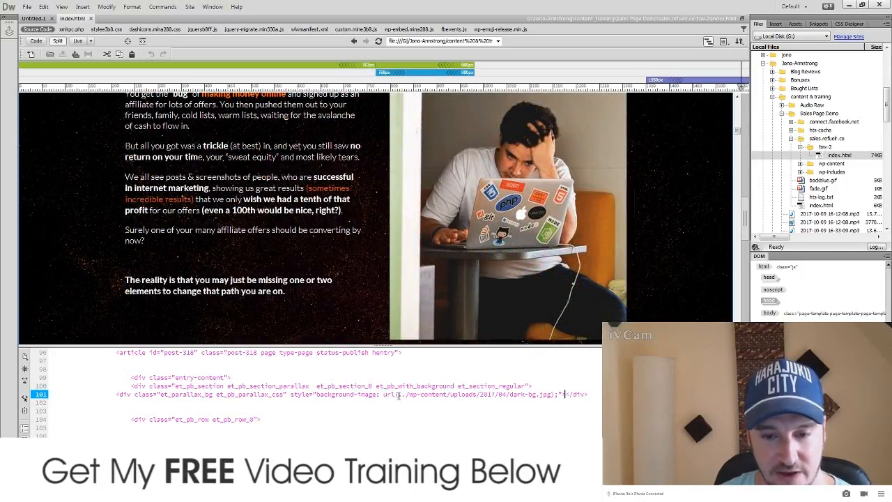
scroll(377, 216, "up", 3)
scroll(649, 300, "up", 15)
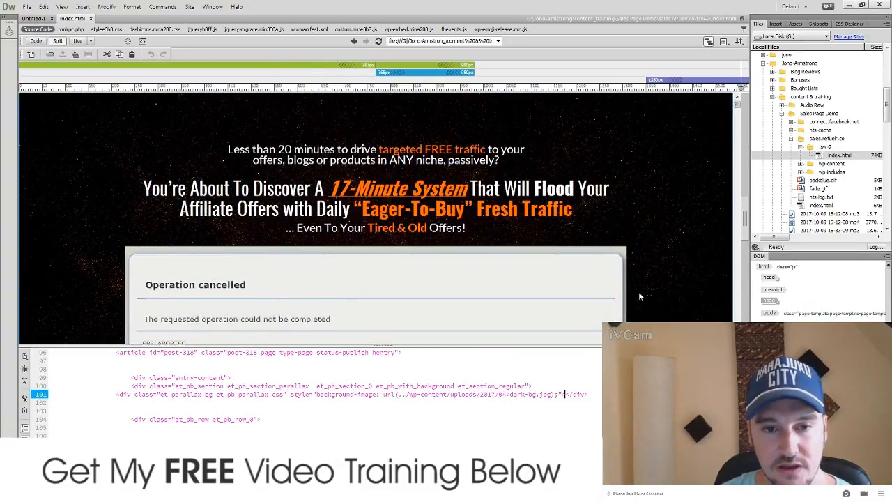
scroll(638, 291, "down", 2)
scroll(638, 291, "up", 1)
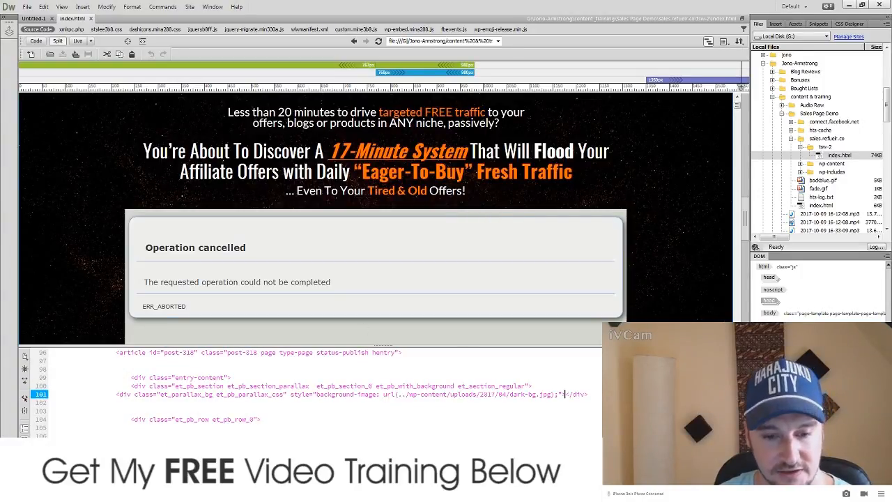
left_click(301, 492)
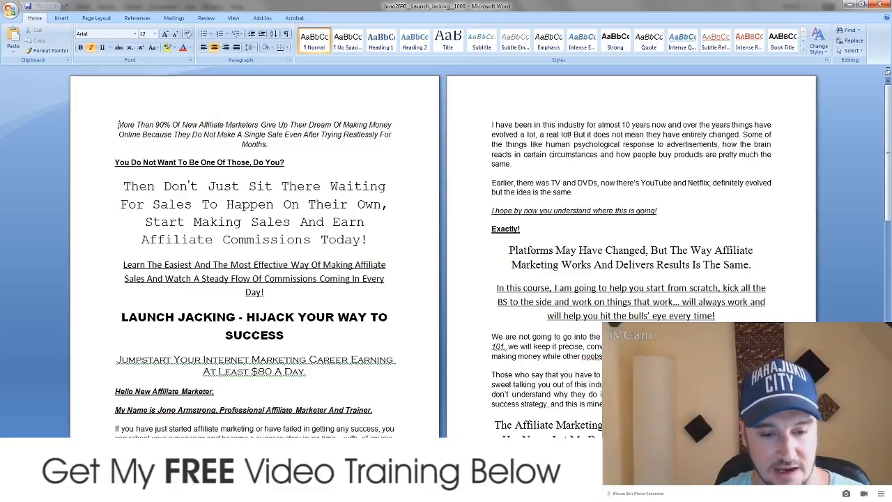
Step: Check the LaunchJackr sales page in Chrome for reference
left_click(244, 492)
left_click(372, 9)
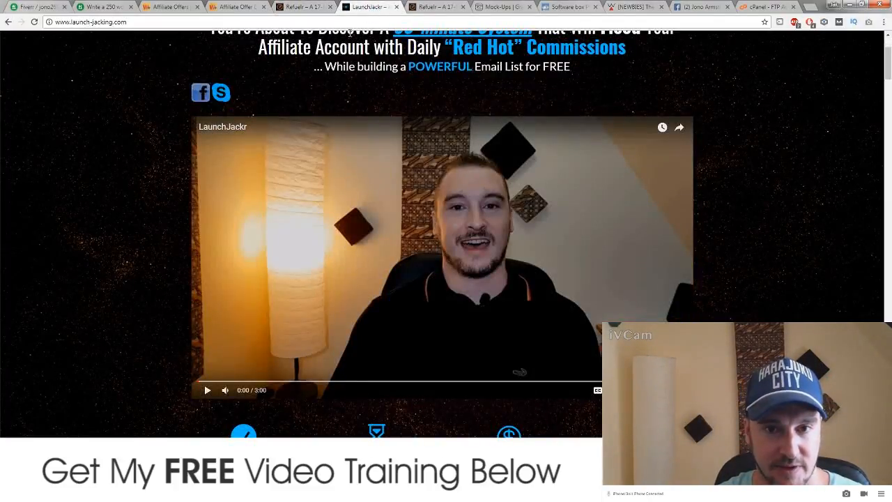
scroll(303, 145, "up", 2)
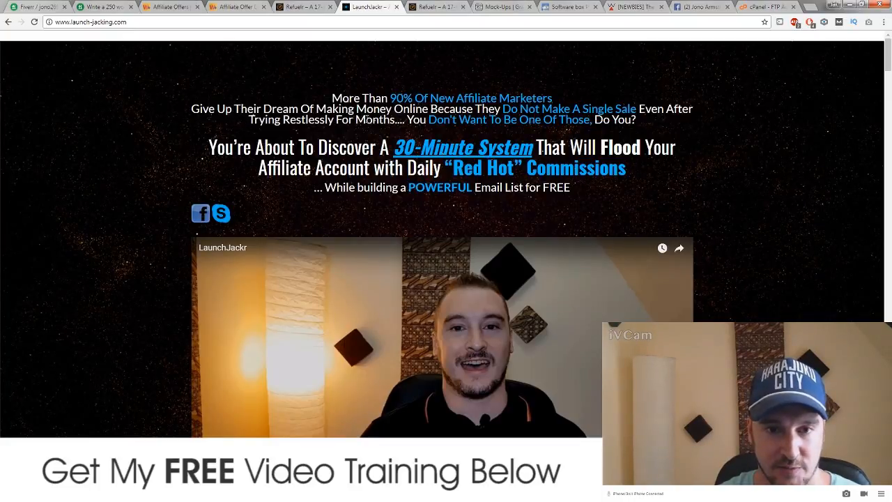
Step: Copy Word's italic opening paragraph into Notepad, then return to Dreamweaver
key("alt+Tab")
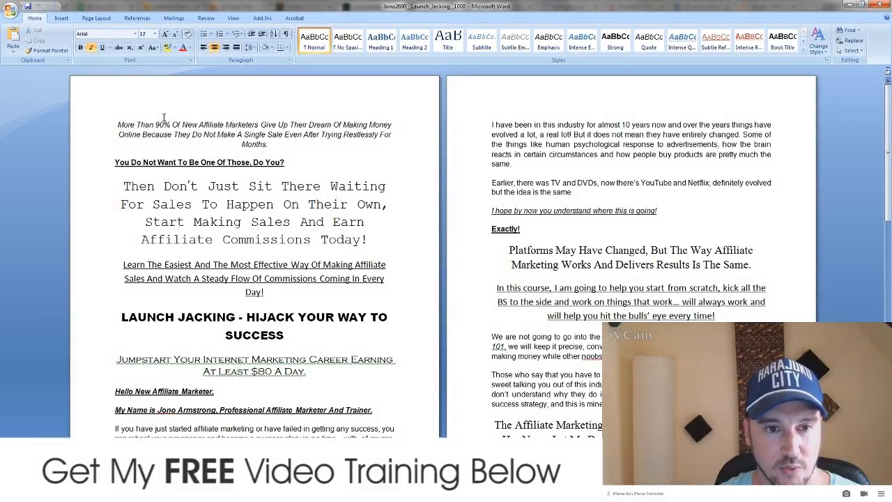
left_click_drag(118, 126, 297, 142)
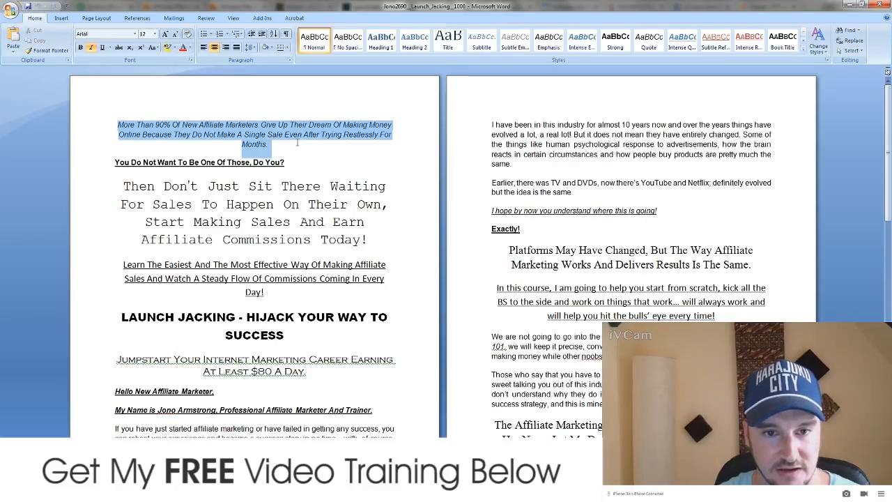
key("ctrl+c")
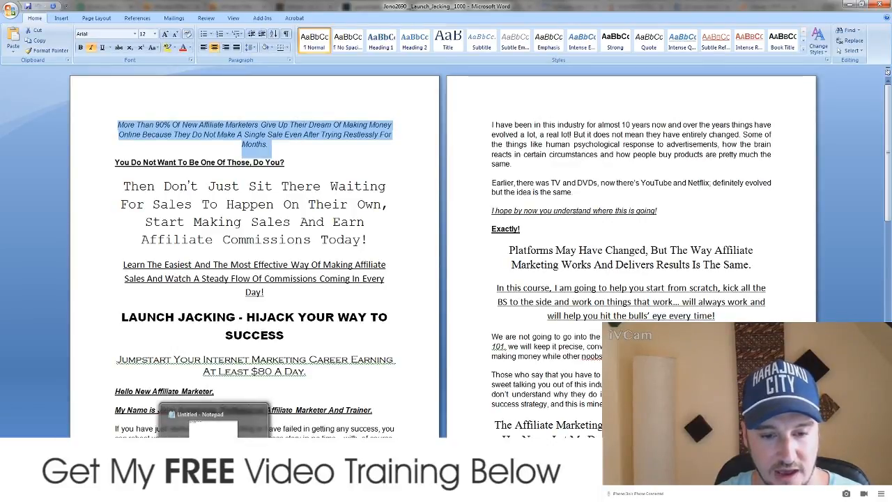
left_click(215, 492)
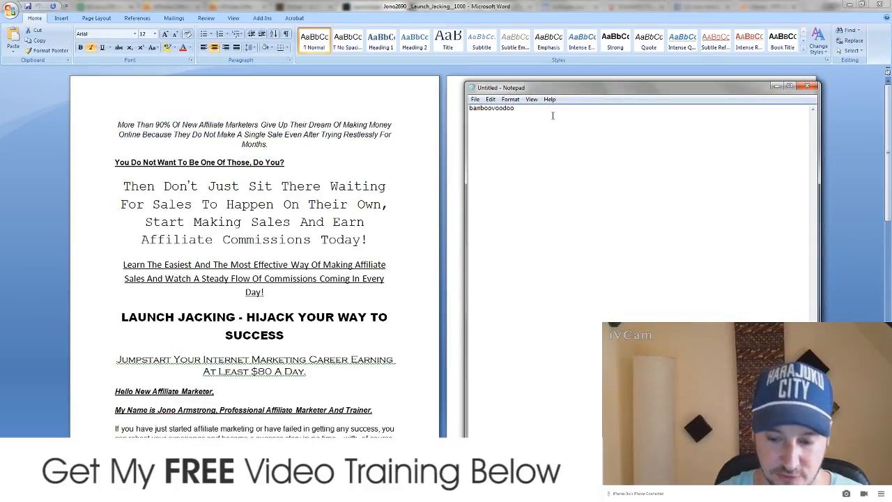
key("ctrl+v")
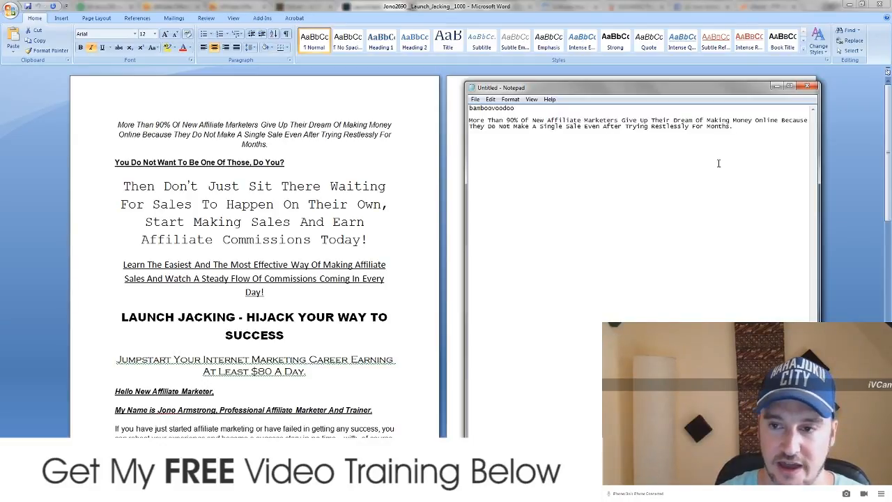
key("ctrl+shift+Left")
left_click_drag(708, 126, 472, 120)
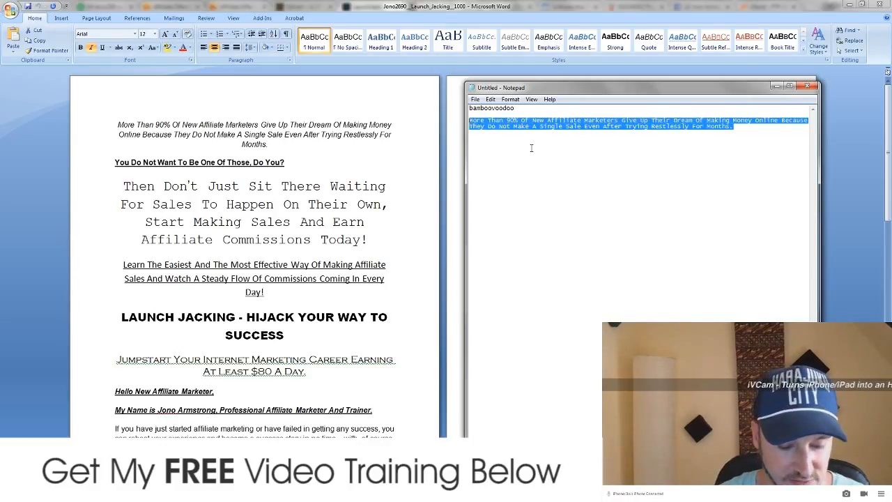
left_click(775, 85)
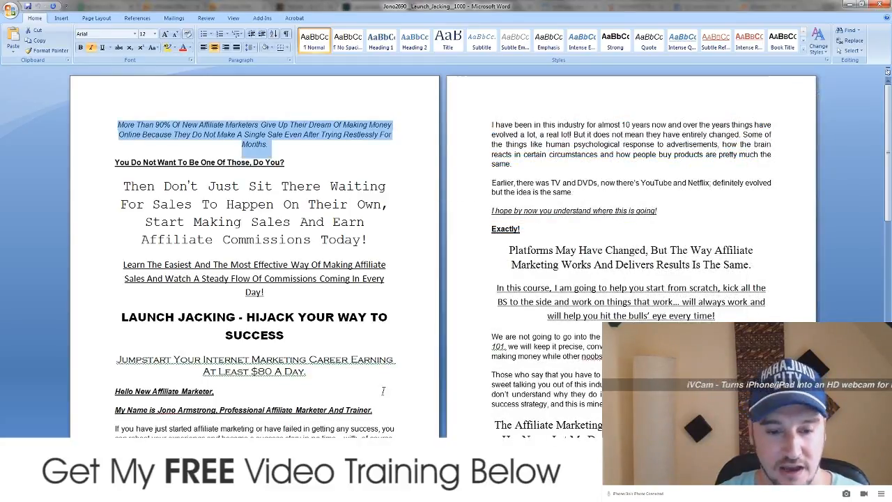
left_click(313, 492)
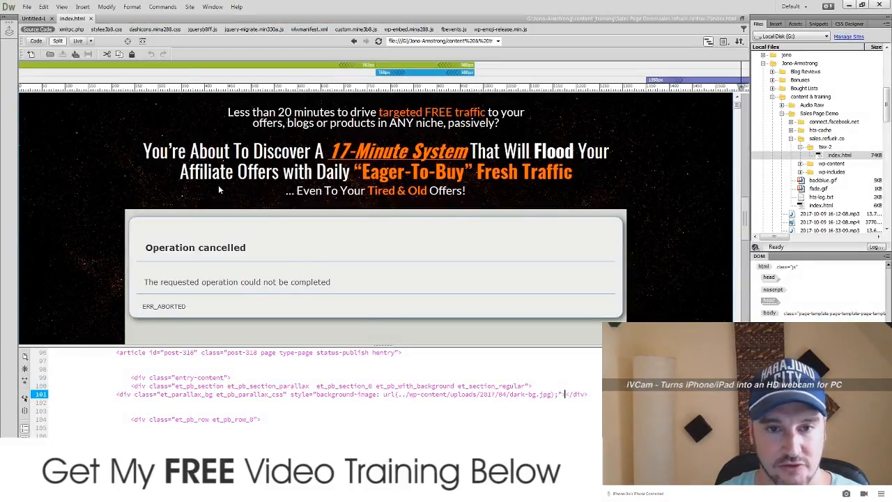
Step: Select the headline's 'Less than 20 minutes to drive' text on code line 119
scroll(322, 161, "up", 1)
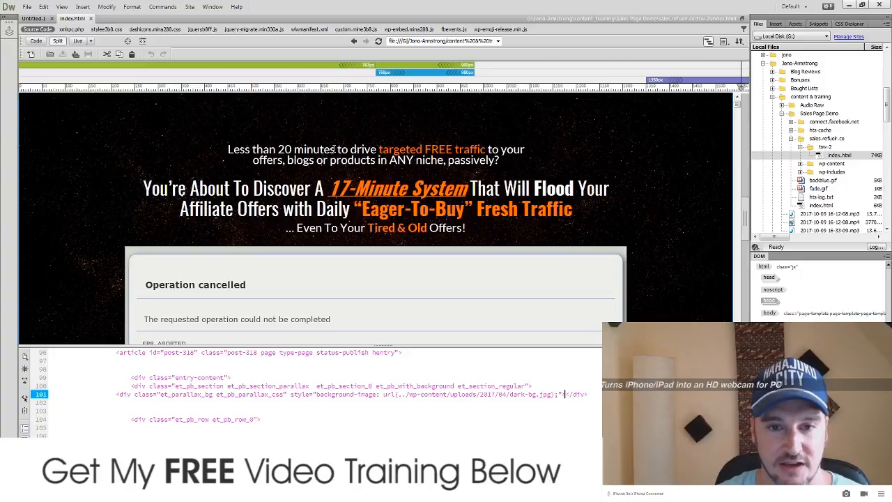
left_click(277, 150)
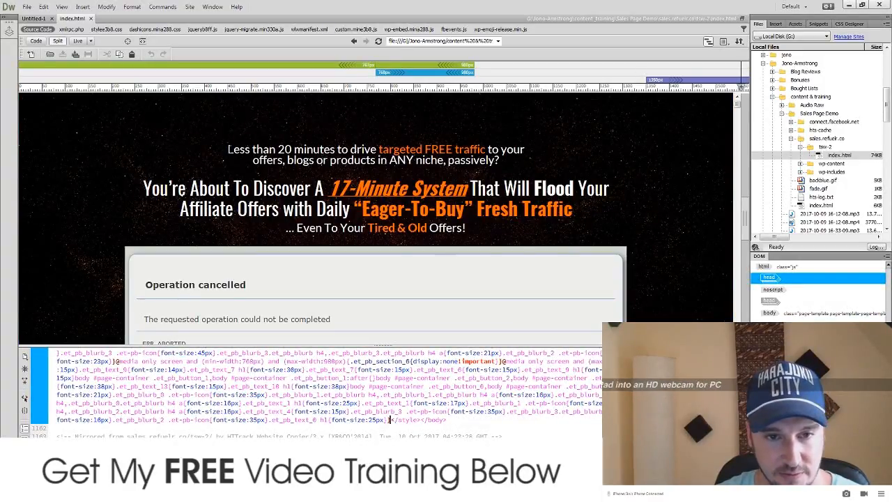
left_click_drag(227, 149, 270, 150)
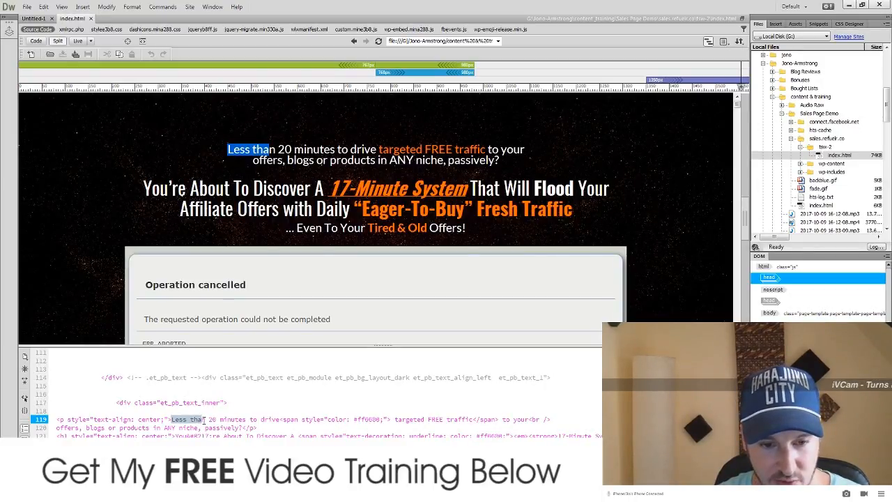
left_click(202, 419)
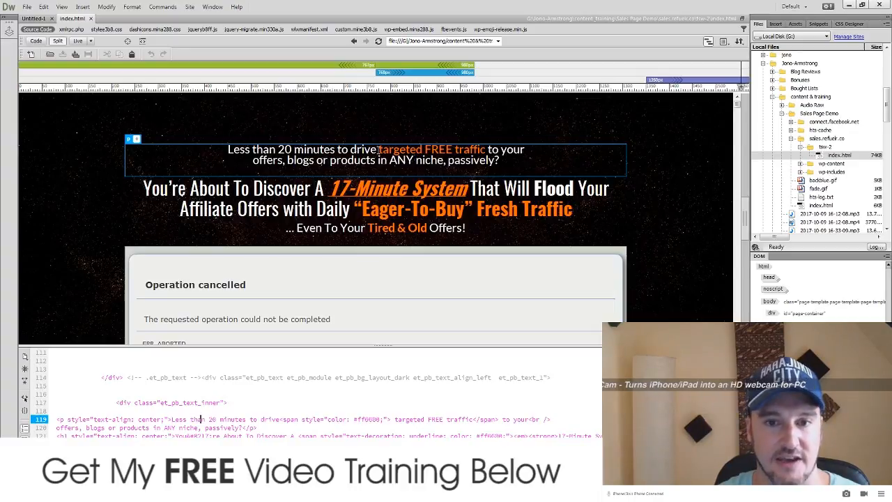
left_click_drag(377, 150, 228, 150)
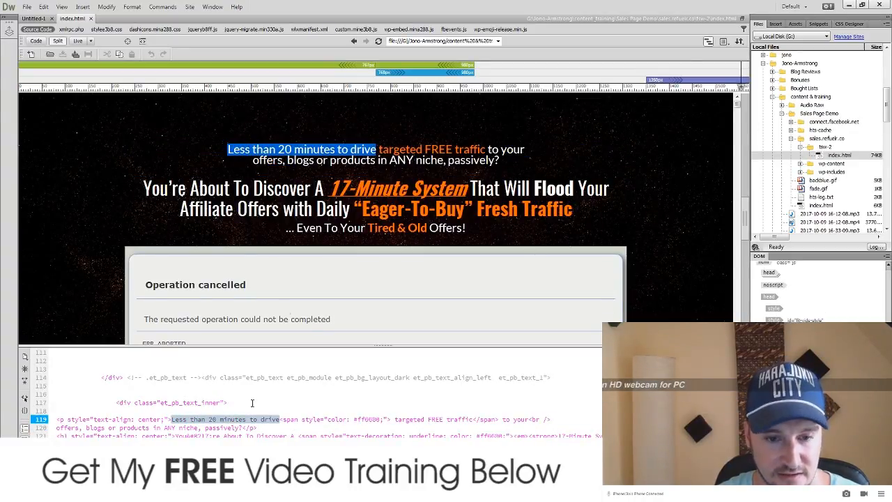
Step: Find the 'More Than 90% Of New Affiliate Marketers' wording in the Notepad copy
key("alt+Tab")
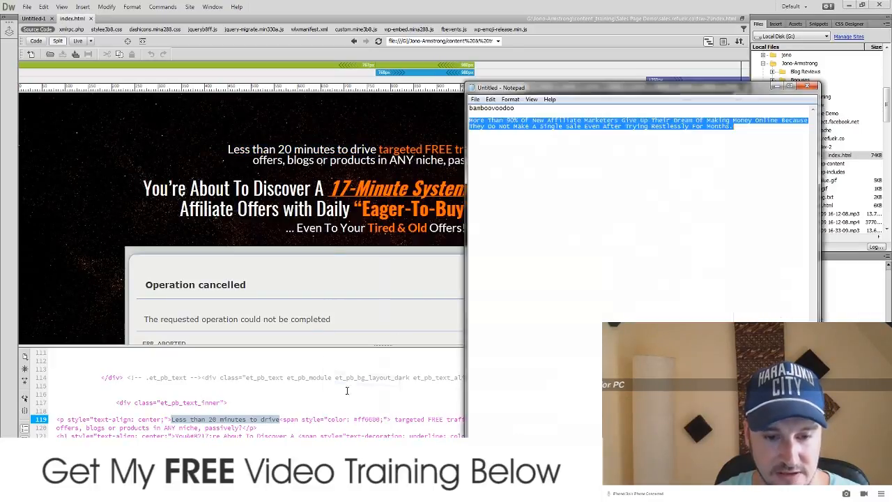
left_click(559, 151)
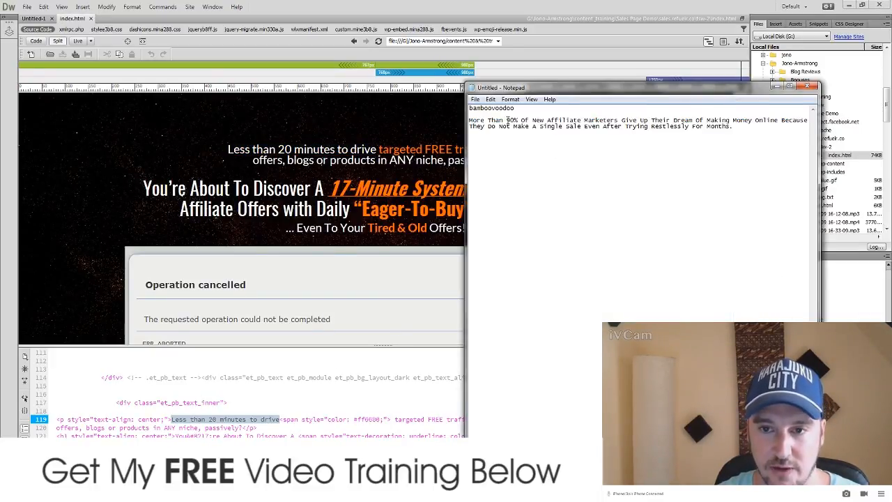
left_click_drag(505, 120, 618, 120)
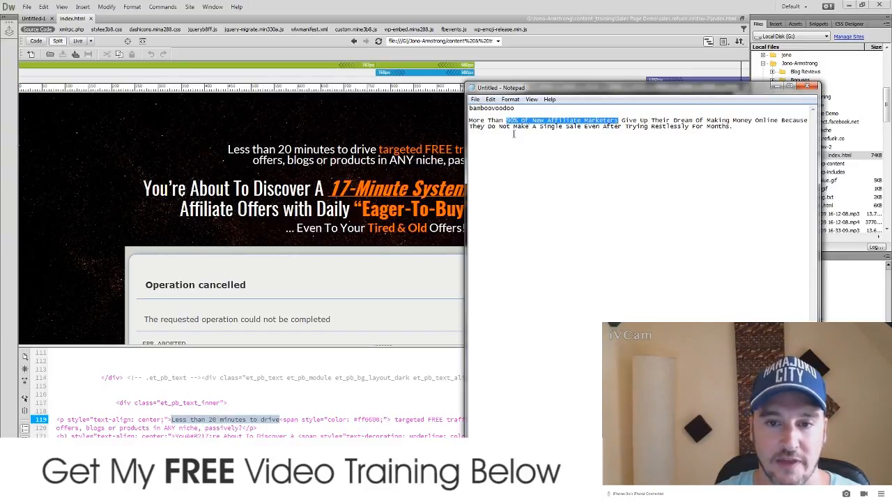
left_click_drag(505, 120, 468, 121)
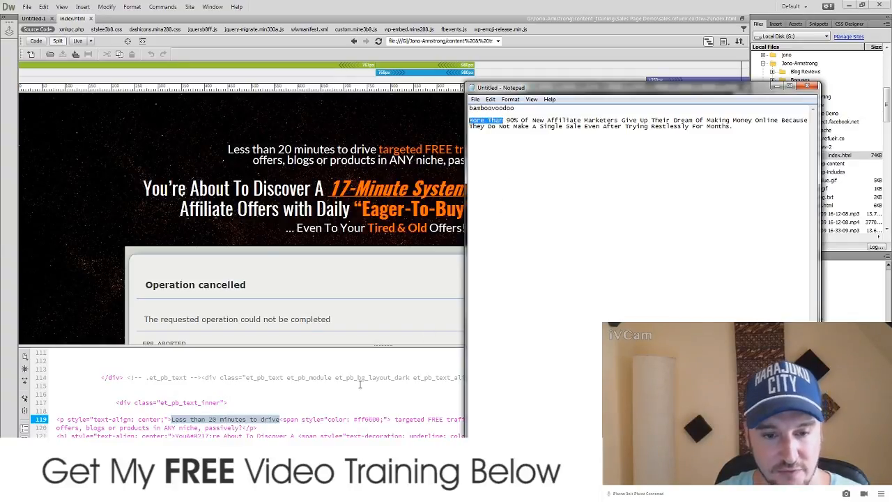
Step: Replace 'Less than 20 minutes to drive' on line 119 with 'More Than'
left_click(258, 420)
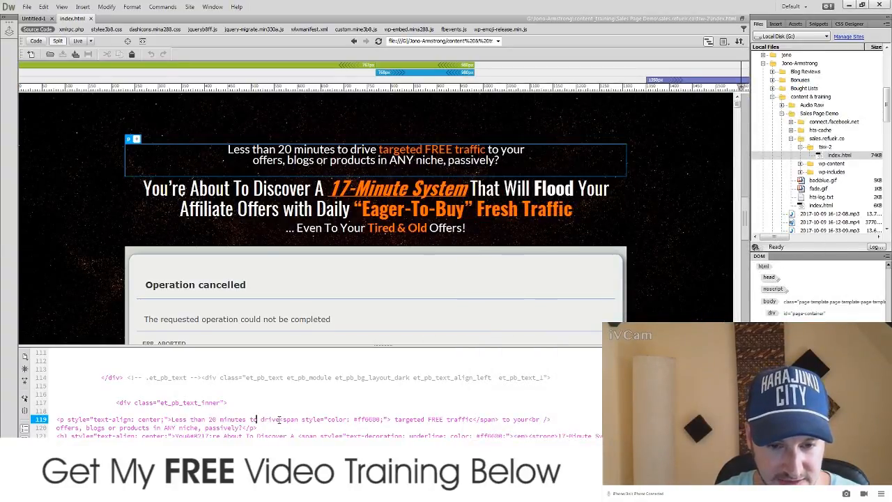
left_click_drag(279, 420, 252, 421)
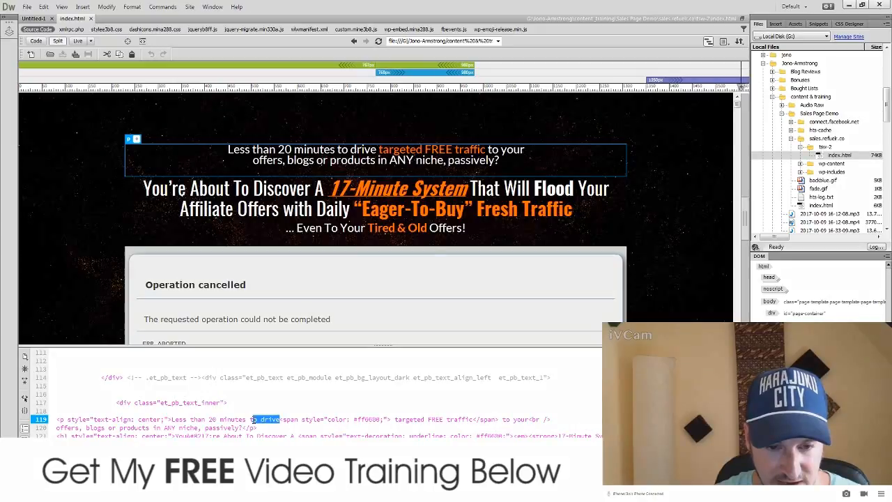
left_click(171, 420)
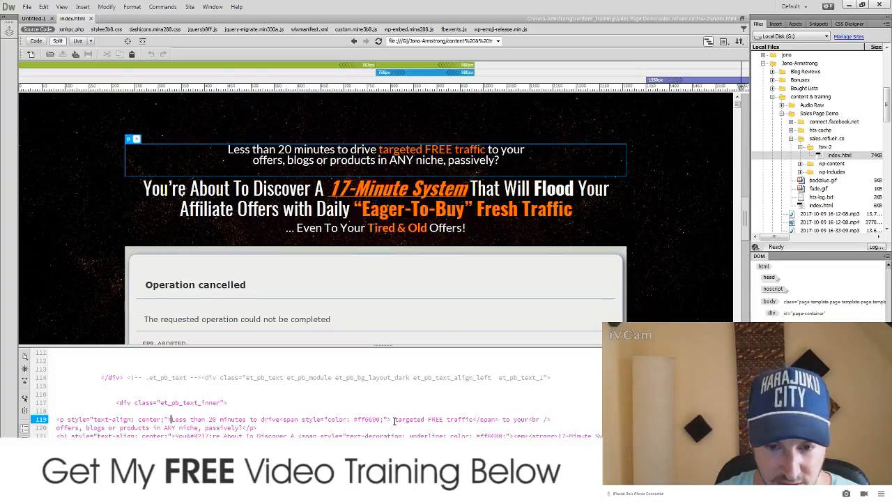
left_click_drag(394, 419, 473, 420)
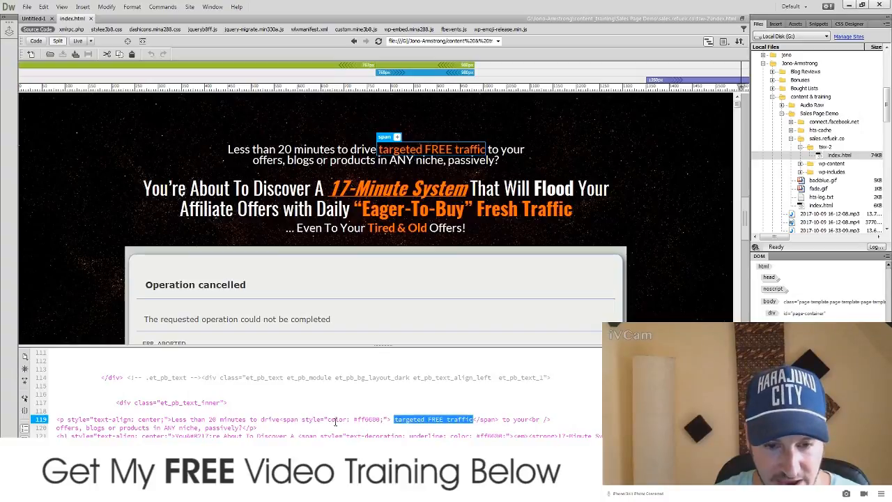
left_click_drag(389, 420, 170, 420)
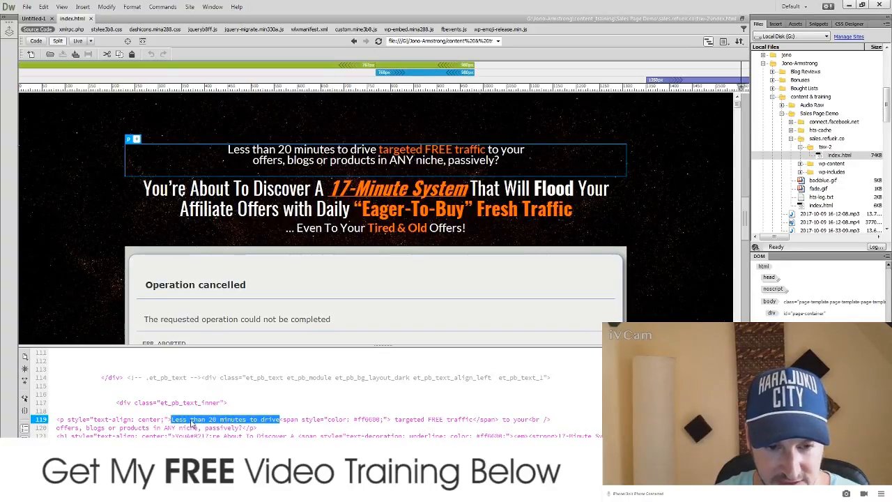
type("More Than")
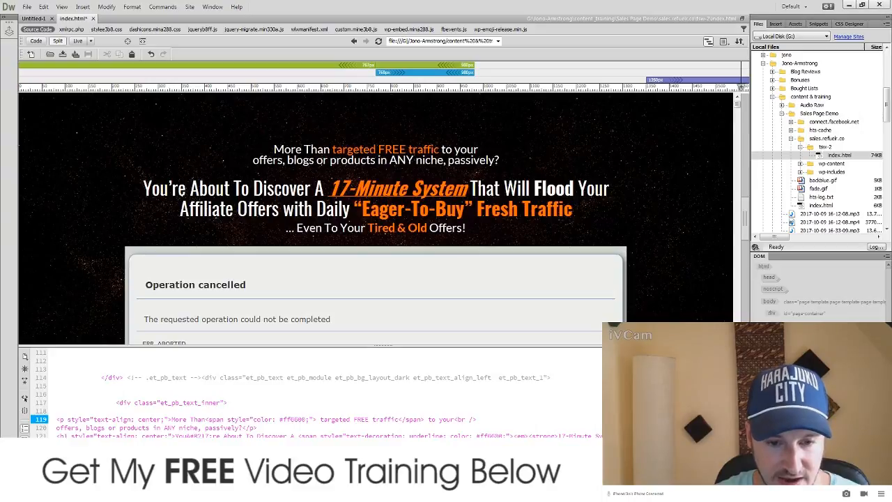
Step: Paste '90% Of New Affiliate Marketers' over 'targeted FREE traffic' on line 119
key("alt+Tab")
left_click_drag(507, 121, 618, 120)
key("ctrl+c")
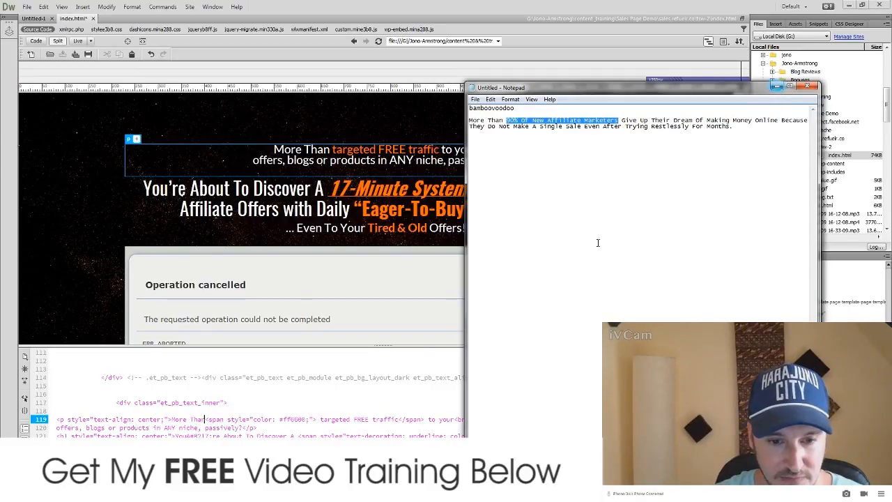
left_click(777, 86)
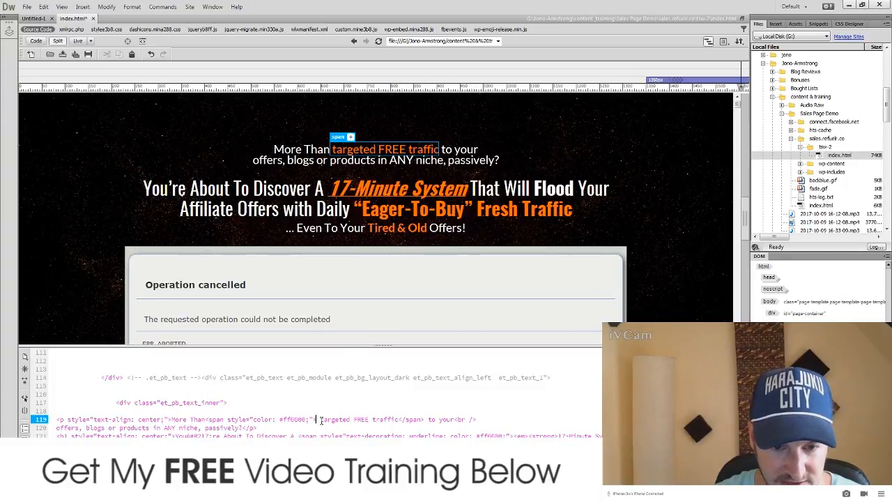
left_click_drag(320, 419, 399, 415)
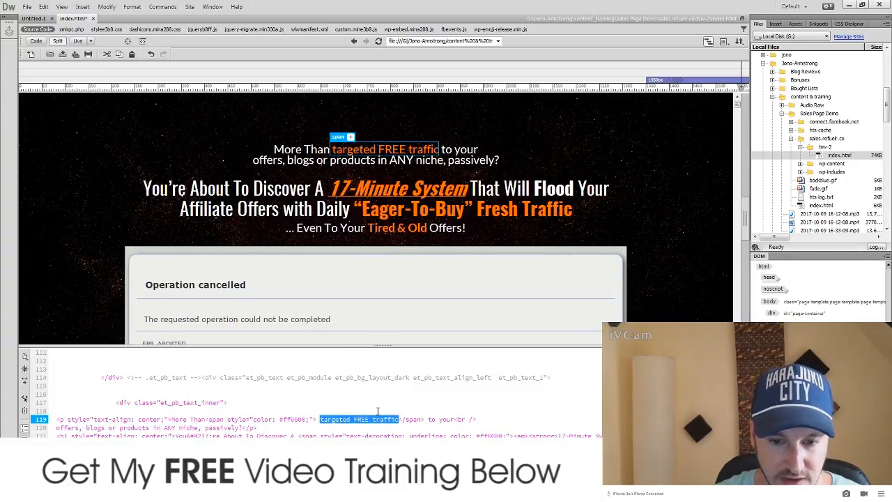
key("ctrl+v")
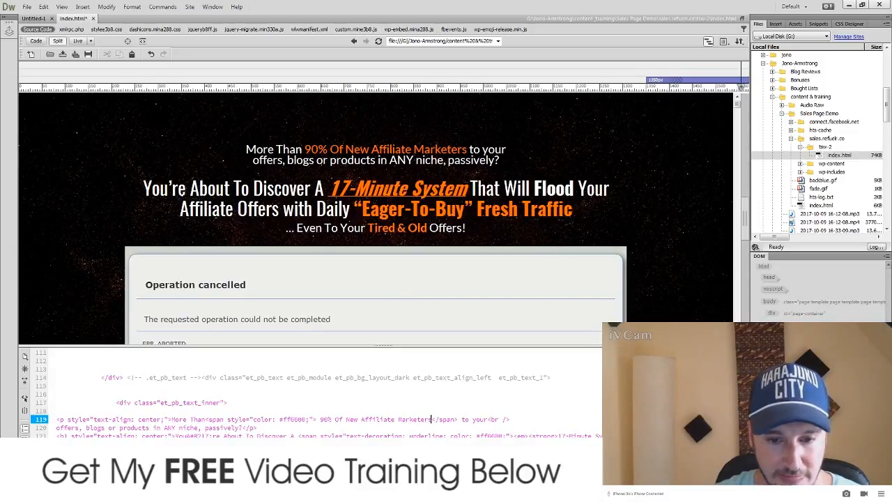
Step: Copy the 'Give Up… Months.' sentence from Notepad
key("alt+Tab")
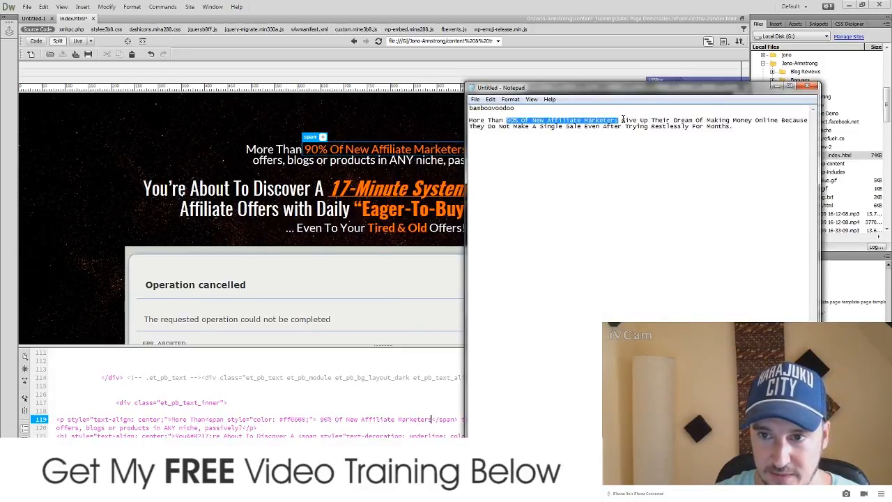
left_click_drag(622, 120, 734, 126)
key("ctrl+c")
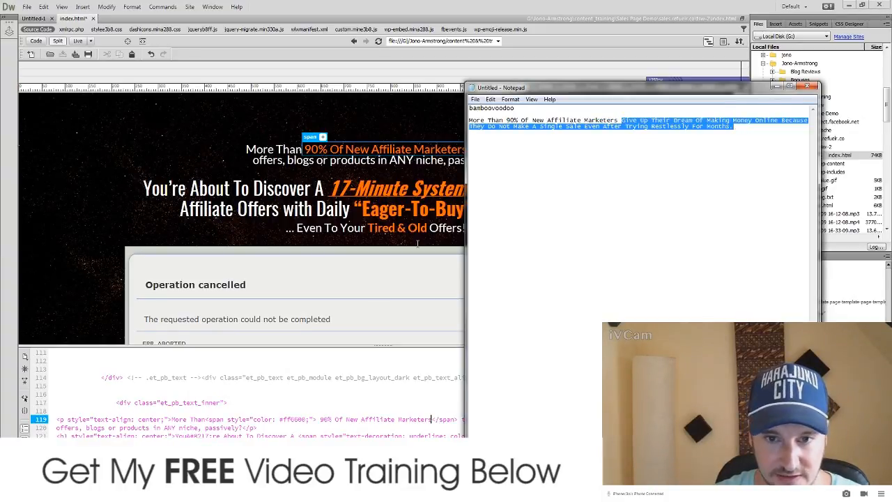
key("alt+Tab")
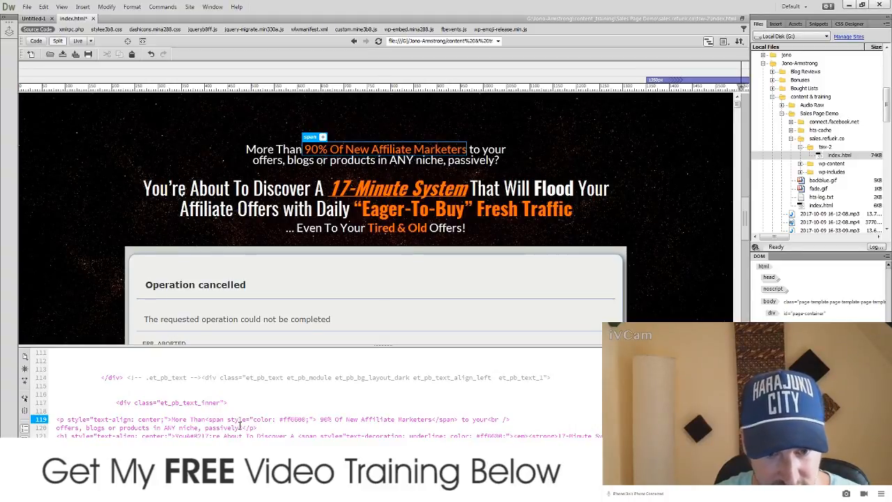
Step: Paste the 'Give Up…Restlessly For Months.' sentence on line 120, moving 'Give Up' to replace 'to your'
left_click_drag(243, 428, 57, 430)
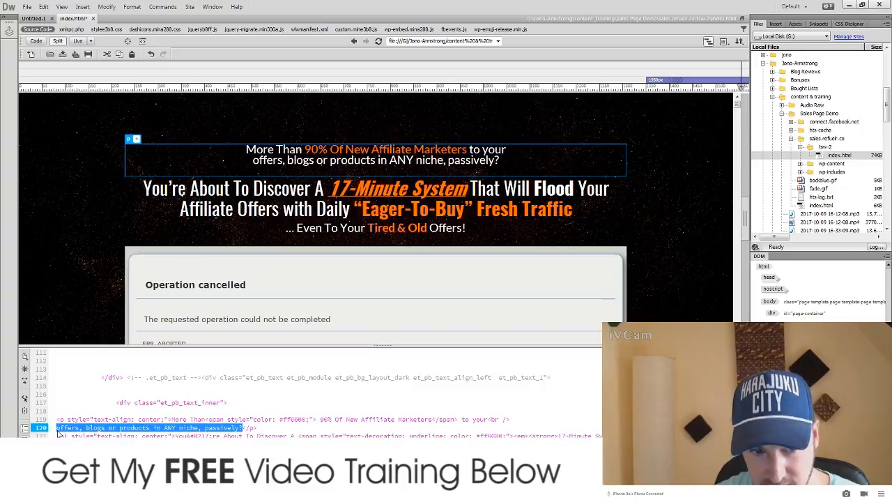
key("ctrl+v")
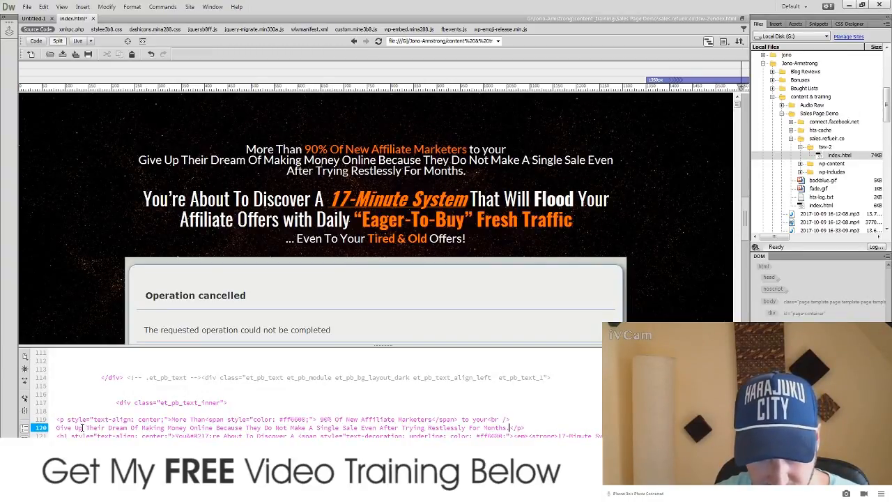
left_click_drag(84, 427, 57, 427)
key("ctrl+c")
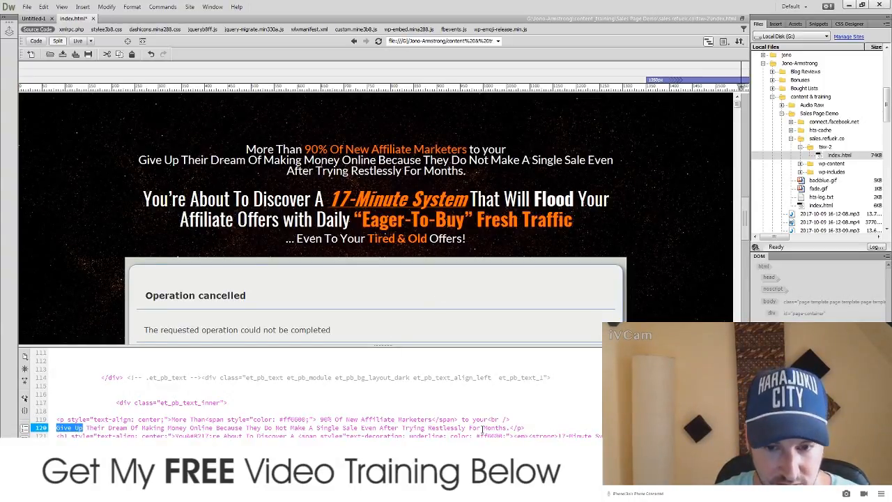
left_click_drag(490, 418, 463, 416)
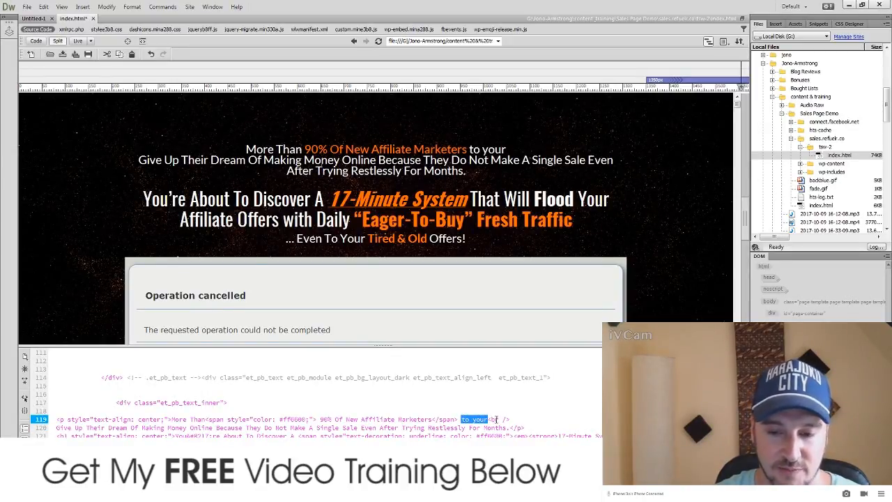
key("ctrl+v")
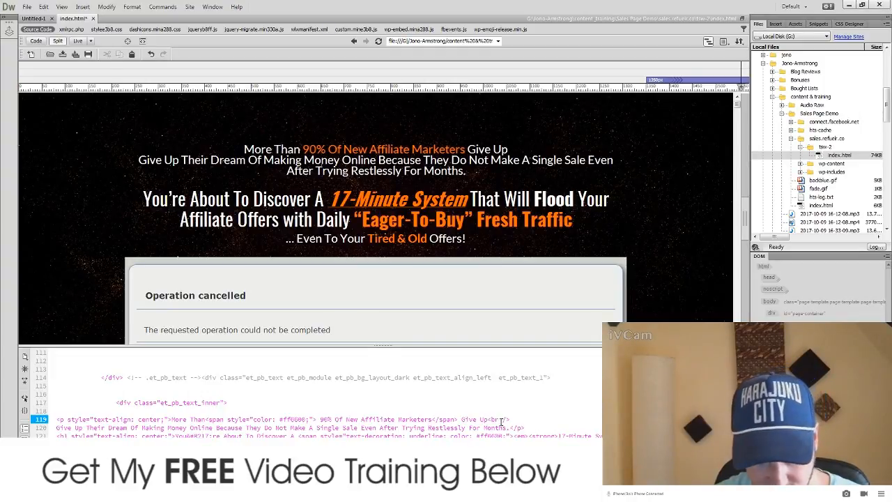
left_click_drag(82, 427, 59, 430)
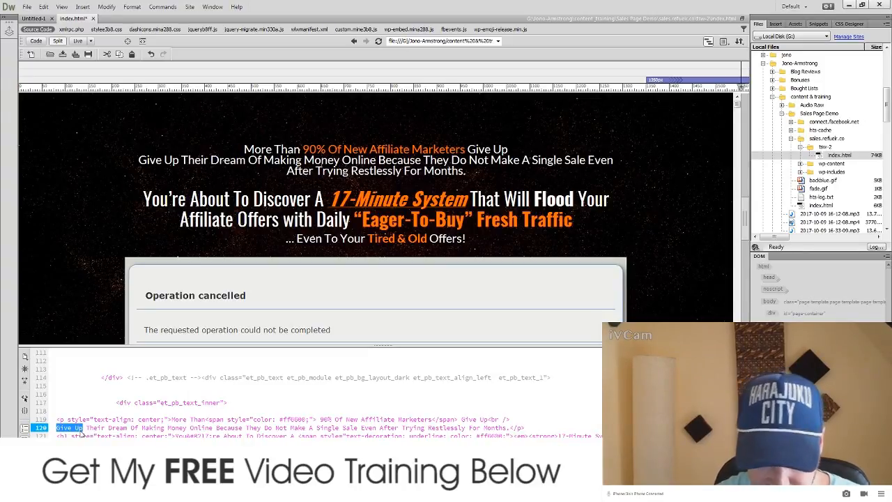
key("Delete")
key("Delete")
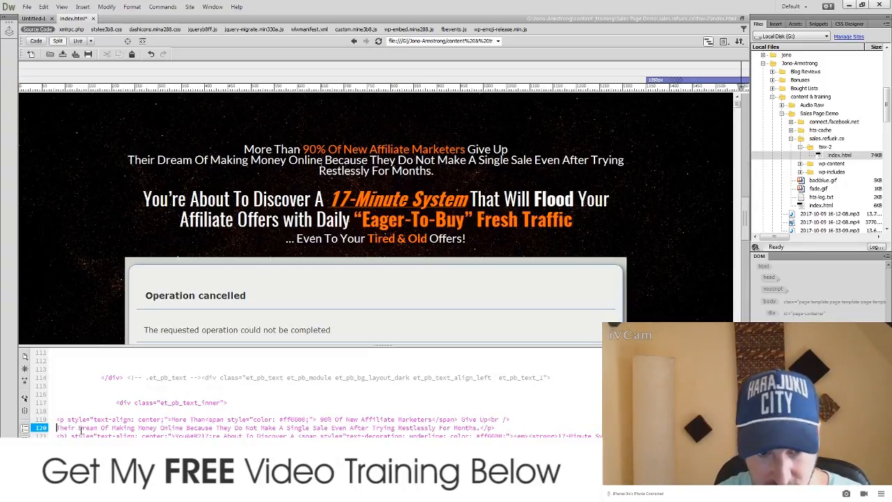
left_click(539, 405)
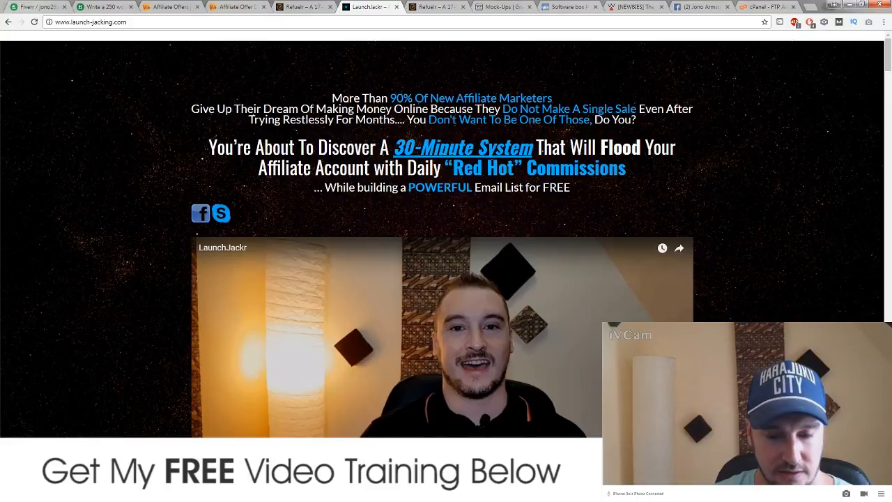
Step: Check the edited '90% Of New Affiliate Marketers' headline, then open a new Chrome tab
key("alt+Tab")
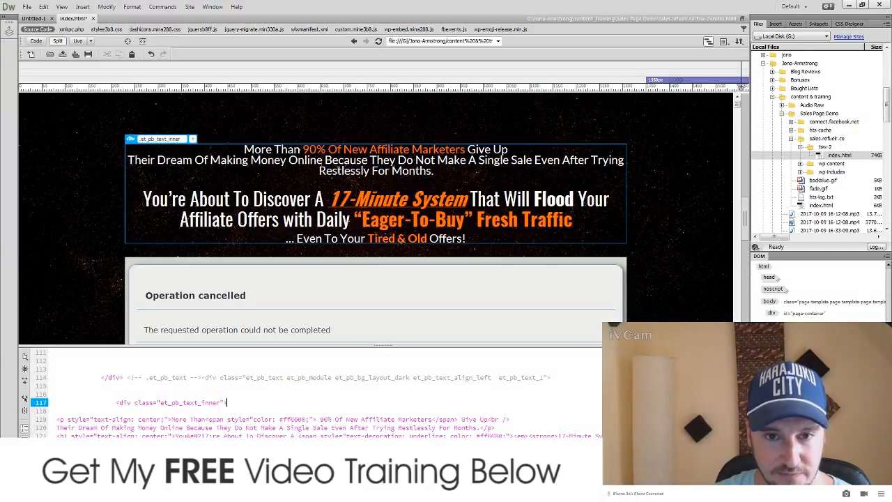
left_click_drag(304, 148, 466, 149)
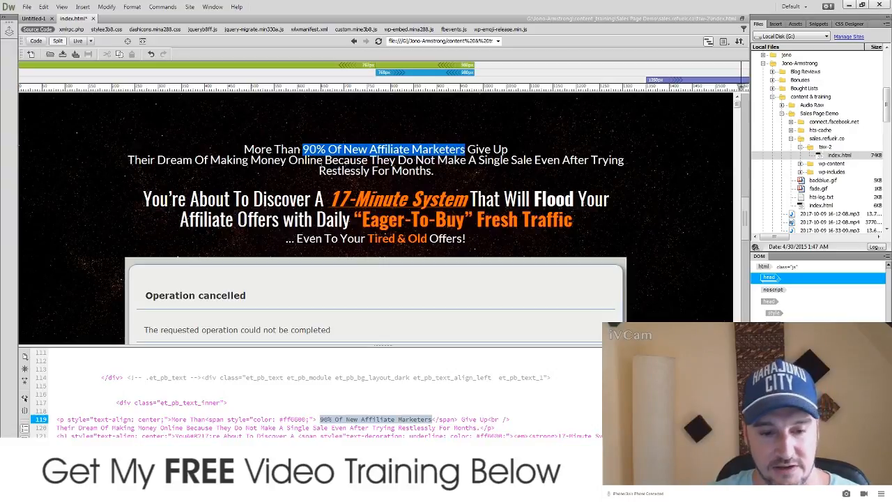
left_click(848, 5)
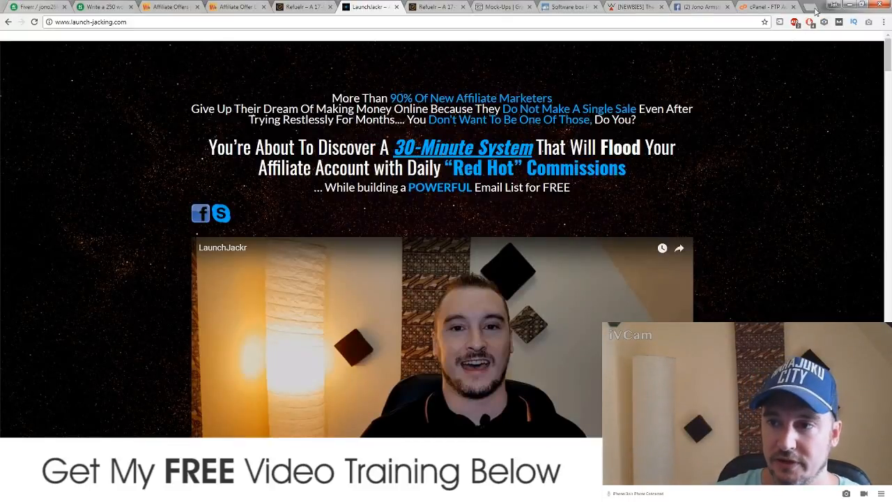
left_click(810, 6)
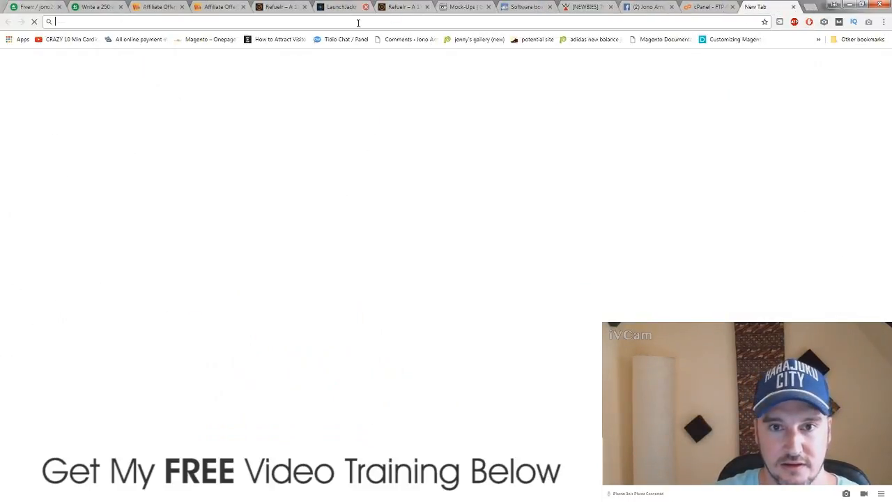
Step: Bring Dreamweaver back up, then return to Chrome's New Tab
left_click(261, 492)
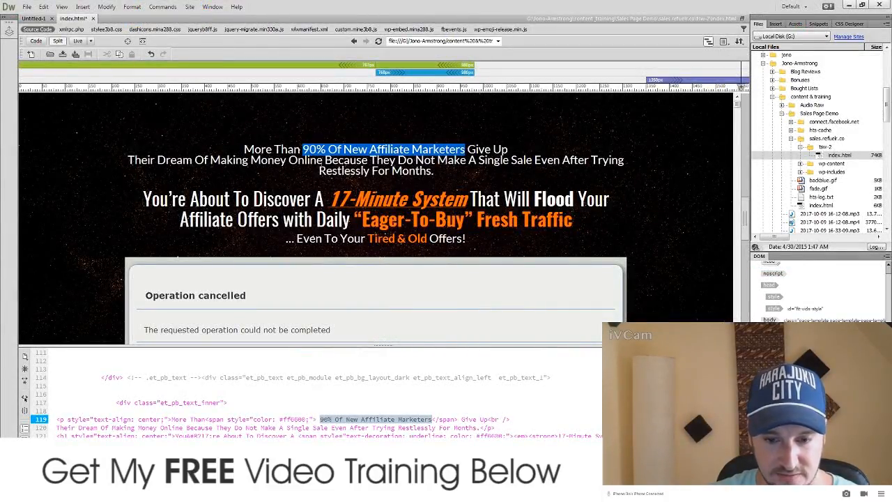
mouse_move(415, 492)
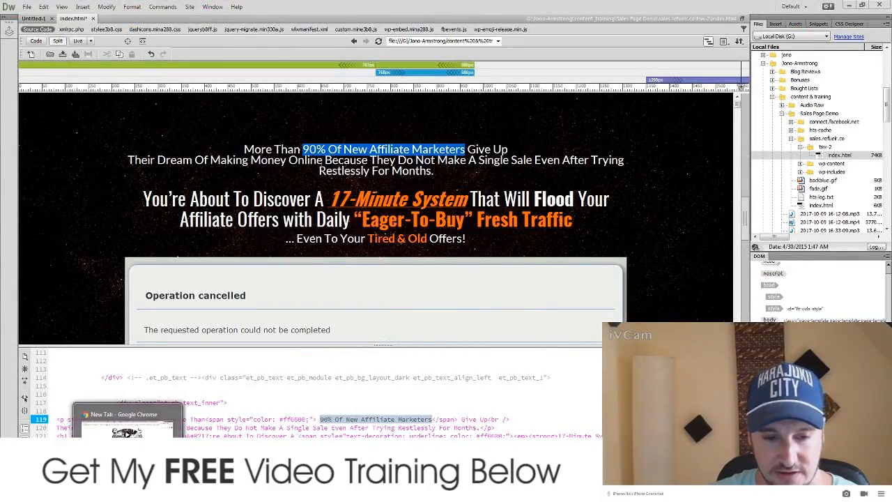
left_click(127, 492)
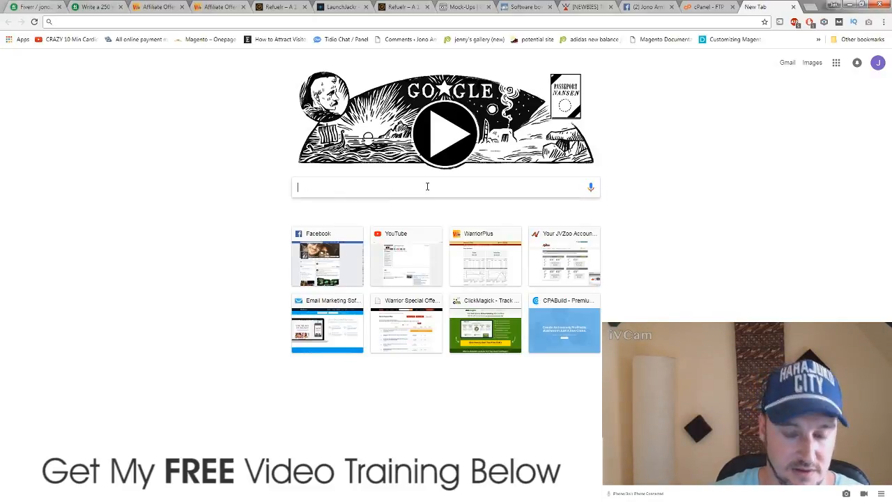
Step: Run a Google search for 'hex codes', then glance at the LaunchJacking sales page
type("hex codes")
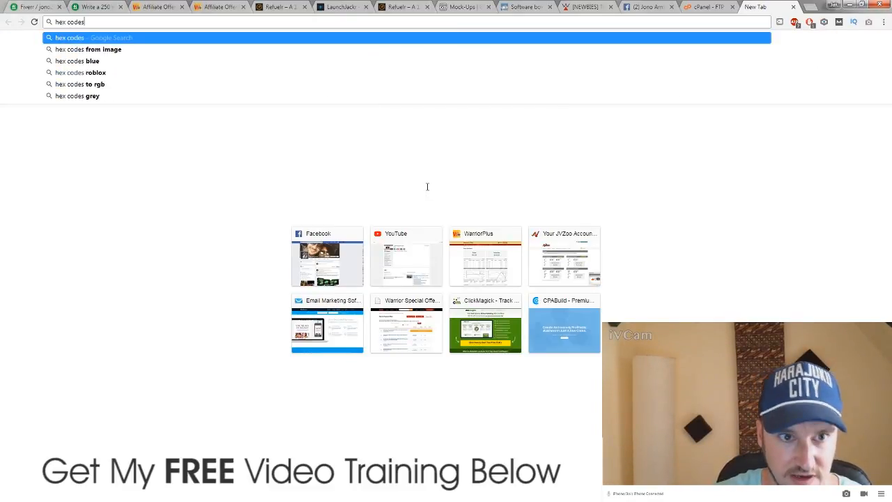
key("Return")
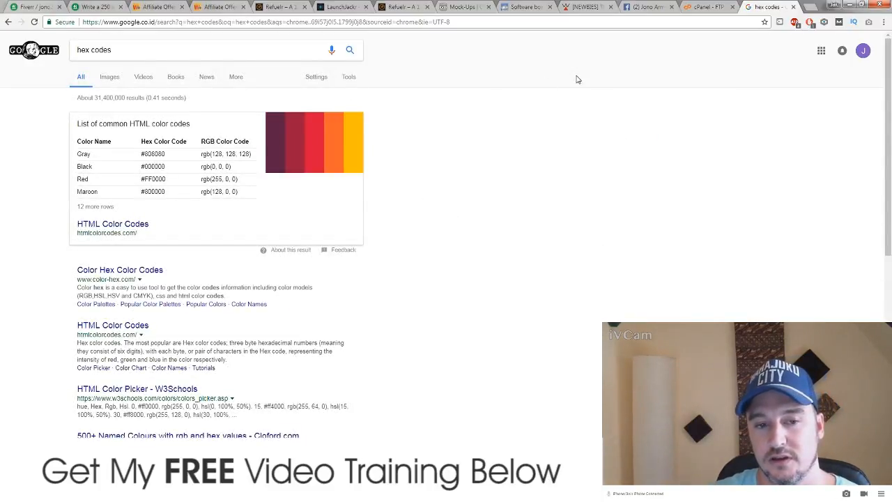
left_click(808, 7)
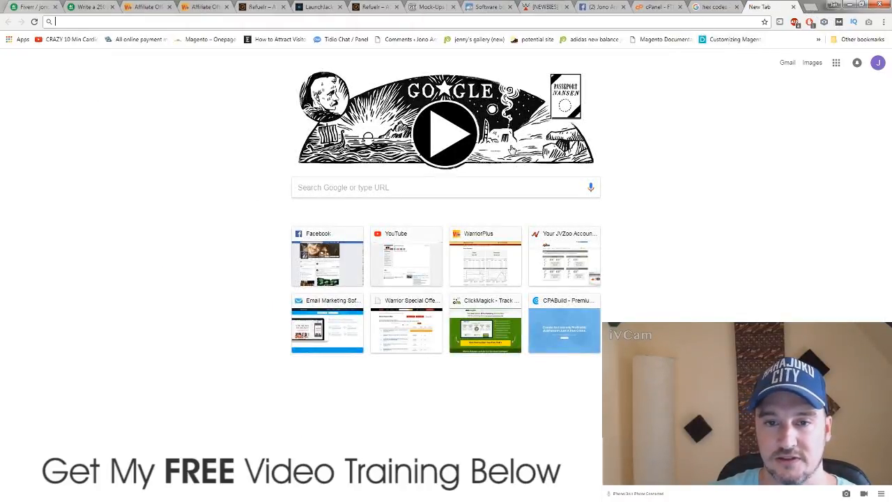
left_click(317, 7)
scroll(248, 260, "down", 15)
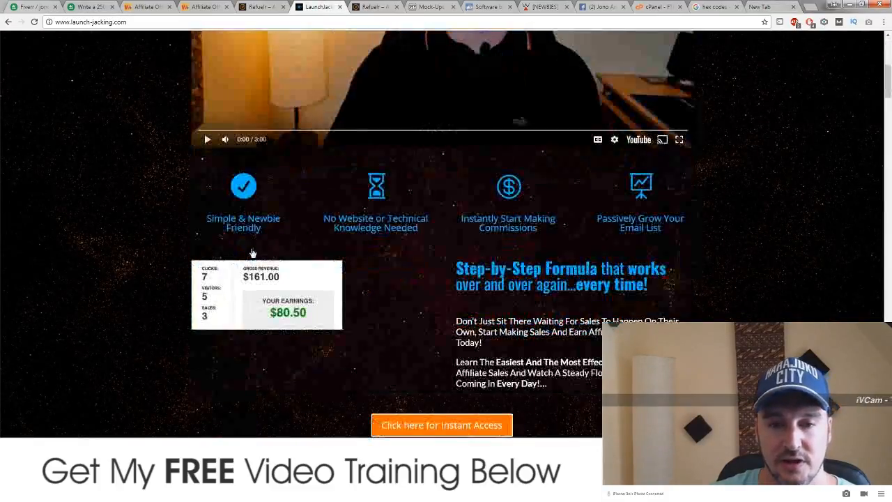
scroll(247, 256, "down", 3)
scroll(246, 259, "up", 12)
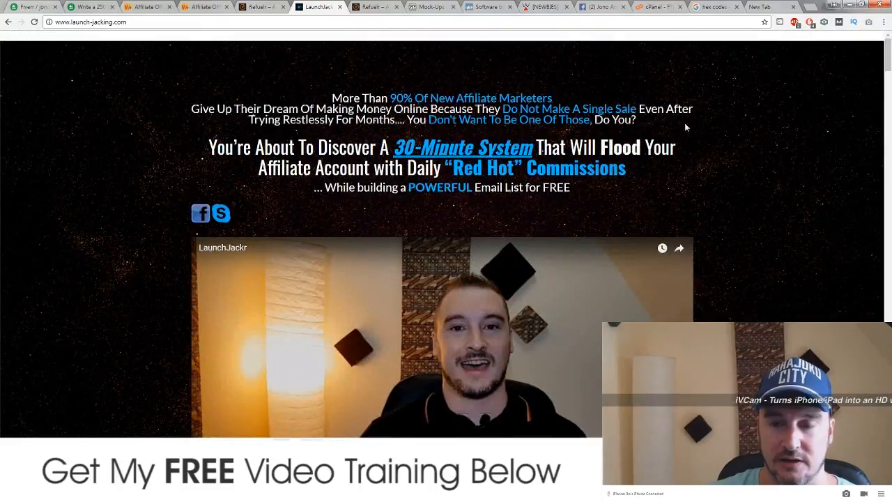
Step: Search for 'color palettes hex codes' from the 'color combinations hex' suggestions
left_click(771, 10)
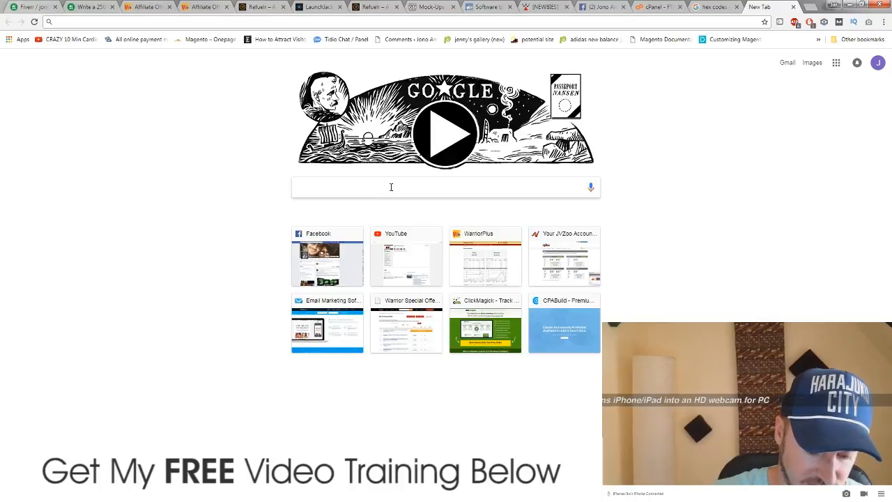
type("colo")
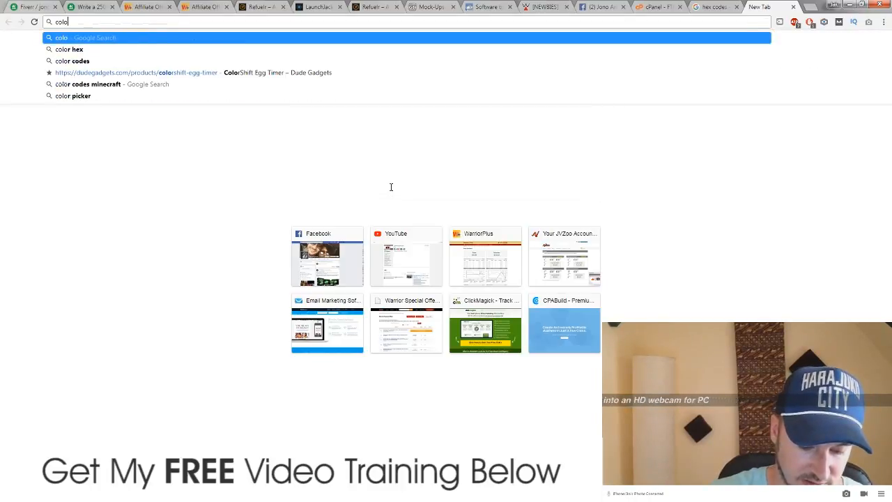
type("r")
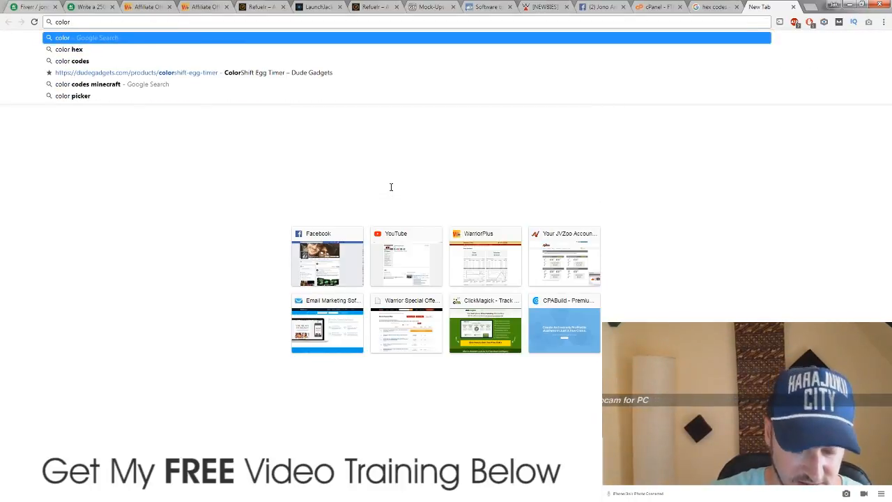
type(" combinatio")
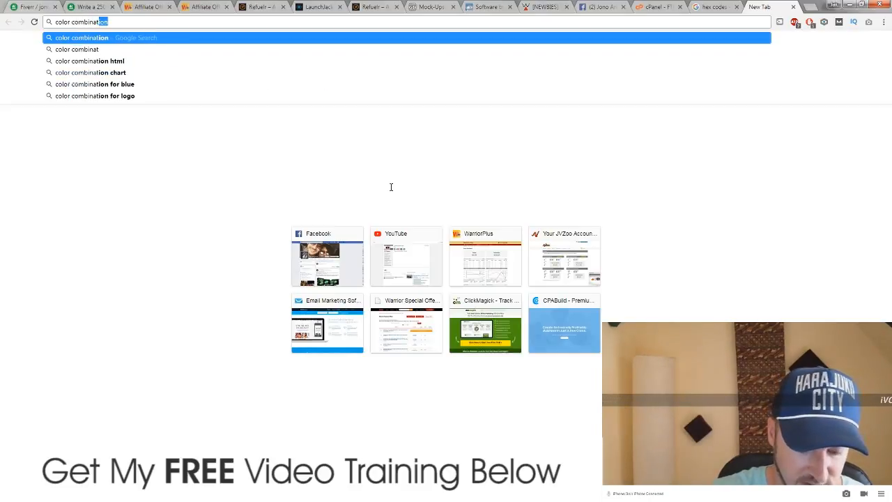
type("ns")
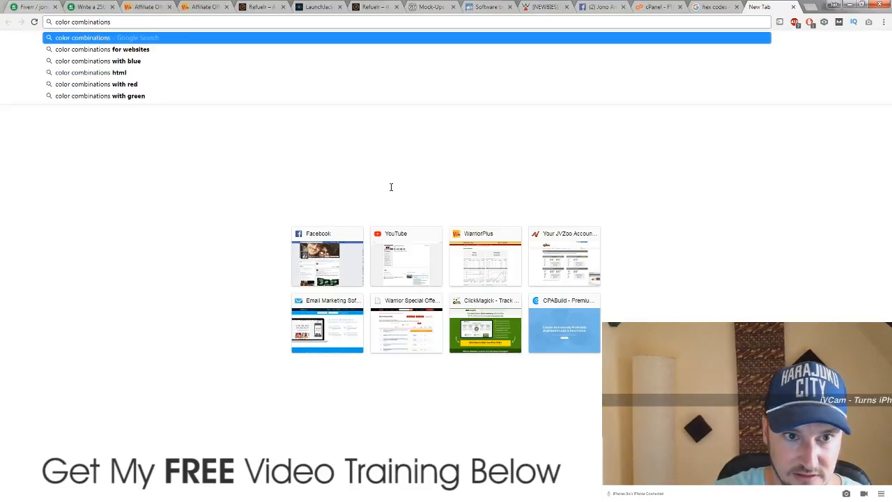
type(" hex")
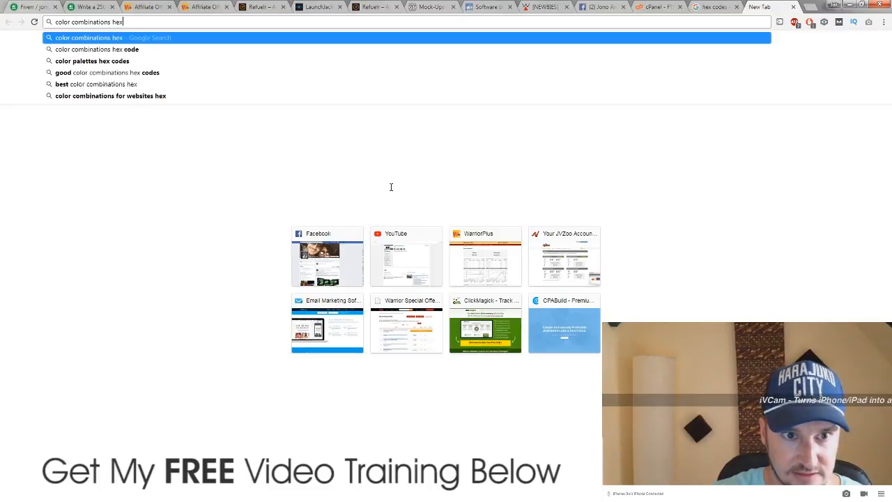
left_click(147, 62)
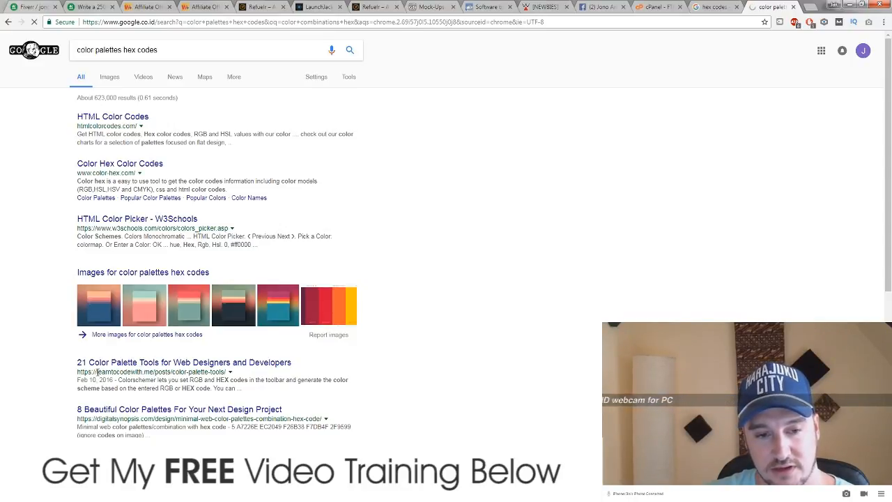
Step: Open and skim the learntocodewith.me '21 Color Palette Tools' article
left_click(94, 368)
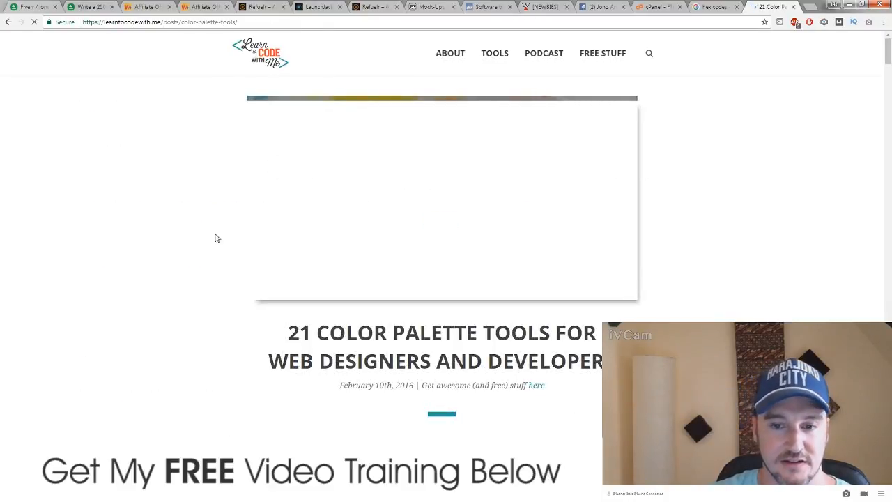
scroll(222, 277, "down", 3)
scroll(220, 280, "down", 9)
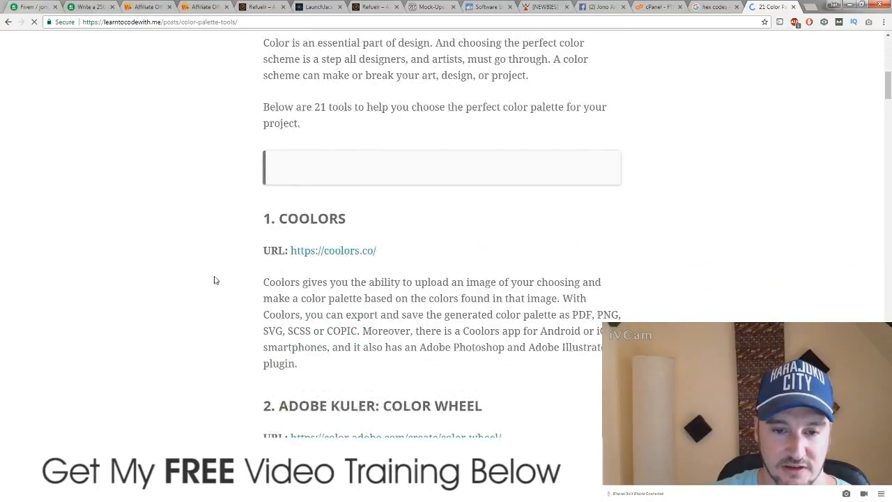
scroll(214, 276, "down", 2)
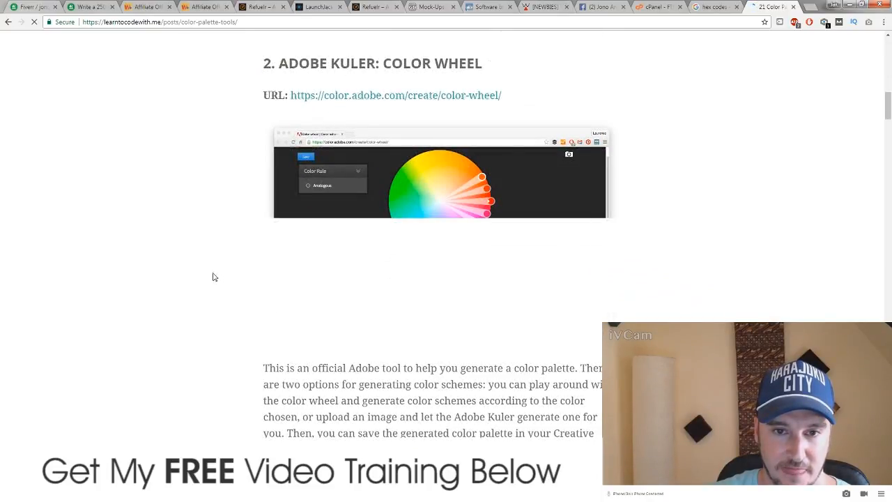
scroll(214, 277, "down", 15)
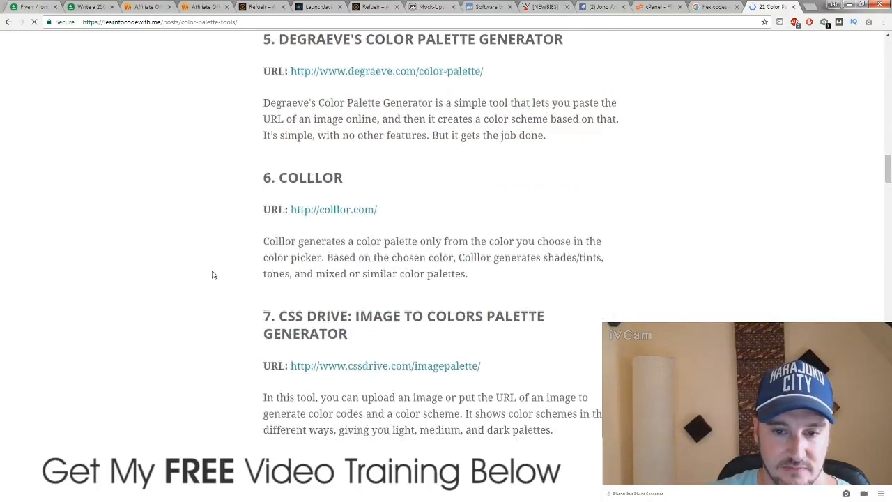
scroll(20, 97, "down", 4)
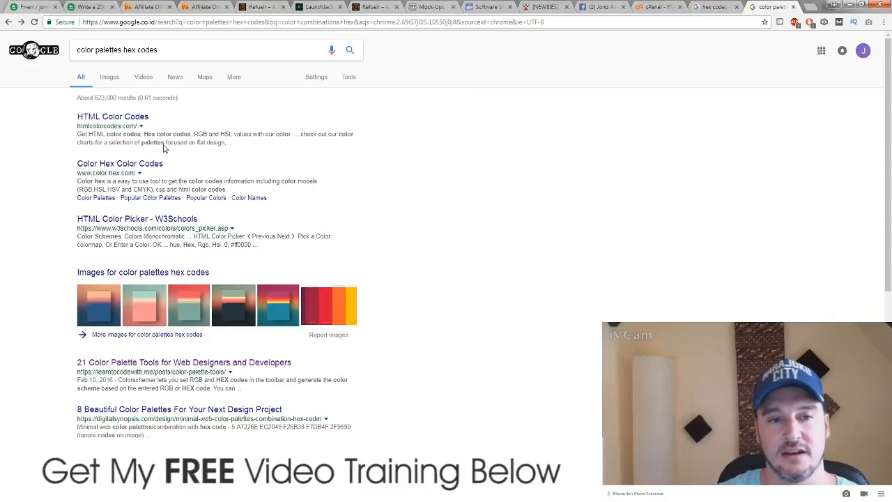
Step: Change the query to 'color combinations' and search again
left_click_drag(161, 46, 98, 48)
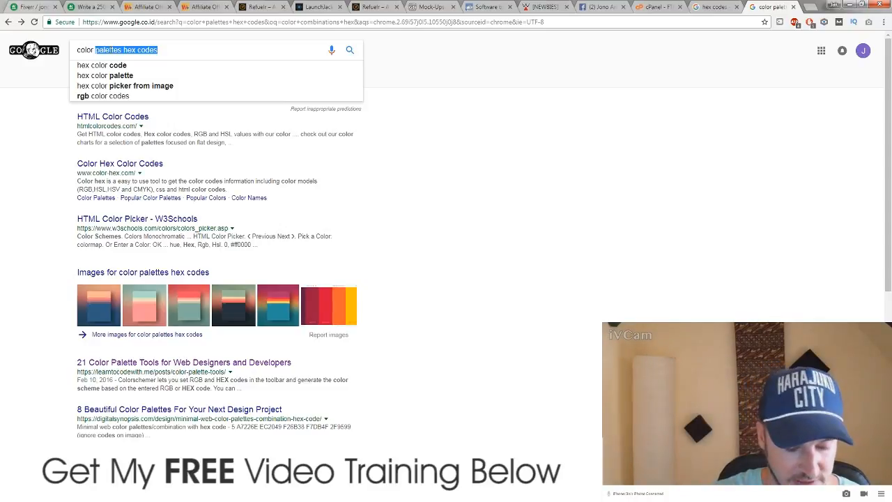
type("combinations")
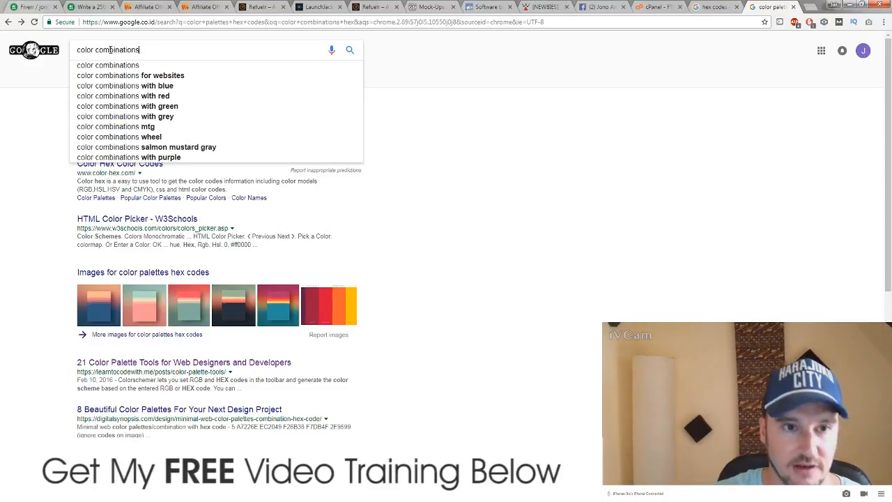
key("Return")
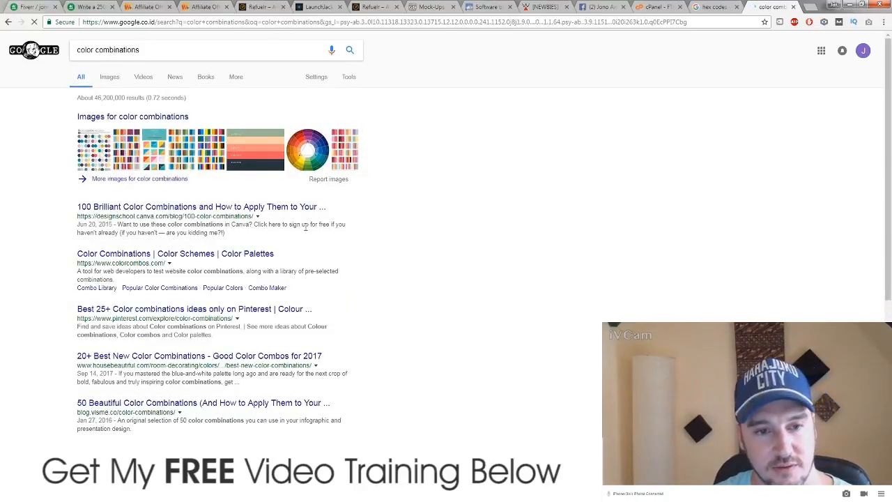
Step: Open the Canva and Pinterest colour-combination results in new tabs
right_click(241, 209)
left_click(256, 212)
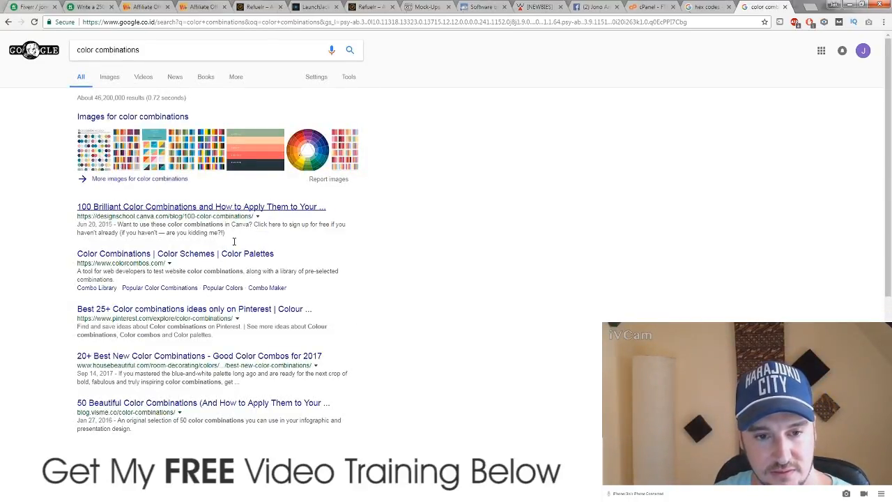
right_click(215, 310)
left_click(239, 316)
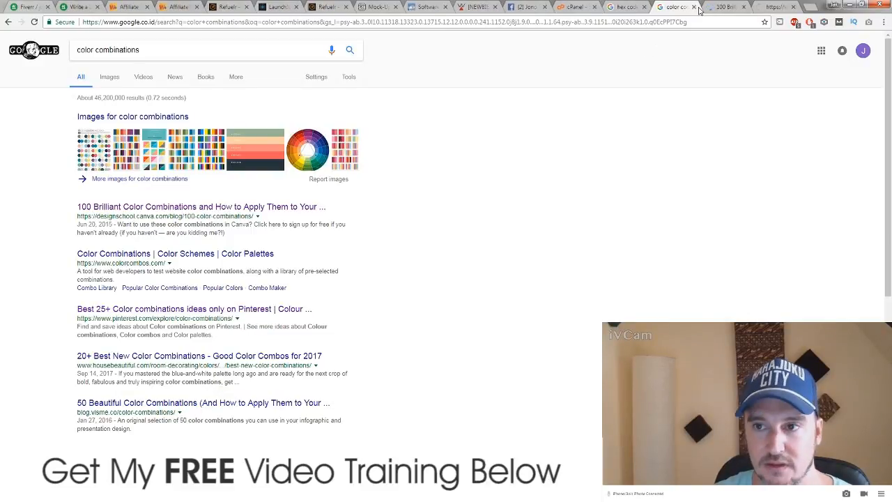
Step: Look over the Canva '100 Brilliant Color Combinations' article and the Pinterest page
left_click(719, 9)
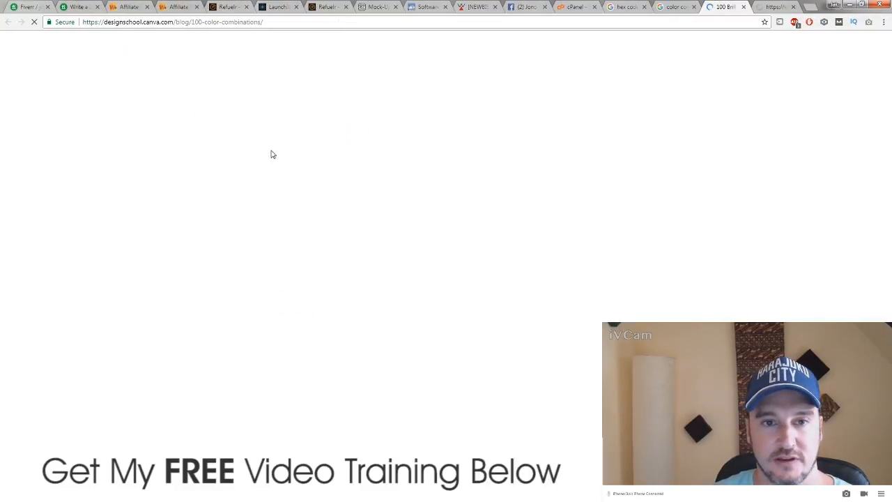
scroll(122, 221, "down", 5)
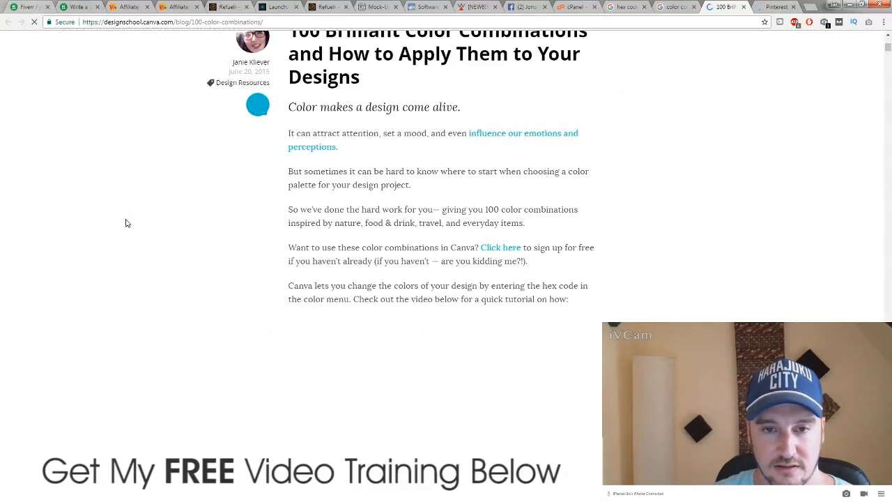
scroll(126, 223, "down", 8)
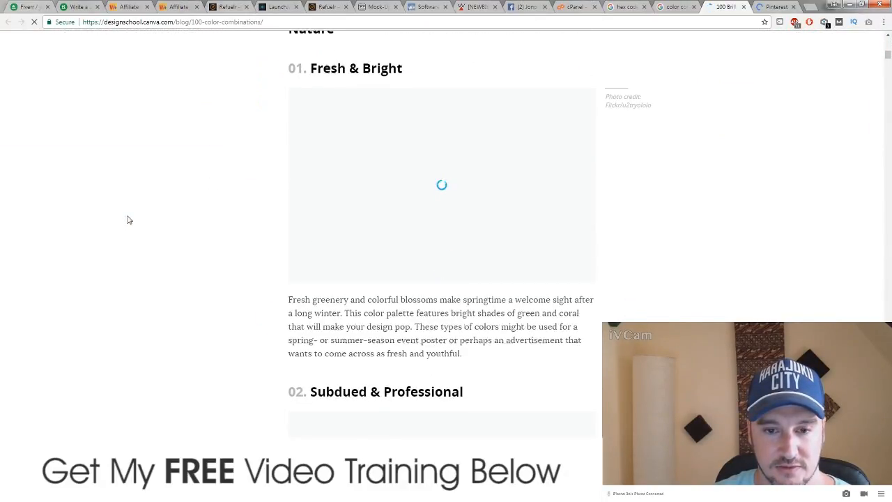
left_click(774, 7)
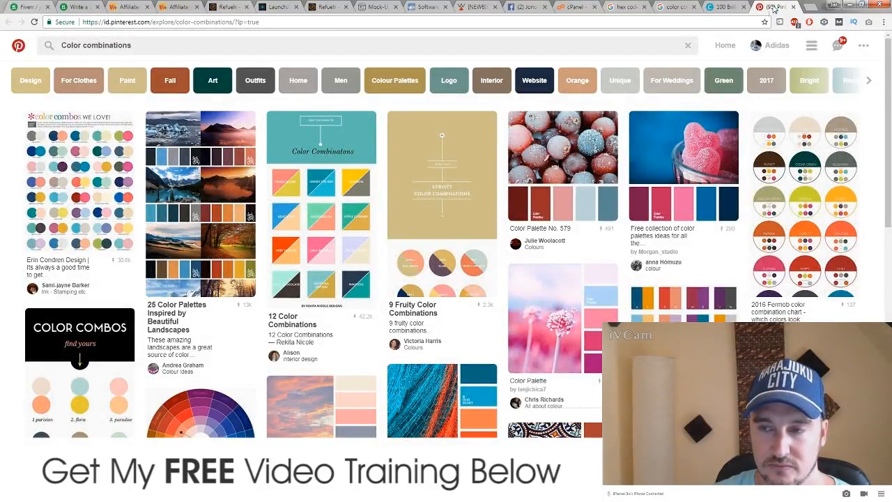
left_click(741, 7)
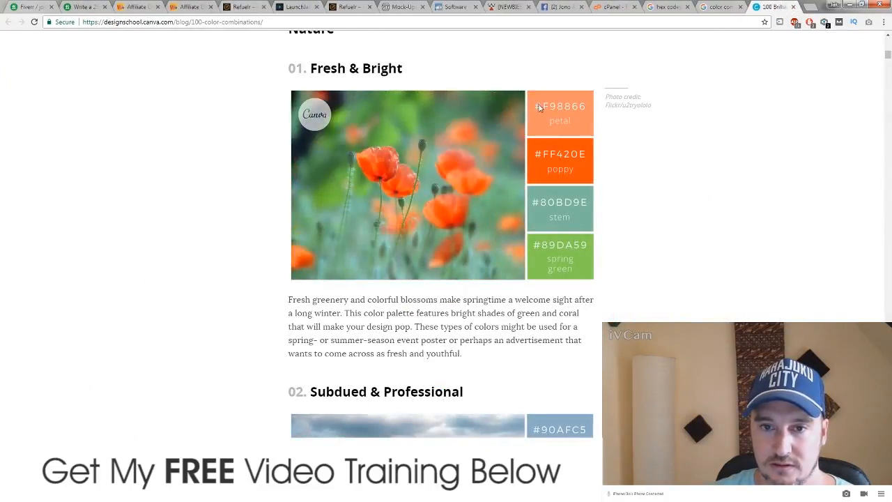
Step: Scroll the Canva article to palette 11, Fresh & Energetic, with its #4CB5F5 blue sky
scroll(227, 198, "down", 5)
scroll(227, 198, "down", 3)
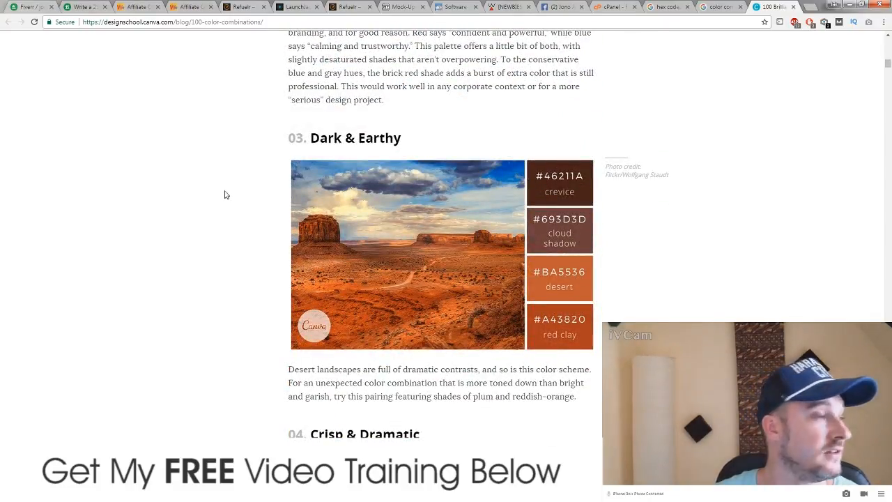
scroll(222, 198, "down", 4)
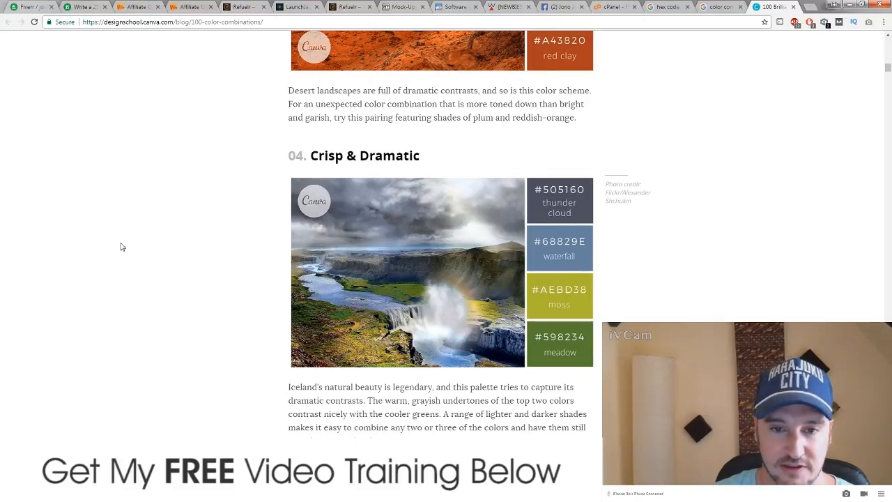
scroll(152, 237, "down", 4)
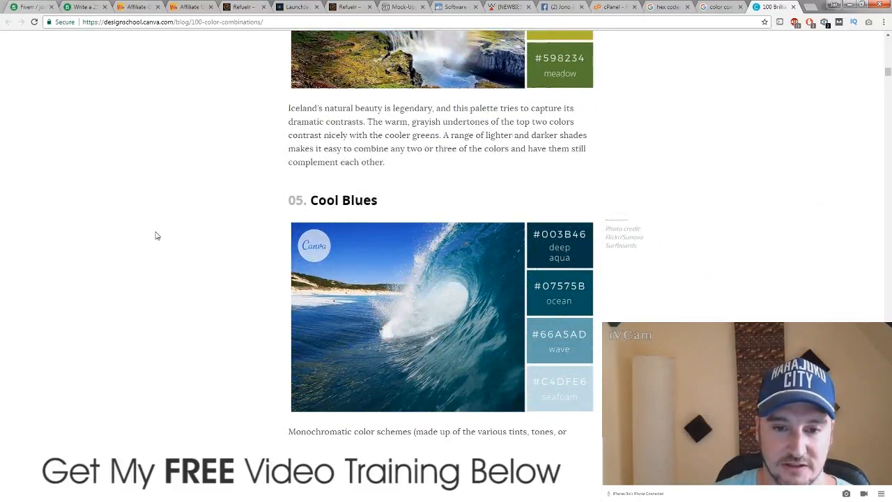
scroll(156, 235, "up", 3)
scroll(157, 235, "down", 4)
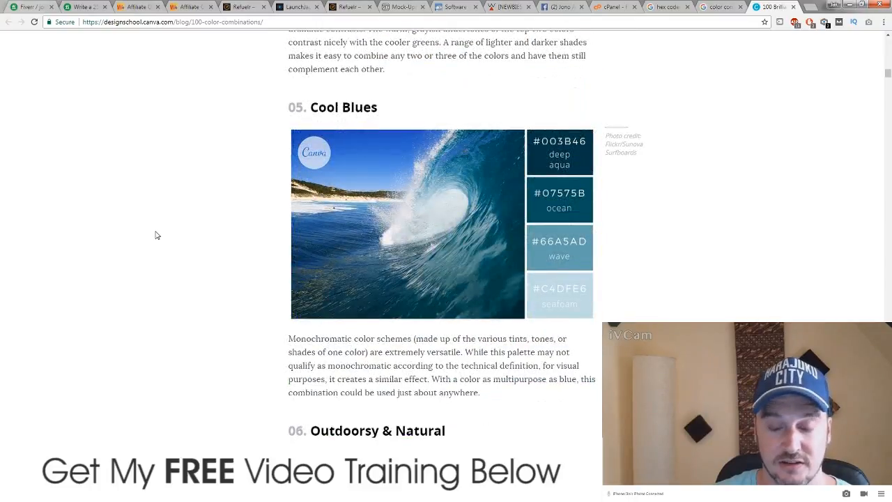
scroll(156, 236, "down", 3)
scroll(159, 238, "up", 8)
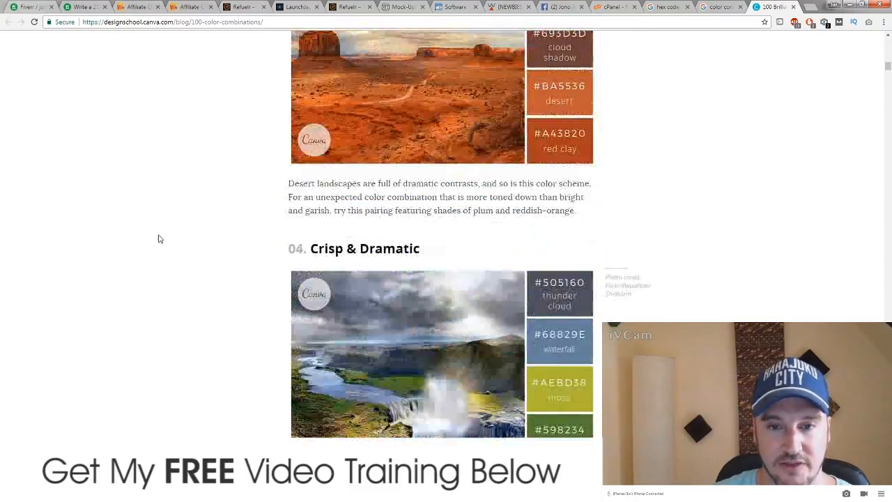
scroll(167, 239, "up", 15)
scroll(178, 238, "down", 6)
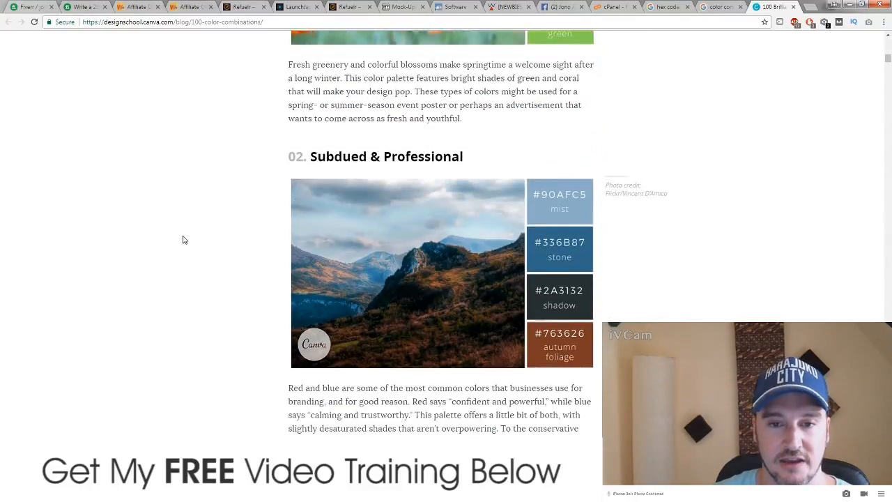
scroll(188, 239, "down", 2)
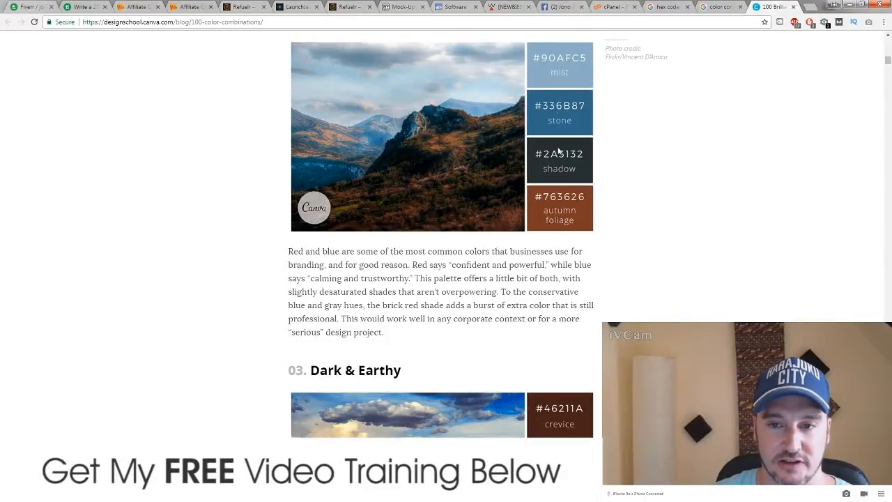
scroll(161, 285, "down", 5)
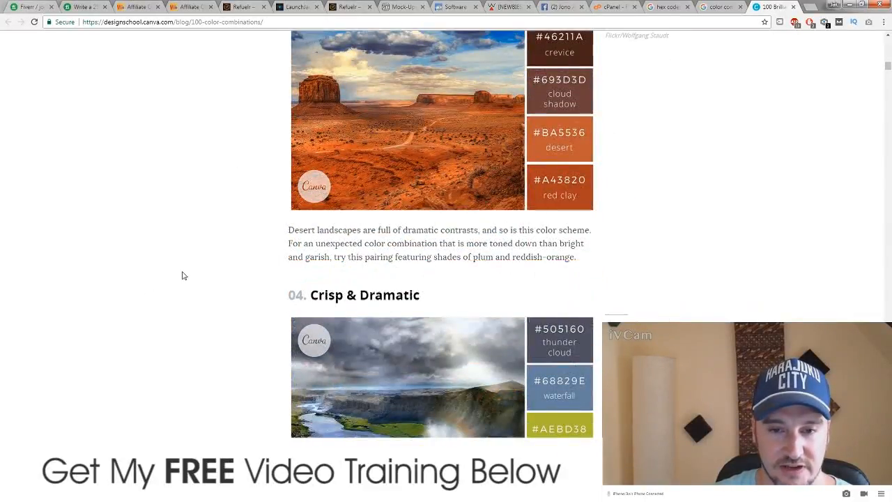
scroll(298, 223, "down", 10)
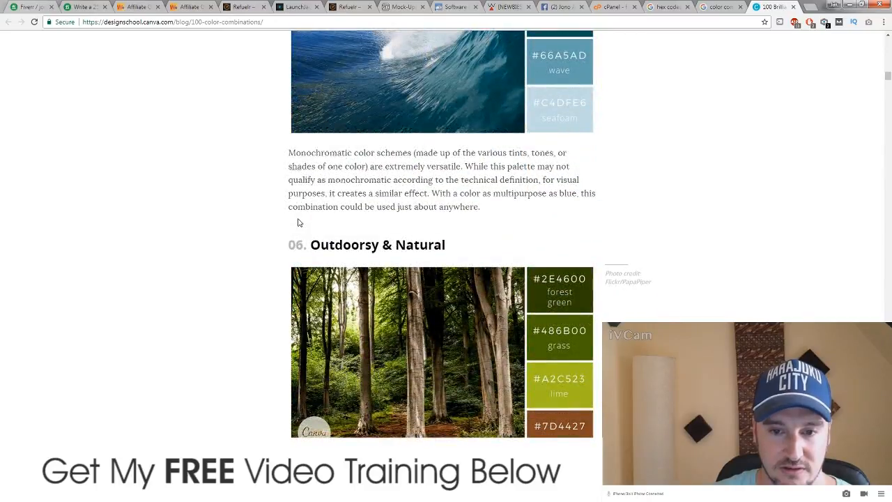
scroll(298, 223, "down", 5)
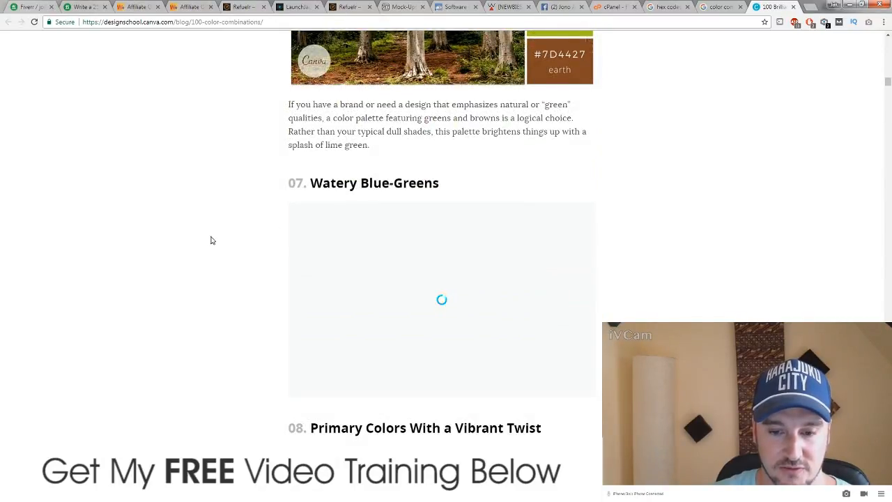
scroll(212, 237, "down", 6)
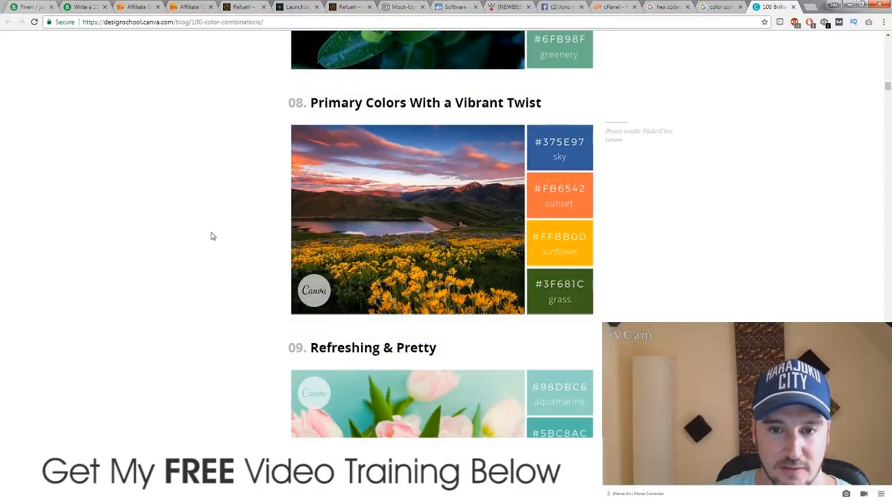
scroll(212, 236, "down", 3)
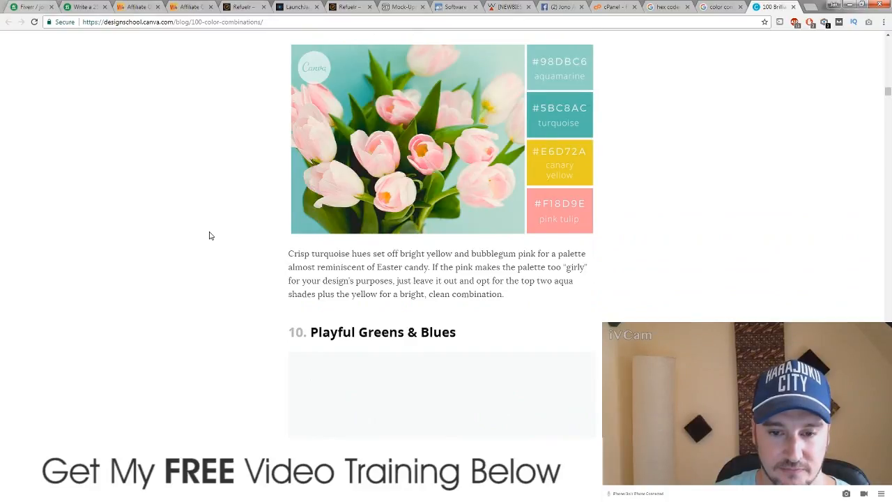
scroll(209, 235, "down", 6)
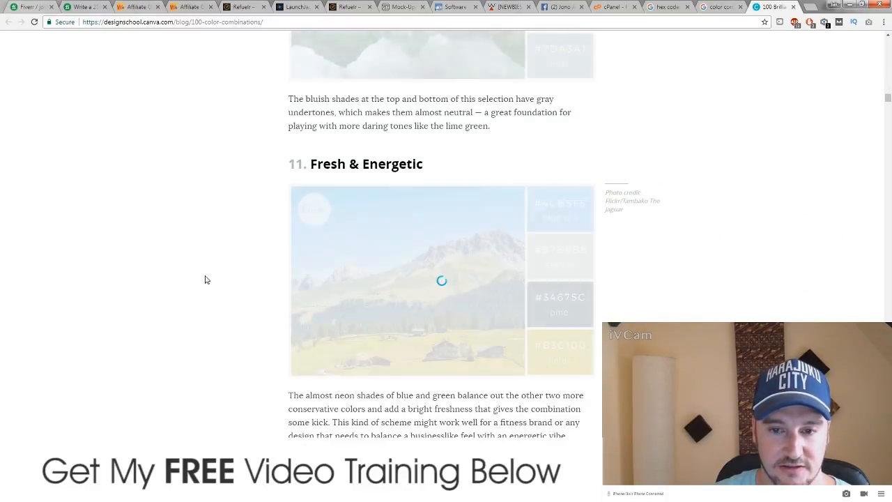
scroll(205, 278, "down", 1)
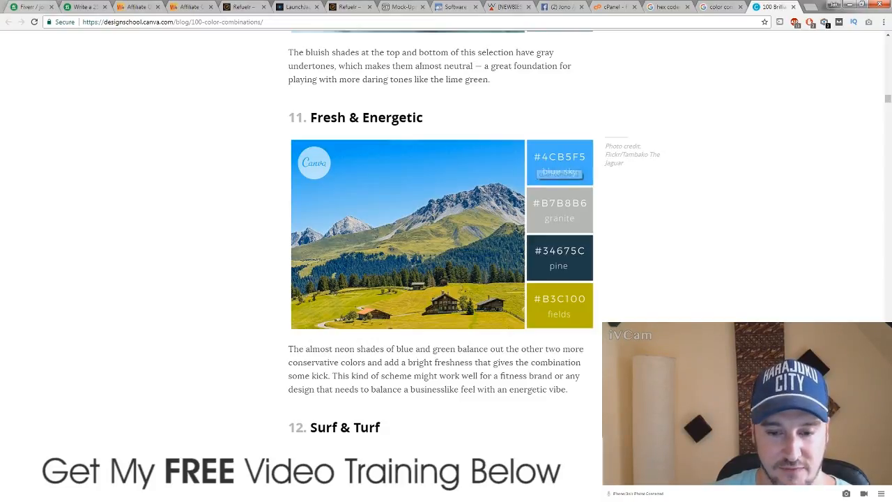
Step: Replace the orange #ff6600 on line 119 with #4CB5F5 and select the new code
key("alt+Tab")
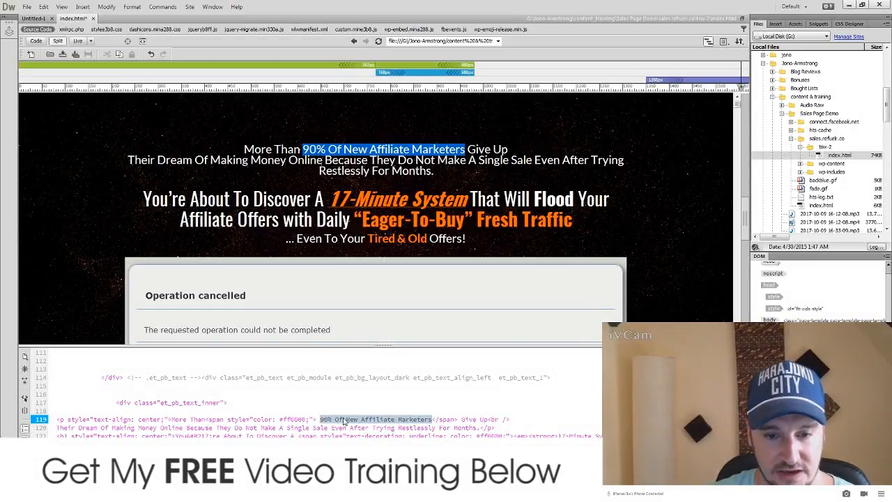
left_click_drag(306, 420, 281, 420)
type("4c")
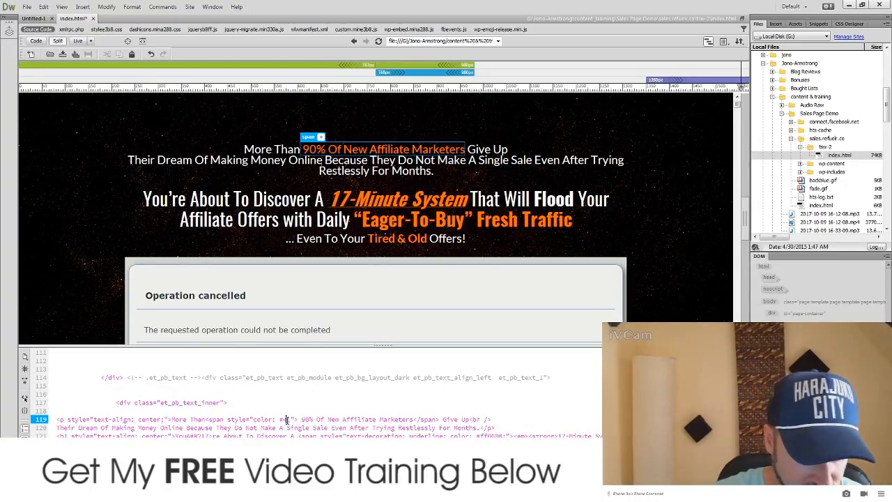
type("5f4")
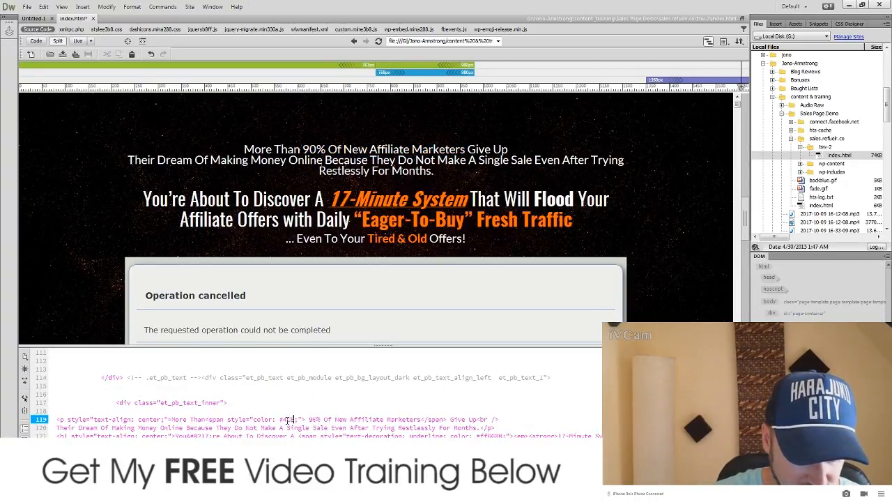
type("5")
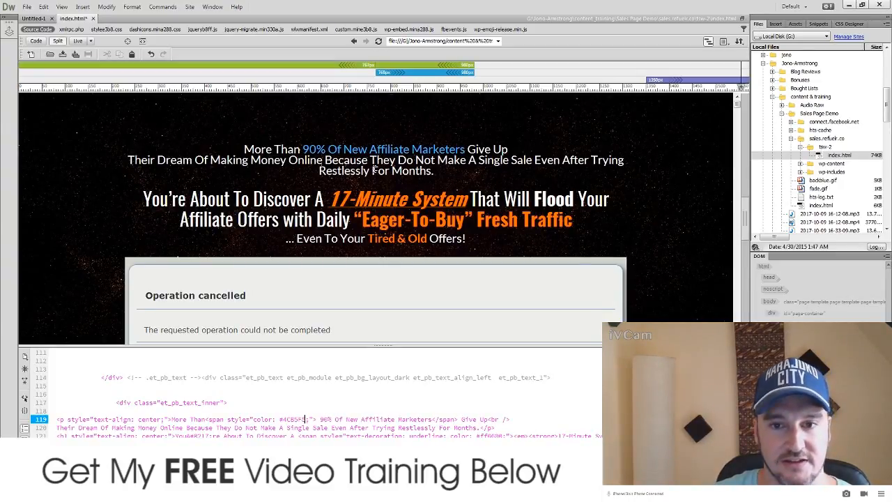
double_click(307, 418)
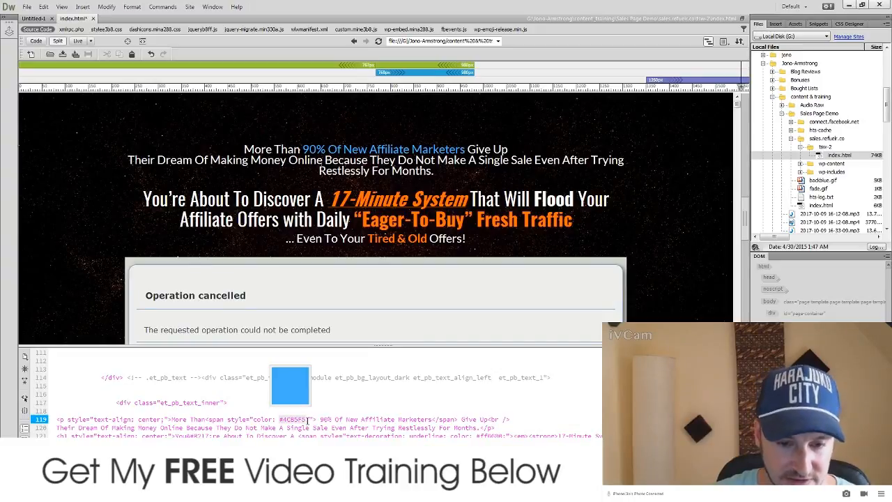
left_click(281, 430)
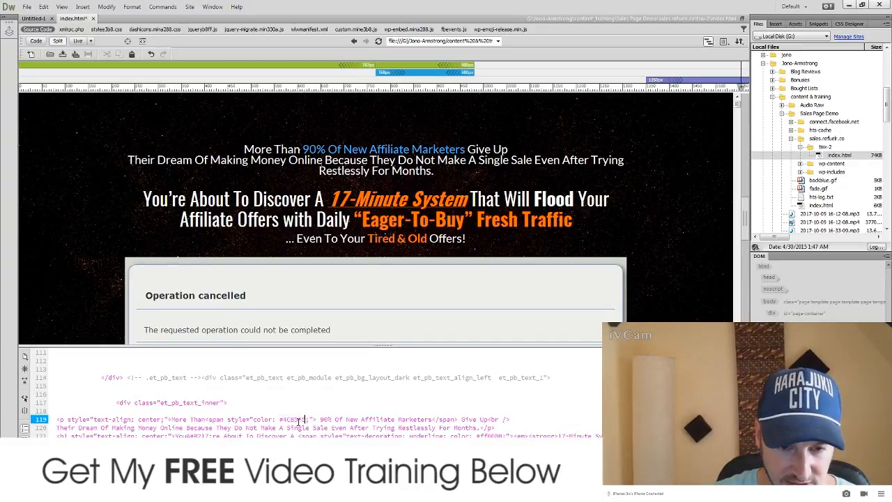
left_click_drag(306, 418, 282, 418)
key("ctrl+c")
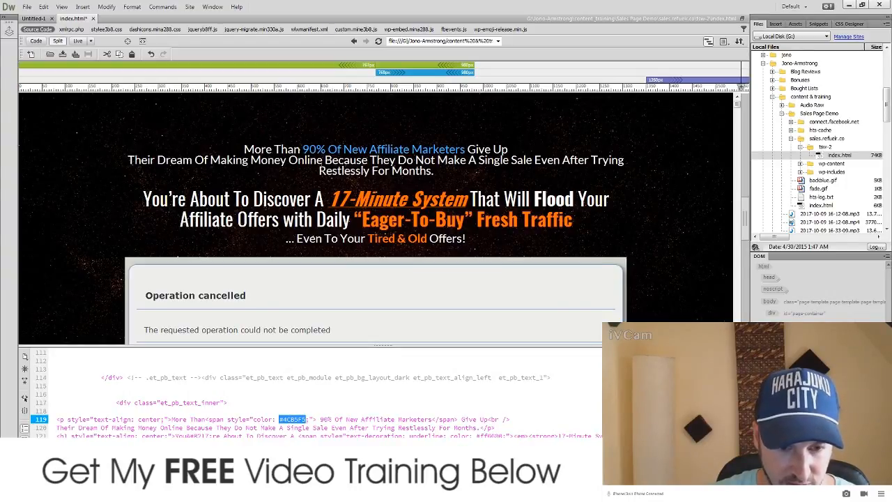
Step: Paste #4CB5F5 on a new line in the notes and minimize Notepad
key("alt+Tab")
left_click(762, 141)
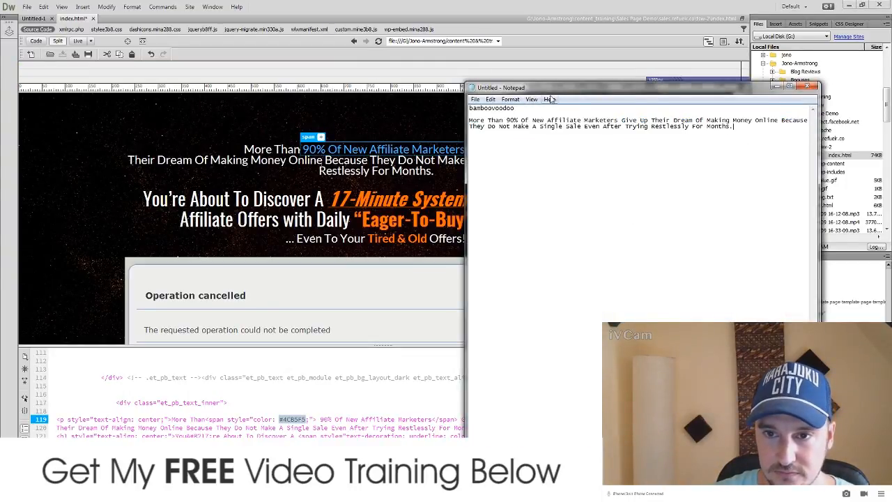
left_click(579, 106)
key("Return")
key("Return")
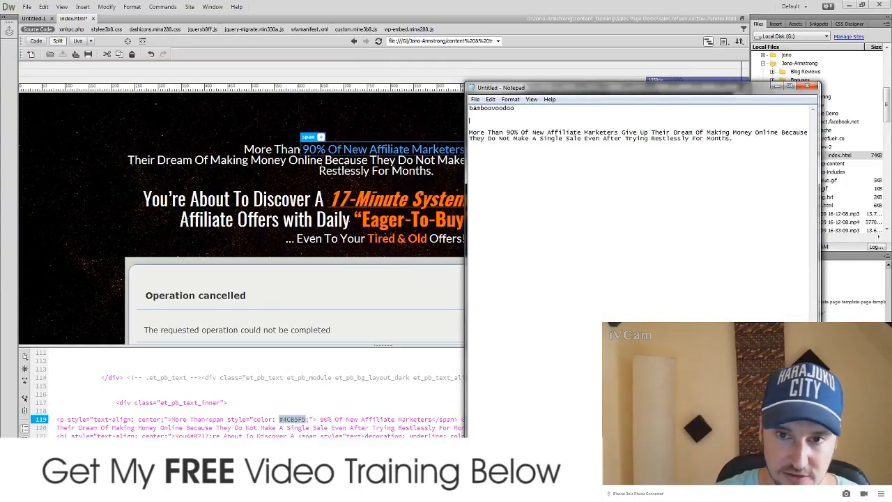
key("ctrl+v")
left_click(778, 87)
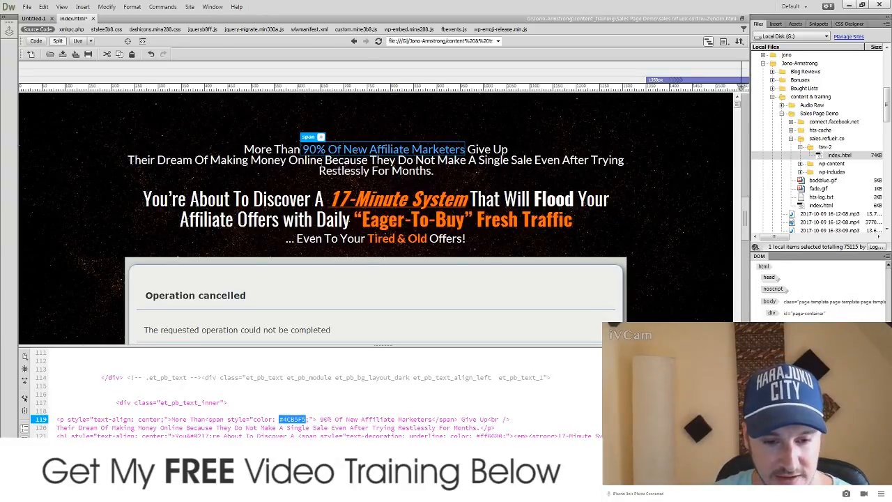
key("alt+Tab")
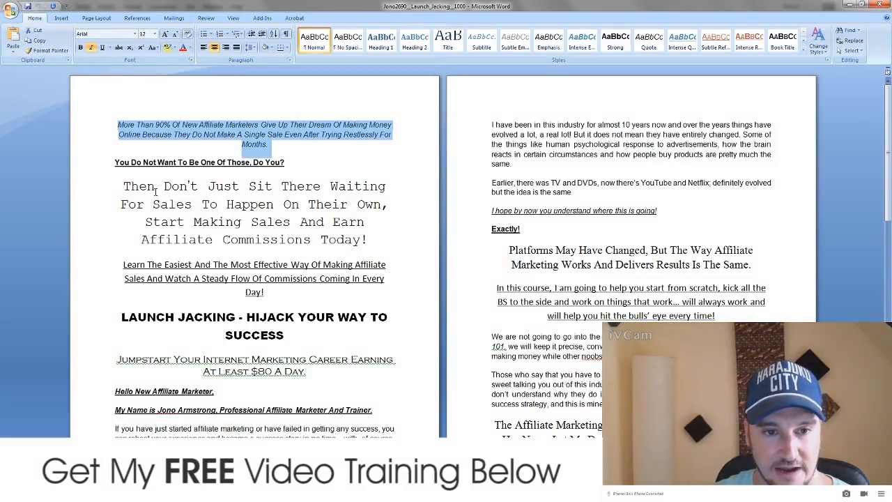
Step: Glance at the live LaunchJacking landing page in Chrome
key("alt+Tab")
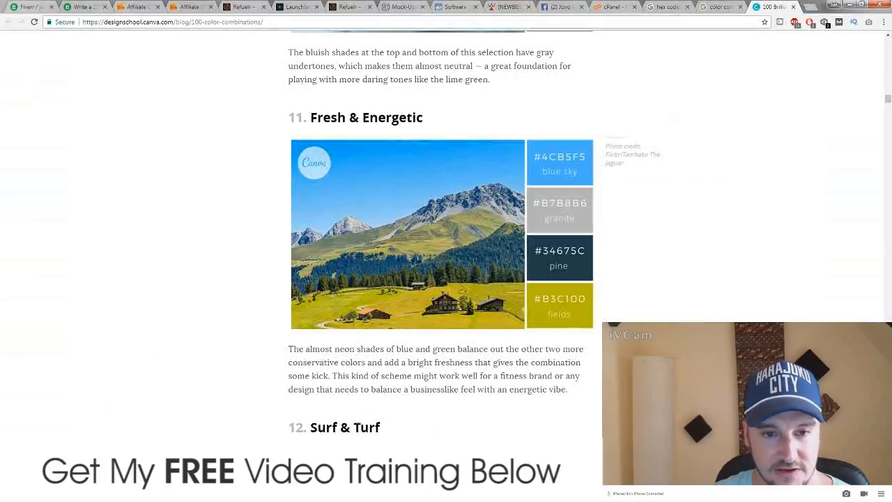
left_click(278, 8)
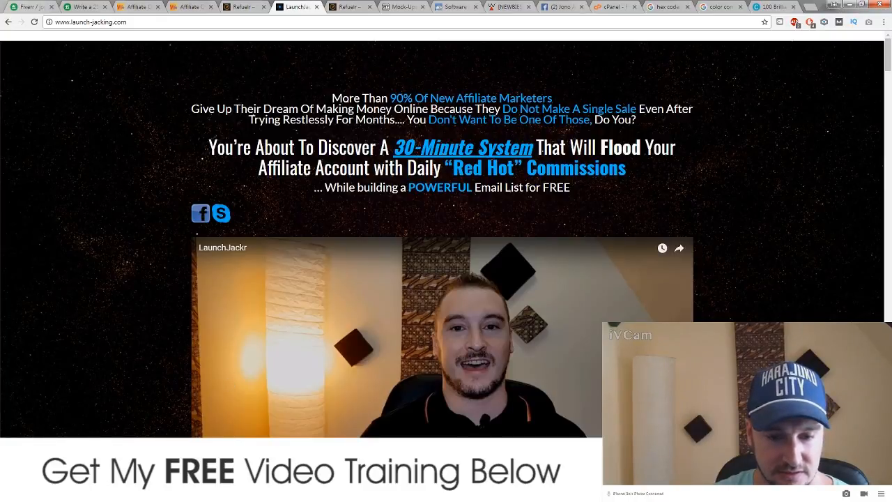
key("alt+Tab")
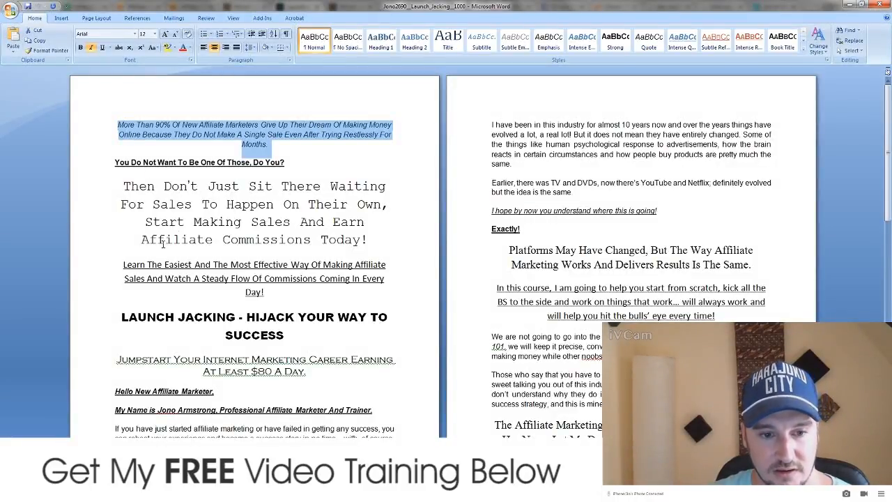
Step: Read through the Launch Jacking sales copy in Word, then return to the browser
scroll(200, 321, "down", 1)
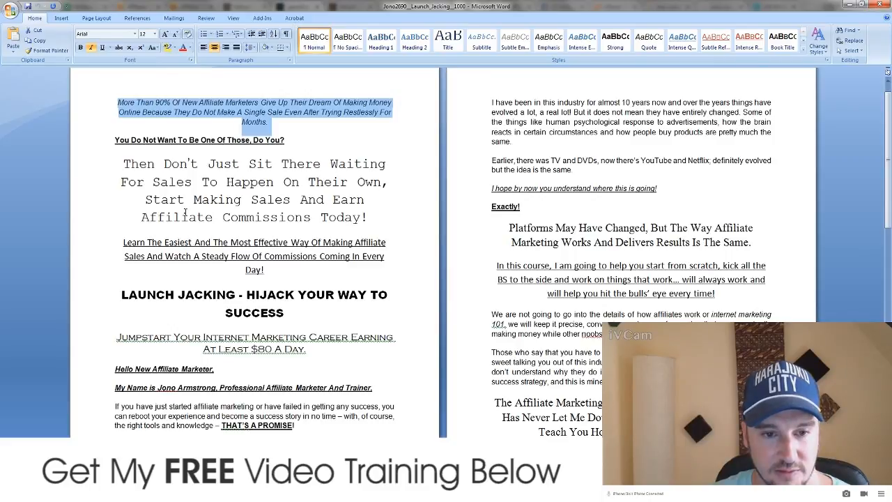
left_click(167, 182)
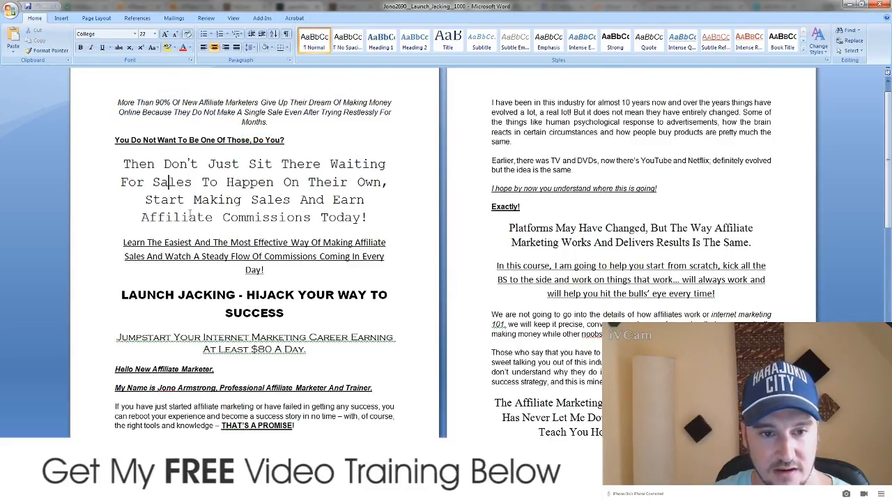
scroll(189, 214, "down", 5)
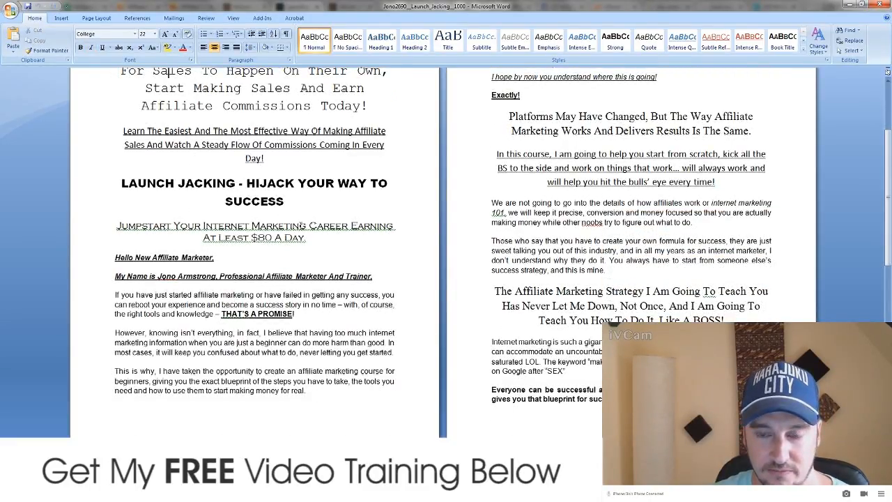
scroll(300, 225, "down", 3)
scroll(300, 225, "down", 20)
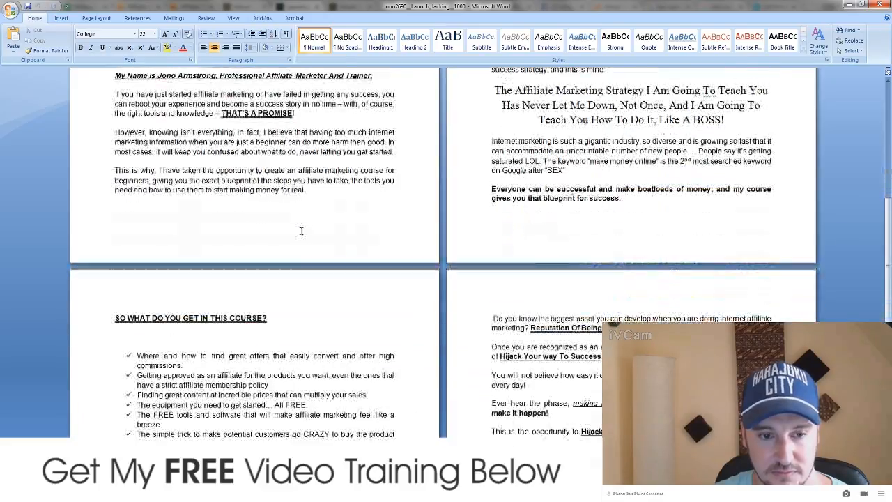
scroll(300, 229, "down", 5)
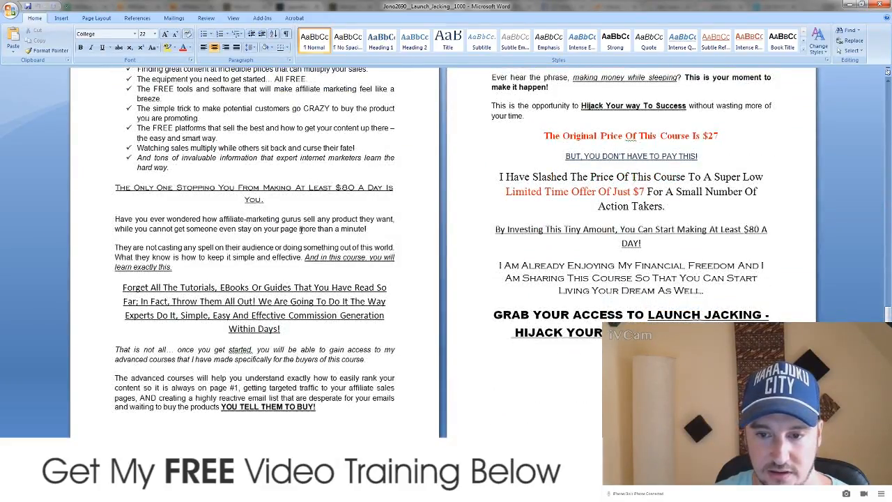
scroll(293, 240, "up", 20)
scroll(286, 251, "up", 2)
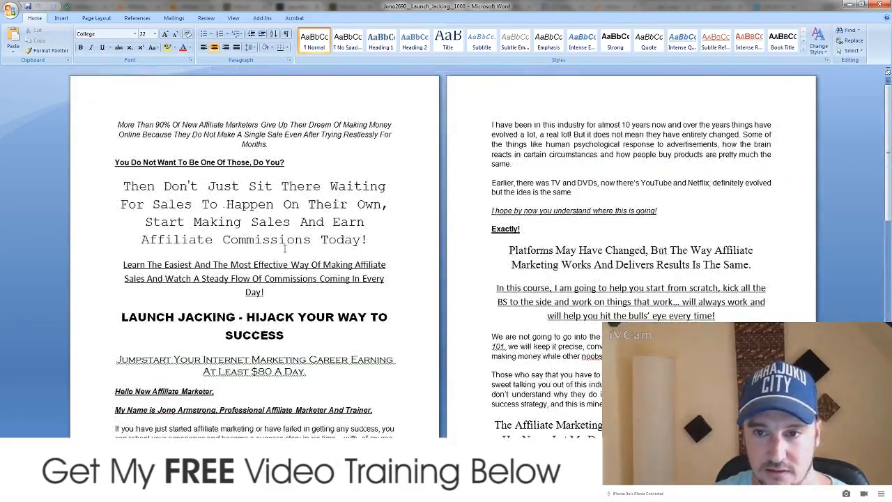
left_click(168, 204)
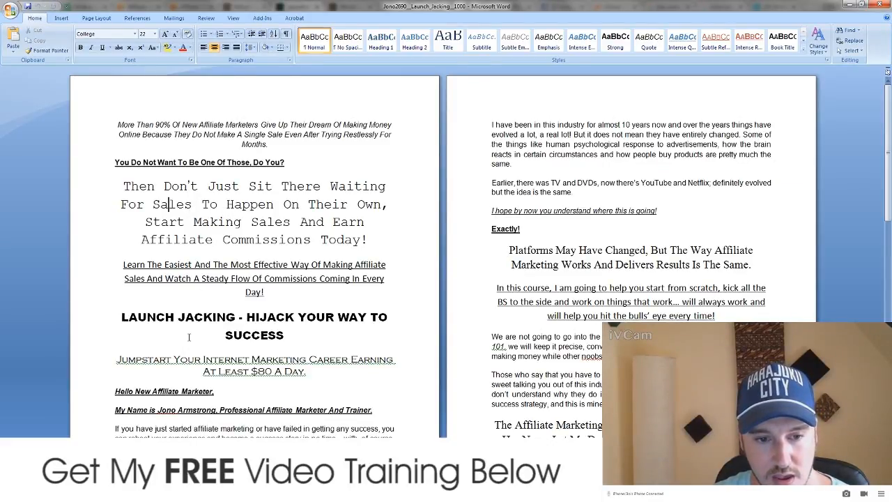
scroll(189, 334, "down", 3)
scroll(191, 331, "up", 3)
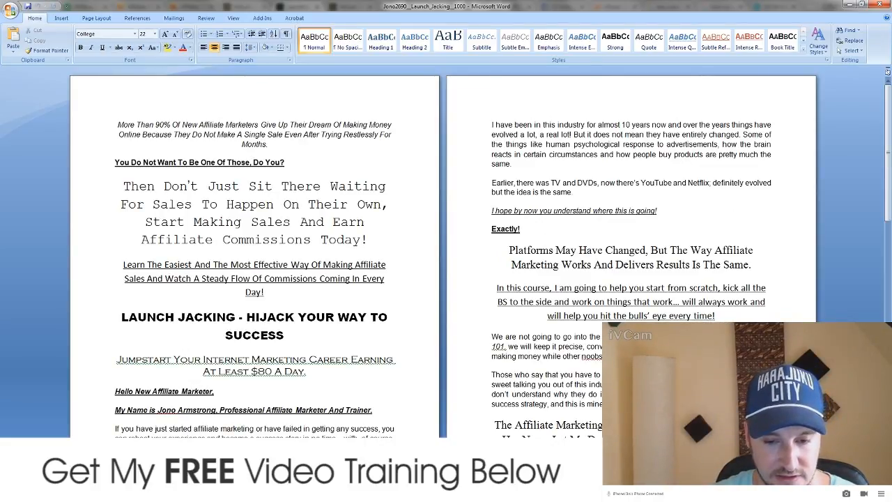
key("alt+Tab")
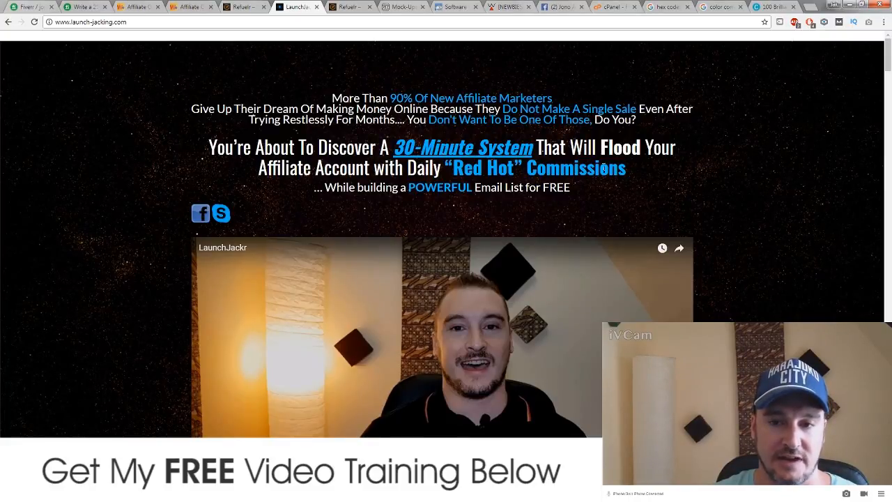
Step: Compare the original Refuelr sales page with the LaunchJacking landing page
left_click(354, 8)
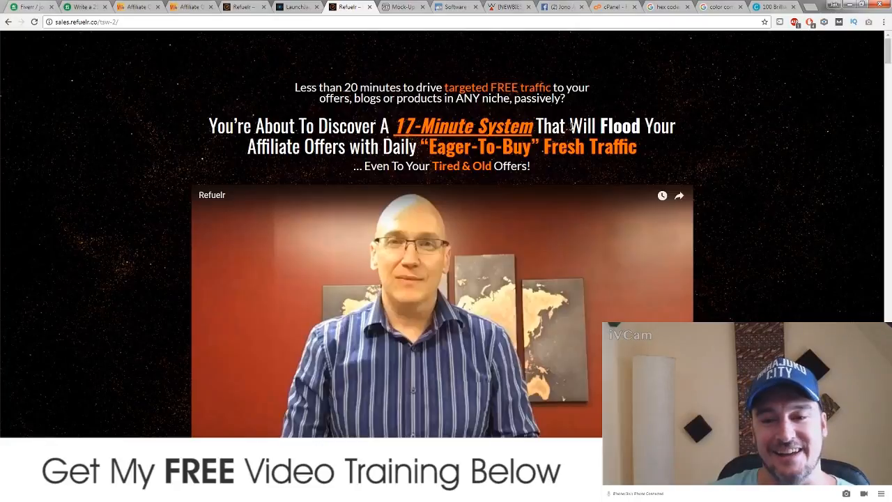
left_click(303, 8)
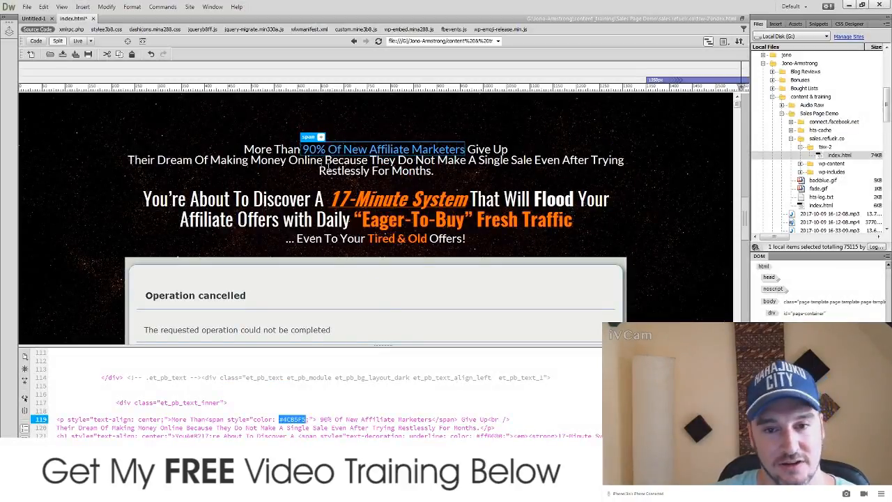
left_click_drag(332, 201, 473, 188)
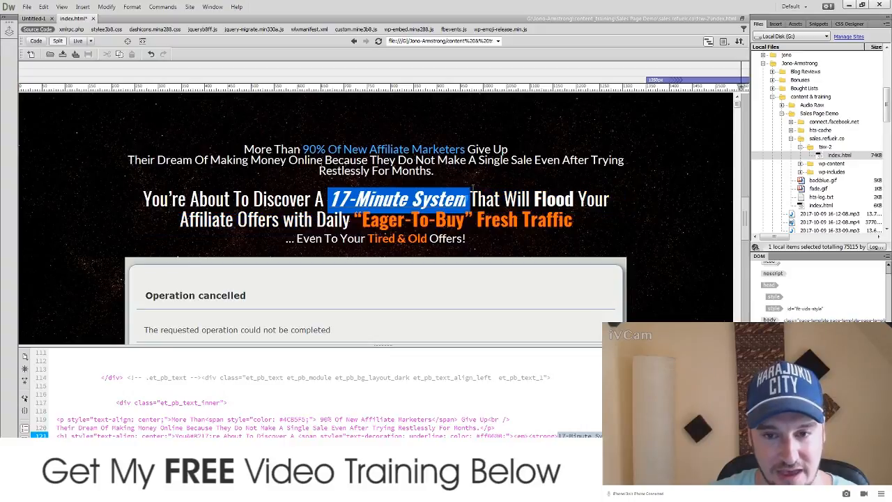
double_click(496, 435)
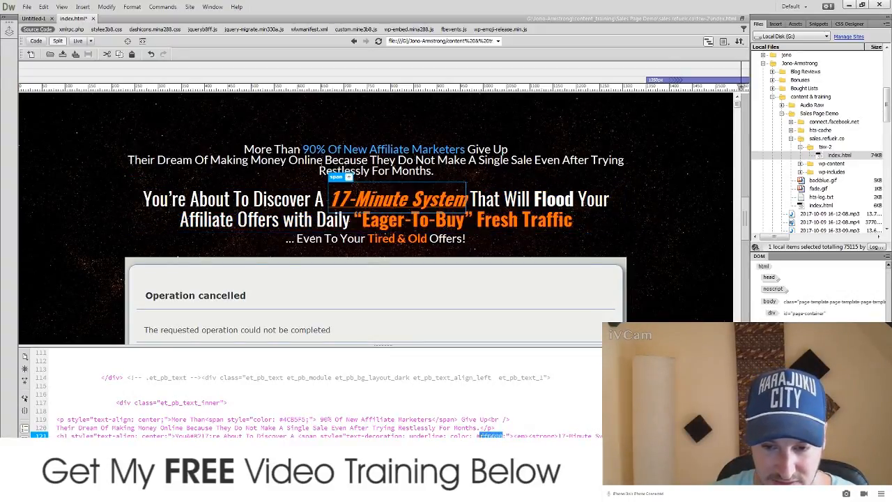
mouse_move(486, 436)
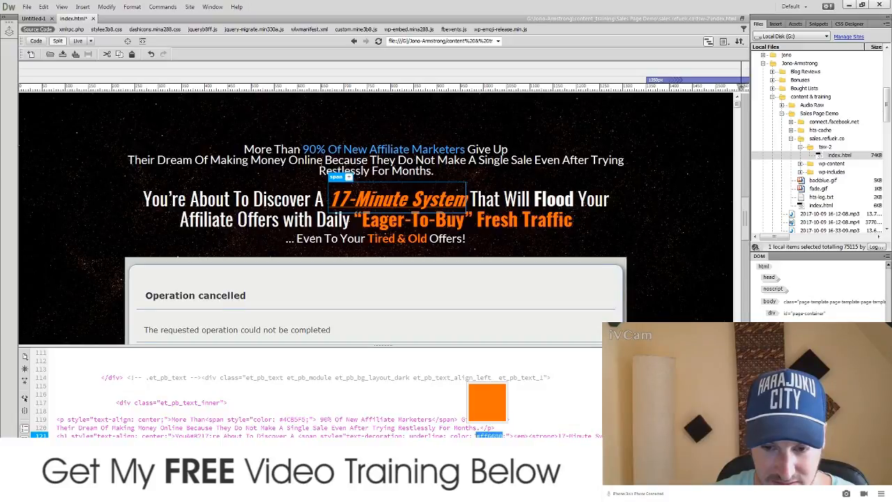
type("#4C85F5")
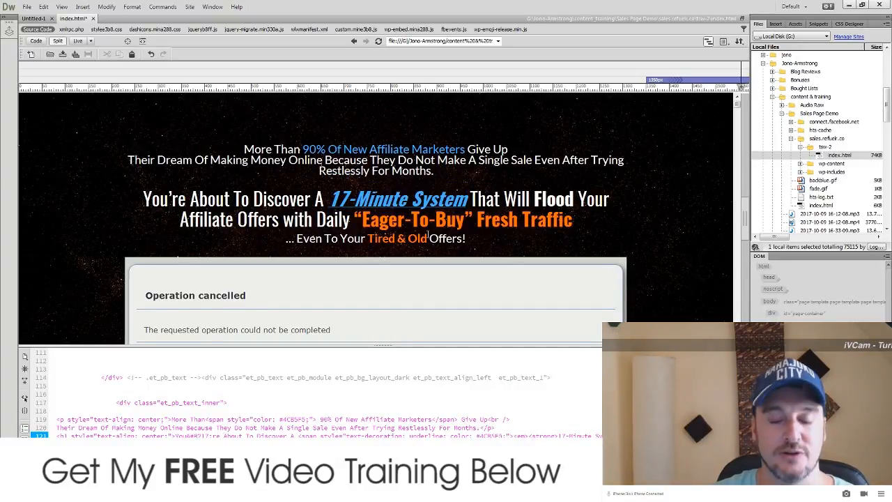
left_click(476, 245)
scroll(700, 190, "down", 5)
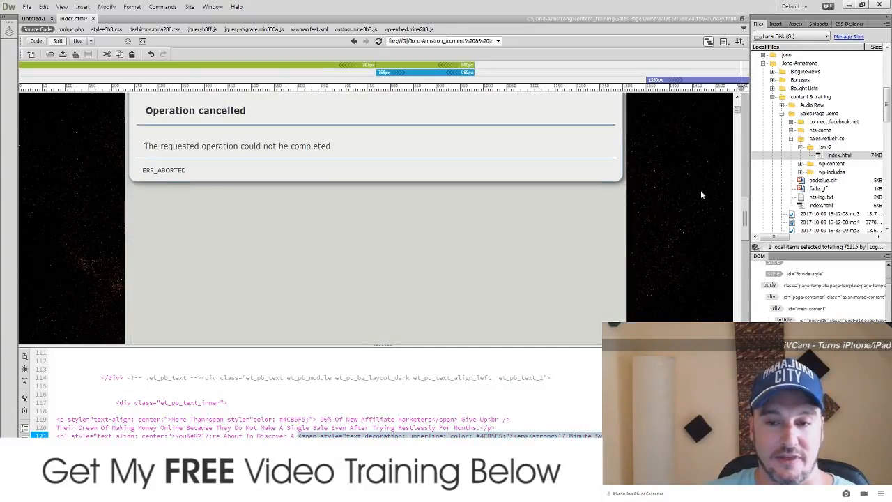
scroll(701, 205, "up", 4)
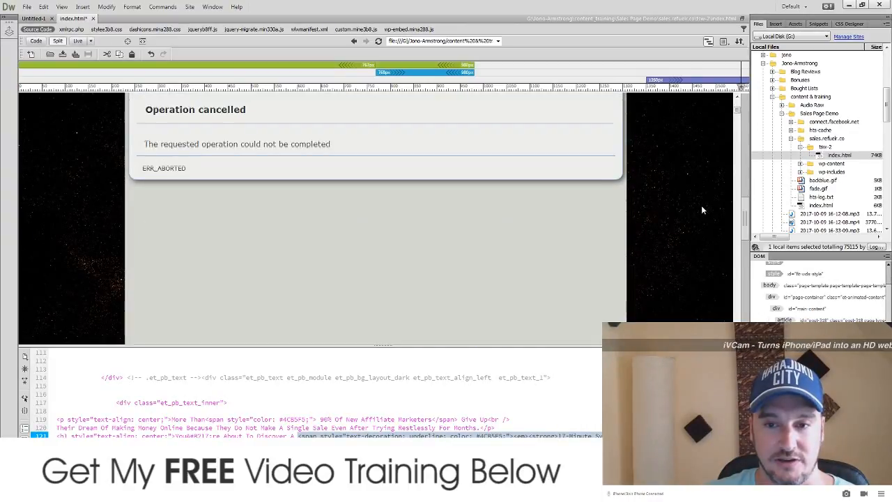
scroll(701, 206, "down", 2)
scroll(701, 205, "up", 2)
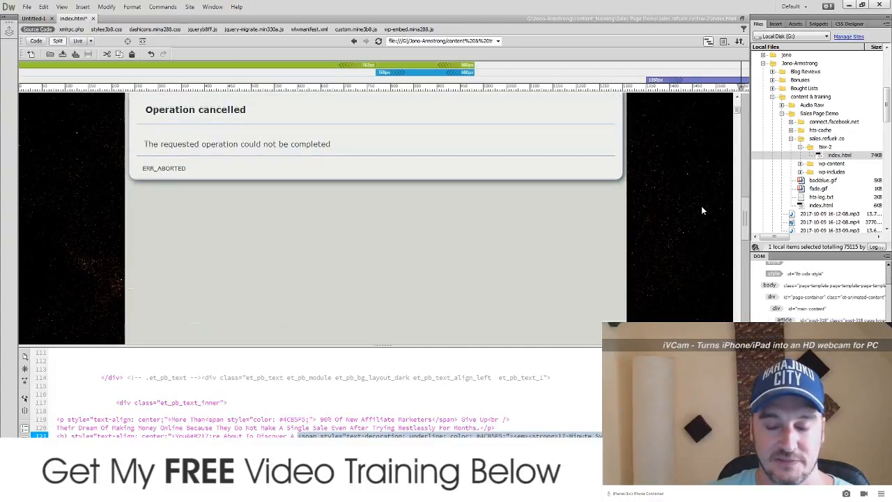
scroll(700, 206, "down", 3)
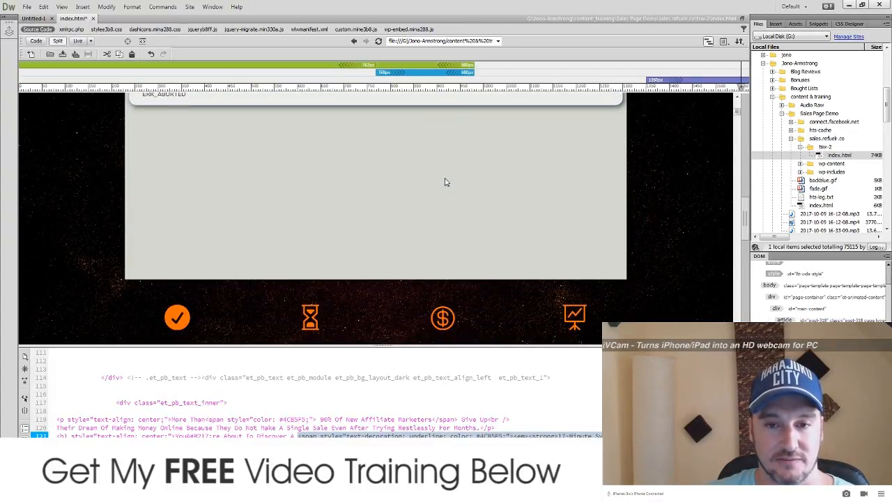
scroll(525, 215, "up", 2)
scroll(525, 215, "up", 1)
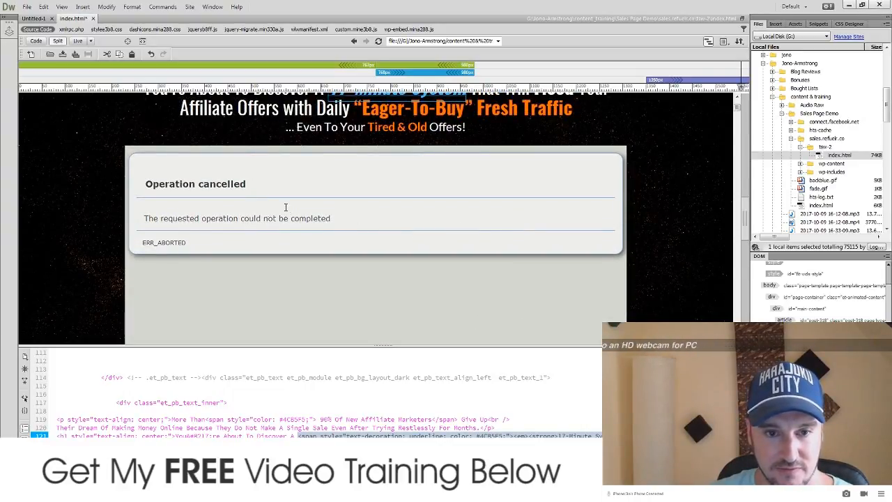
double_click(188, 243)
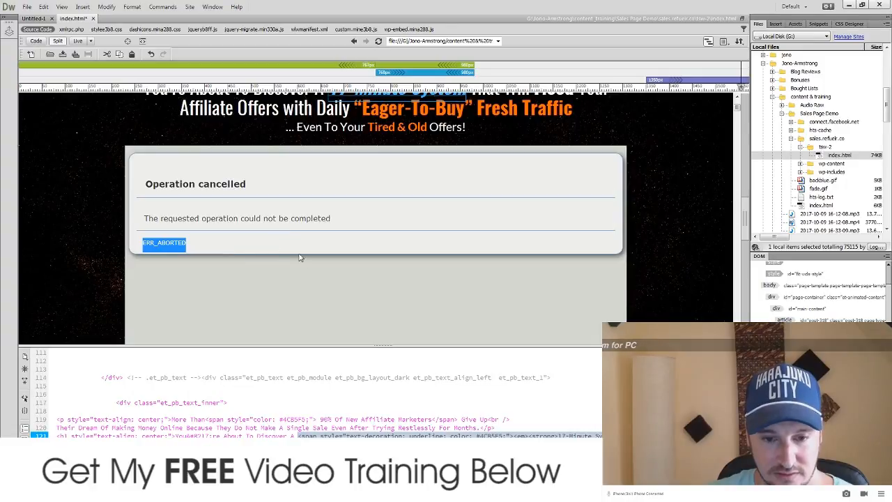
left_click(246, 416)
scroll(293, 408, "down", 4)
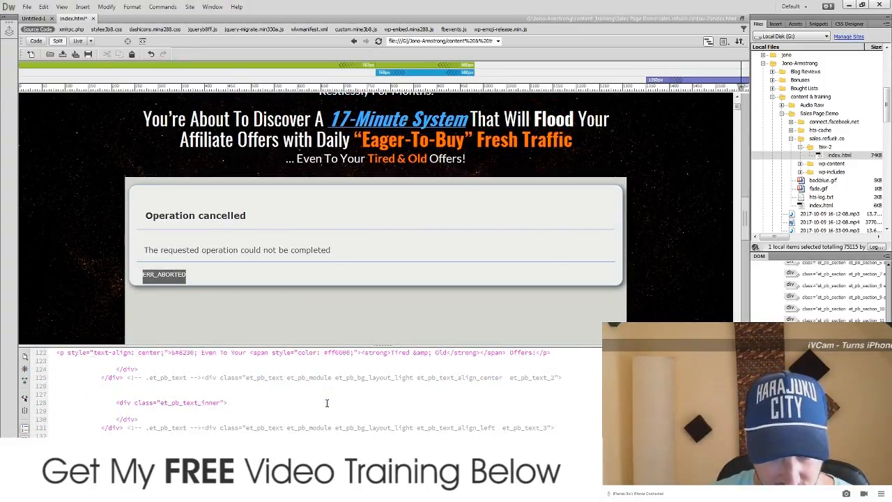
Step: Select the YouTube embed URL in the iframe src on line 136, then switch to Chrome
scroll(327, 402, "down", 3)
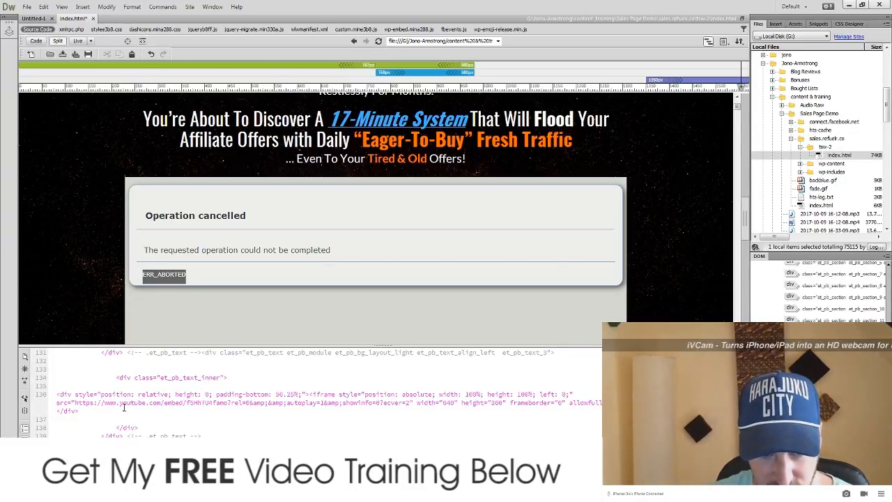
left_click_drag(75, 402, 210, 403)
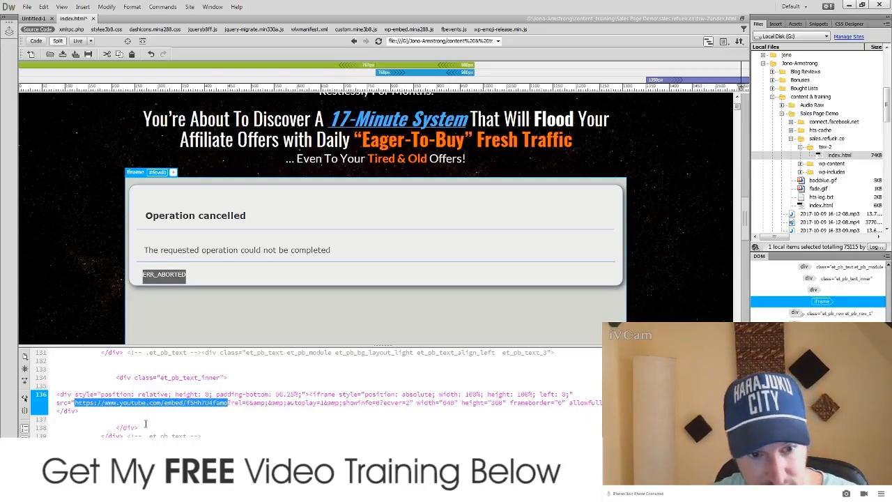
key("alt+Tab")
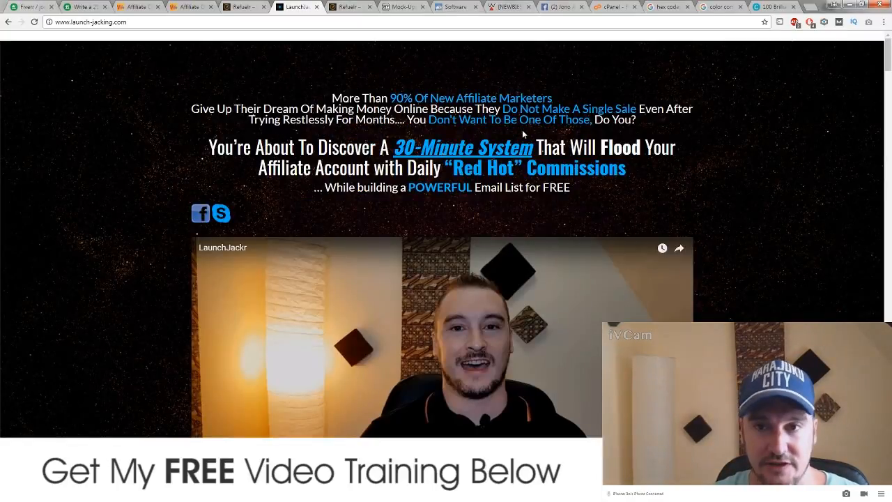
Step: Open YouTube in a new tab and go to your channel's Videos page
left_click(806, 8)
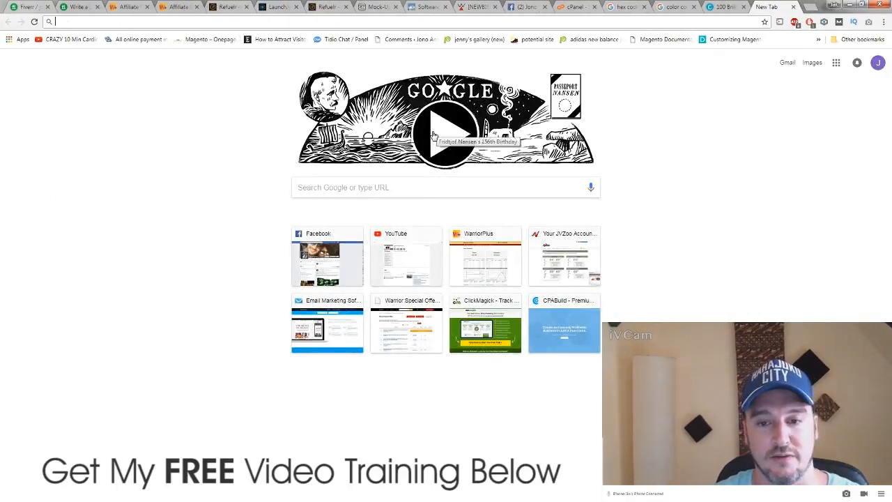
left_click(394, 260)
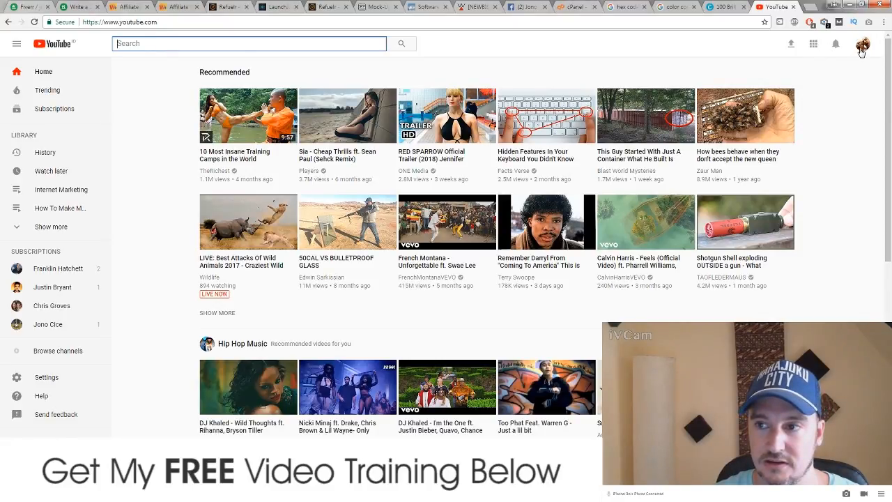
left_click(861, 46)
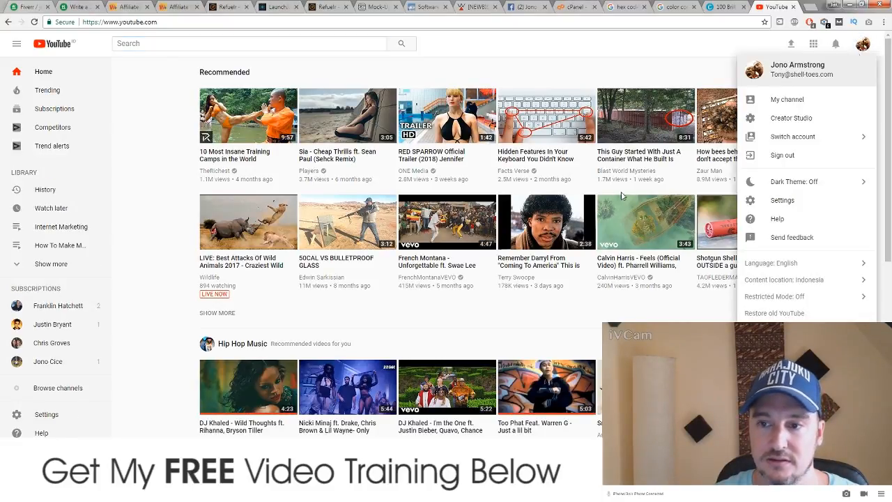
left_click(788, 101)
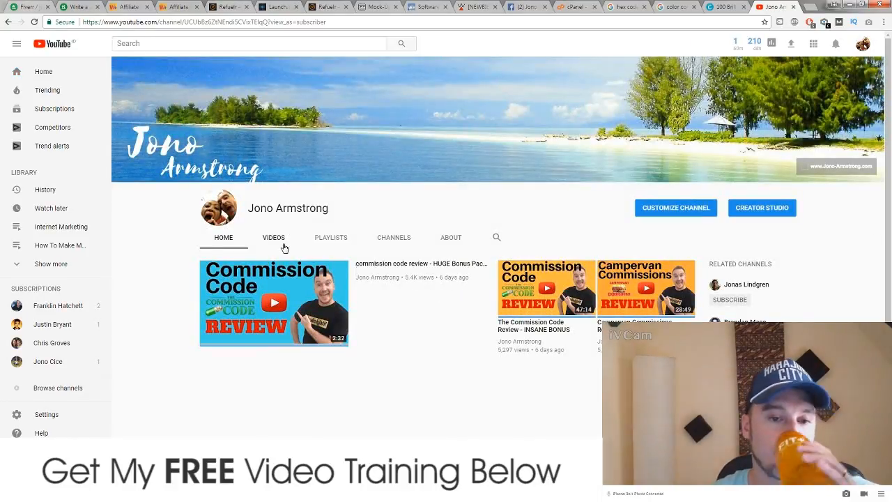
left_click(278, 241)
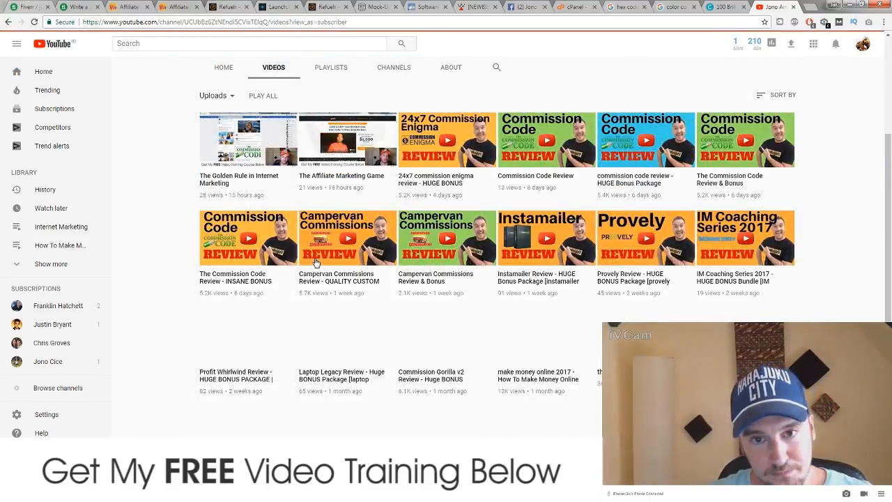
Step: Browse the uploaded videos, then open Creator Studio from the account menu
scroll(341, 285, "down", 5)
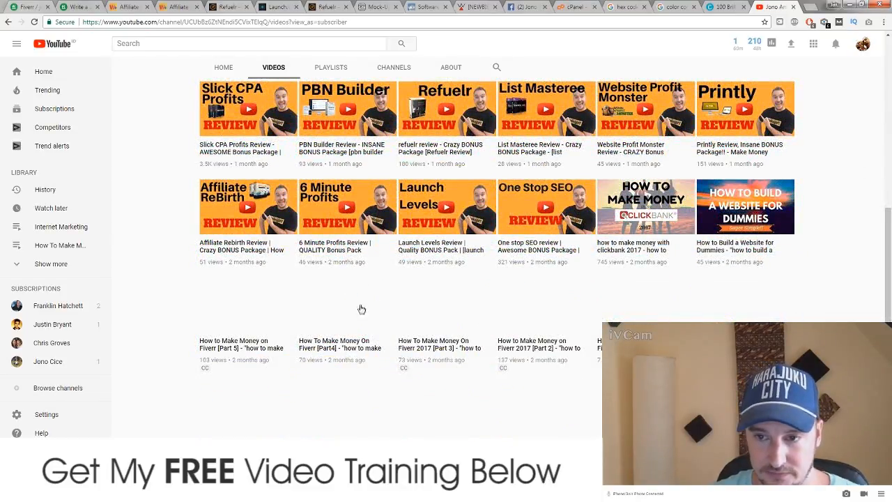
scroll(339, 307, "down", 4)
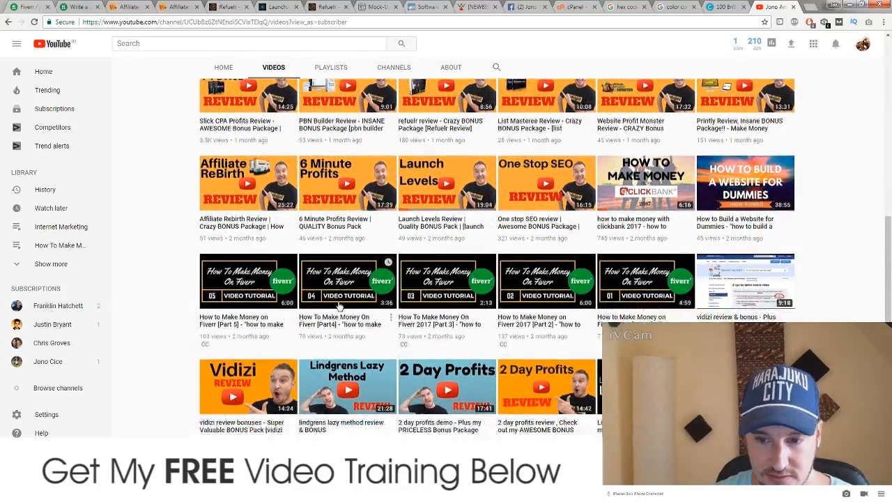
scroll(339, 307, "up", 8)
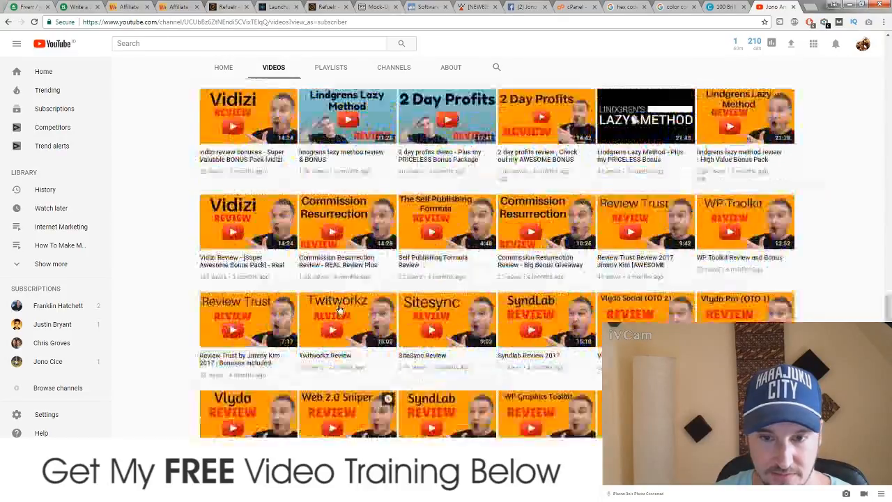
scroll(341, 310, "up", 5)
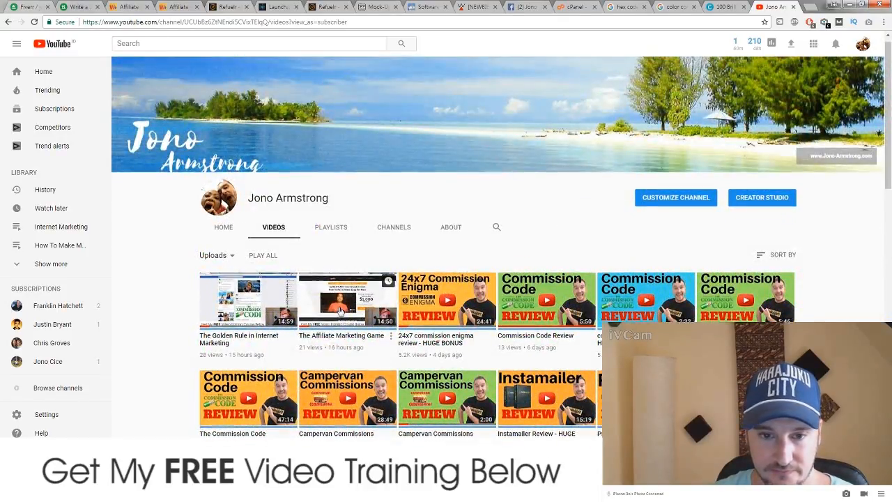
scroll(488, 300, "down", 3)
scroll(568, 297, "up", 3)
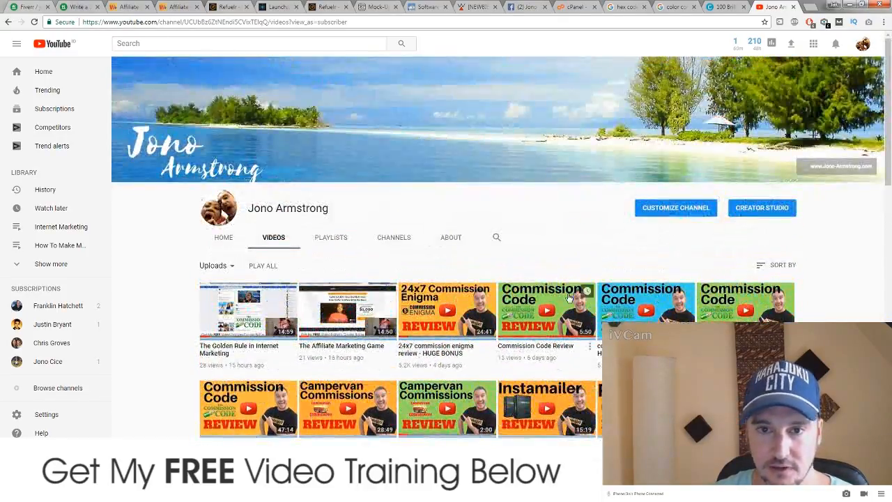
left_click(862, 44)
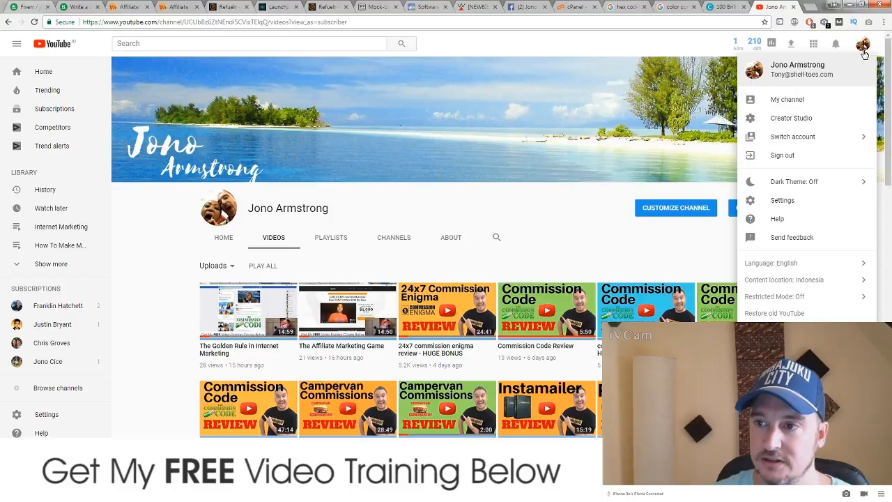
left_click(783, 119)
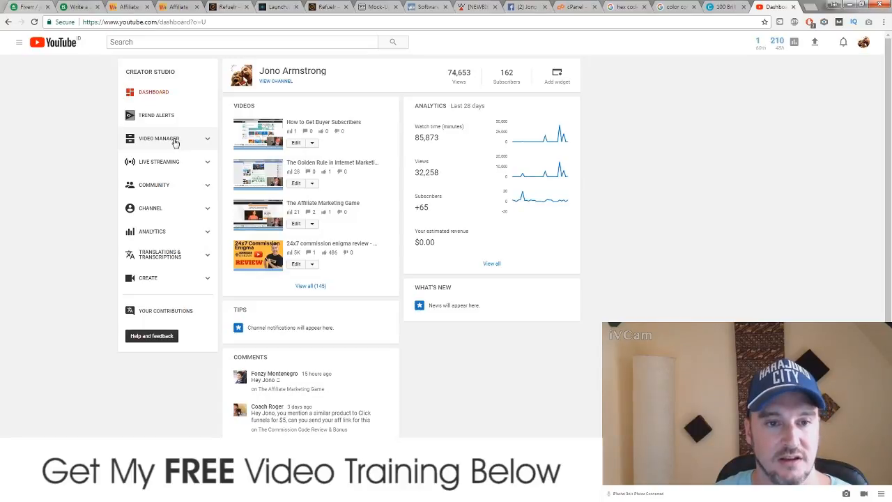
Step: Open the full uploaded-videos list and page through to page 2
left_click(167, 139)
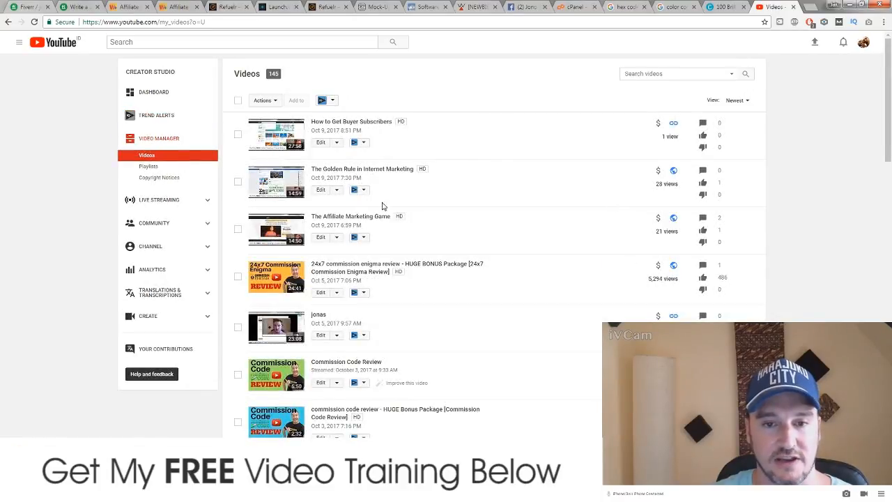
scroll(453, 223, "down", 4)
scroll(453, 223, "down", 8)
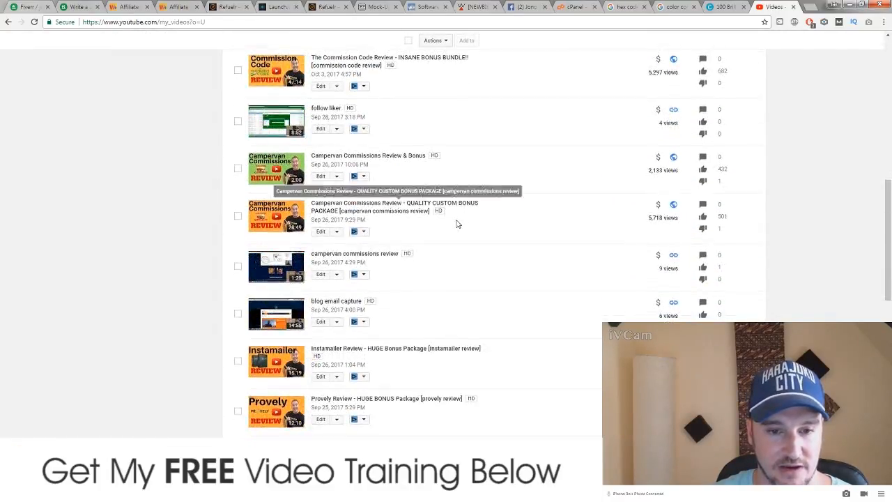
scroll(457, 225, "down", 3)
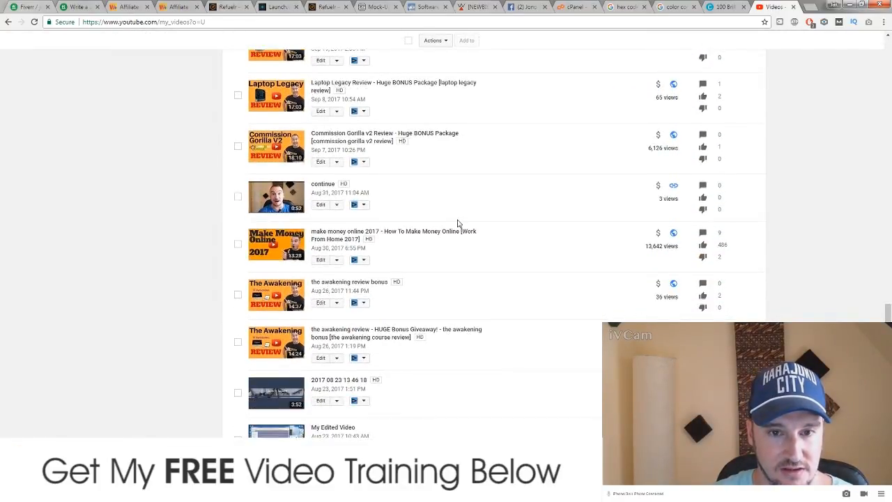
scroll(456, 223, "up", 1)
scroll(457, 222, "down", 4)
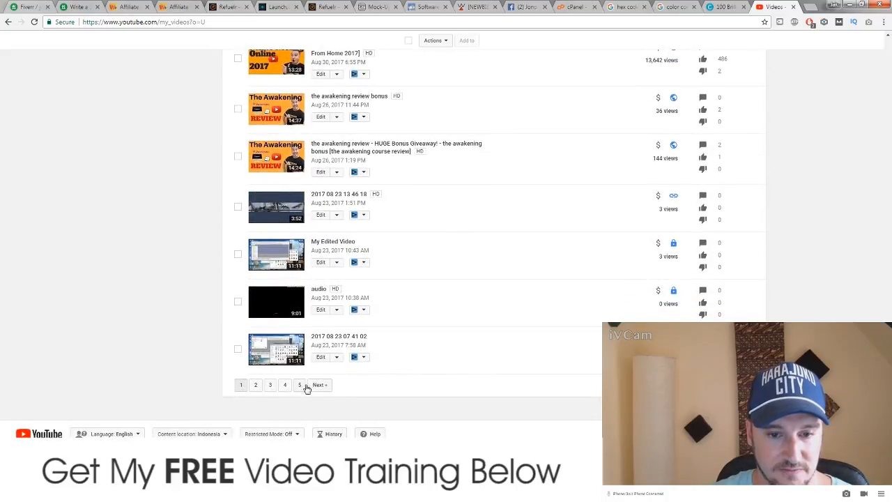
left_click(257, 390)
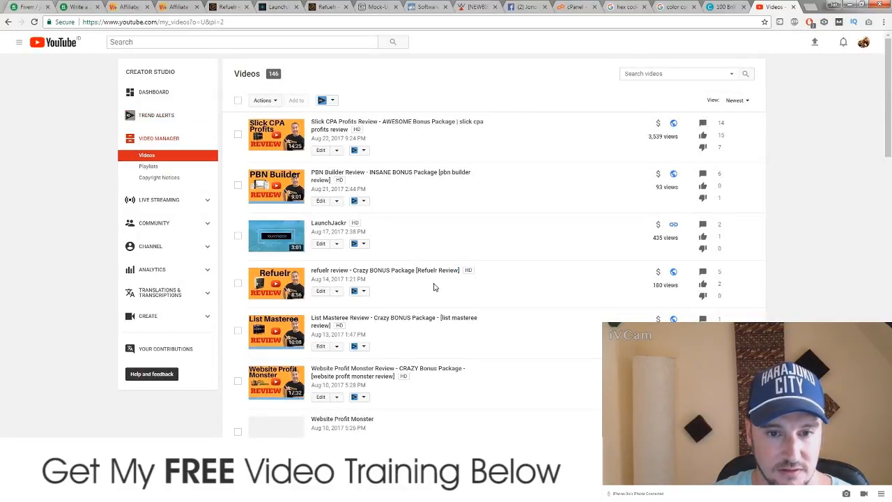
scroll(433, 287, "down", 2)
scroll(433, 287, "down", 5)
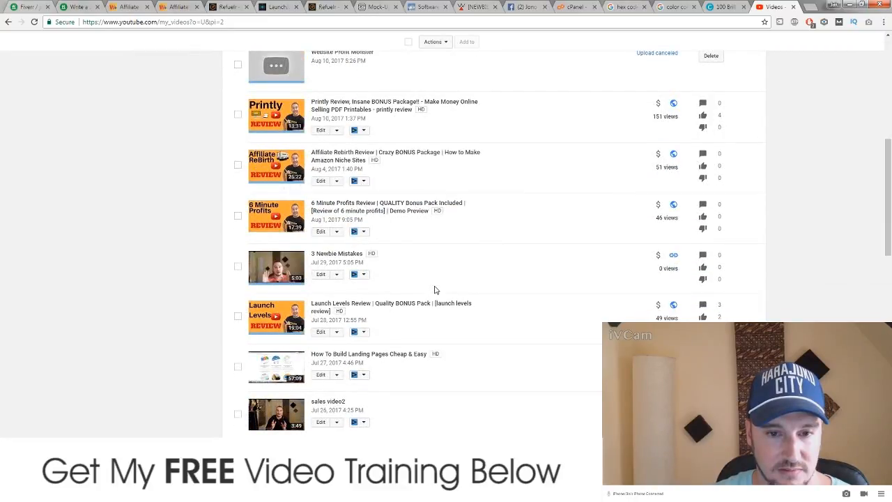
scroll(434, 287, "down", 2)
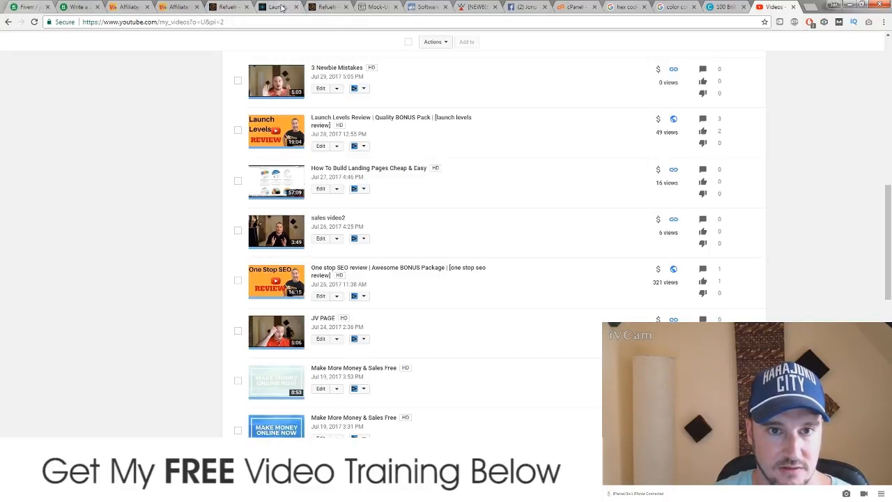
Step: Check the Launch Jacking sales page, then scan the uploaded videos list again
left_click(277, 7)
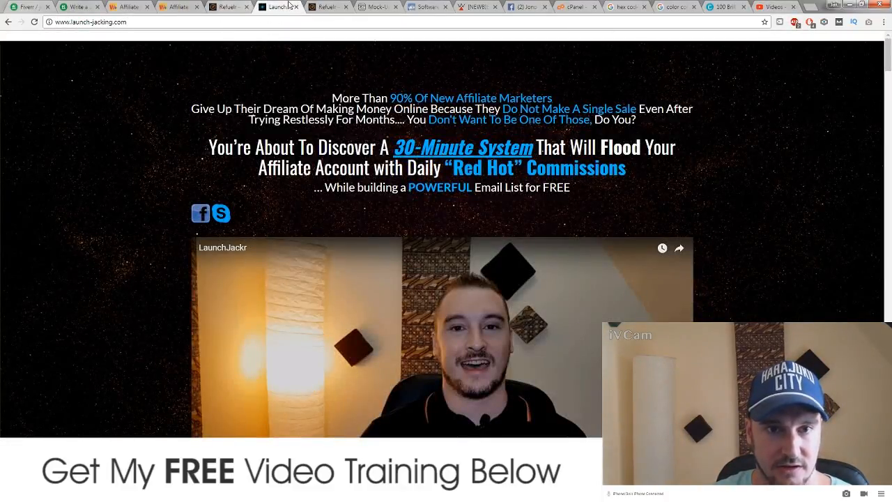
left_click(773, 7)
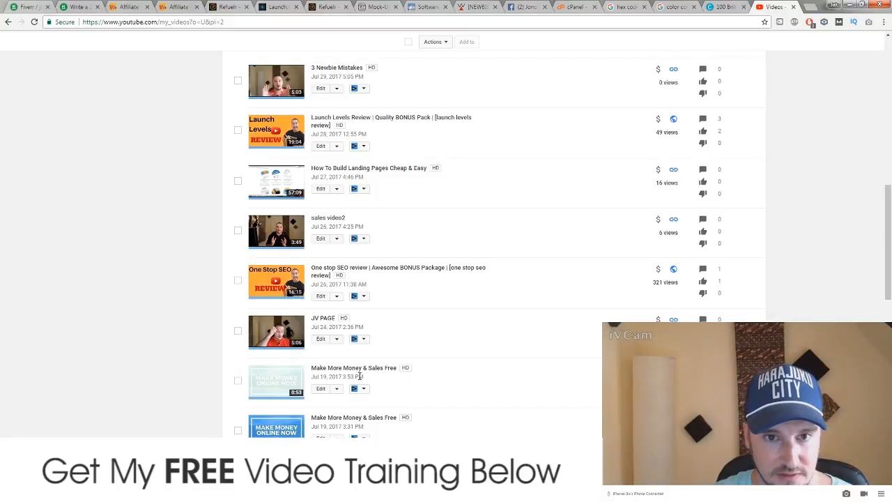
scroll(360, 376, "down", 7)
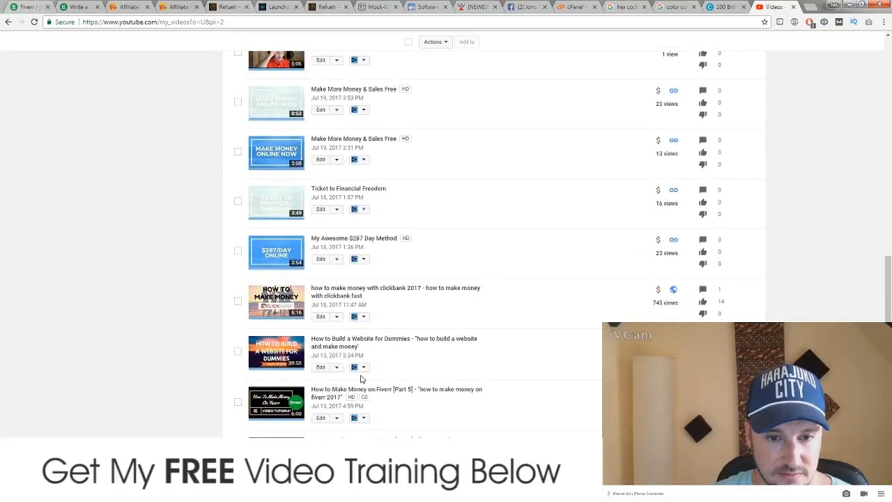
scroll(361, 378, "down", 4)
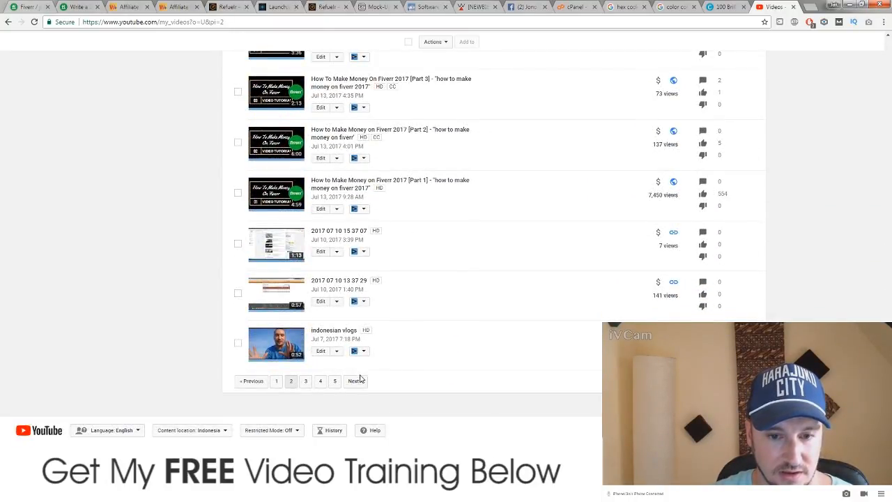
scroll(313, 400, "up", 5)
scroll(313, 400, "up", 15)
scroll(324, 397, "down", 6)
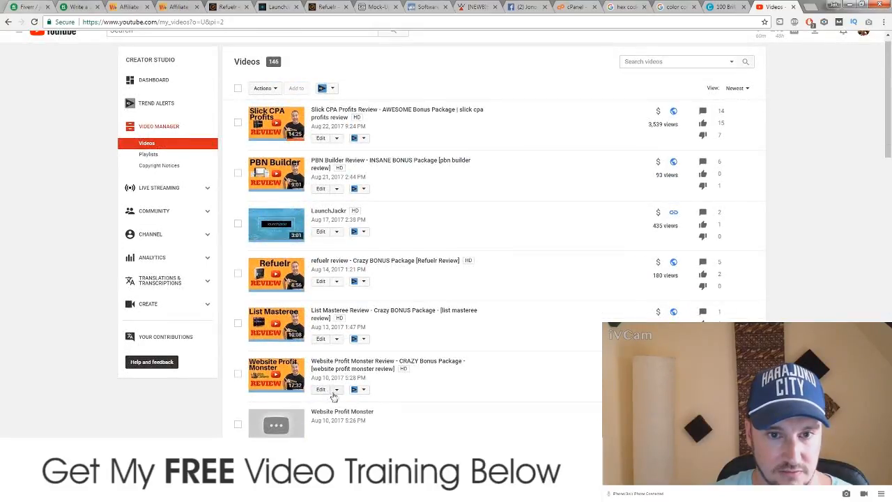
scroll(335, 391, "up", 6)
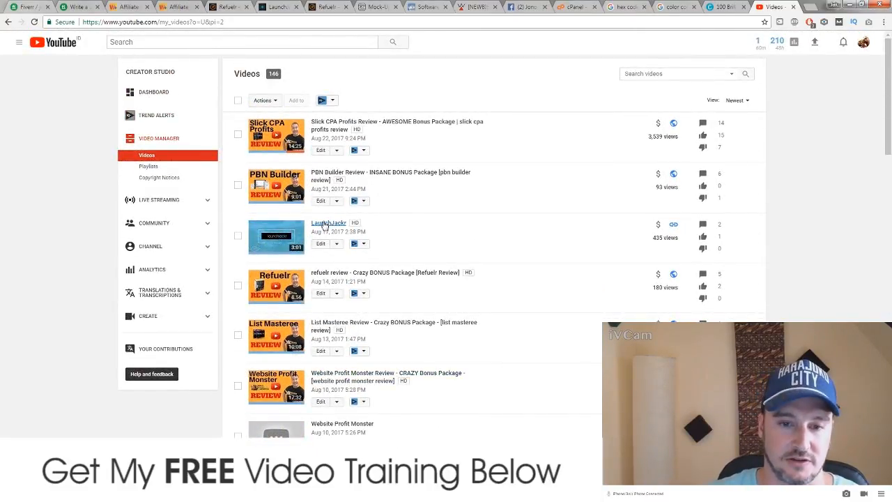
Step: Open the unlisted LaunchJackr video's settings, then its watch page, and pause playback
left_click(324, 225)
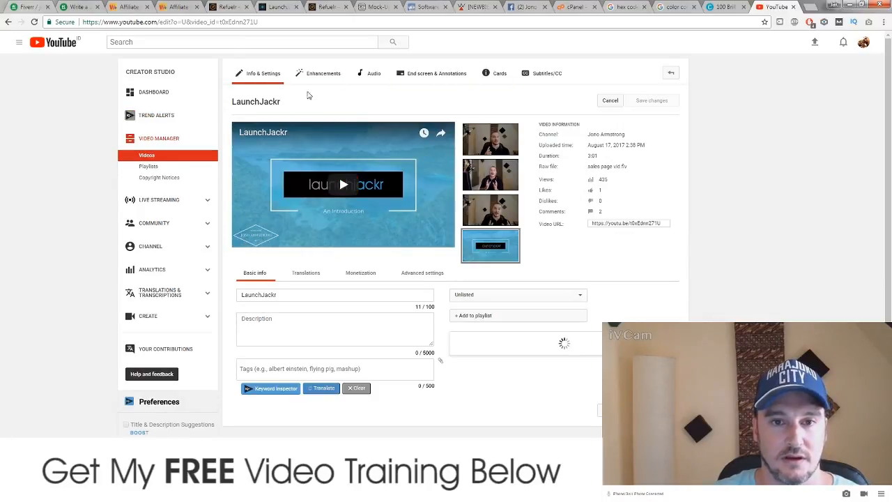
left_click(261, 105)
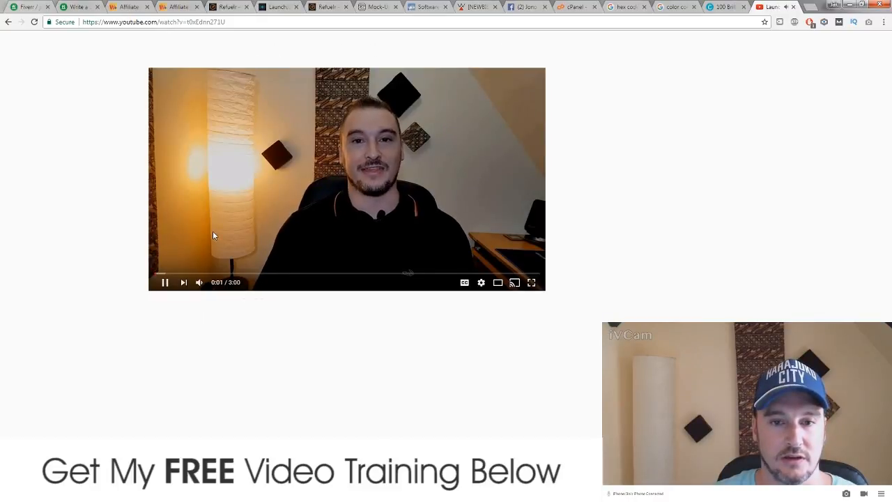
left_click(165, 282)
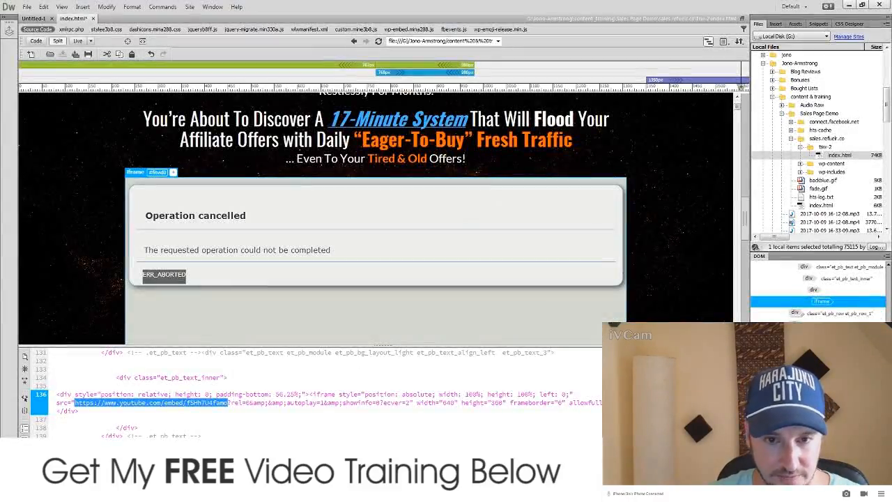
Step: Swap the old iframe video ID on line 136 for t6xEdnn27lU and refresh Live view
key("alt+Tab")
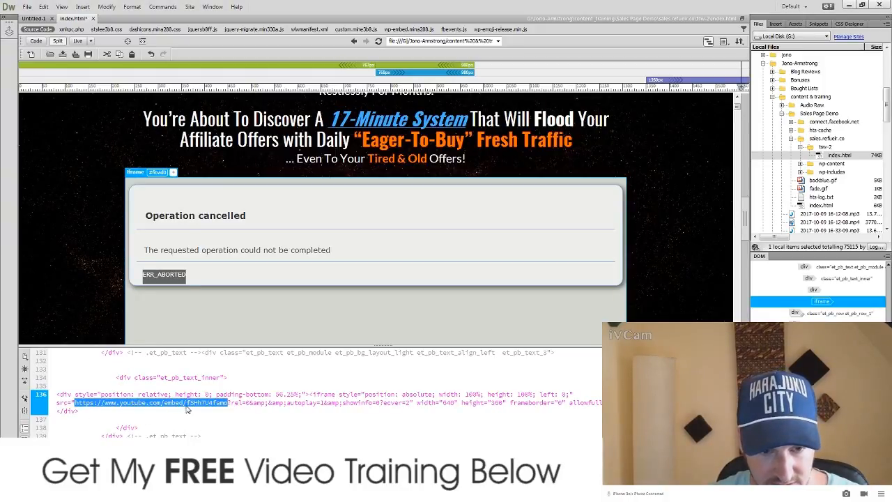
left_click(188, 403)
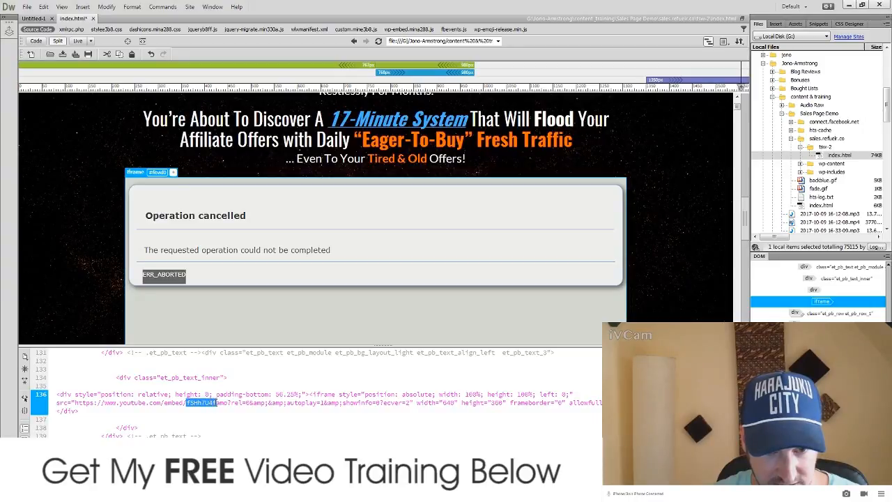
left_click_drag(217, 403, 225, 404)
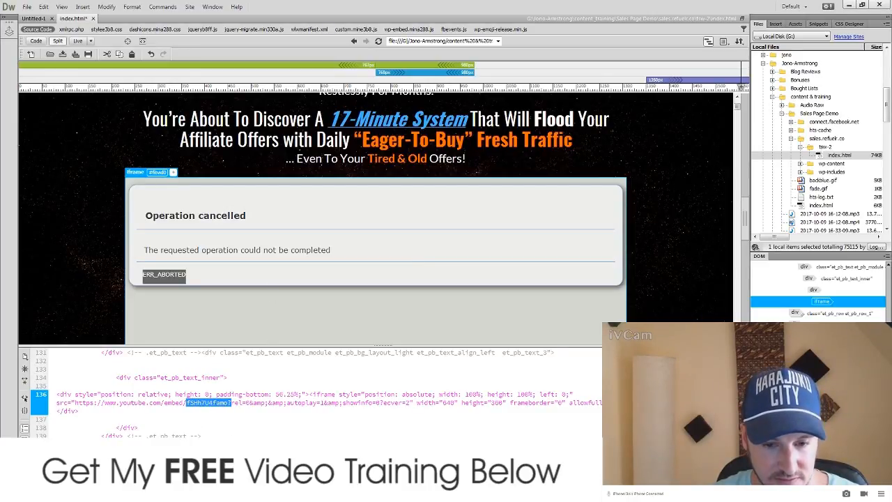
key("alt+Tab")
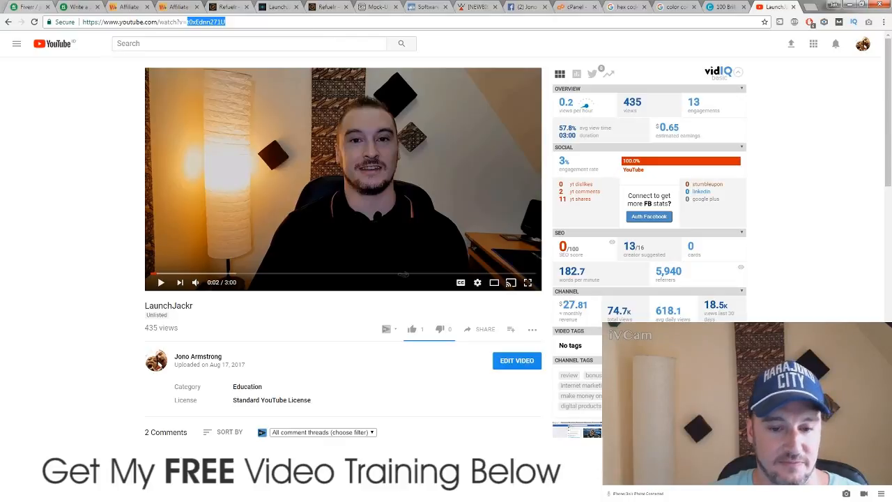
key("alt+Tab")
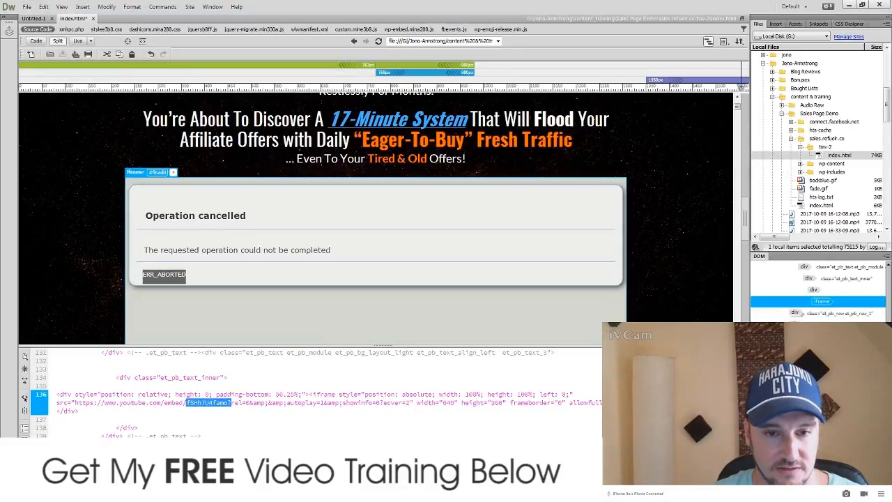
type("t0xEdnn27U")
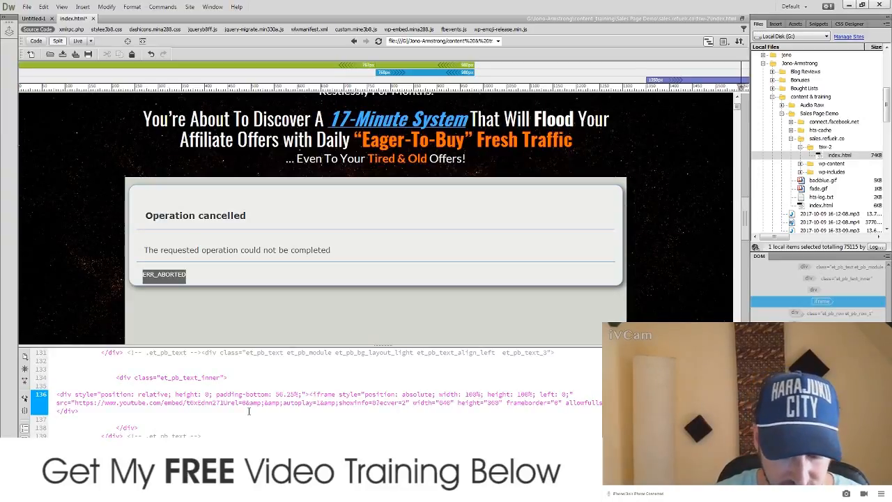
type("?")
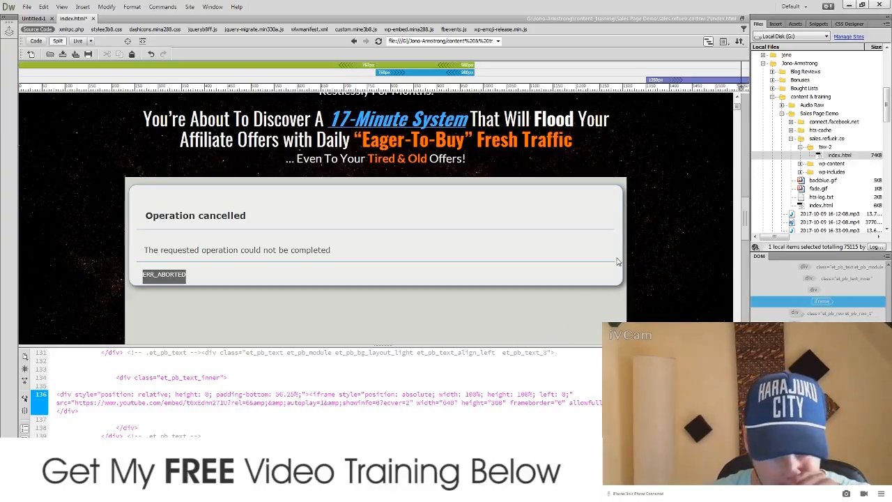
left_click(428, 327)
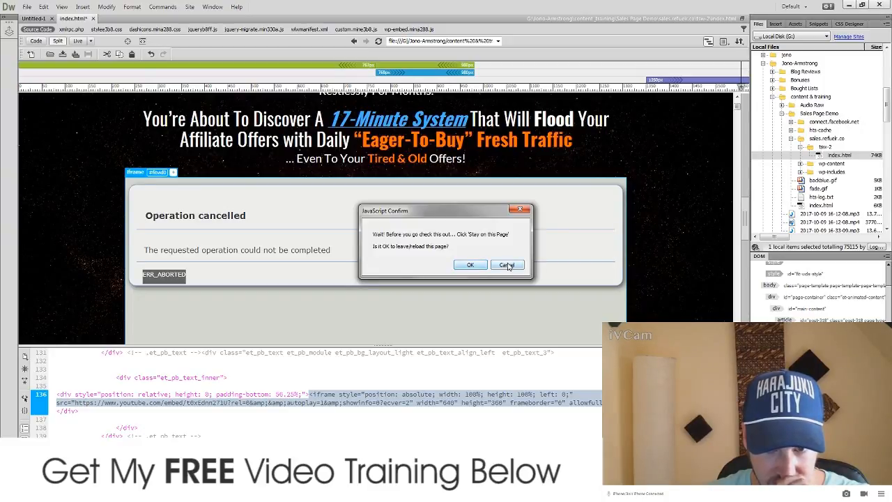
left_click(471, 264)
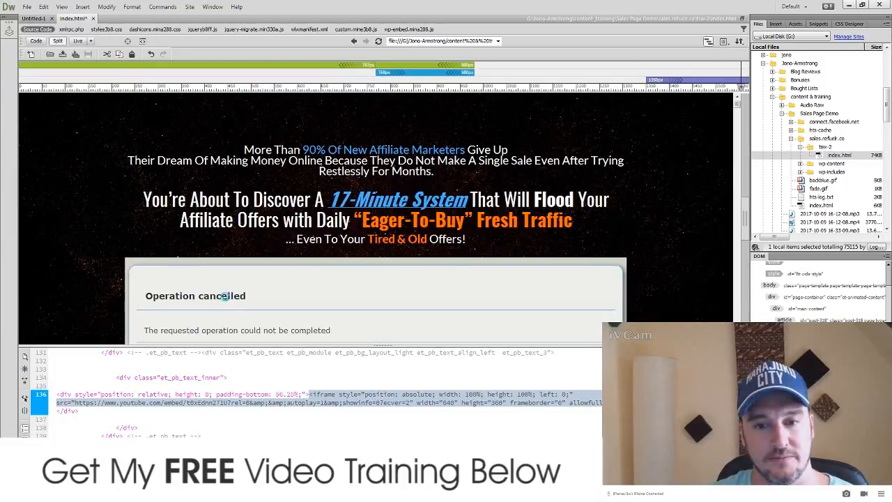
Step: Scroll to the Step-by-Step Formula section and select its traffic-1.jpg highway image
scroll(681, 243, "down", 3)
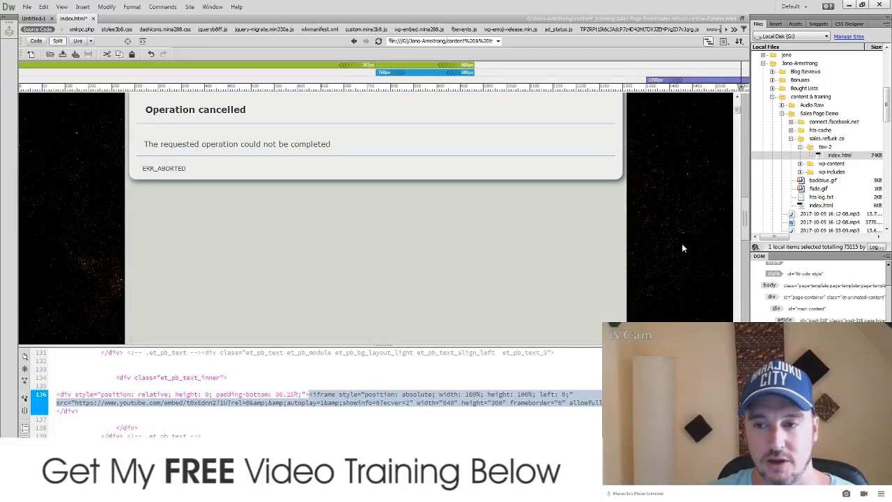
left_click(682, 276)
scroll(682, 278, "down", 5)
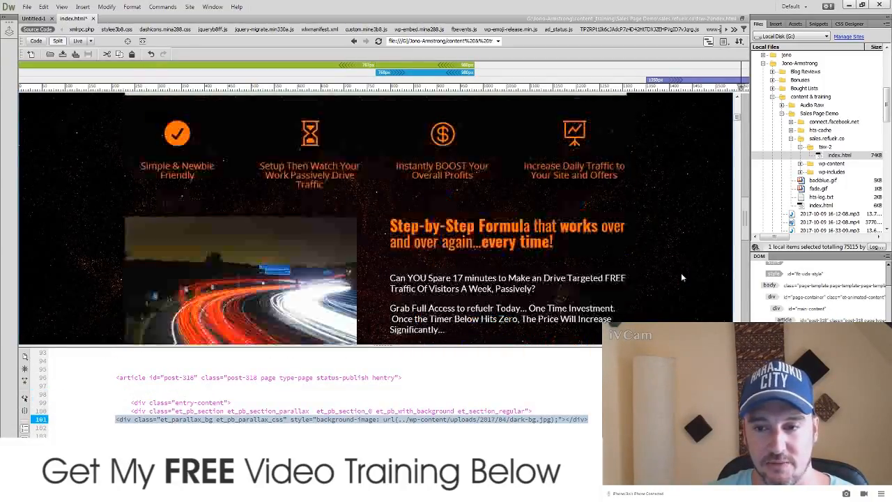
scroll(681, 278, "up", 3)
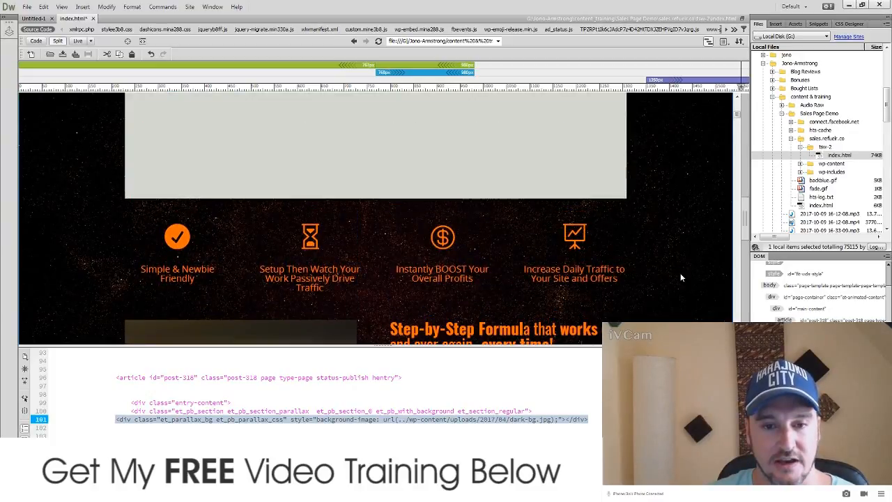
scroll(681, 277, "down", 8)
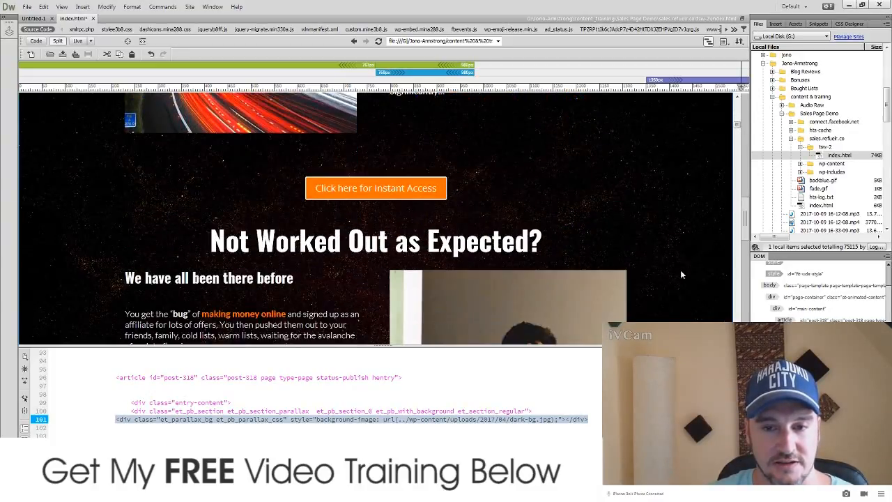
scroll(681, 274, "up", 5)
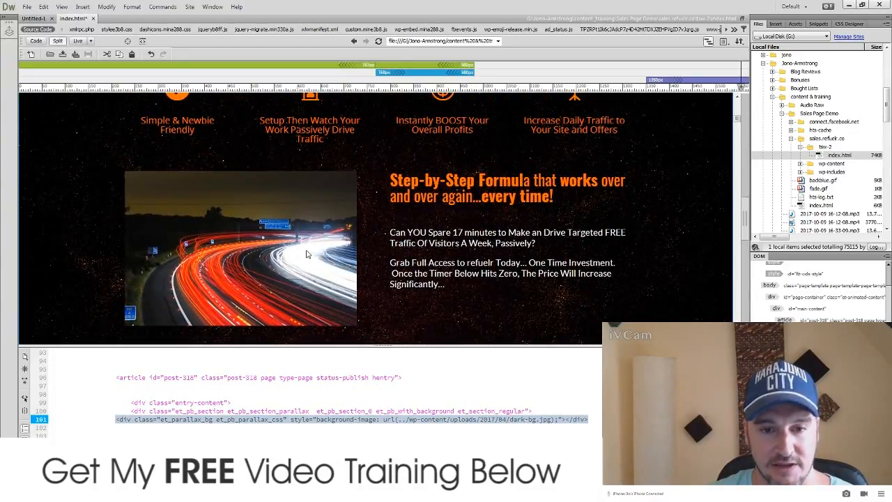
left_click(305, 254)
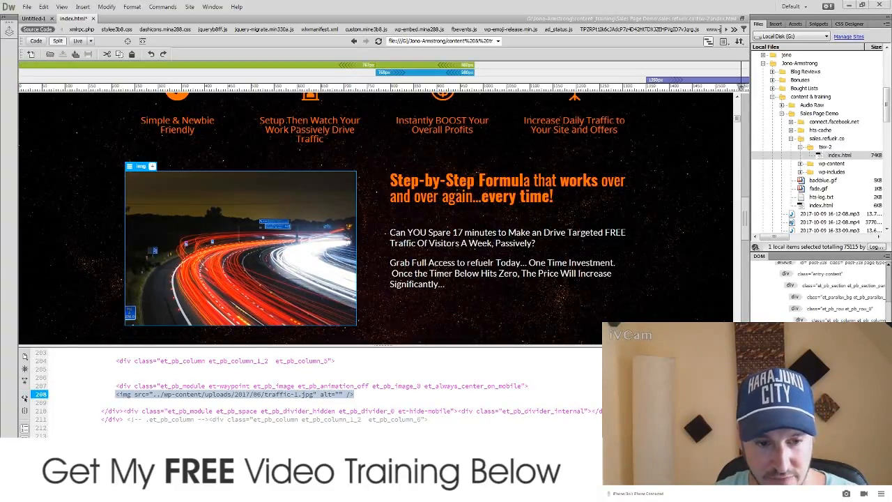
Step: In Explorer, go from the Seagate drive (G:) through Sales Page Demo to the sales.refuelr.co folder
key("super+e")
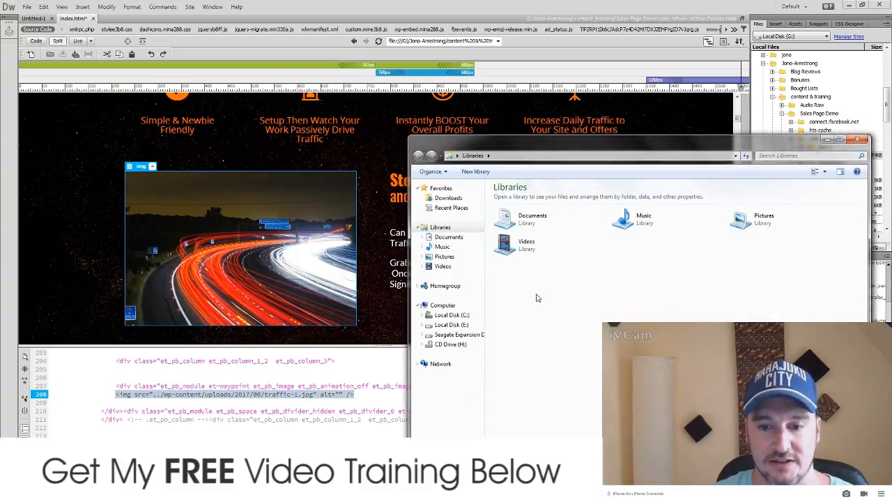
left_click(467, 336)
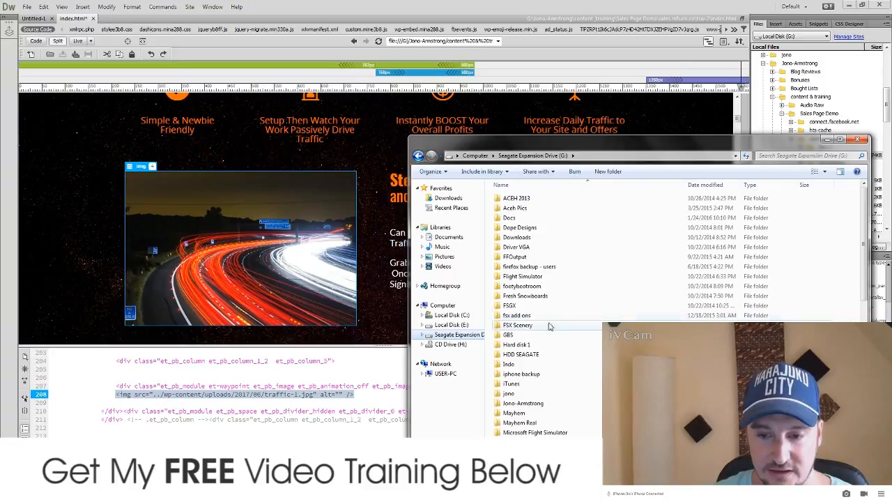
scroll(535, 336, "down", 3)
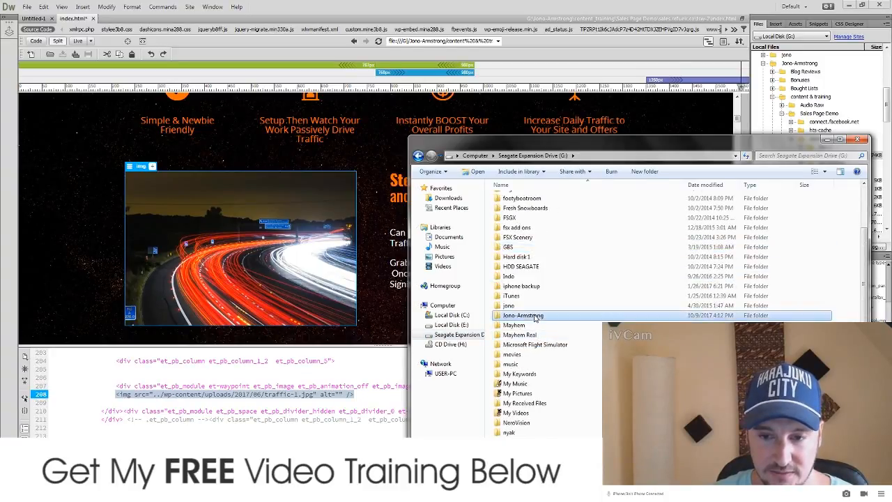
double_click(536, 317)
double_click(525, 228)
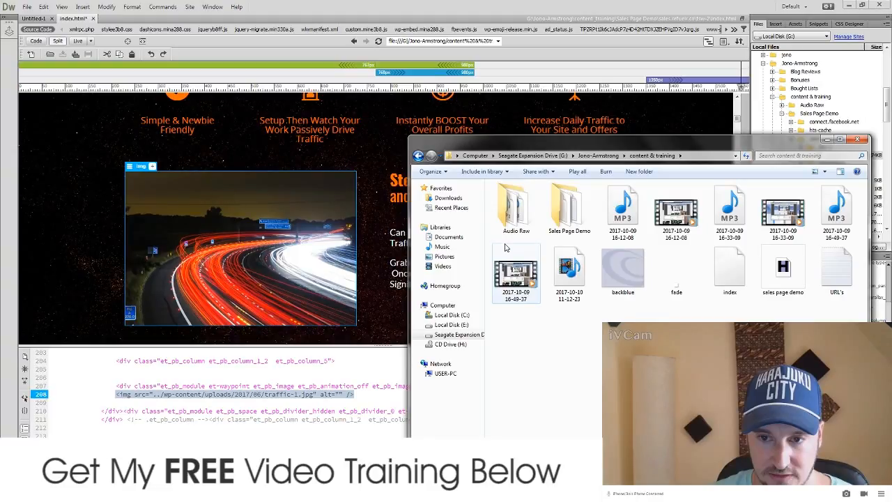
double_click(566, 211)
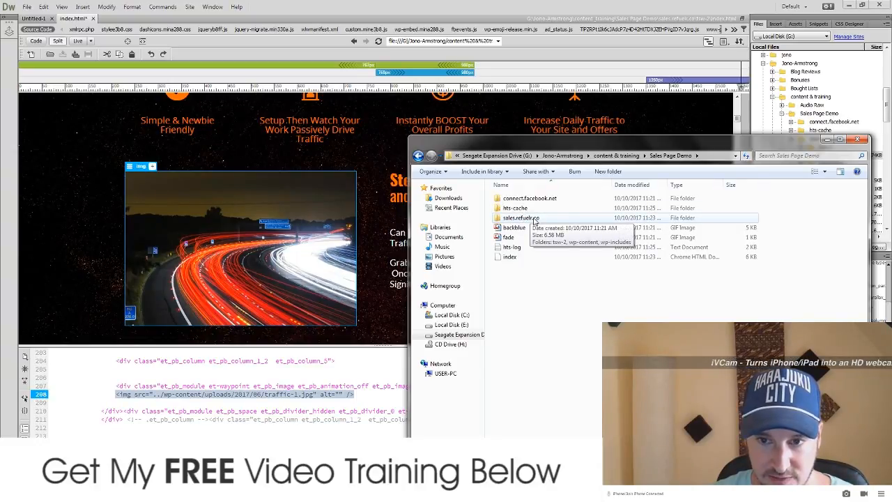
double_click(533, 218)
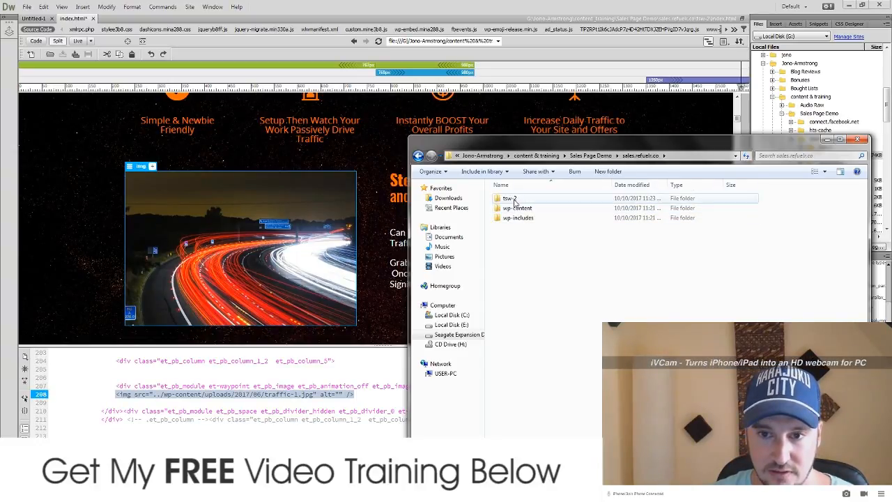
Step: Open wp-content/uploads/2017/06, select the traffic-1 image, then return to the LaunchJackr video in Chrome
left_click(524, 202)
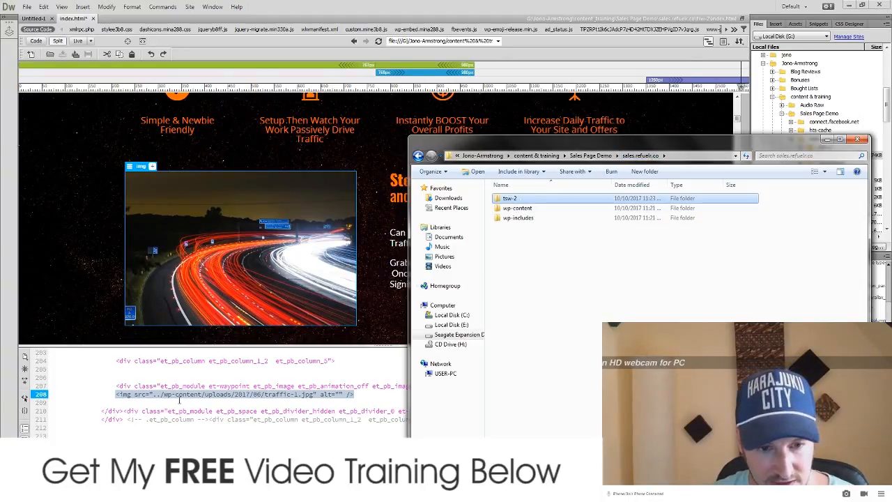
left_click(528, 209)
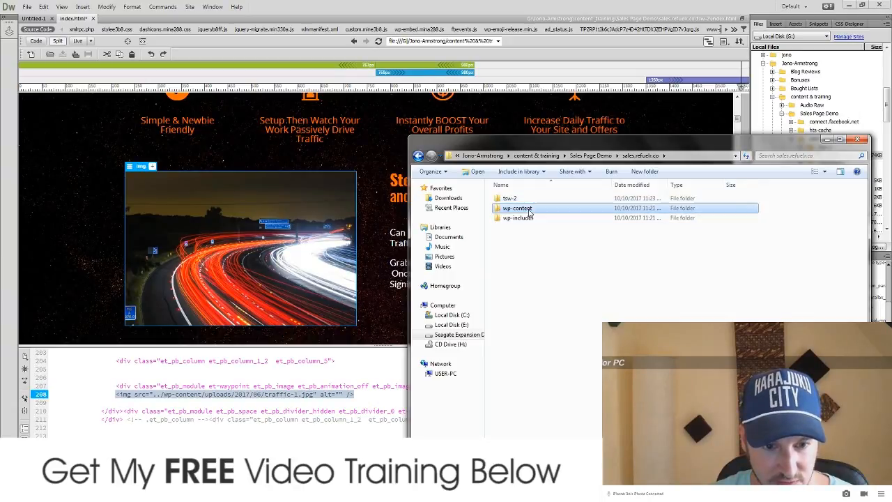
double_click(529, 209)
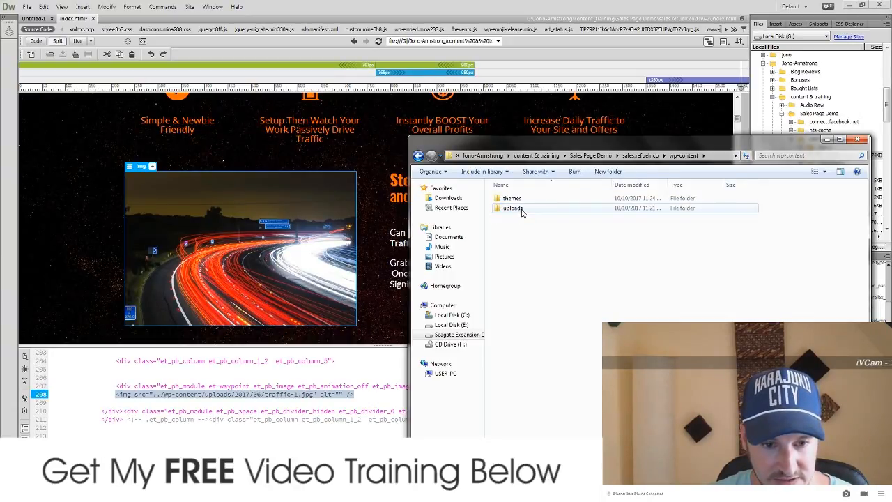
double_click(521, 210)
double_click(511, 200)
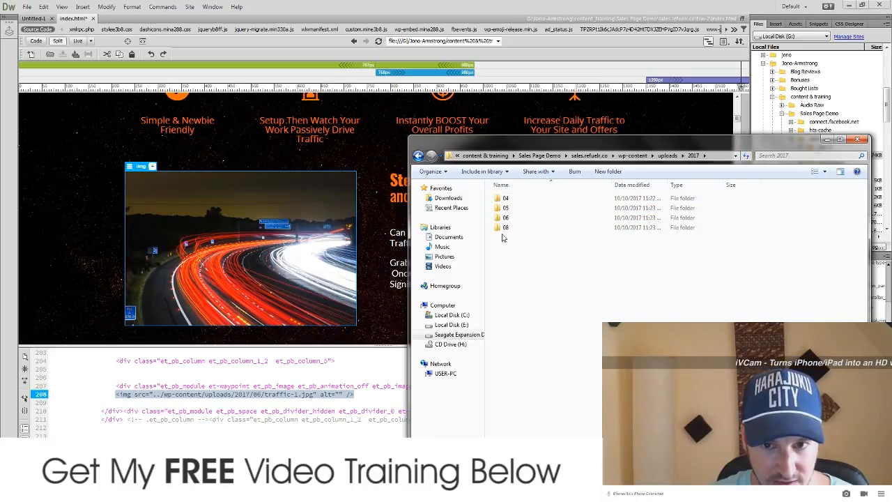
double_click(505, 218)
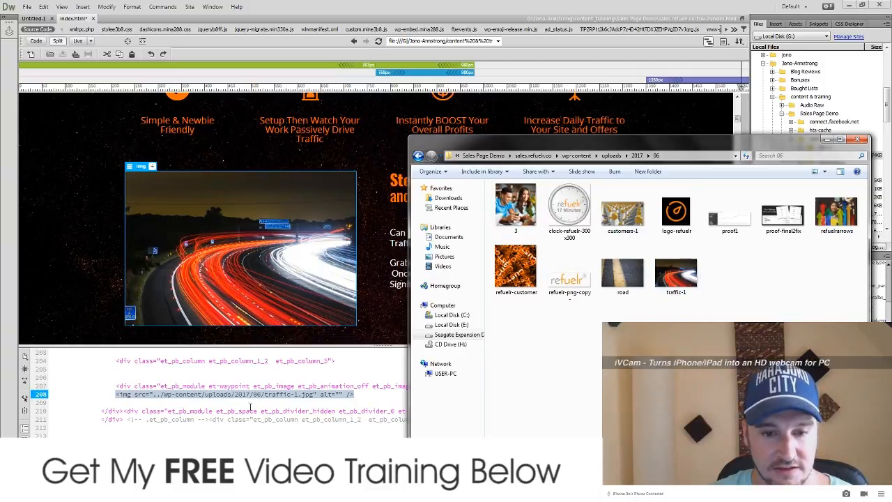
left_click(670, 276)
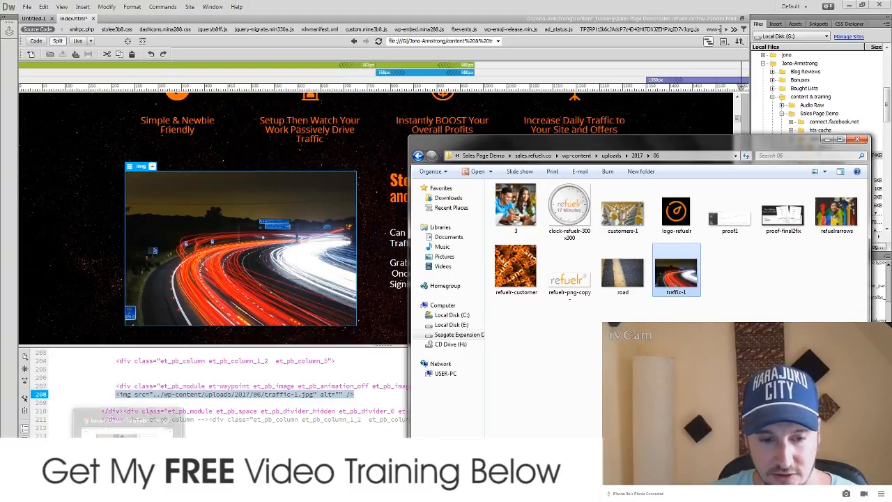
mouse_move(69, 491)
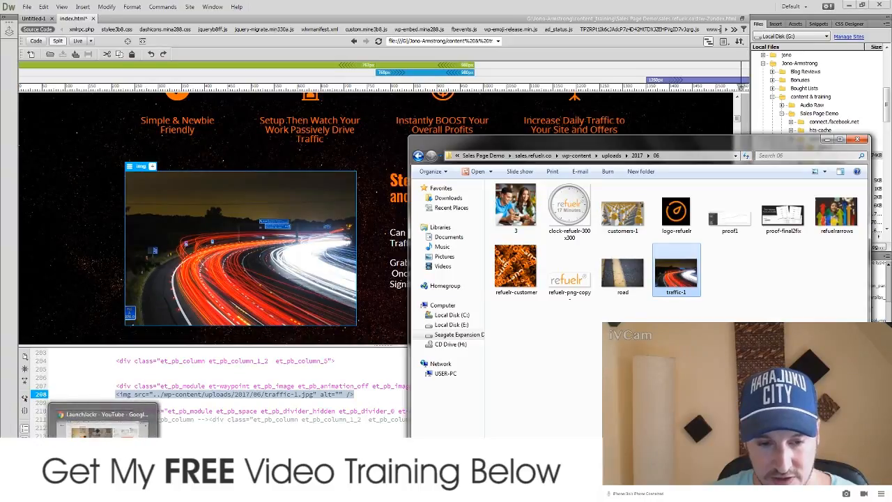
left_click(114, 491)
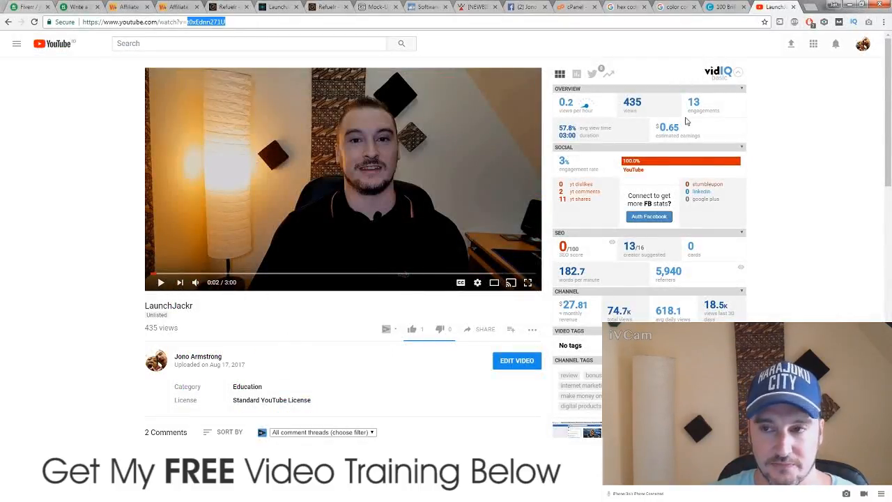
Step: Launch Macromedia Fireworks 8 from the Windows Start menu
key("super")
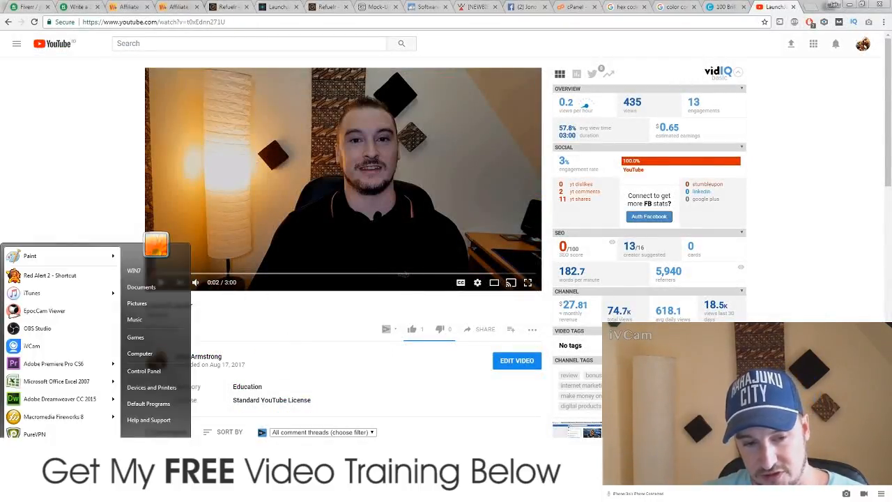
mouse_move(44, 419)
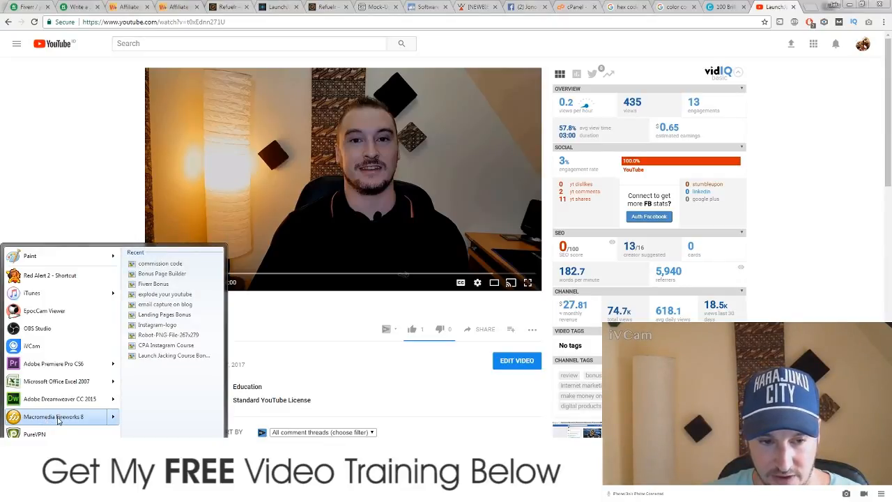
left_click(59, 417)
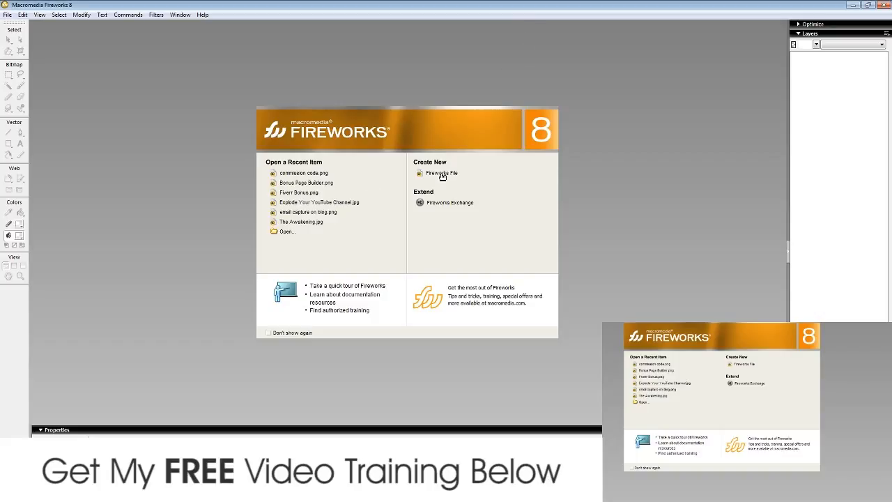
Step: Create a new Fireworks canvas 499 pixels wide by 33 pixels high
left_click(442, 174)
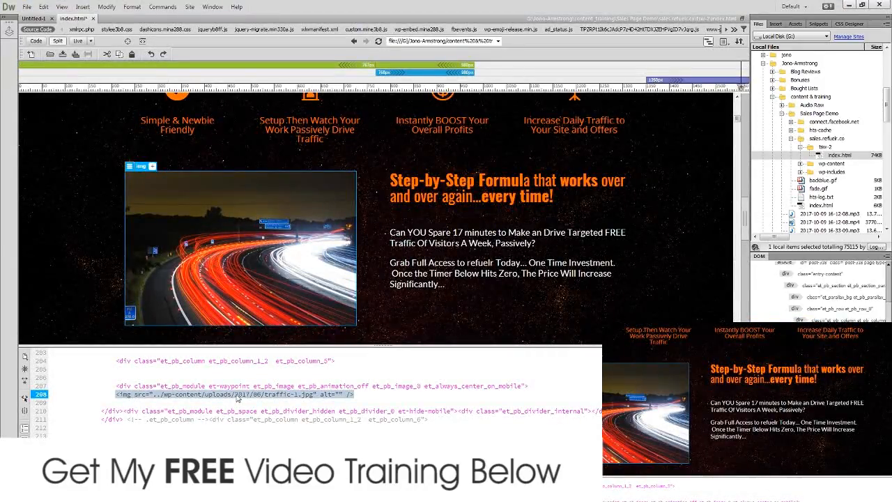
key("alt+Tab")
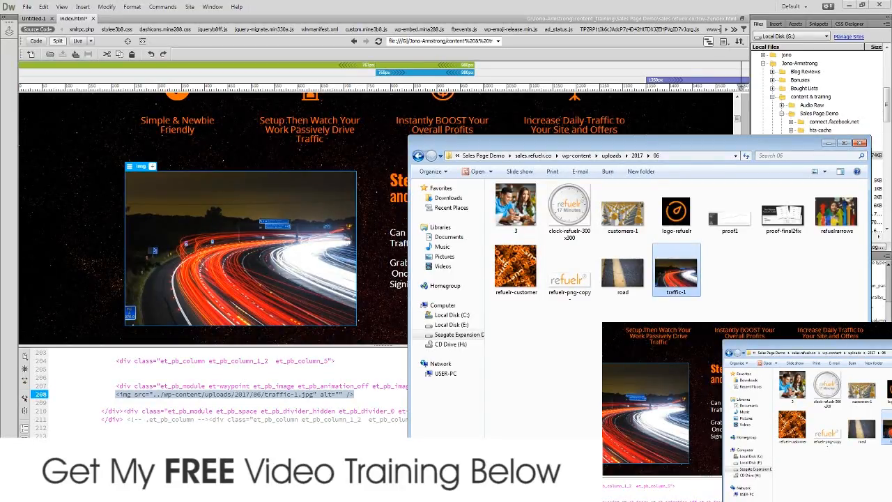
key("alt+Tab")
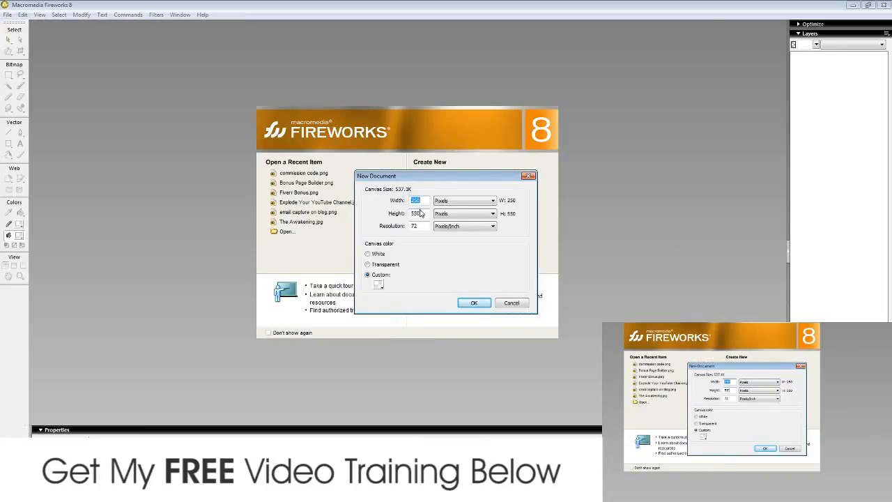
type("499")
key("Tab")
type("33")
key("Return")
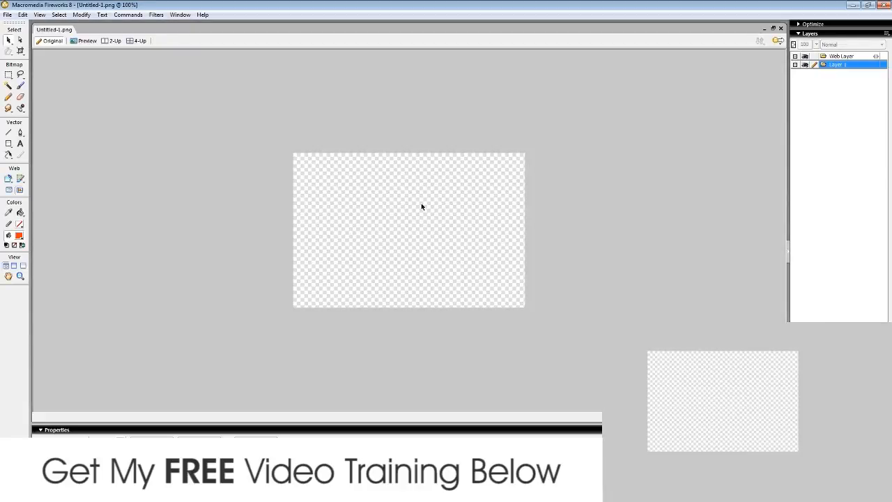
left_click(8, 15)
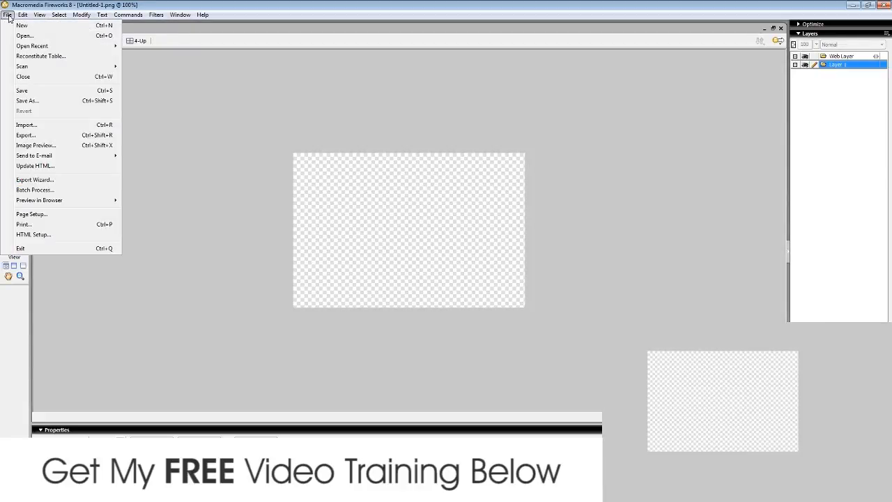
left_click(239, 98)
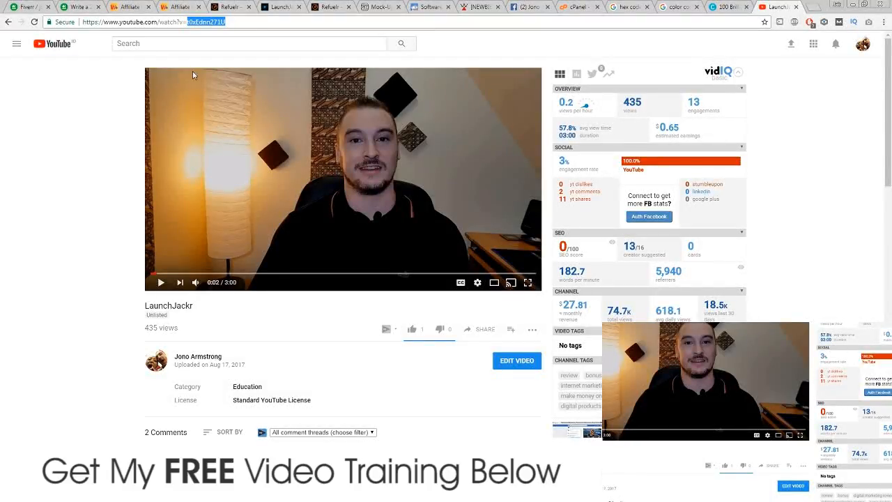
Step: Scroll through the LaunchJackr and original Refuelr pages to compare them, ending on LaunchJackr
left_click(281, 7)
scroll(143, 259, "down", 3)
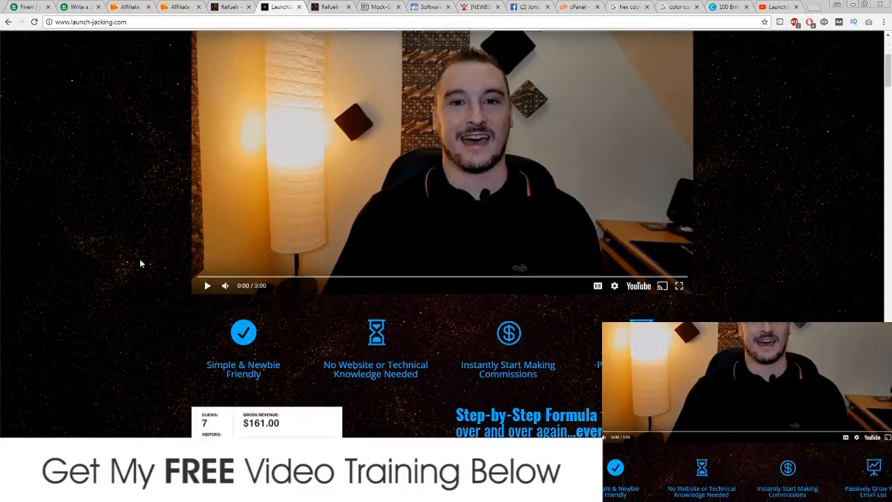
scroll(140, 260, "down", 3)
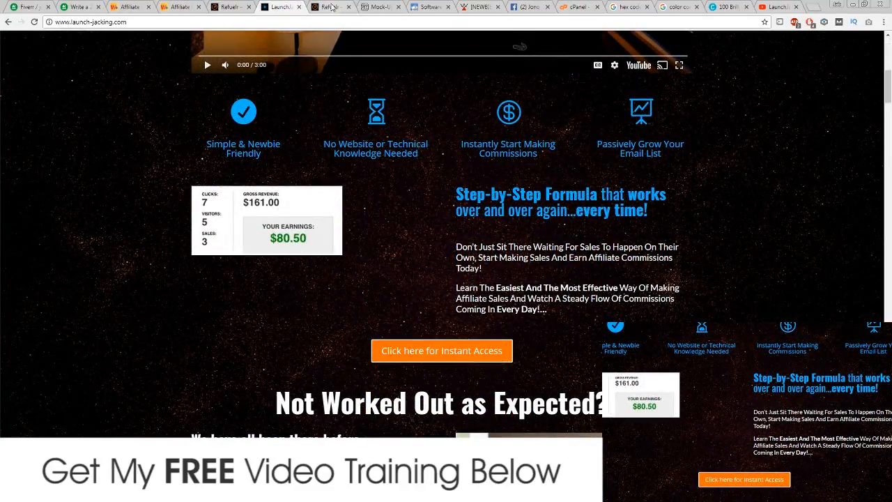
left_click(333, 7)
scroll(141, 167, "down", 3)
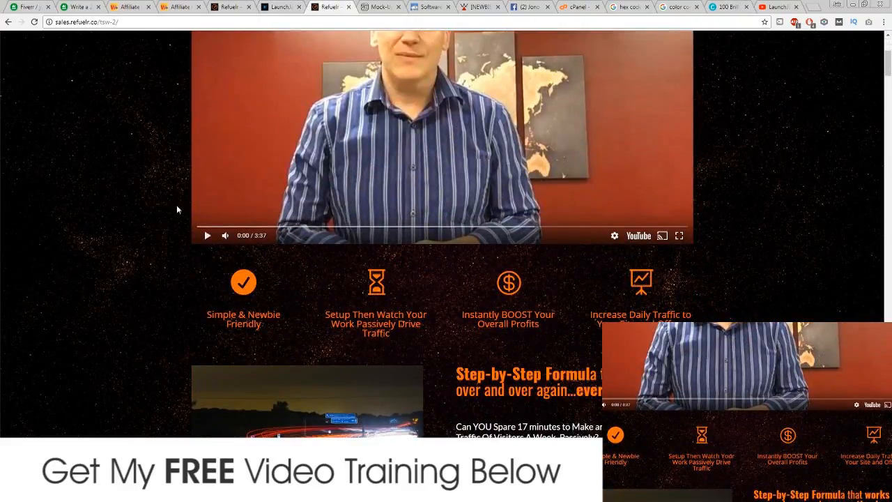
scroll(175, 207, "down", 2)
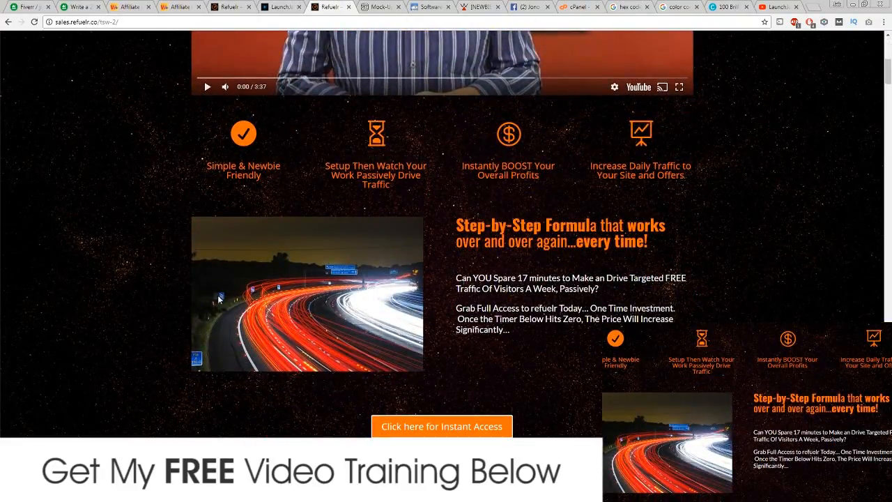
scroll(266, 273, "up", 4)
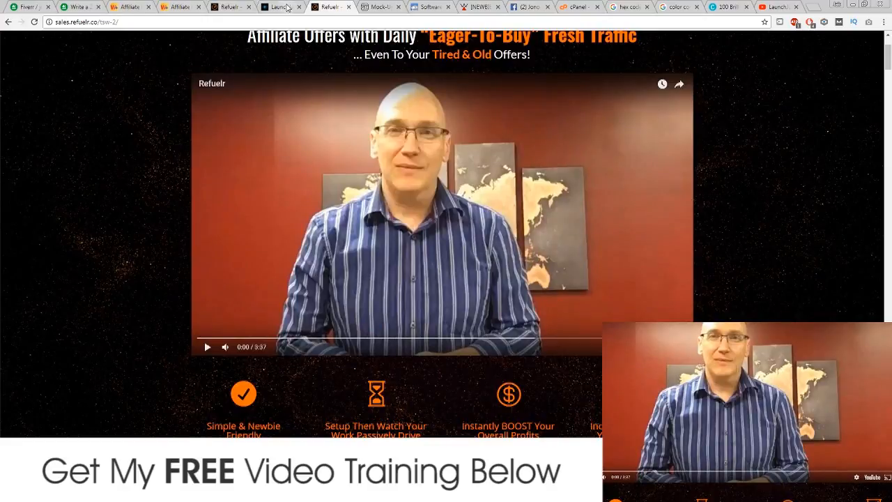
left_click(279, 7)
scroll(144, 280, "down", 2)
scroll(144, 281, "up", 2)
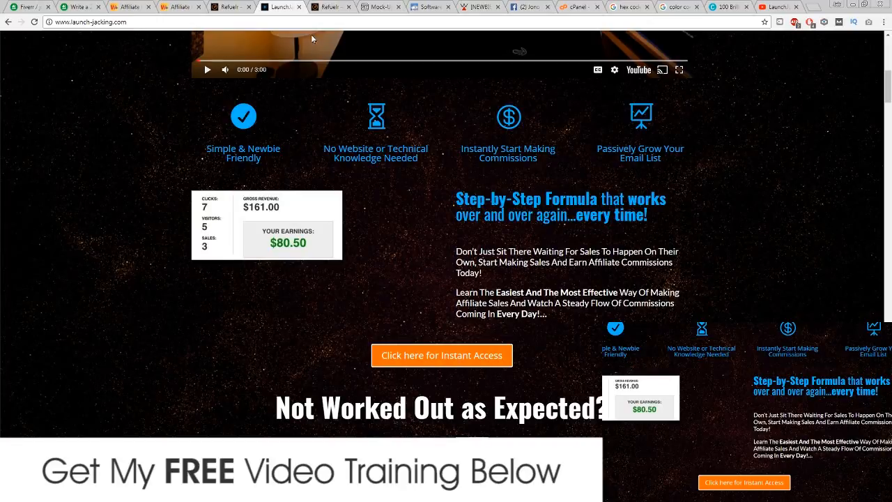
Step: Search Google for 'step by step' and browse the image results
left_click(678, 7)
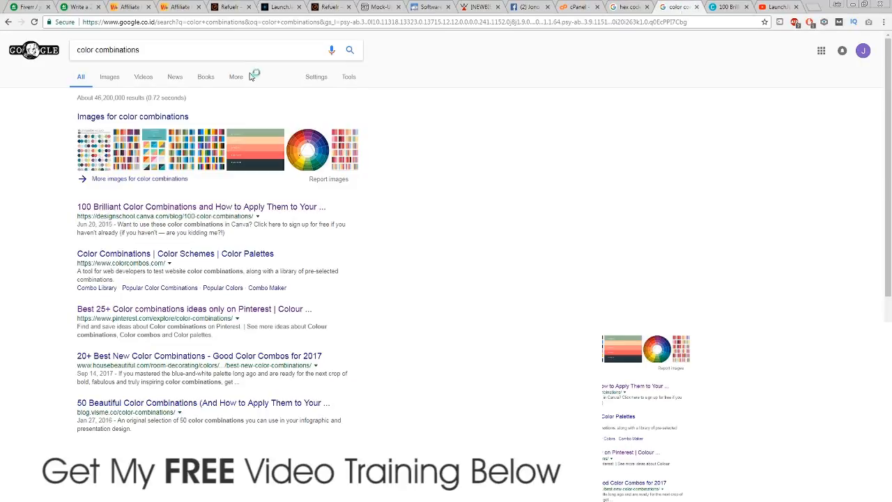
left_click(192, 23)
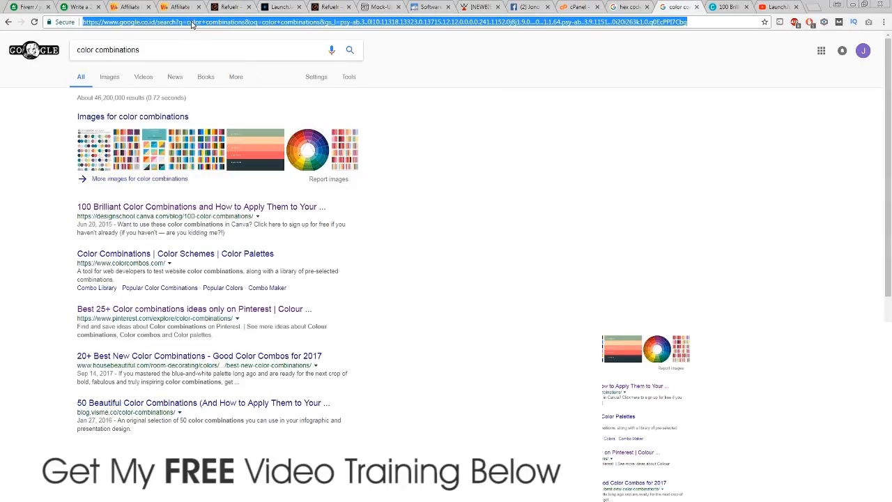
type("step by step")
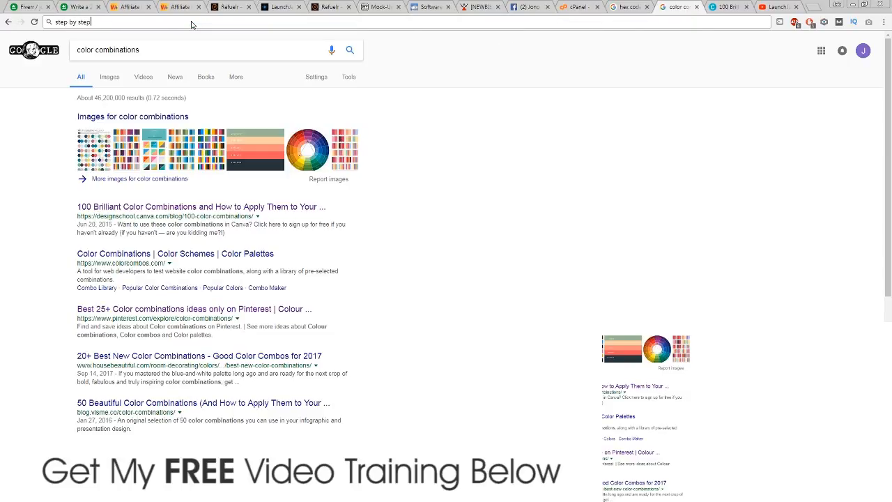
key("Return")
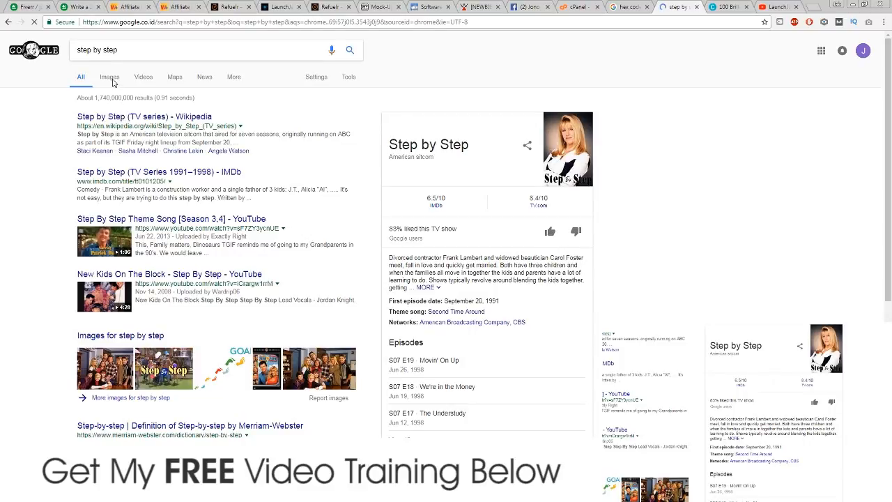
left_click(110, 78)
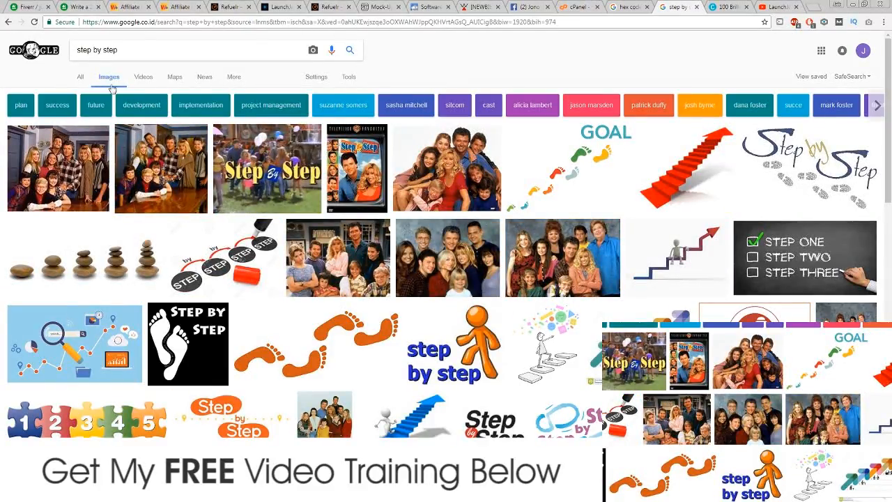
scroll(338, 209, "down", 2)
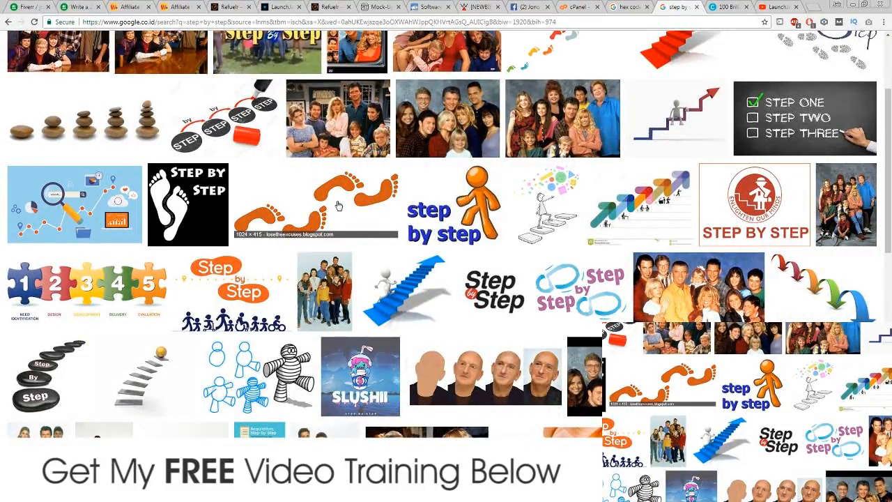
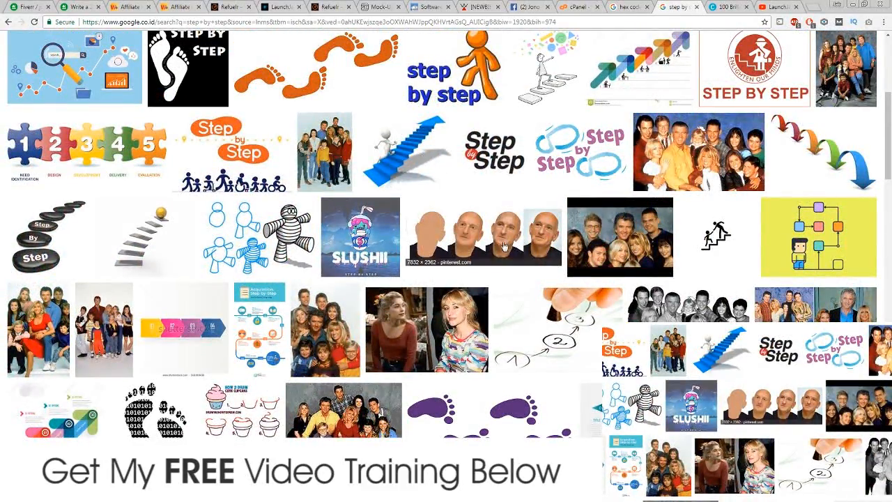
Step: Scroll the 'step by step' image results, then search Google Images for 'footprint'
scroll(504, 246, "down", 15)
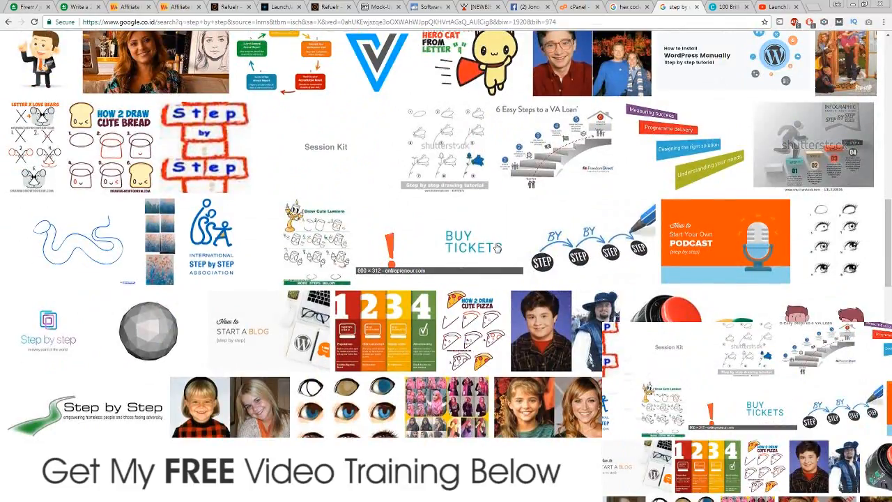
scroll(496, 247, "down", 5)
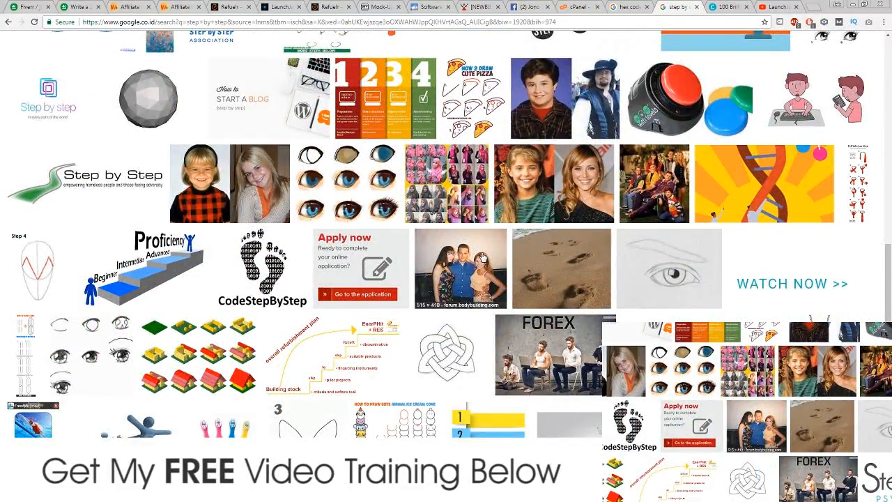
scroll(483, 258, "down", 5)
scroll(285, 281, "down", 8)
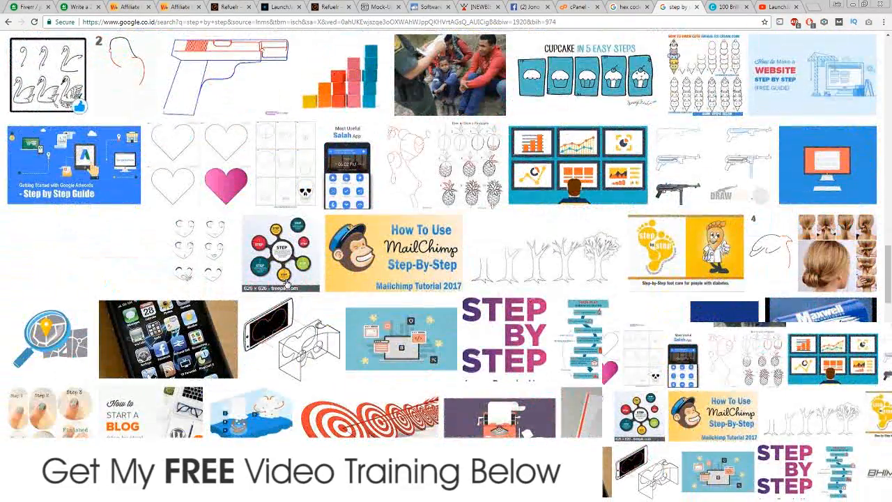
scroll(285, 282, "down", 5)
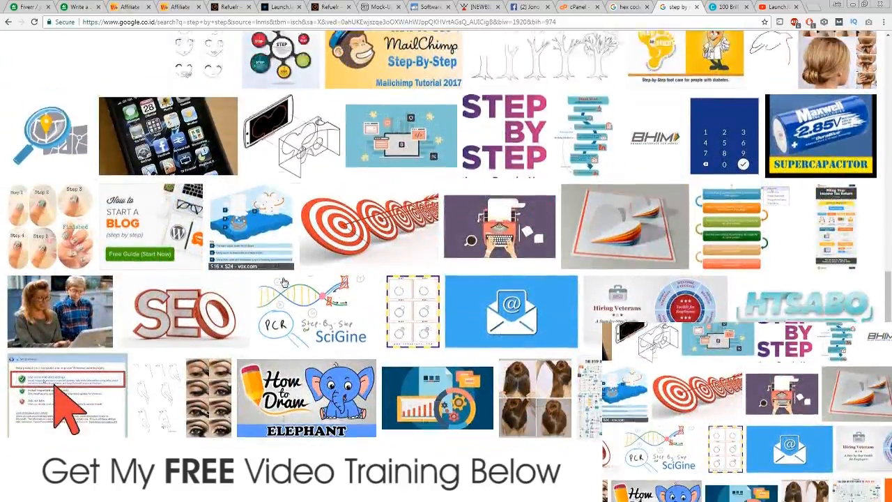
scroll(283, 281, "down", 14)
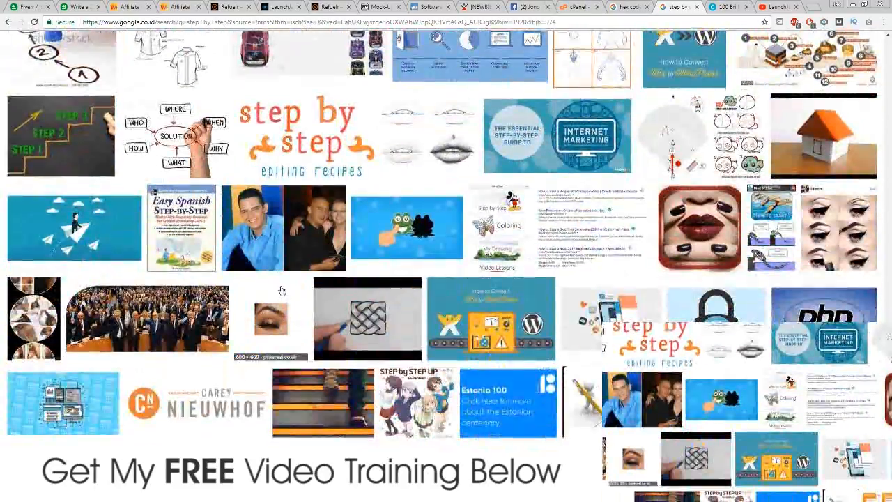
scroll(281, 289, "down", 15)
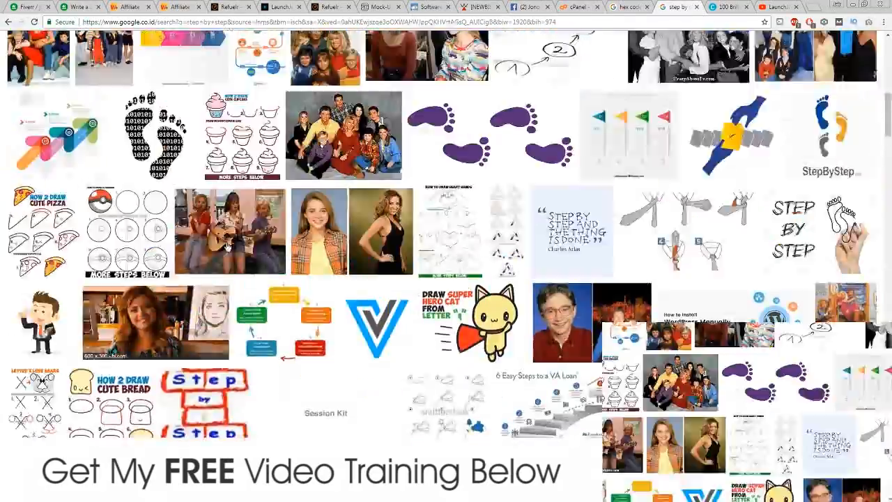
scroll(227, 246, "up", 15)
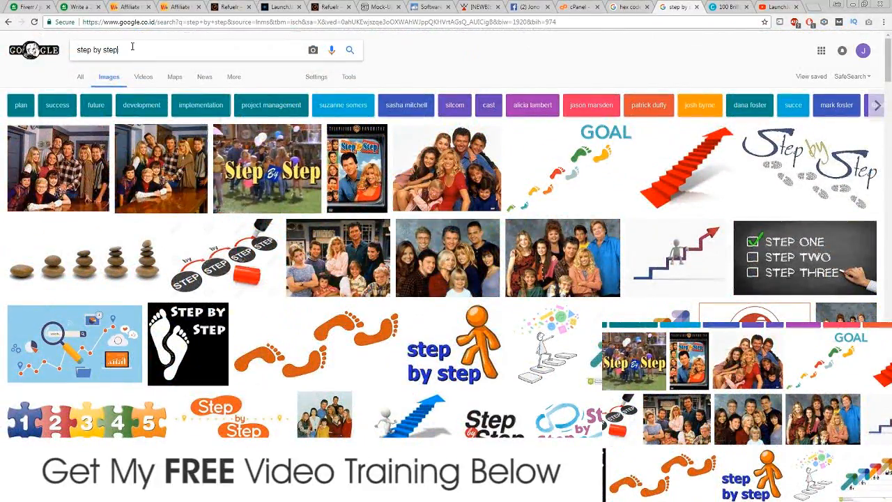
left_click_drag(118, 50, 70, 48)
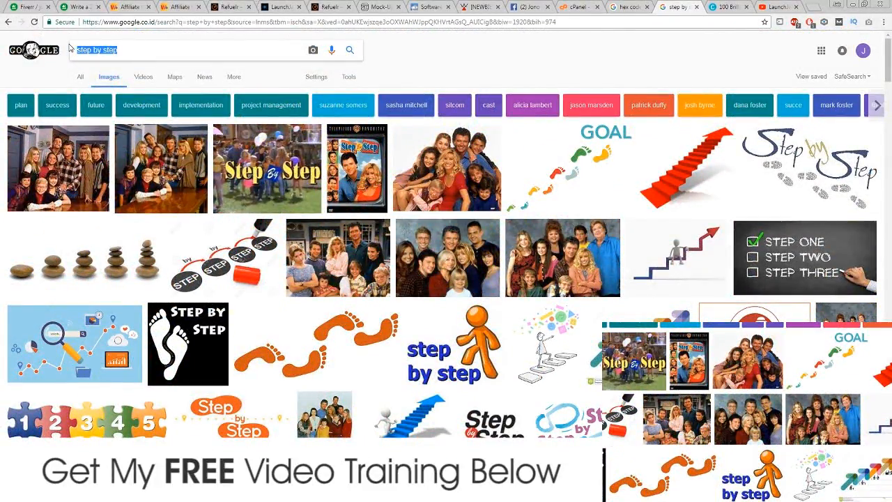
type("footpr")
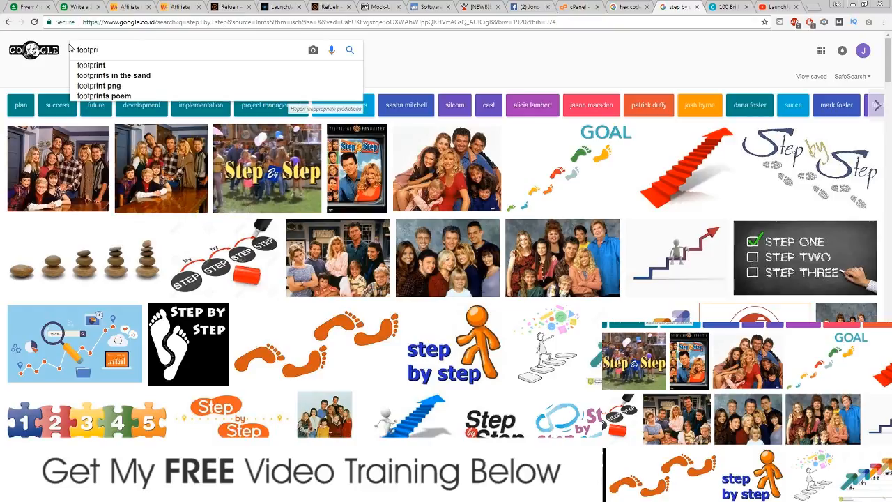
type("int")
key("Return")
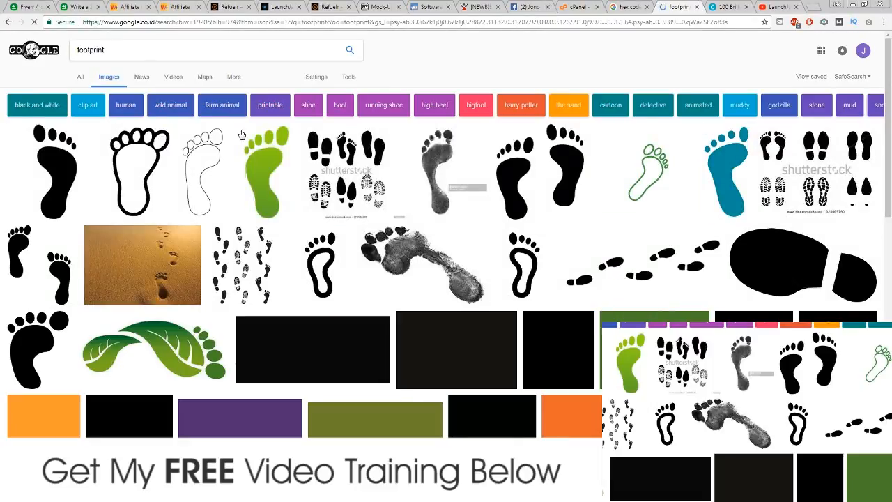
Step: Open the sand footprints photo preview and choose Save image as
left_click(138, 258)
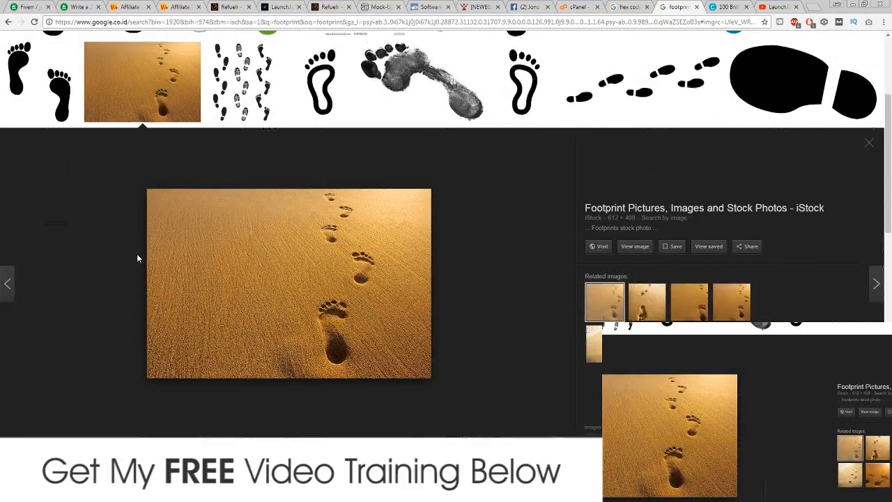
right_click(255, 260)
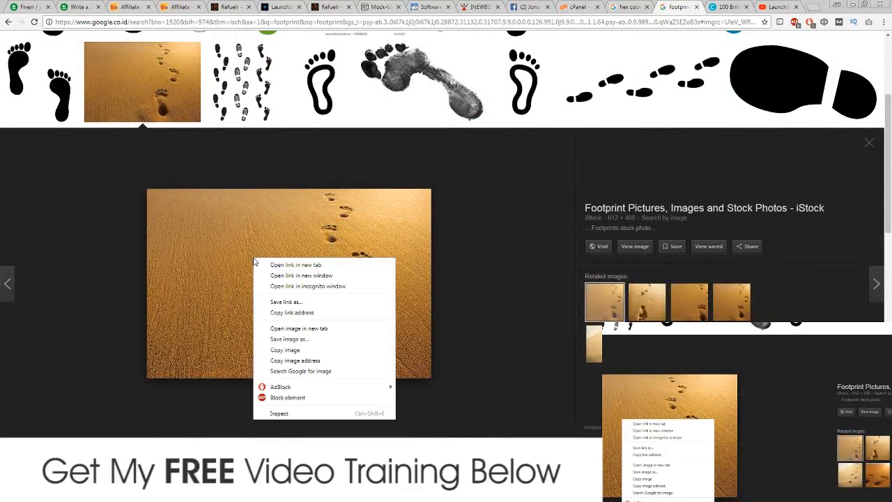
left_click(301, 339)
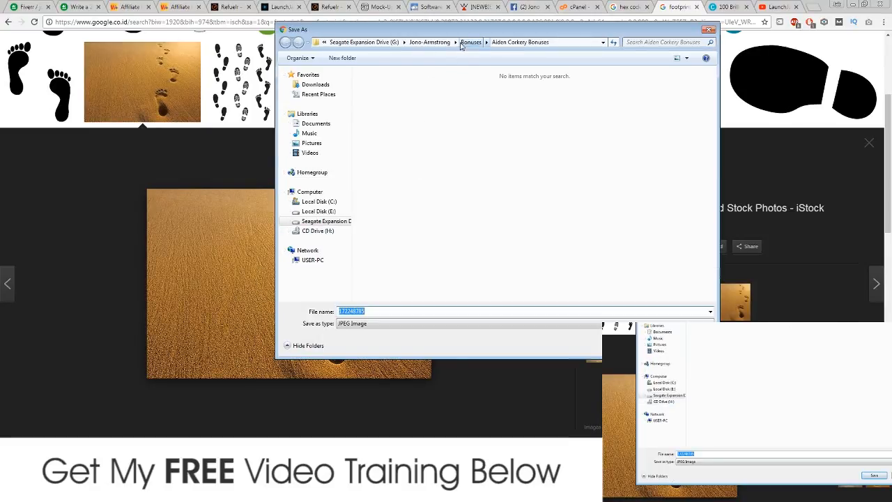
Step: Save the footprints JPEG into the content & training folder and minimize Chrome
left_click(429, 42)
double_click(402, 114)
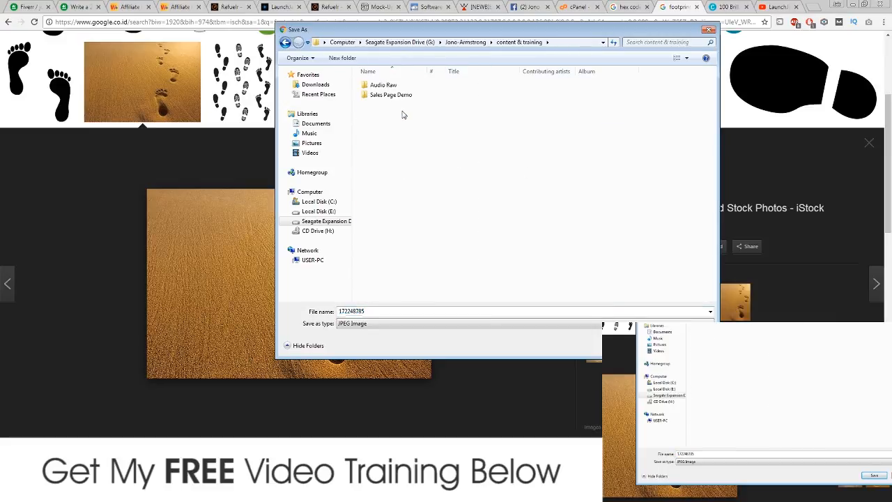
double_click(402, 95)
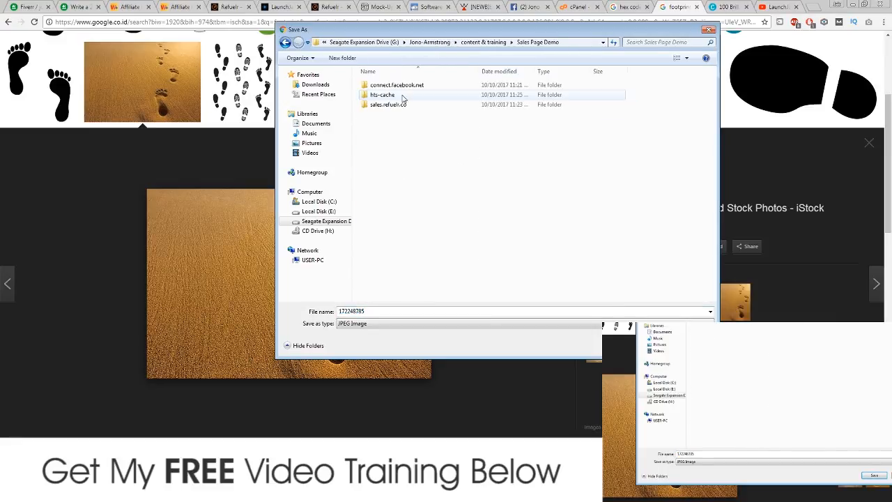
left_click(483, 41)
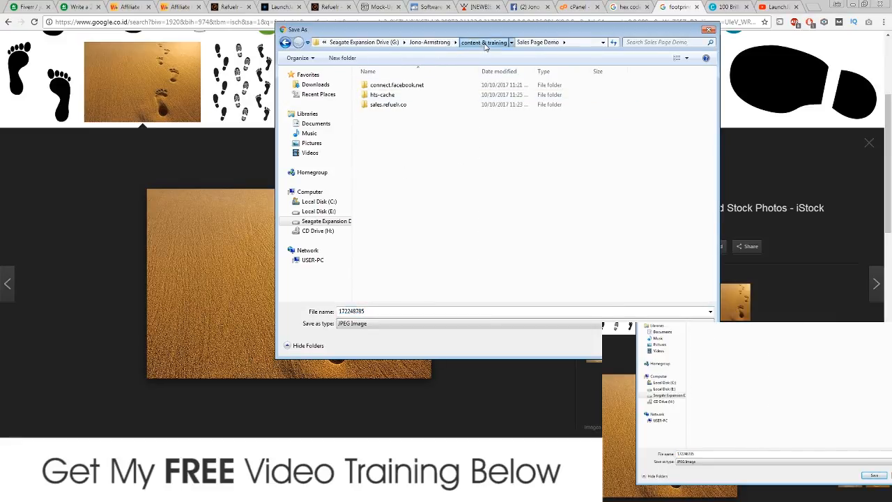
left_click(645, 343)
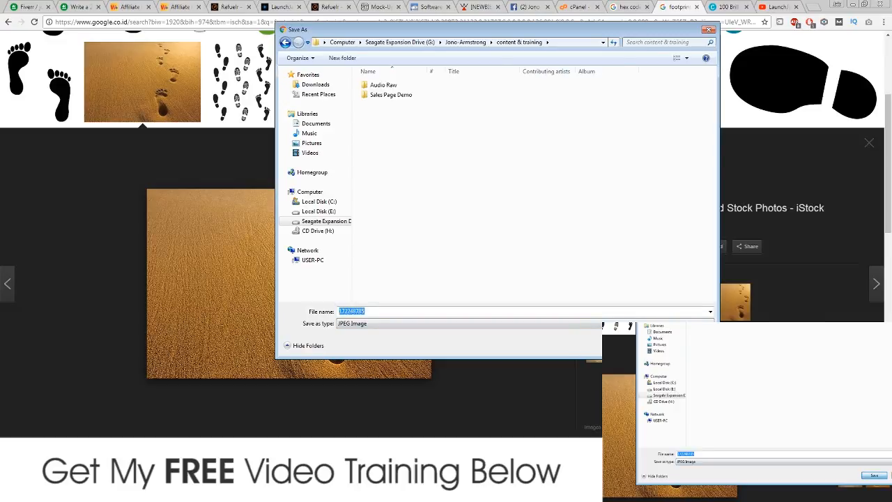
left_click(852, 5)
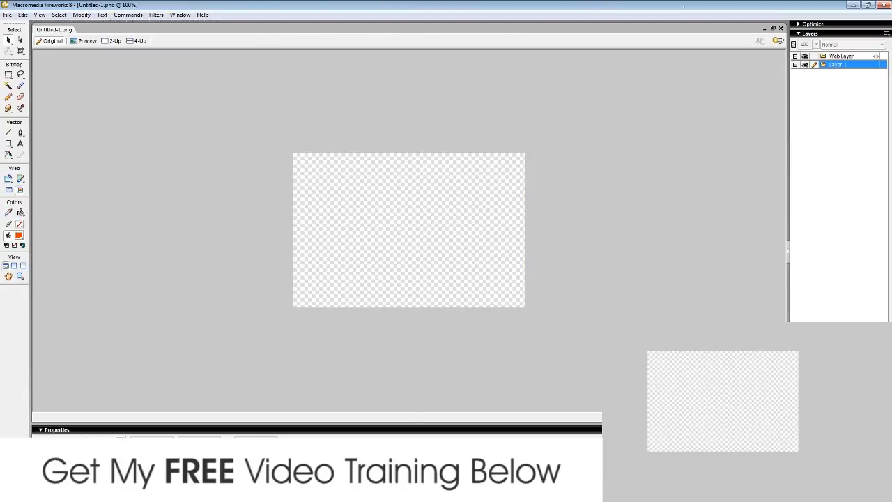
Step: Import the file 172248785 from the content & training folder
left_click(7, 15)
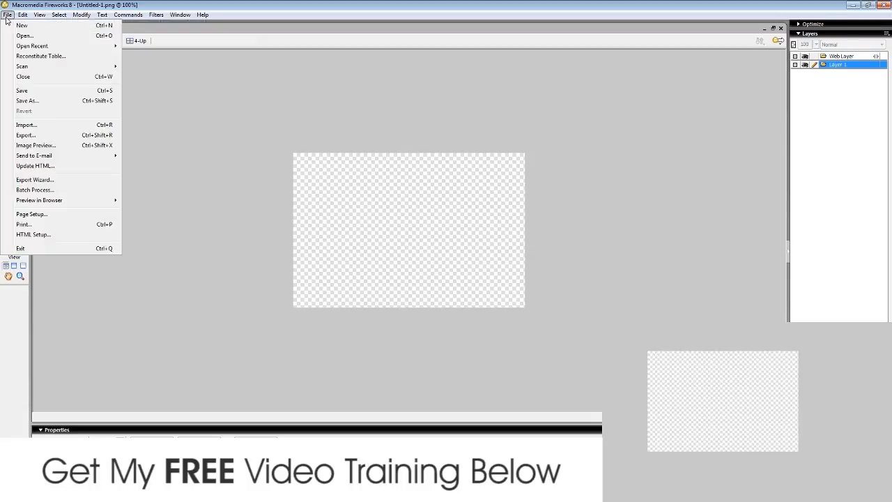
left_click(42, 124)
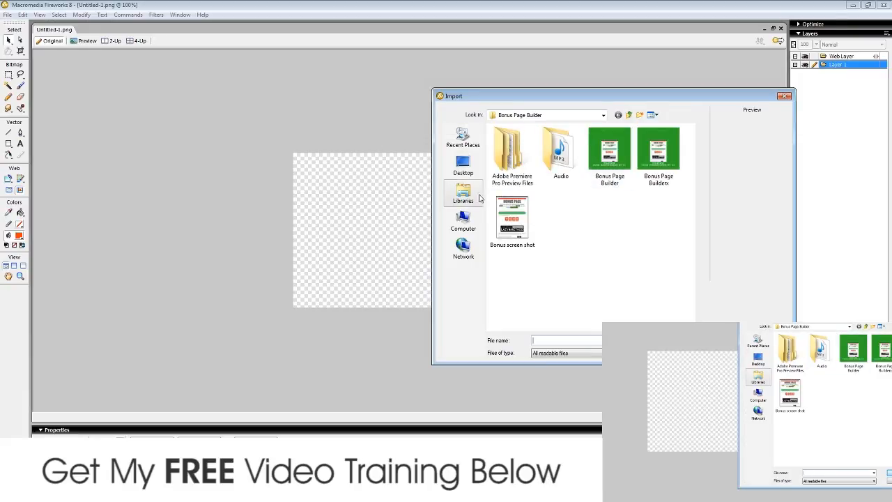
left_click(628, 115)
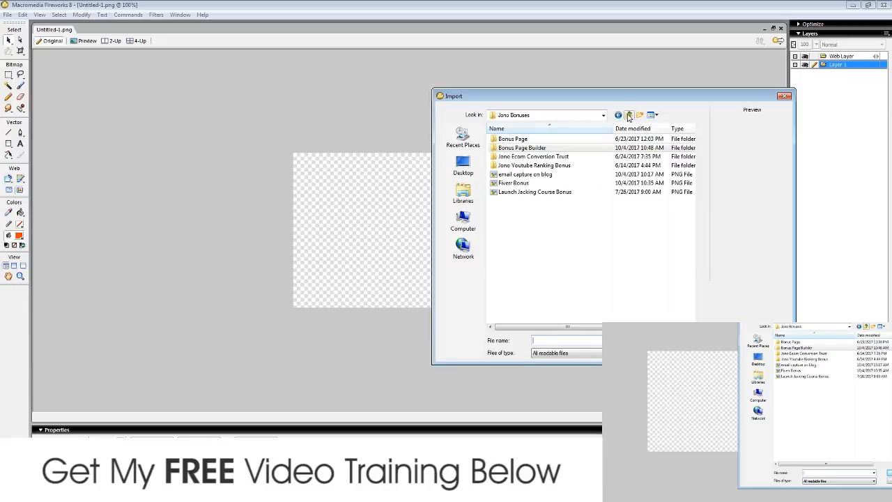
left_click(628, 114)
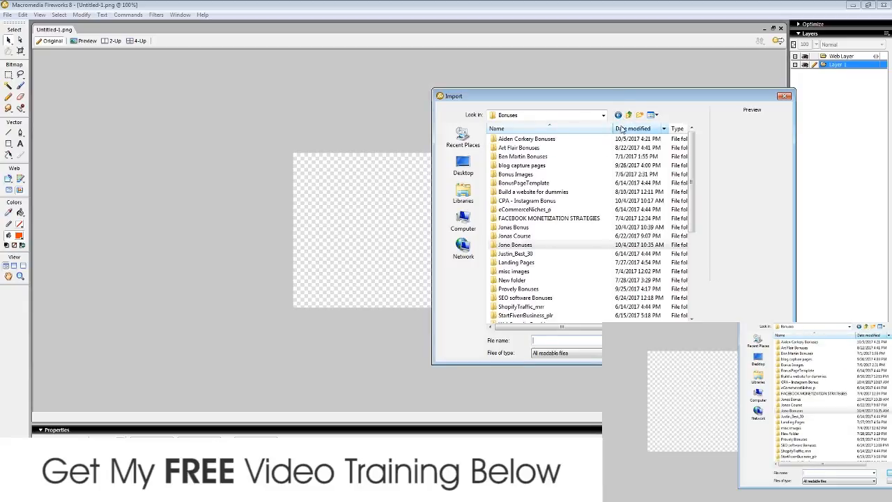
left_click(628, 115)
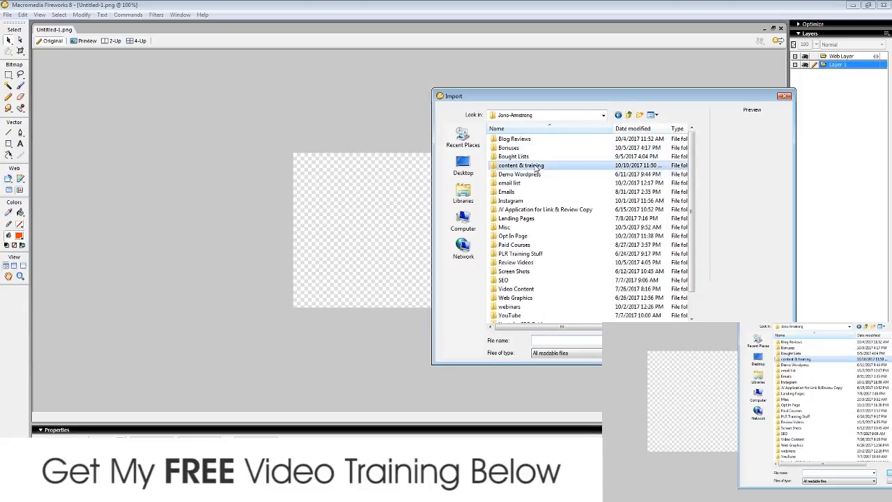
double_click(562, 165)
left_click(511, 156)
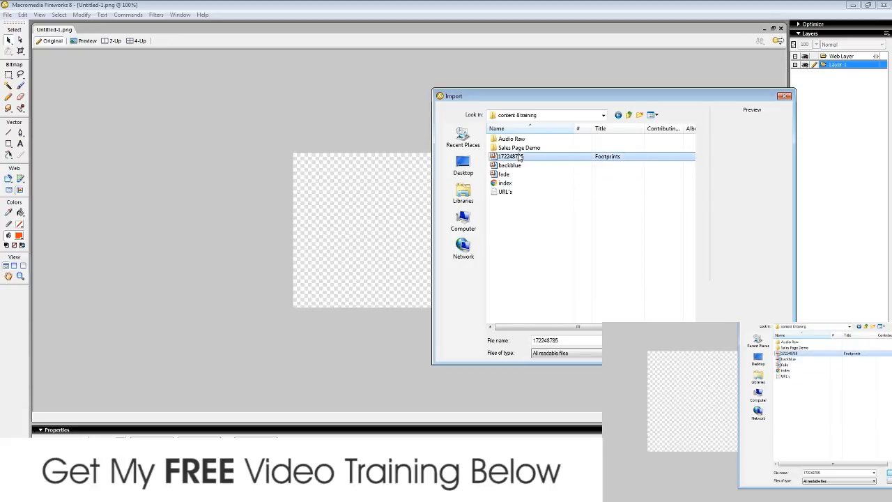
left_click(682, 340)
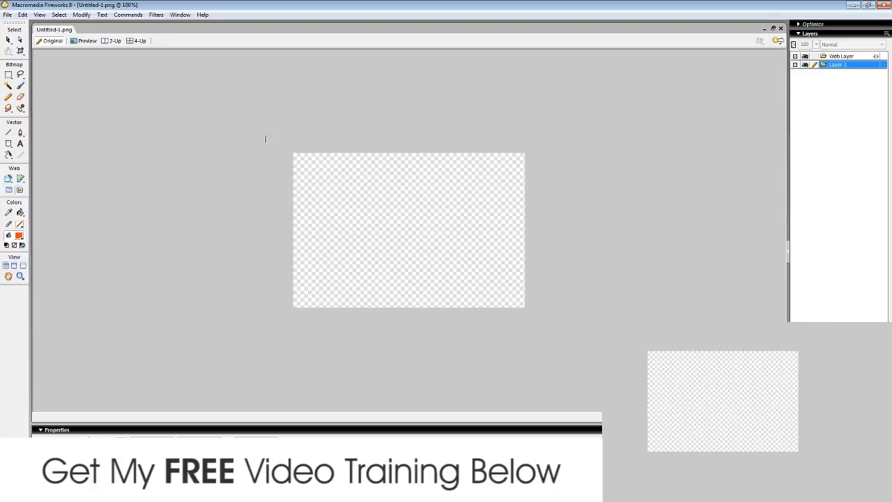
Step: Place the footprints photo so it covers the canvas, then deselect it
left_click(265, 139)
mouse_move(457, 230)
left_mouse_down()
mouse_move(436, 225)
mouse_move(442, 252)
mouse_move(455, 224)
mouse_move(452, 232)
left_mouse_up()
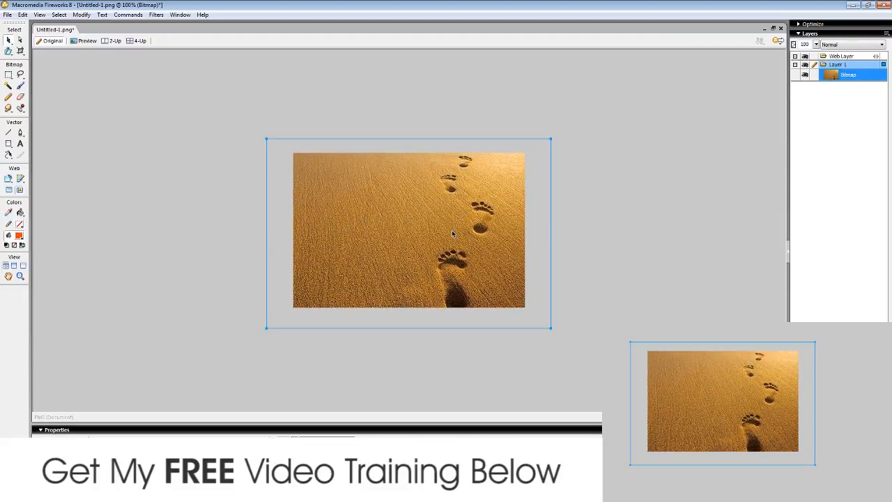
left_click(658, 175)
Step: In Save As, browse to Sales Page Demo/sales.refuelr.co/wp-content/uploads/2017/06
left_click(7, 15)
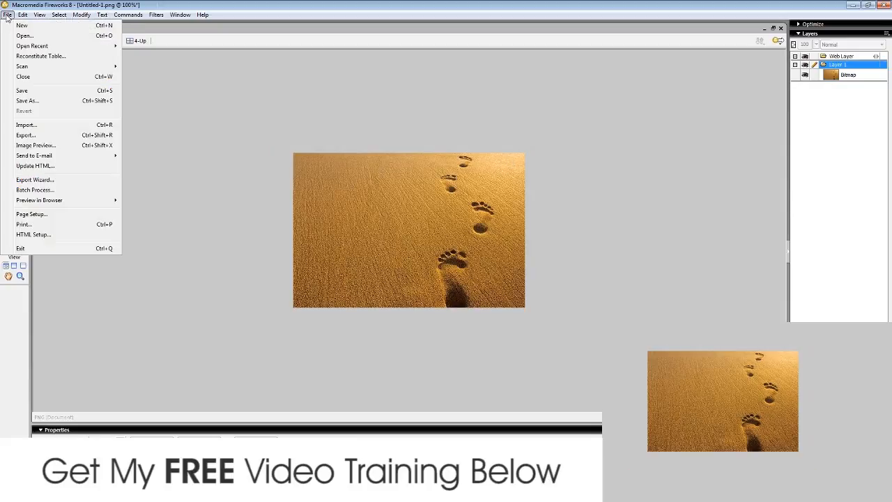
left_click(28, 100)
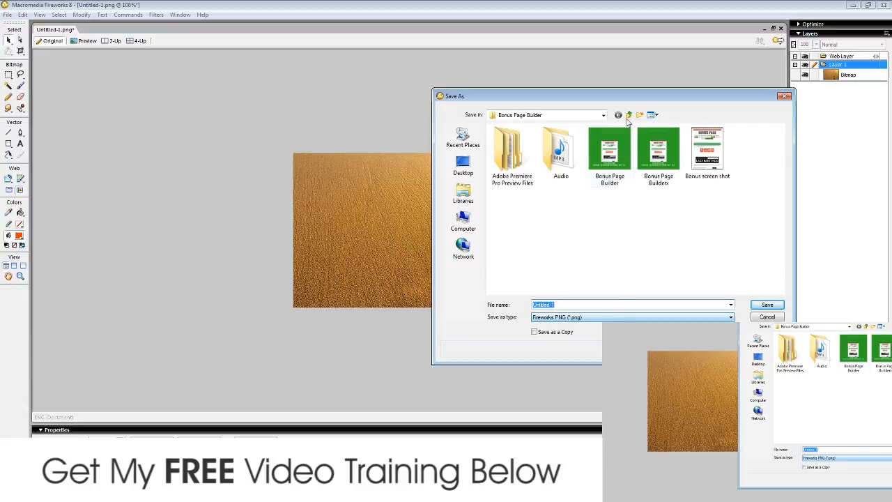
left_click(628, 114)
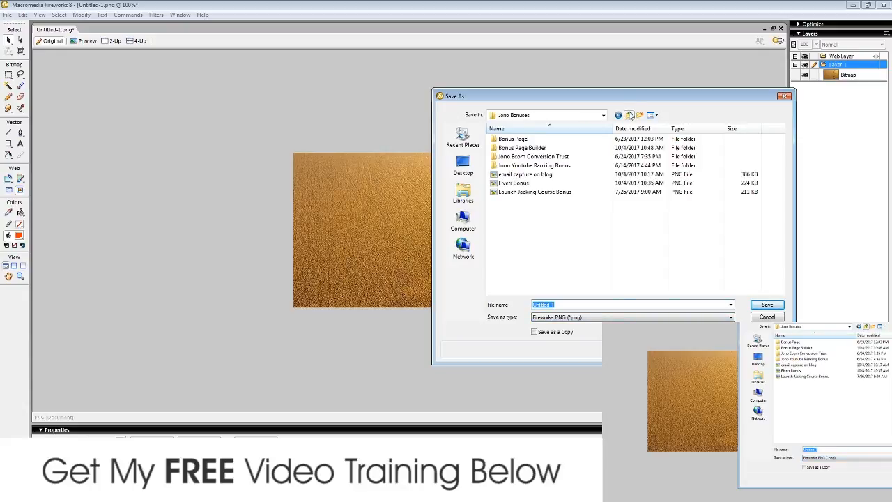
left_click(628, 114)
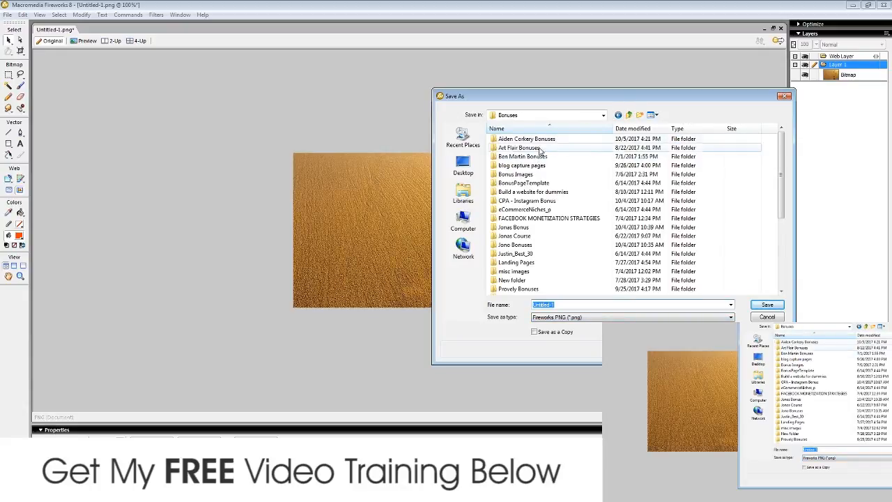
left_click(628, 114)
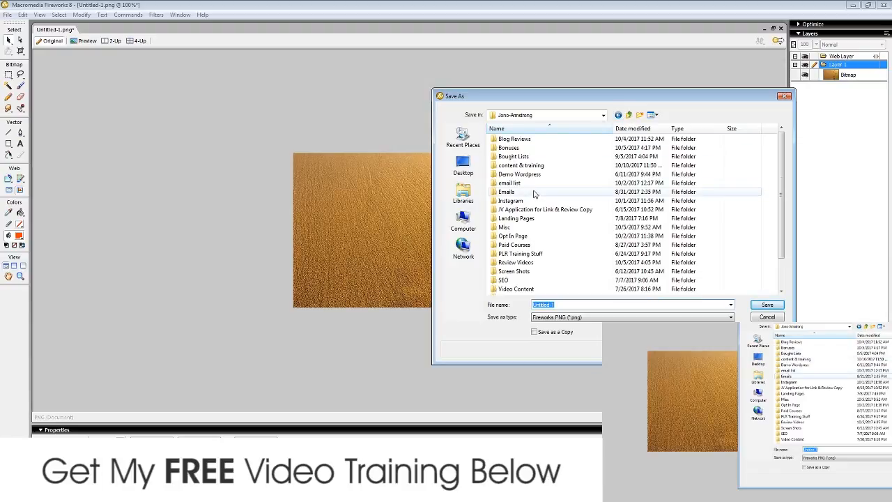
double_click(522, 165)
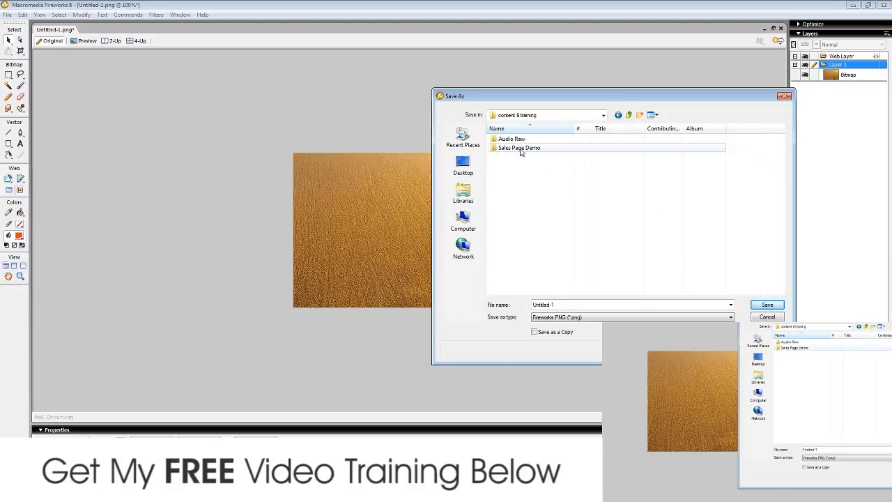
double_click(521, 148)
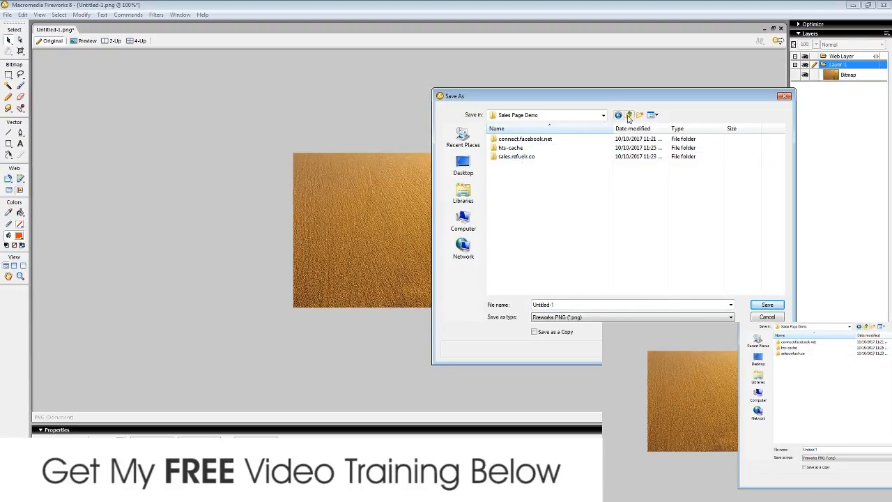
left_click(629, 116)
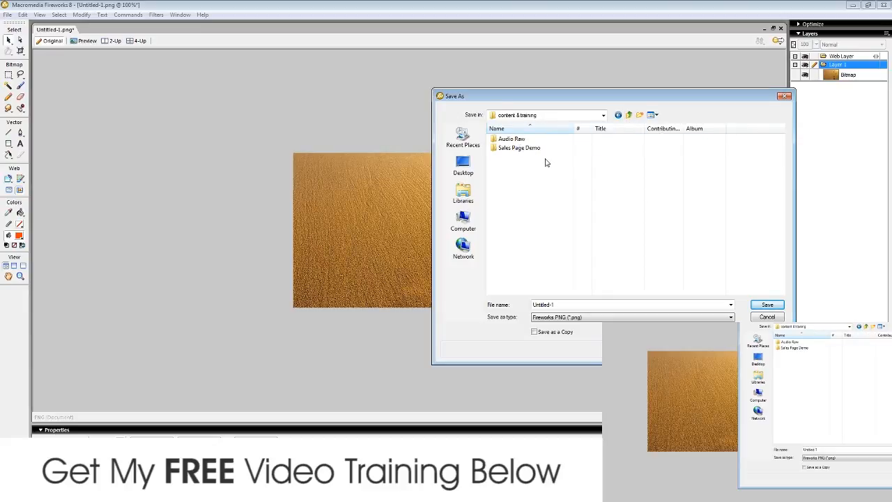
left_click(525, 150)
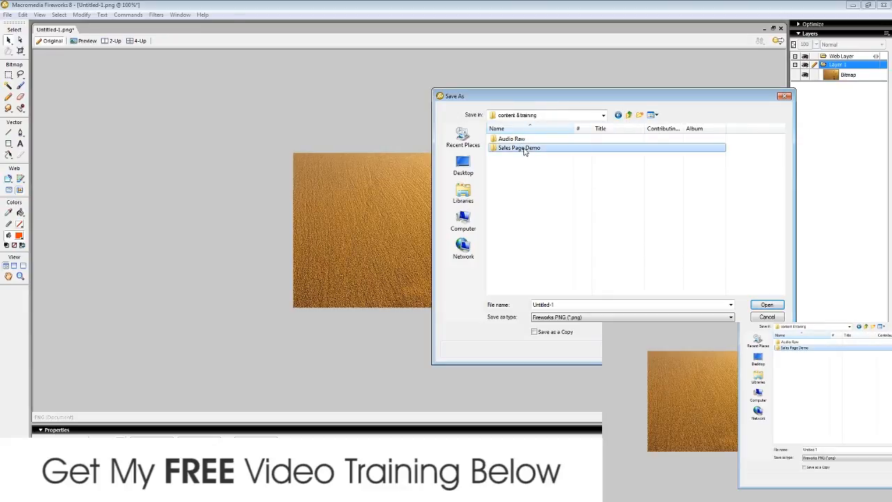
double_click(546, 151)
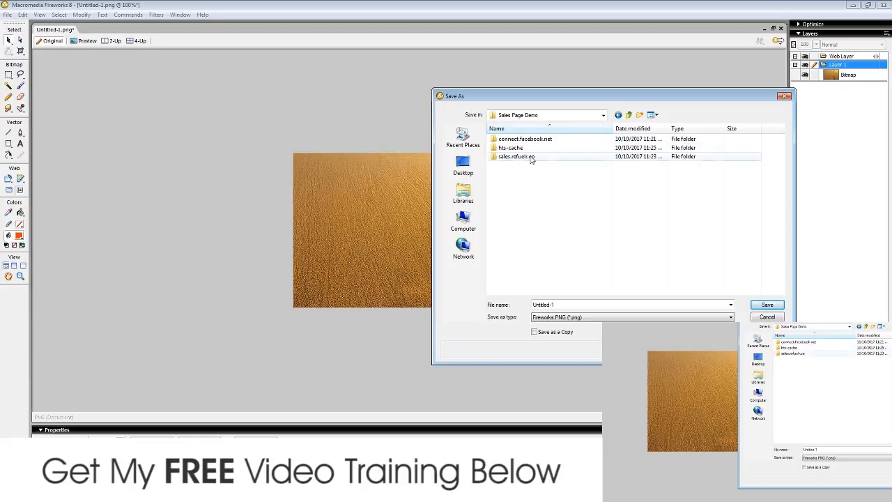
double_click(539, 159)
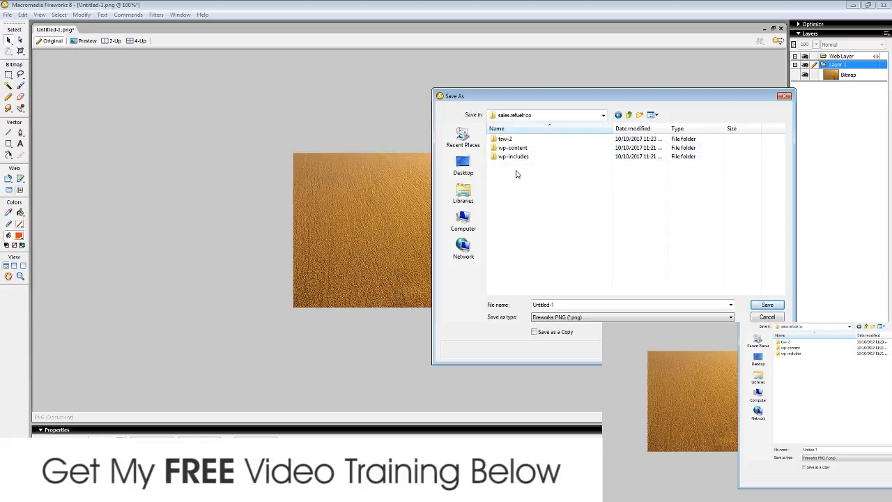
double_click(532, 152)
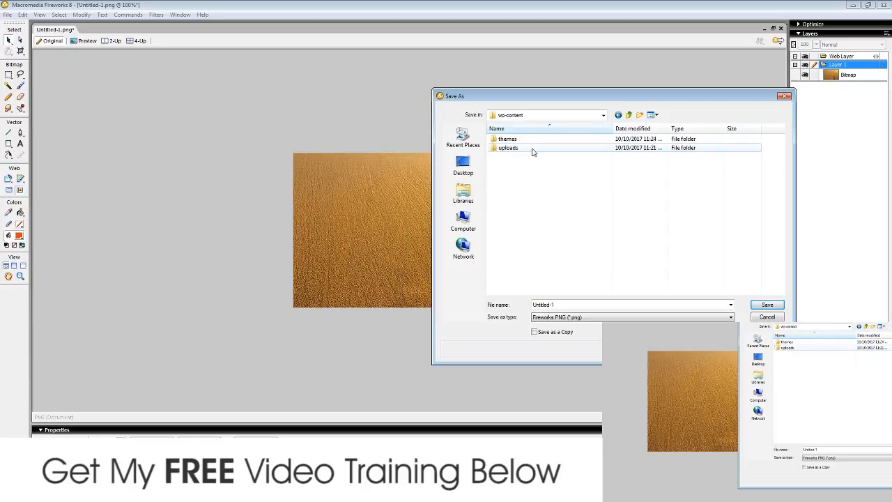
double_click(533, 151)
double_click(512, 139)
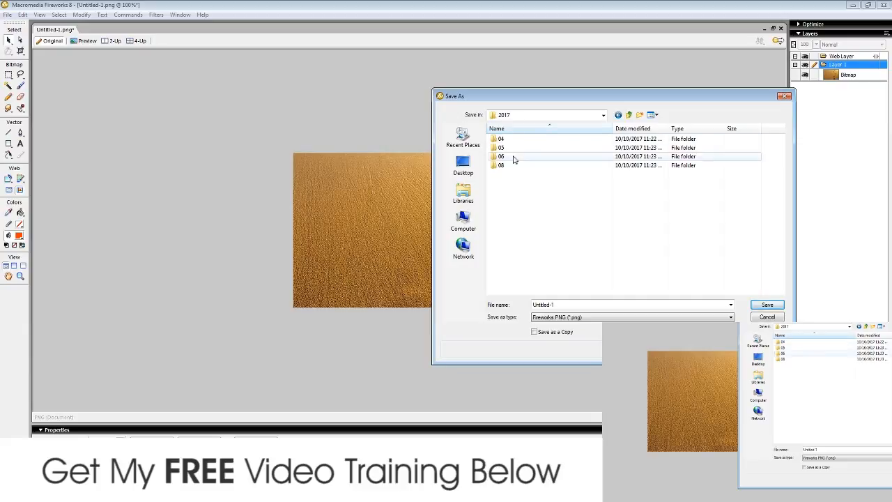
left_click(512, 159)
double_click(512, 160)
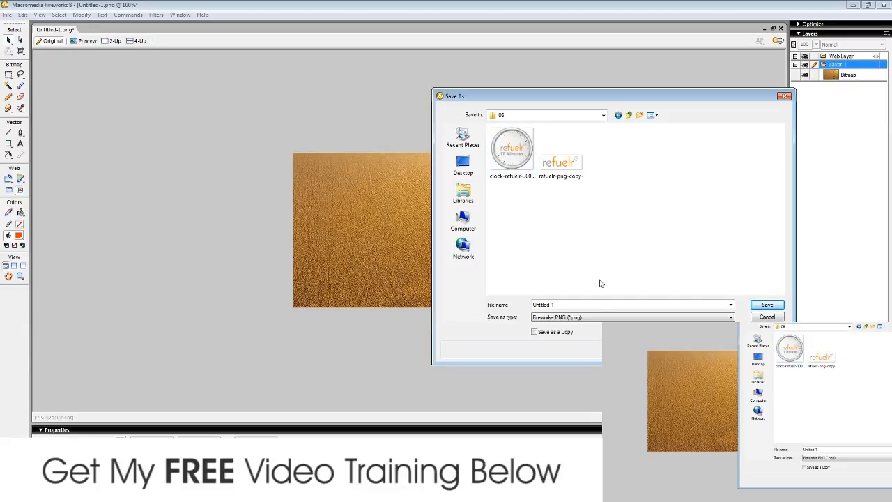
Step: Save as JPEG named traffic-1, replacing the existing file, and close Fireworks
left_click(589, 319)
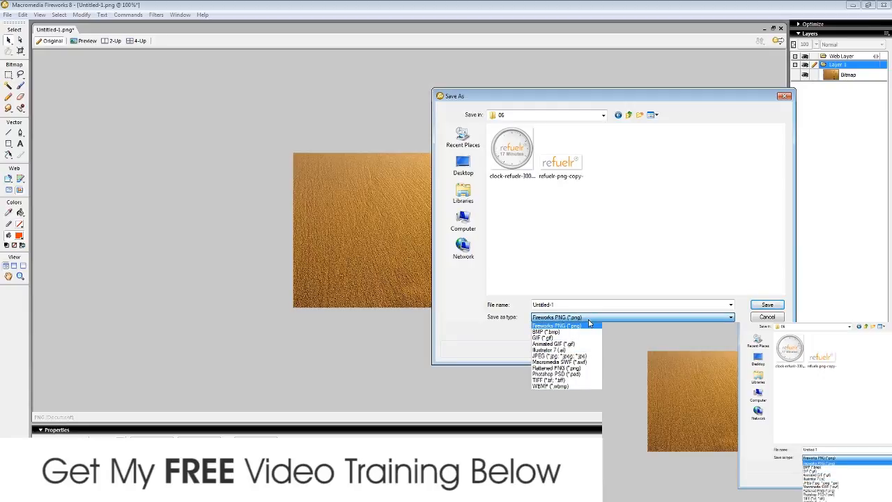
left_click(563, 356)
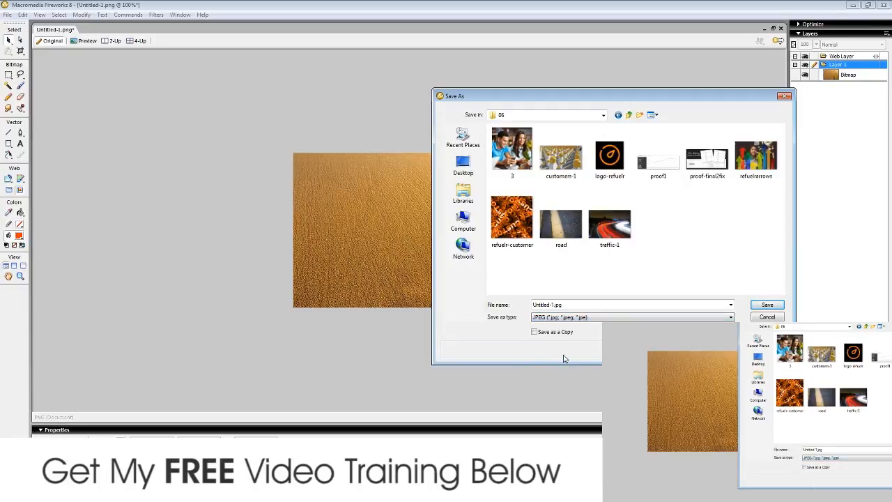
left_click(603, 232)
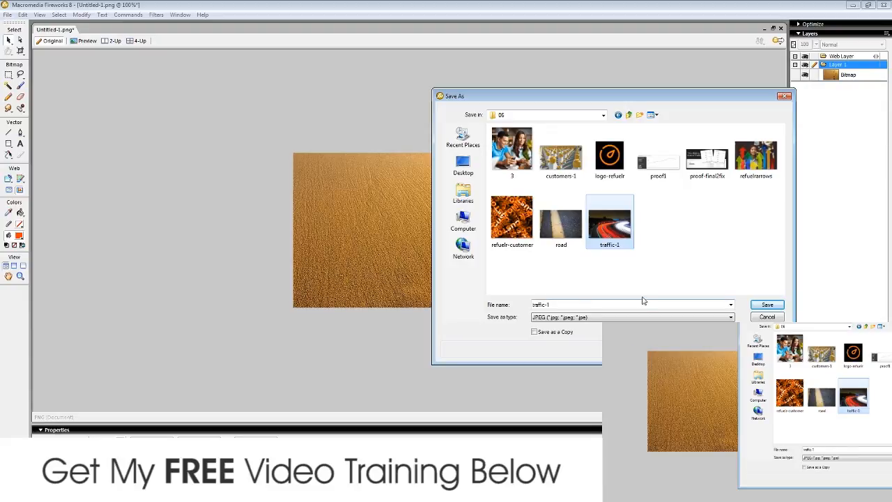
left_click(767, 305)
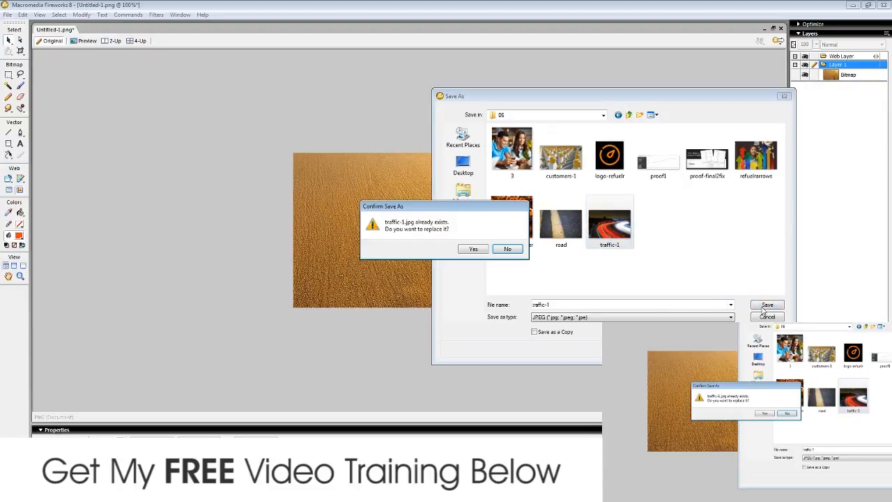
left_click(471, 248)
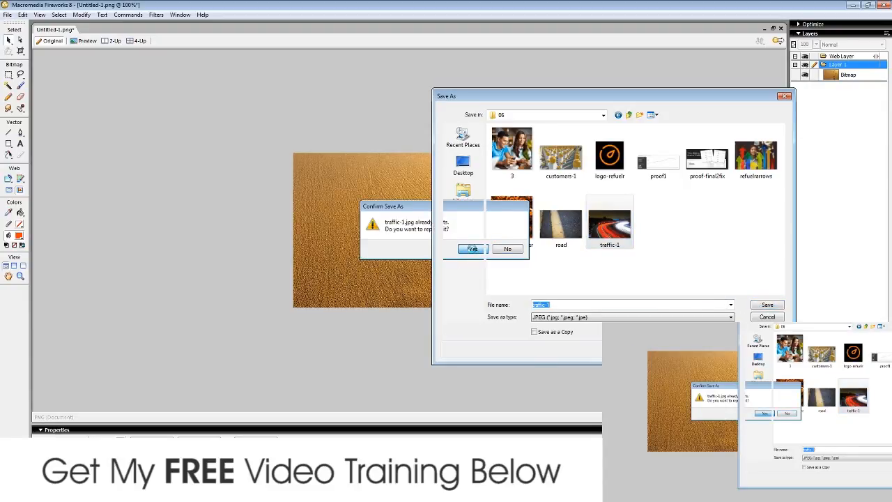
left_click(882, 4)
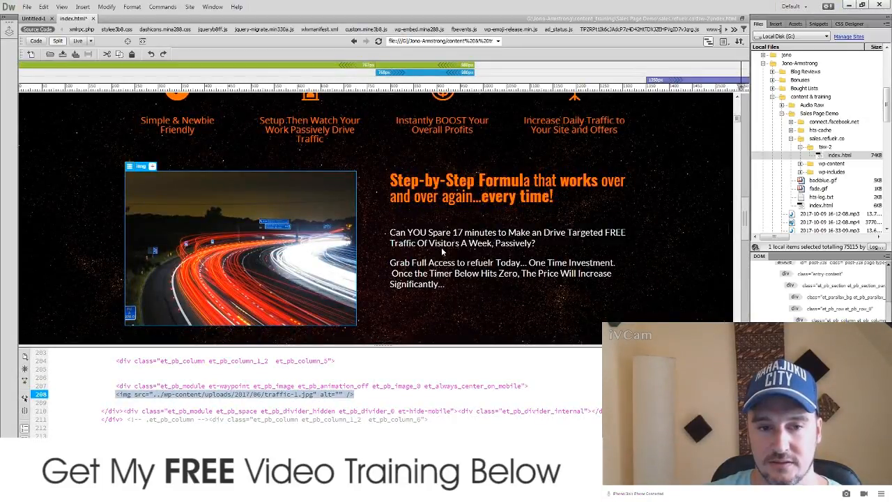
Step: Select the traffic image and its src path on code line 208, then switch to the uploads\2017\06 folder window
left_click(482, 306)
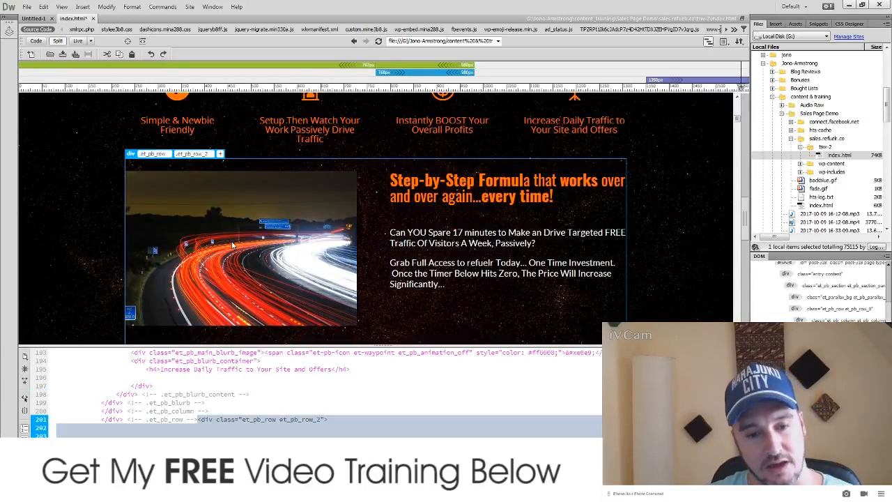
left_click(268, 278)
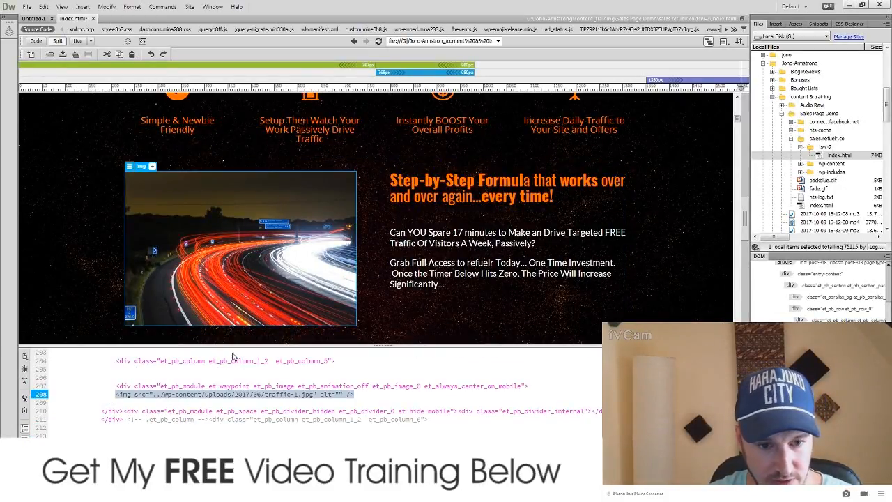
left_click(204, 395)
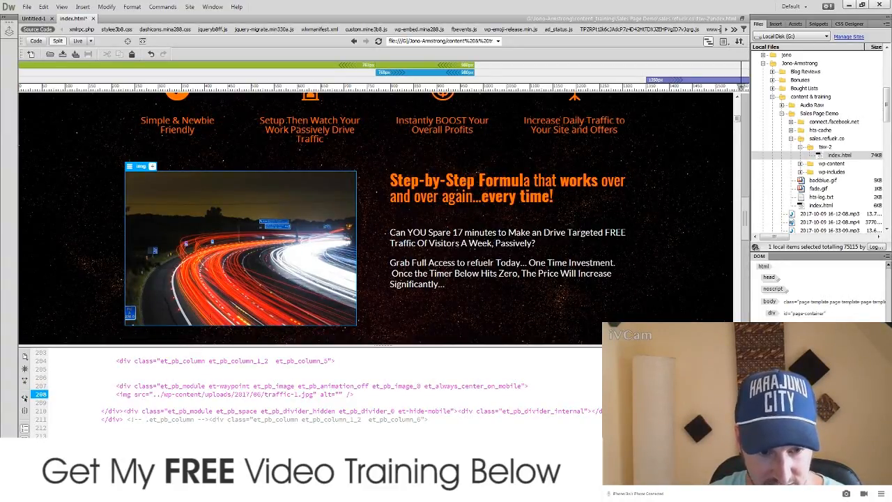
key("alt+Tab")
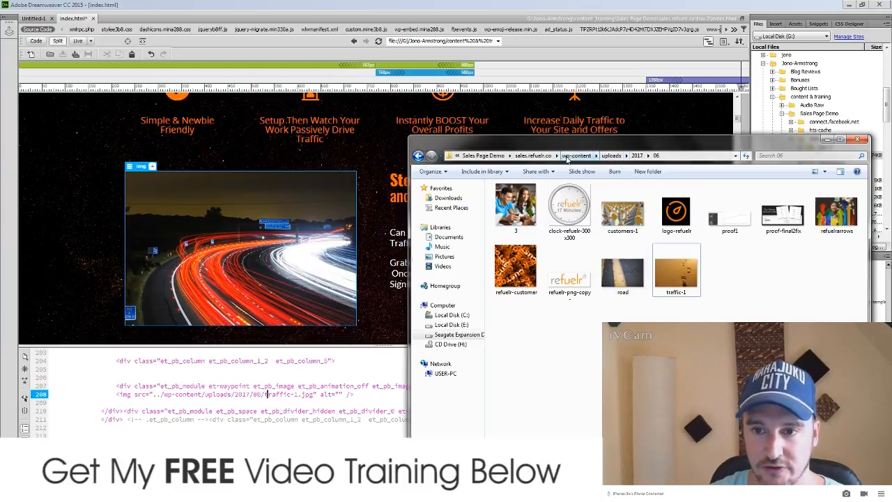
Step: Navigate Explorer back into sales.refuelr.co/wp-content/uploads/2017/06
left_click(533, 156)
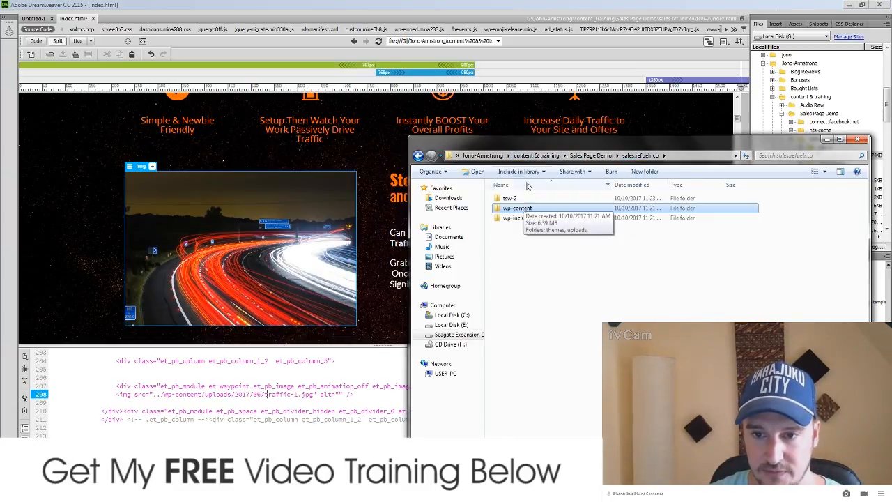
left_click(591, 155)
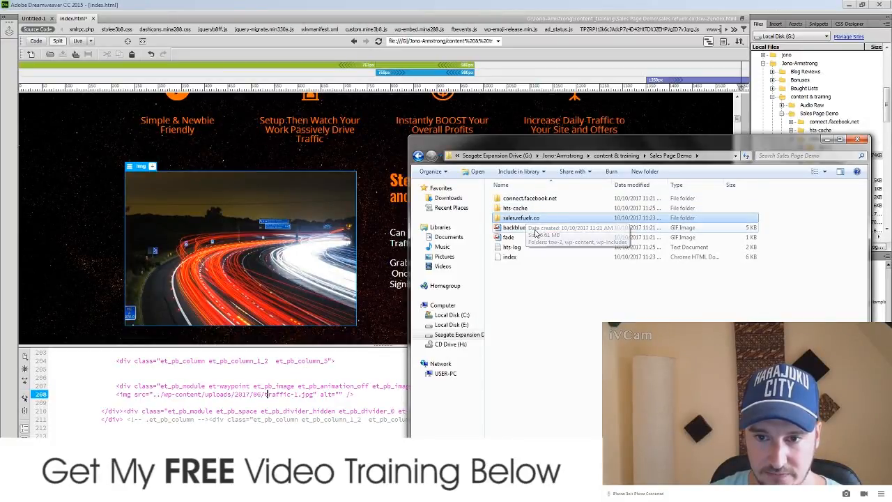
double_click(540, 219)
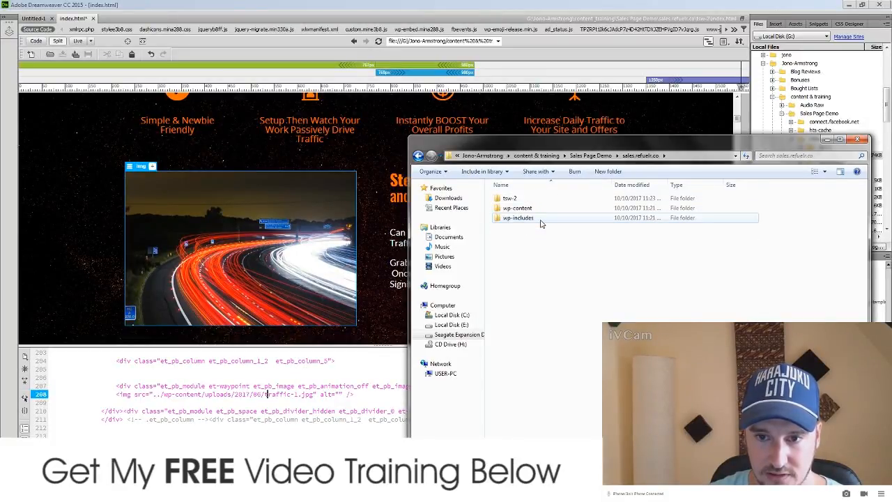
double_click(533, 208)
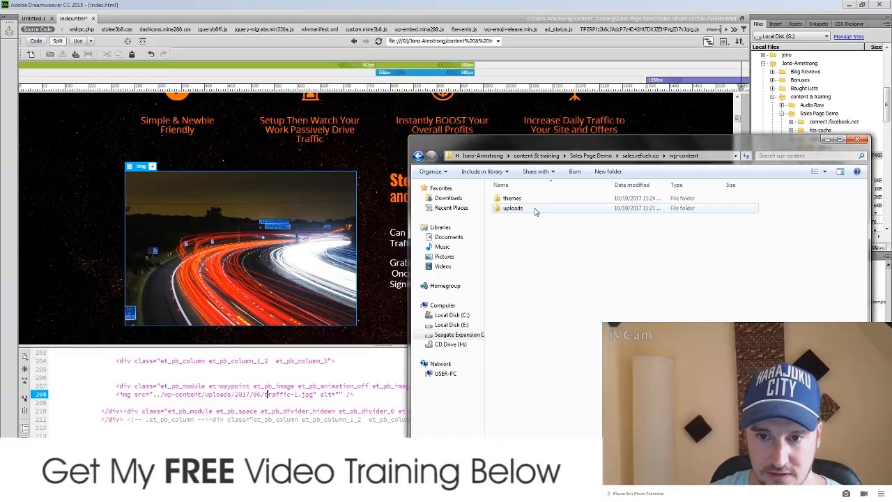
key("BackSpace")
double_click(519, 199)
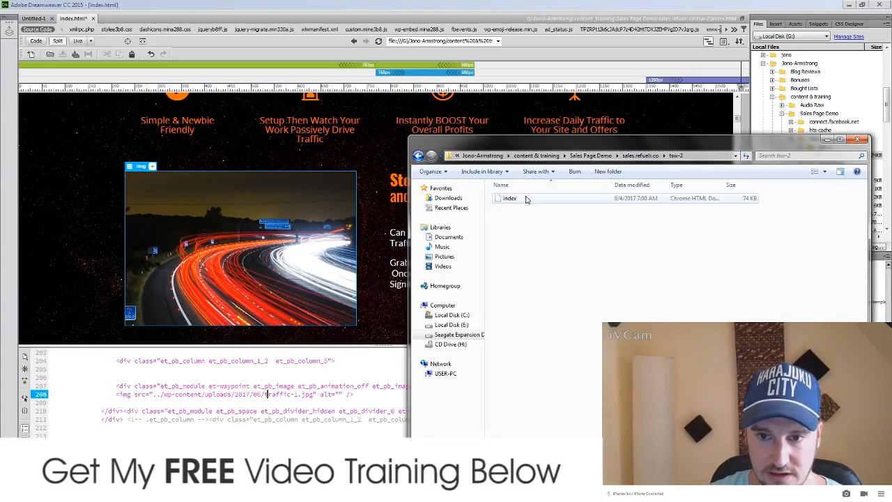
key("BackSpace")
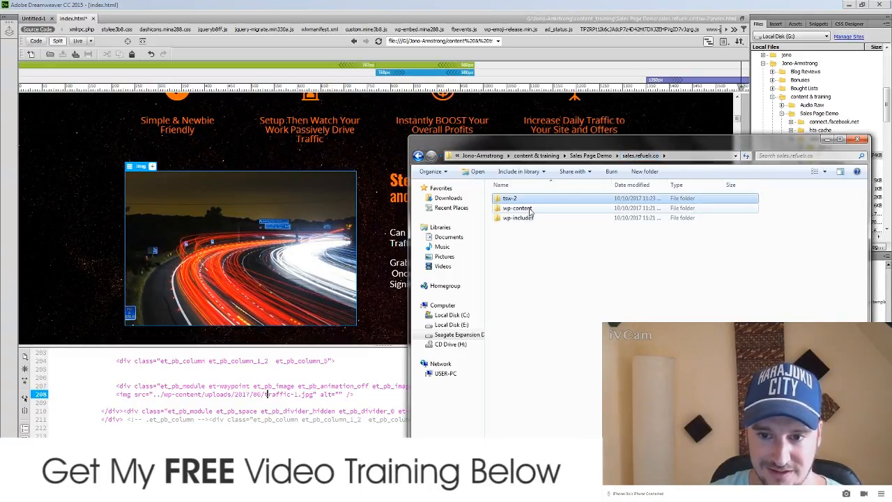
double_click(528, 208)
double_click(528, 208)
double_click(518, 198)
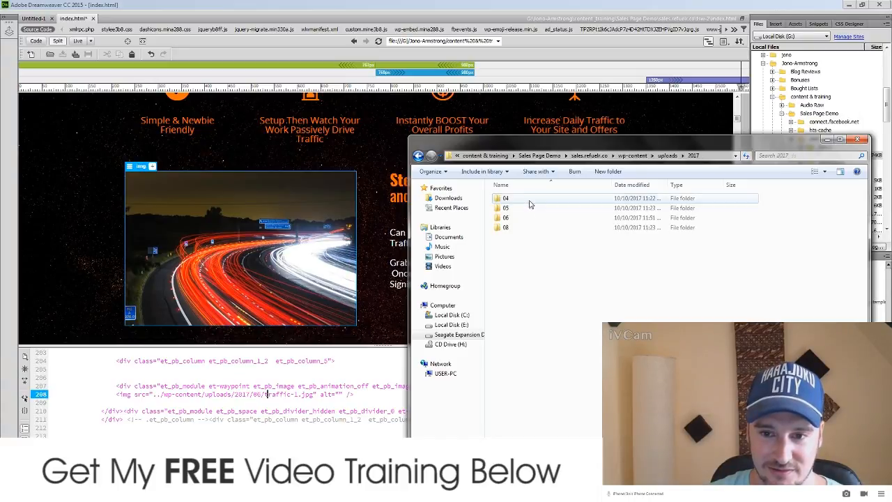
double_click(514, 218)
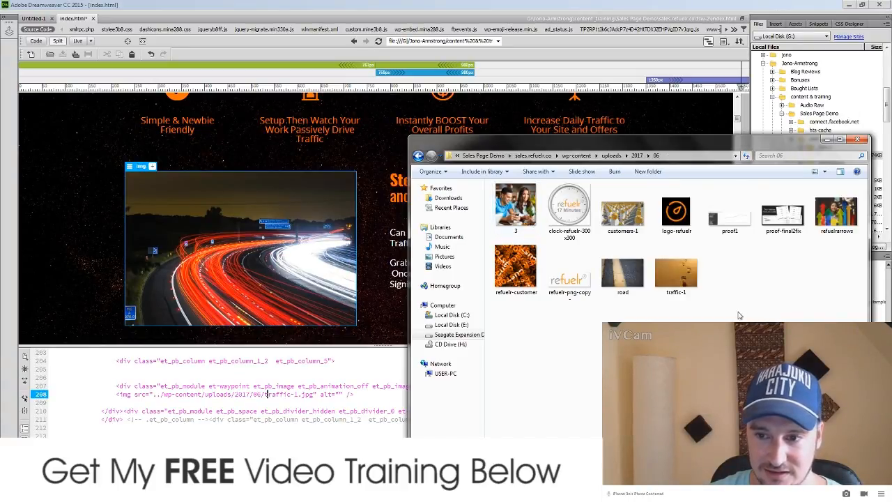
Step: Select the new traffic-1 image and minimize the folder window
left_click(674, 282)
left_click(758, 302)
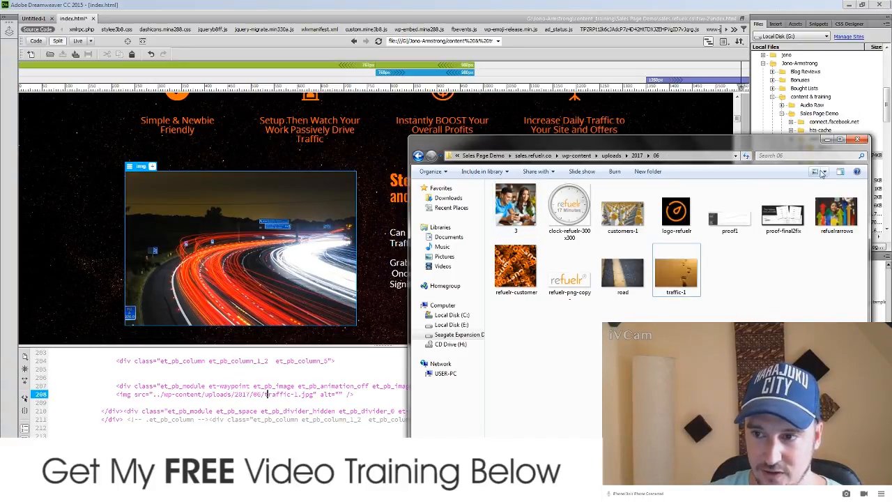
left_click(826, 140)
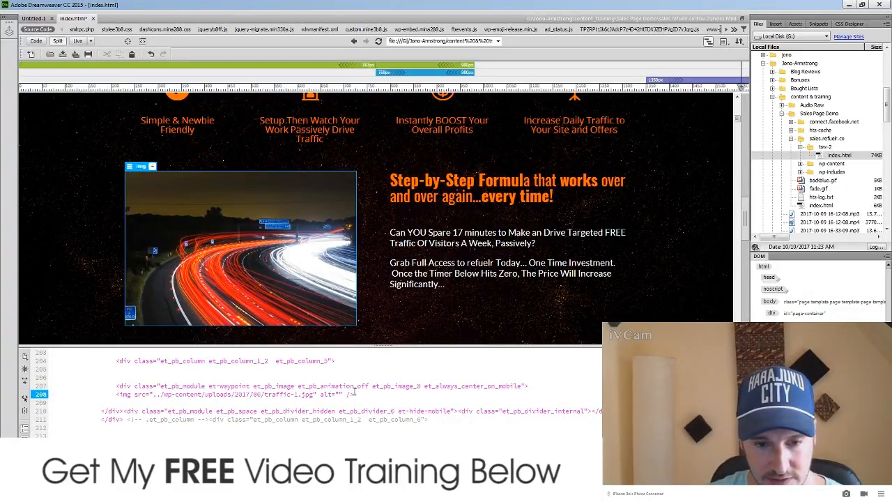
Step: Inspect the Grab Full Access paragraph and Instant Access button code, then bring up the Launch Jacking Word document
left_click(494, 259)
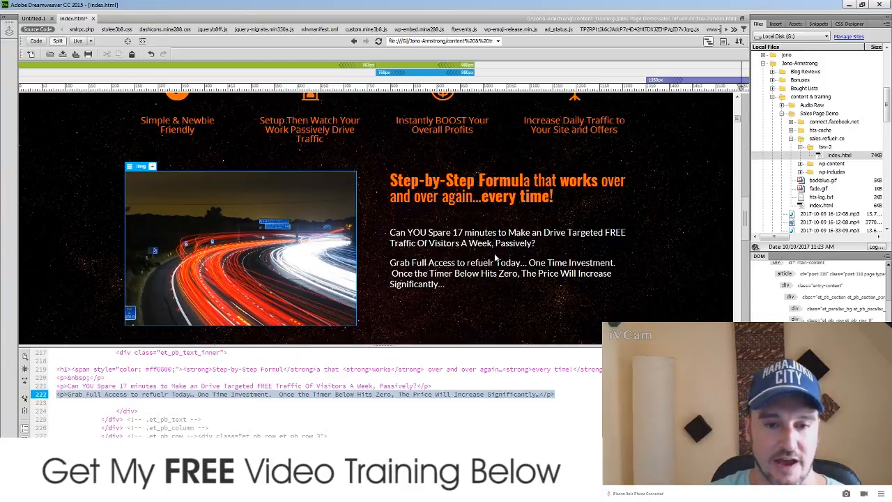
scroll(559, 236, "down", 2)
left_click(581, 234)
scroll(582, 238, "down", 2)
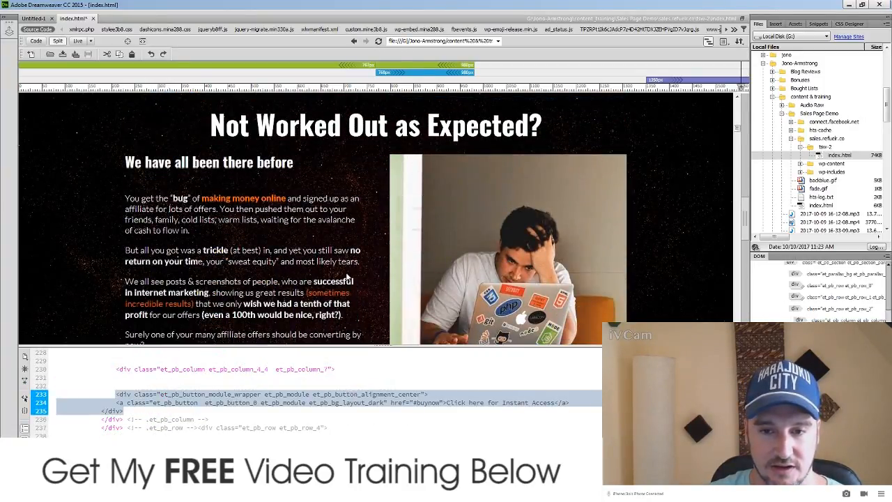
scroll(346, 272, "down", 2)
scroll(345, 272, "up", 3)
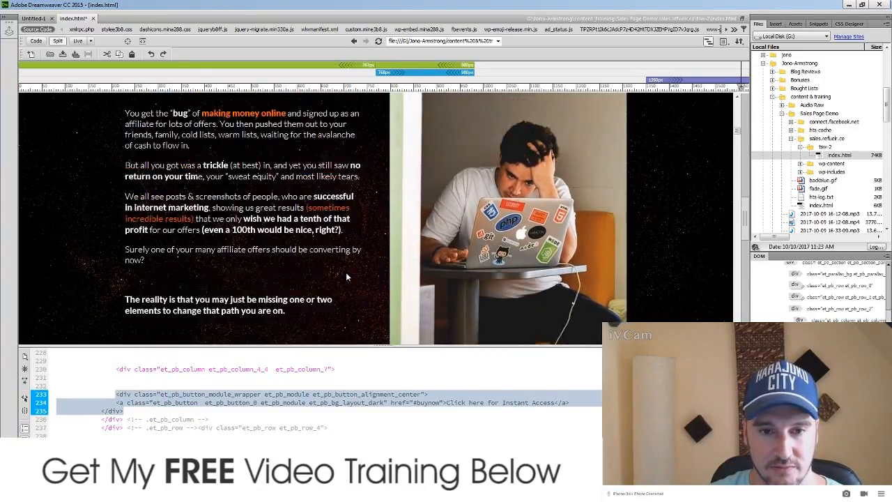
scroll(226, 256, "down", 2)
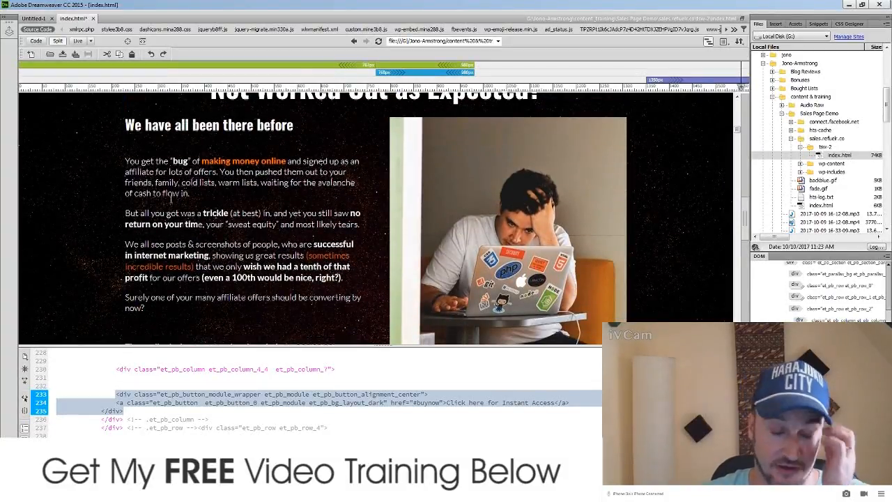
left_click(167, 492)
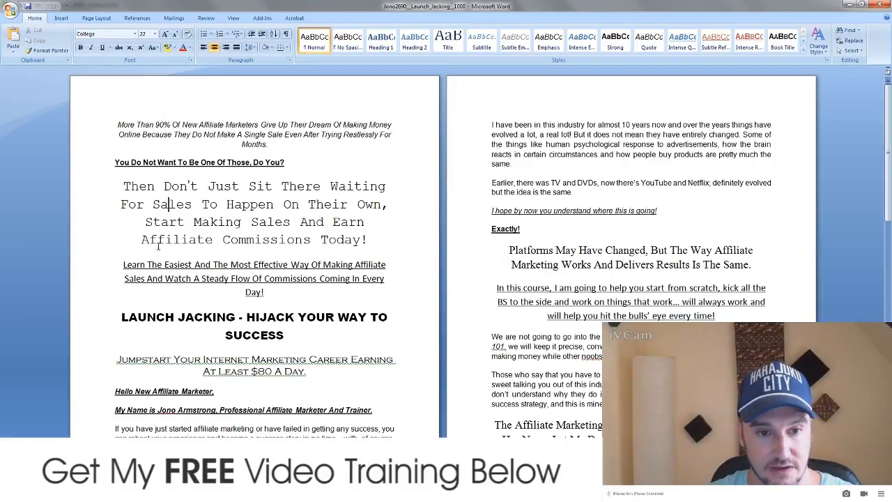
Step: Copy the 'Then Don't Just Sit There Waiting…' headline via Notepad as plain text, then hide Notepad and Word
left_click_drag(123, 186, 376, 240)
key("ctrl+c")
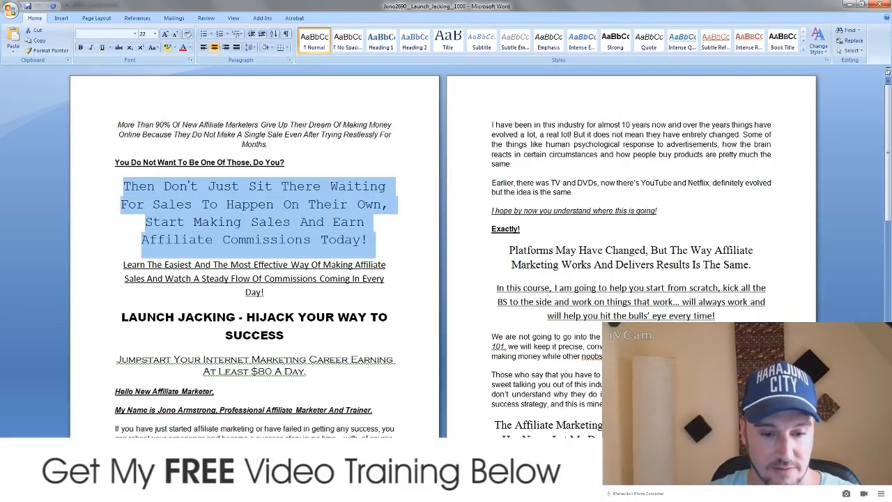
key("alt+Tab")
left_click_drag(733, 138, 471, 133)
key("ctrl+v")
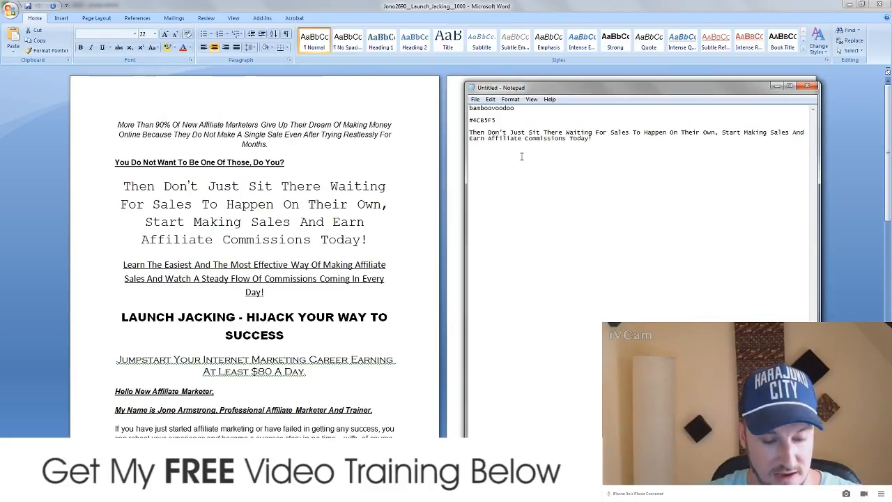
left_click_drag(607, 140, 476, 126)
key("ctrl+c")
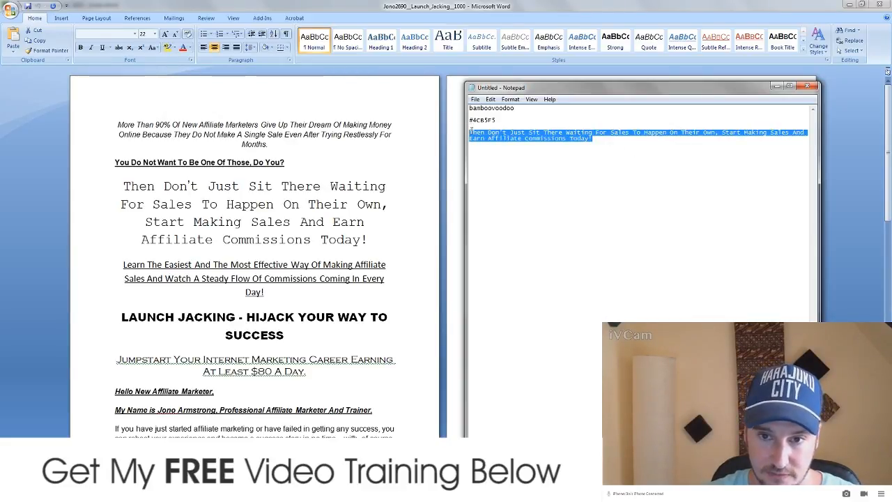
left_click(776, 86)
left_click(849, 5)
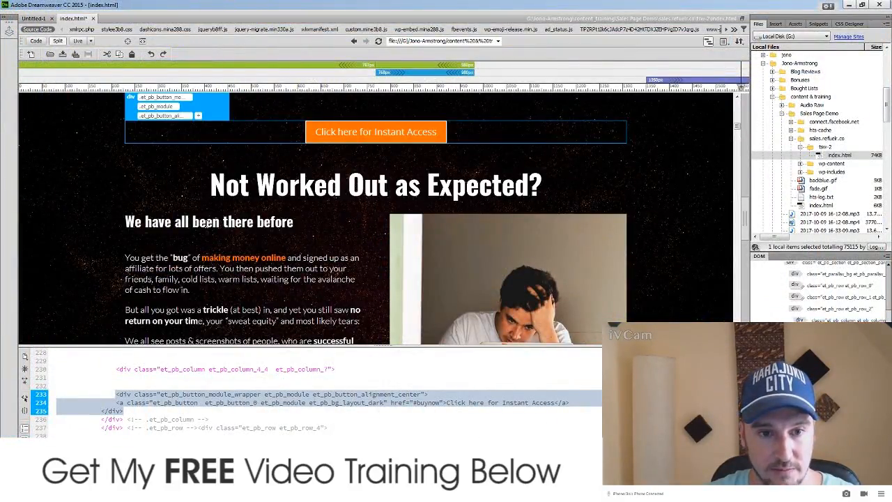
Step: Scroll to 'We have all been there before' and select the 'You get the bug…' paragraph
left_click(295, 268)
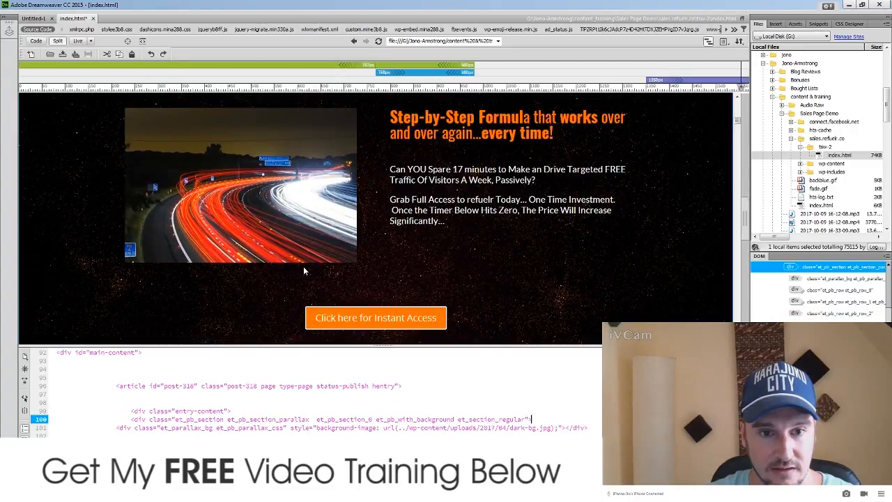
scroll(303, 266, "down", 3)
scroll(304, 262, "up", 2)
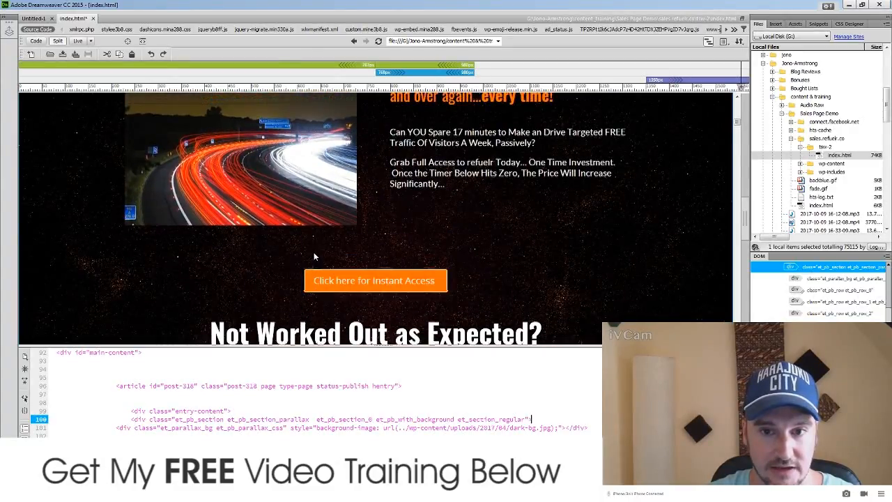
scroll(314, 259, "down", 3)
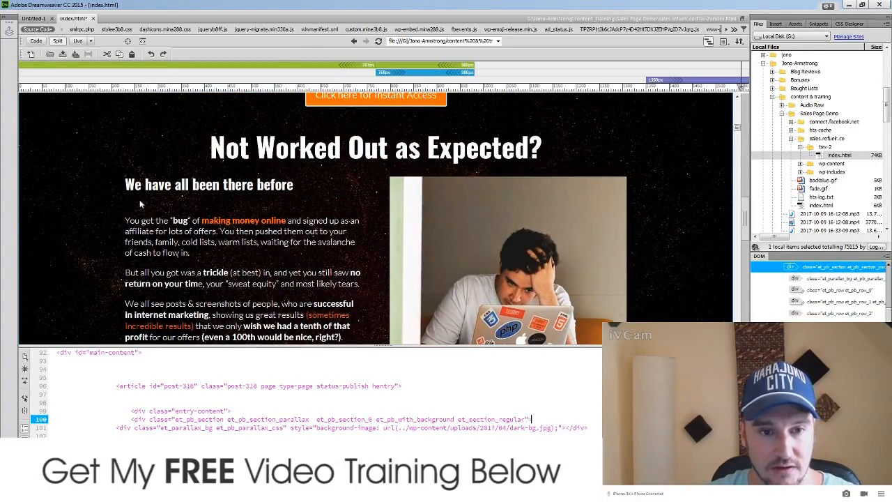
scroll(133, 286, "down", 3)
scroll(140, 275, "up", 4)
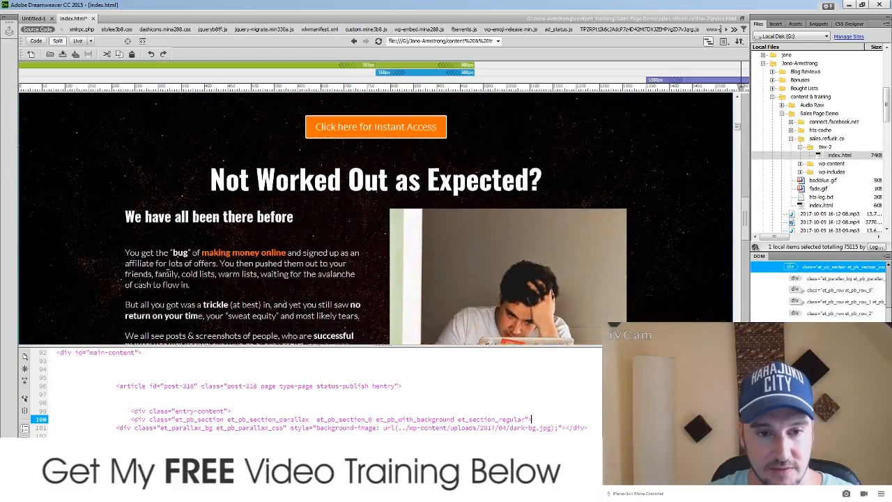
scroll(141, 256, "down", 2)
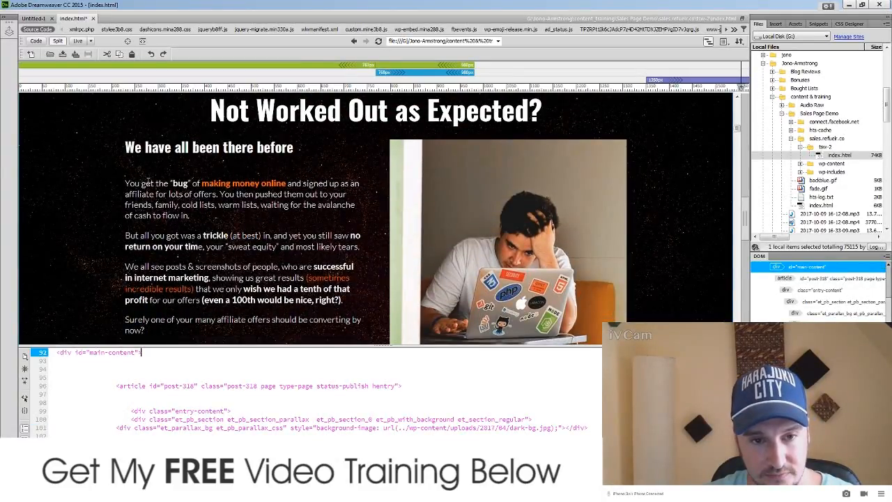
left_click_drag(126, 183, 154, 183)
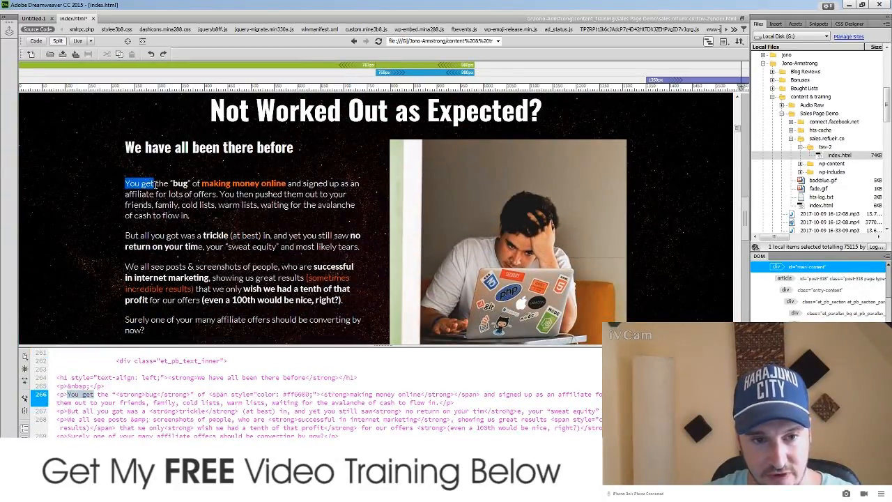
double_click(180, 184)
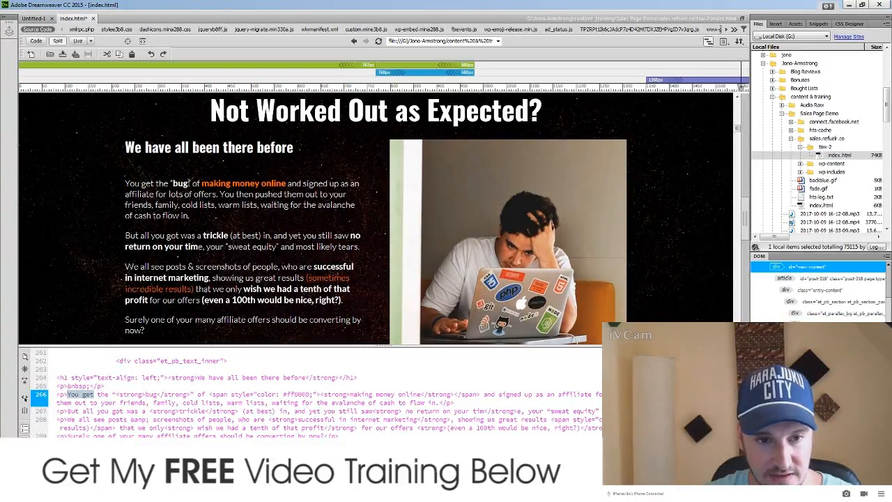
left_click_drag(202, 183, 286, 184)
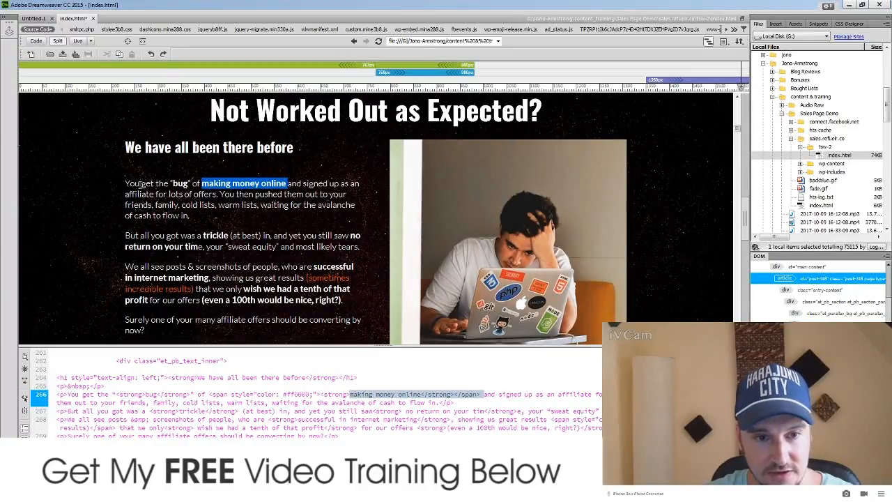
left_click(141, 184)
left_click_drag(124, 183, 223, 216)
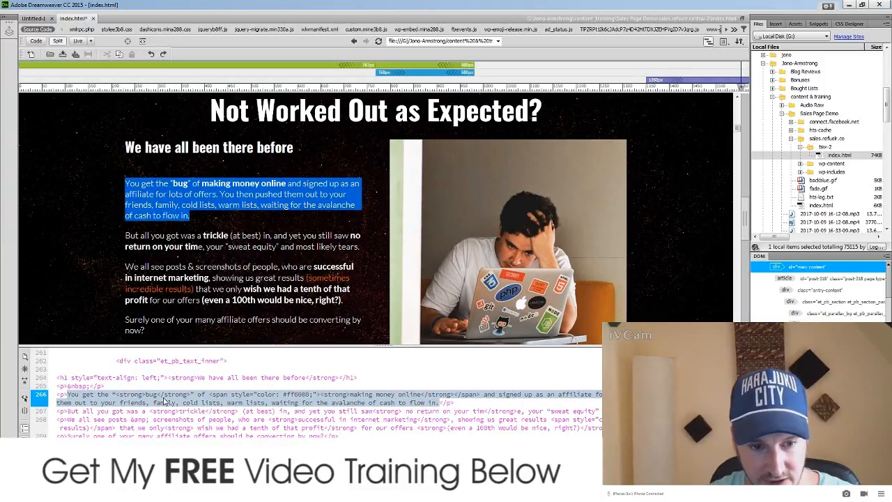
left_click(165, 397)
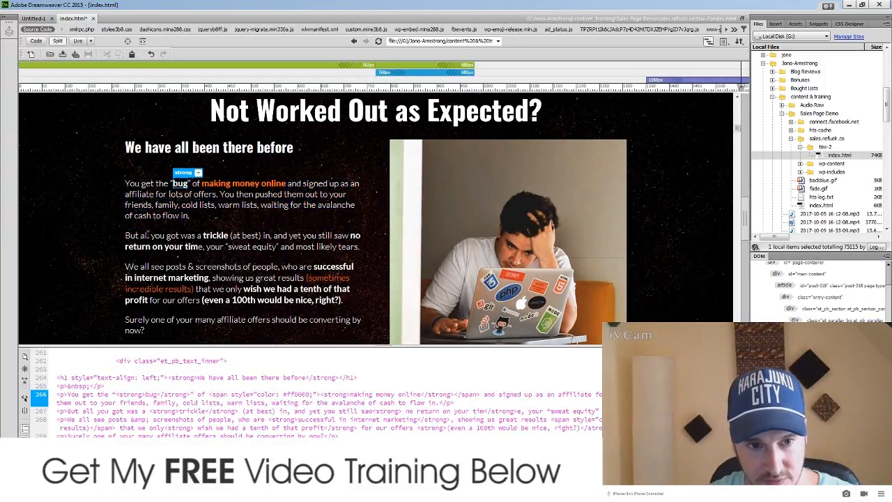
triple_click(155, 195)
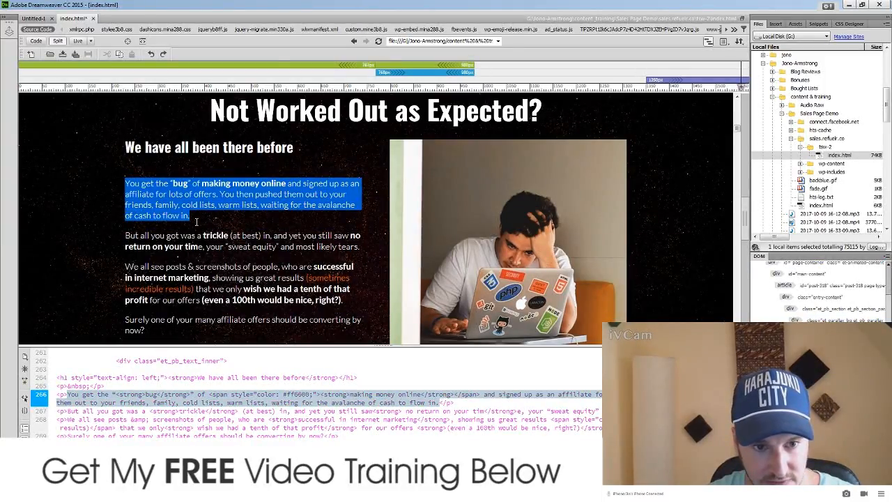
left_click(70, 394)
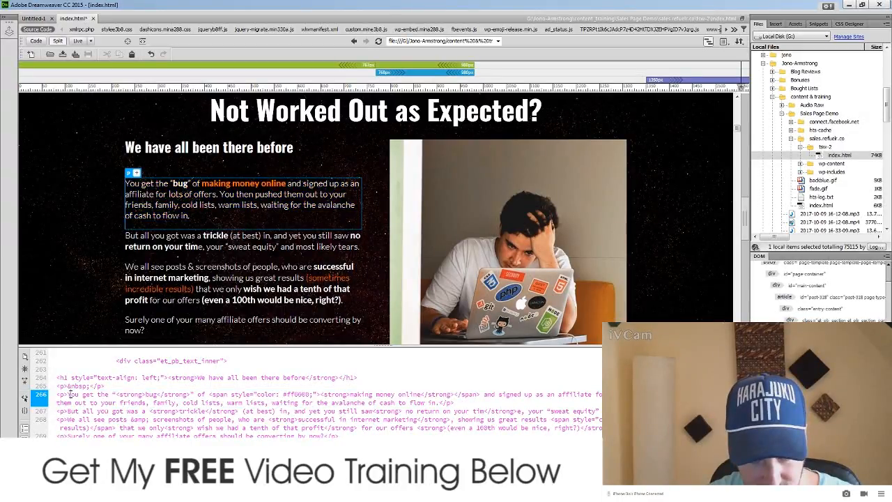
Step: Paste the headline over the paragraph's code on line 266 and set the caret before 'Waiting'
left_click_drag(68, 394, 439, 403)
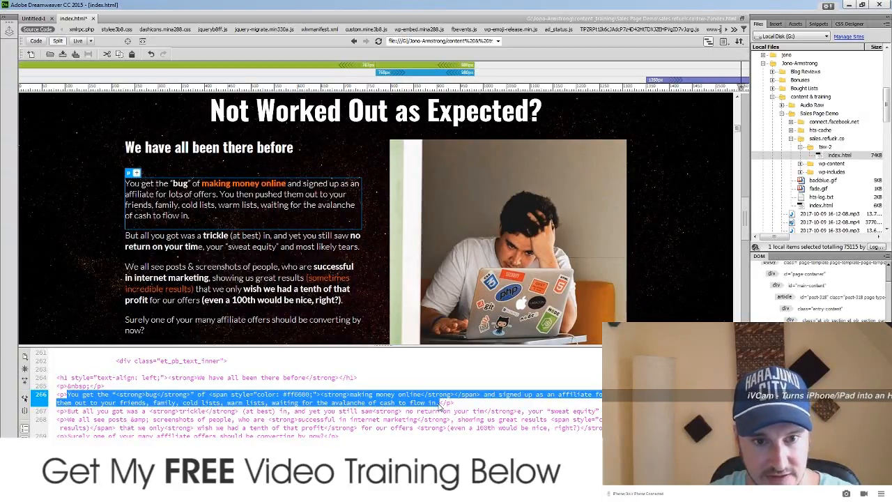
key("ctrl+v")
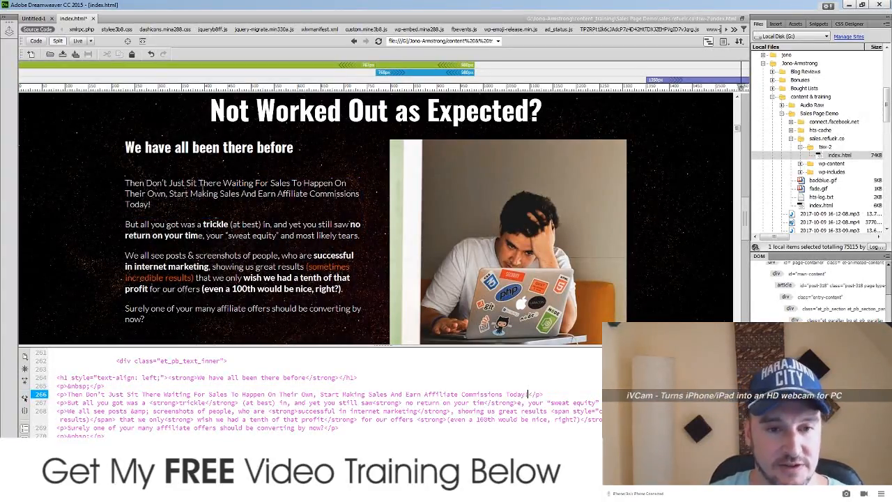
left_click(209, 195)
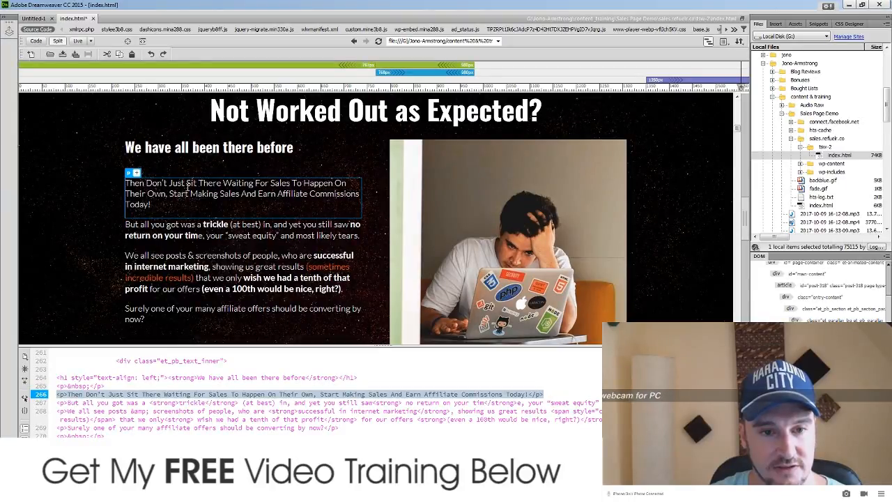
left_click_drag(223, 182, 346, 184)
left_click(163, 395)
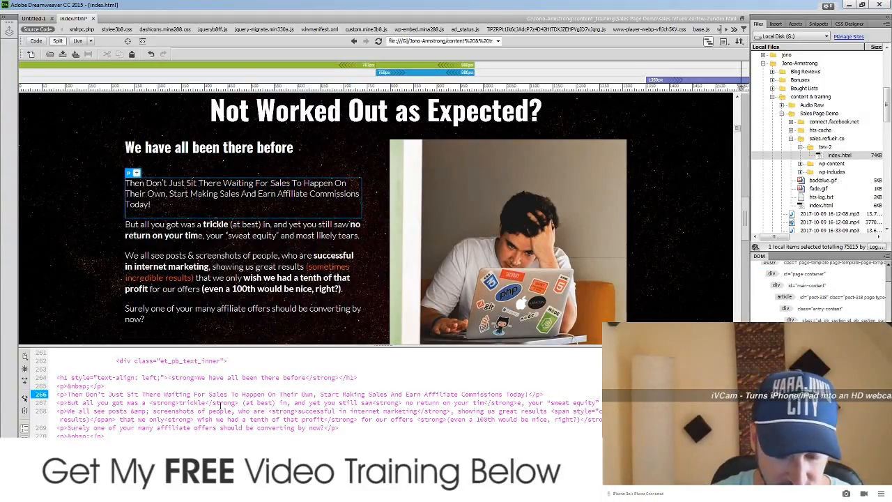
Step: Wrap 'Waiting For Sales To Happen On Their Own' in strong tags on line 266 and reload Live view
key("BackSpace")
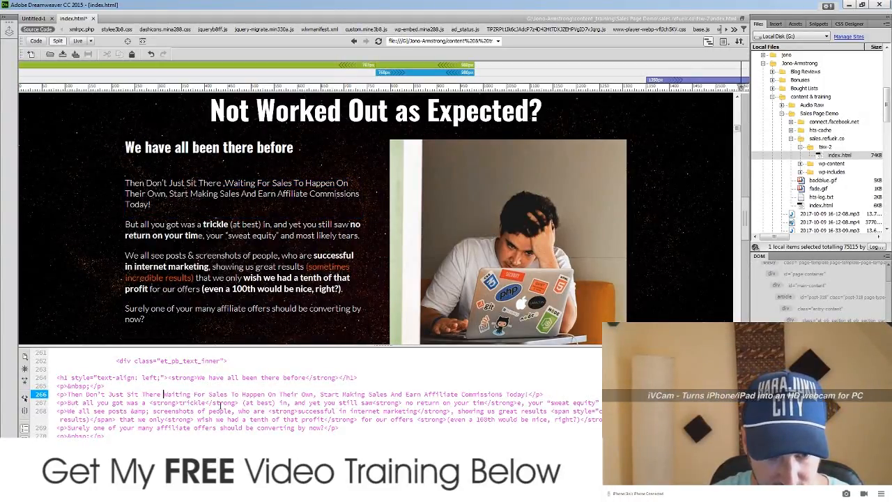
type("<str")
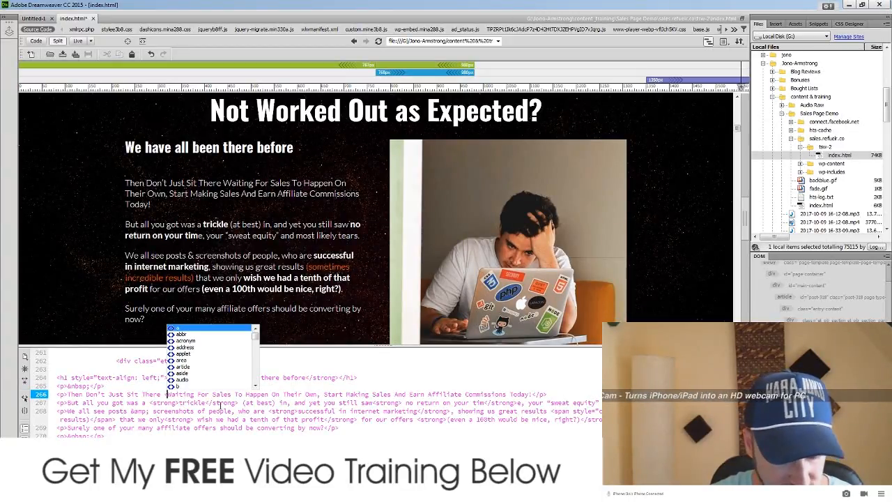
type("ong")
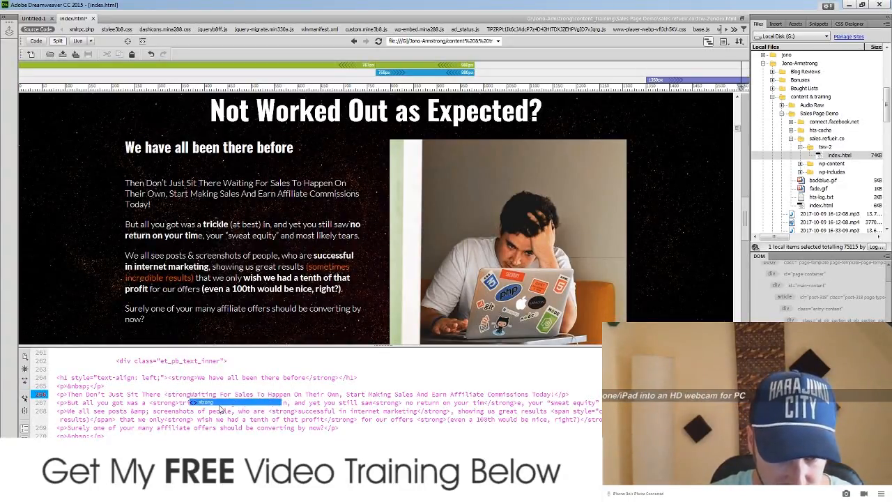
type(">")
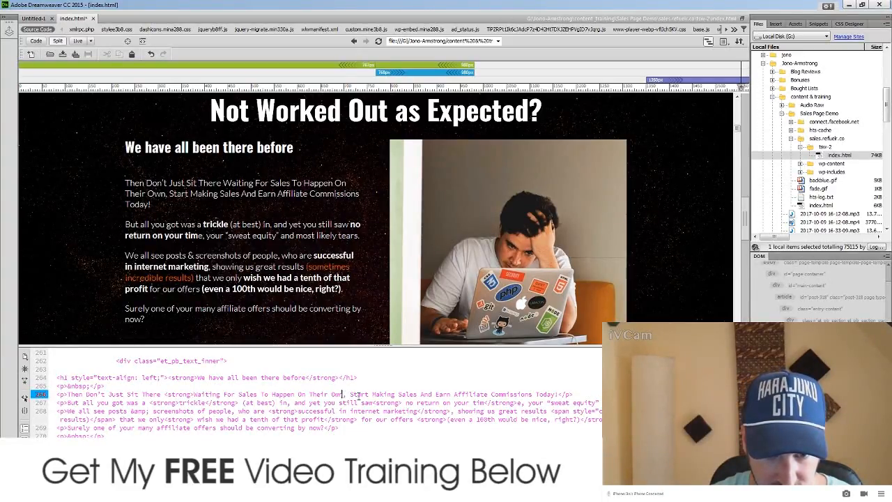
type("<")
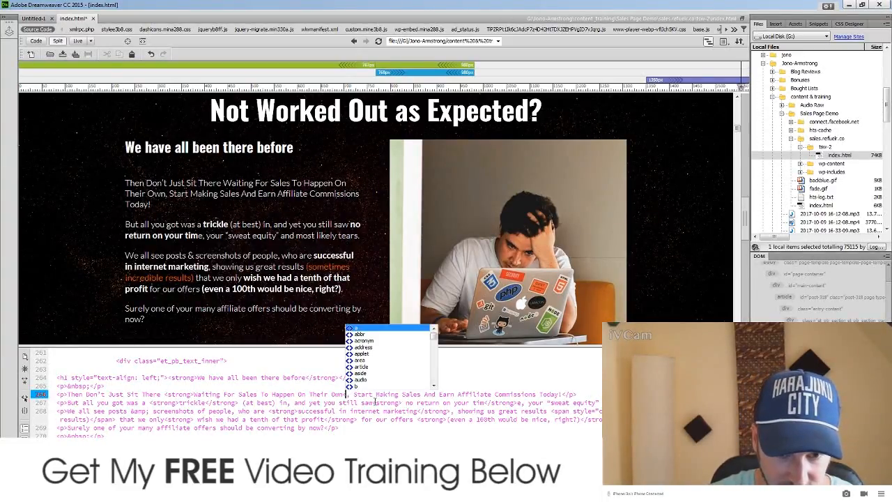
type("/")
type("style>strong")
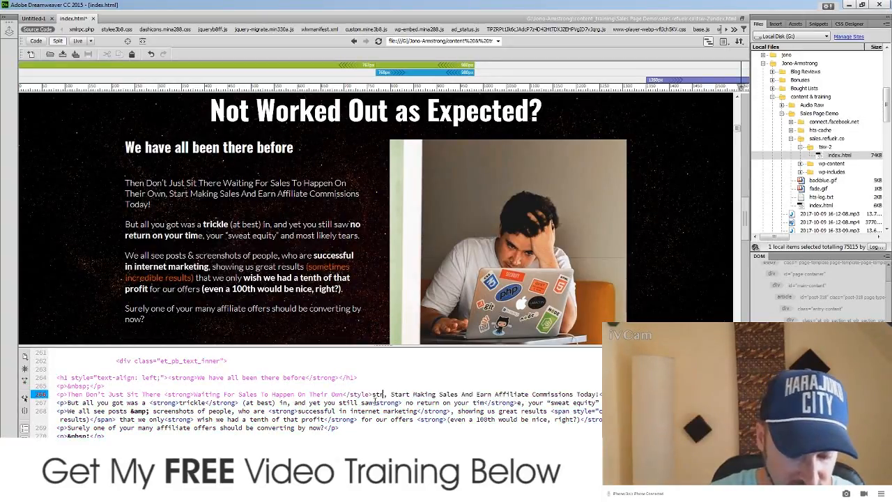
type(">")
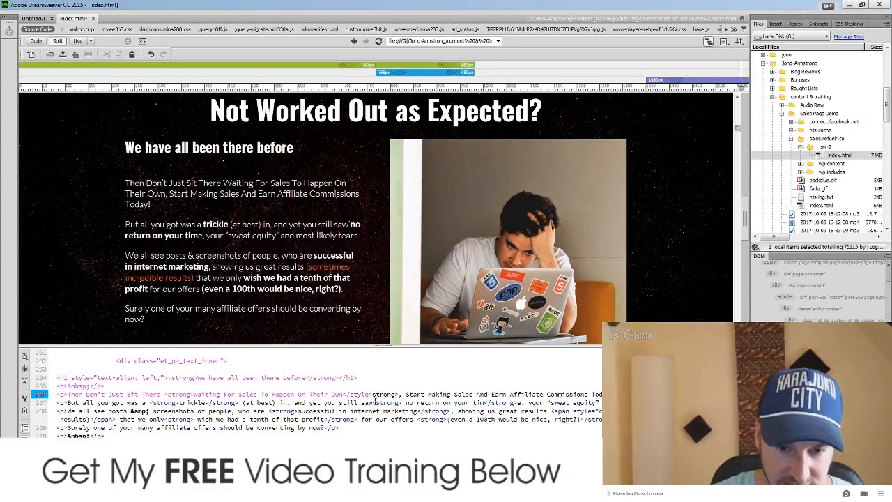
left_click(311, 404)
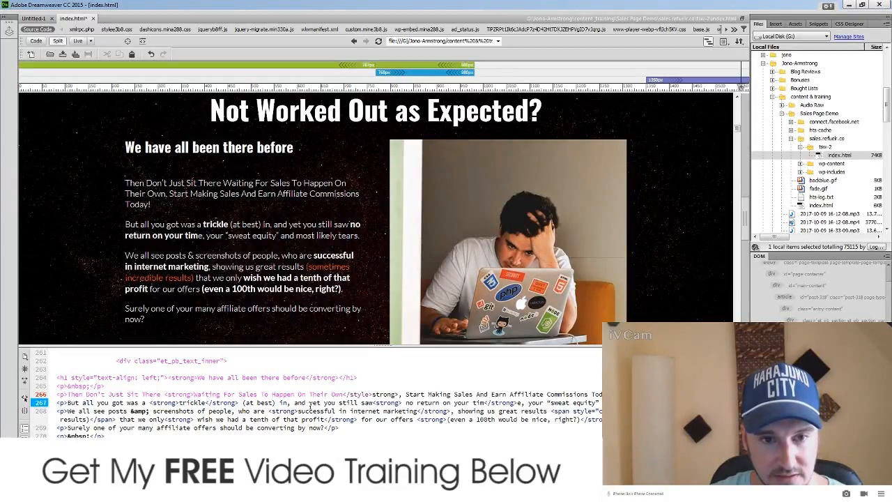
left_click(317, 395)
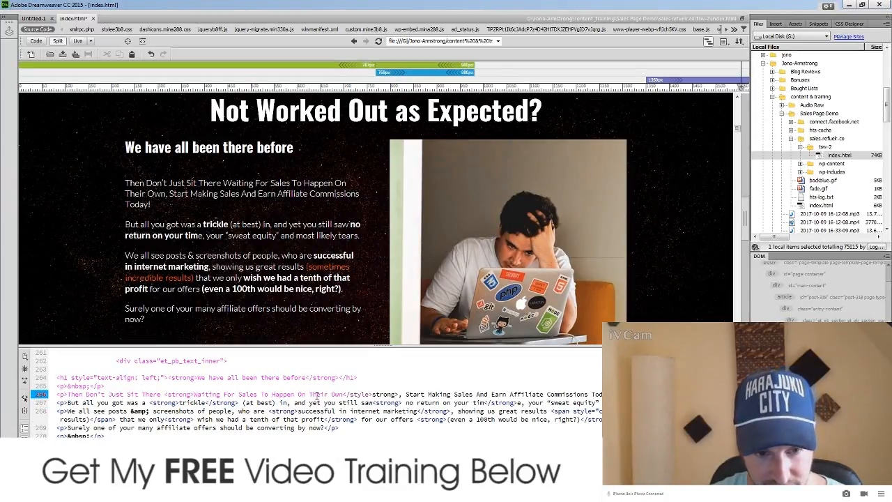
left_click(196, 395)
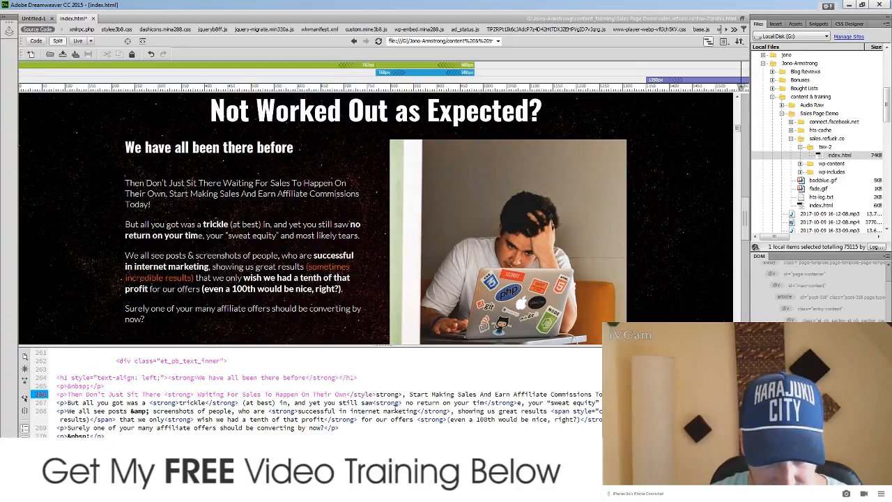
left_click(422, 402)
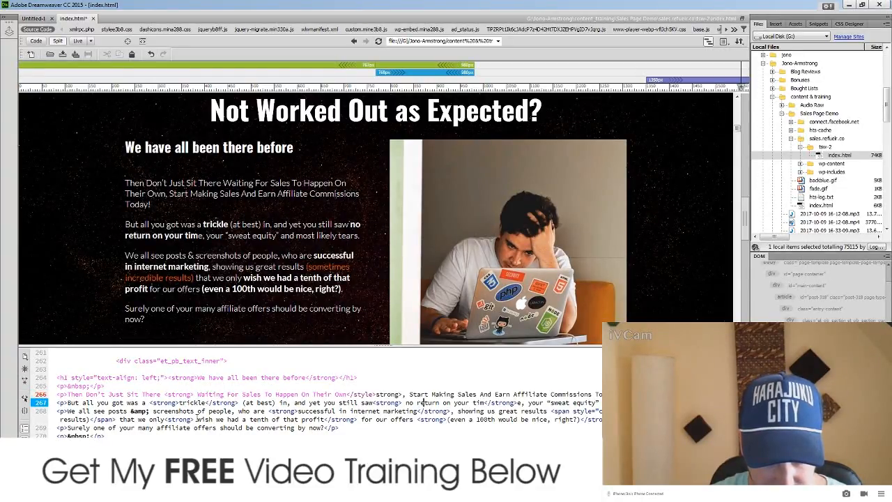
left_click(70, 394)
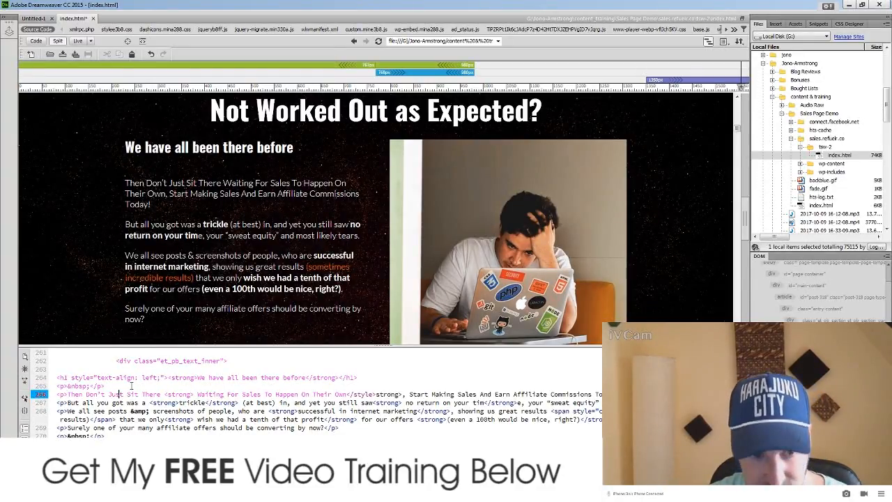
left_click(174, 194)
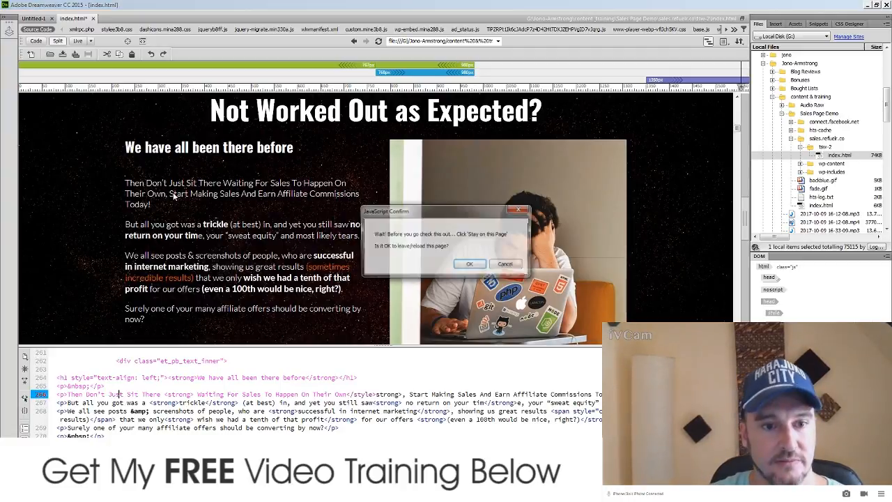
left_click(470, 263)
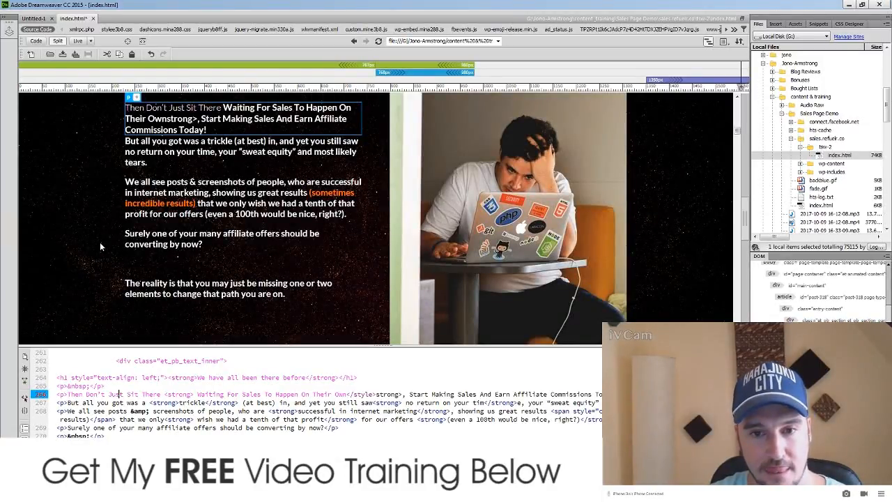
Step: Delete the stray 'strong>' after 'Their Own' on code line 266 and reload the Live preview
scroll(100, 246, "up", 2)
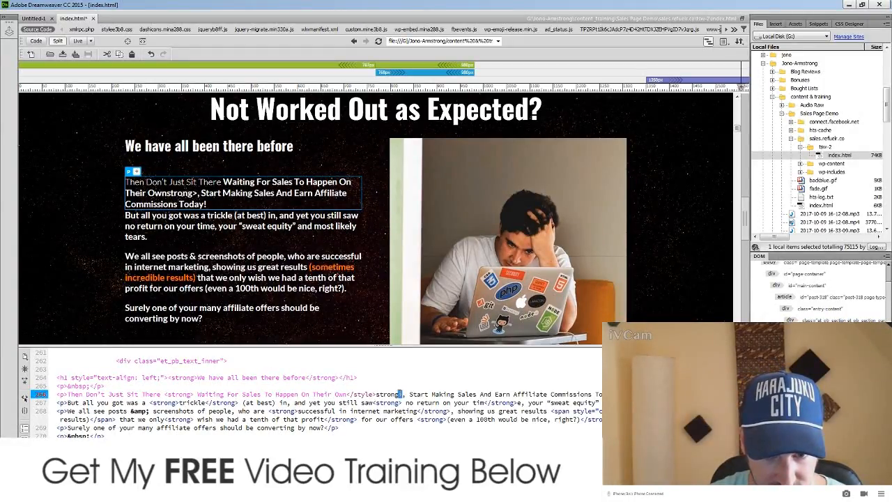
left_click_drag(403, 394, 379, 392)
key("BackSpace")
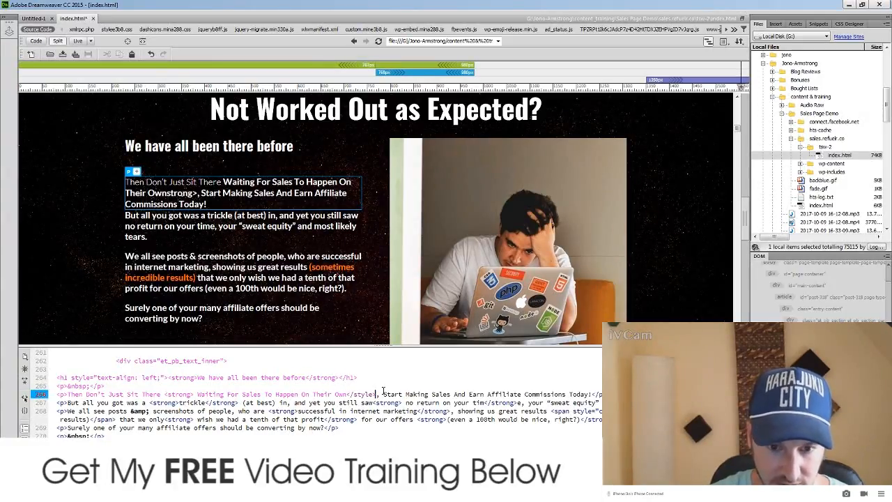
left_click(407, 401)
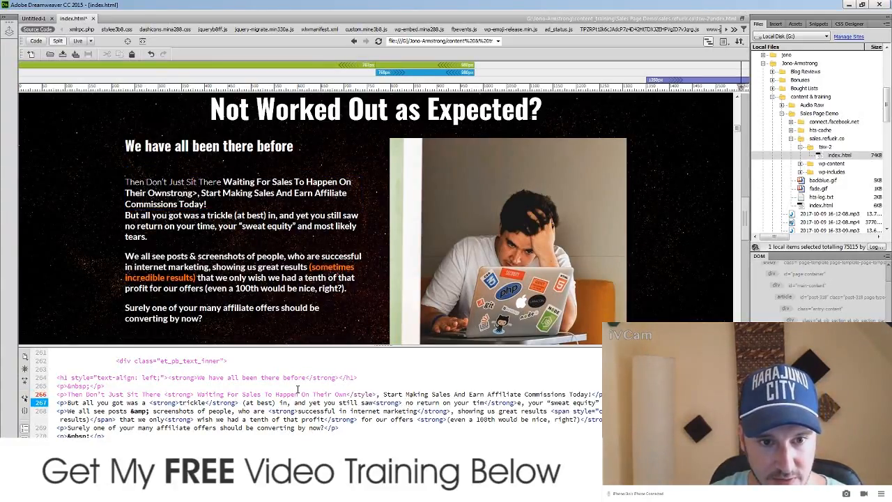
left_click(258, 232)
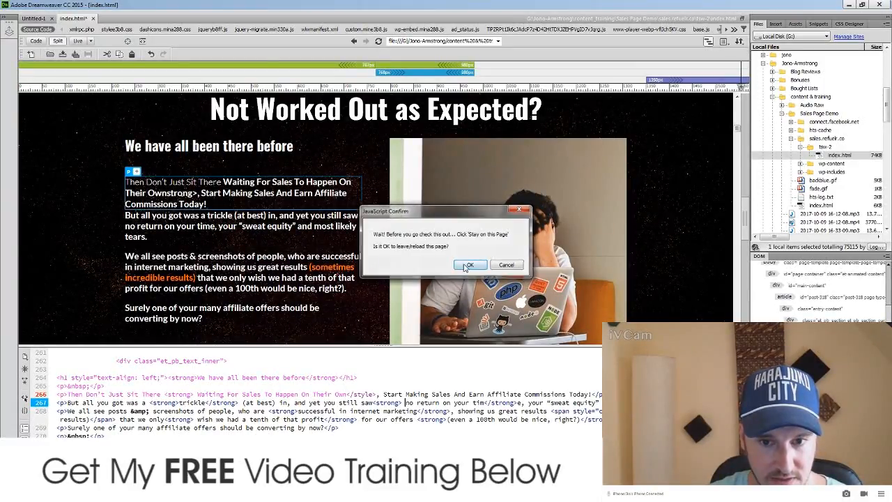
left_click(462, 265)
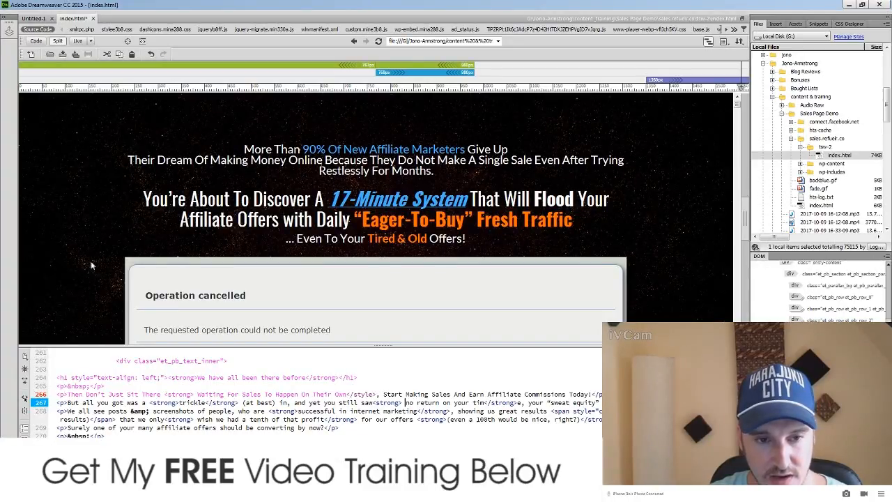
scroll(186, 274, "down", 8)
scroll(86, 269, "up", 2)
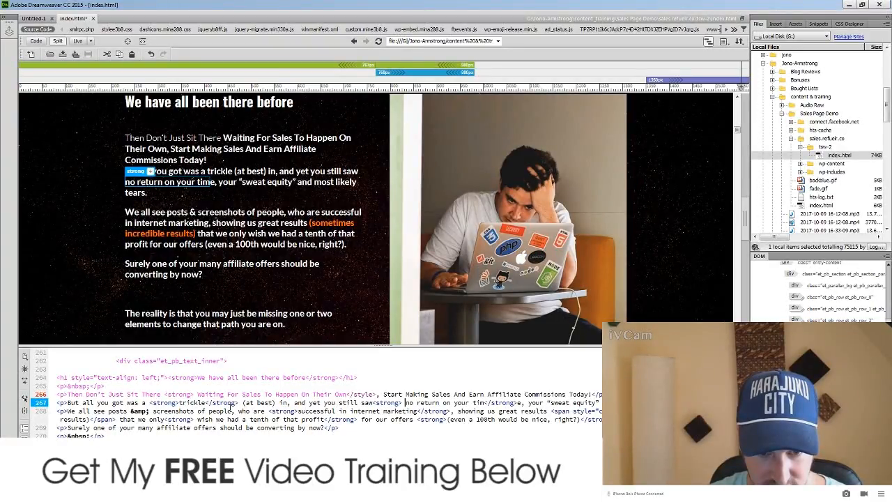
Step: Close the bold with </strong> after 'saw' and remove the extra closing tag after 'your time'
left_click(376, 404)
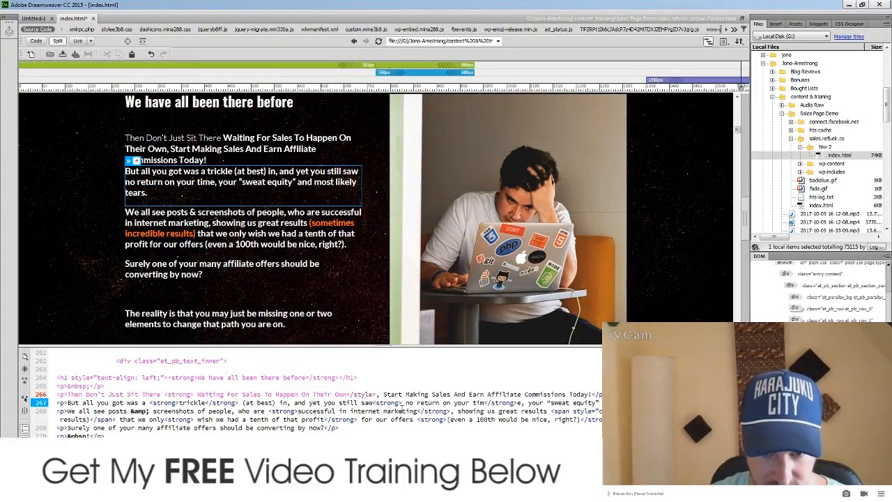
left_click(377, 403)
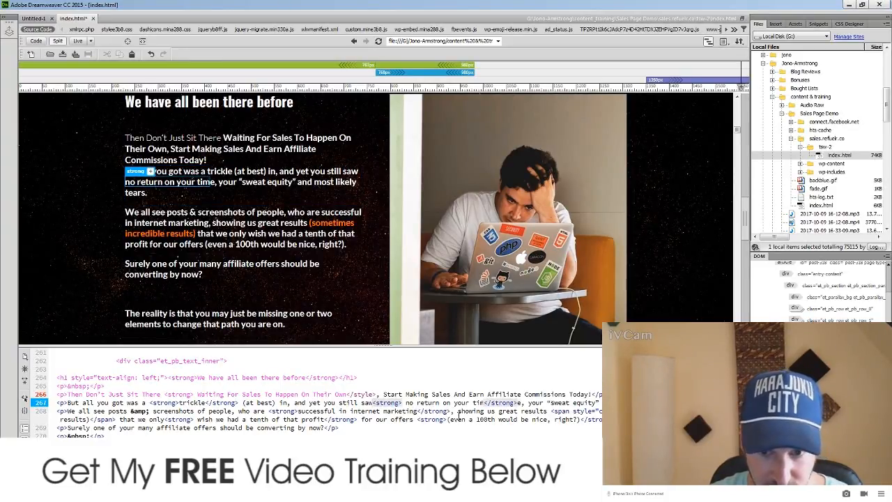
type("/")
left_click_drag(521, 403, 488, 402)
key("BackSpace")
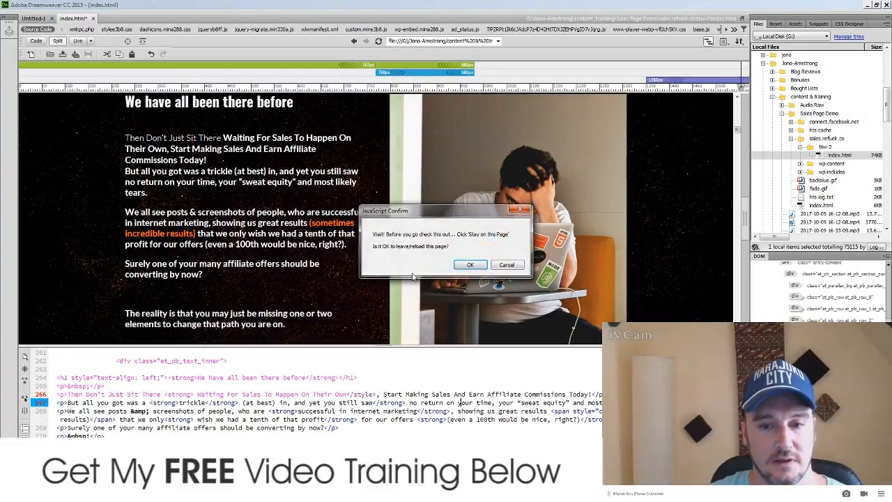
left_click(470, 265)
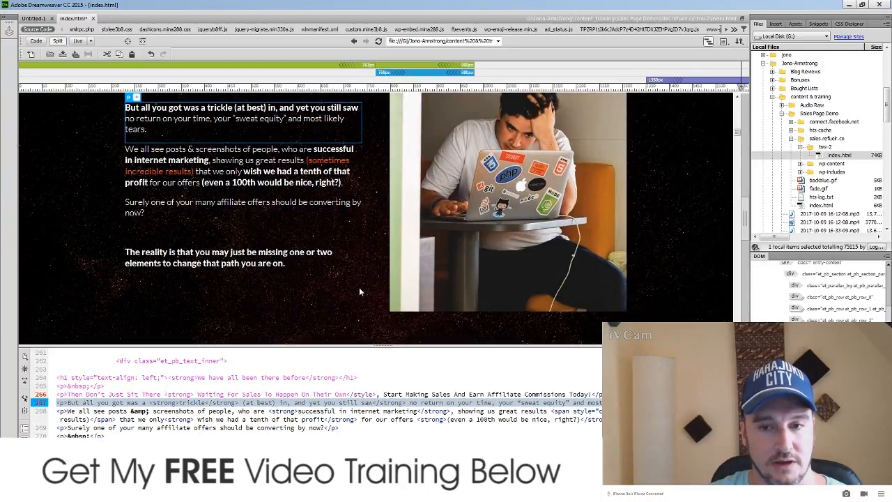
scroll(360, 292, "up", 2)
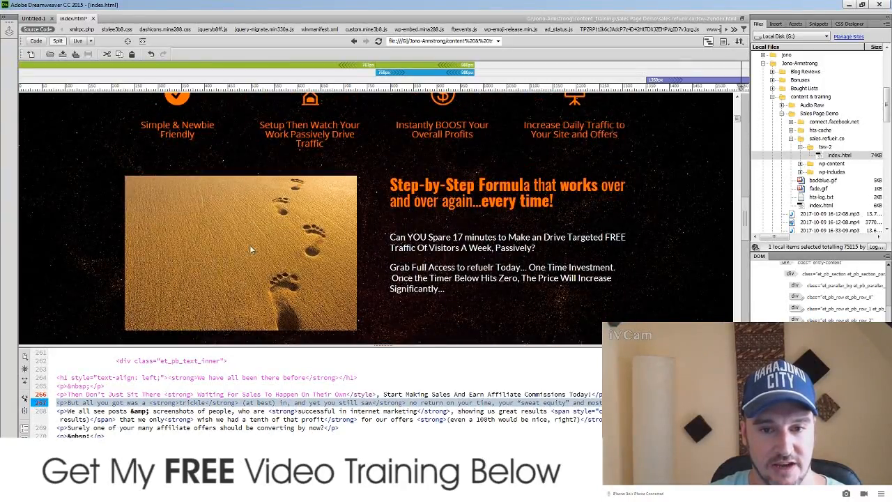
scroll(203, 243, "down", 7)
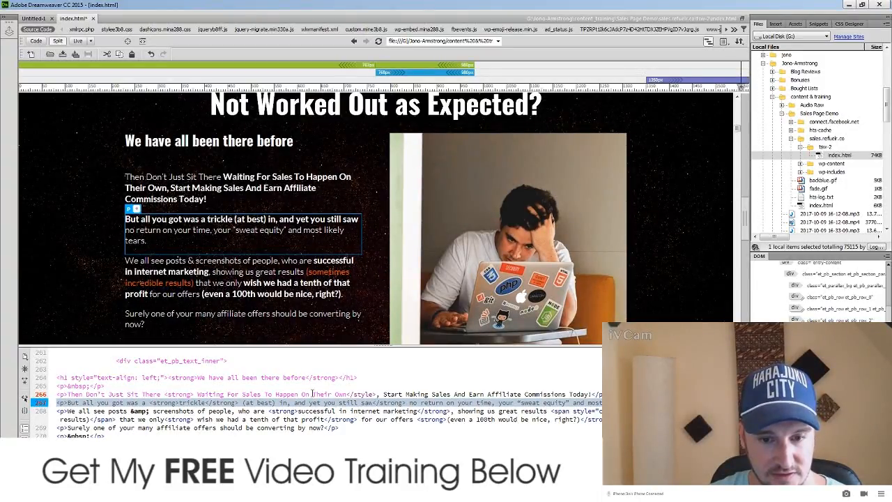
left_click(357, 403)
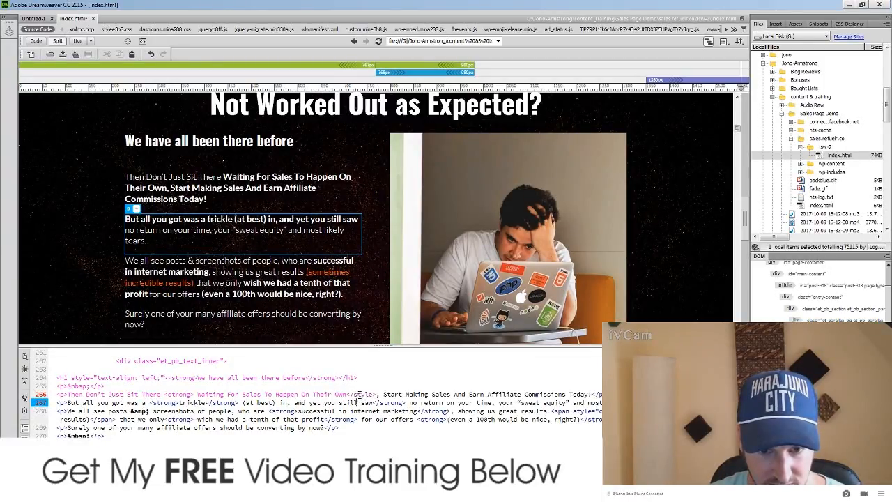
Step: Correct '</style>' to '</strong>' on line 266 so only 'Waiting For Sales To Happen On Their Own' is bold
left_click_drag(372, 394, 361, 394)
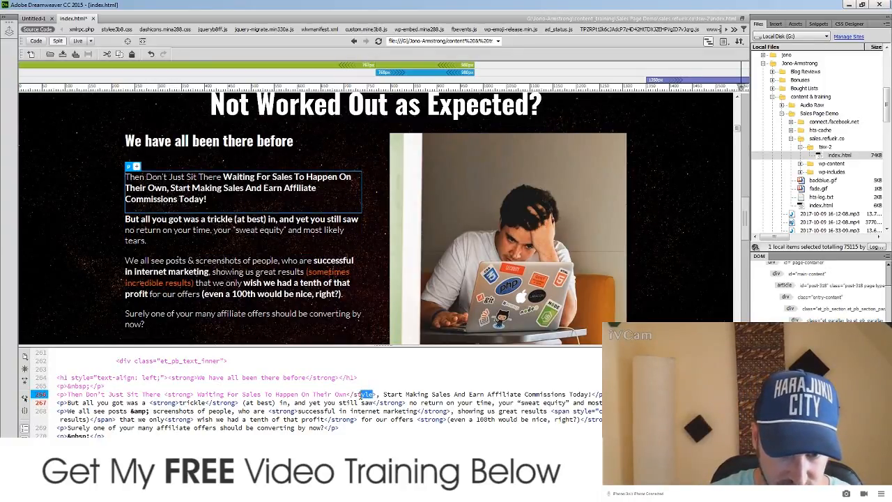
type("rong")
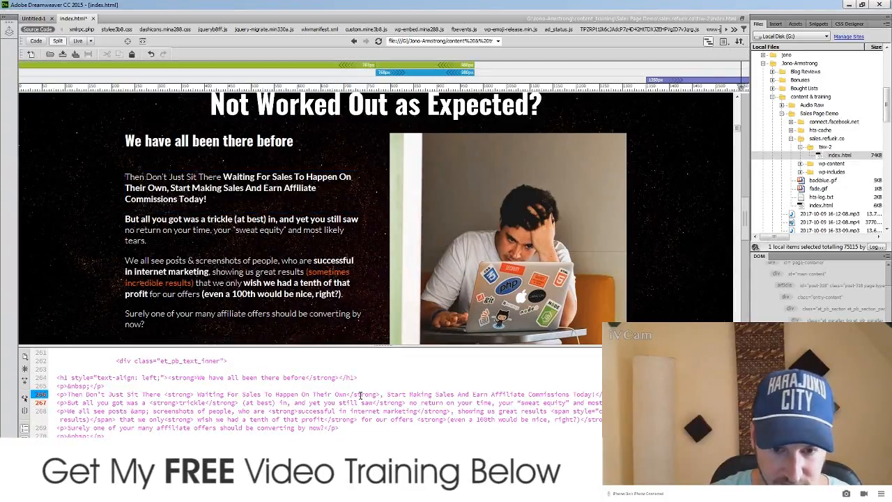
left_click(346, 394)
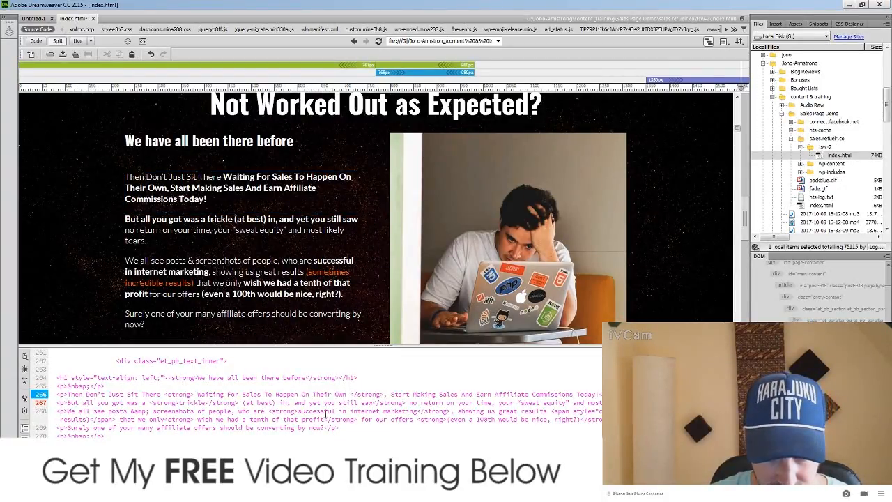
left_click(289, 403)
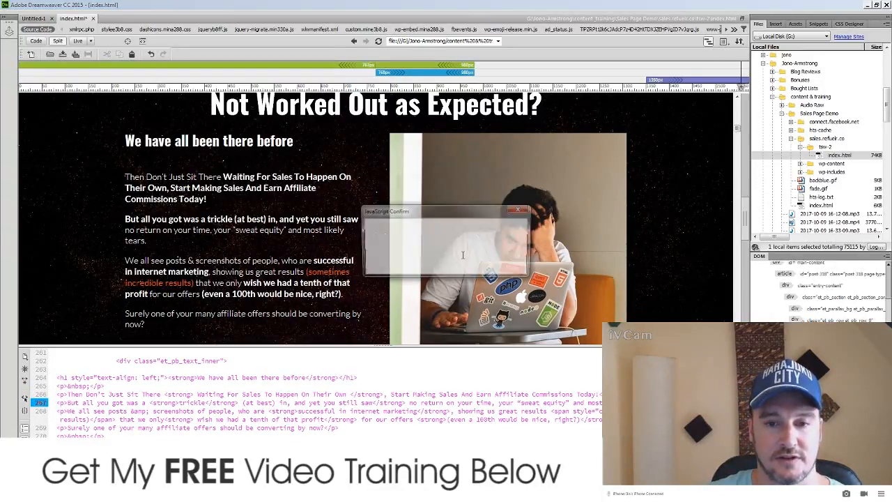
left_click(472, 265)
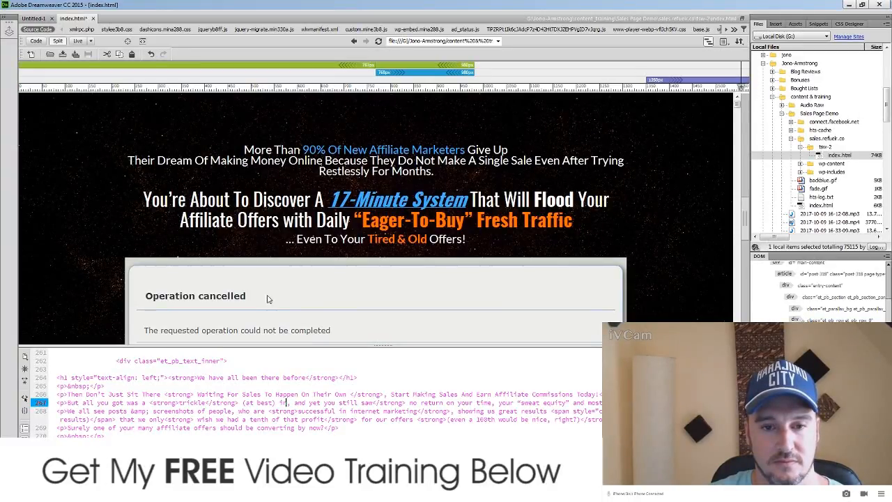
scroll(199, 267, "up", 4)
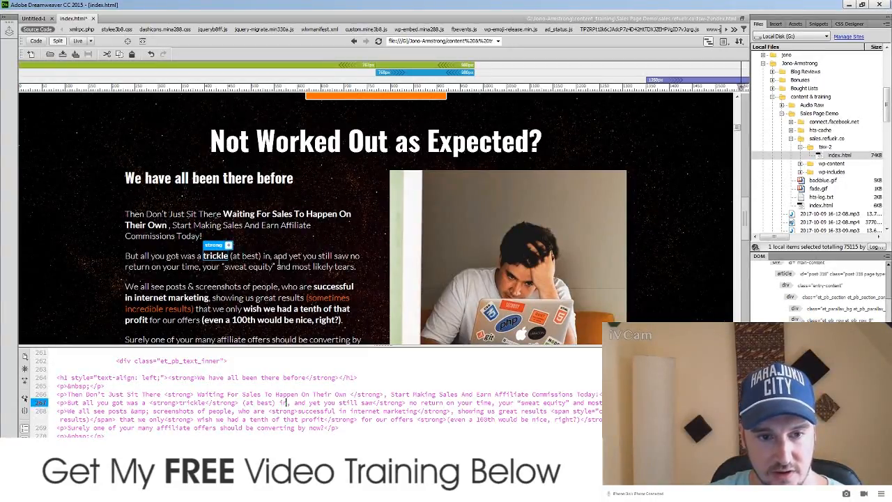
Step: Wrap 'Earn Affiliate Commissions Today!' on line 266 in the copied orange span tag and refresh Live view
left_click(243, 243)
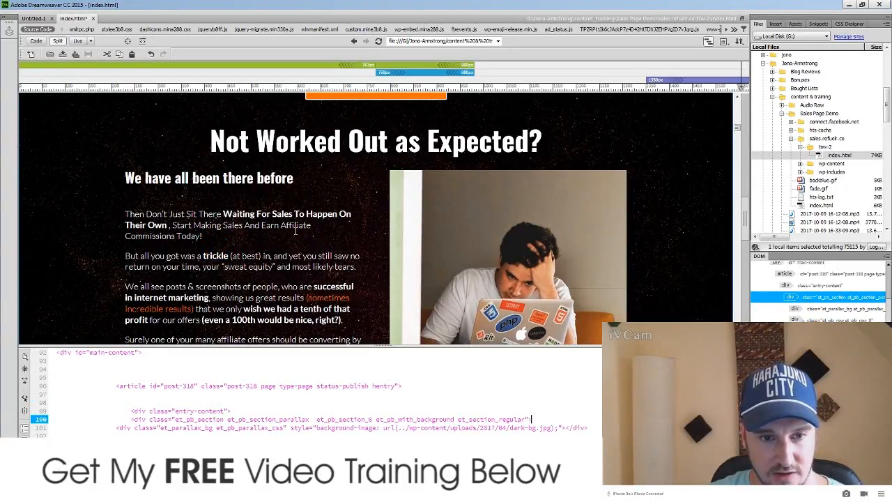
left_click_drag(263, 225, 303, 235)
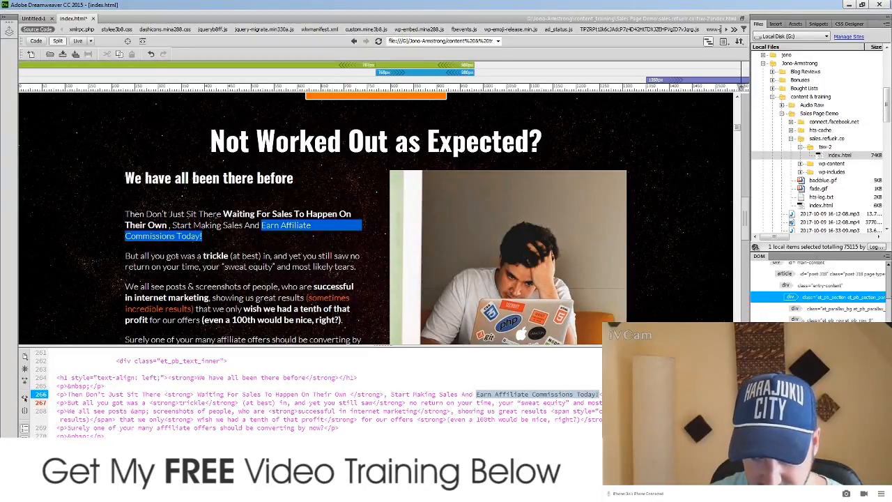
left_click_drag(659, 411, 550, 409)
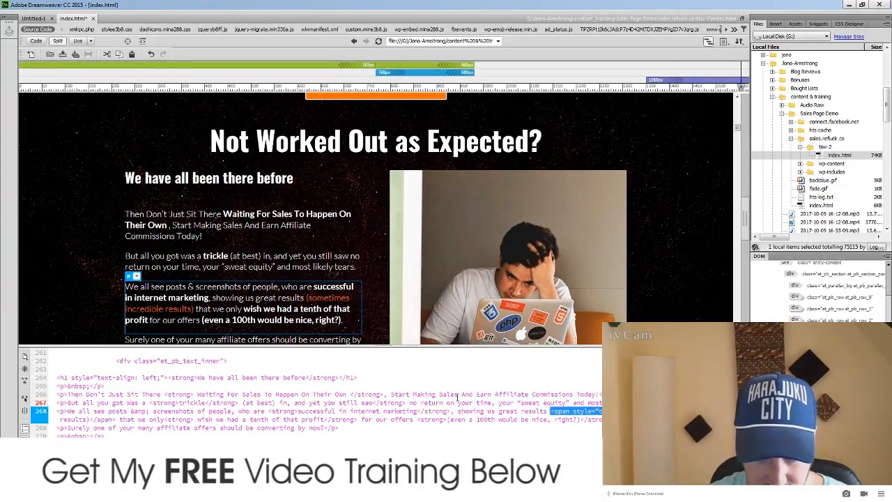
left_click(478, 394)
type("<span style=\"color: #ff6600;\">")
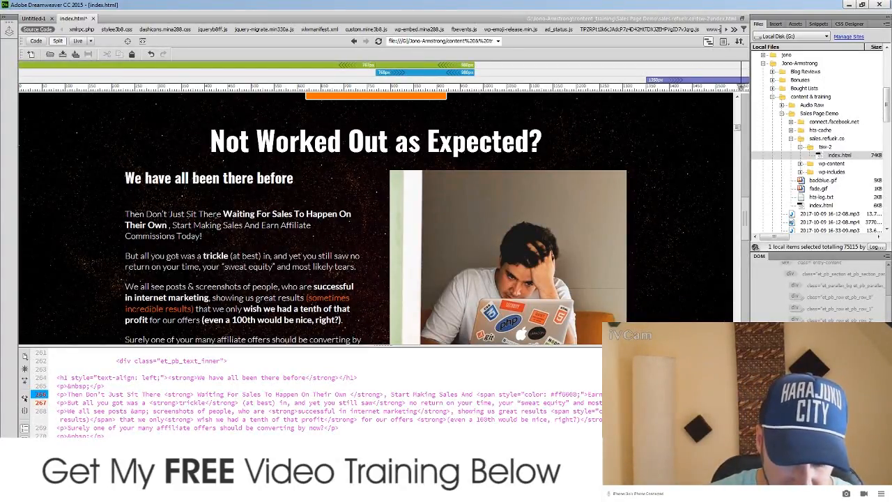
type("</sp")
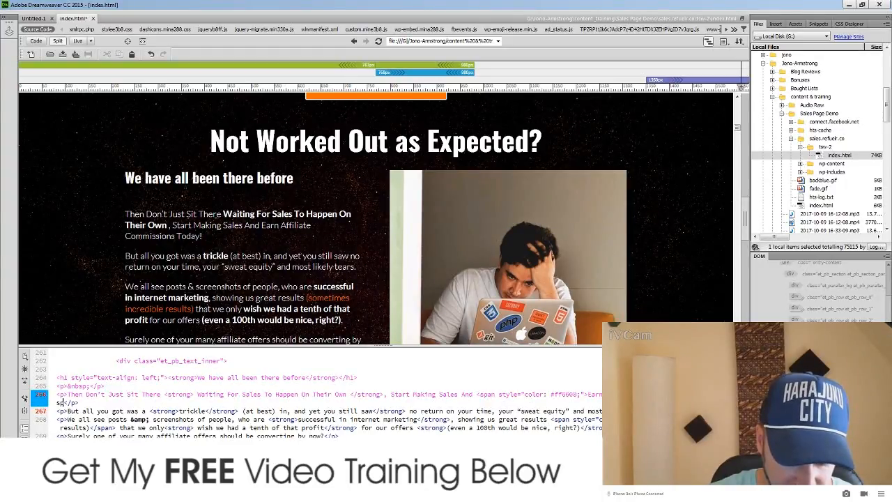
type("an")
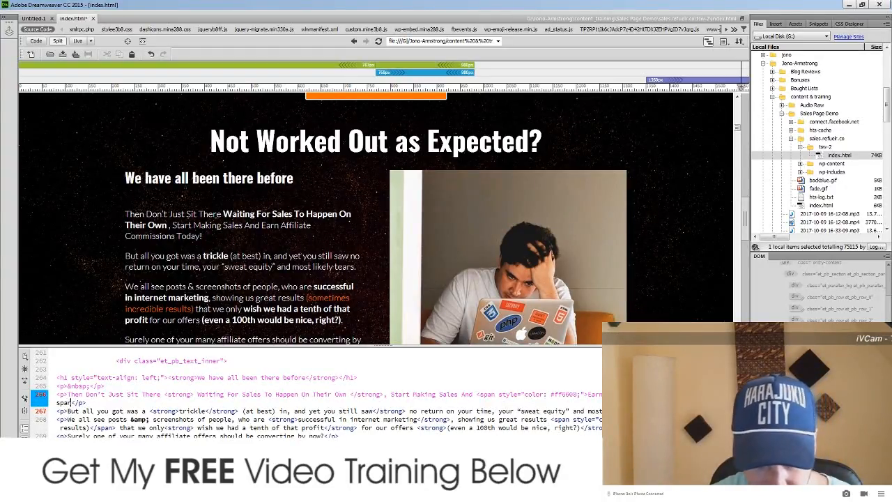
type(">")
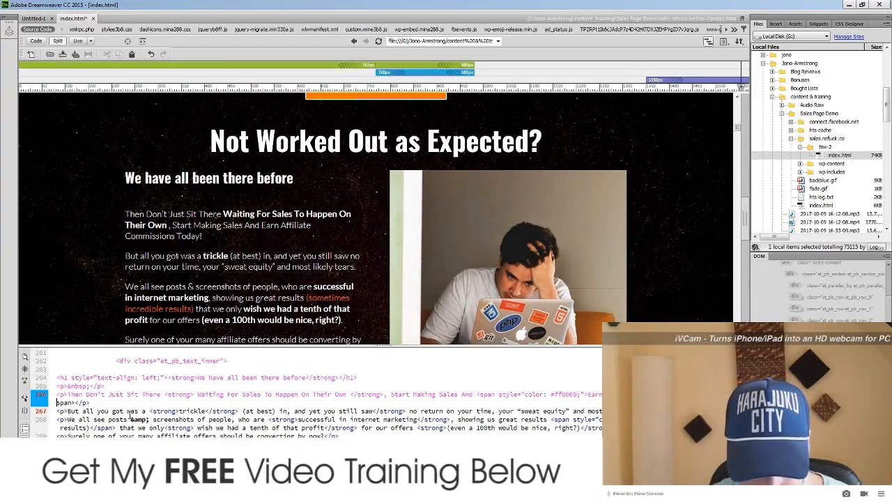
type("<")
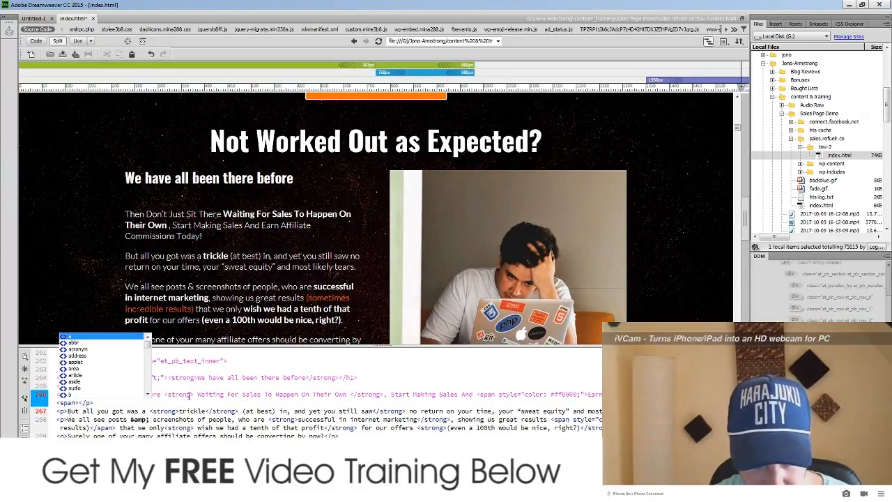
left_click(254, 395)
left_click(299, 411)
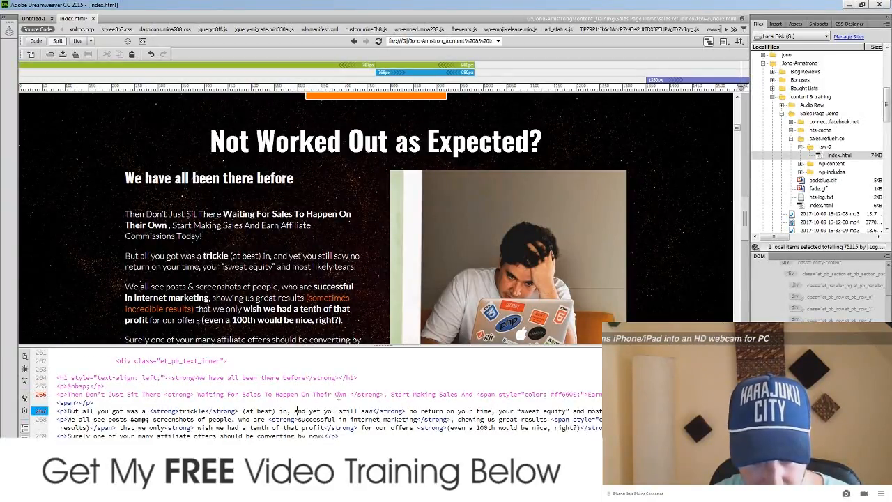
left_click(357, 288)
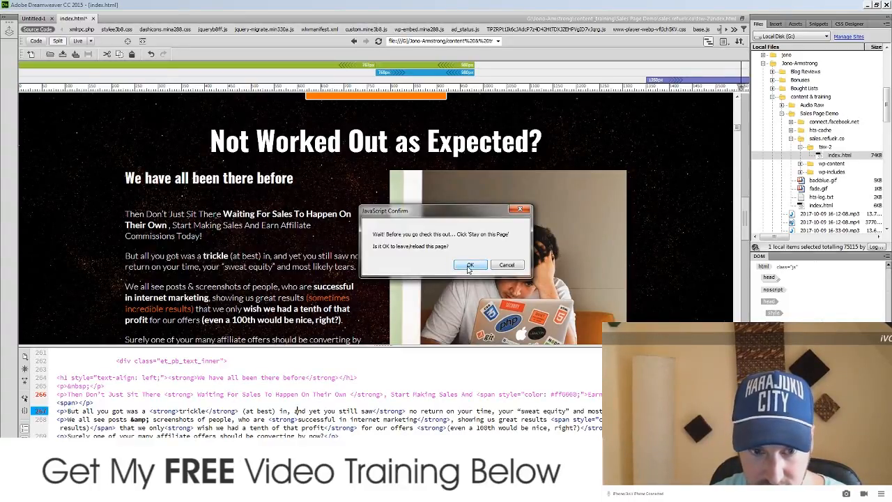
left_click(470, 267)
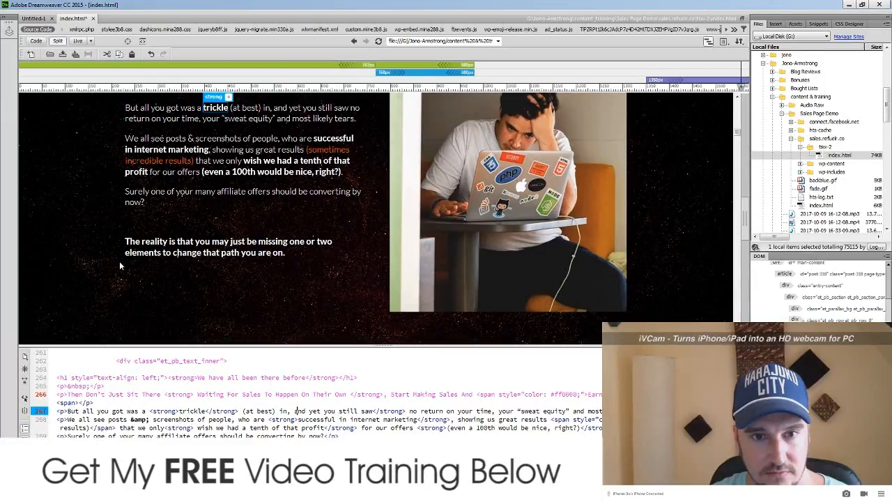
Step: Replace ff6600 in the line 266 span with 4CB5F5 copied from Notepad and reload the preview
scroll(119, 261, "up", 1)
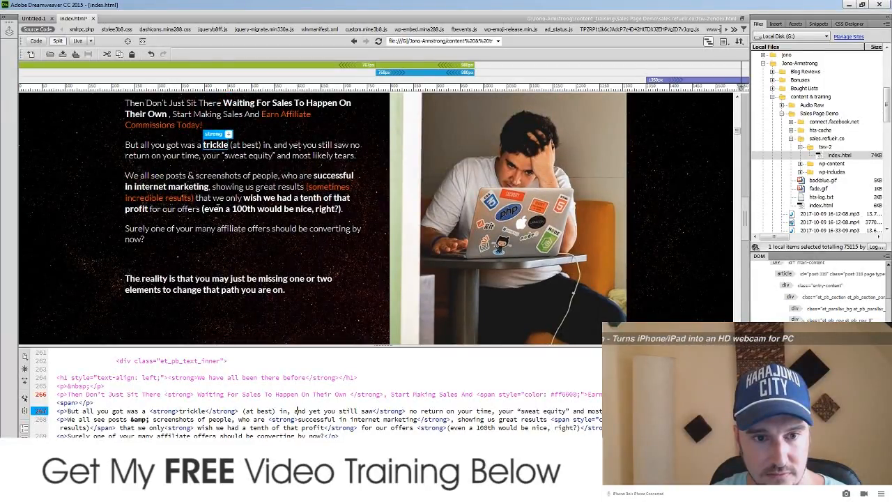
scroll(240, 168, "up", 1)
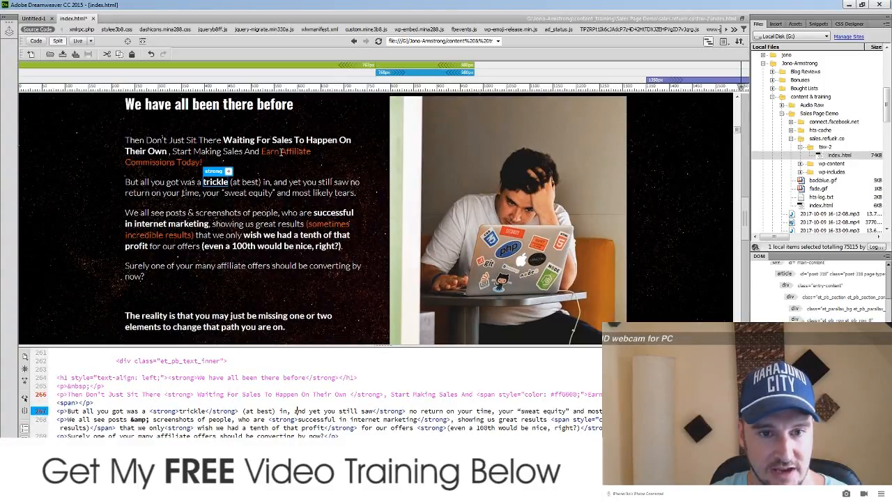
key("alt+Tab")
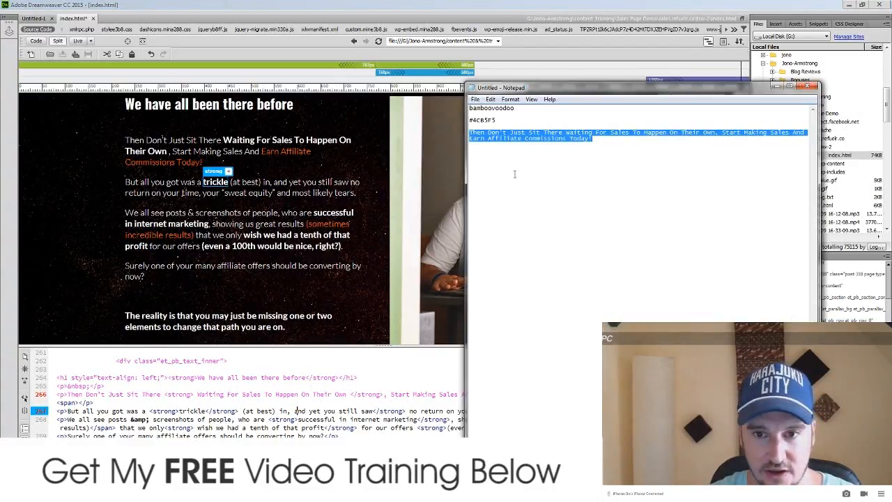
left_click_drag(512, 123, 476, 119)
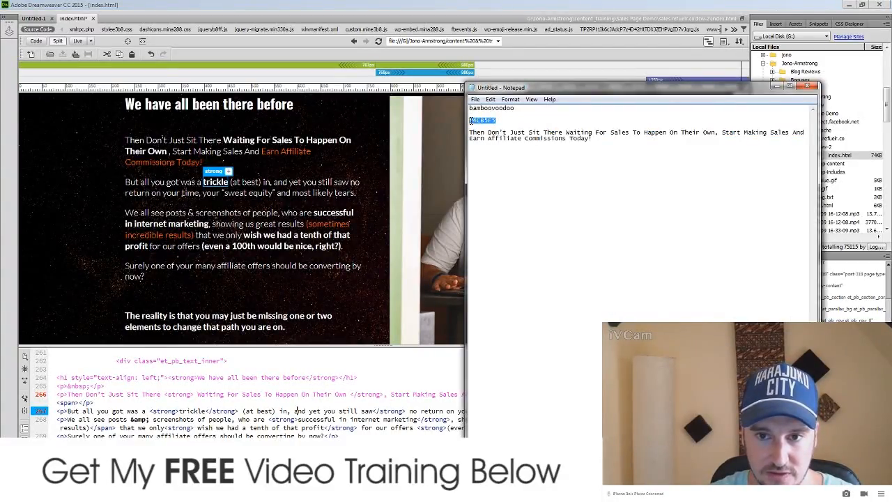
key("alt+Tab")
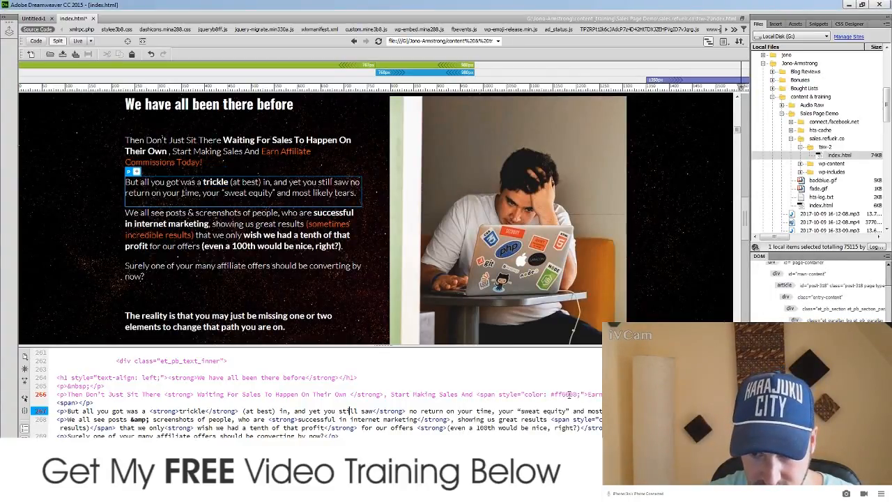
left_click_drag(576, 394, 556, 393)
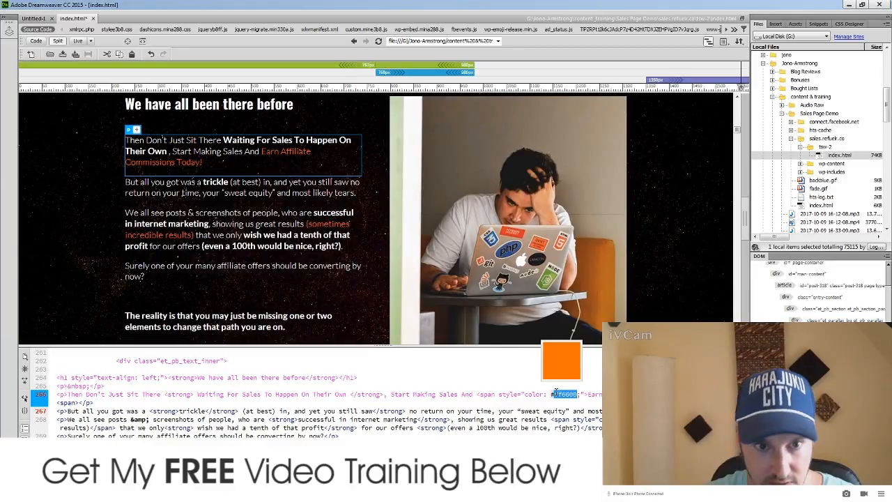
type("4CB5F5")
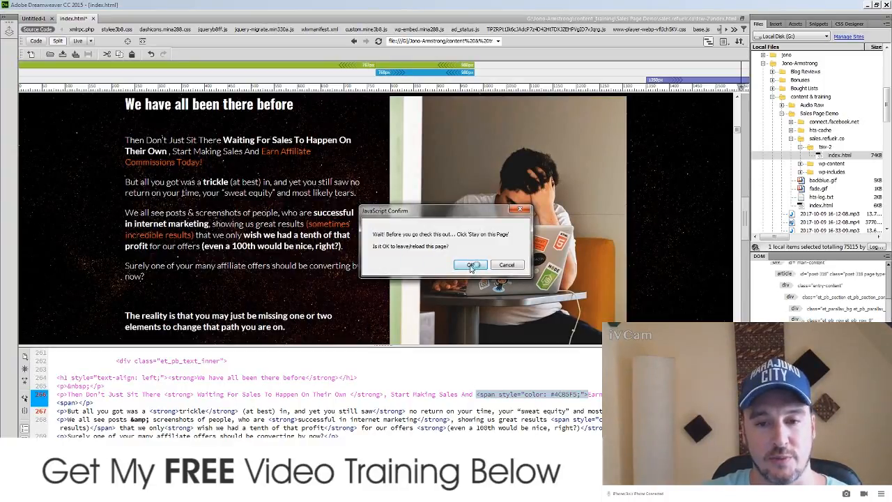
left_click(469, 263)
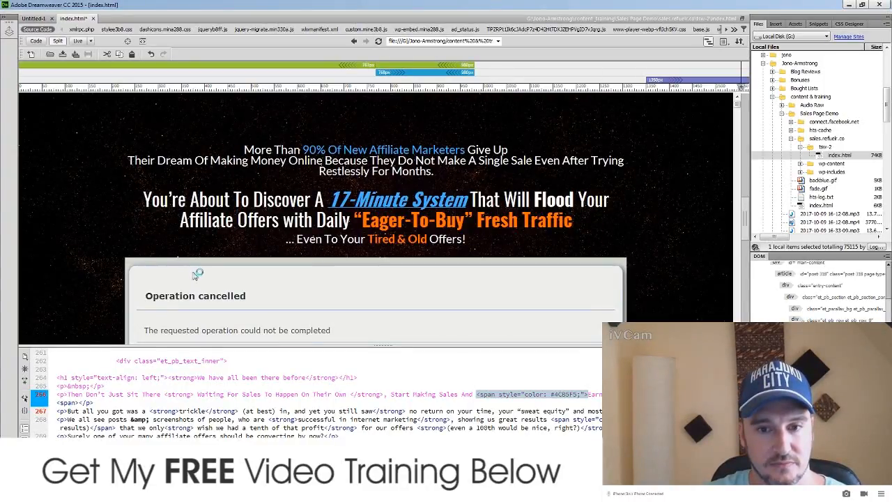
Step: Scroll the Live view down to the WarriorPlus BUY NOW button and select its image to reveal its code
scroll(124, 293, "down", 10)
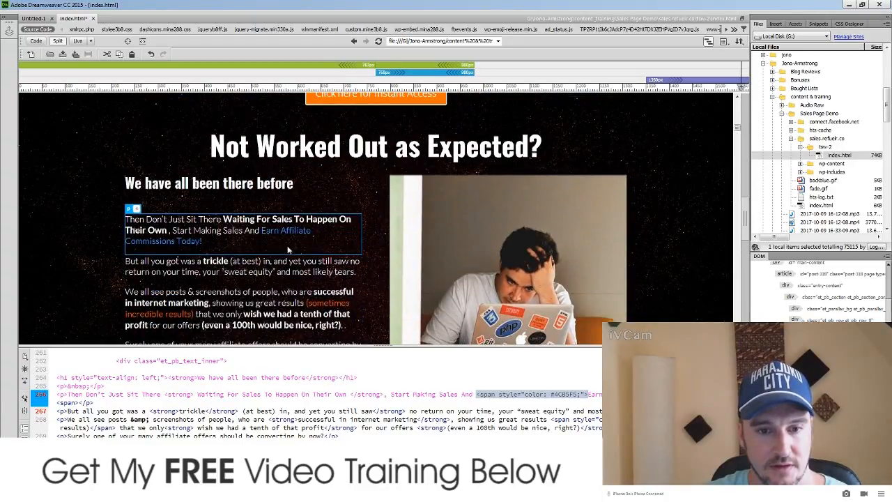
scroll(152, 262, "down", 10)
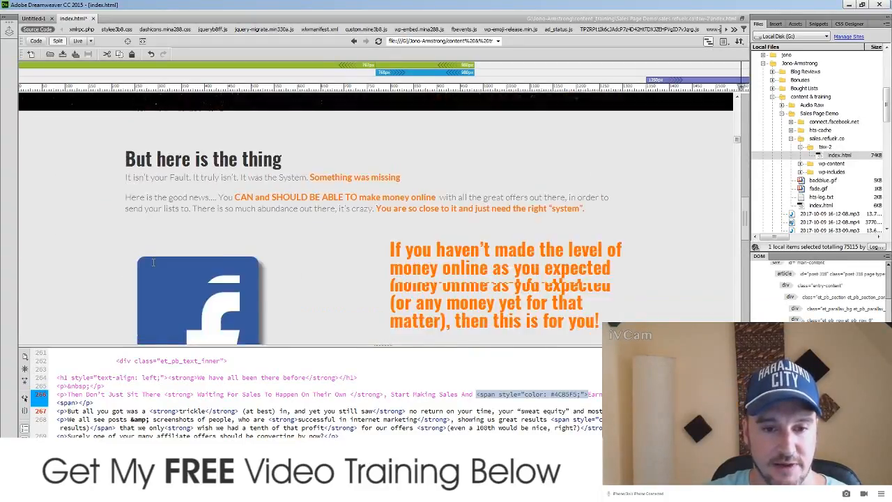
scroll(152, 262, "up", 8)
scroll(152, 261, "down", 15)
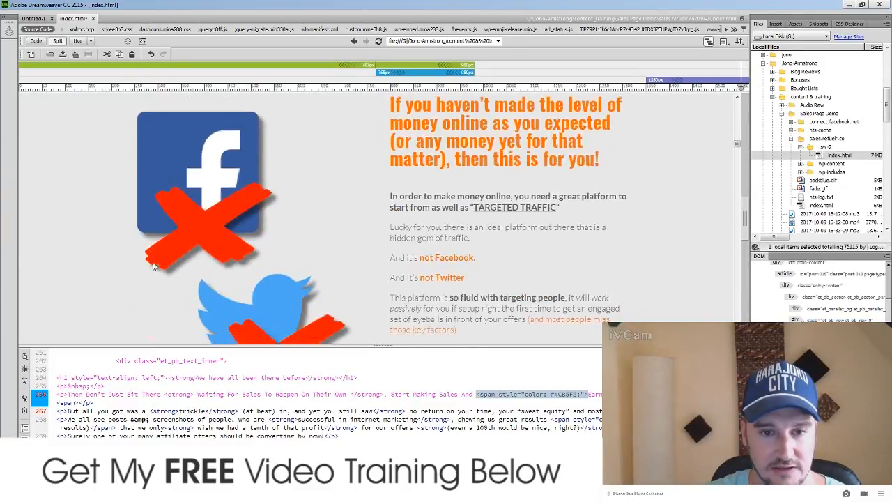
scroll(156, 261, "down", 6)
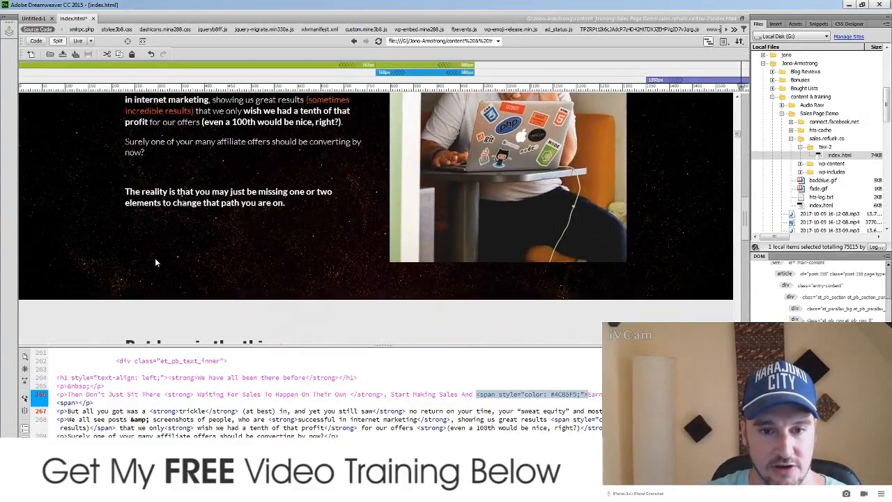
scroll(155, 260, "down", 8)
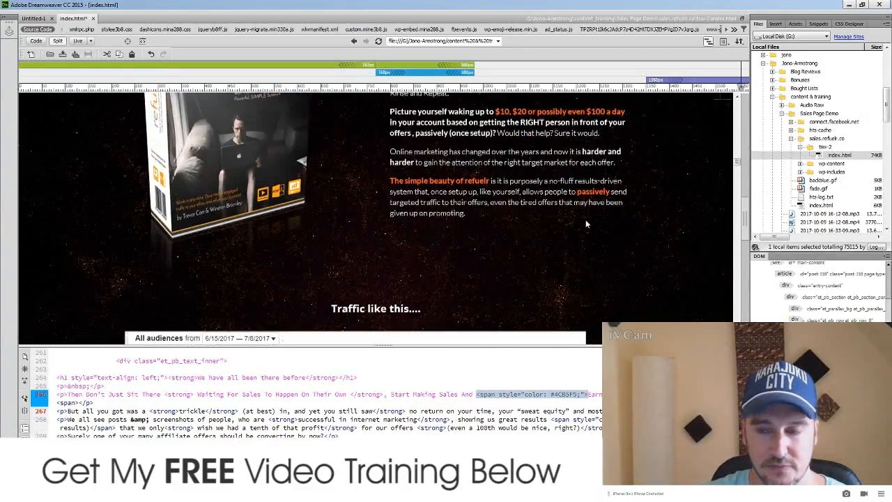
left_click_drag(742, 166, 742, 302)
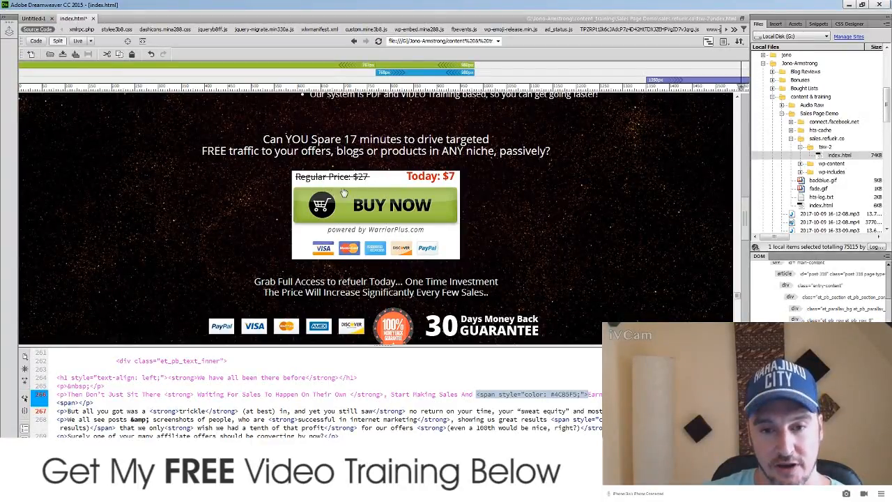
left_click(388, 183)
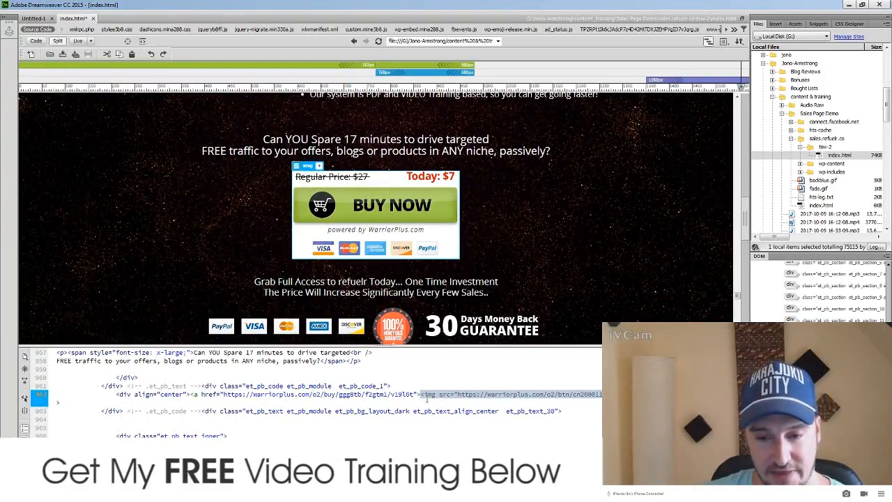
Step: Select the full WarriorPlus checkout URL in the BUY NOW link's href on line 962
left_click(421, 395)
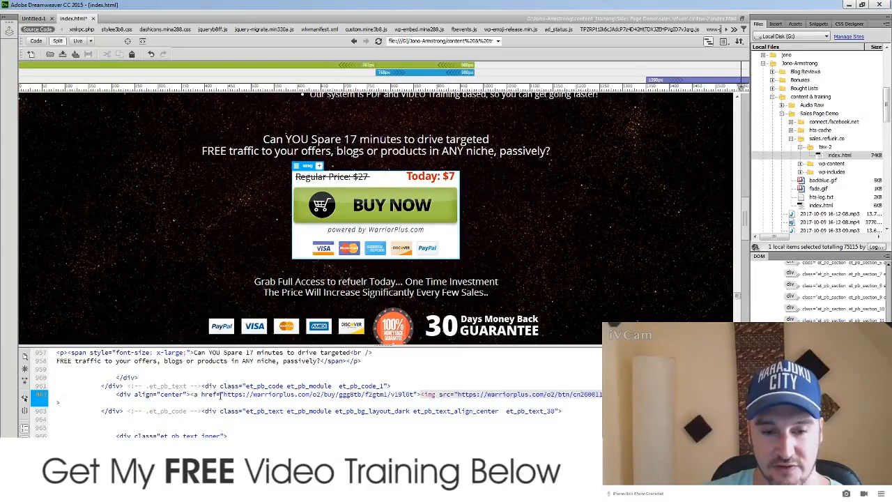
left_click_drag(224, 394, 418, 398)
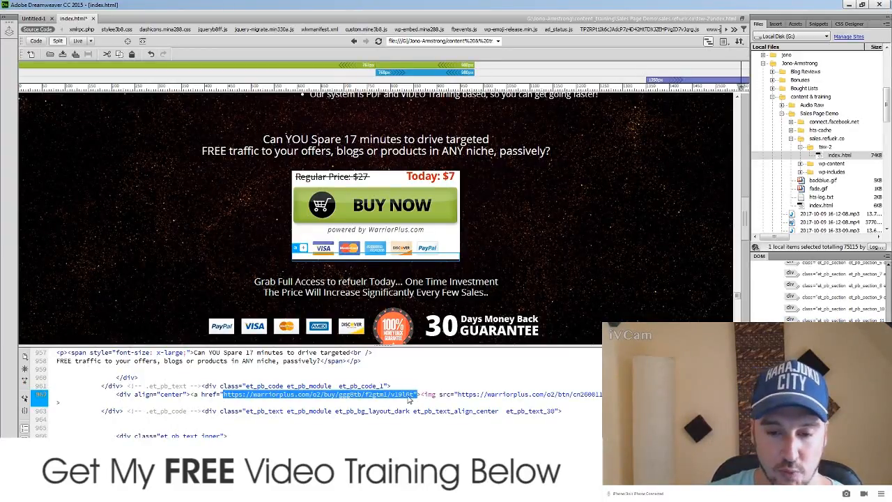
left_click(411, 394)
left_click_drag(414, 394, 225, 395)
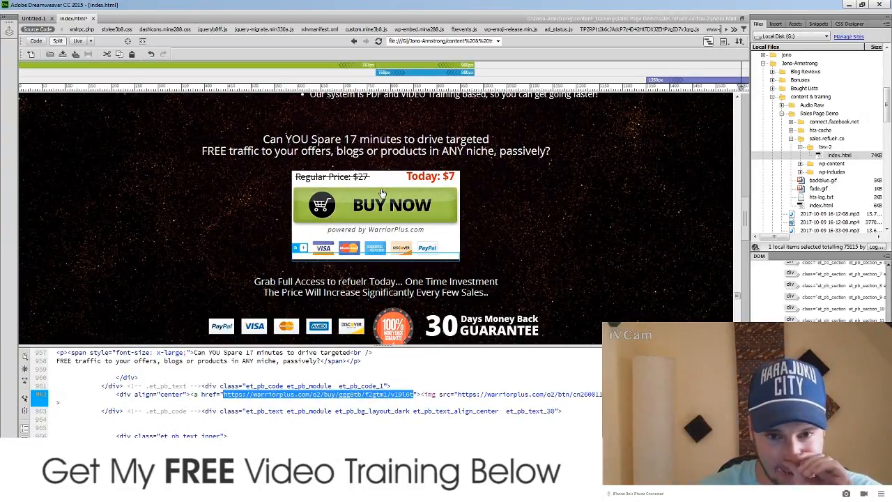
left_click(141, 181)
scroll(147, 186, "down", 5)
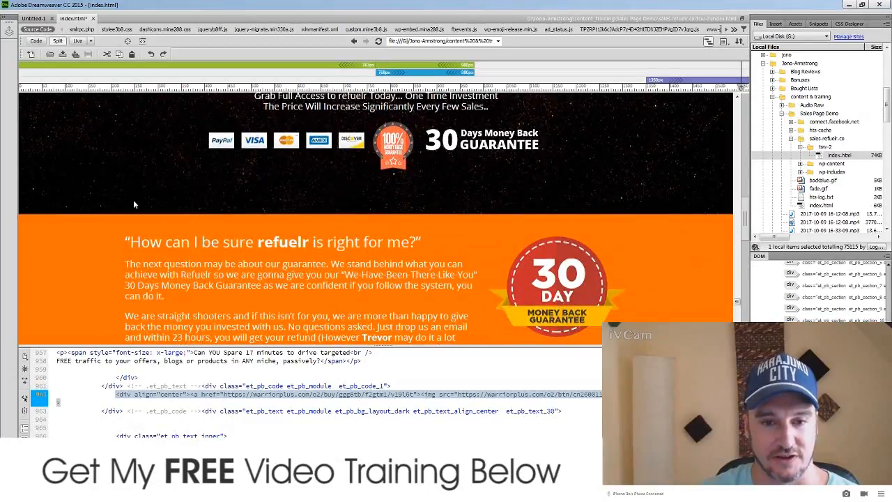
Step: Select the orange 'Find An Offer. Lock It In. Refuel.' section, et_pb_section_8, to show its CSS rules
scroll(201, 216, "down", 2)
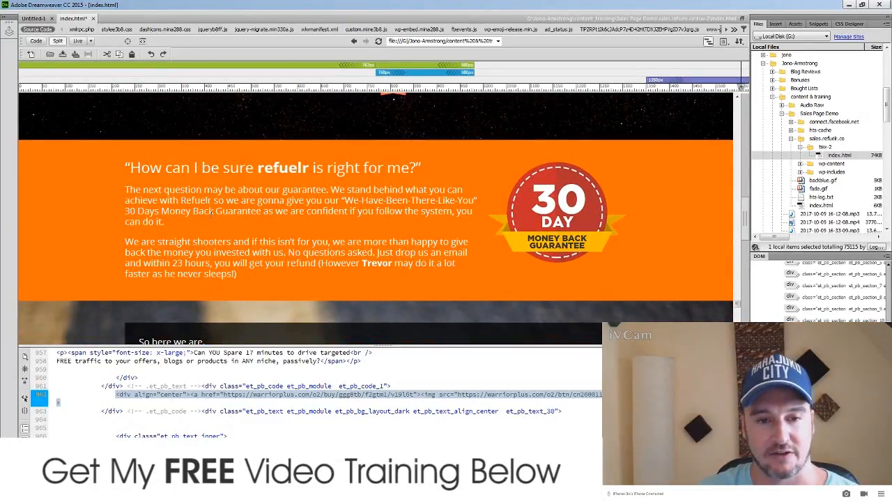
left_click(667, 176)
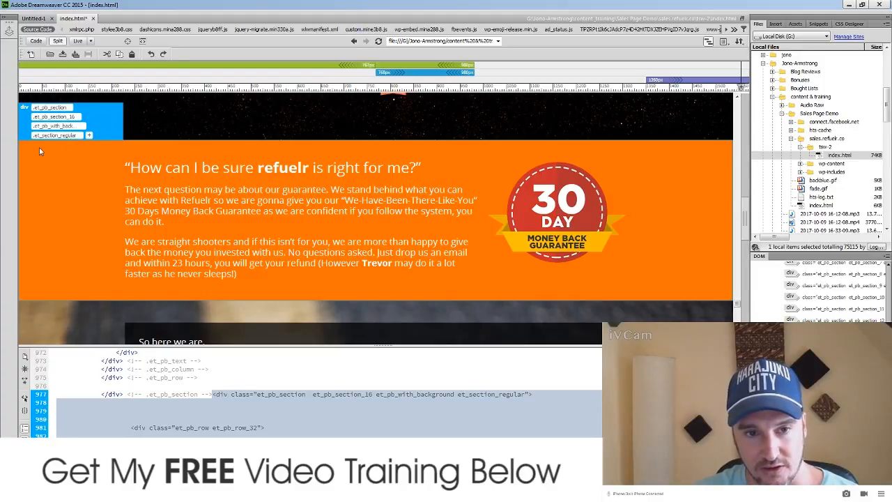
scroll(682, 143, "up", 15)
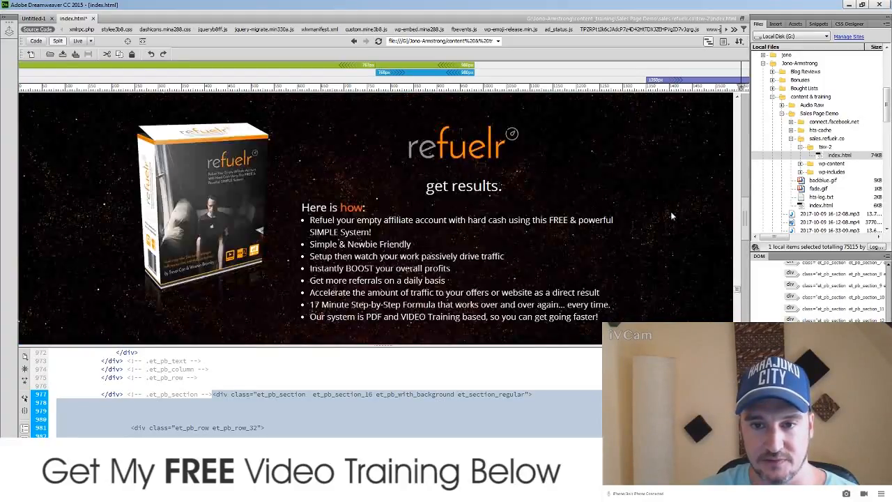
scroll(667, 222, "up", 15)
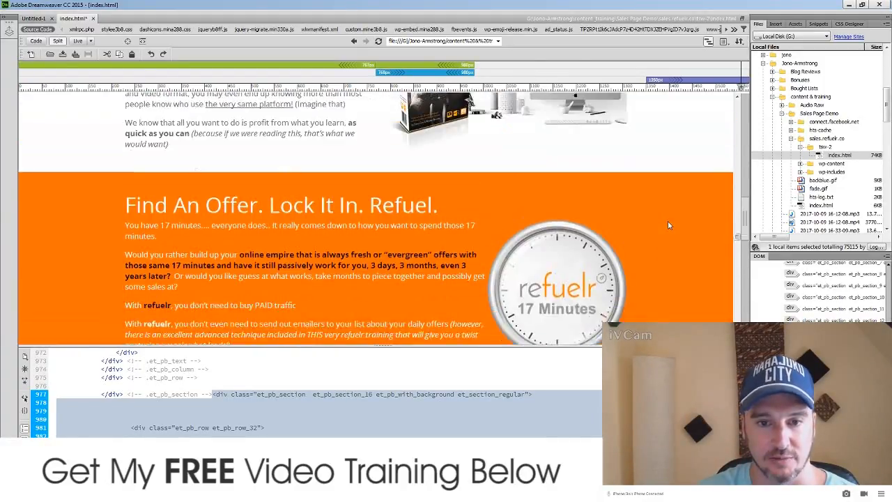
scroll(666, 220, "up", 3)
scroll(666, 220, "down", 10)
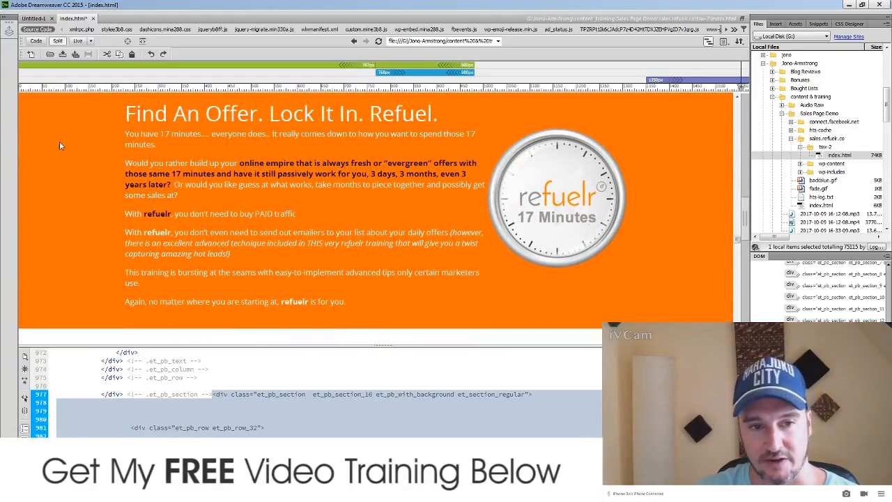
scroll(424, 174, "up", 1)
scroll(425, 174, "up", 3)
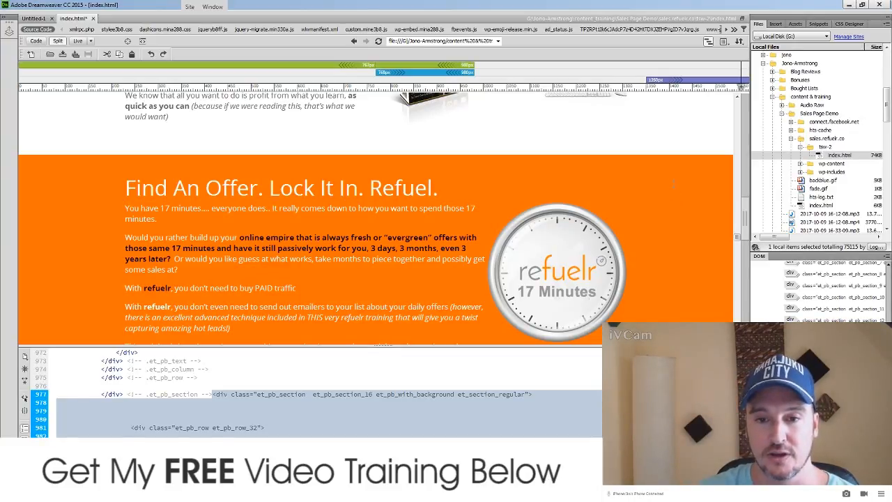
left_click(535, 200)
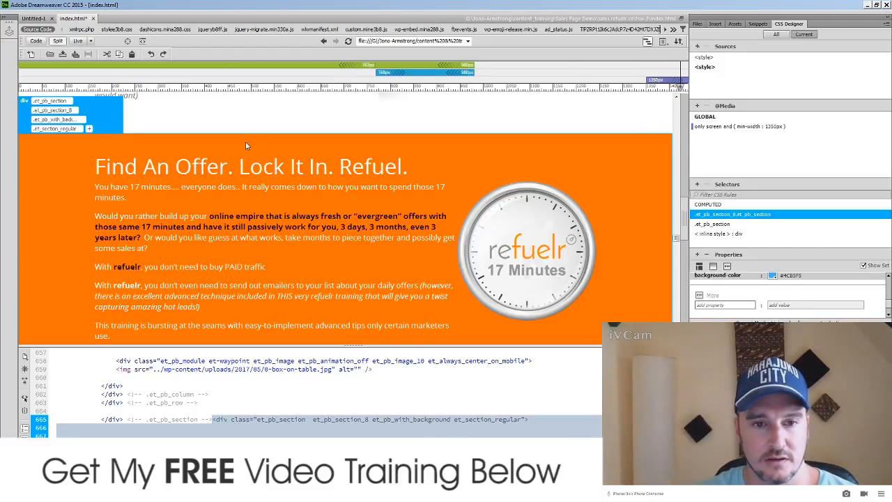
Step: Inspect the white No F.L.U.F.F. section's 20 px padding, then reselect the orange Find An Offer section
left_click(249, 114)
left_click(72, 171)
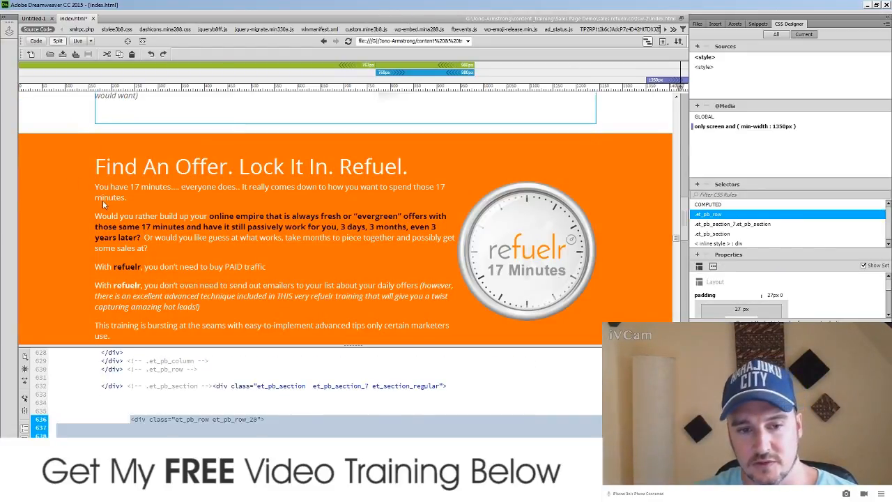
scroll(567, 211, "up", 3)
left_click(614, 203)
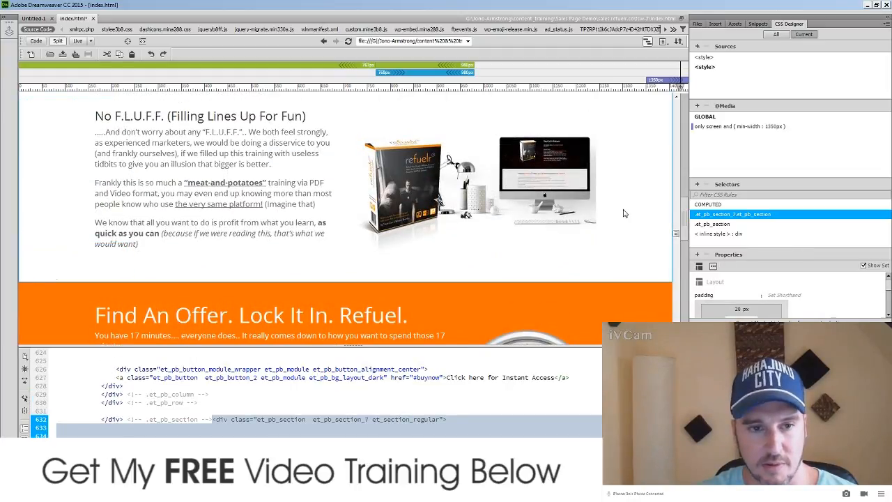
scroll(450, 230, "down", 4)
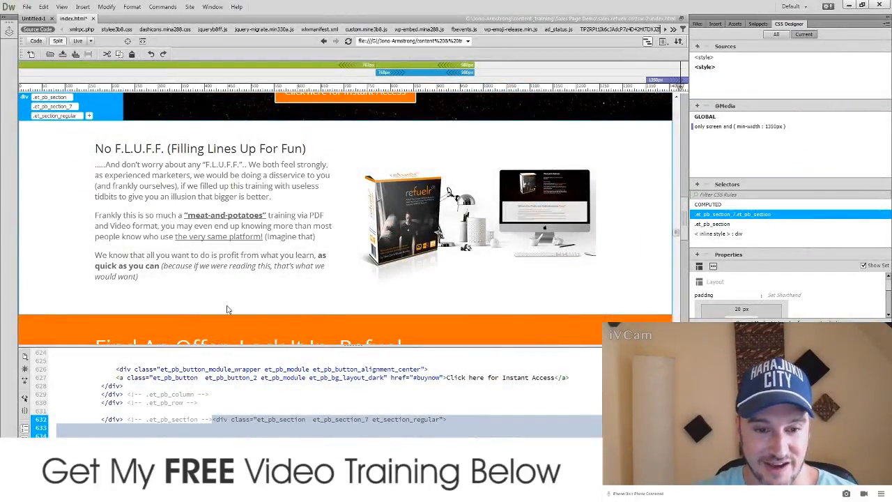
scroll(60, 250, "down", 4)
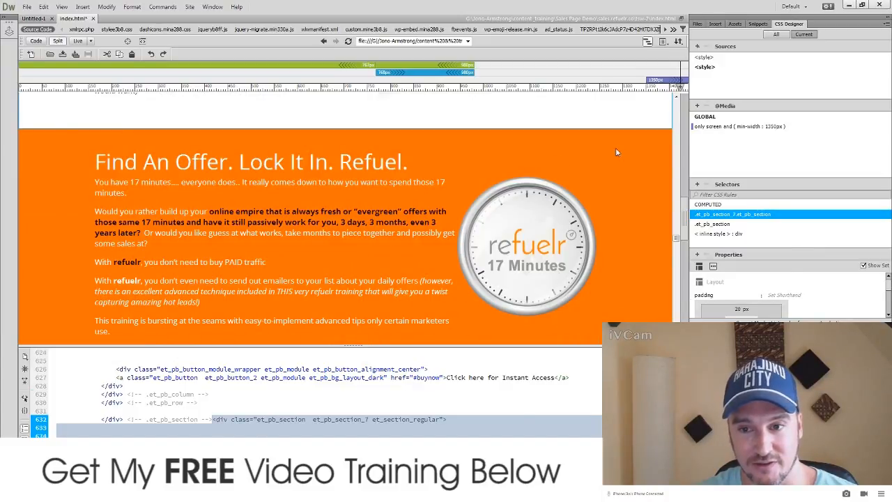
left_click(597, 157)
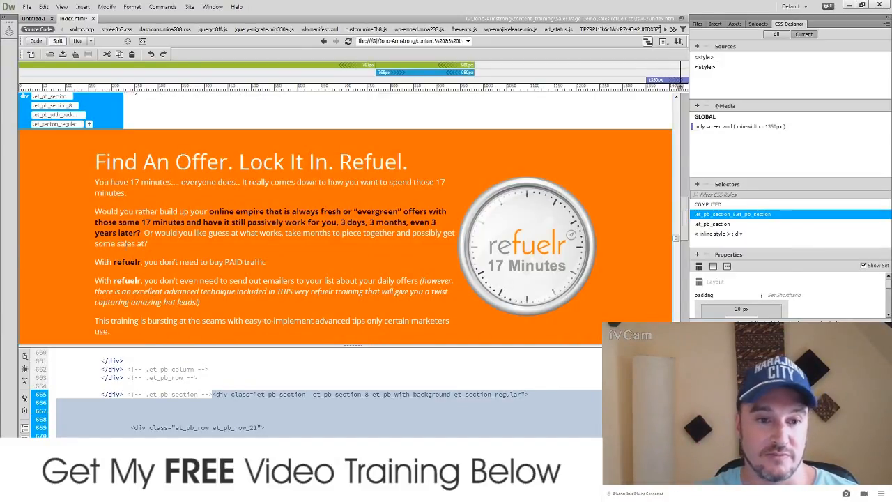
Step: Switch over to the Google Images footprint results in Chrome
scroll(197, 287, "down", 4)
scroll(197, 287, "up", 2)
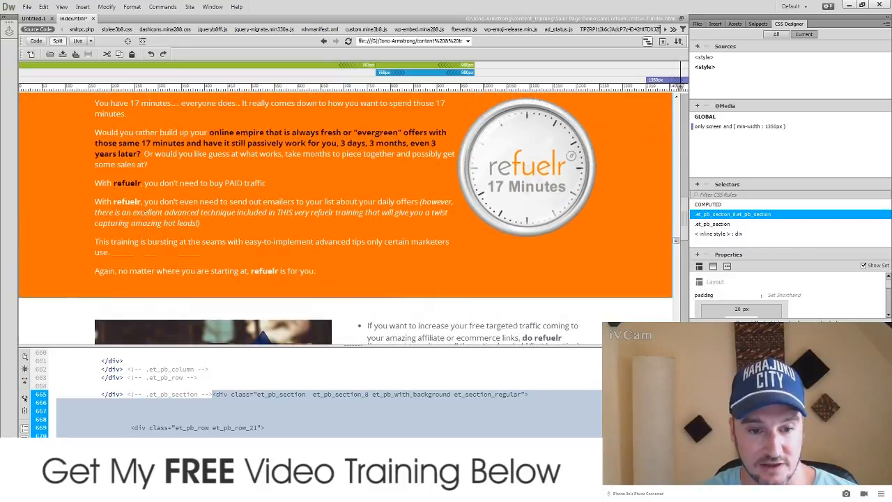
key("alt+Tab")
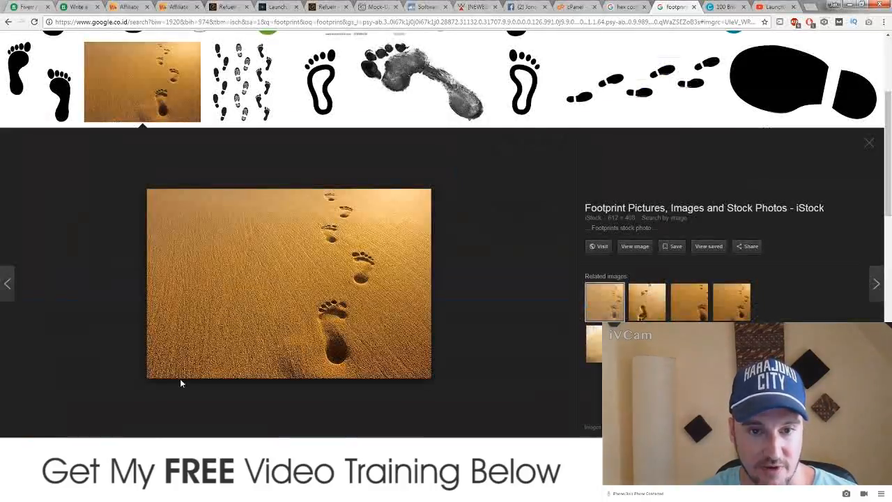
Step: Bring up the launch-jacking.com sales page and scroll through its restyled sections to the footer
left_click(276, 7)
scroll(226, 254, "down", 2)
scroll(226, 254, "down", 15)
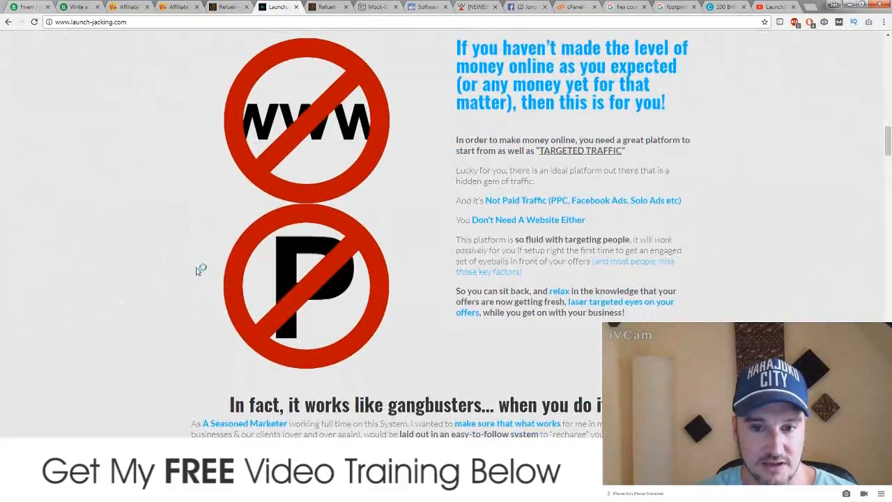
scroll(200, 271, "down", 20)
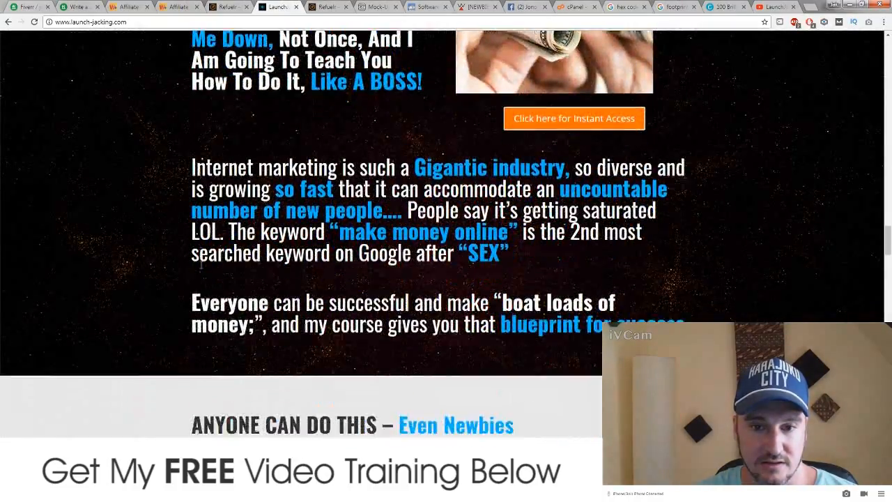
scroll(202, 269, "down", 15)
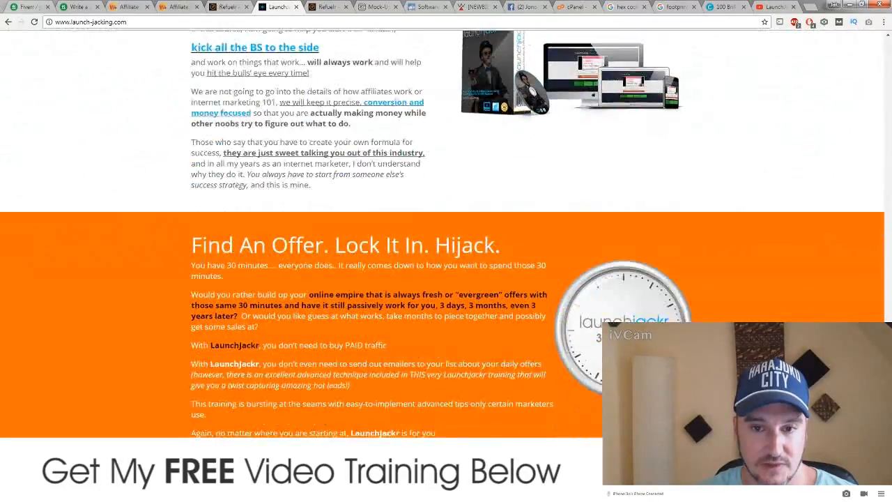
scroll(175, 233, "down", 15)
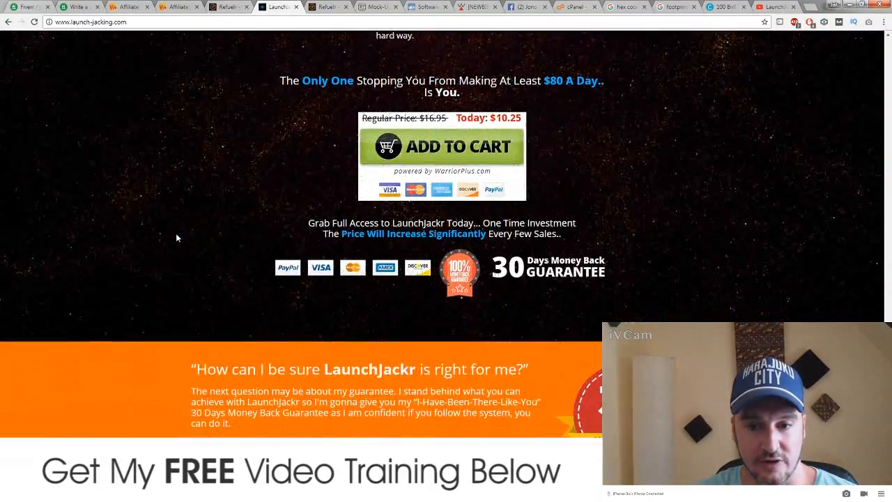
scroll(236, 258, "down", 5)
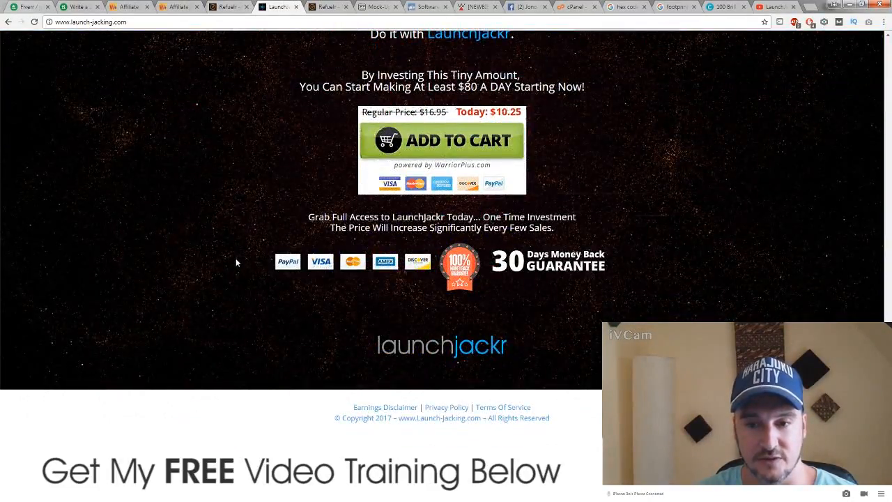
Step: Return to the 'I Call It LaunchJackr' product box section and close the mirrored Refuelr page
scroll(236, 258, "up", 10)
scroll(246, 259, "up", 20)
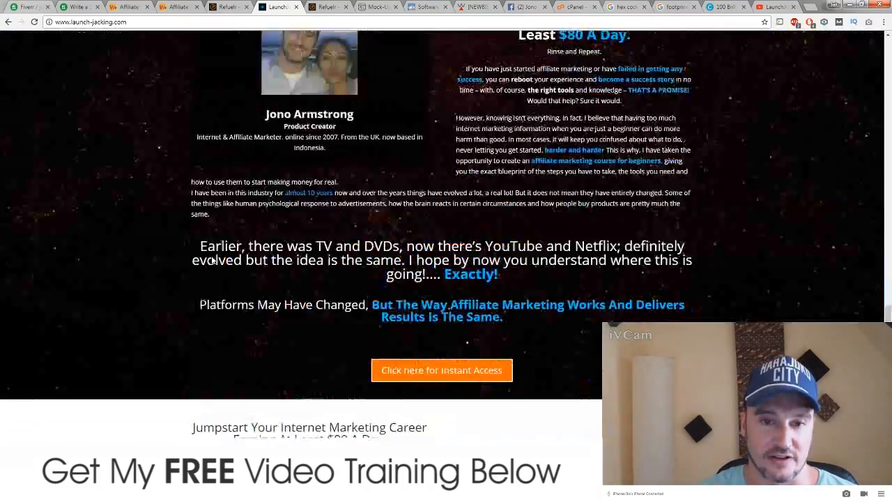
scroll(213, 255, "up", 20)
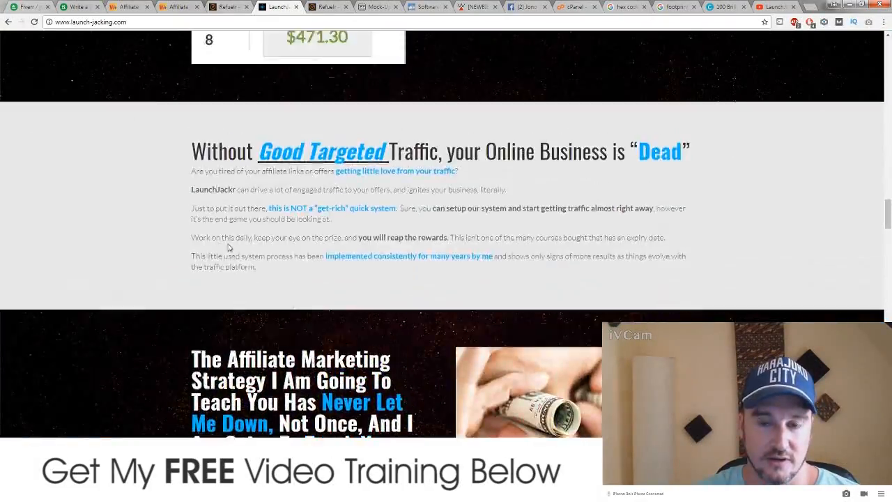
scroll(220, 239, "up", 5)
scroll(219, 235, "down", 5)
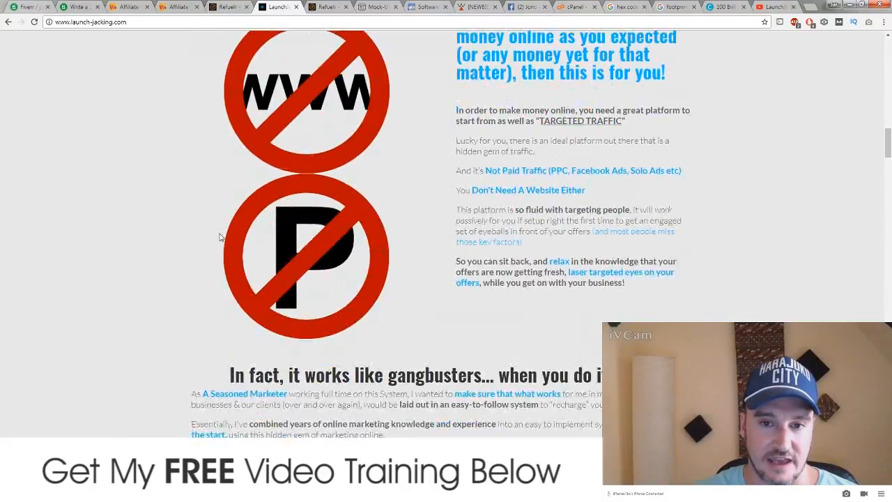
scroll(217, 239, "down", 2)
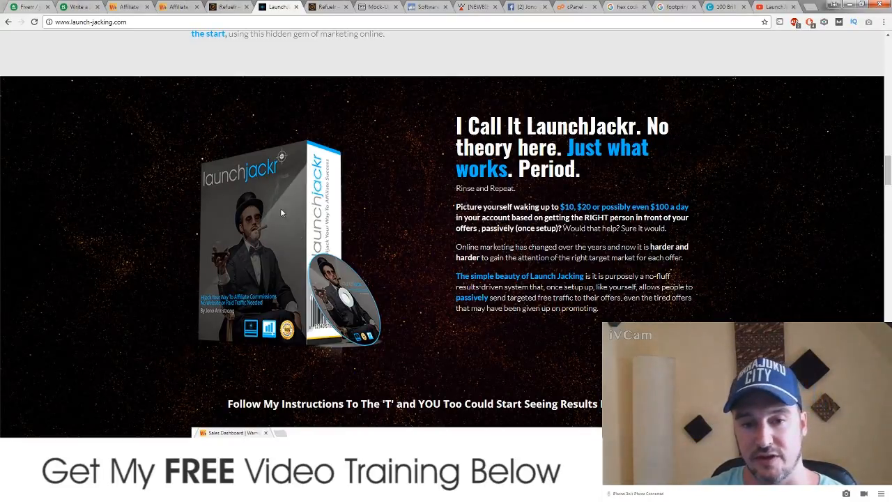
left_click(346, 7)
Step: Leave the Refuelr page, scroll through GraphicBurger's free mock-ups, and open Freepik's Software box PSD mockup
left_click(483, 72)
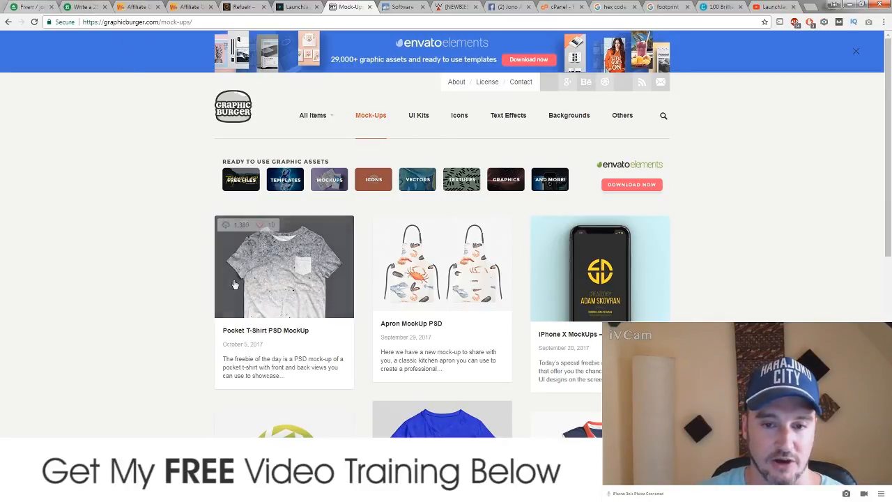
scroll(230, 286, "down", 3)
scroll(209, 279, "down", 1)
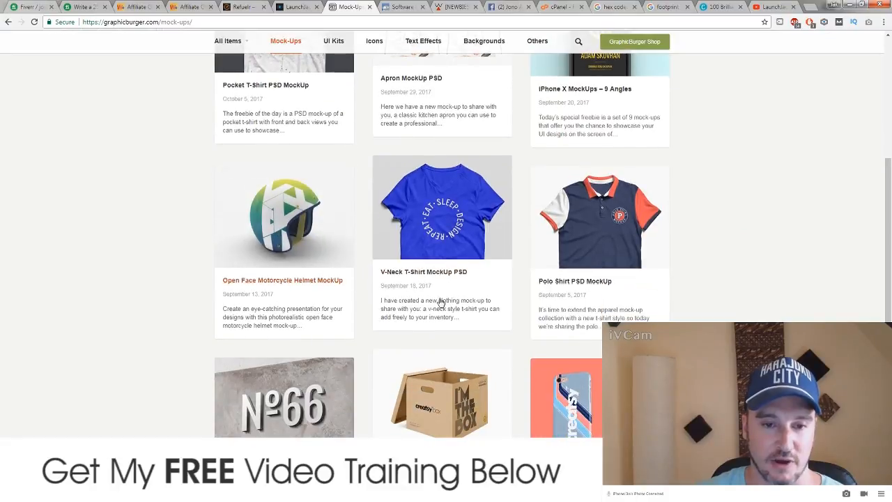
scroll(209, 279, "down", 3)
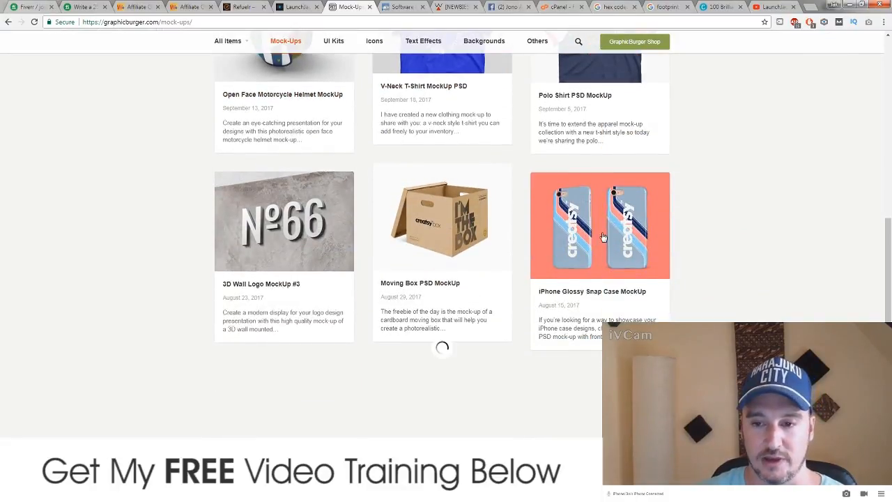
scroll(282, 261, "down", 4)
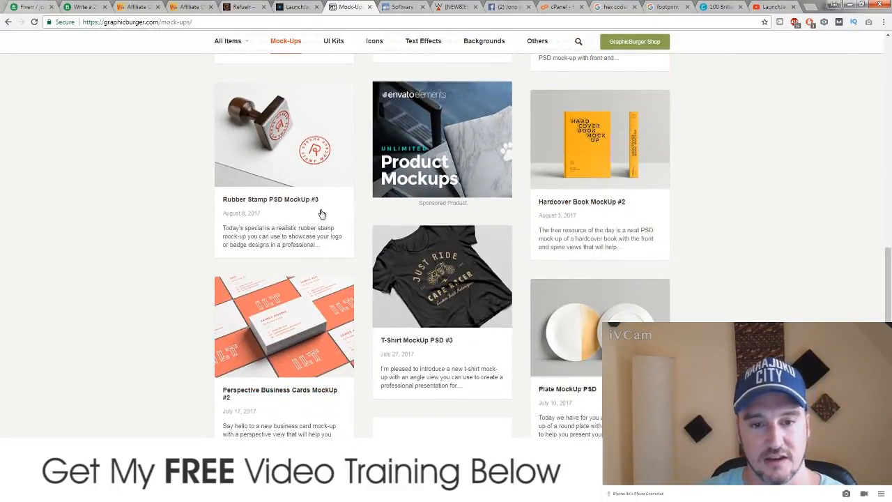
scroll(427, 267, "down", 4)
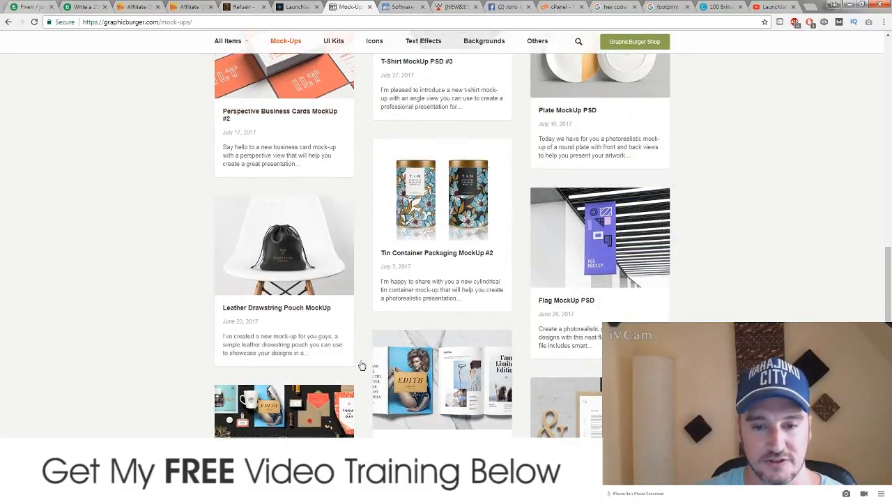
scroll(209, 348, "down", 3)
scroll(151, 364, "down", 3)
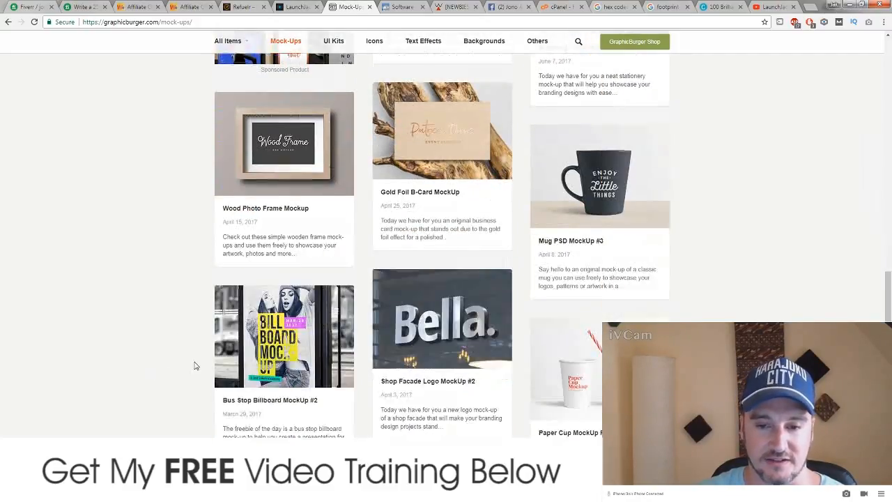
scroll(140, 366, "down", 8)
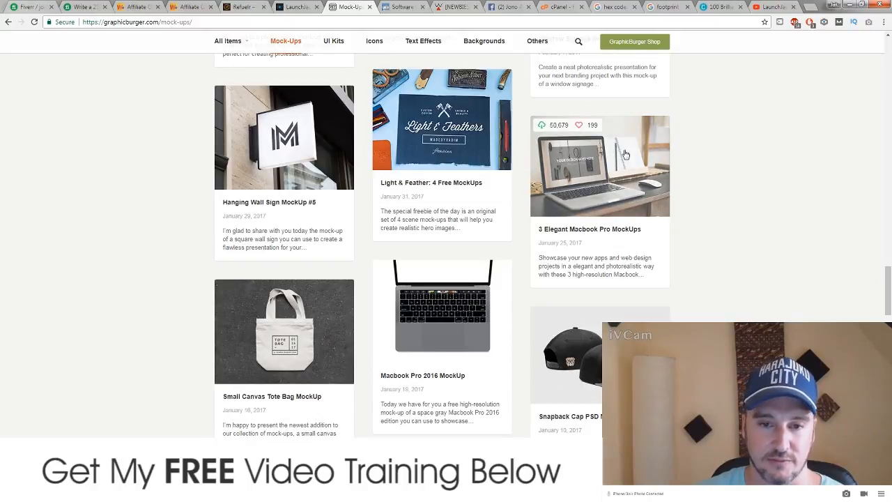
scroll(200, 287, "down", 5)
scroll(201, 286, "down", 13)
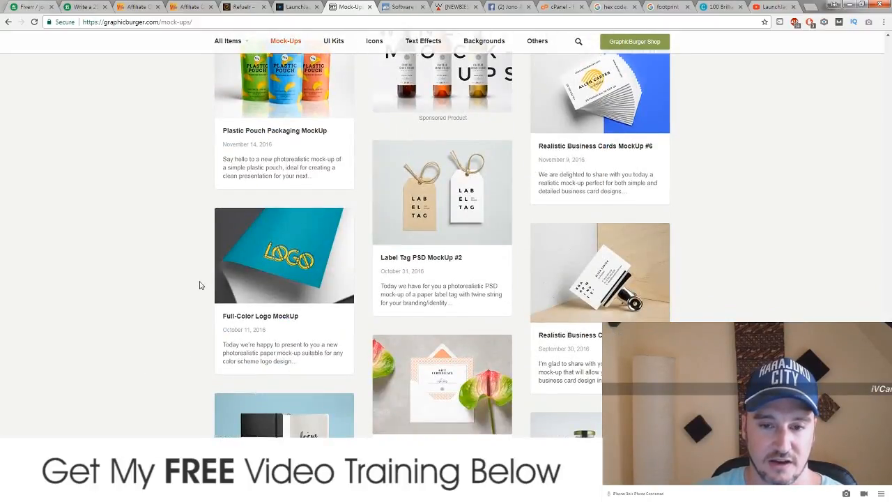
left_click(400, 8)
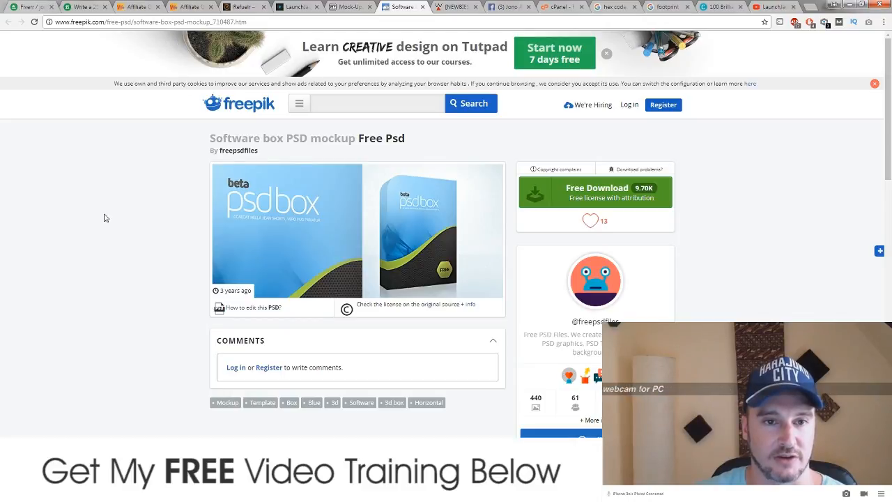
Step: Review the Software box PSD mockup page, then minimize Chrome to bring Dreamweaver forward
scroll(62, 251, "down", 1)
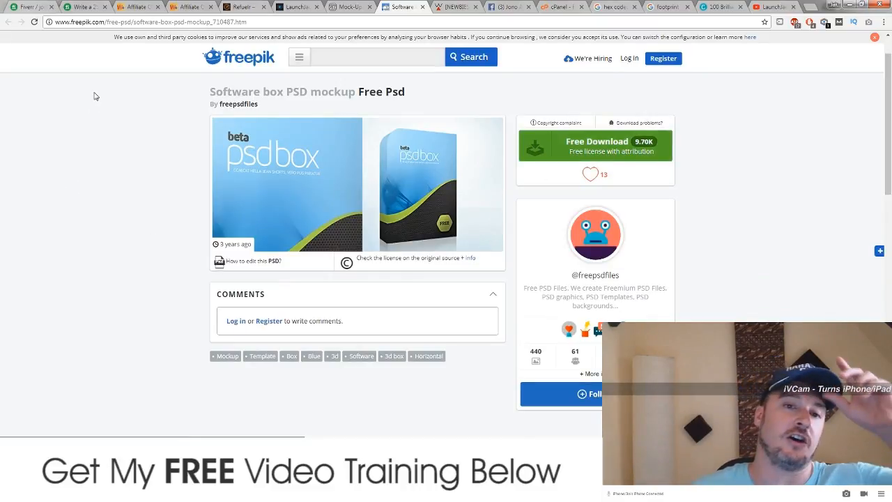
left_click(849, 6)
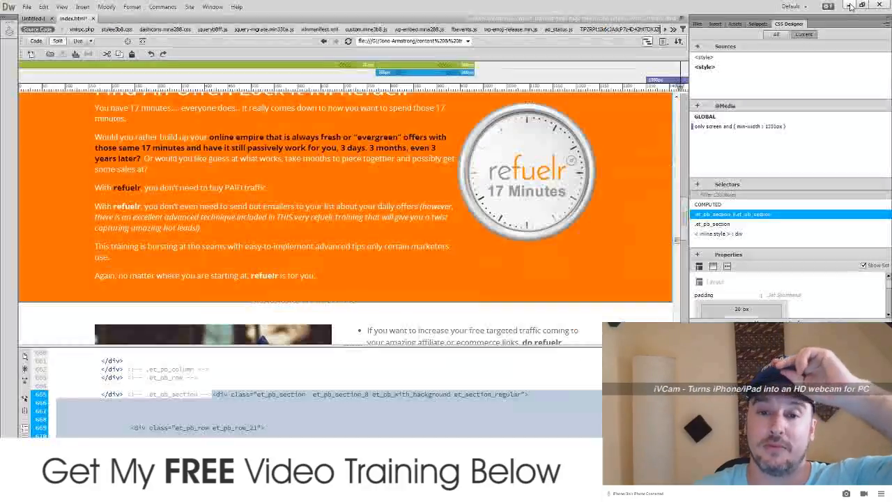
Step: Minimize Dreamweaver and launch Adobe Photoshop CS6 from its desktop icon
left_click(848, 5)
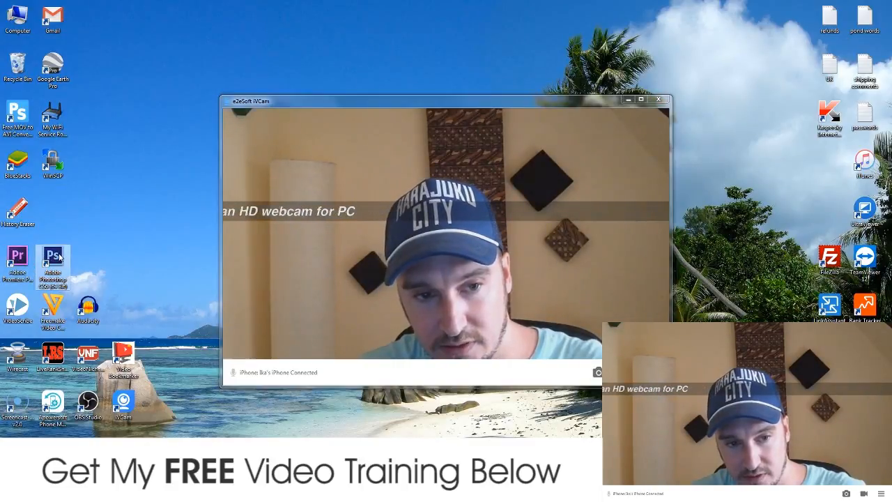
left_click(55, 256)
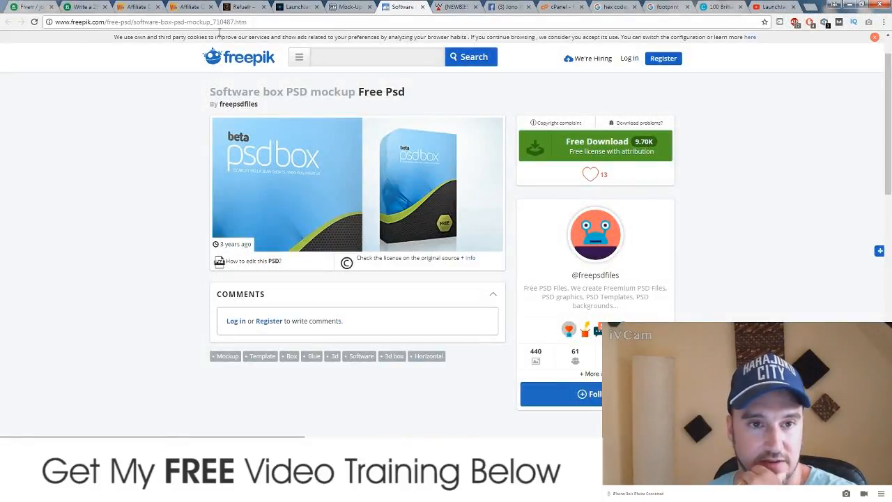
Step: Compare the Refuelr and LaunchJackr product box sections against the Freepik software box mockup
left_click(291, 10)
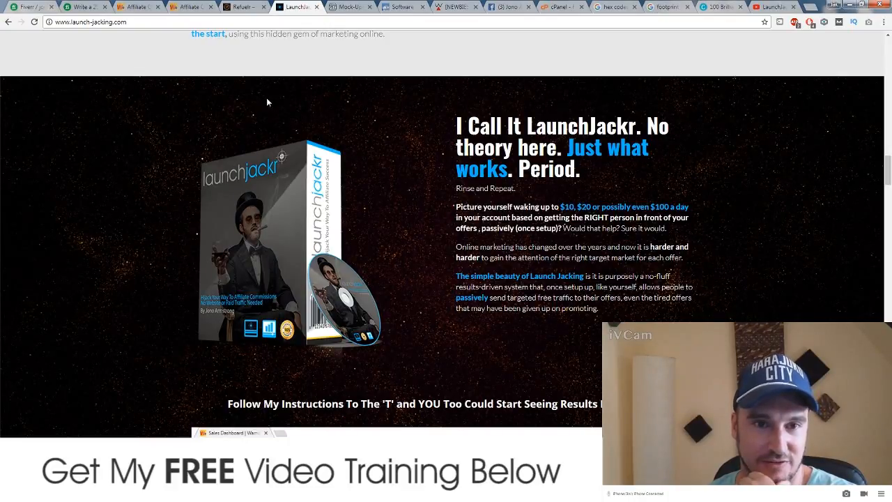
left_click(248, 6)
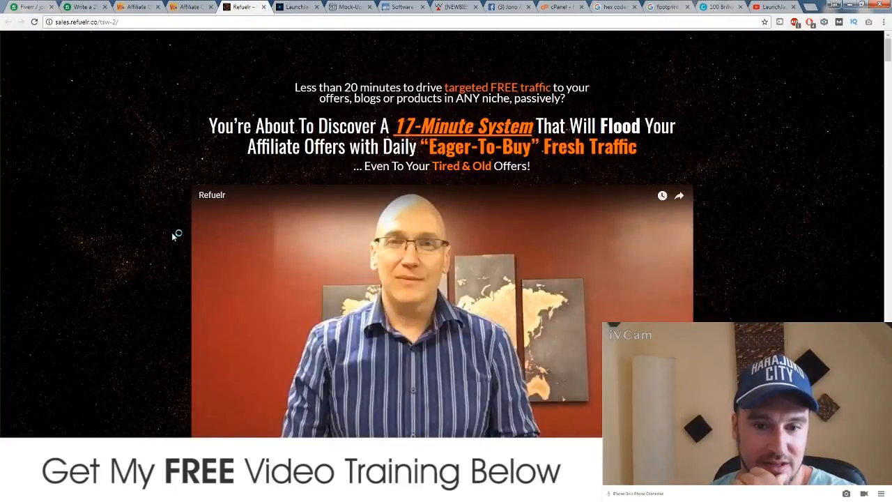
scroll(171, 243, "down", 2)
scroll(168, 261, "down", 20)
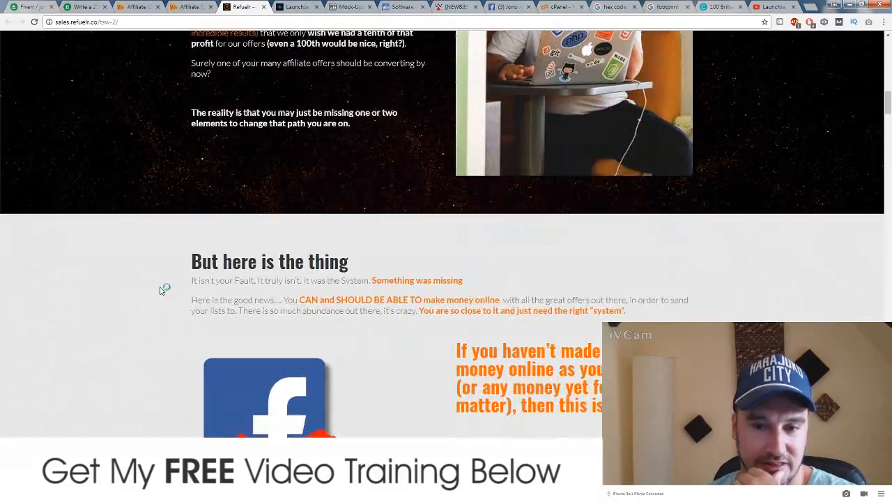
scroll(164, 285, "down", 10)
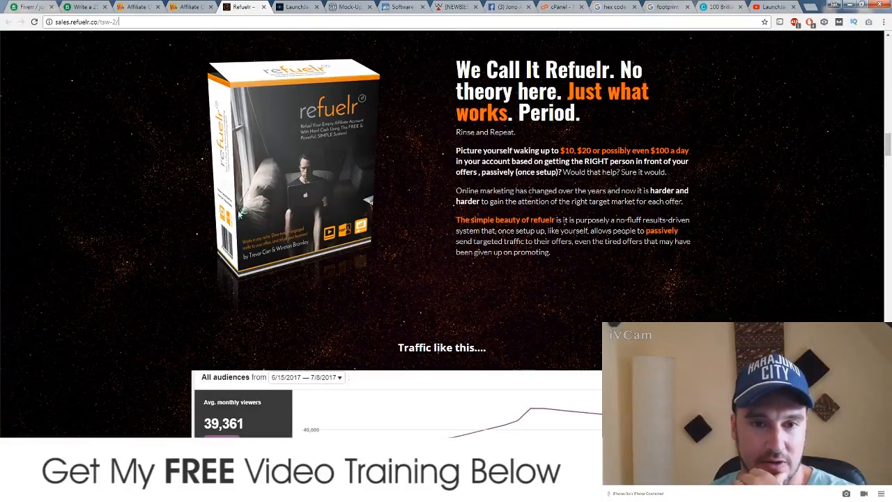
left_click(295, 9)
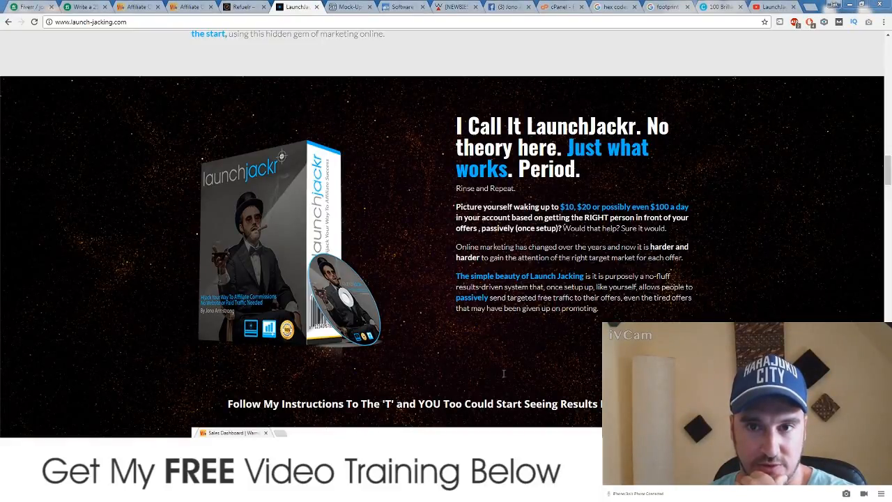
left_click(408, 6)
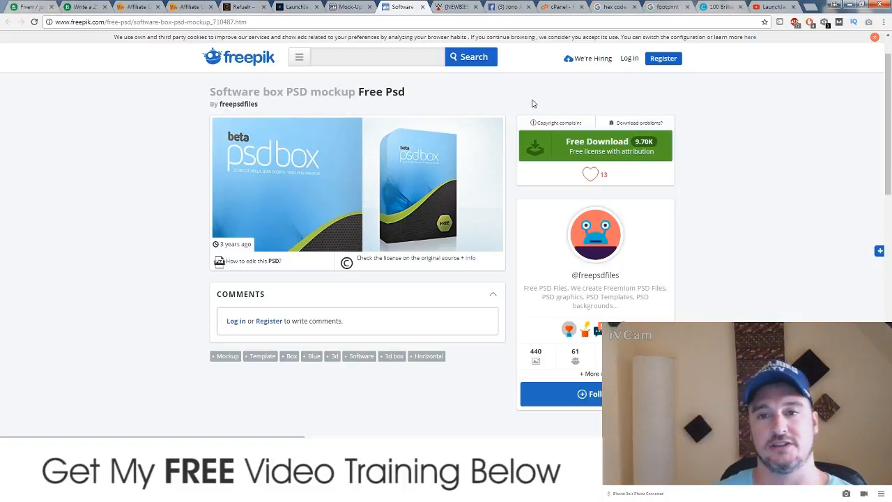
left_click(300, 7)
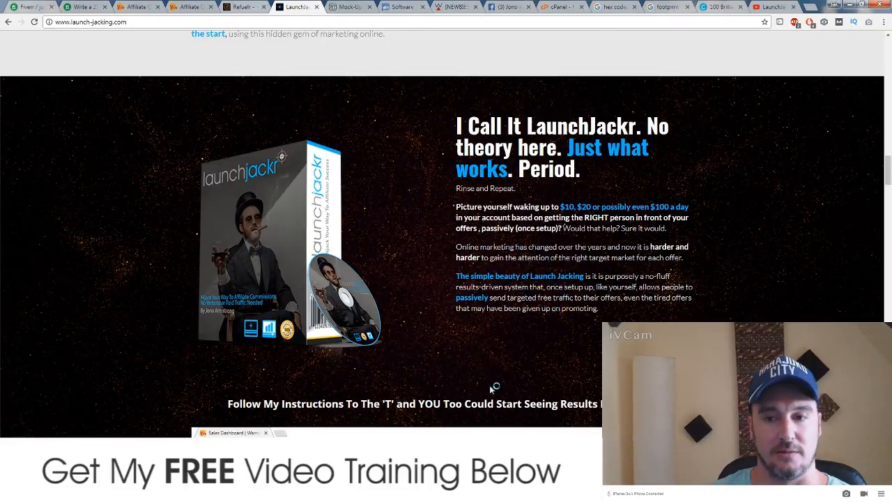
Step: Check the uploaded site images folder, then minimize Explorer, Chrome and Dreamweaver to reveal Photoshop
left_click(404, 424)
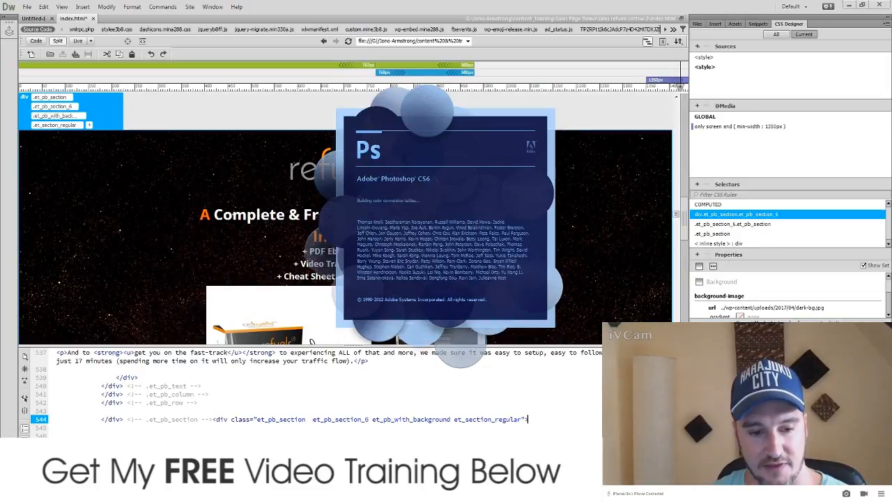
mouse_move(69, 493)
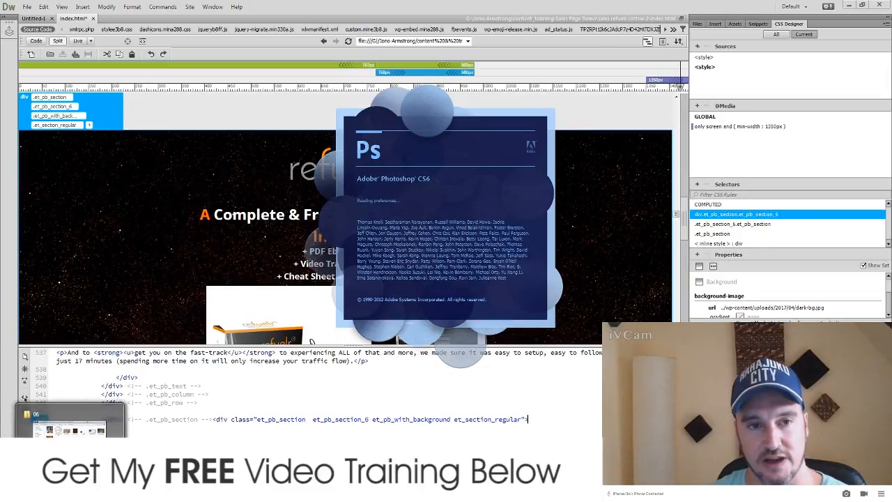
left_click(70, 426)
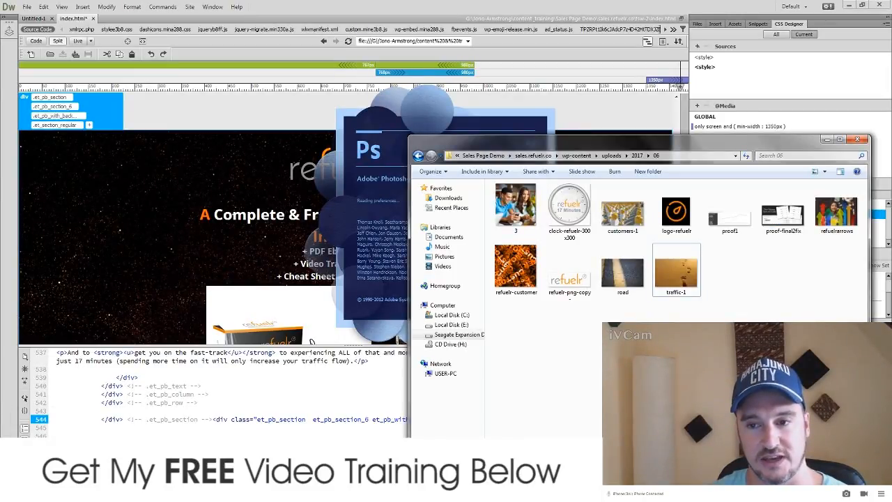
left_click(825, 140)
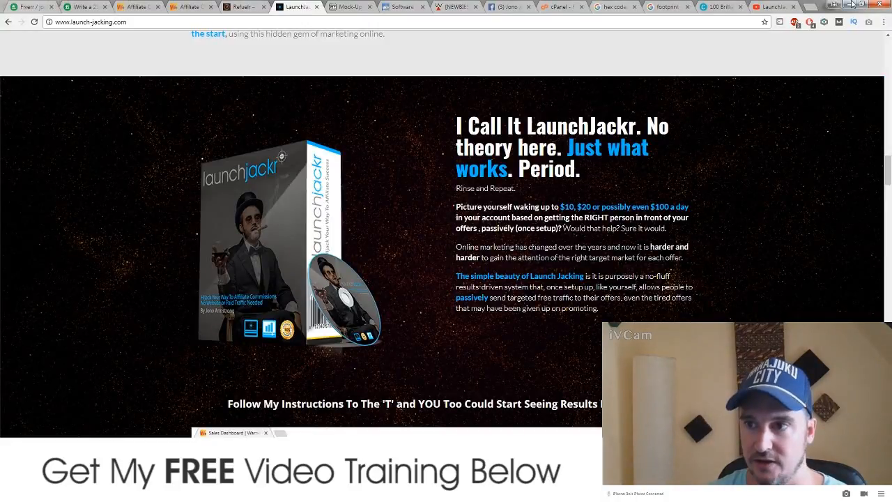
left_click(849, 5)
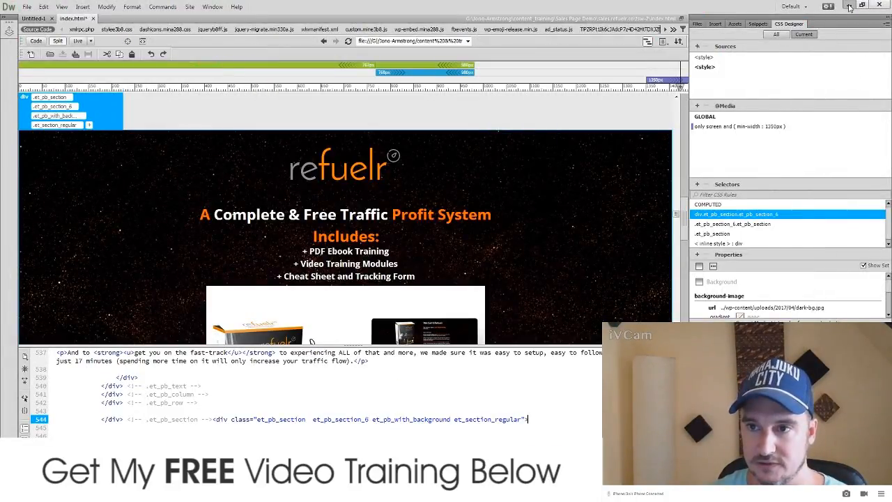
left_click(849, 5)
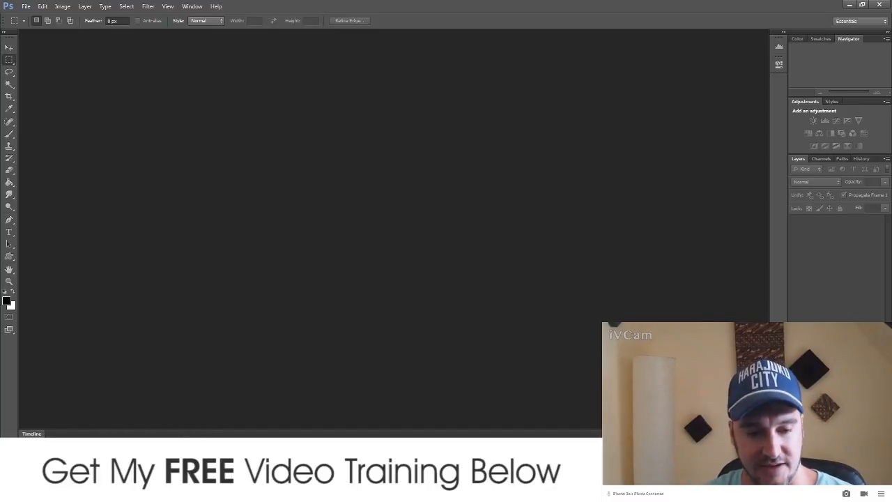
Step: Return to Dreamweaver and save the index.html page
left_click(155, 491)
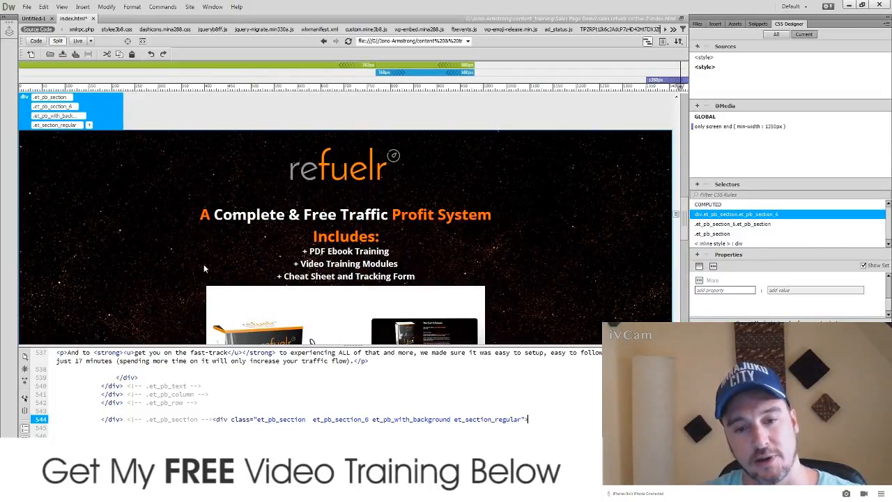
left_click_drag(680, 216, 672, 103)
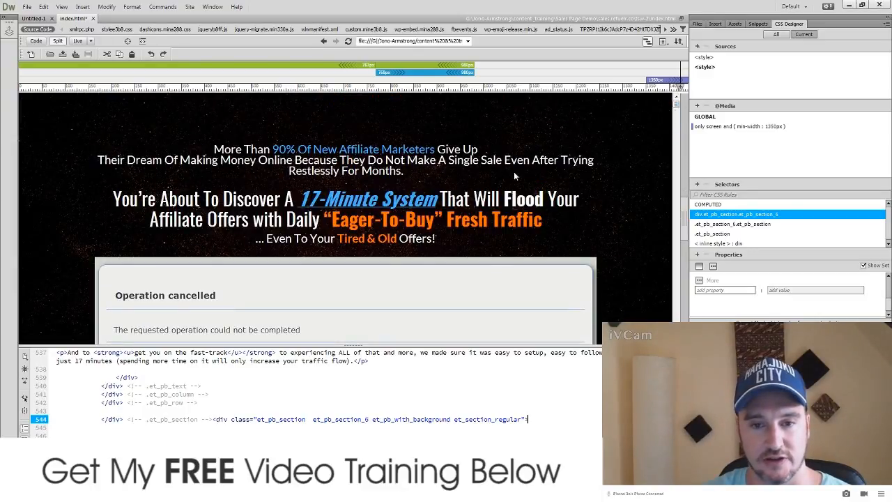
left_click(27, 7)
left_click(43, 73)
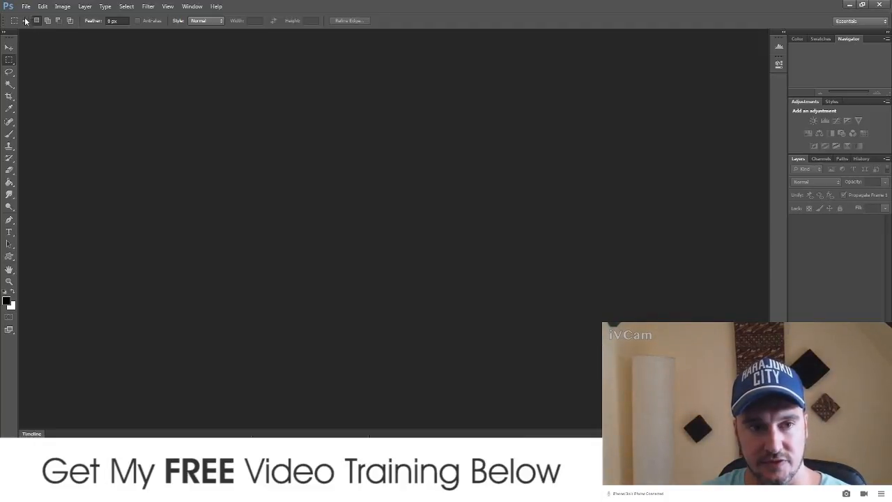
Step: In Photoshop, open the recent file box mock up front.psd
left_click(27, 6)
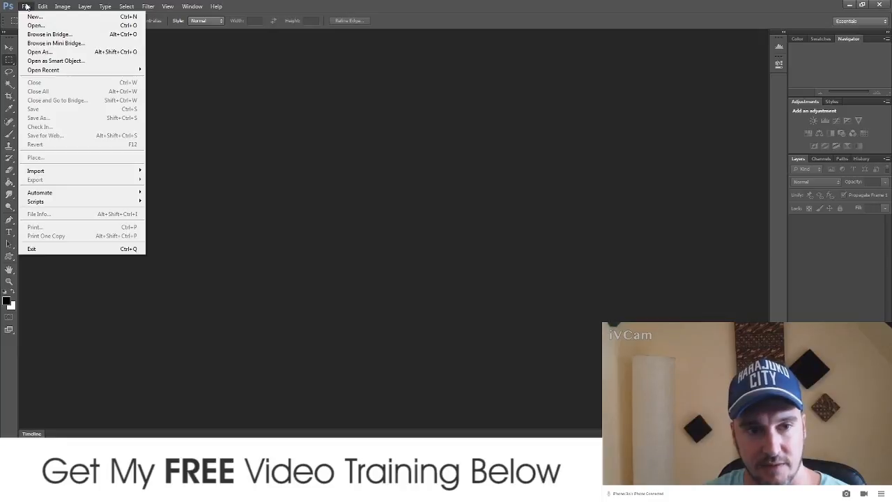
mouse_move(77, 69)
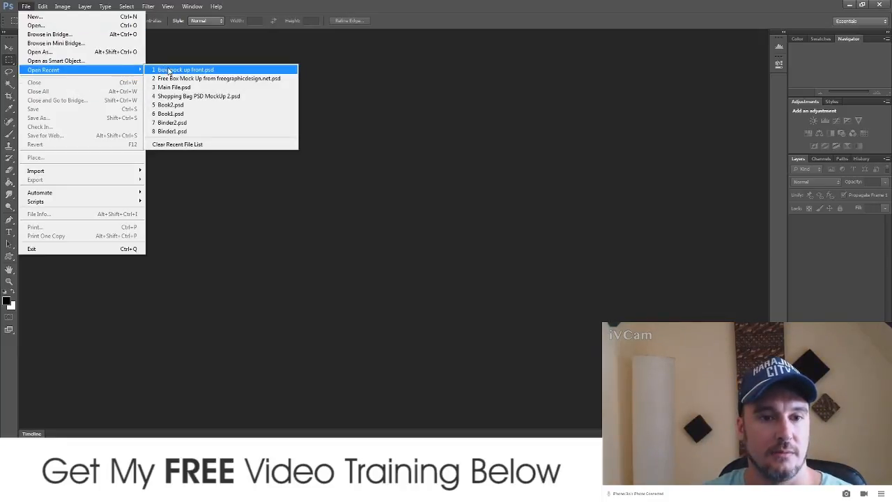
left_click(167, 70)
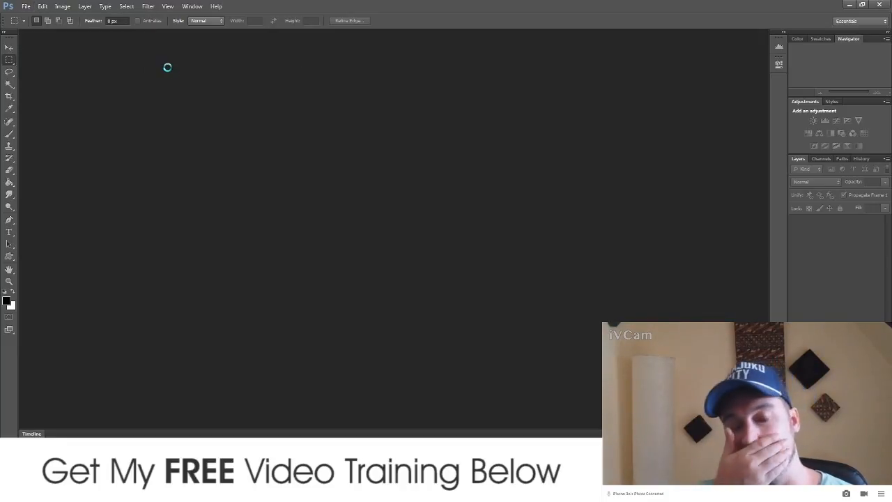
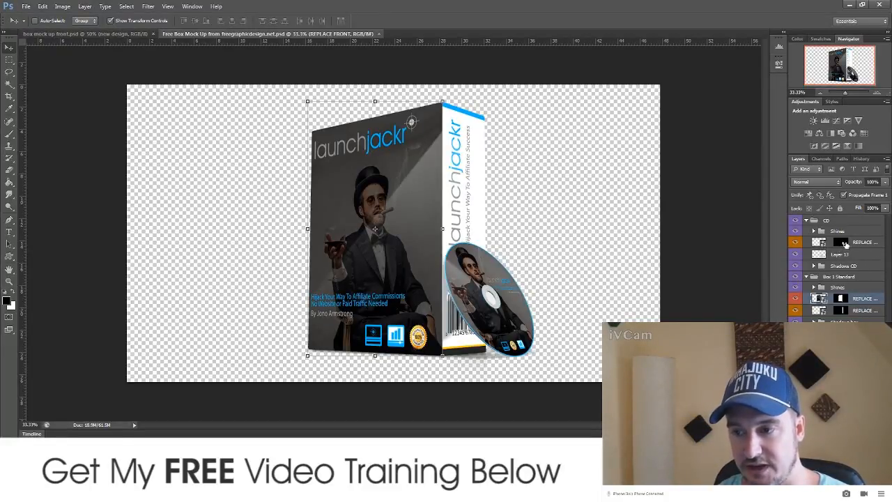
Step: Open the REPLACE CD disc artwork, close CD2, and return to box mock up front.psd
double_click(862, 242)
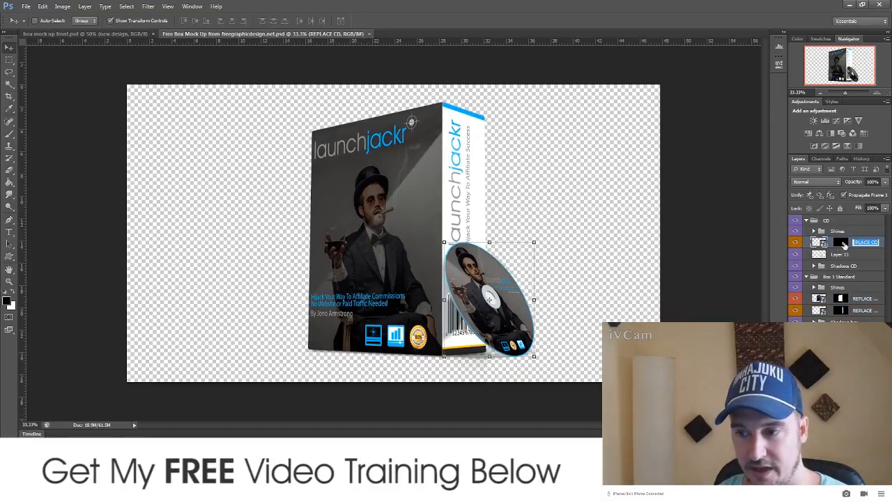
double_click(817, 242)
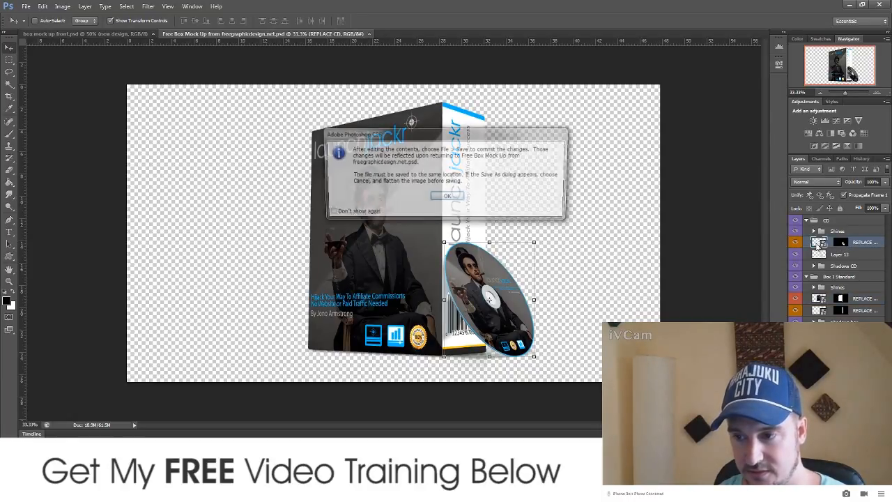
left_click(443, 197)
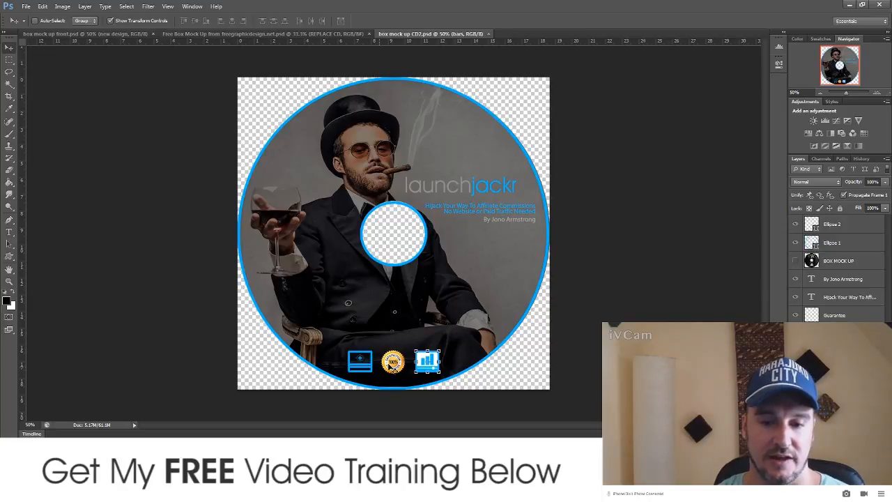
left_click(490, 34)
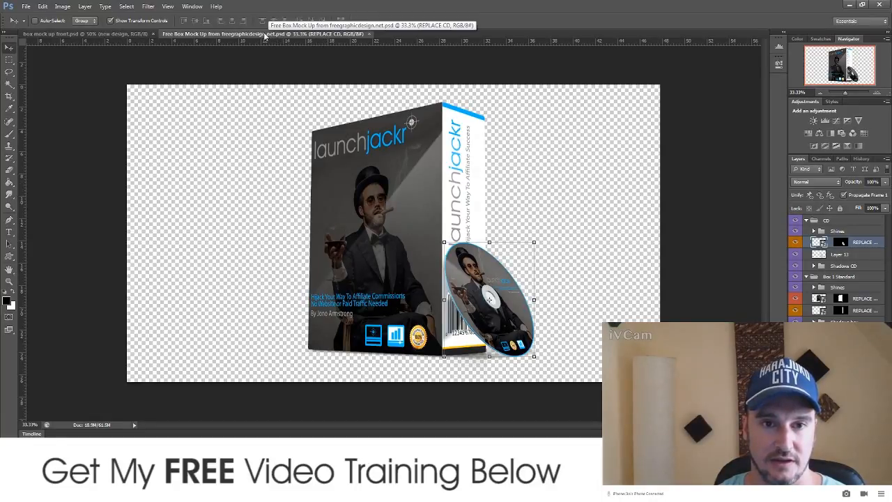
left_click(136, 35)
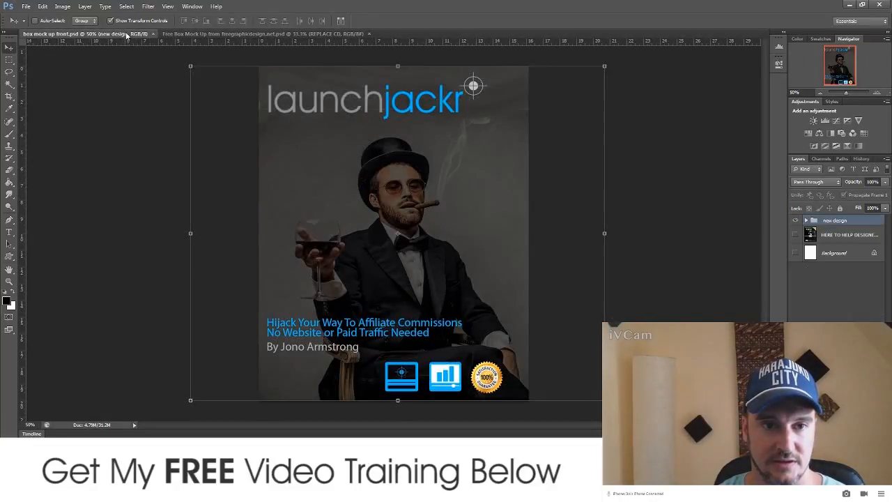
Step: In the 3-D box mock-up, open the REPLACE SIDE spine artwork, then close box mock up Side.psd
left_click(236, 34)
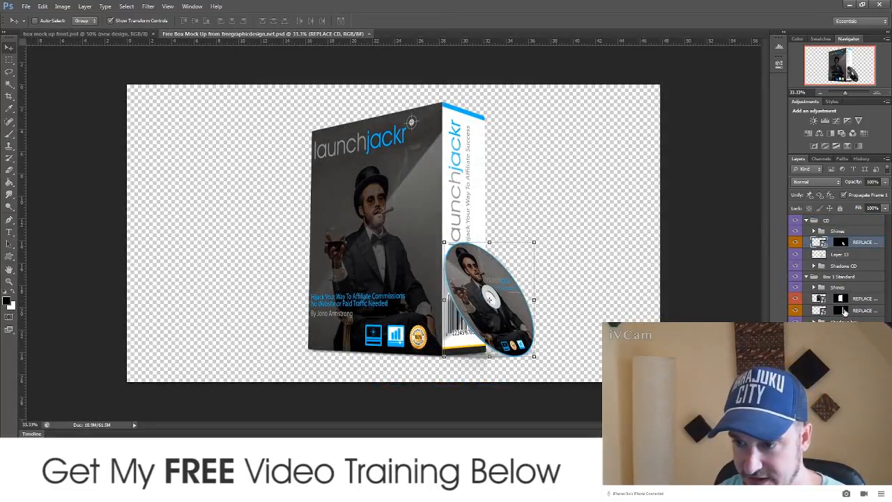
left_click(820, 312)
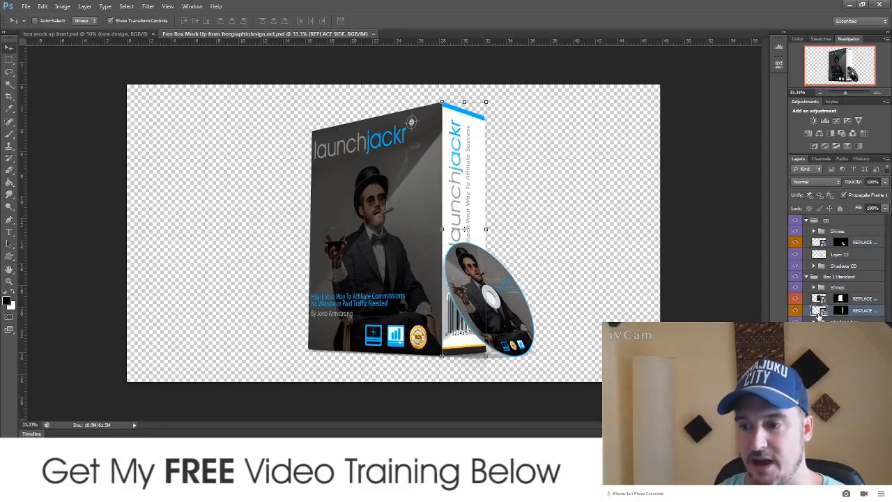
double_click(820, 311)
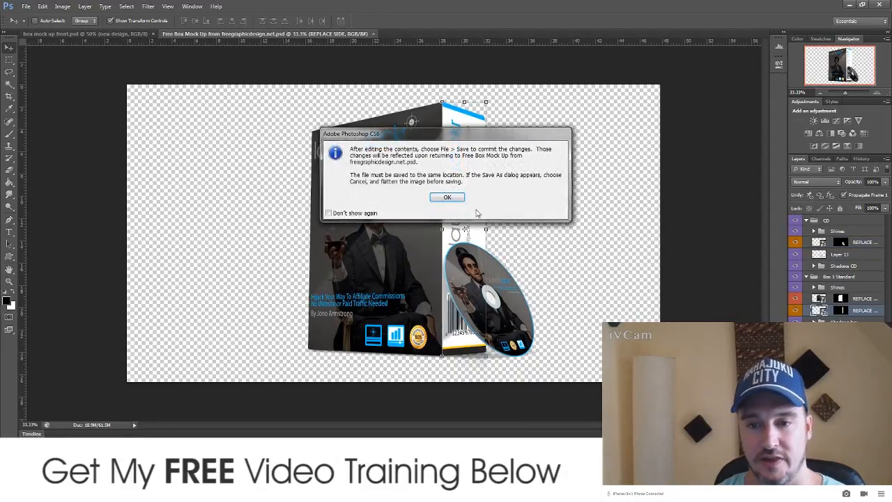
left_click(443, 195)
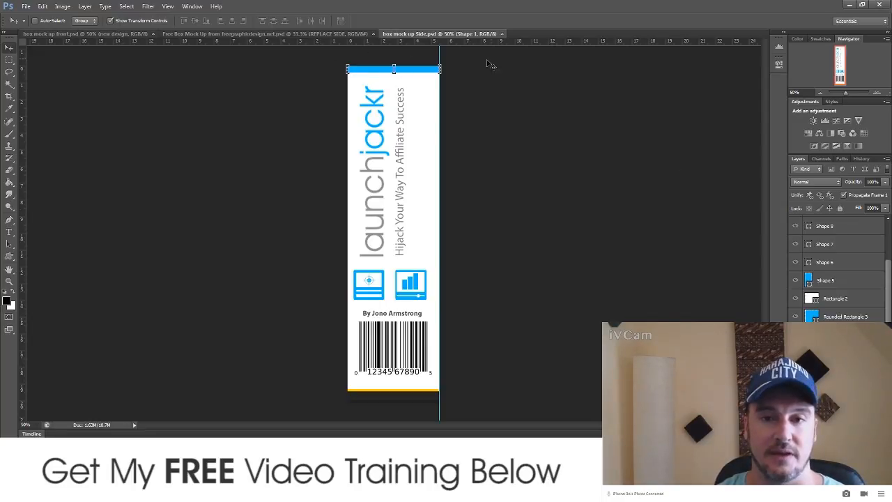
left_click(502, 34)
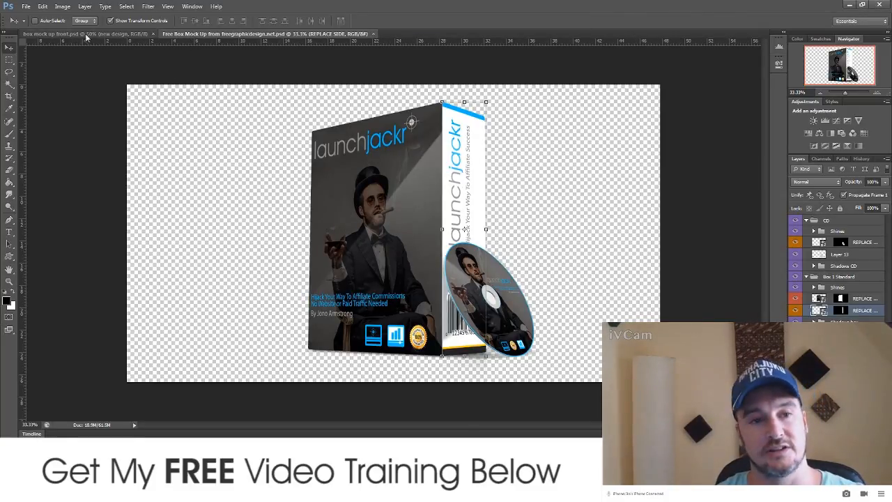
Step: Start a Save As of the box mock-up in PSD format, cancel it, and quit Photoshop
left_click(27, 7)
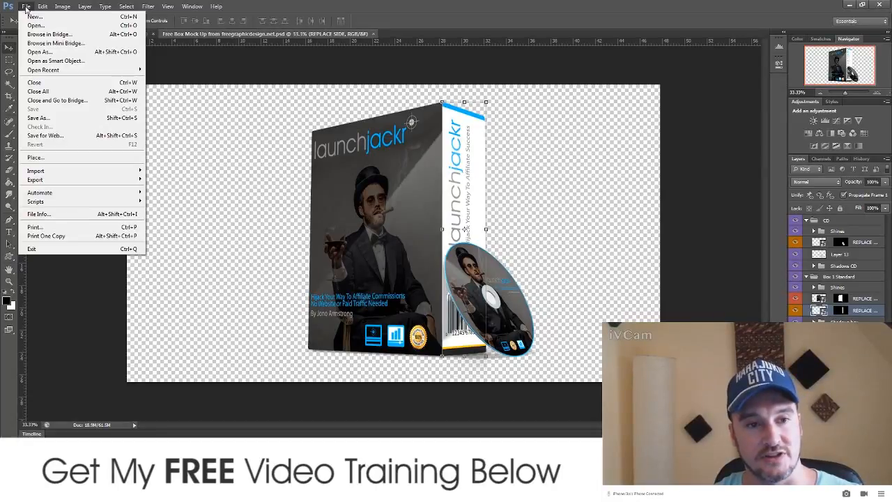
left_click(56, 118)
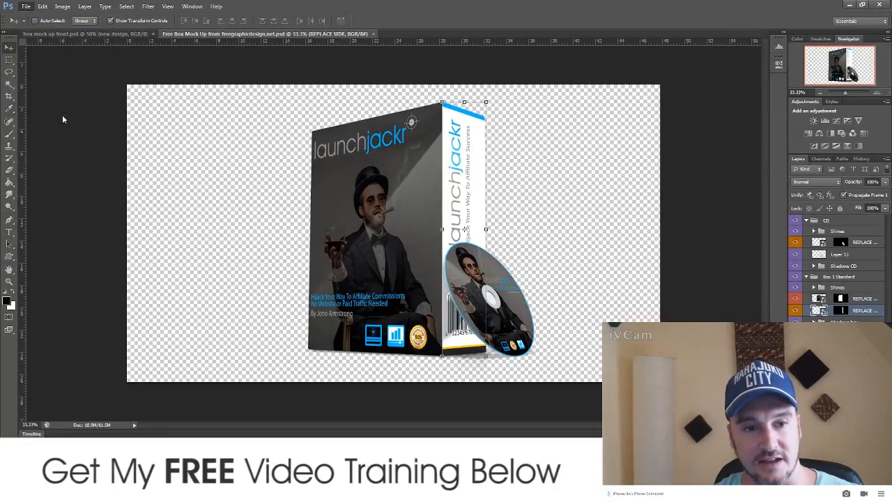
left_click(504, 270)
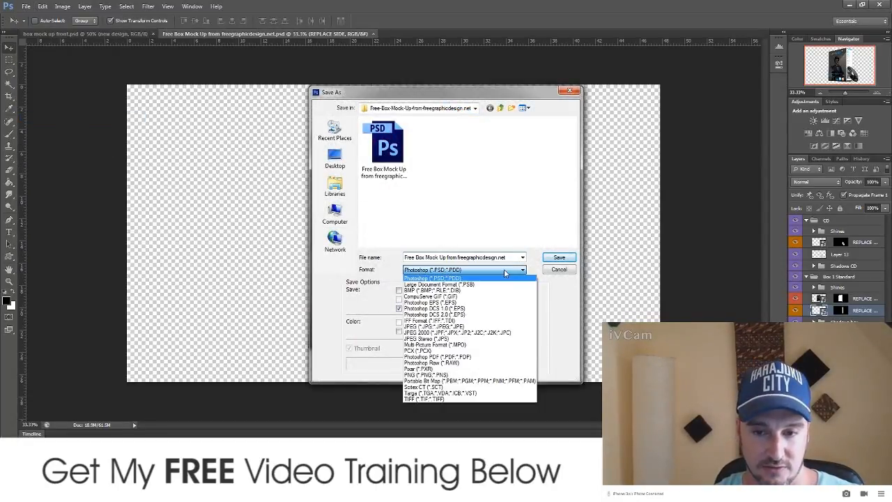
left_click(559, 272)
left_click(567, 90)
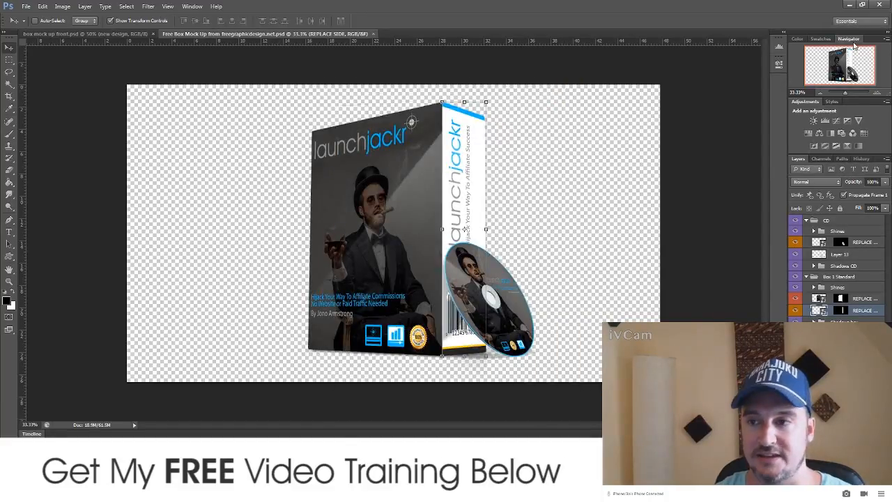
left_click(879, 5)
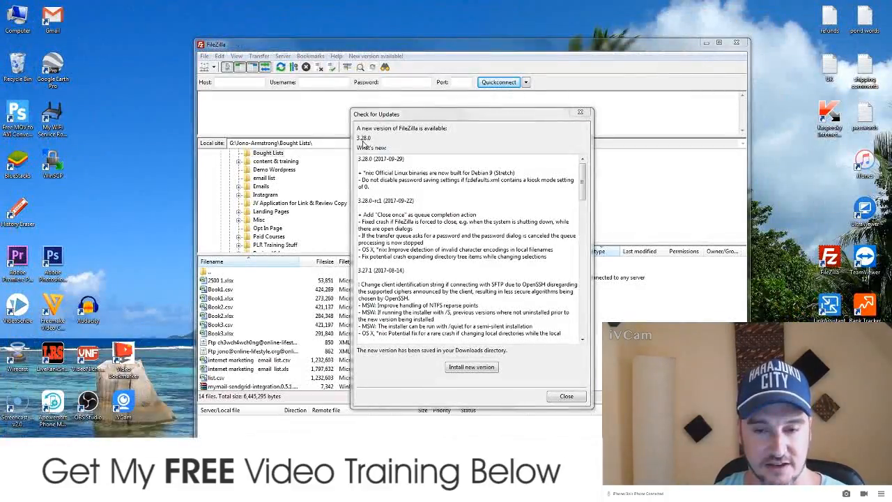
Step: Dismiss FileZilla's 3.28.0 update notice, click the Host field, and switch to launch-jacking.com in Chrome
left_click(566, 396)
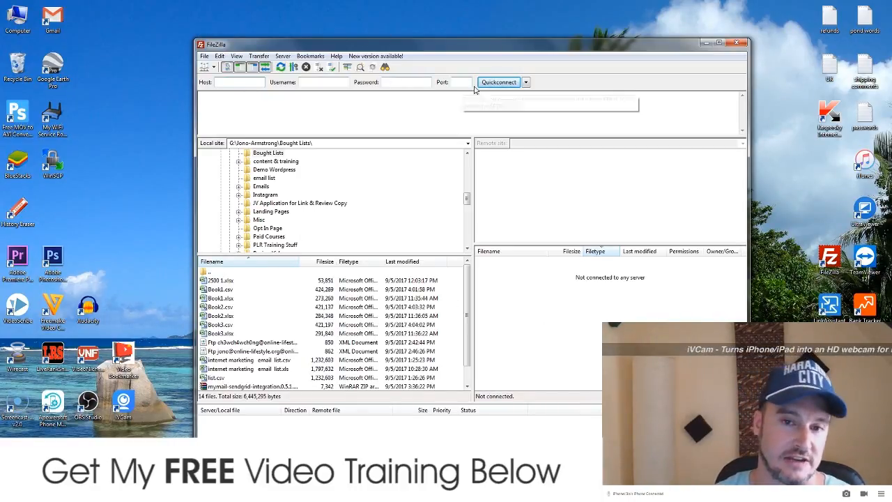
left_click(240, 81)
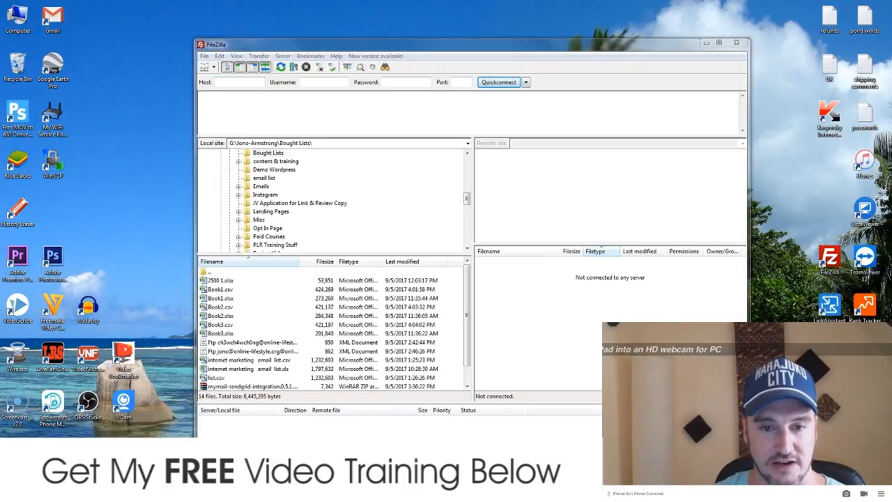
key("alt+Tab")
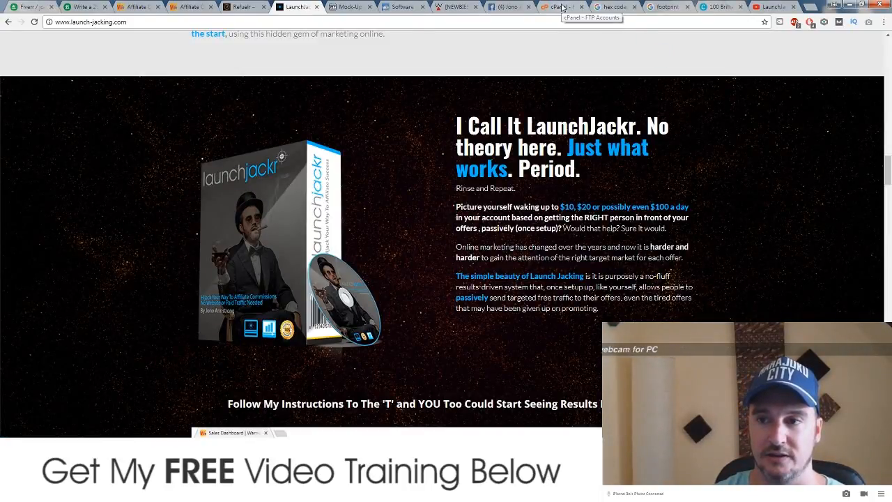
Step: Switch to the cPanel FTP Accounts tab and close the four extra browser tabs
left_click(561, 9)
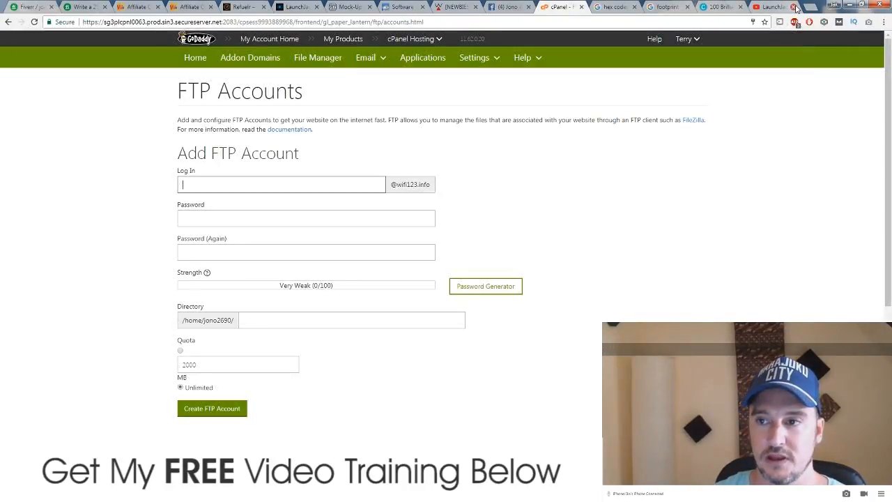
left_click(793, 8)
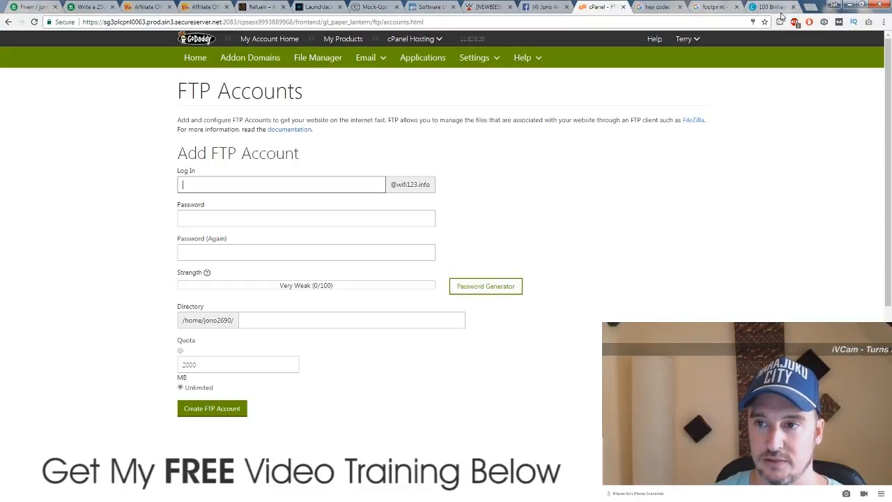
left_click(793, 7)
left_click(793, 7)
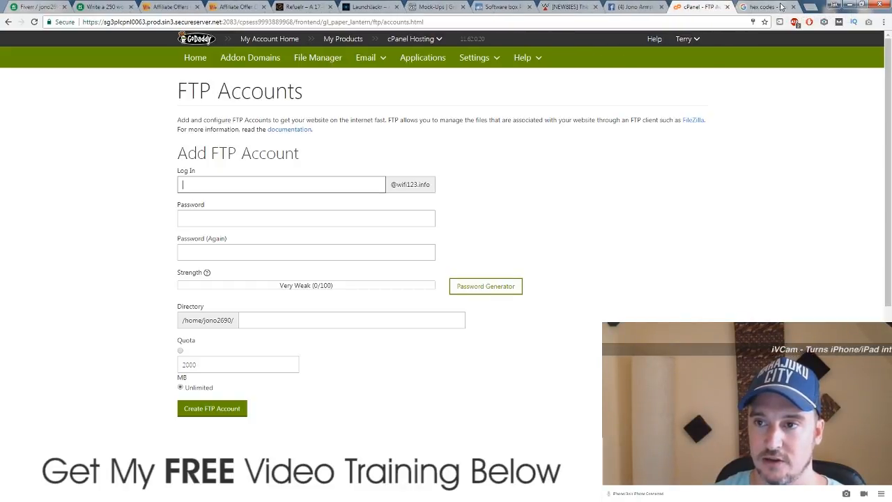
left_click(792, 7)
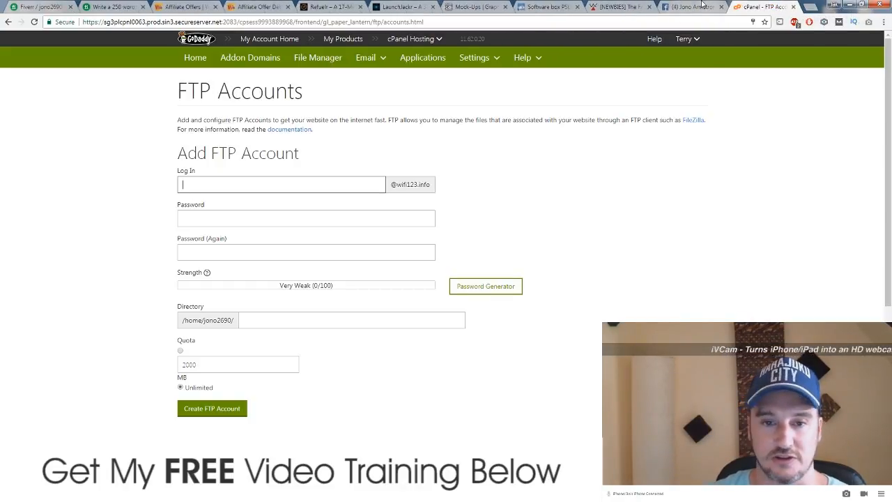
scroll(113, 199, "down", 3)
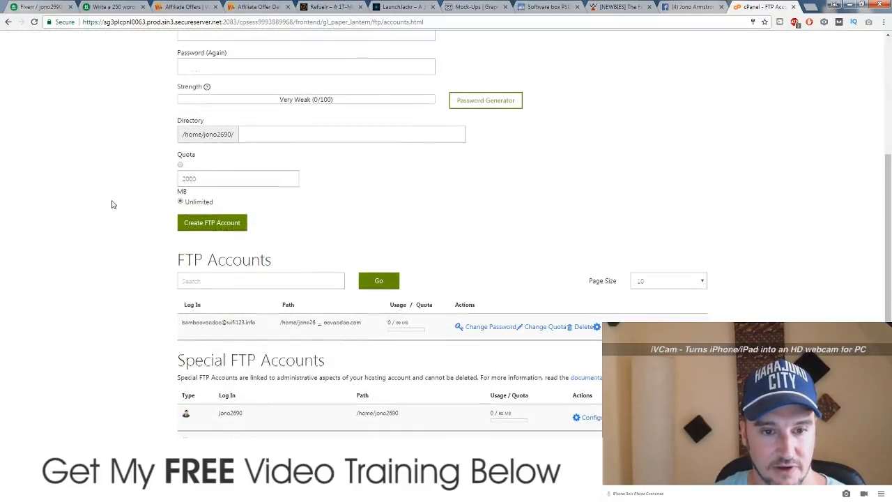
scroll(113, 199, "up", 3)
Step: Return to the wifi123.info cPanel home page and scroll down it
left_click(196, 58)
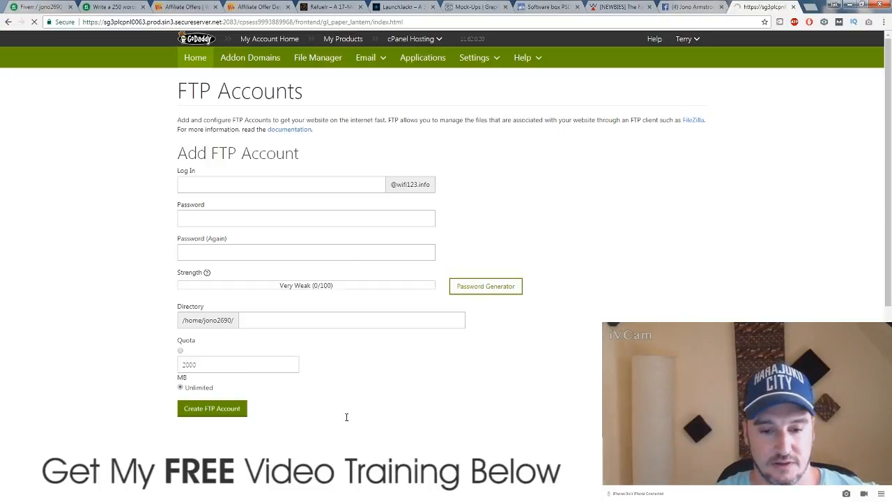
left_click(330, 493)
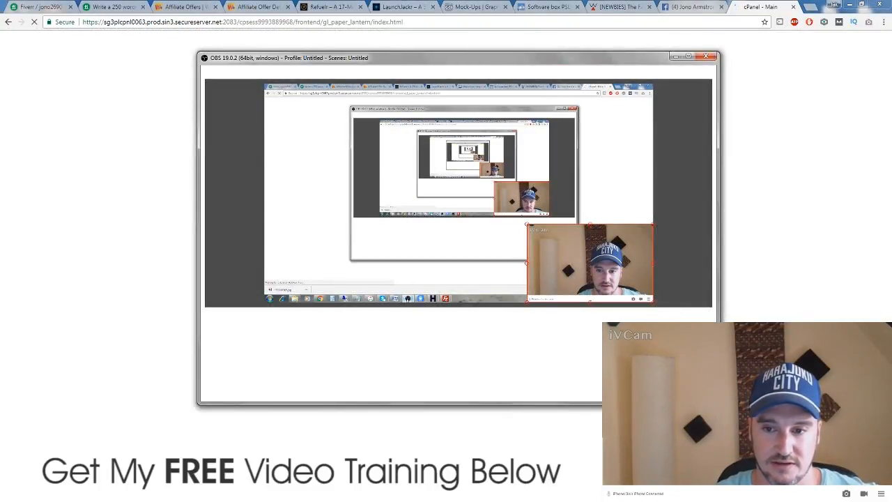
left_click(330, 494)
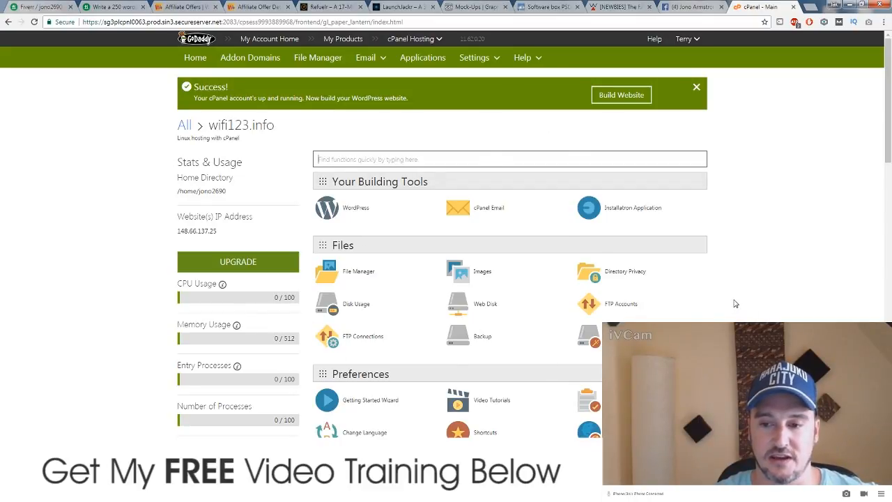
scroll(609, 298, "down", 1)
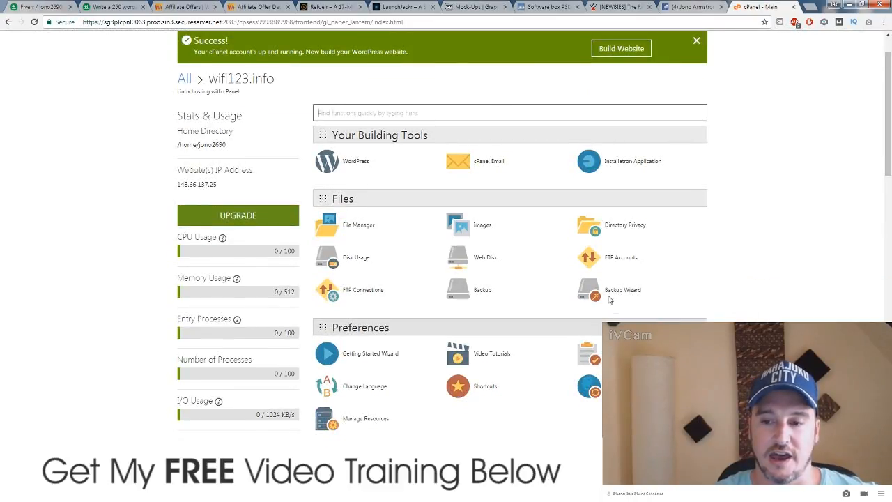
Step: Download the FTP account's FileZilla FTP Configuration File via Configure FTP Client and open it
left_click(622, 262)
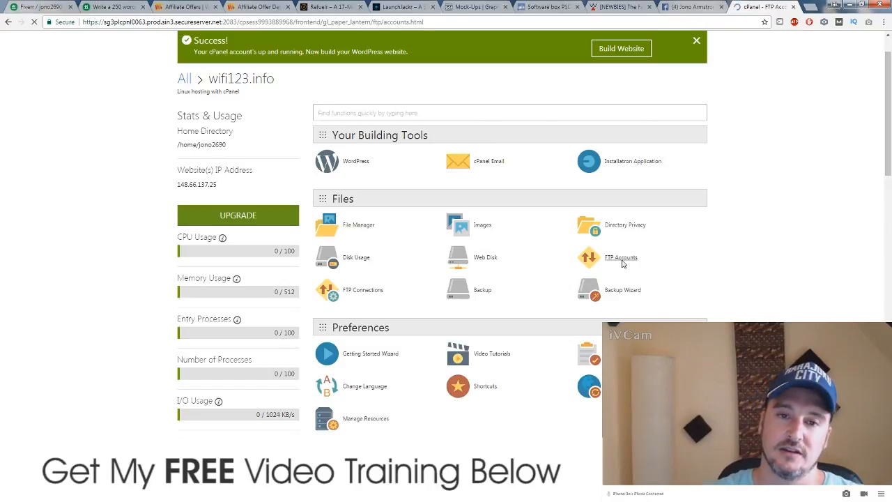
scroll(528, 372, "down", 3)
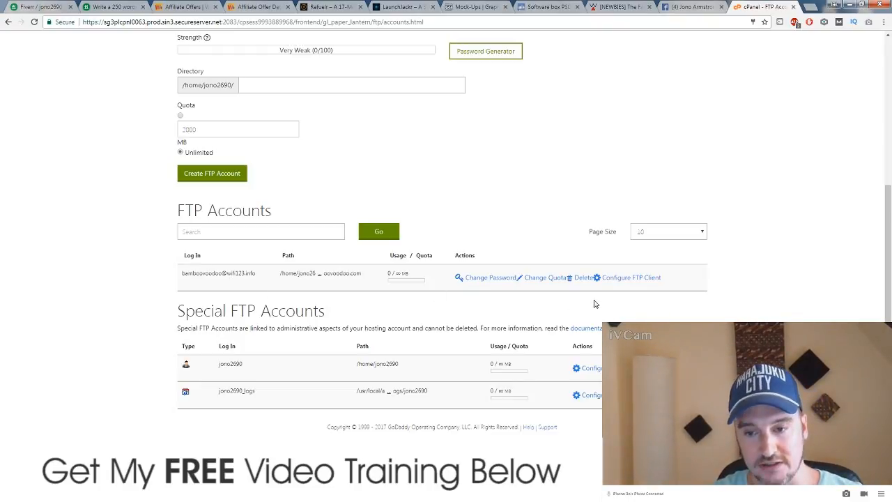
left_click(626, 278)
scroll(354, 354, "down", 2)
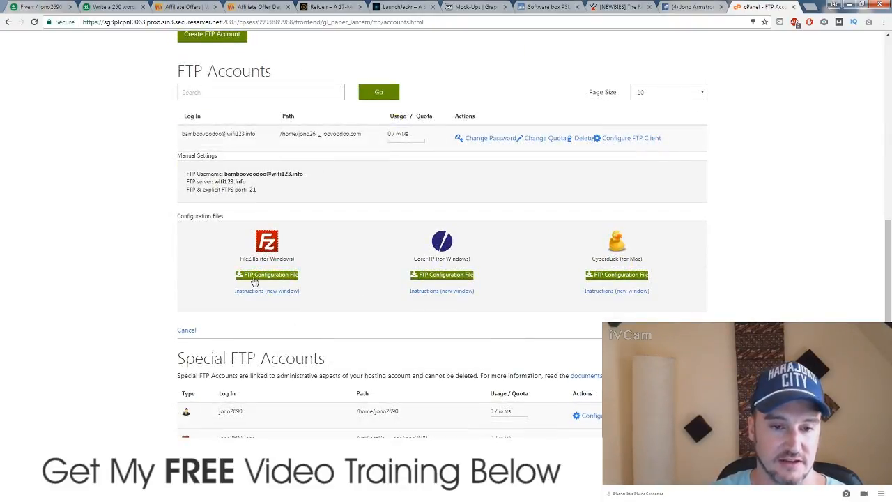
left_click(257, 277)
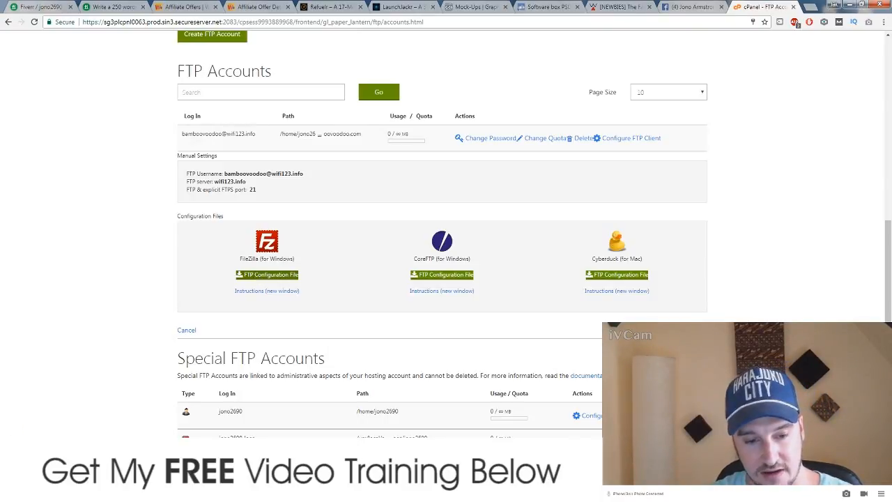
left_click(95, 472)
left_click(123, 440)
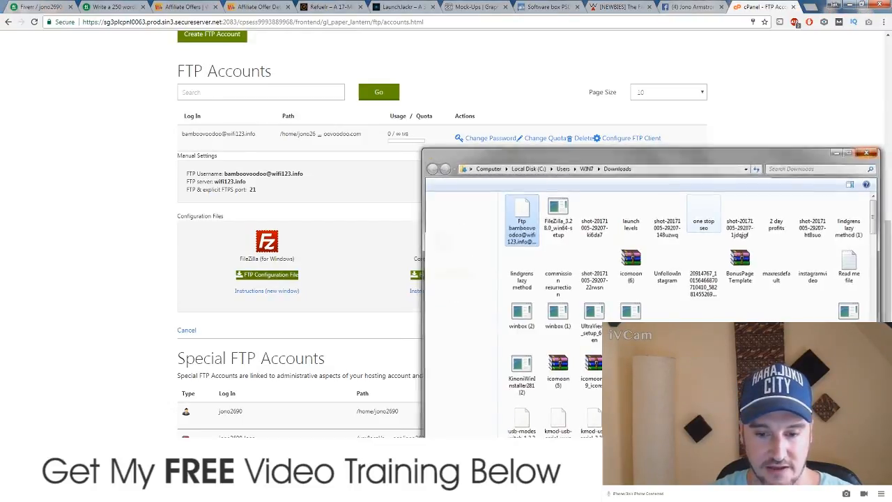
Step: Bring FileZilla forward and look at the Site Manager, closing it unchanged
left_click(416, 491)
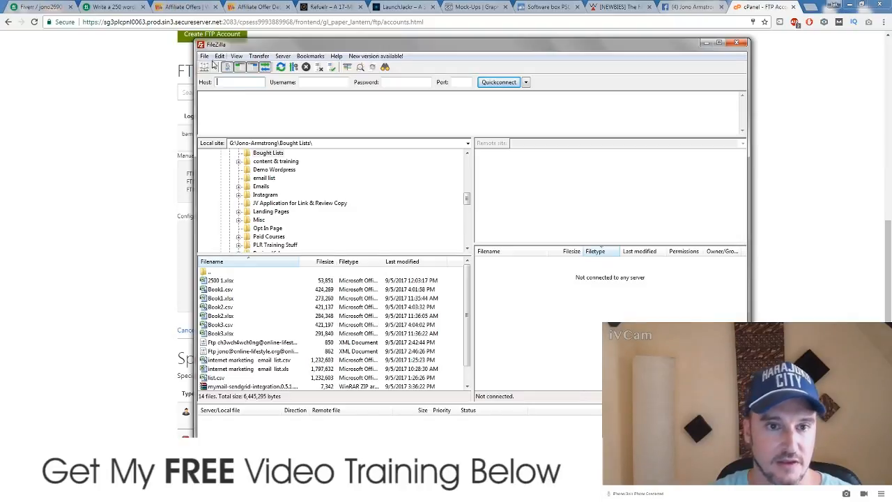
left_click(204, 56)
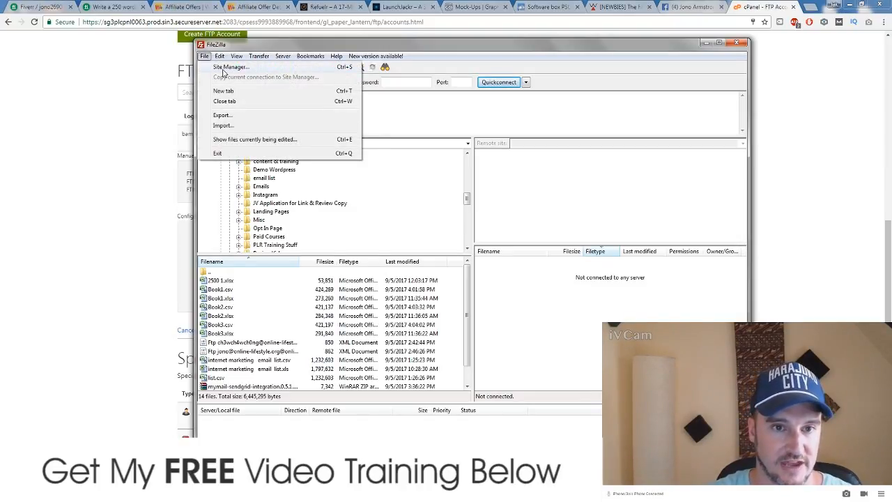
left_click(224, 67)
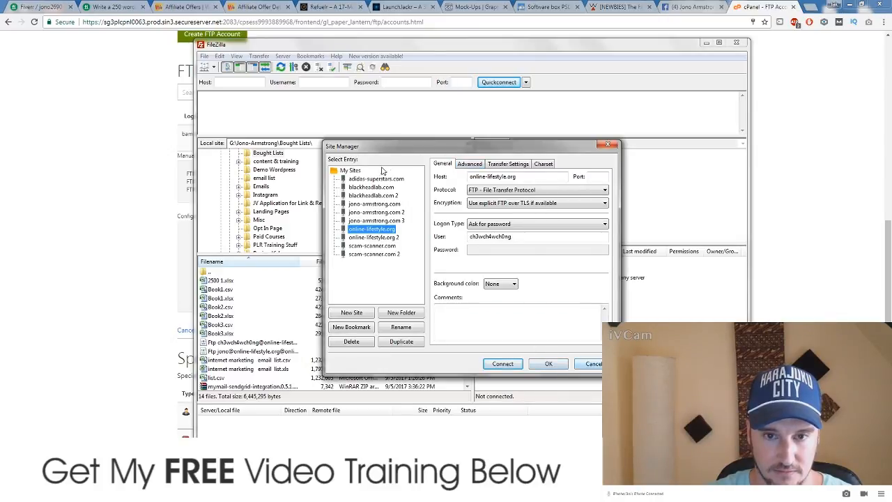
left_click(591, 363)
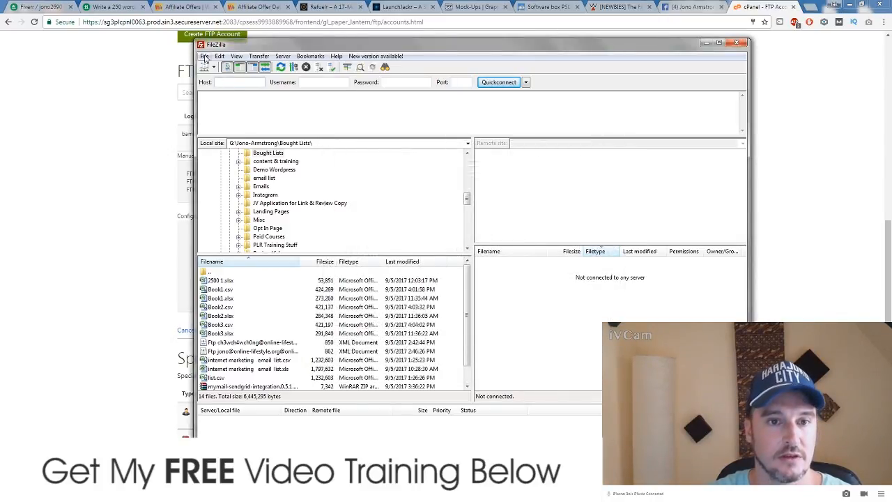
Step: Start File > Import and browse to the WIN7 > Downloads folder
left_click(204, 56)
left_click(223, 126)
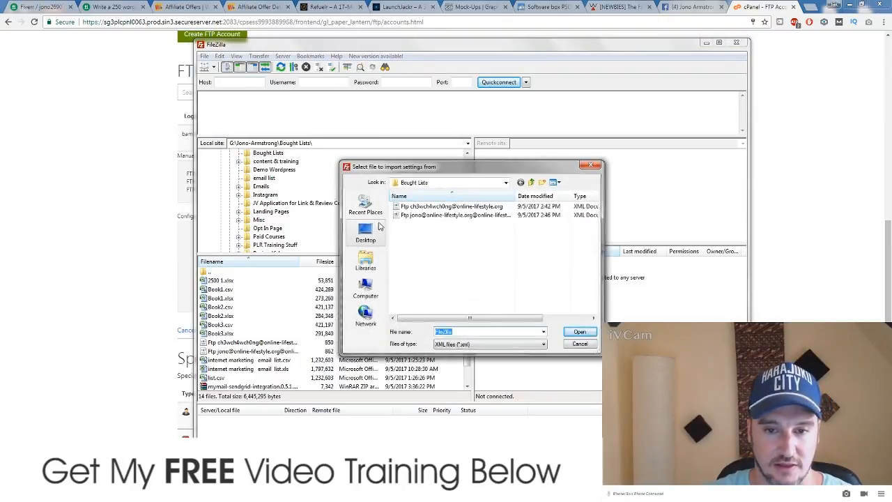
left_click(365, 262)
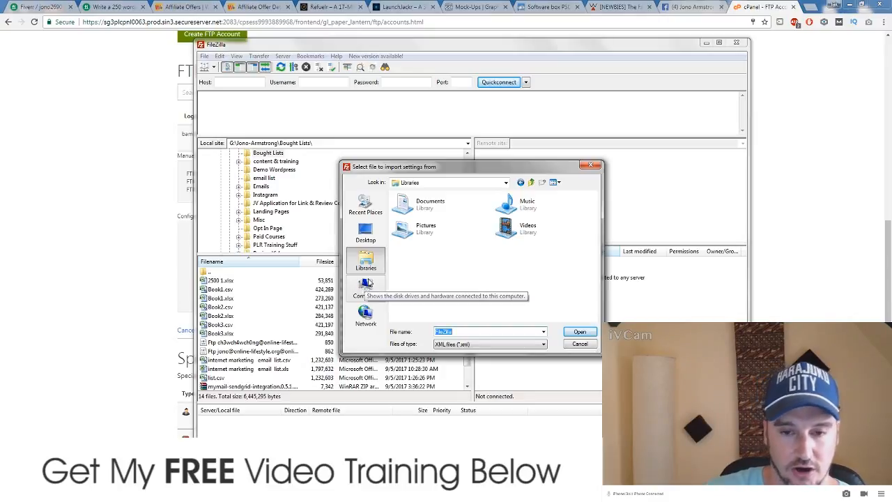
double_click(424, 209)
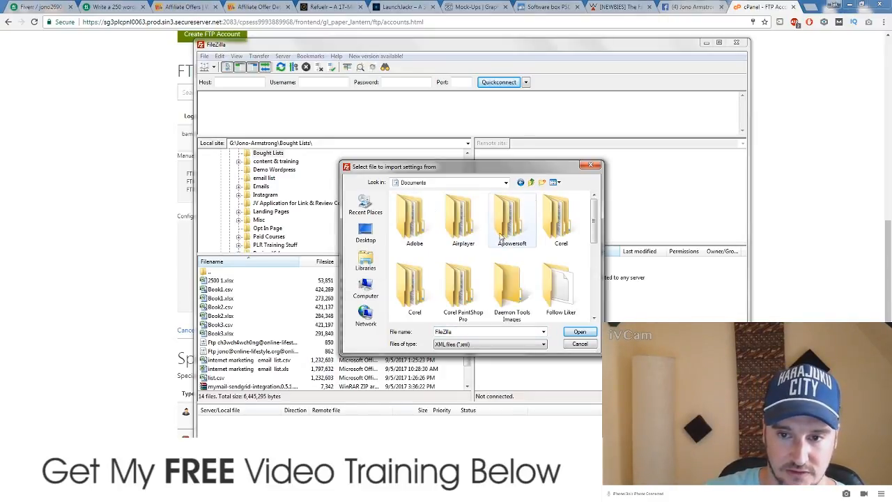
scroll(494, 244, "down", 2)
scroll(493, 244, "up", 2)
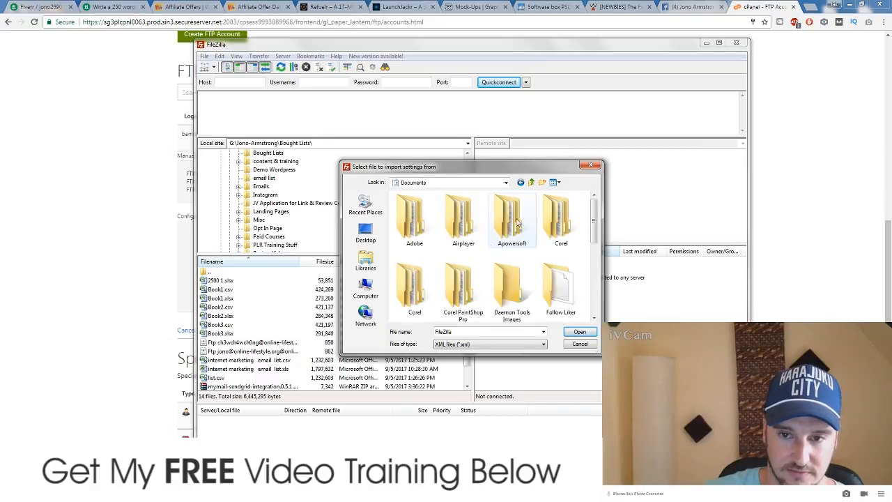
left_click(531, 181)
left_click(531, 182)
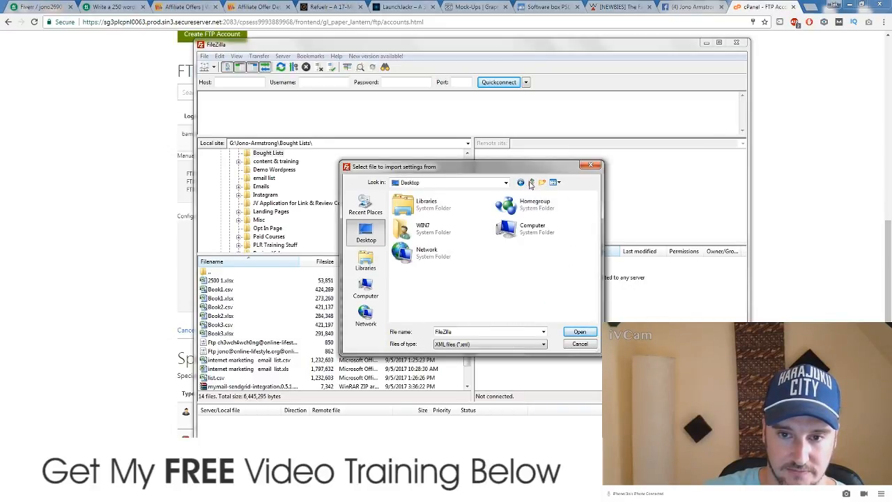
double_click(425, 229)
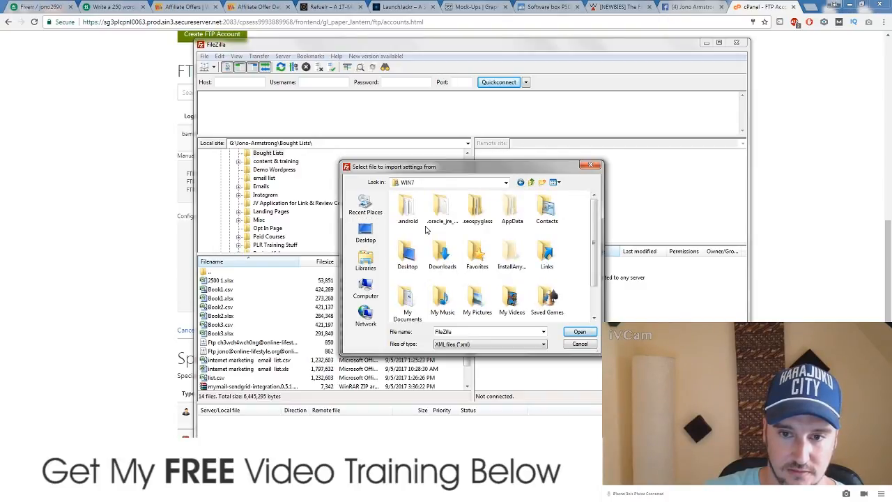
double_click(443, 256)
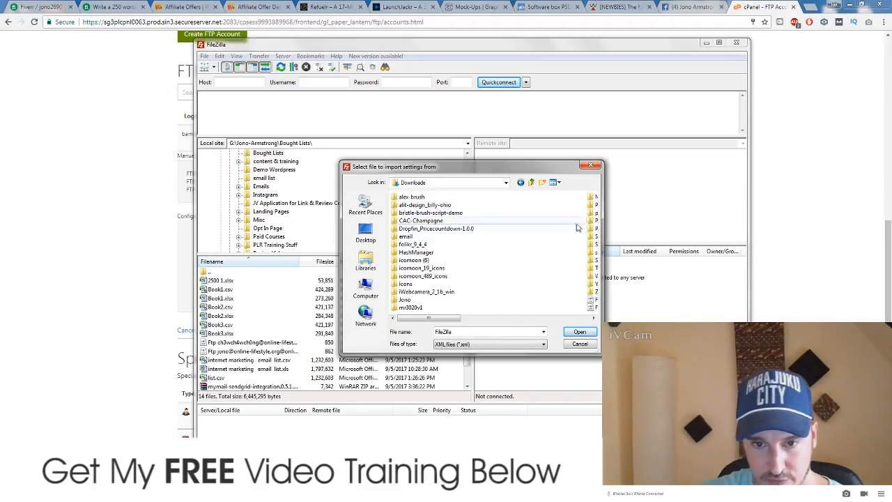
Step: Import the downloaded FTP configuration XML and acknowledge the successful import
left_click_drag(444, 318, 550, 319)
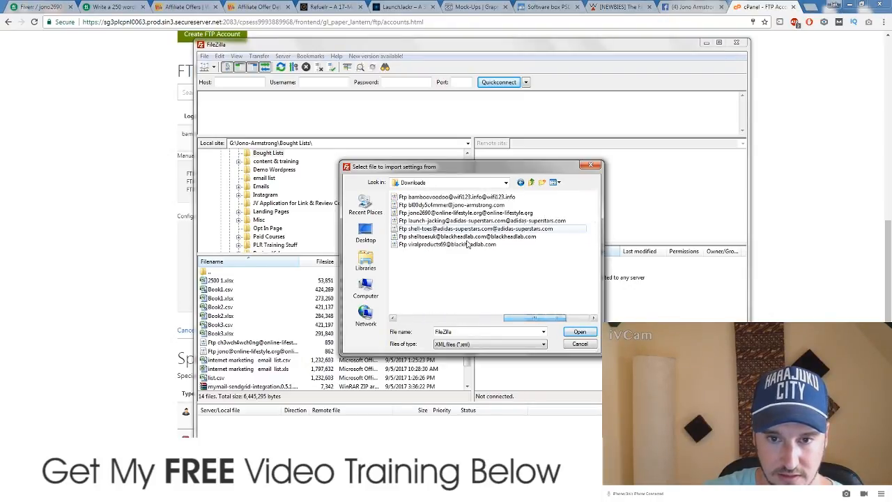
left_click(456, 197)
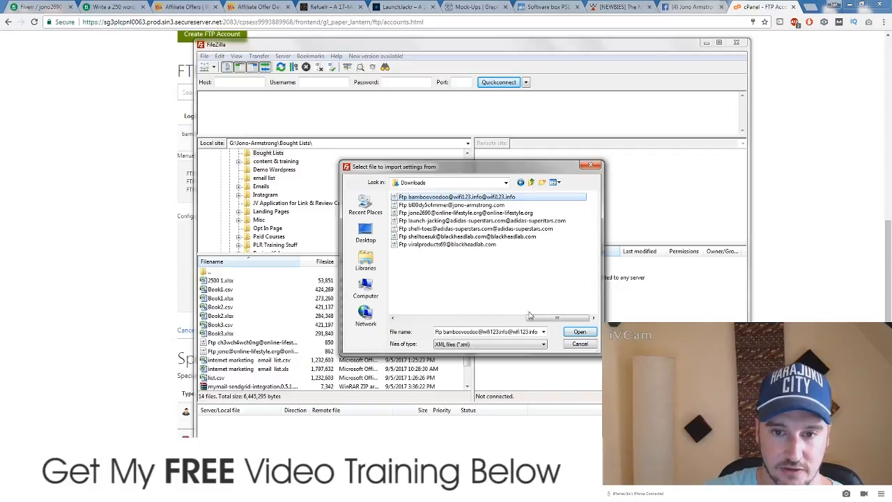
left_click(579, 332)
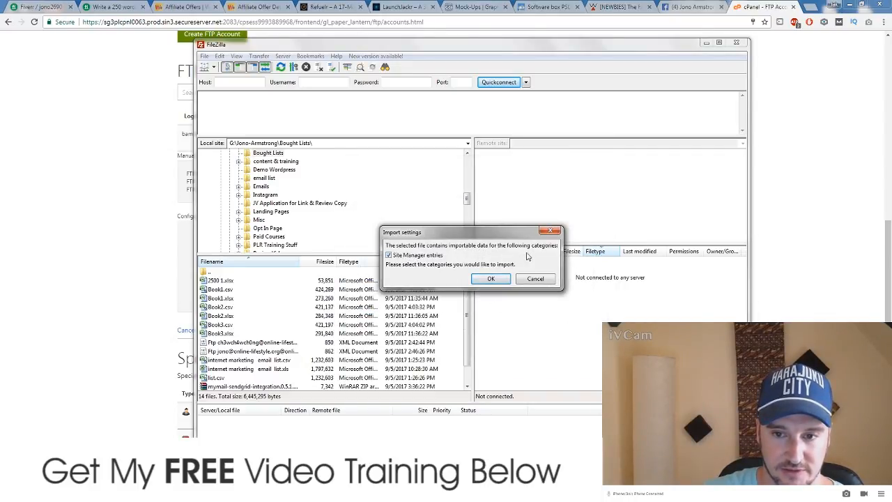
left_click(491, 279)
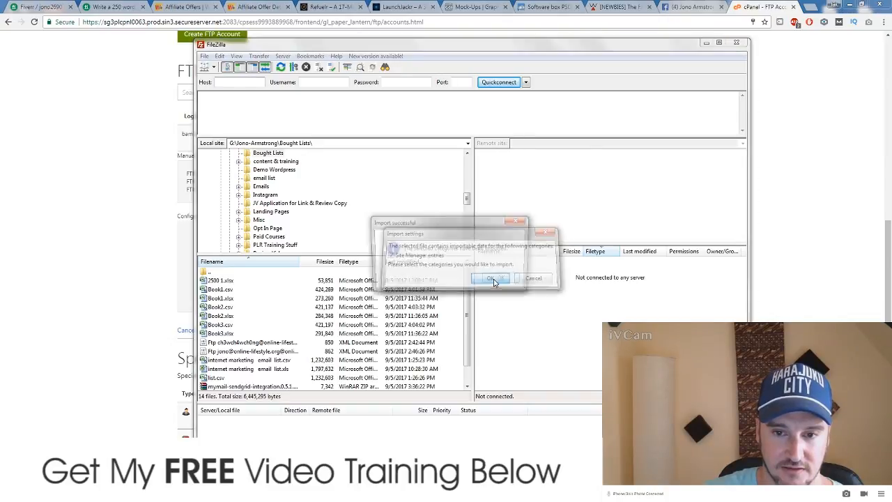
left_click(503, 281)
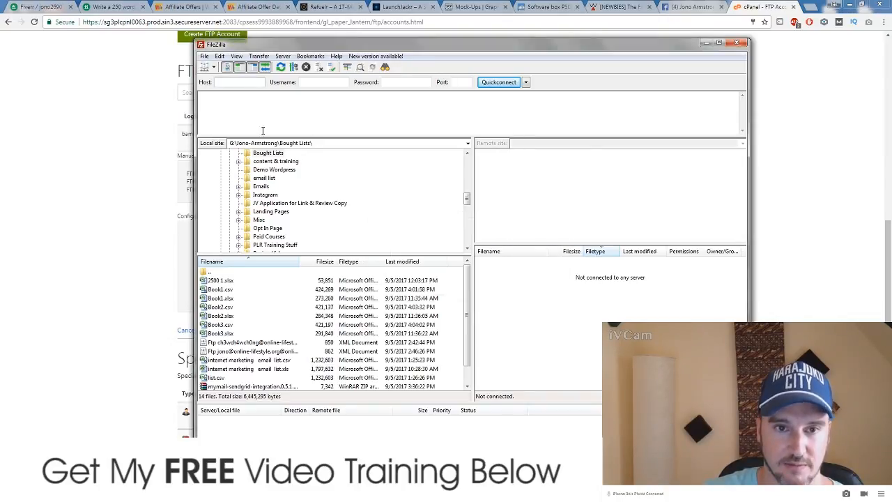
Step: Connect to the imported wifi123.info site from Site Manager, entering the account password
left_click(204, 56)
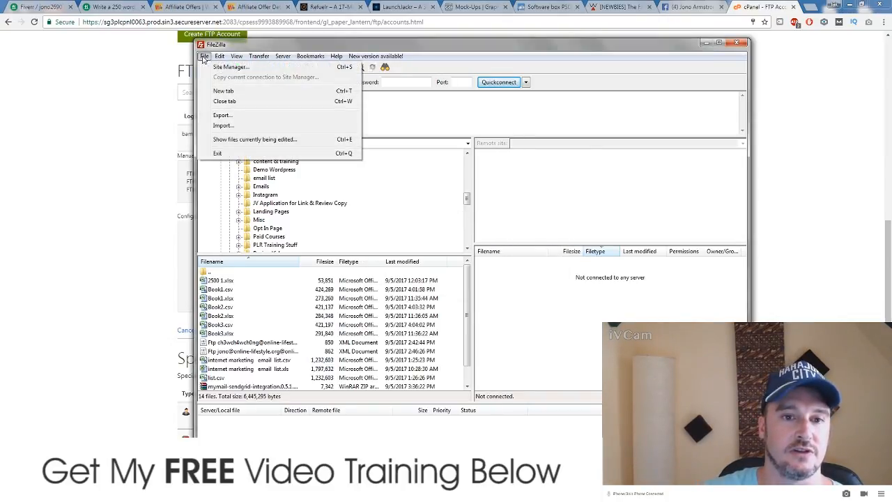
left_click(229, 67)
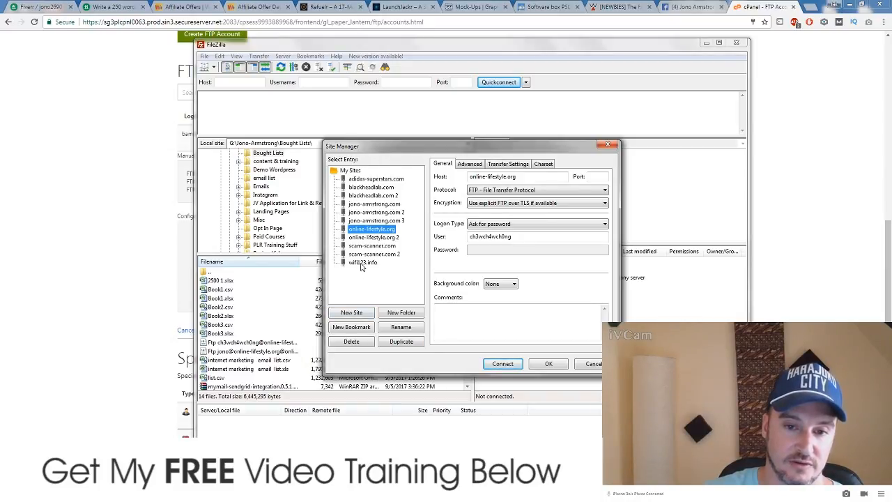
left_click(360, 264)
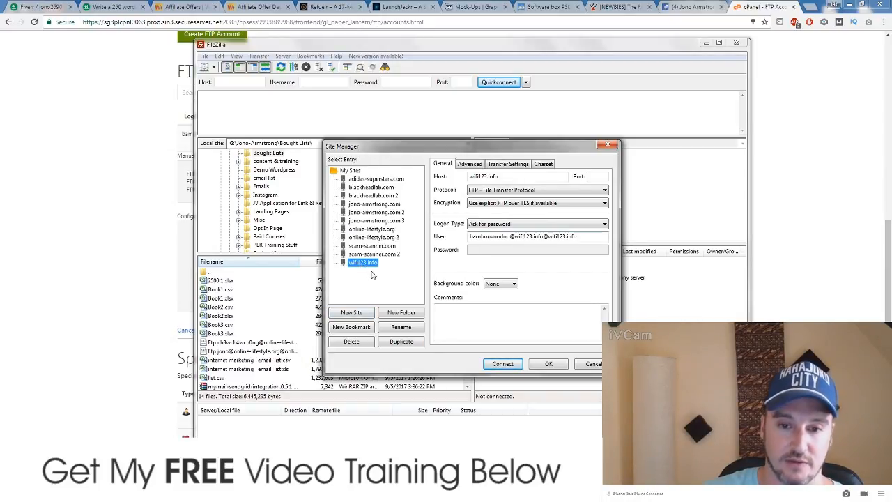
left_click(479, 251)
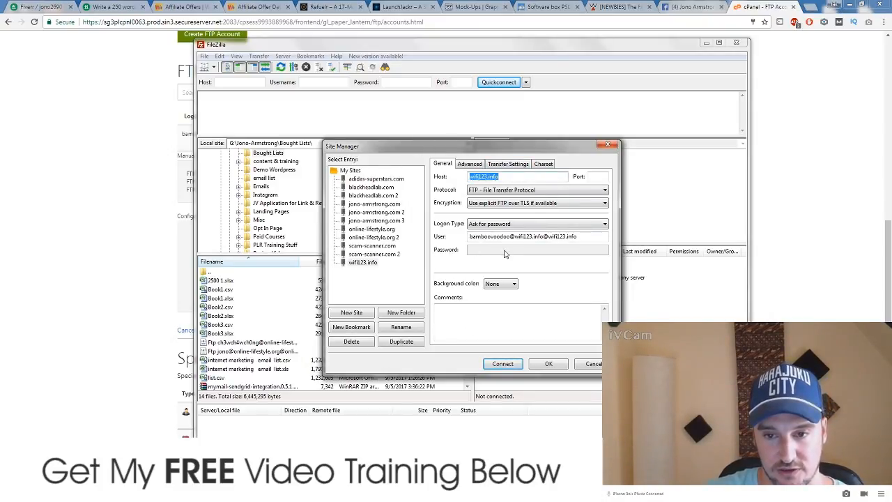
left_click(502, 363)
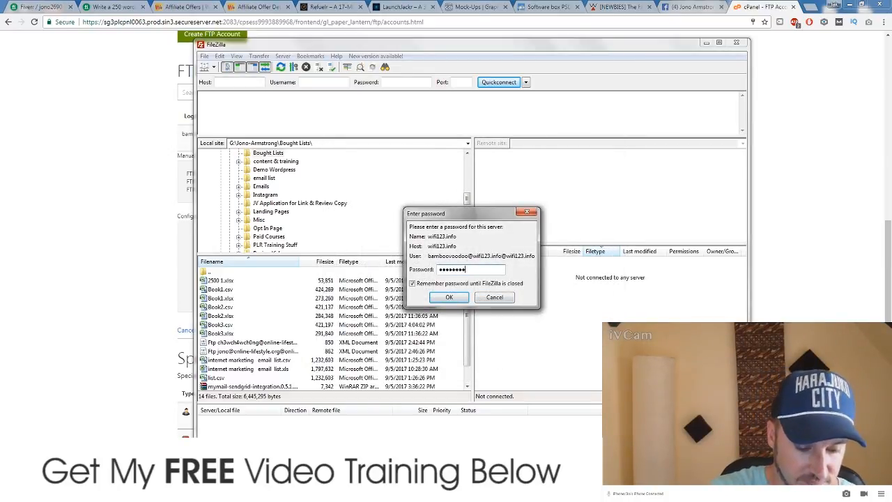
left_click(451, 298)
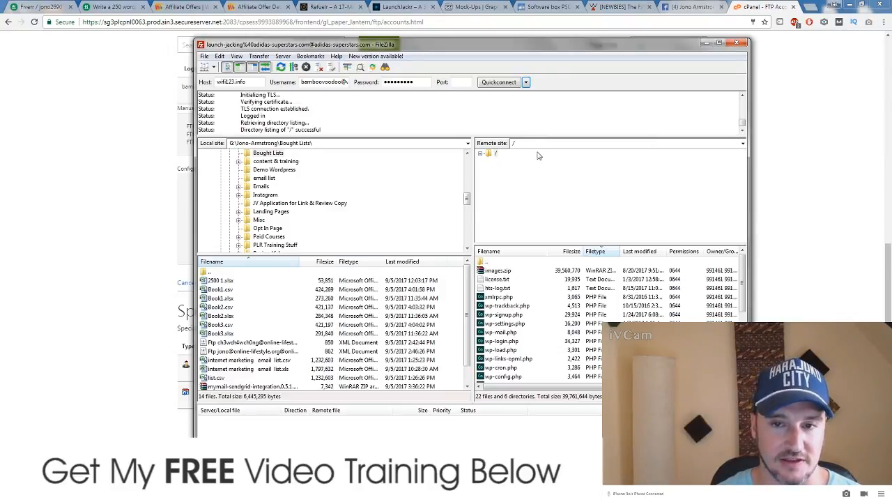
Step: Expand the remote / folder, glance at live launch-jacking.com in Chrome, then return to FileZilla
left_click(479, 154)
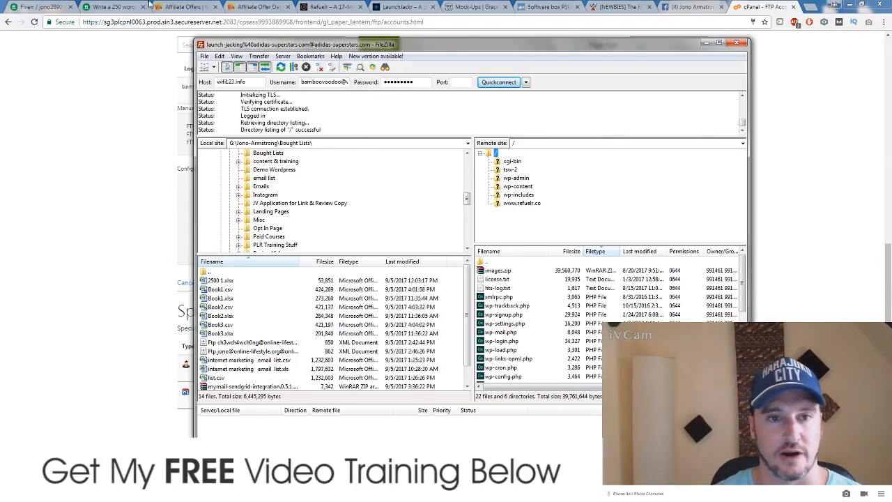
left_click(422, 6)
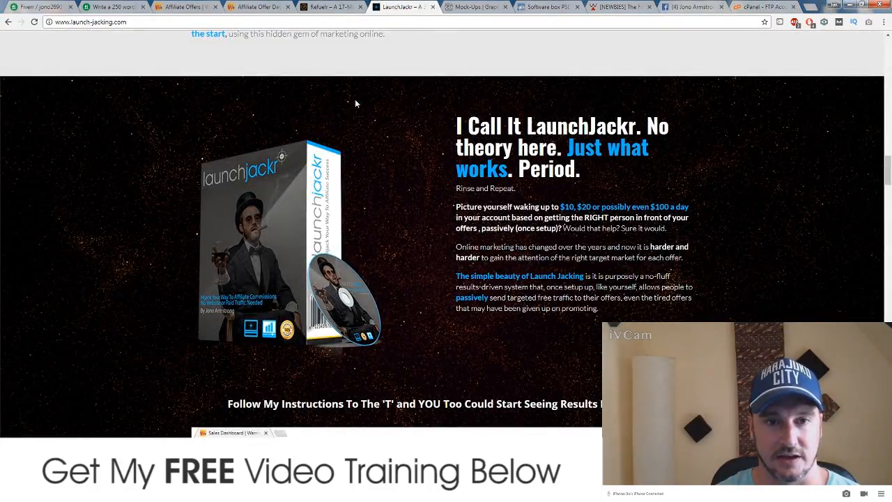
key("alt+Tab")
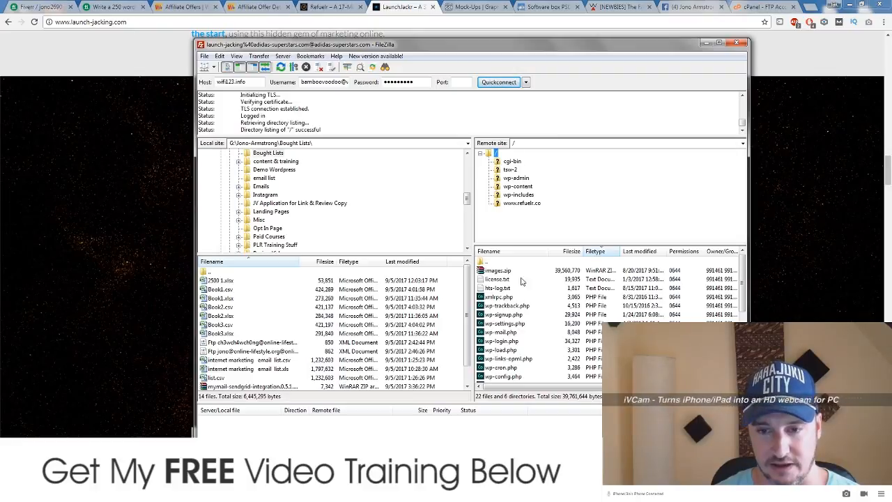
scroll(740, 276, "down", 5)
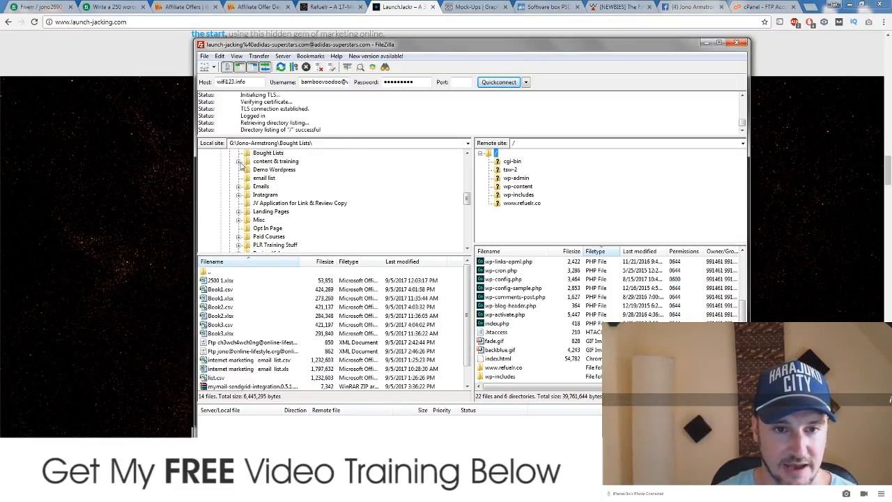
Step: Browse the local tree to sales.refuelr.co > tsw-2, select index.html, then minimize FileZilla
left_click(238, 162)
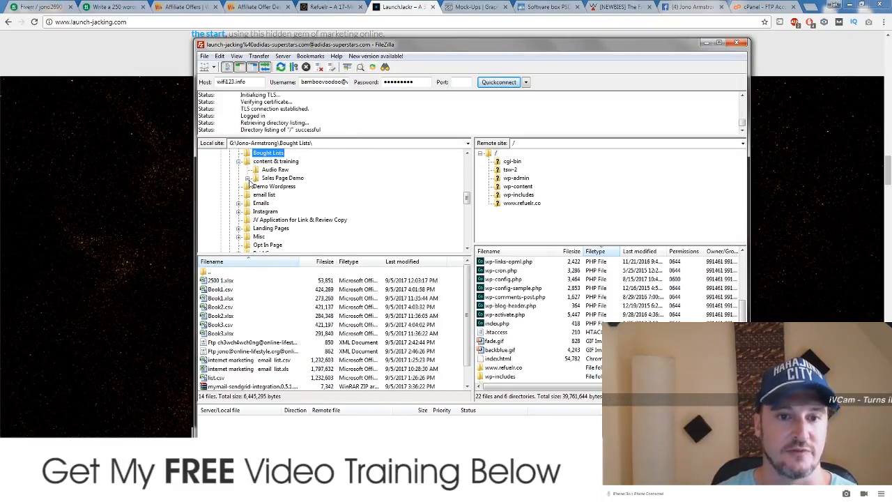
left_click(257, 179)
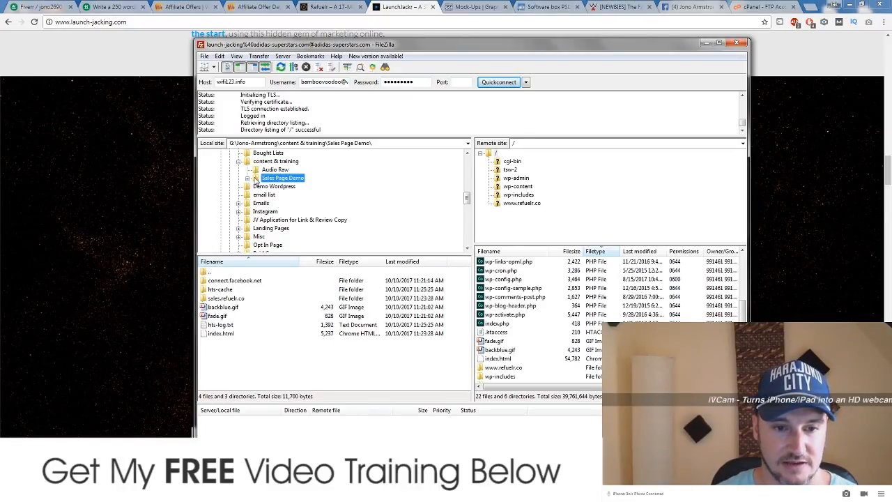
left_click(248, 178)
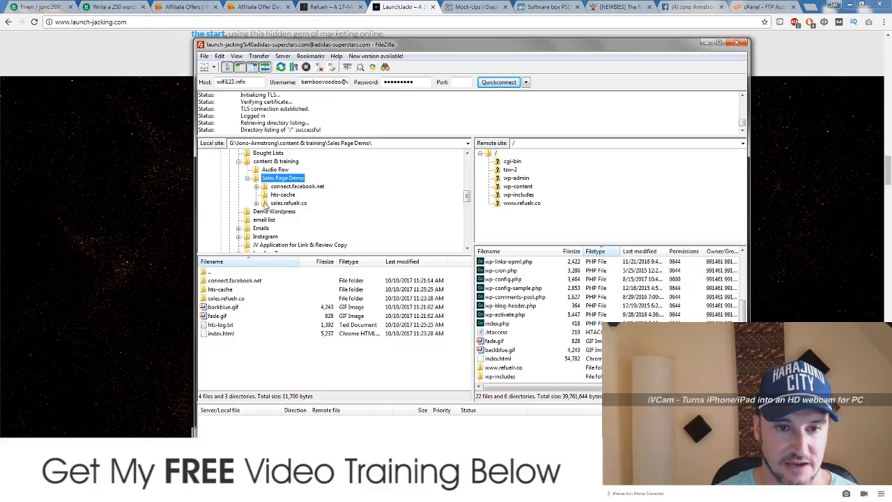
left_click(256, 203)
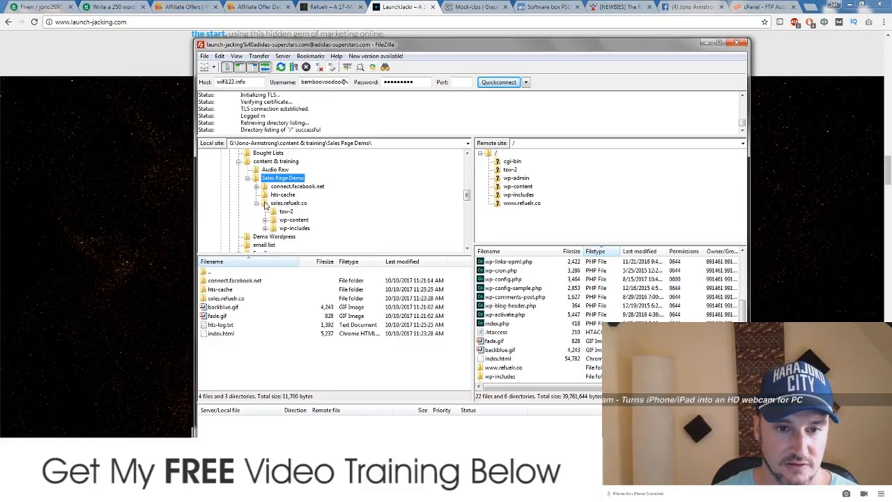
left_click(265, 203)
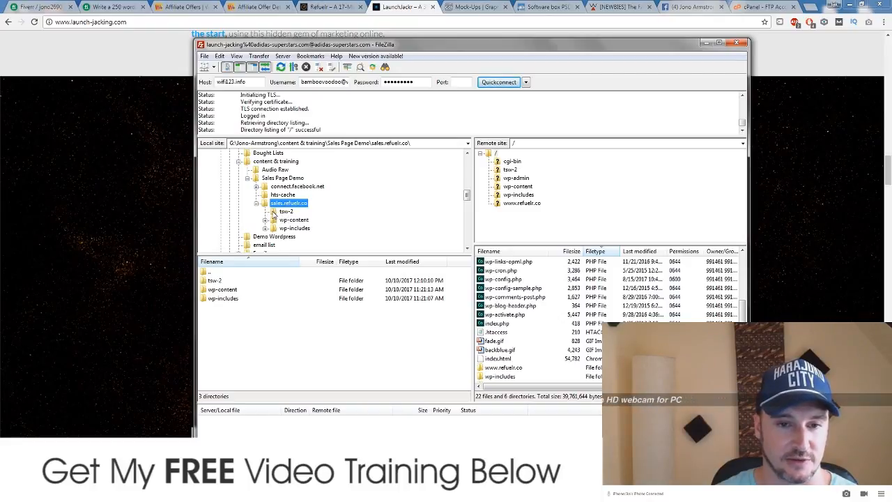
left_click(284, 211)
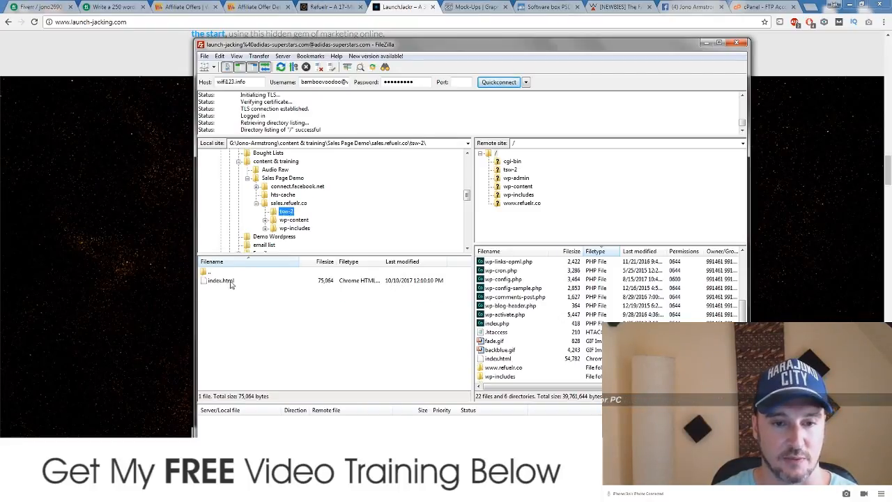
left_click(231, 281)
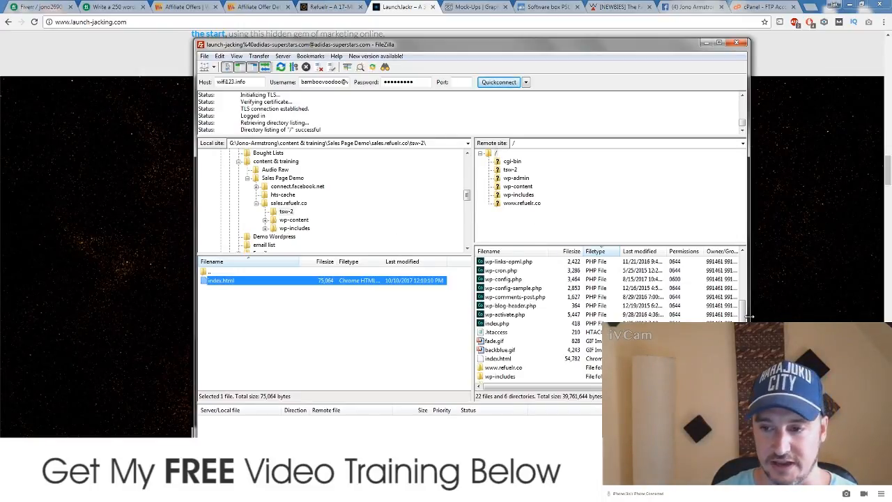
scroll(529, 328, "down", 2)
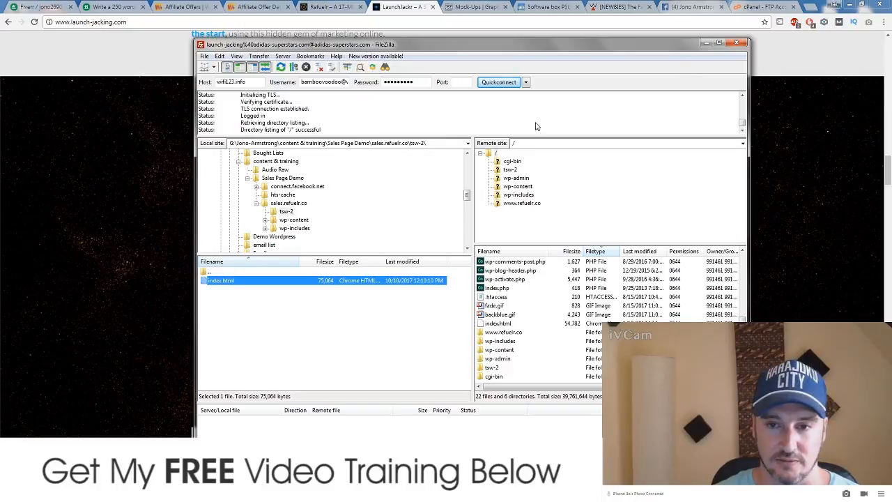
left_click(705, 43)
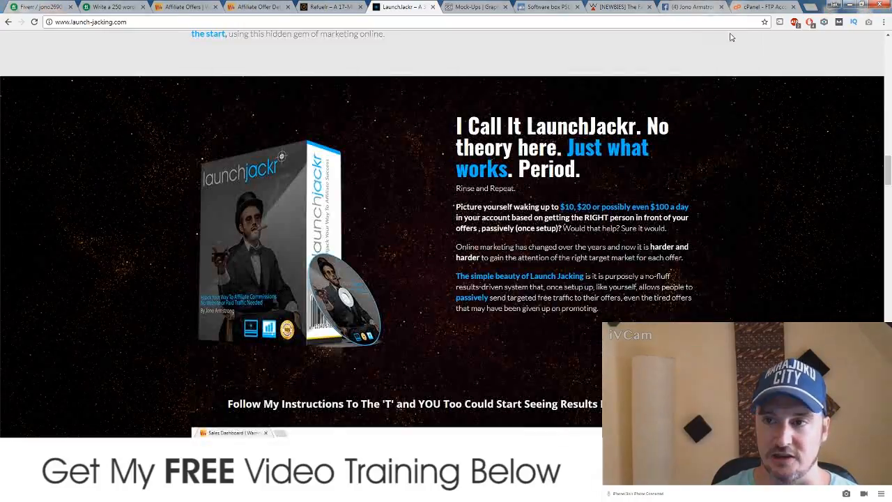
Step: In cPanel File Manager, open public_html/bamboovoodoo.com, which holds only cgi-bin and .ftpquota
left_click(764, 9)
scroll(159, 259, "up", 6)
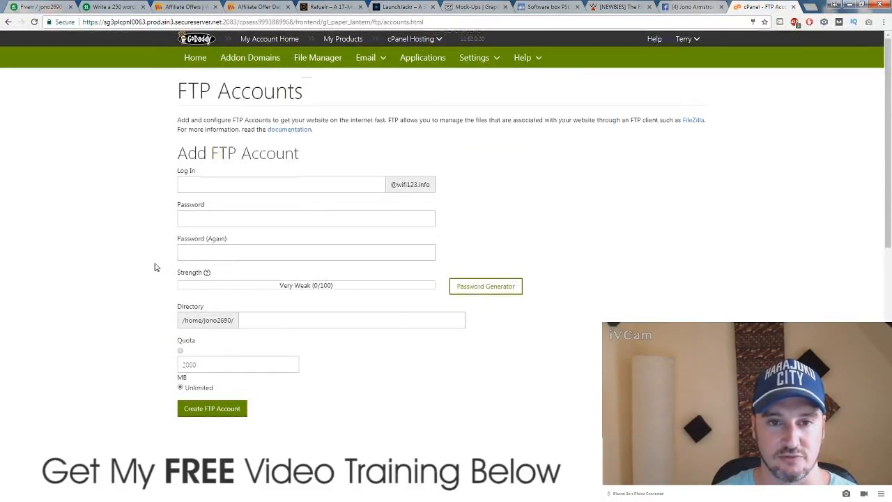
left_click(321, 58)
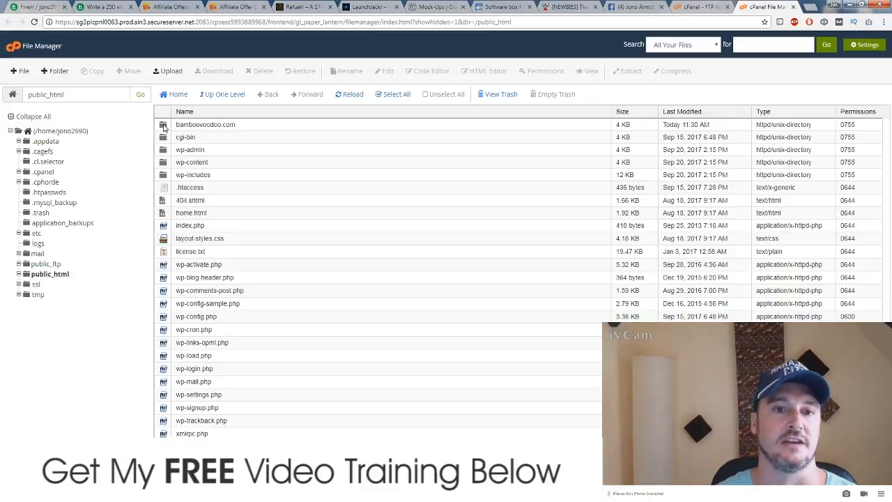
left_click(163, 125)
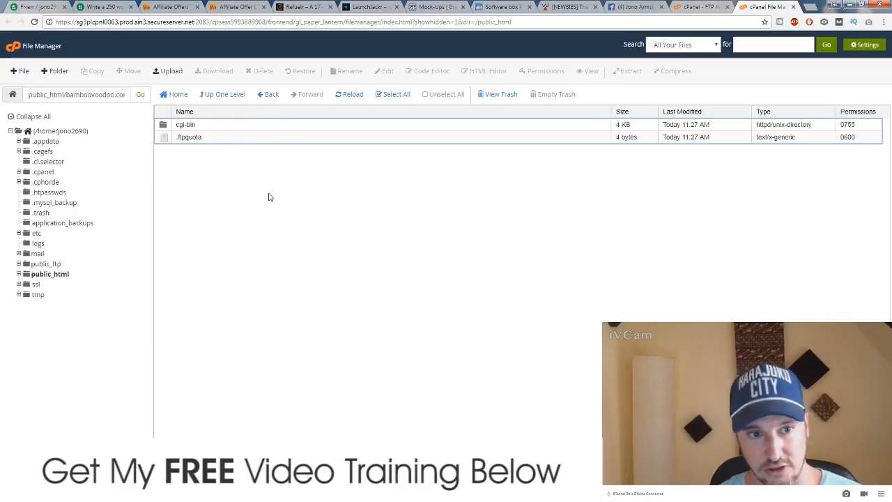
Step: Open the File Upload page and pick the index file from content & training\Sales Page Demo\sales.refuelr.co\tsw-2
left_click(172, 73)
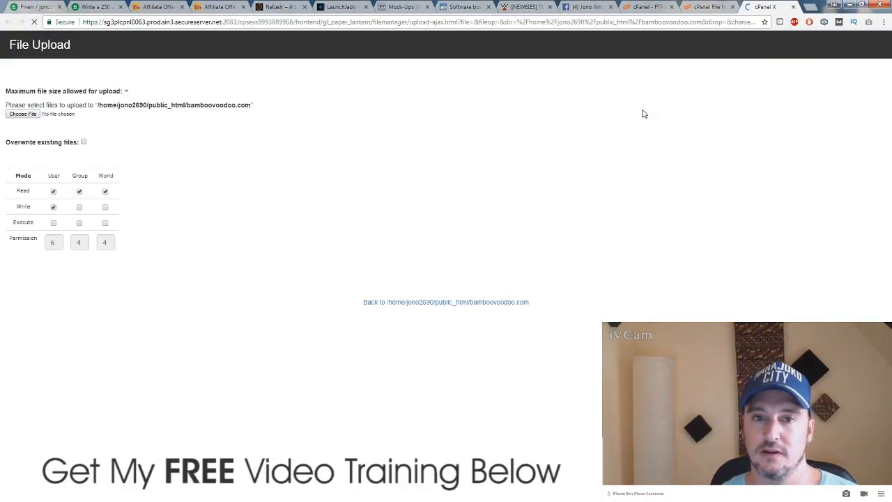
left_click(25, 114)
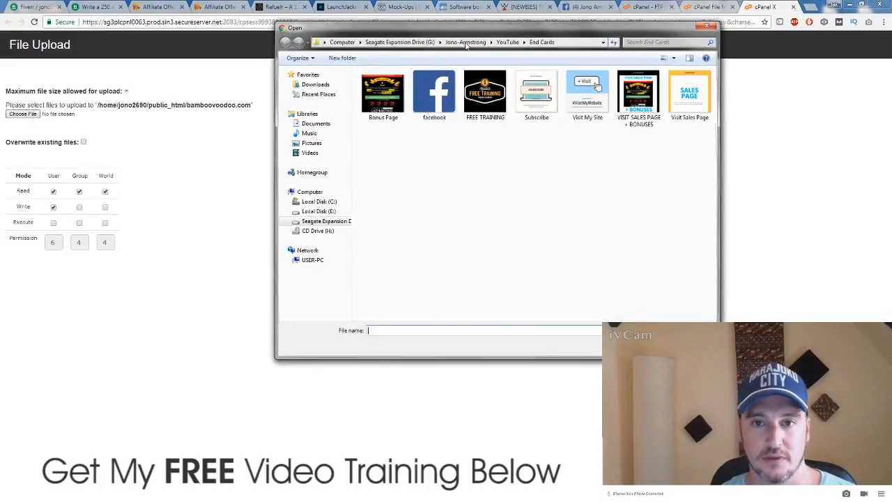
left_click(466, 43)
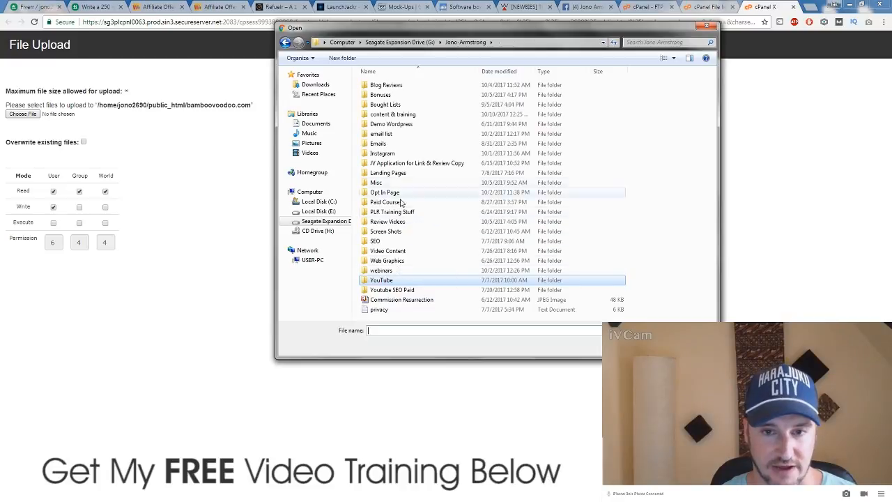
double_click(392, 115)
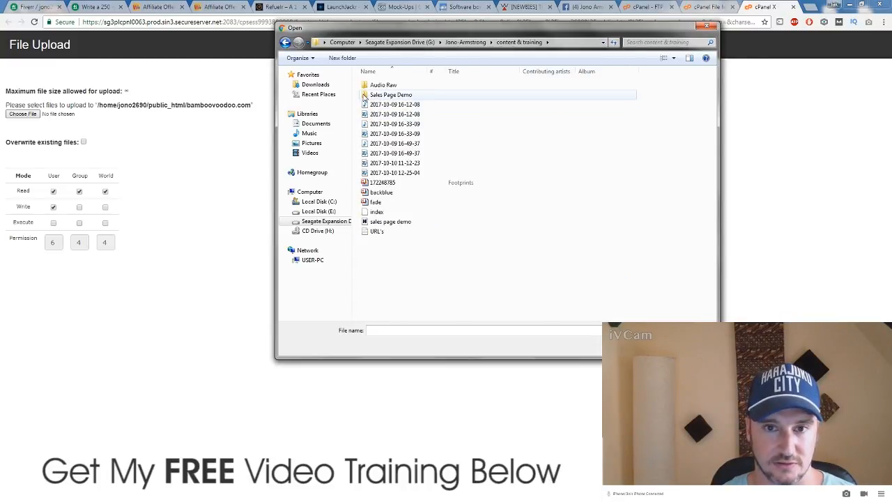
double_click(364, 96)
double_click(370, 106)
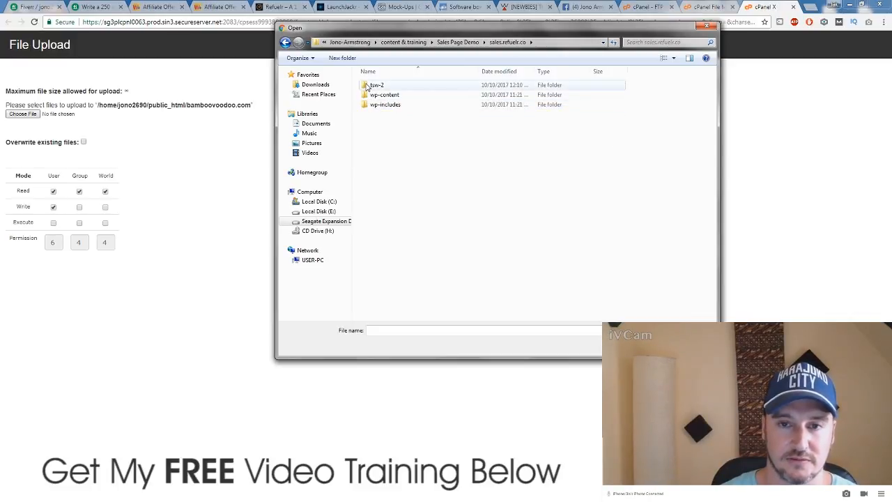
double_click(374, 85)
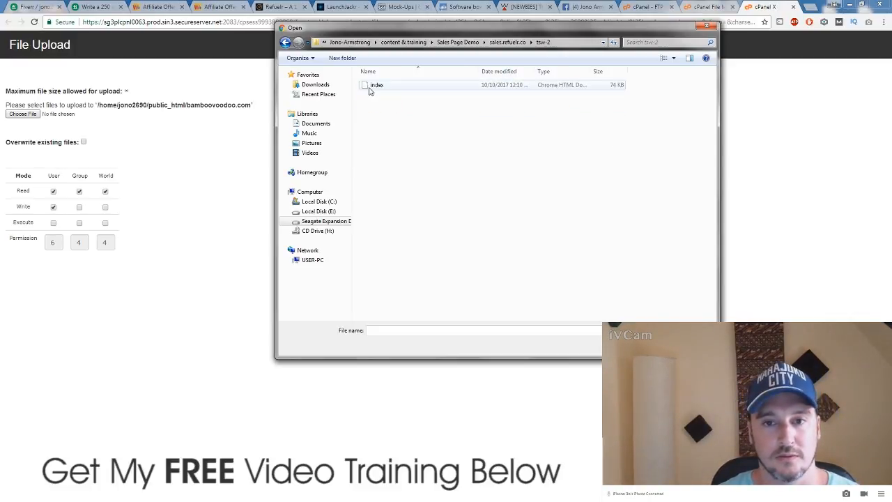
left_click(372, 90)
left_click(641, 346)
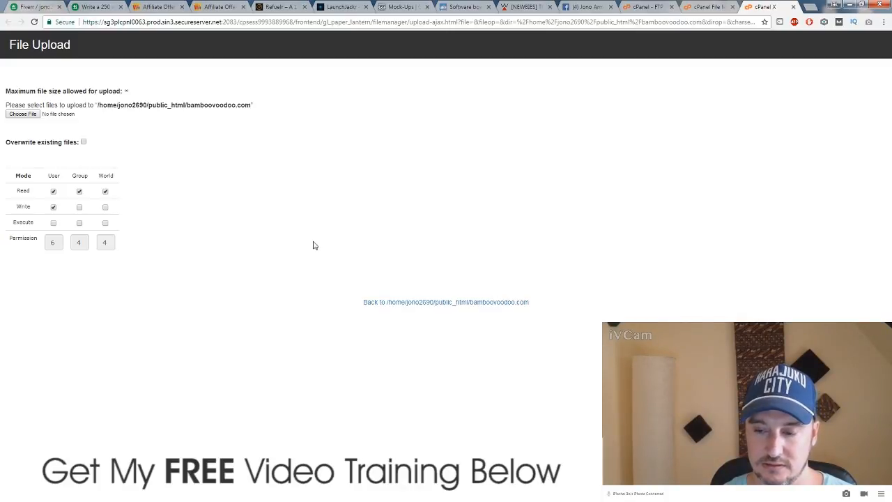
Step: Look through the wp-content, wp-includes and tsw-2 folders, then cancel without choosing any file
left_click(31, 114)
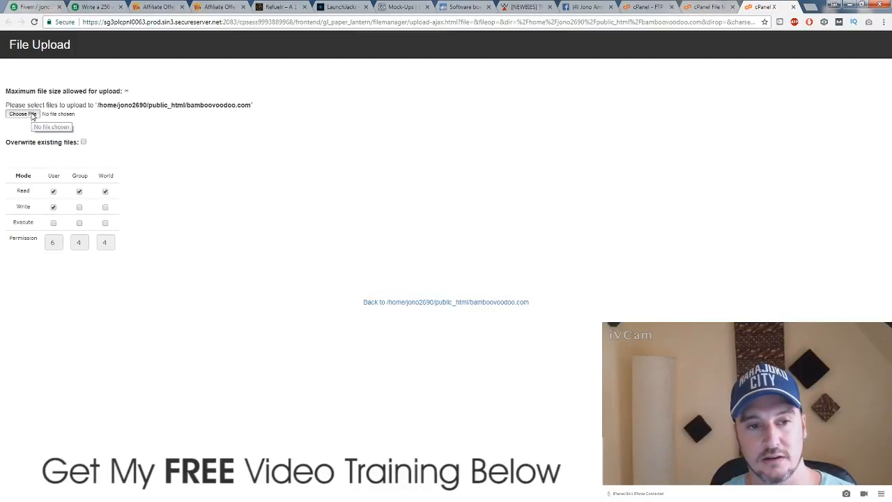
left_click(507, 42)
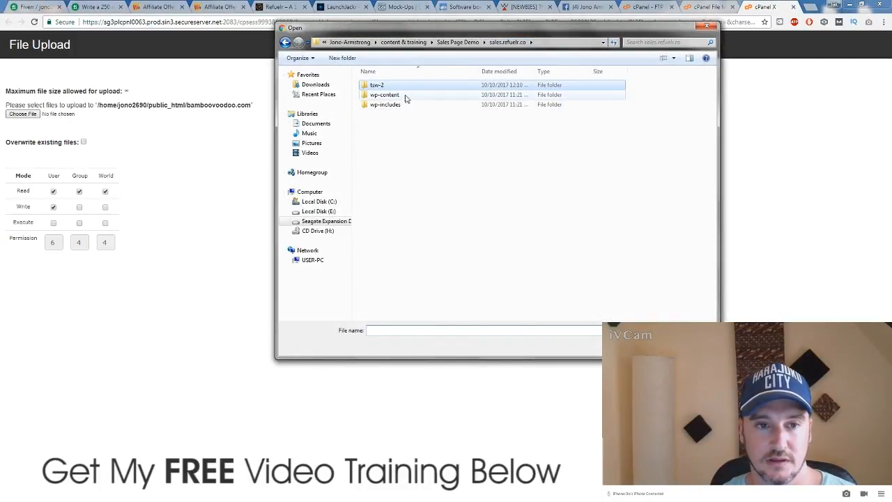
left_click(406, 95)
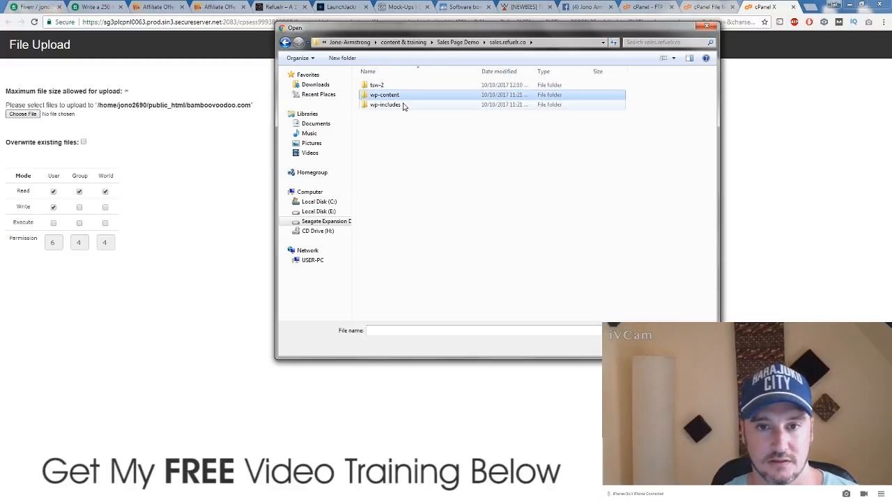
left_click(402, 106)
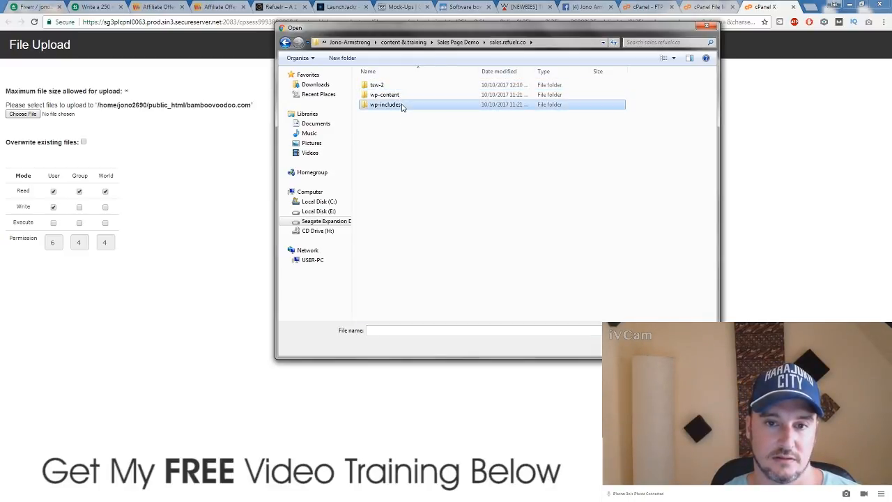
left_click(408, 85)
left_click(404, 105)
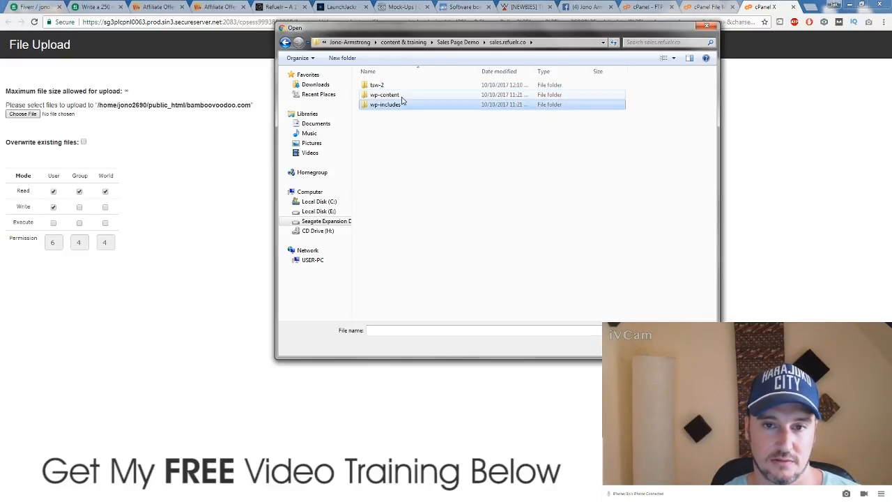
key("Escape")
left_click(28, 114)
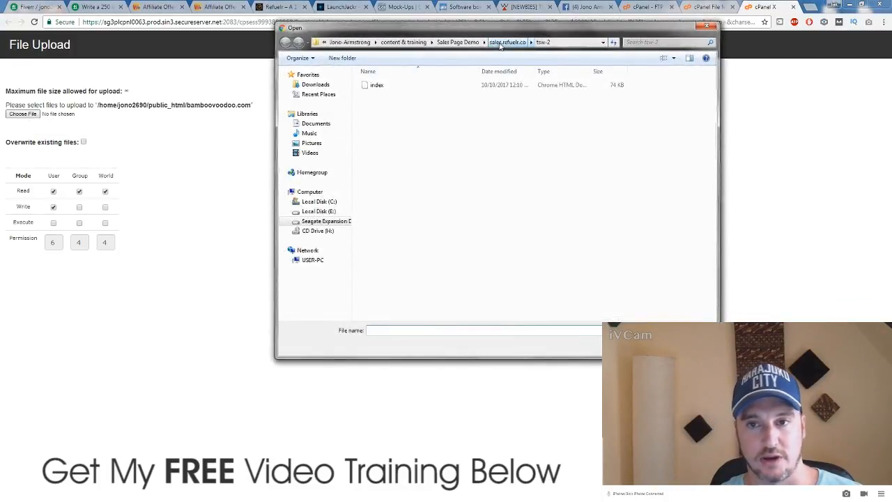
left_click(500, 43)
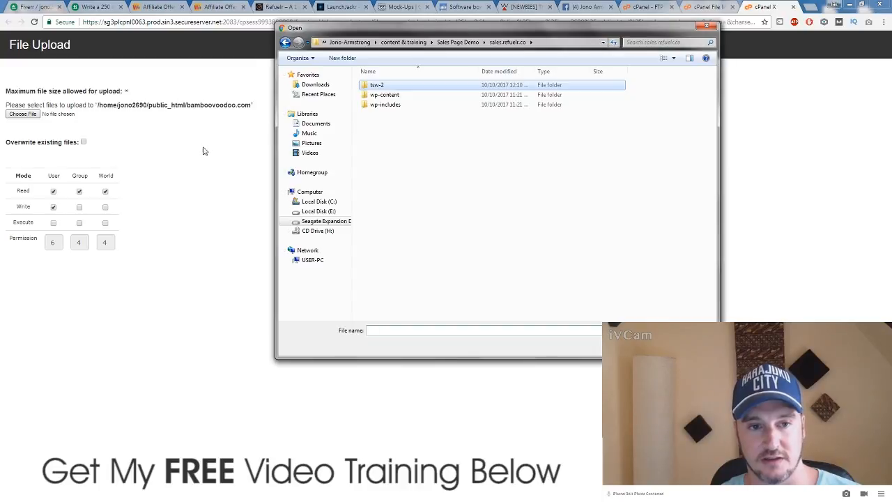
left_click(686, 346)
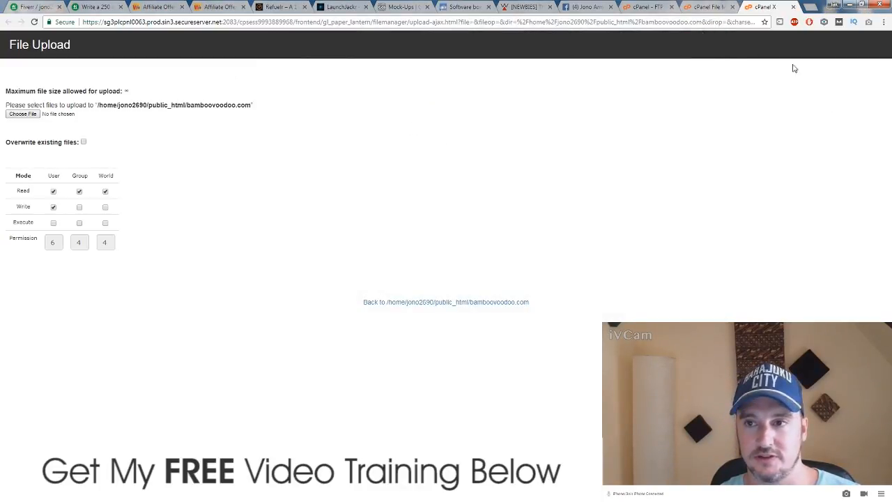
Step: Expand public_html and bamboovoodoo.com in the File Manager tree, briefly opening wp-includes
left_click(710, 8)
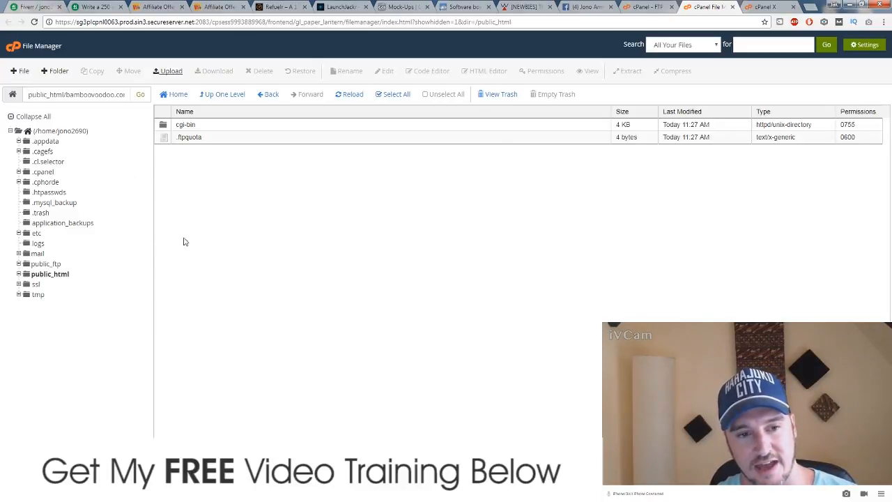
left_click(25, 276)
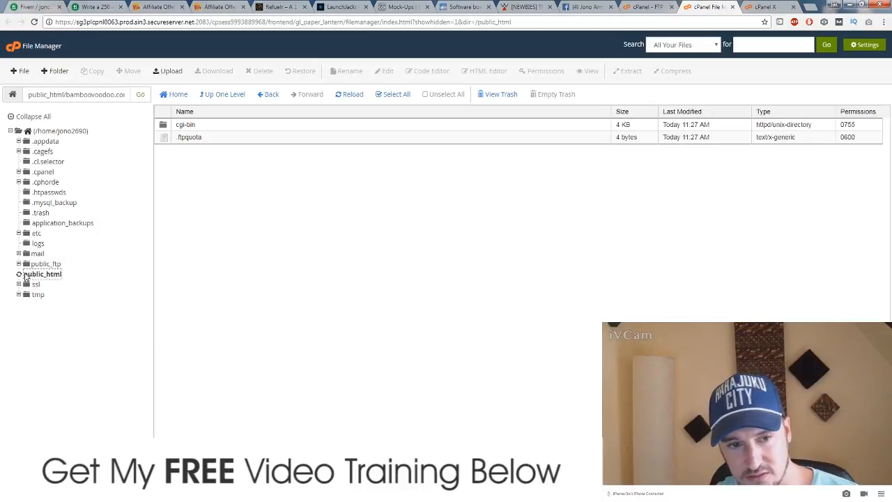
left_click(35, 287)
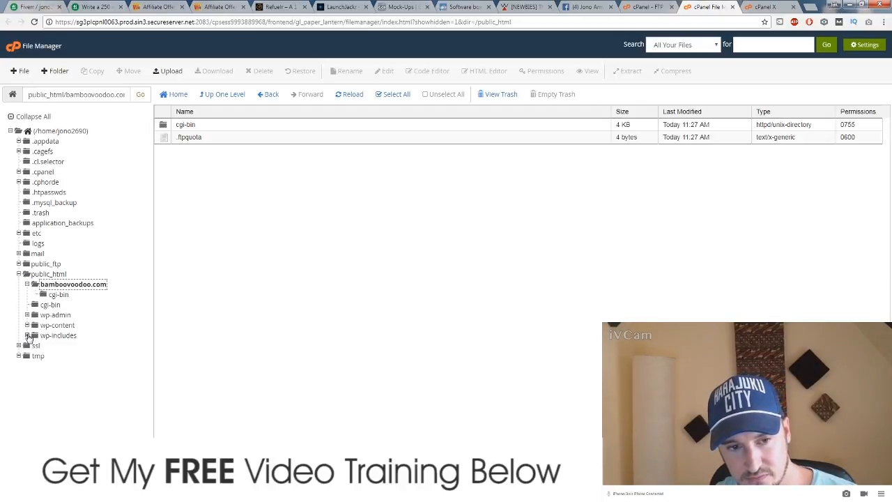
left_click(27, 336)
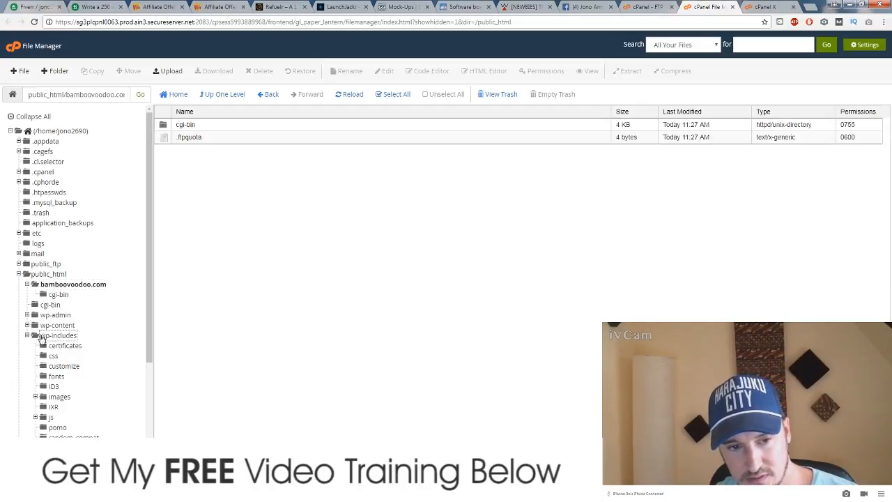
scroll(52, 382, "down", 3)
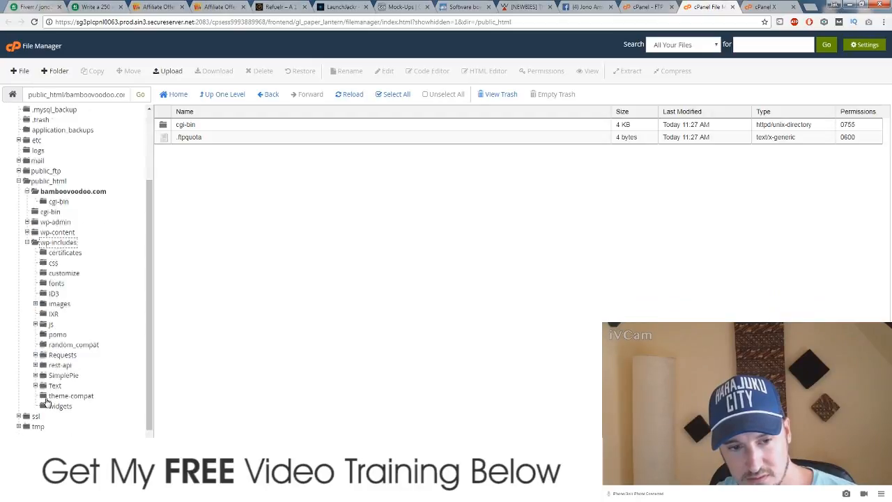
scroll(46, 397, "up", 3)
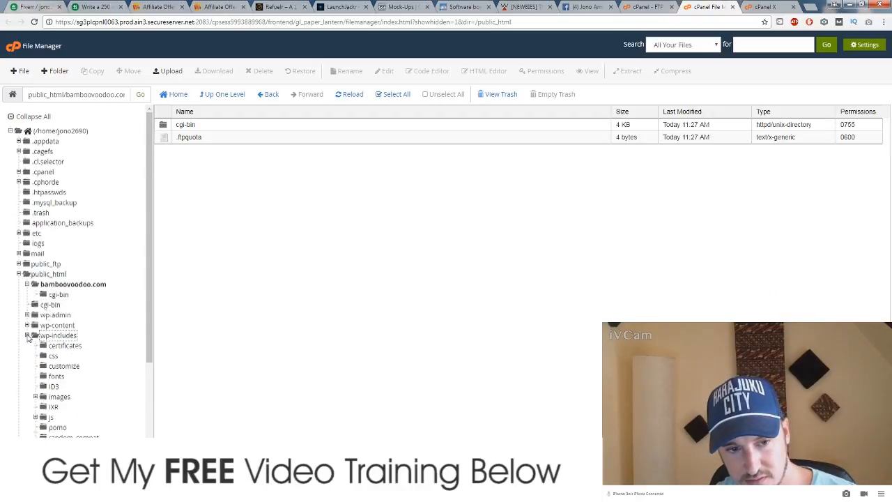
left_click(27, 335)
Step: Expand wp-content/uploads/2017, then bring FileZilla forward on the local sales.refuelr.co folder
left_click(27, 326)
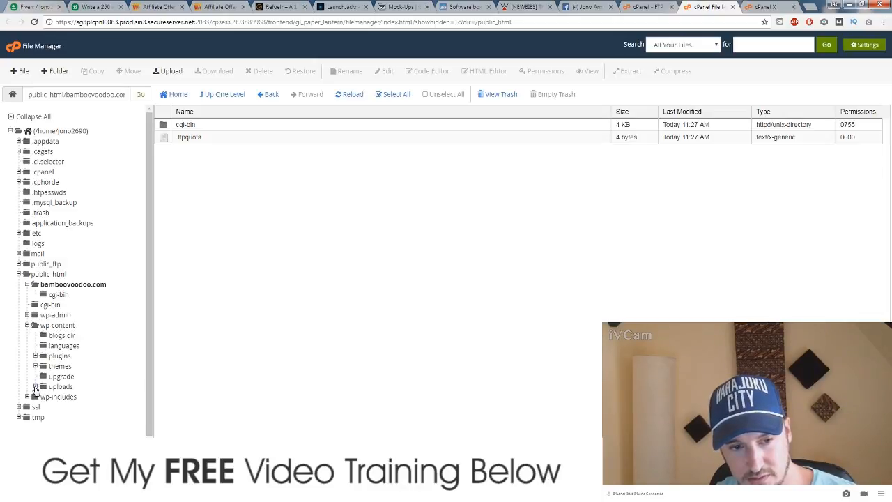
left_click(36, 388)
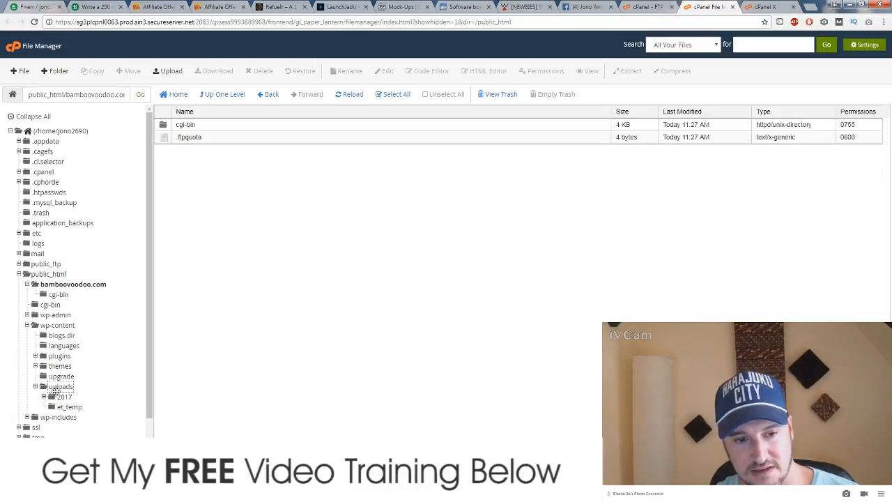
left_click(44, 397)
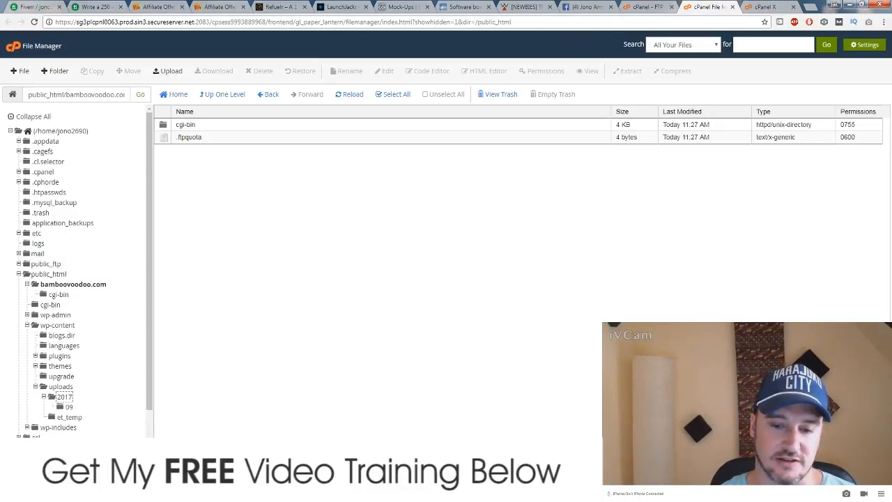
left_click(320, 493)
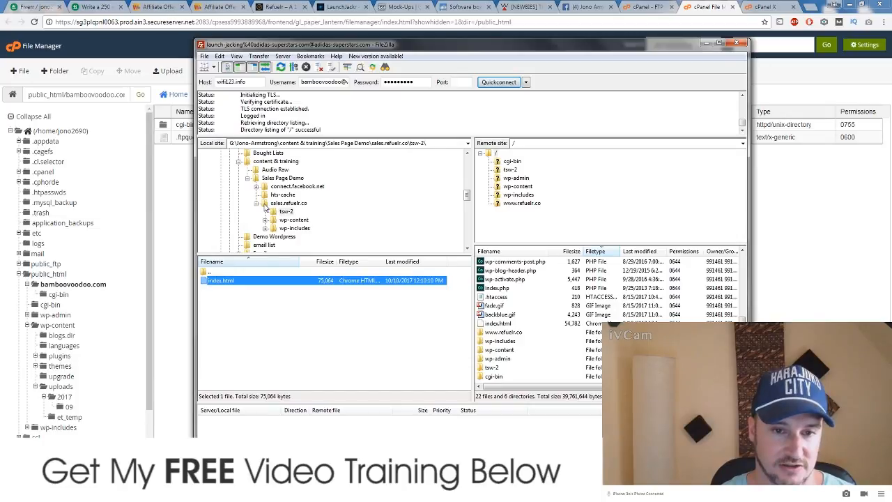
left_click(271, 204)
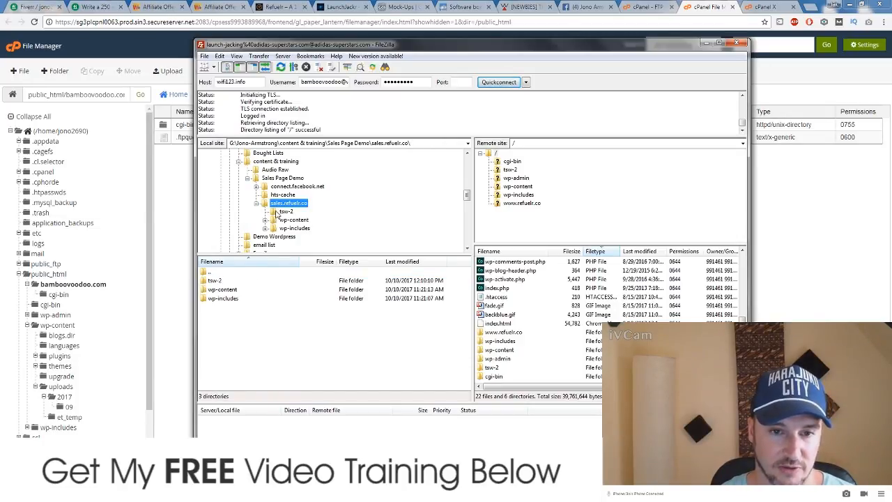
Step: Check the local tsw-2 and wp-includes folders, then drag tsw-2 up into Sales Page Demo
left_click(283, 212)
left_click(223, 281)
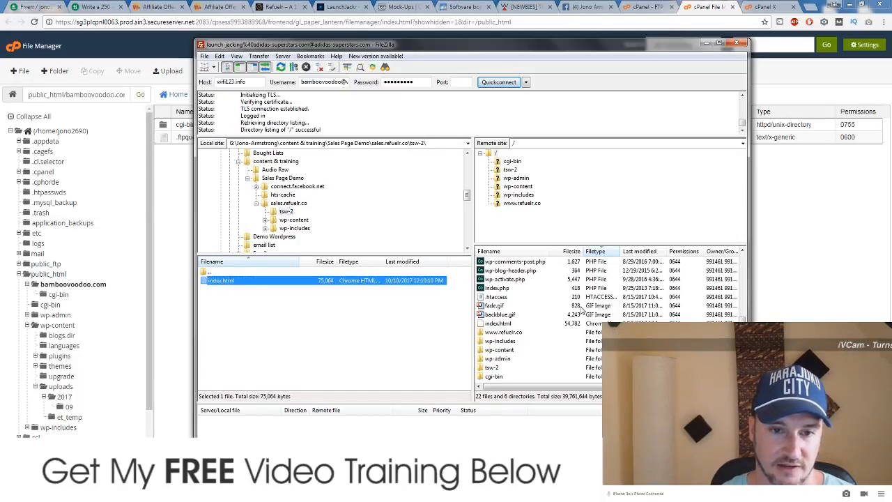
left_click(275, 230)
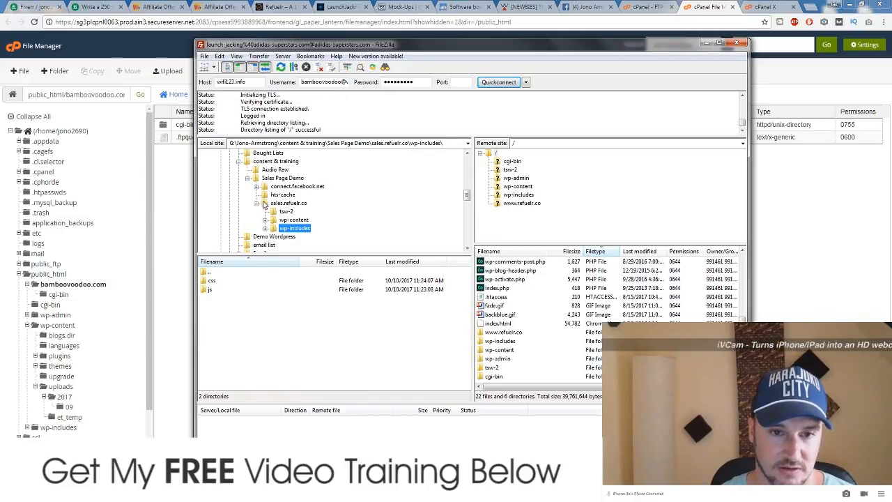
left_click(266, 203)
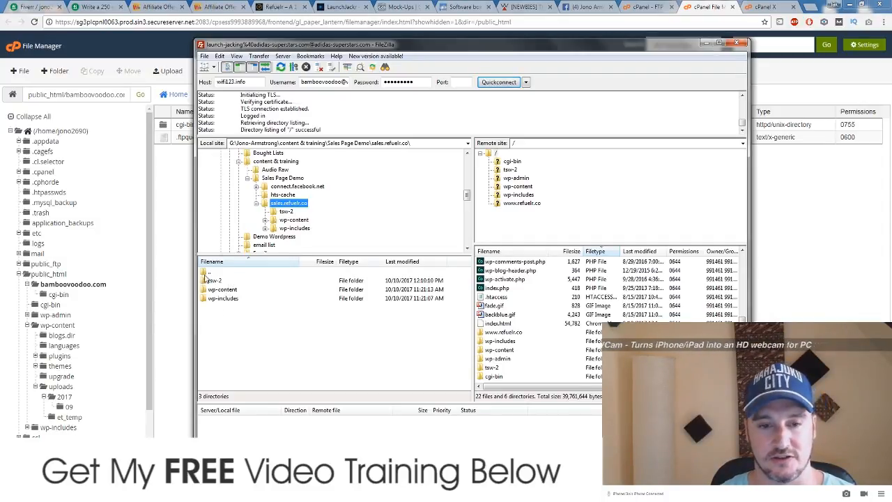
left_click(216, 280)
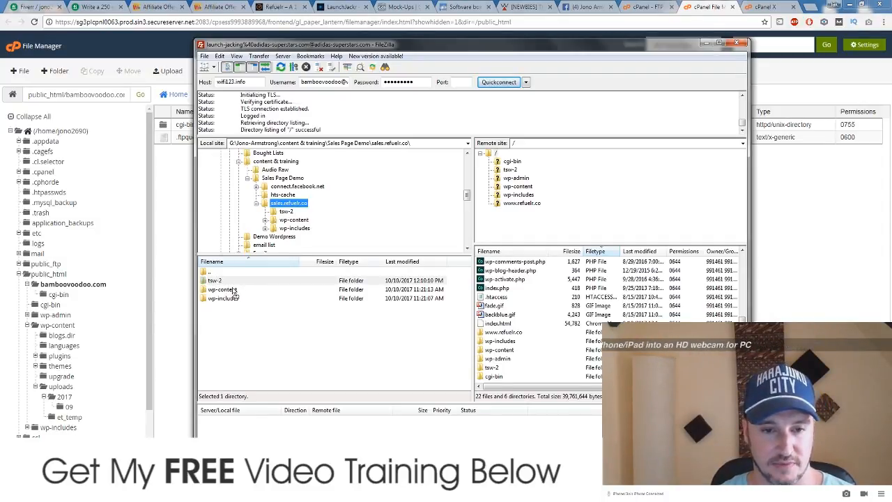
left_click_drag(235, 293, 235, 291)
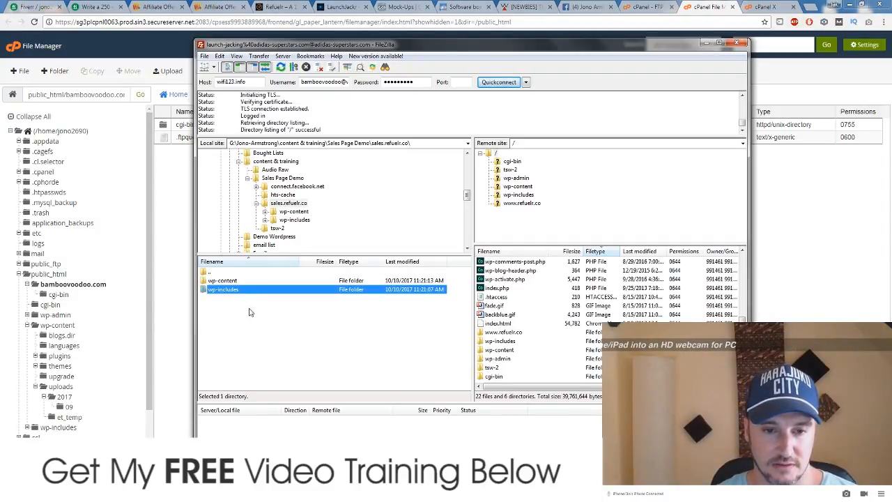
Step: Collapse sales.refuelr.co, dismiss the wp-includes context menu, and close FileZilla
left_click(265, 206)
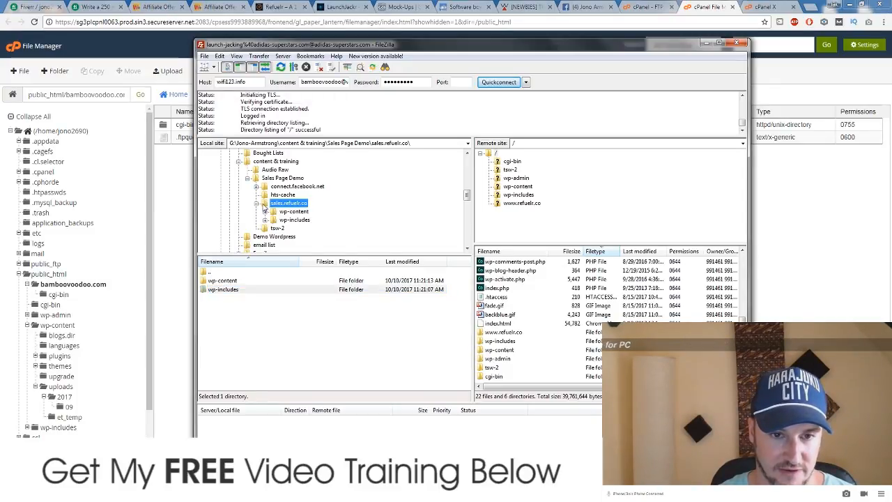
double_click(265, 204)
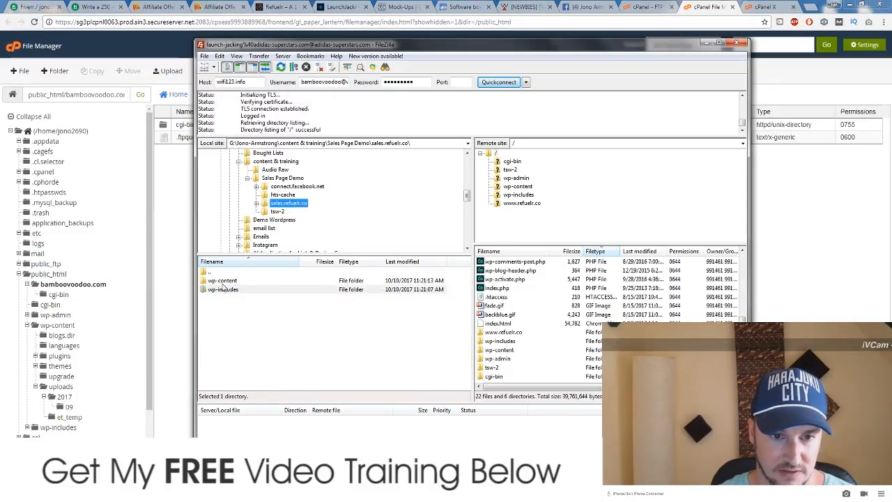
right_click(229, 289)
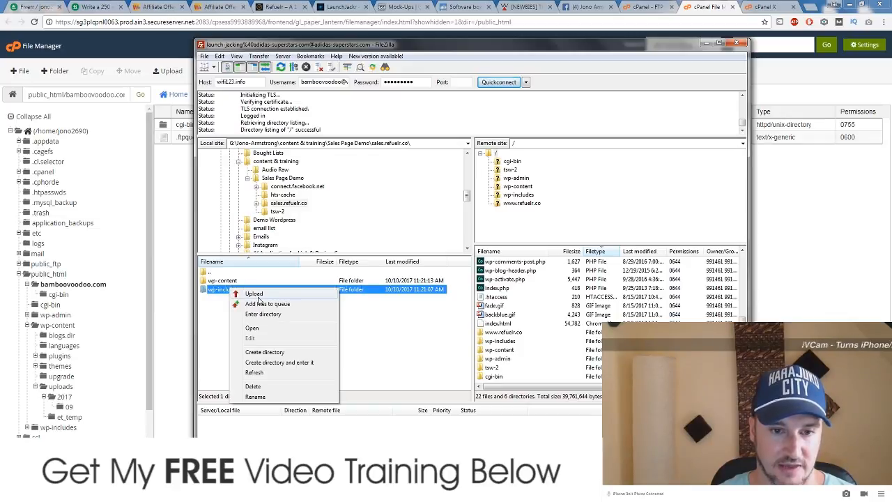
left_click(423, 353)
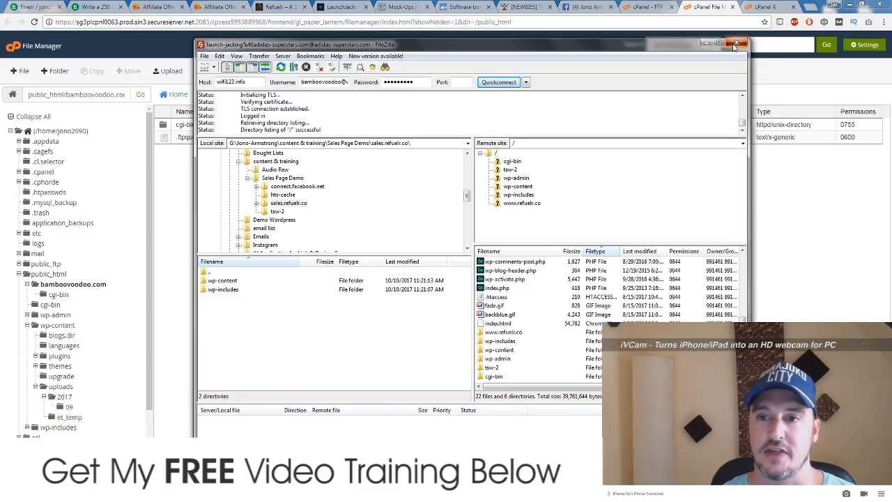
left_click(735, 44)
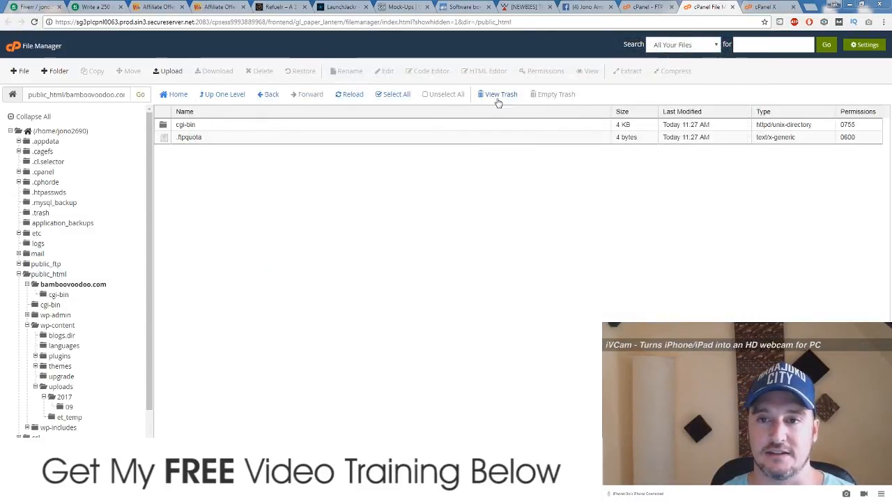
Step: Glance at the Warrior+Plus affiliate offers and the Fiverr copywriting gig, ending back on launch-jacking.com
left_click(315, 12)
scroll(430, 161, "up", 4)
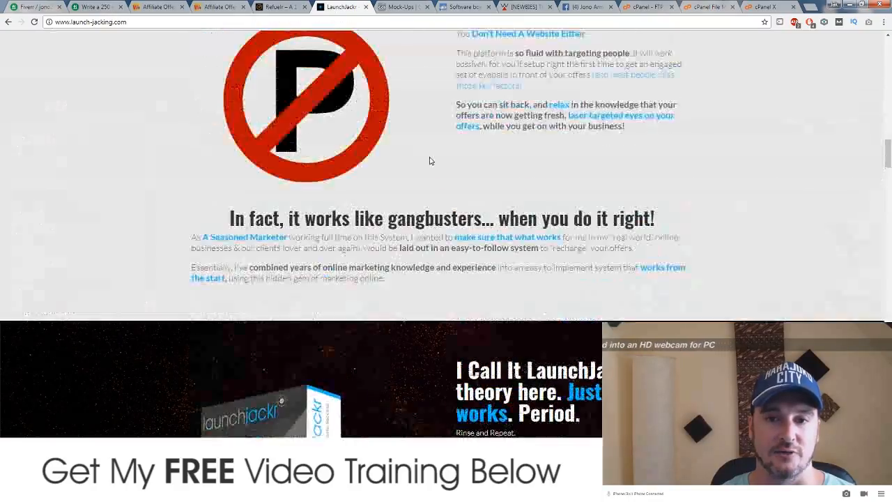
scroll(430, 161, "up", 20)
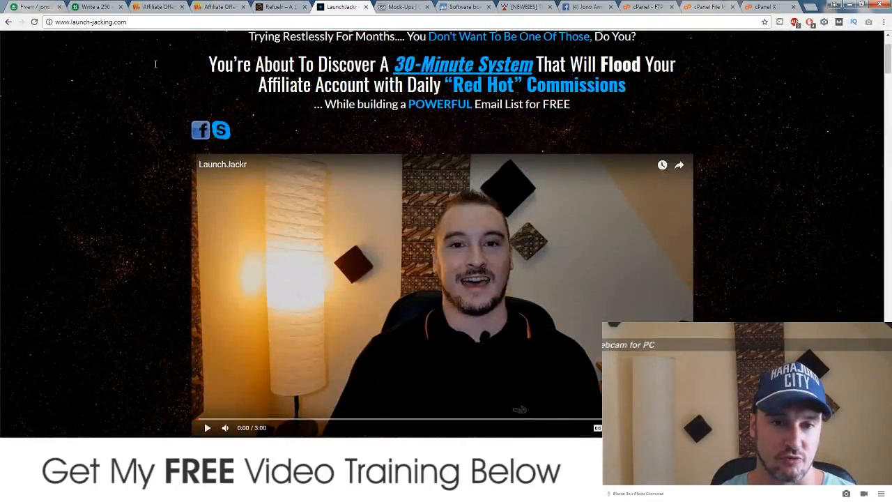
scroll(156, 64, "up", 2)
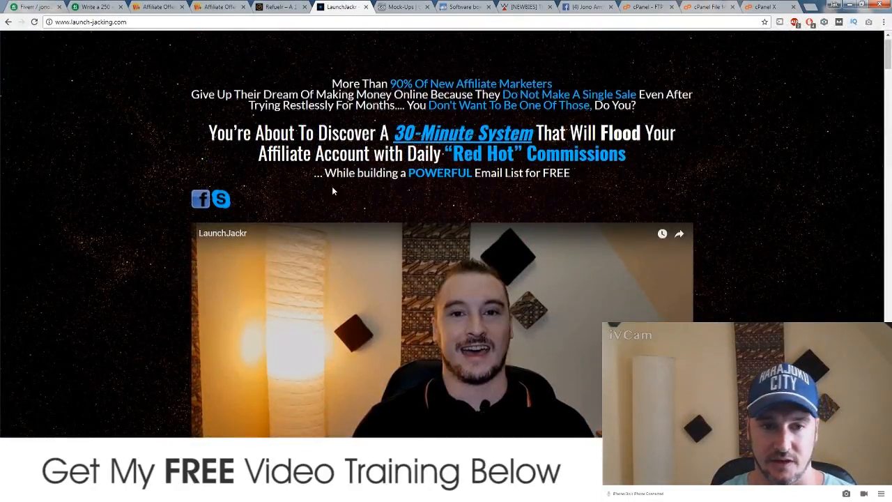
left_click(177, 10)
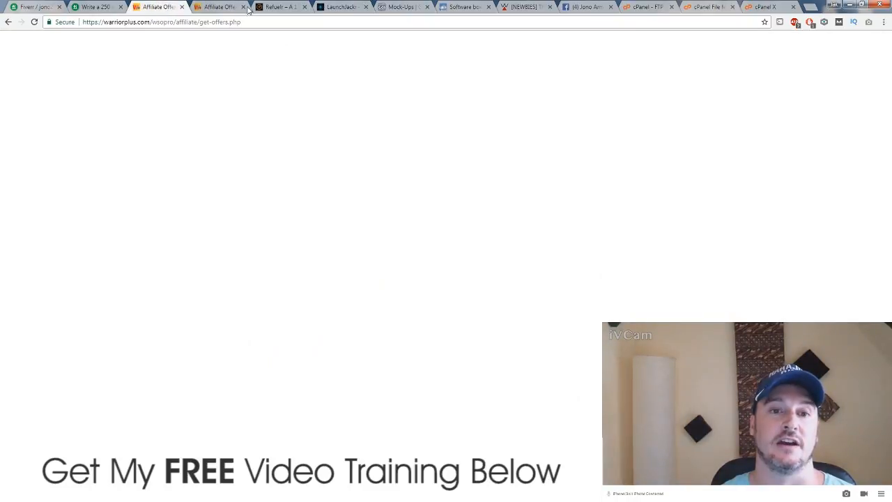
left_click(220, 7)
left_click(160, 7)
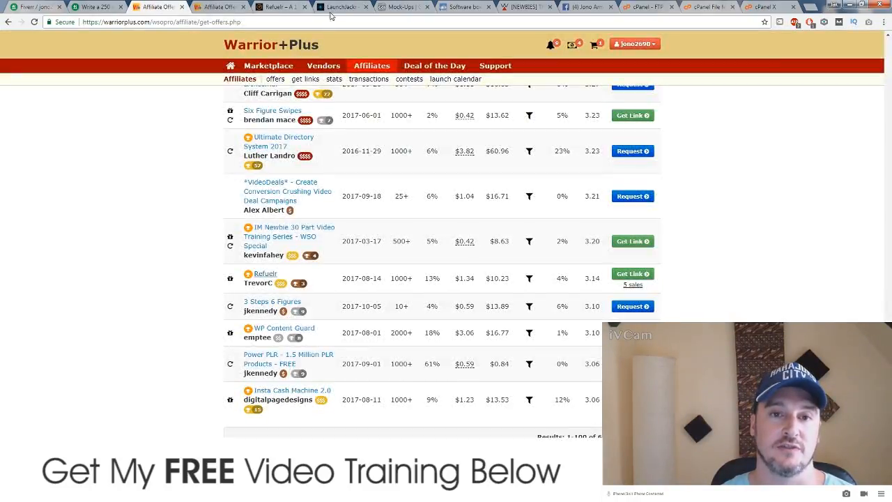
left_click(341, 7)
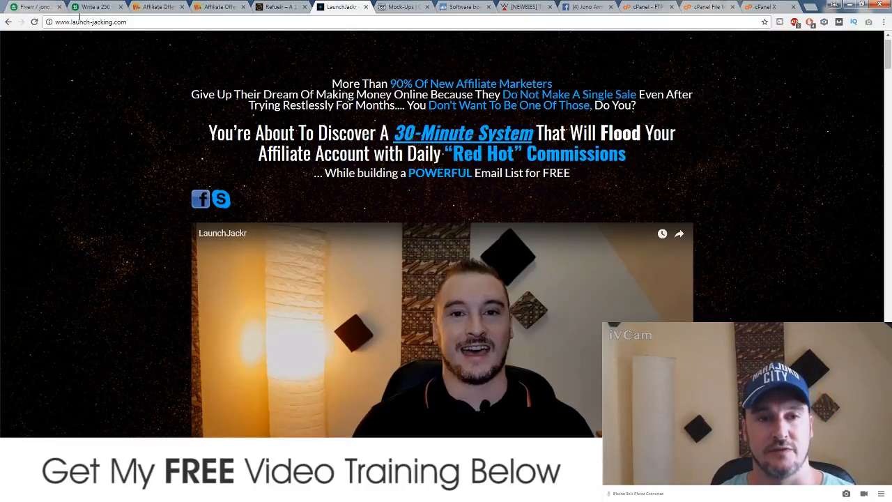
left_click(86, 7)
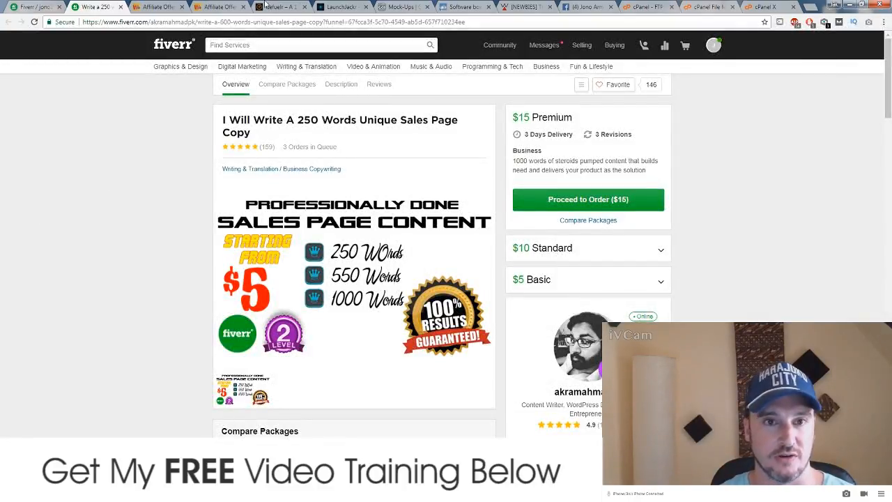
left_click(343, 7)
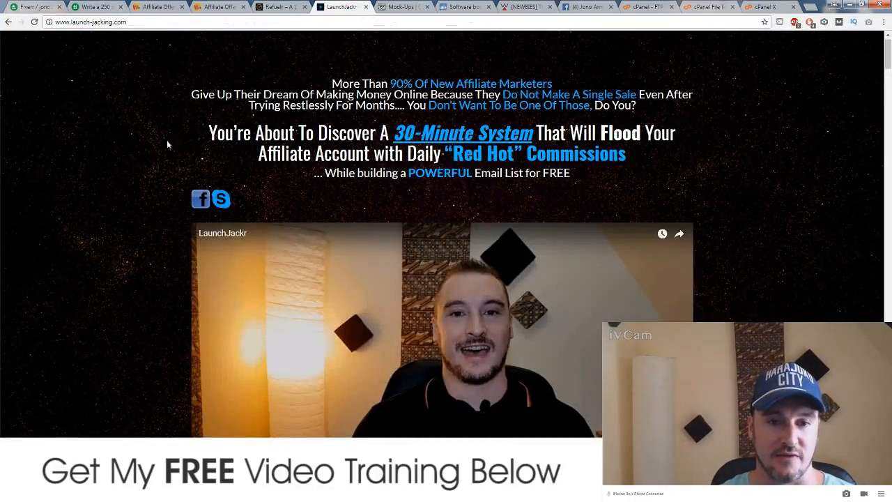
scroll(135, 164, "down", 1)
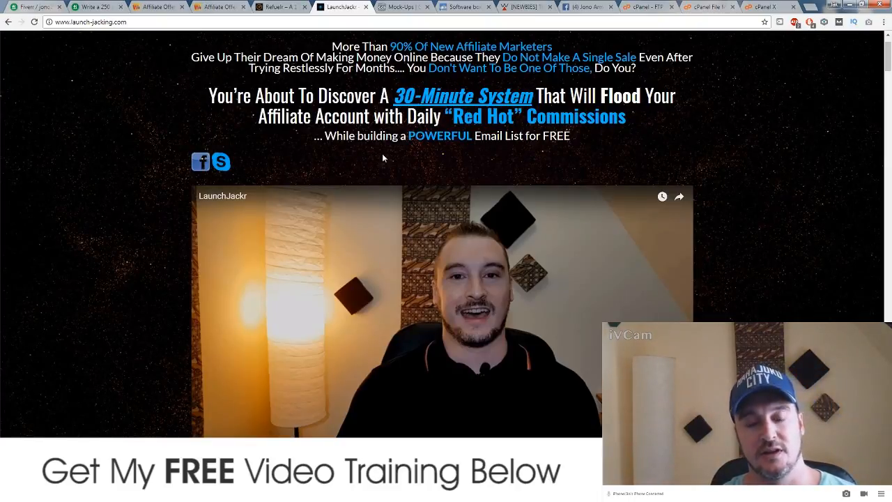
Step: Scroll through the whole launch-jacking.com page, then switch to the Warrior Forum [NEWBIES] thread
scroll(126, 237, "down", 3)
scroll(126, 241, "down", 6)
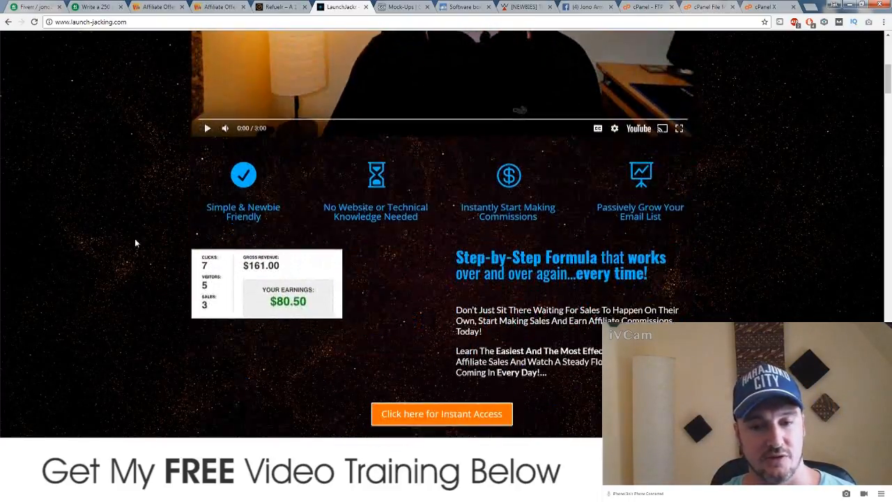
scroll(161, 241, "down", 10)
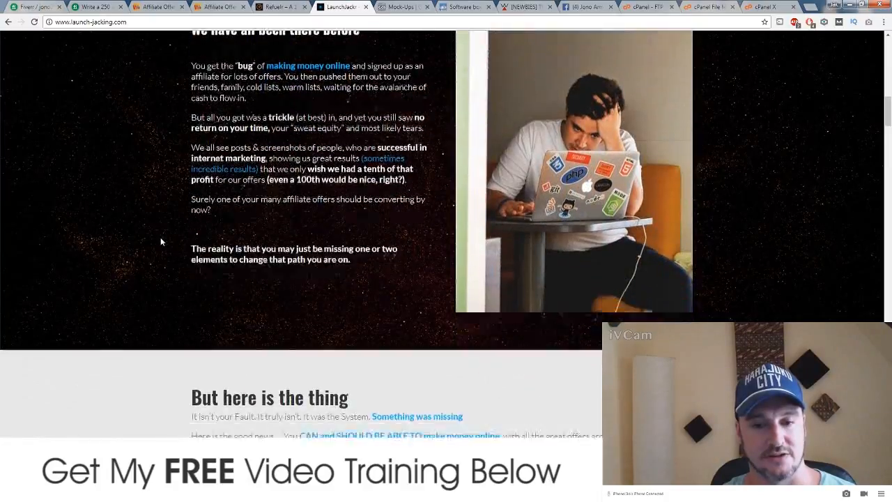
scroll(159, 238, "up", 10)
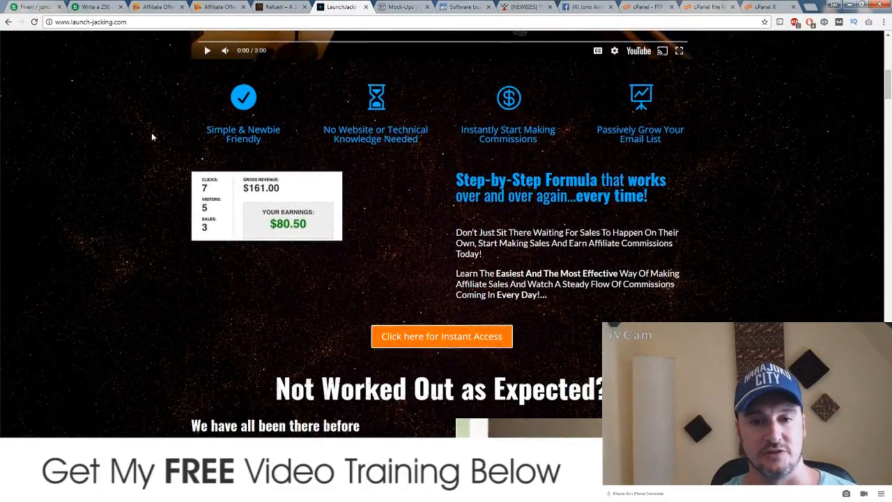
scroll(139, 174, "up", 6)
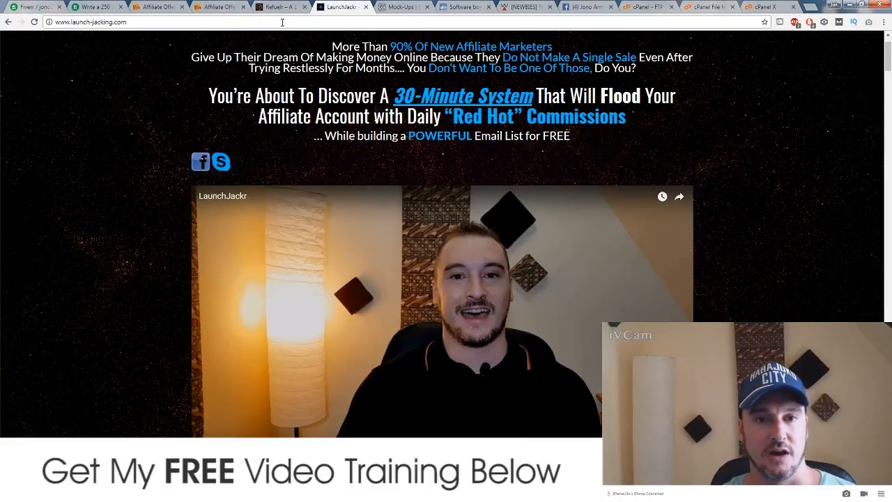
scroll(164, 252, "down", 15)
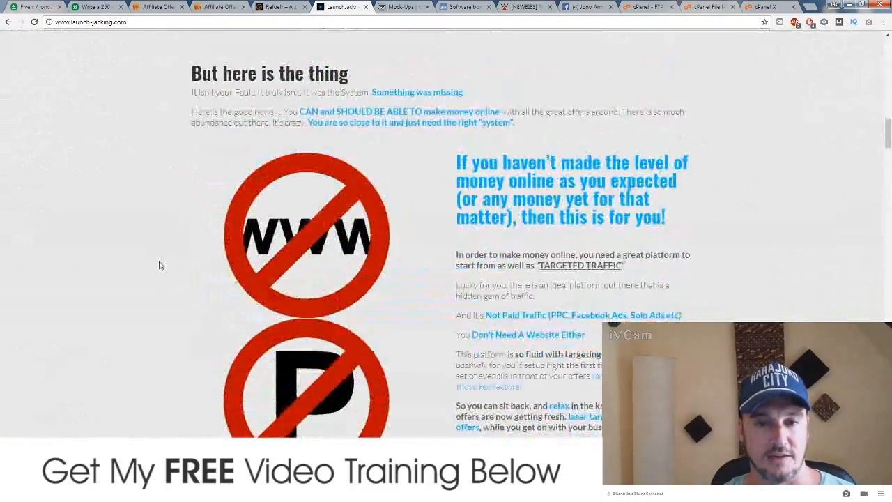
scroll(155, 266, "down", 5)
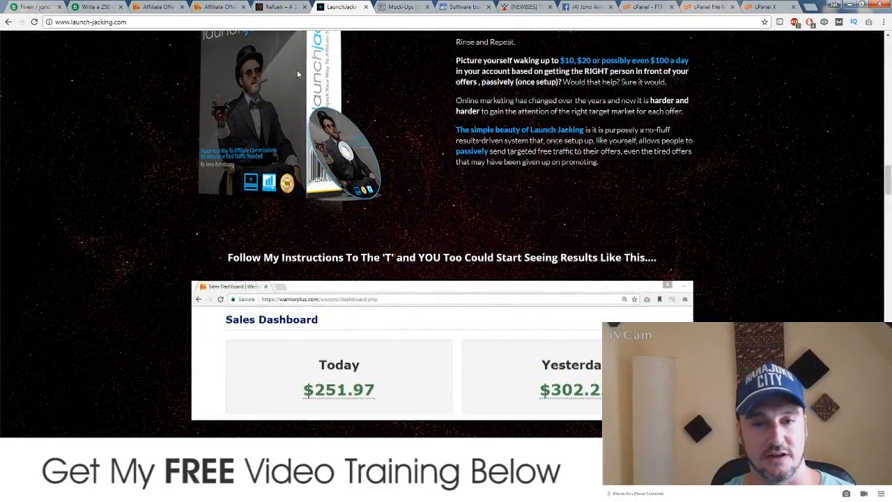
scroll(297, 74, "up", 1)
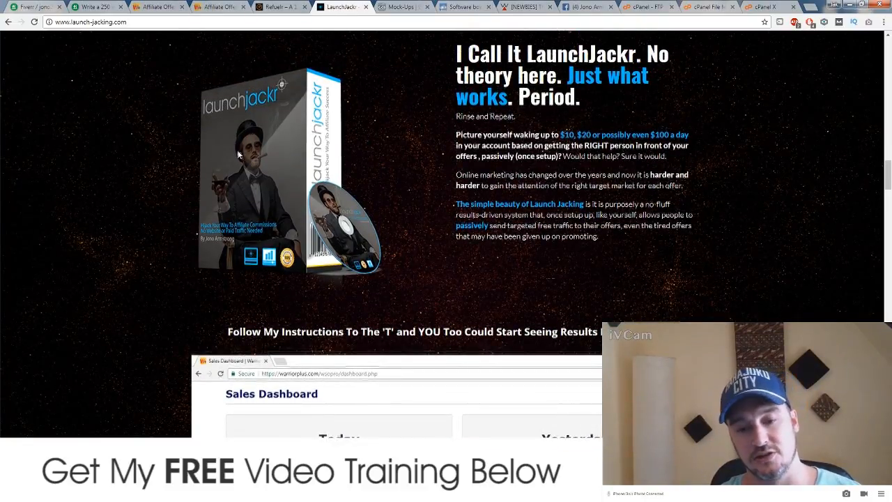
scroll(162, 203, "down", 10)
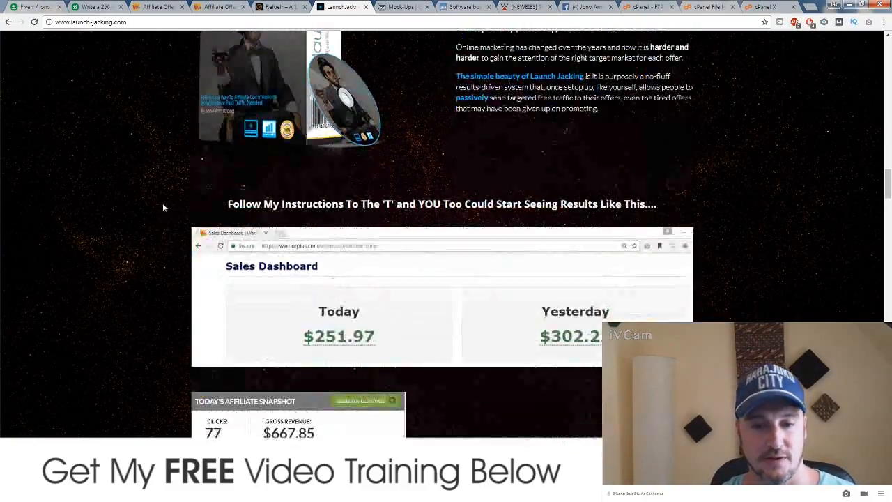
scroll(402, 261, "up", 8)
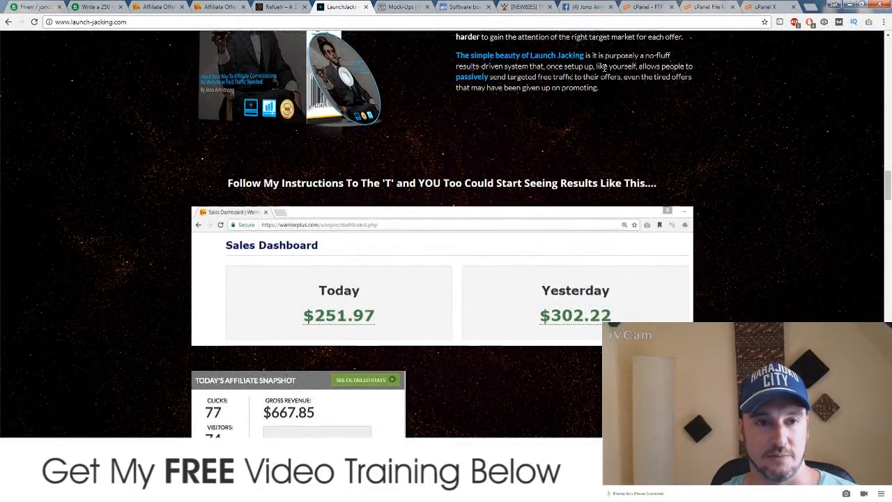
scroll(143, 293, "up", 15)
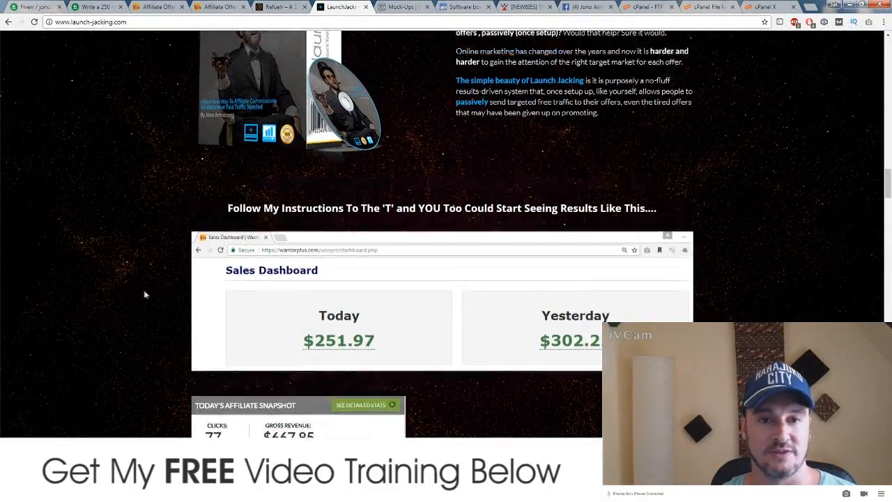
scroll(145, 302, "up", 10)
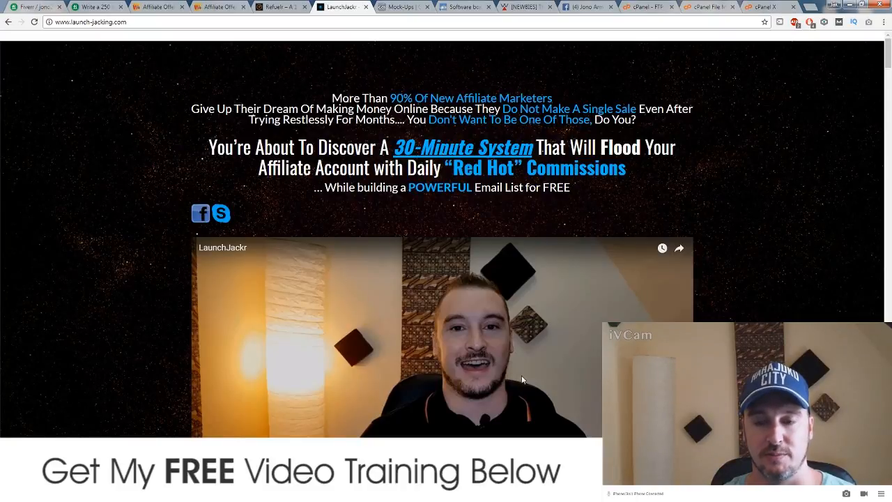
left_click(522, 6)
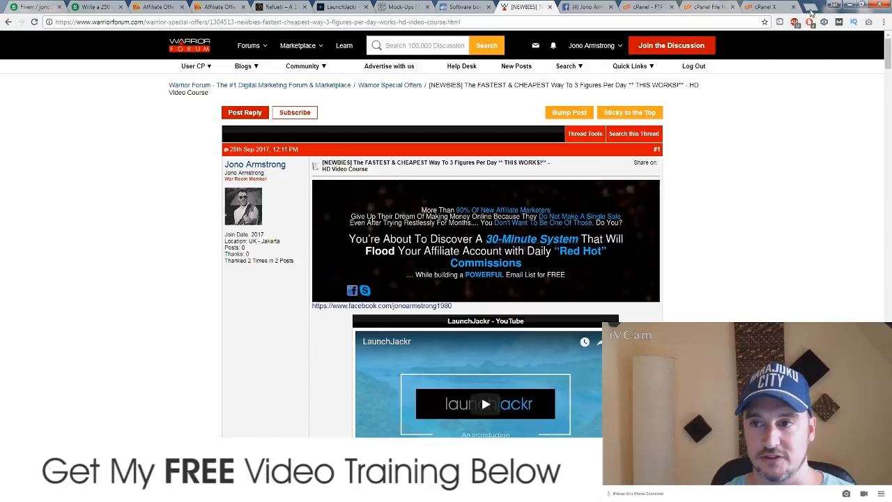
Step: Google 'webpage to jpg' in a new tab and open the web-capture.net result
left_click(808, 8)
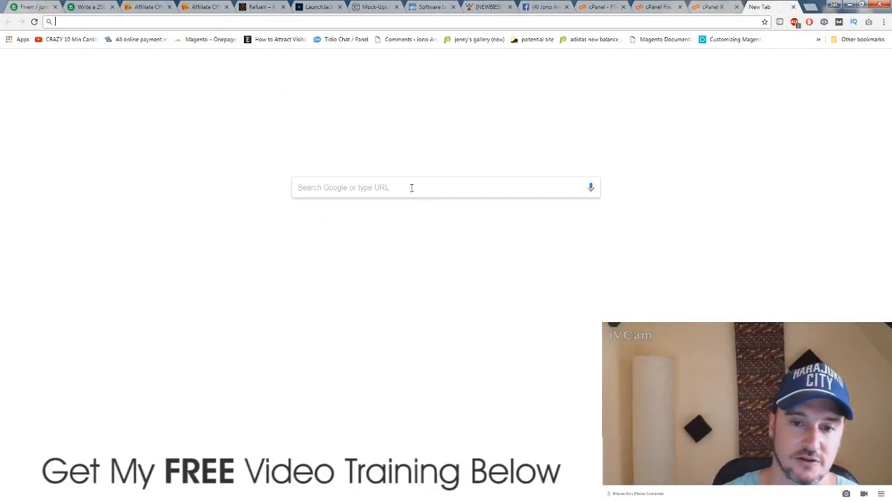
left_click(394, 187)
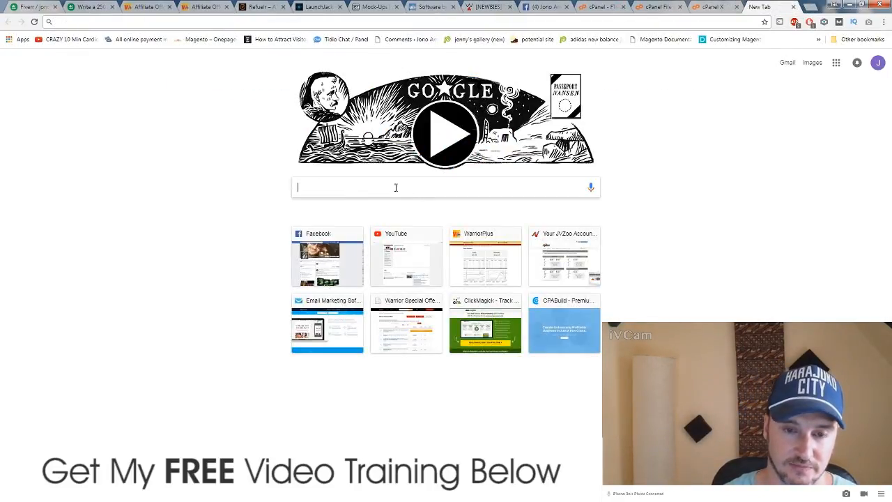
type("webpa")
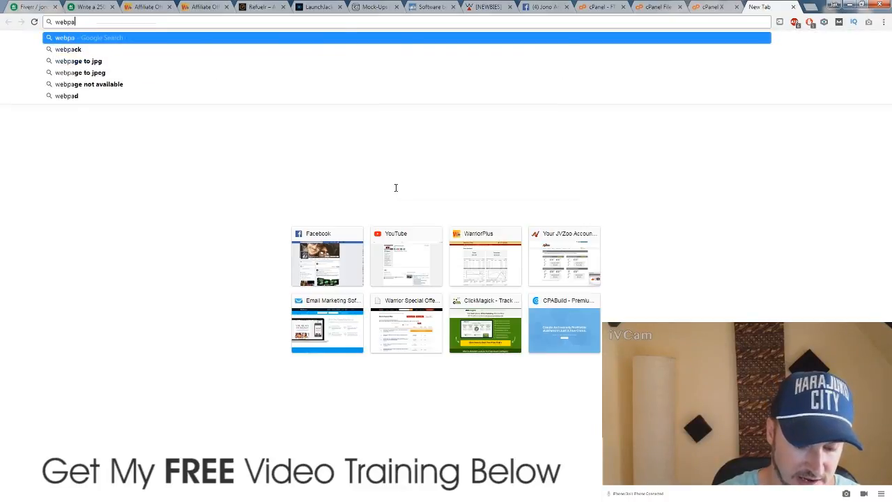
type("ge to jp")
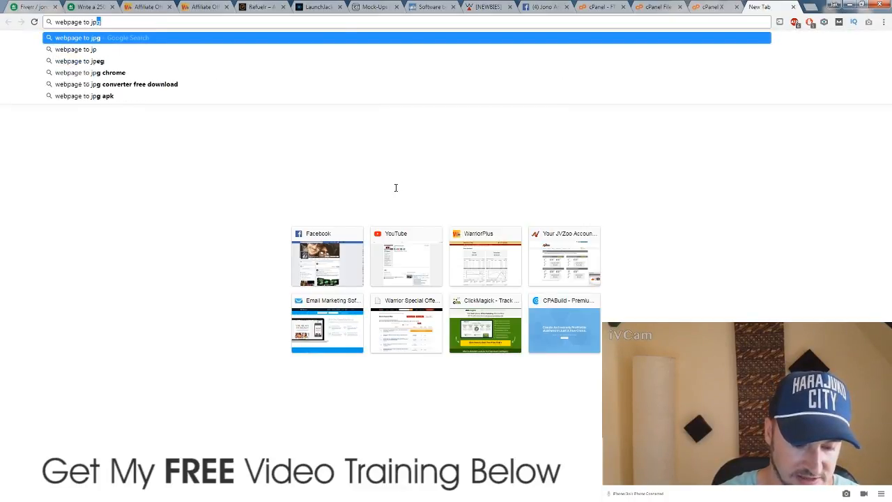
type("g")
key("Return")
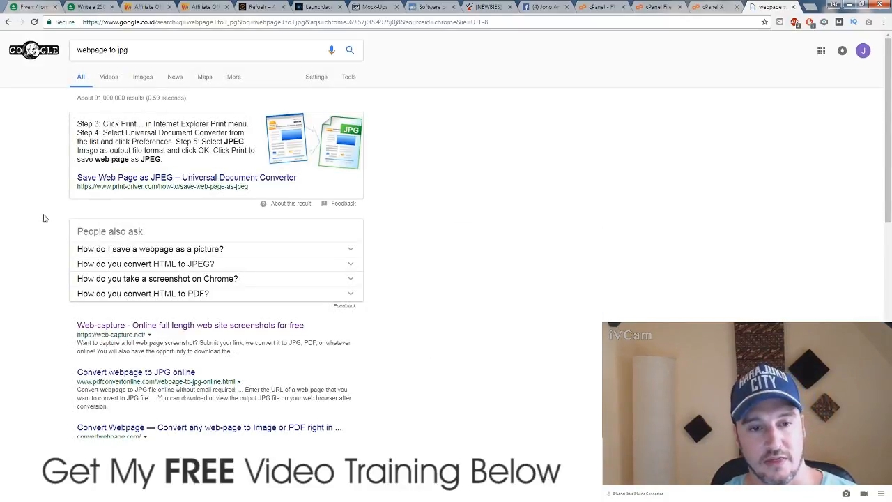
scroll(42, 215, "down", 2)
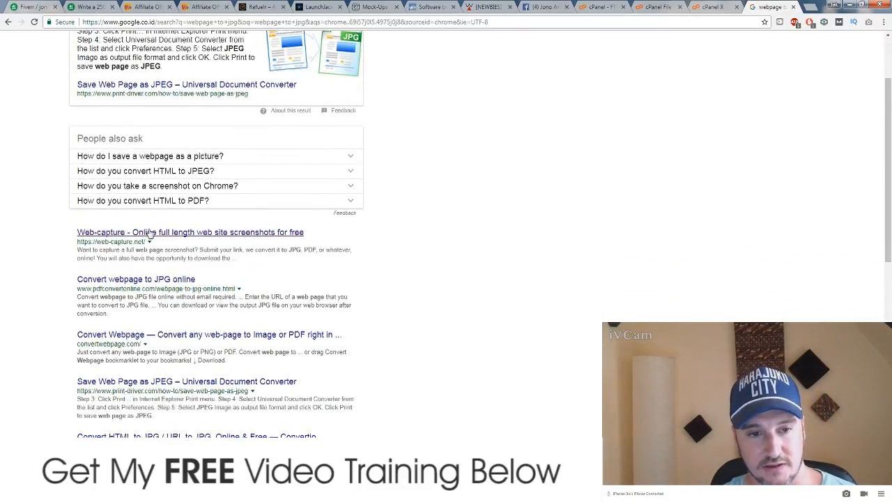
left_click(149, 234)
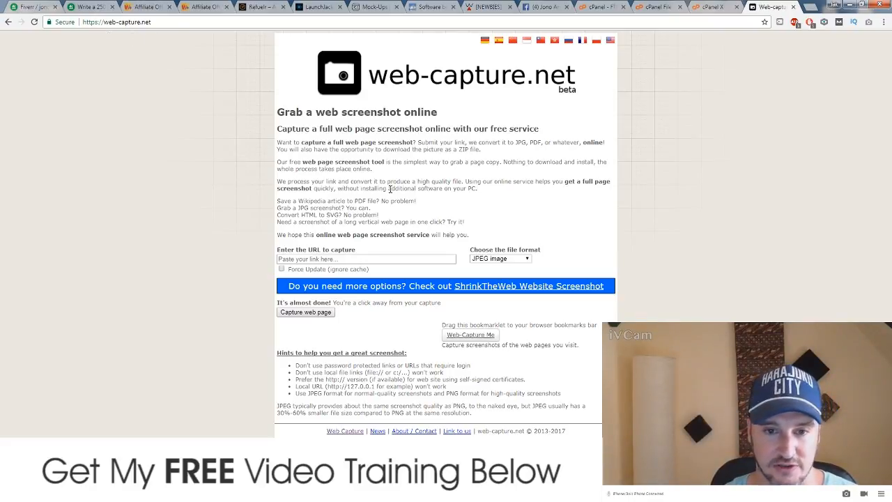
Step: Paste the launch-jacking.com address into web-capture.net and start the full-page capture
left_click(319, 7)
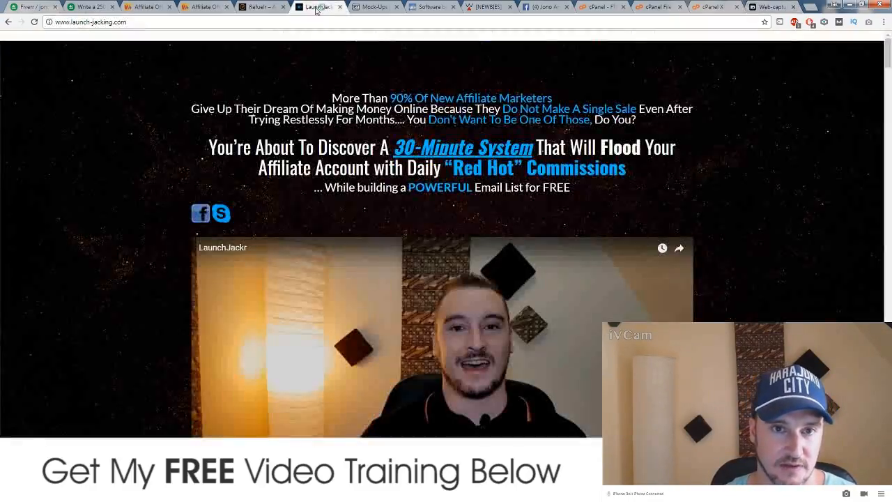
left_click(209, 22)
key("ctrl+c")
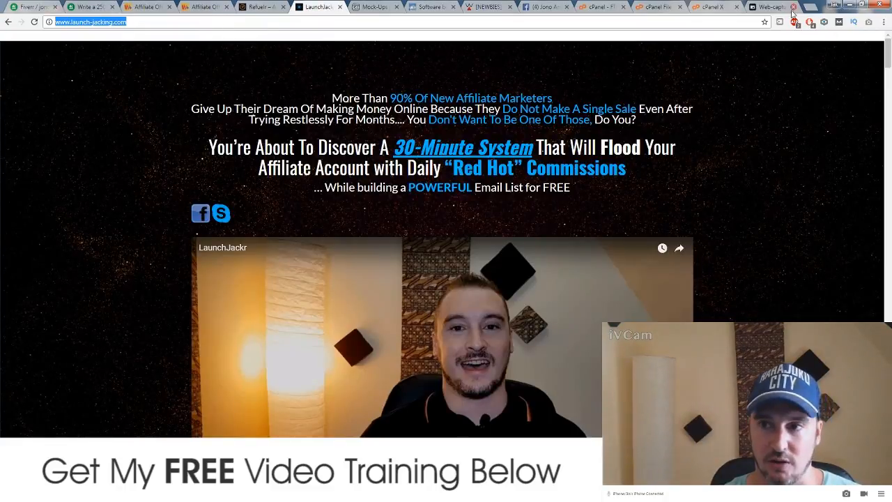
left_click(770, 7)
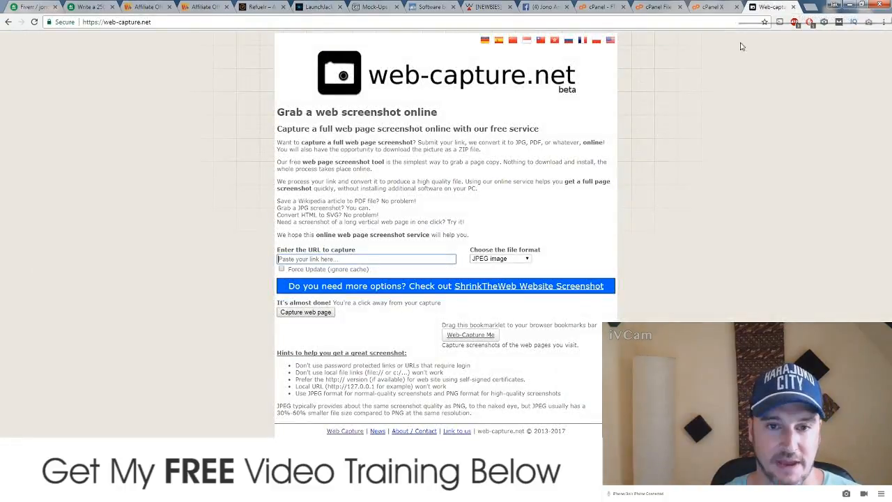
left_click(339, 259)
key("ctrl+v")
left_click(181, 257)
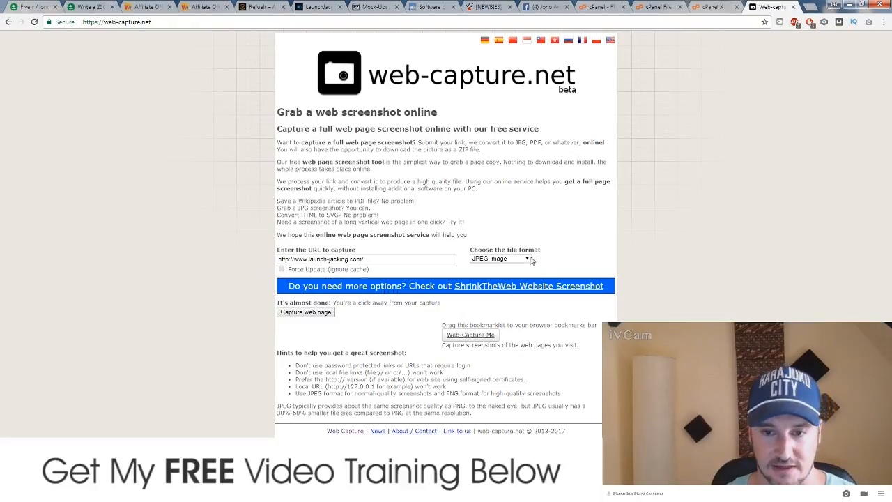
left_click(309, 313)
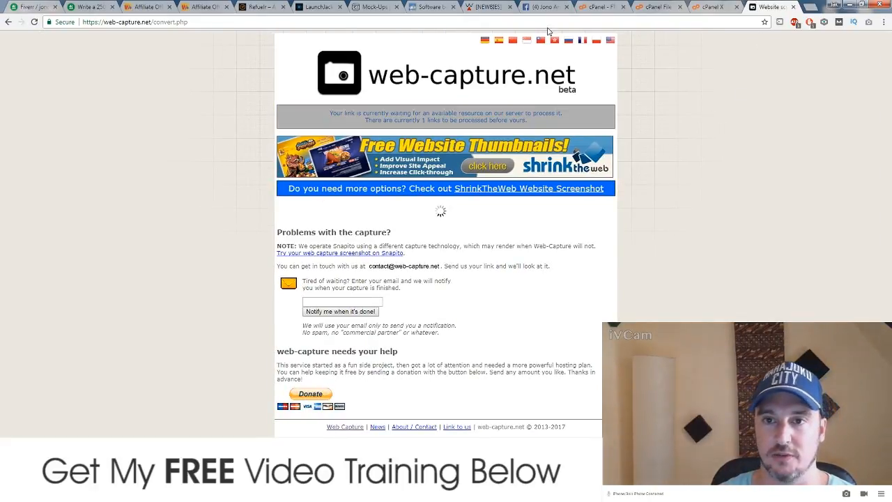
Step: Close the Mock-Ups and Software tabs and load the blog's WordPress admin in a new tab
left_click(395, 7)
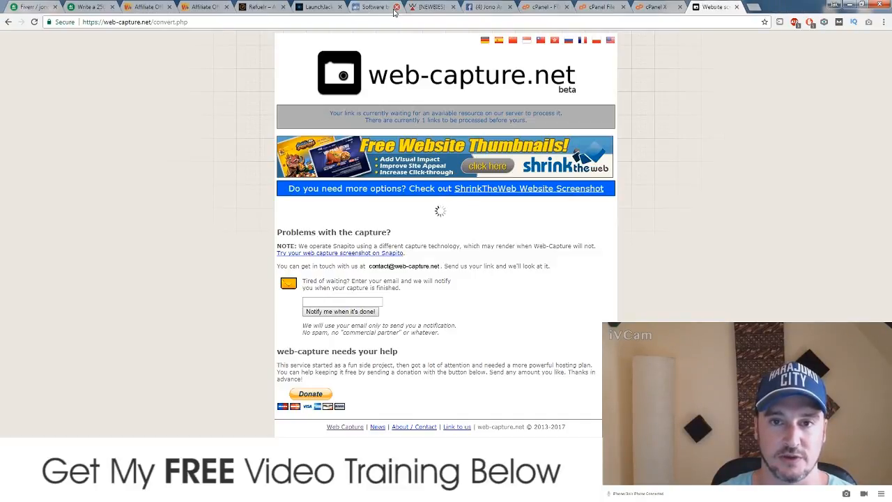
left_click(396, 7)
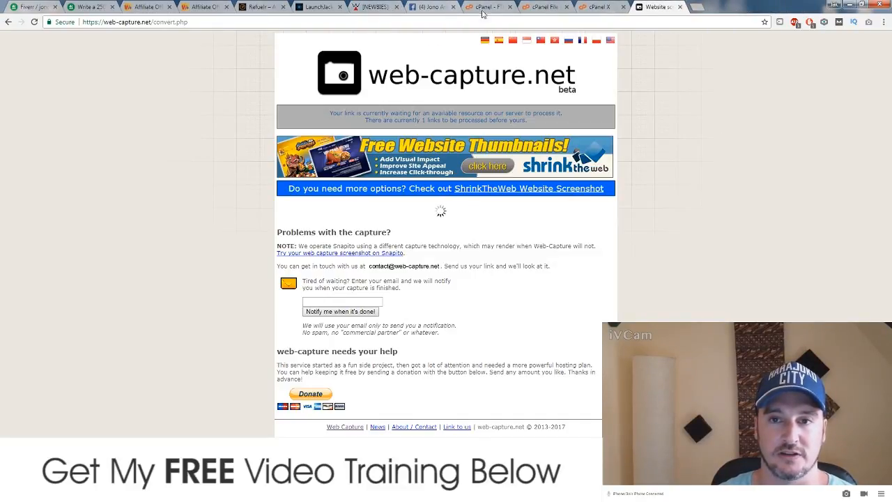
left_click(698, 8)
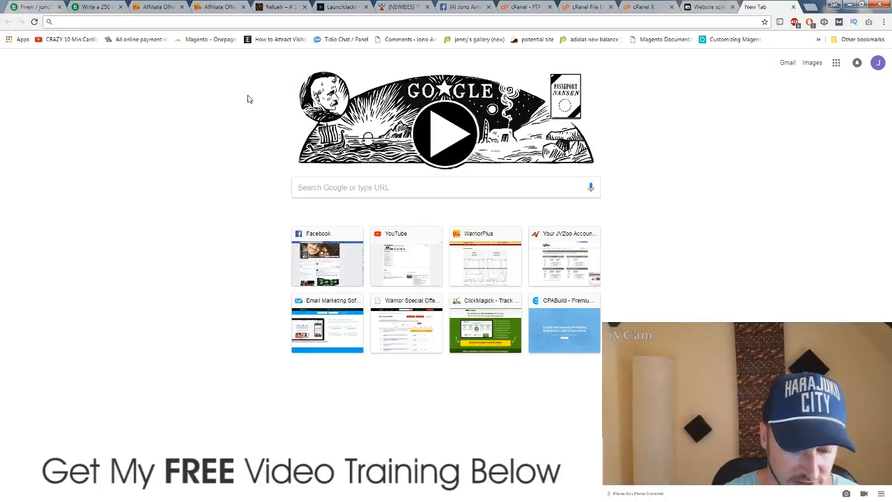
type("jono")
key("Return")
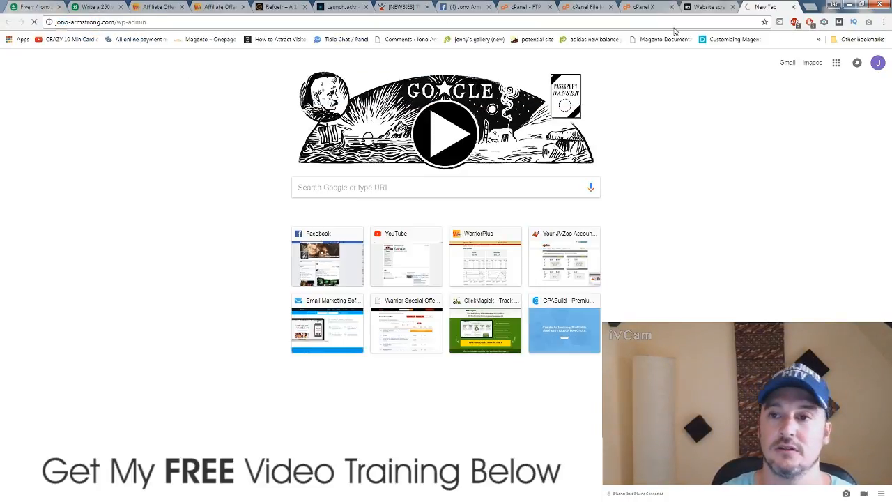
left_click(702, 7)
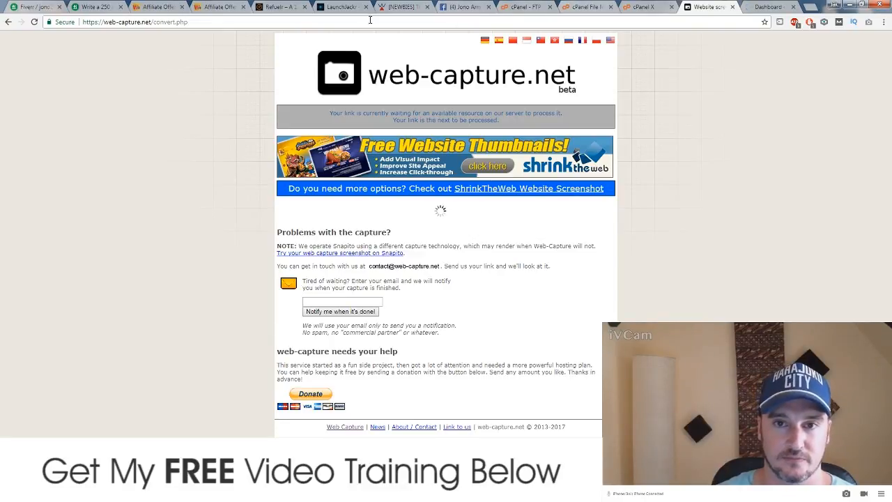
Step: Close the Refuelr tab (confirming Leave), both affiliate offers tabs, Fiverr and the article-writing tab
left_click(285, 7)
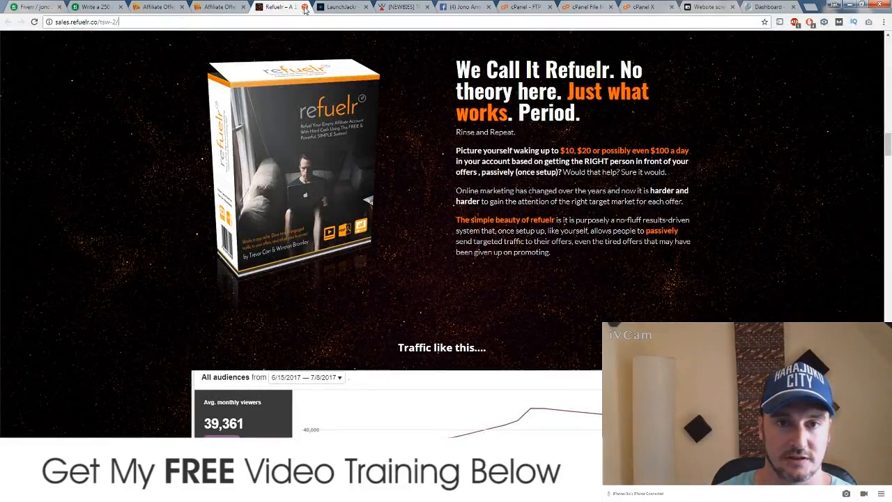
left_click(304, 7)
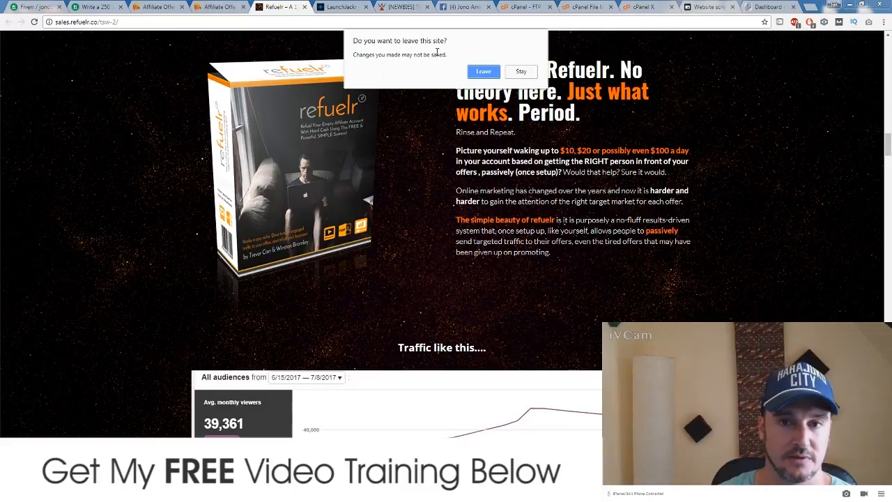
left_click(482, 72)
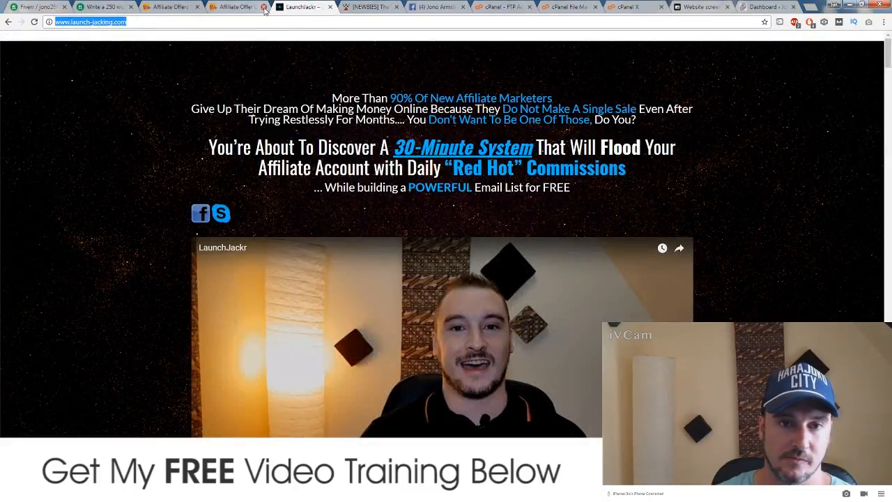
left_click(264, 7)
left_click(196, 7)
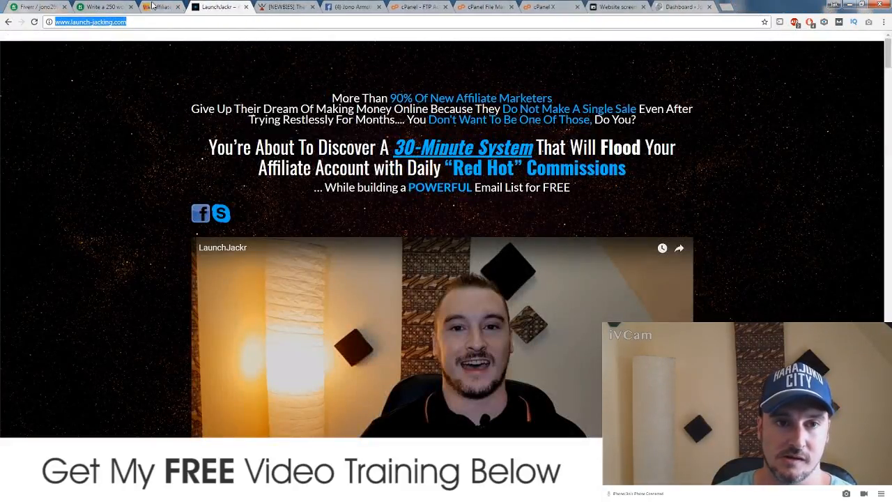
left_click(63, 7)
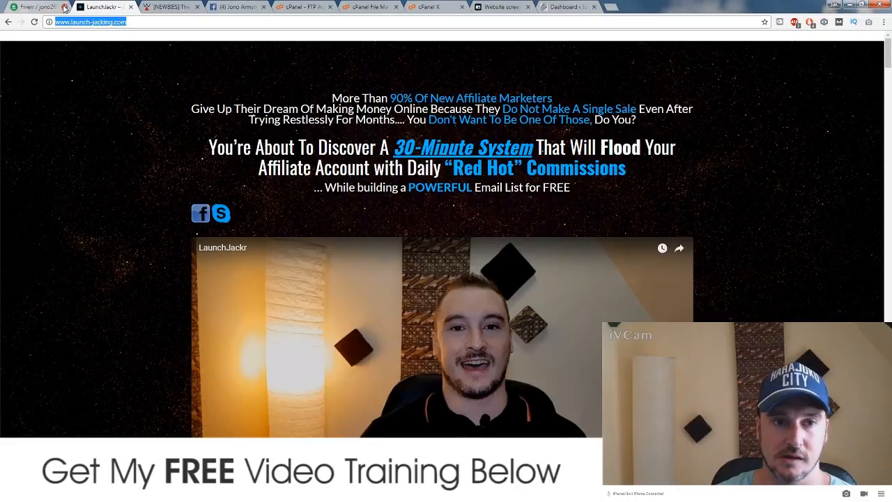
left_click(63, 6)
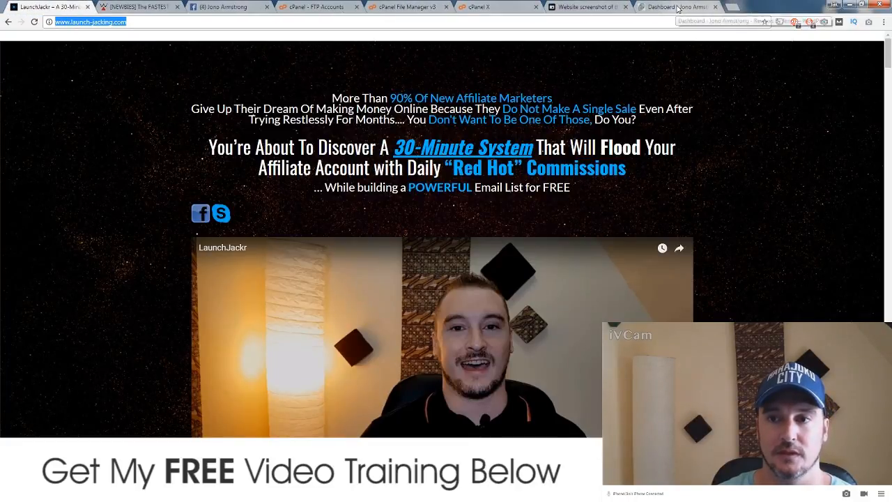
Step: On the WordPress Dashboard, go to Media > Add New
left_click(665, 8)
mouse_move(27, 132)
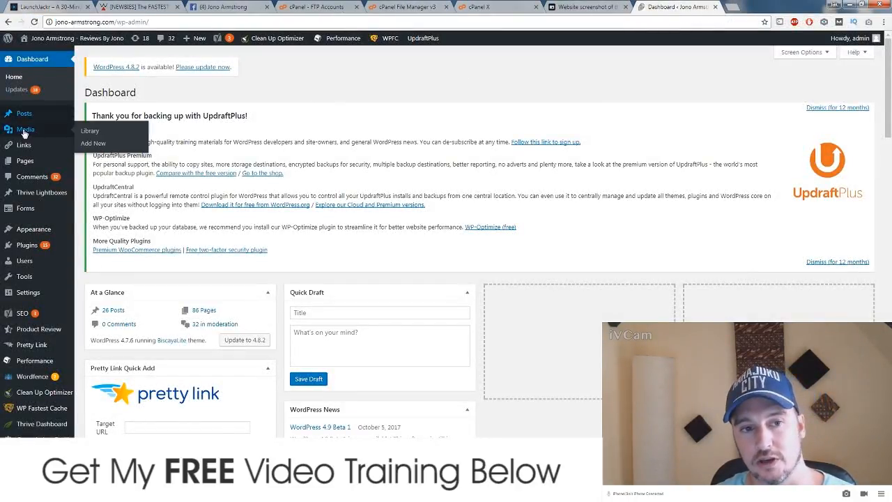
left_click(95, 144)
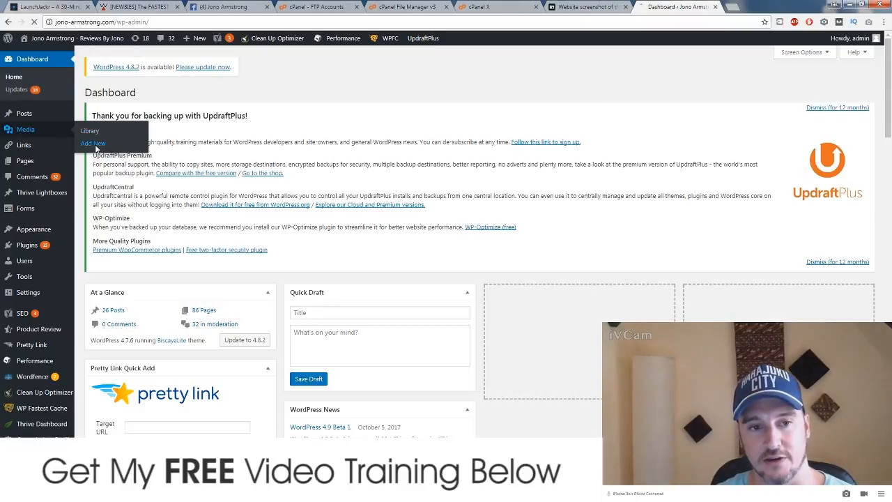
Step: Create and open a 'sales Page Jpegs' folder inside content & training\Sales Page Demo
left_click(598, 9)
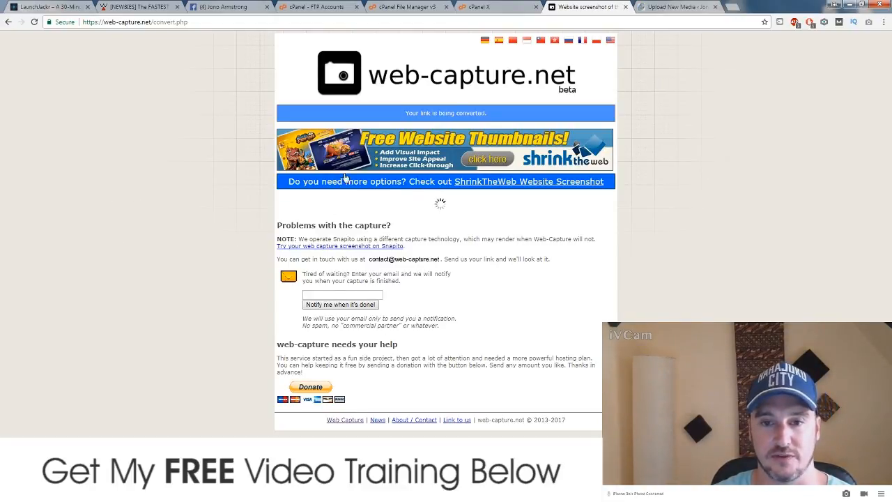
left_click(209, 492)
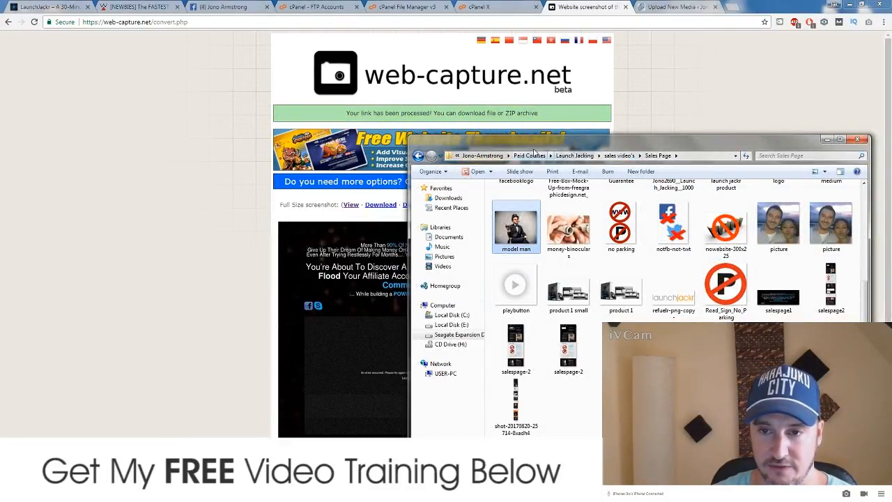
left_click(485, 156)
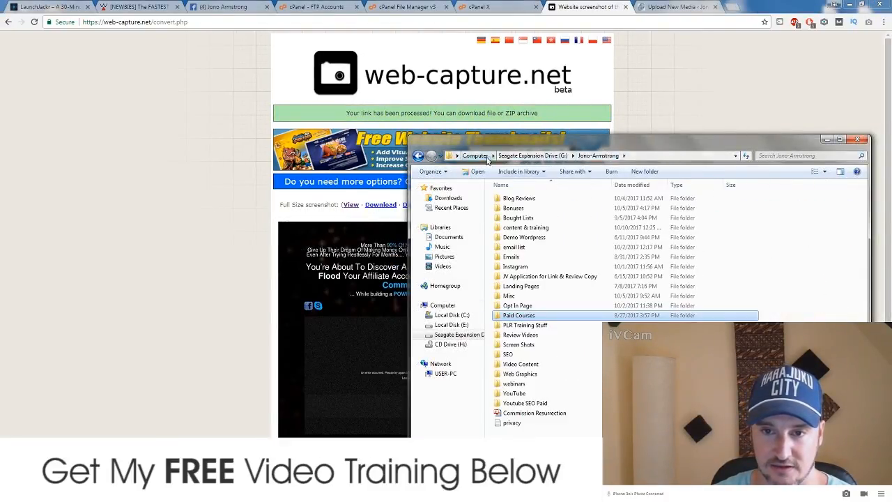
double_click(549, 228)
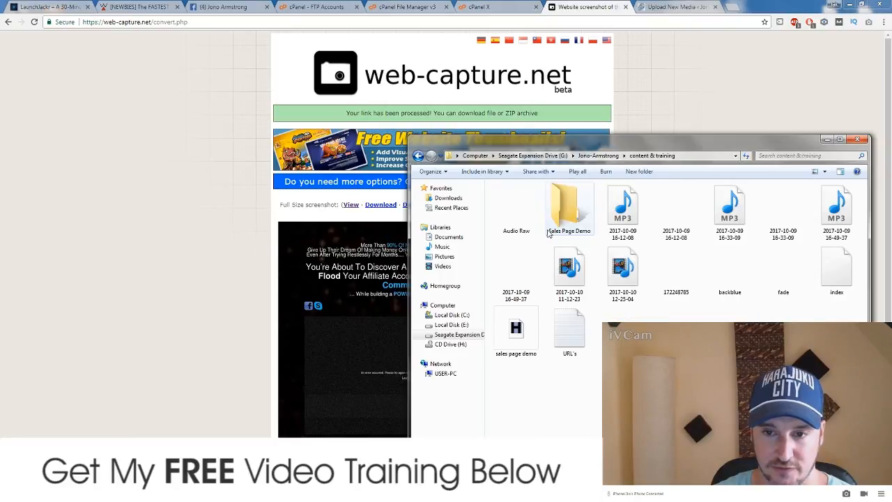
double_click(566, 216)
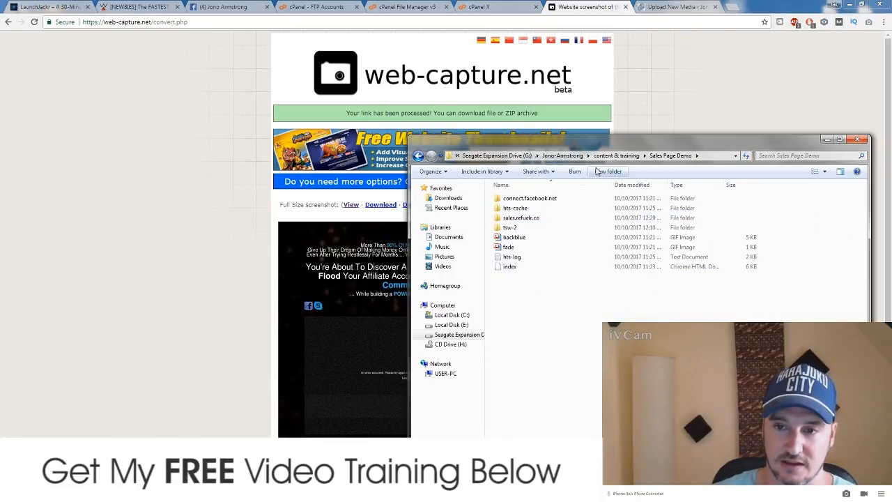
left_click(607, 172)
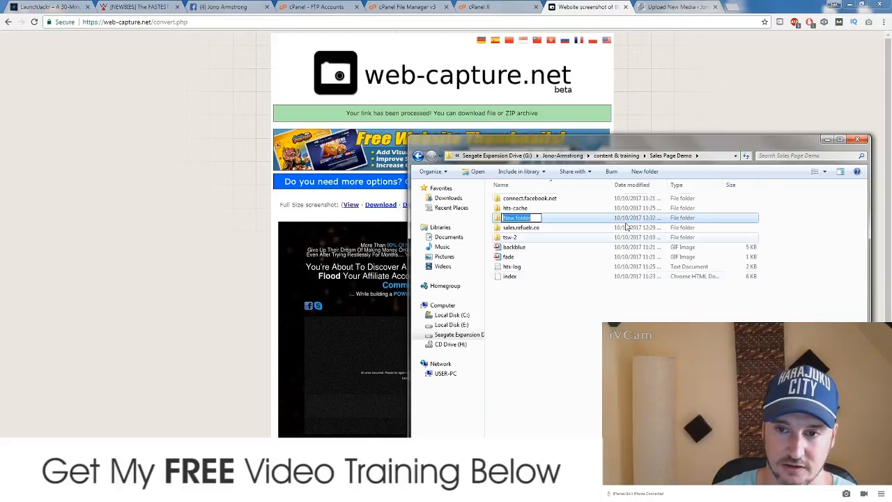
type("sales")
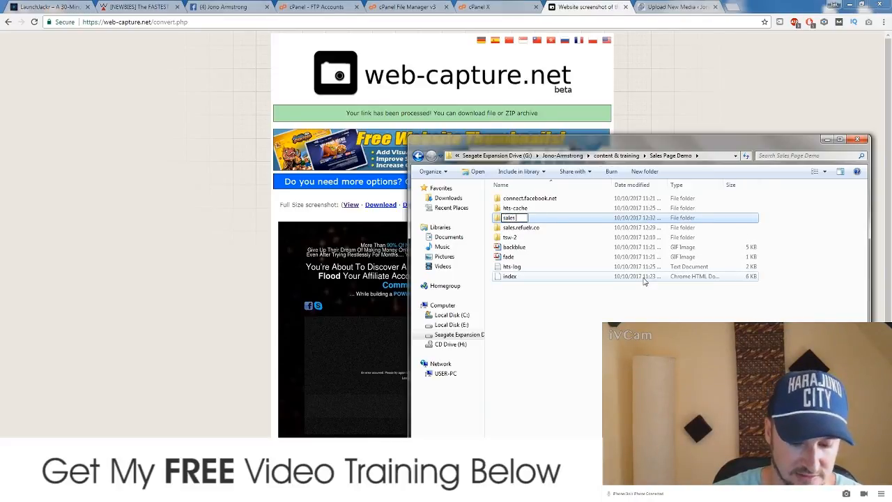
type(" Page Jpegs")
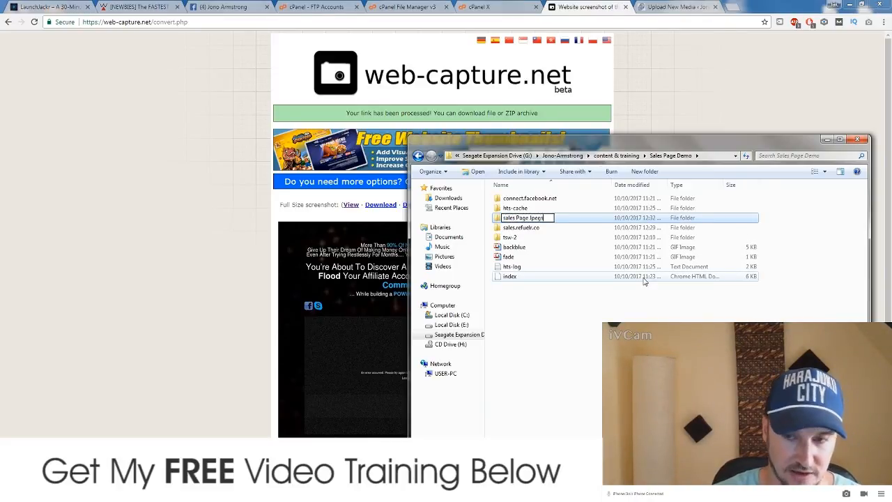
key("Return")
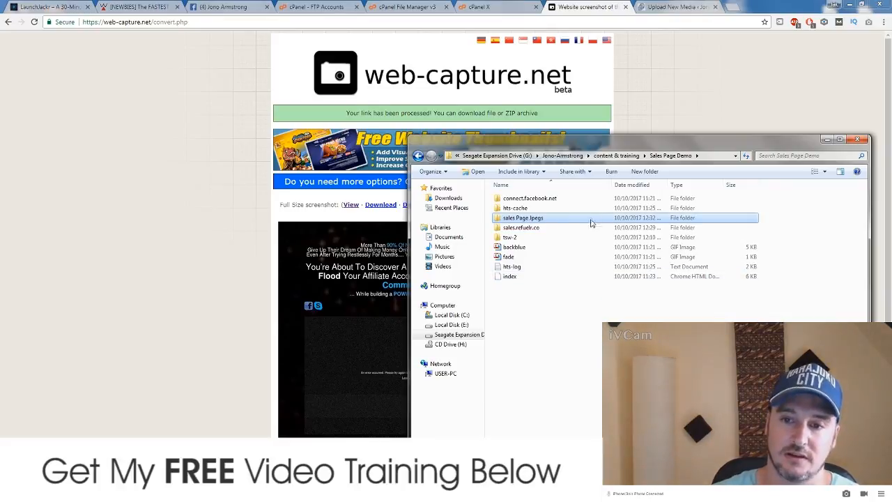
double_click(592, 220)
Step: Download the full-page screenshot from web-capture and paste the JPEG into sales Page Jpegs
left_click(826, 139)
scroll(215, 298, "down", 2)
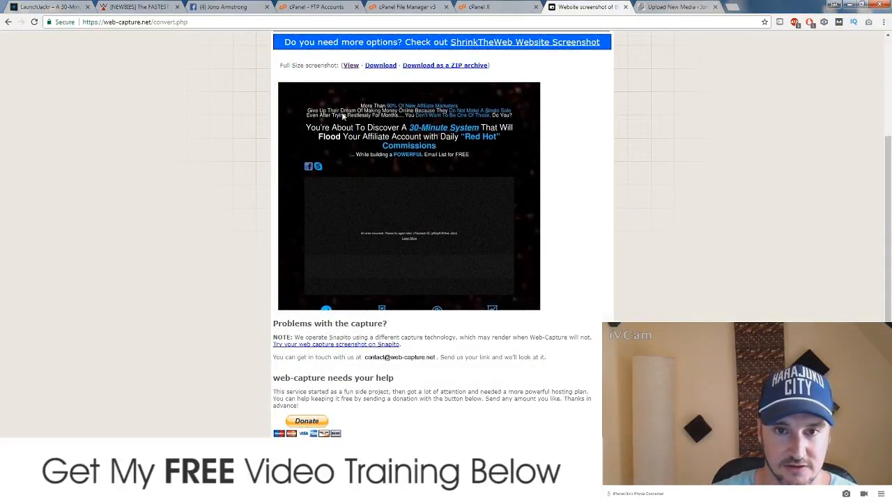
left_click(381, 65)
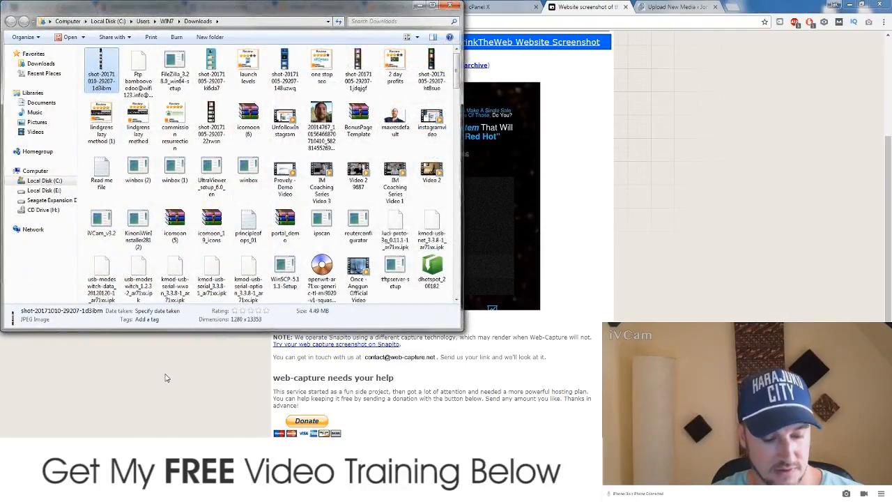
left_click(450, 6)
left_click(167, 492)
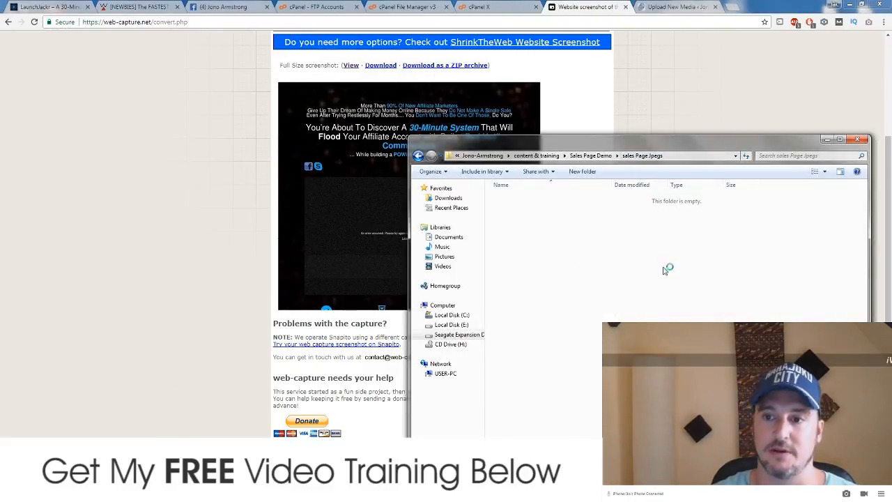
key("ctrl+v")
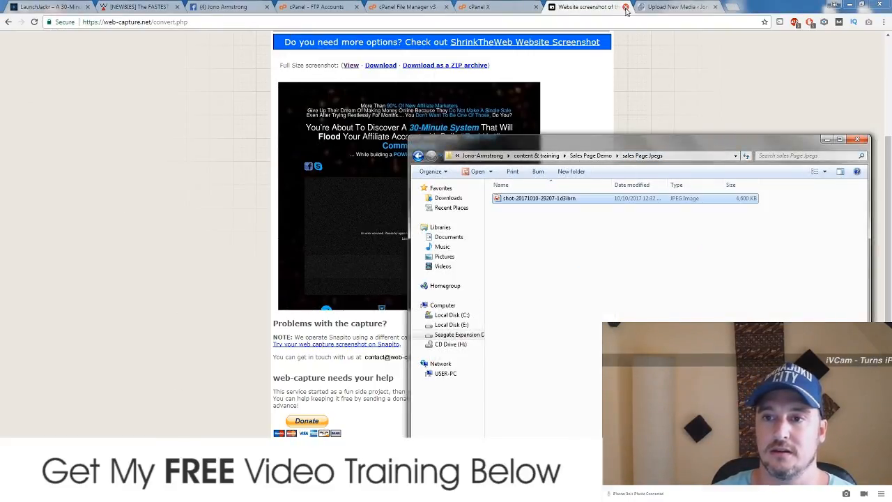
Step: Close the website screenshot tab, launch Macromedia Fireworks 8, and return to the Warrior Forum thread
left_click(625, 7)
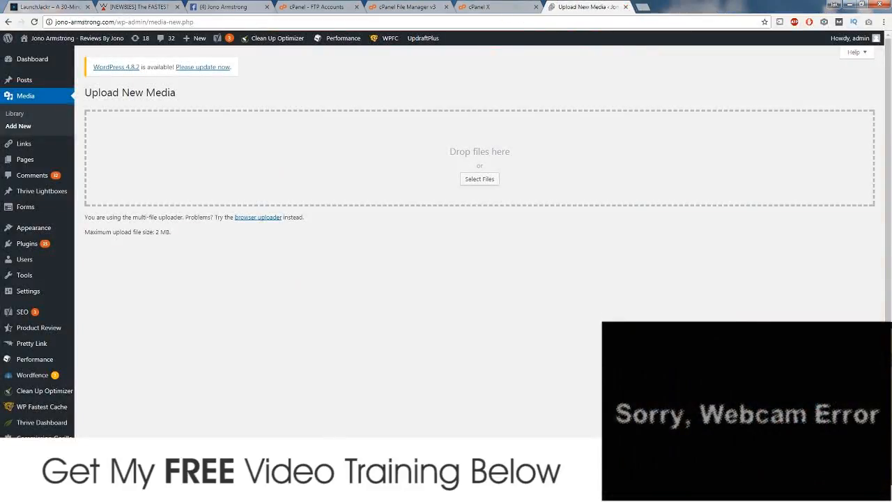
left_click(14, 493)
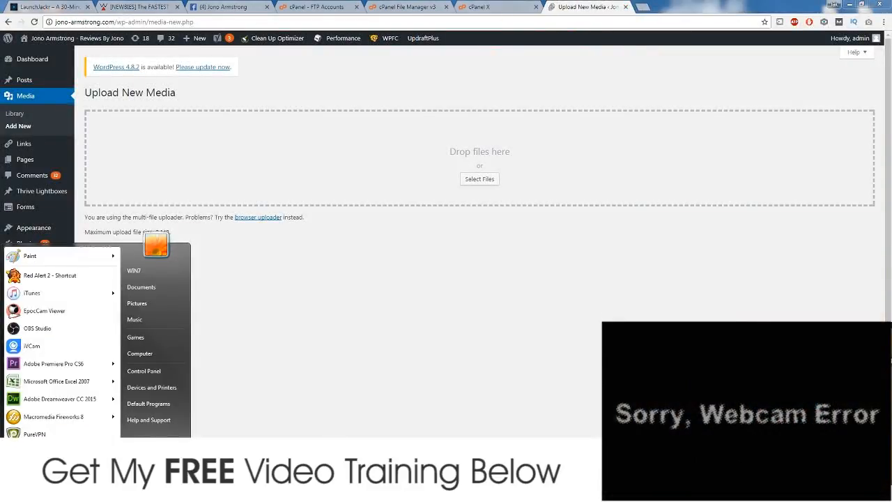
left_click(45, 416)
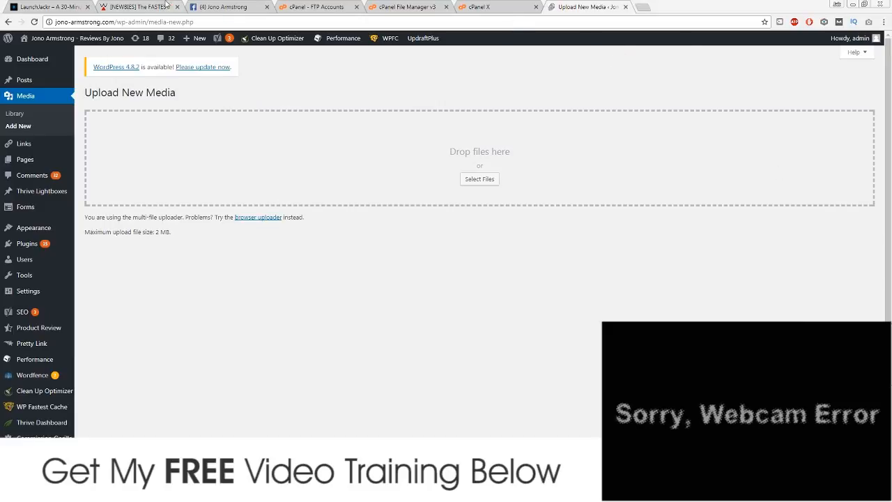
left_click(166, 7)
scroll(335, 212, "down", 1)
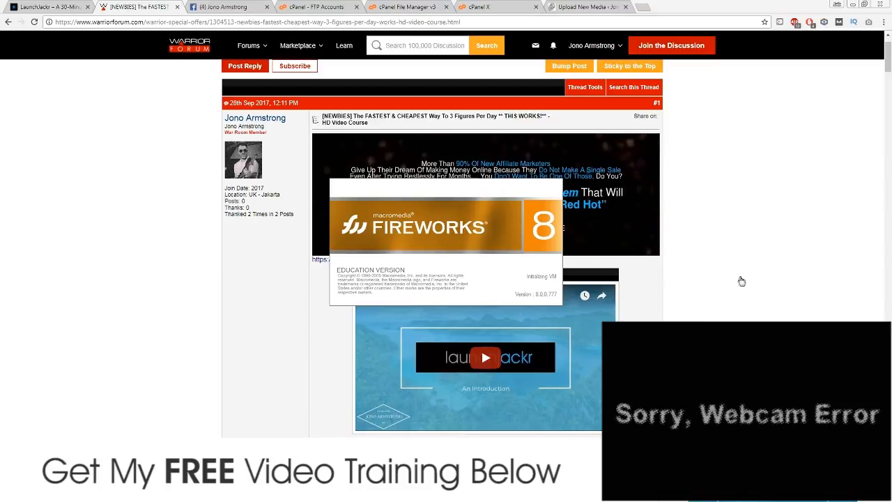
Step: Scroll through the LaunchJackr sales post in the Warrior Forum thread
scroll(718, 300, "down", 4)
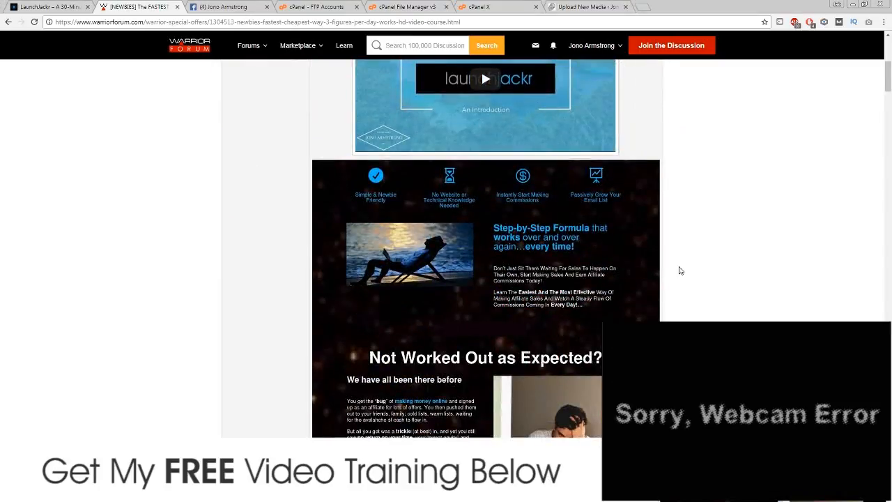
scroll(649, 199, "down", 4)
scroll(597, 213, "down", 2)
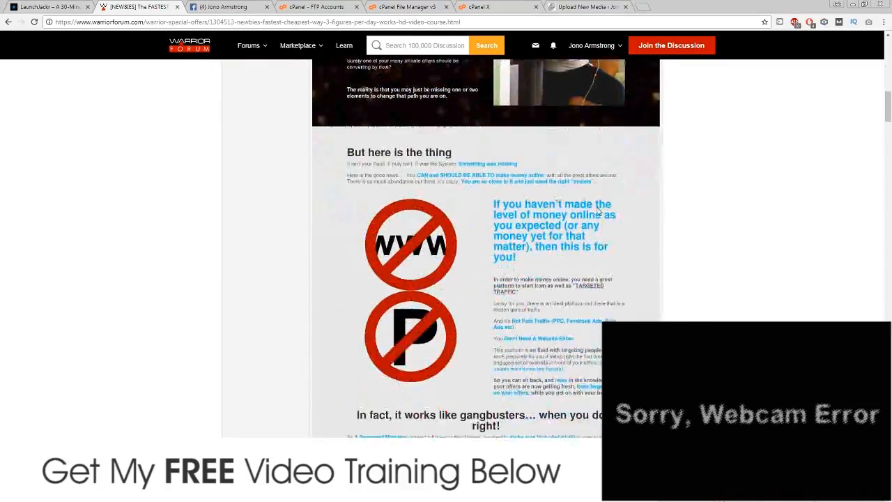
scroll(598, 212, "down", 15)
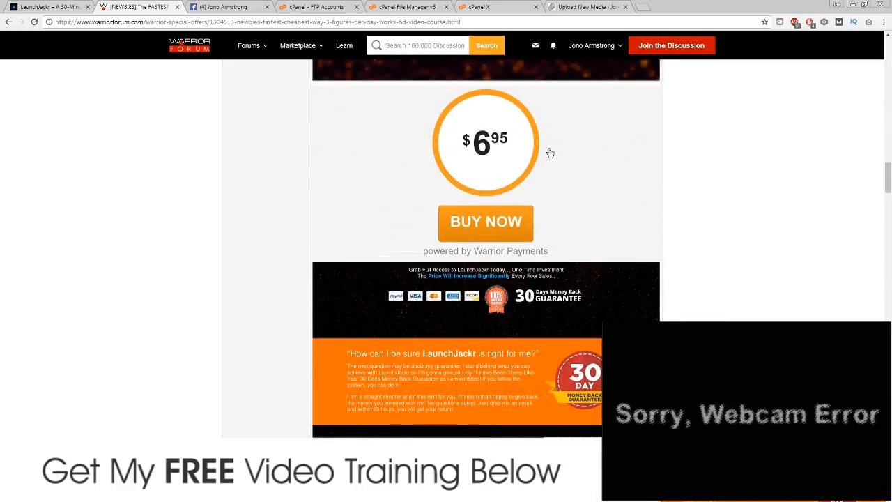
scroll(448, 88, "up", 2)
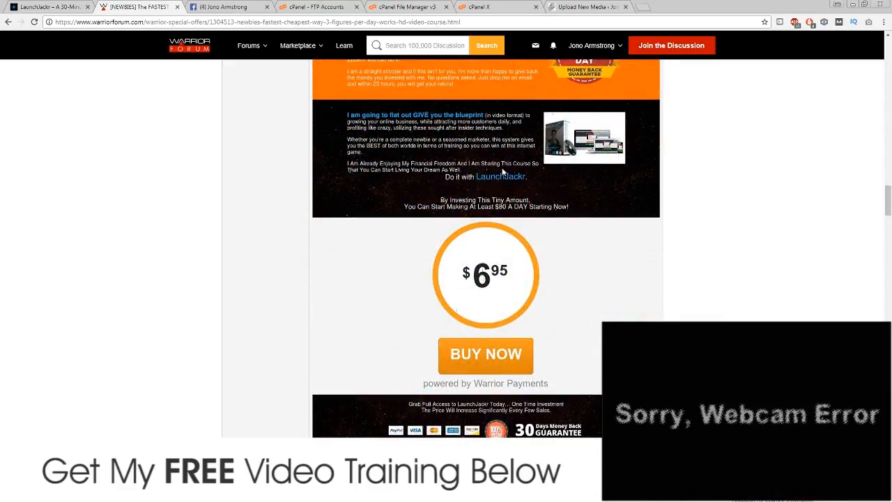
scroll(560, 304, "down", 3)
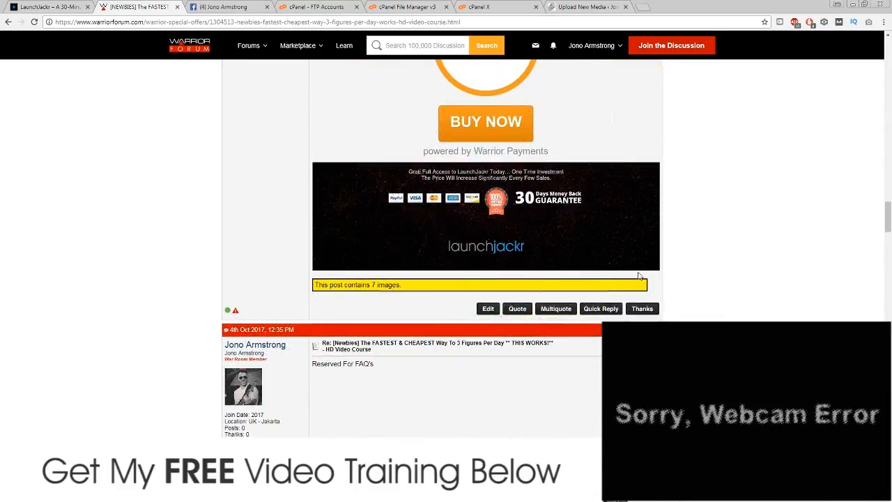
scroll(640, 276, "up", 12)
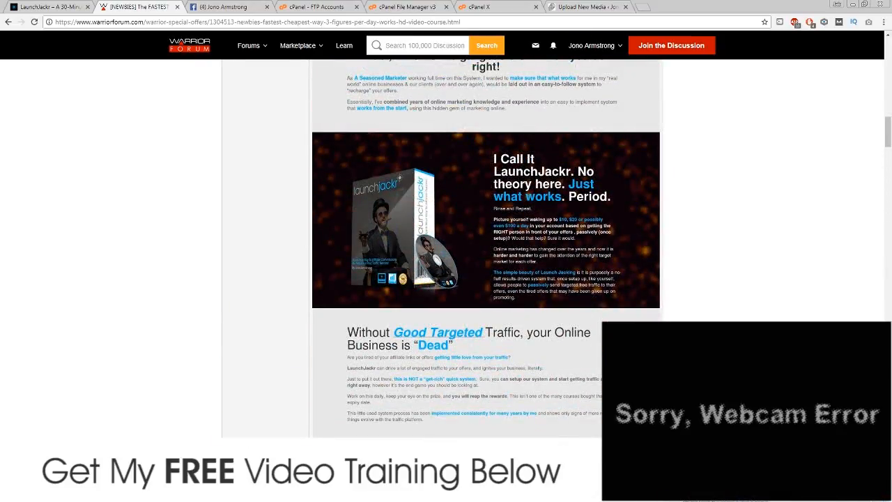
Step: Select the screenshot JPEG in the sales Page Jpegs folder, then bring Fireworks 8 forward
left_click(724, 493)
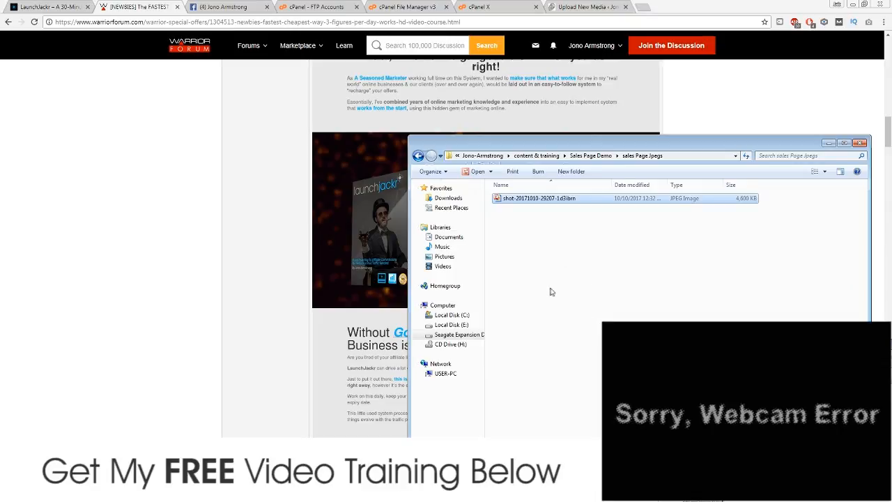
left_click(524, 198)
left_click(182, 493)
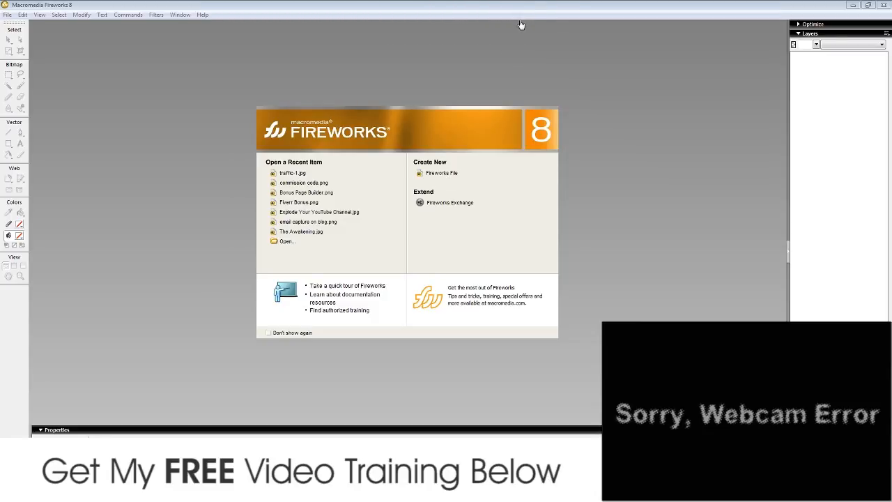
Step: Show and hide the sales Page Jpegs folder window to uncover the Fireworks start page
left_click(202, 490)
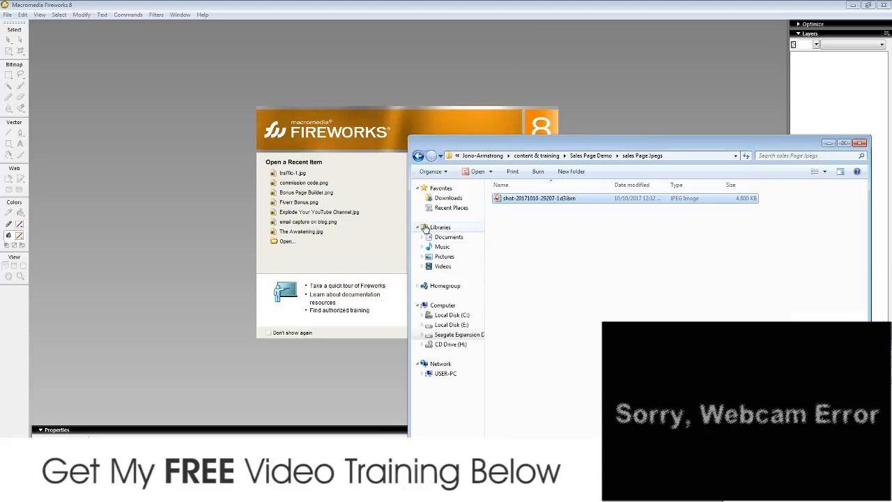
left_click(828, 143)
left_click(202, 490)
left_click(202, 491)
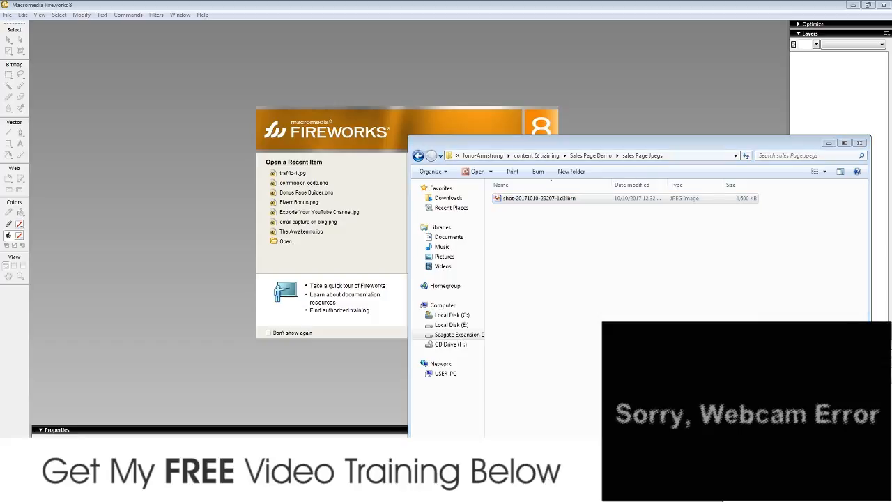
Step: Create a new Fireworks document with a 1280 × 13353 pixel canvas
left_click(441, 174)
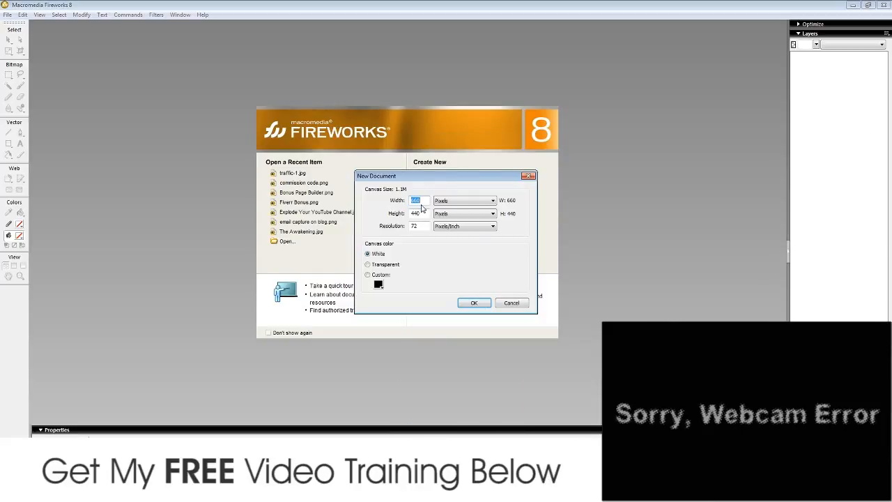
type("1280")
key("Tab")
type("13353")
key("Return")
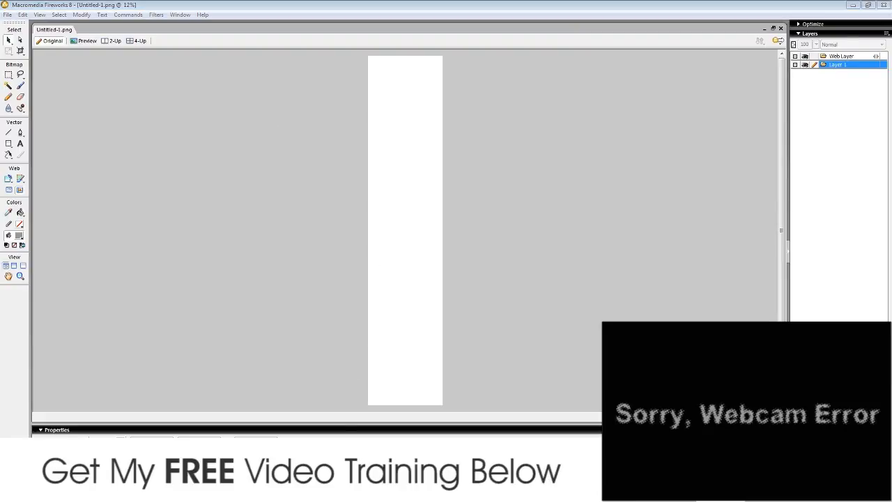
Step: Switch between OBS, Warrior Forum and the new Fireworks document, ending in Fireworks
key("alt+Tab")
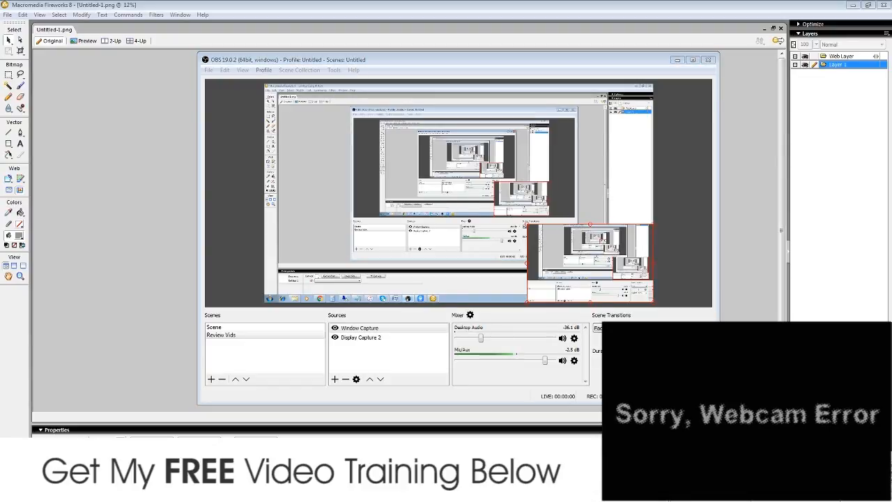
left_click(264, 410)
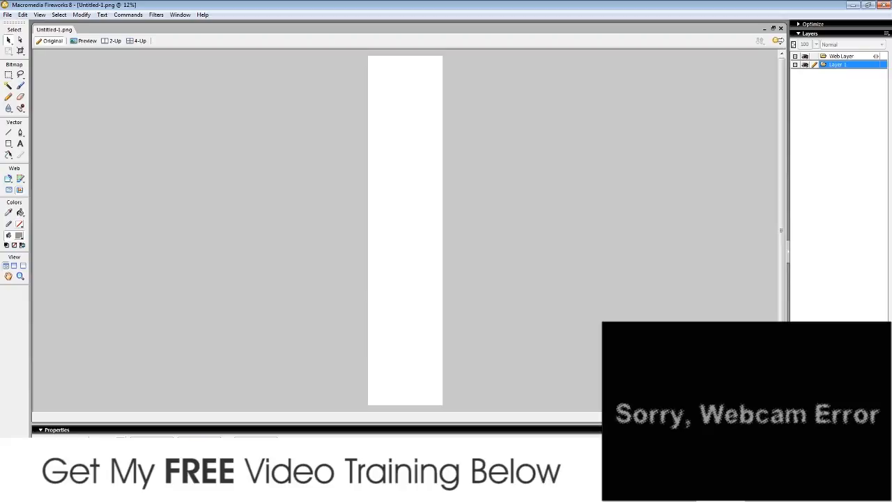
key("alt+Tab")
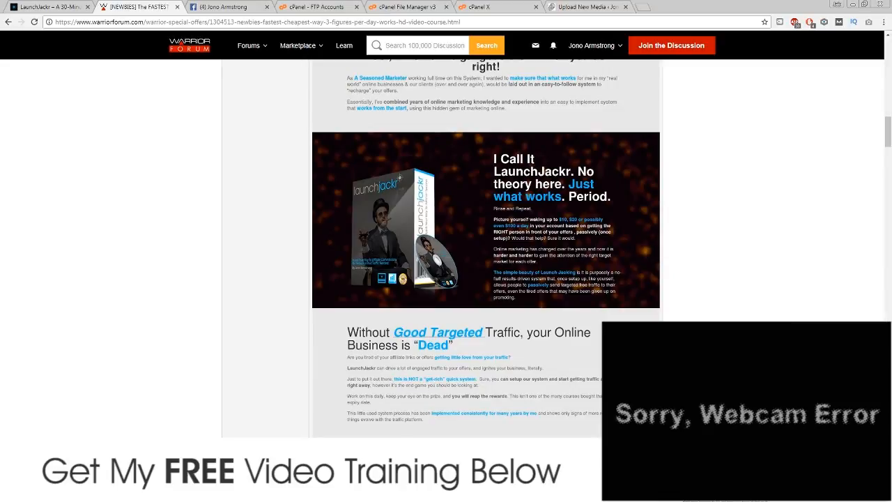
key("alt+Tab")
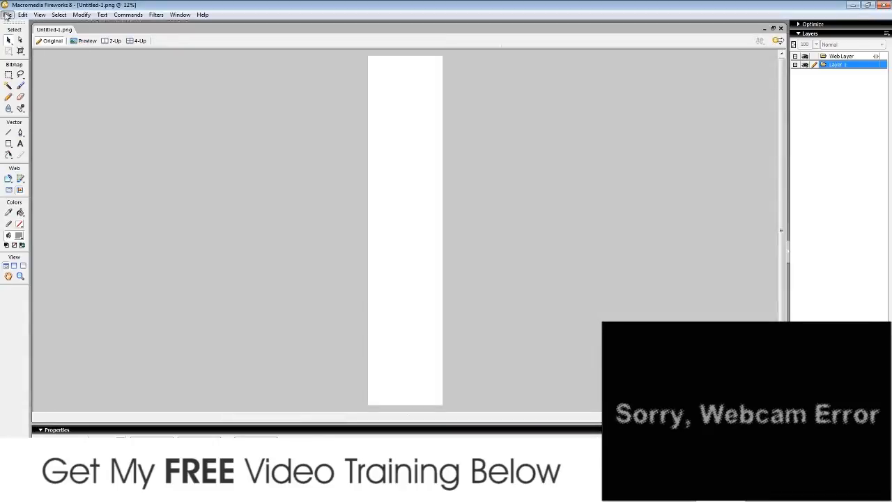
Step: Start File > Import and browse the Seagate Expansion Drive (G:) to content & training > Sales Page Demo
left_click(7, 15)
left_click(40, 126)
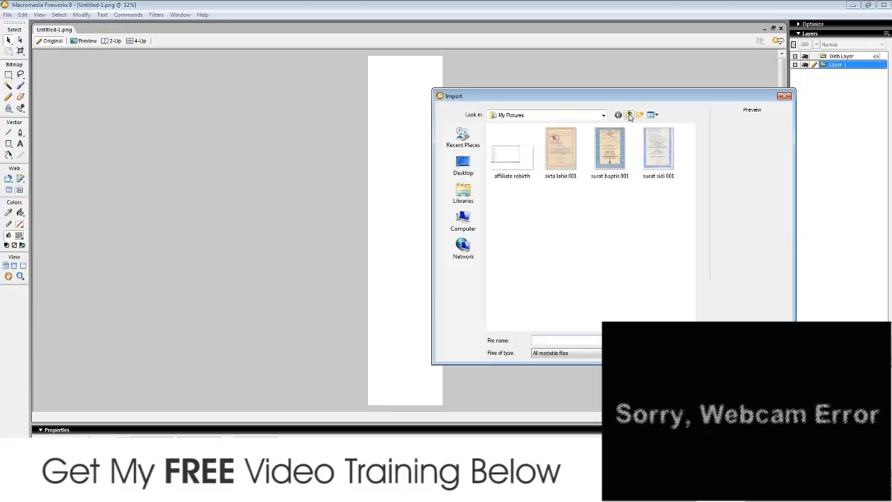
left_click(464, 221)
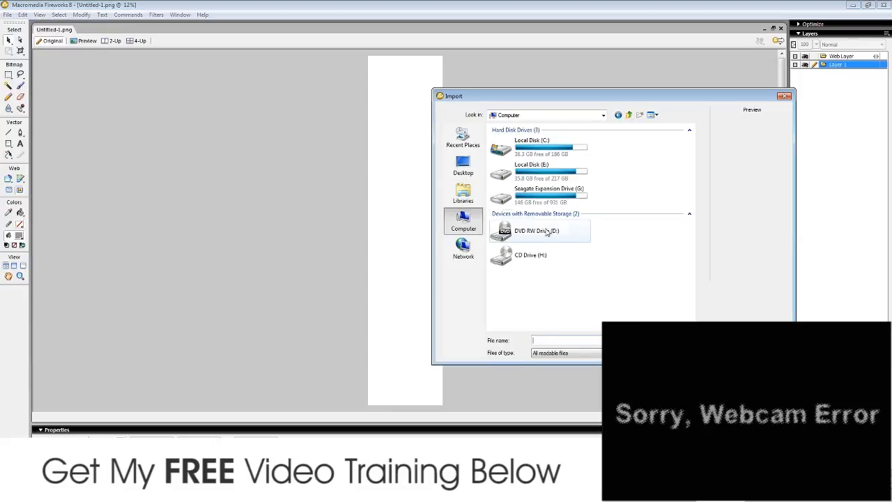
double_click(544, 194)
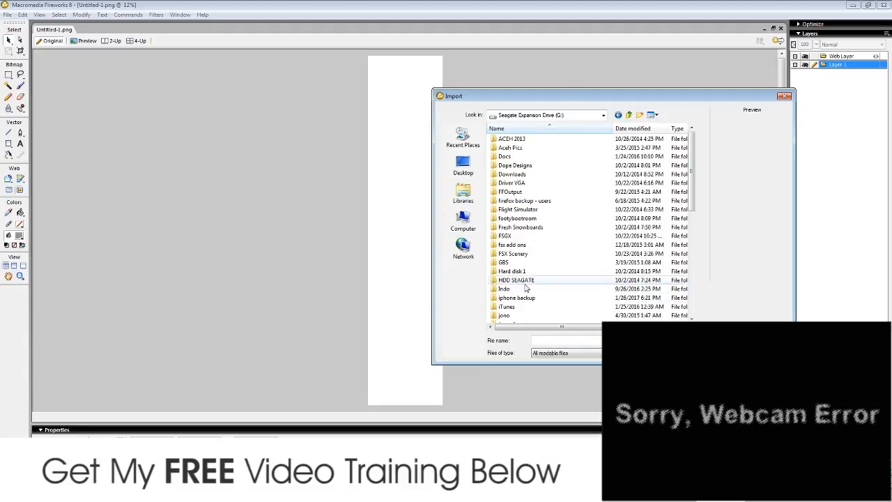
scroll(526, 288, "down", 1)
double_click(530, 271)
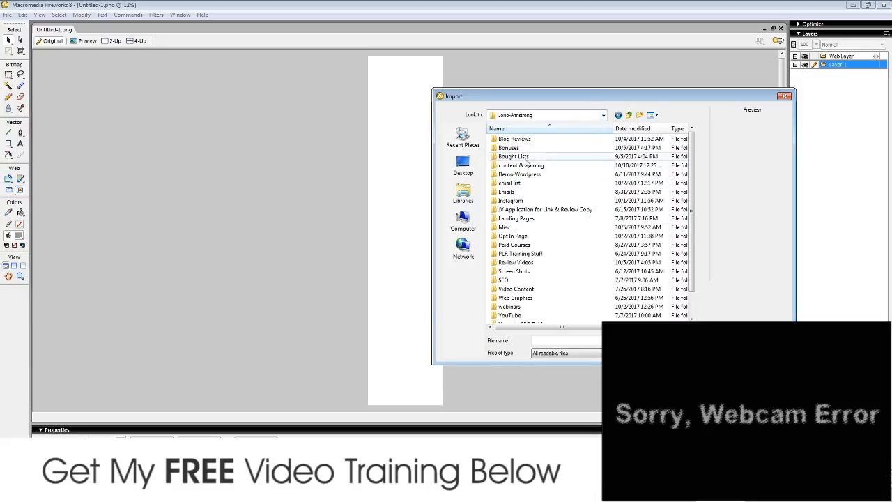
double_click(533, 167)
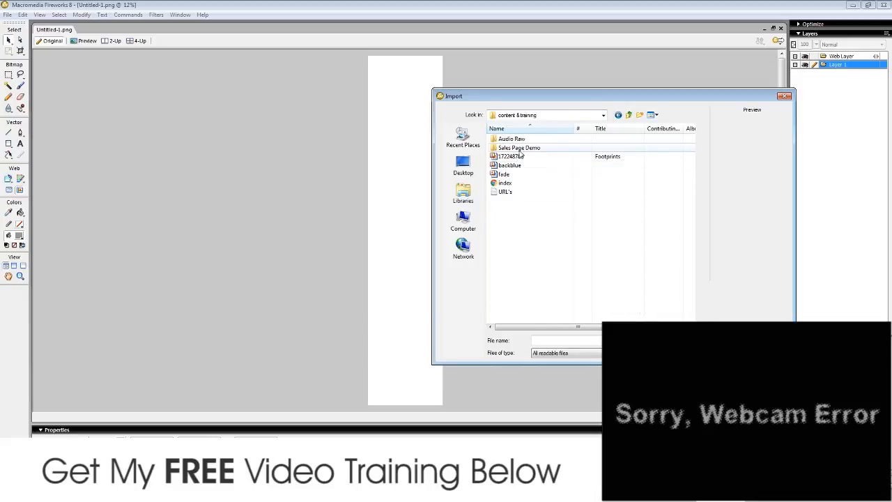
double_click(519, 149)
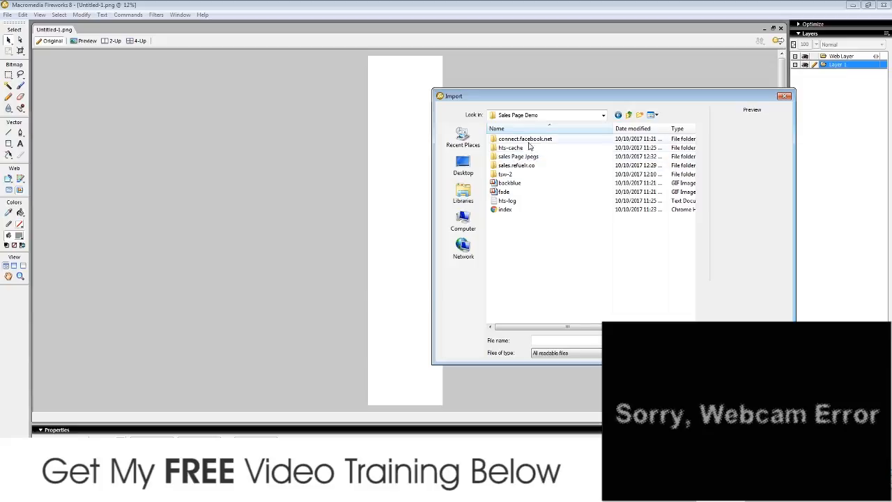